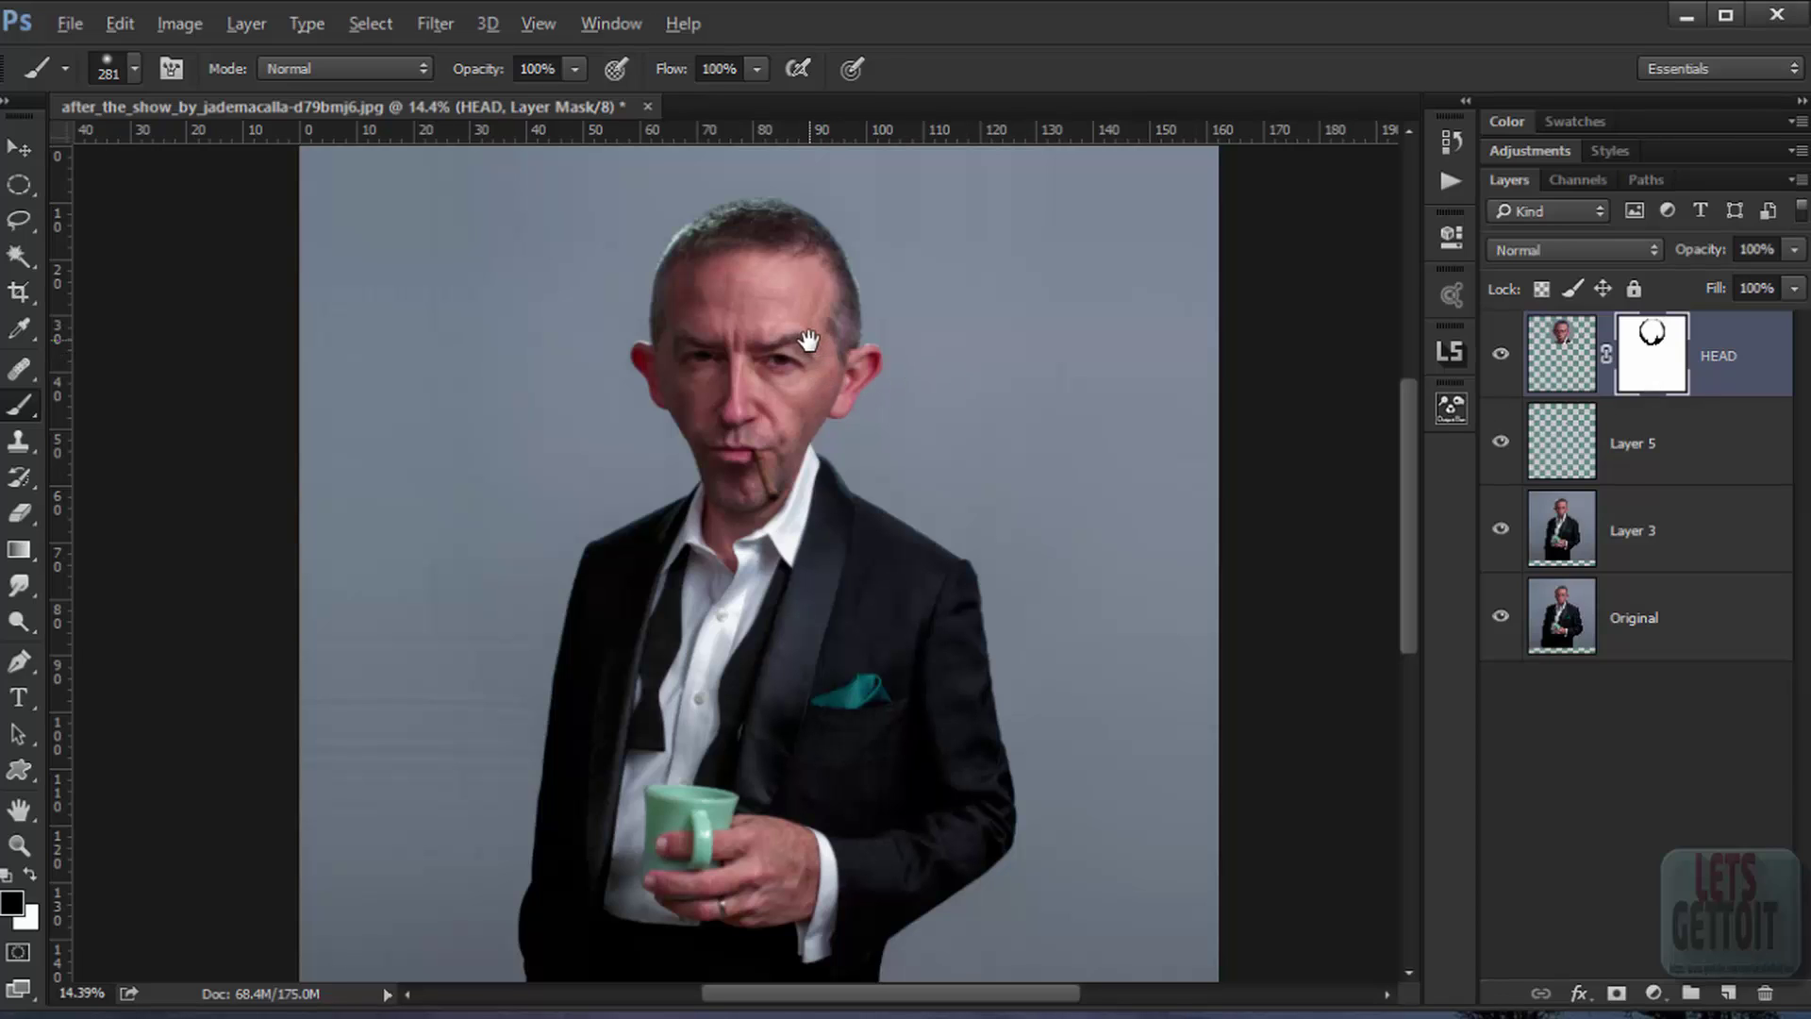
# Step: Merge the HEAD, Layer 5 and Layer 3 layers into one and toggle its visibility to compare it with the original
pyautogui.keyDown('shift'); pyautogui.click(1721, 513); pyautogui.keyUp('shift')
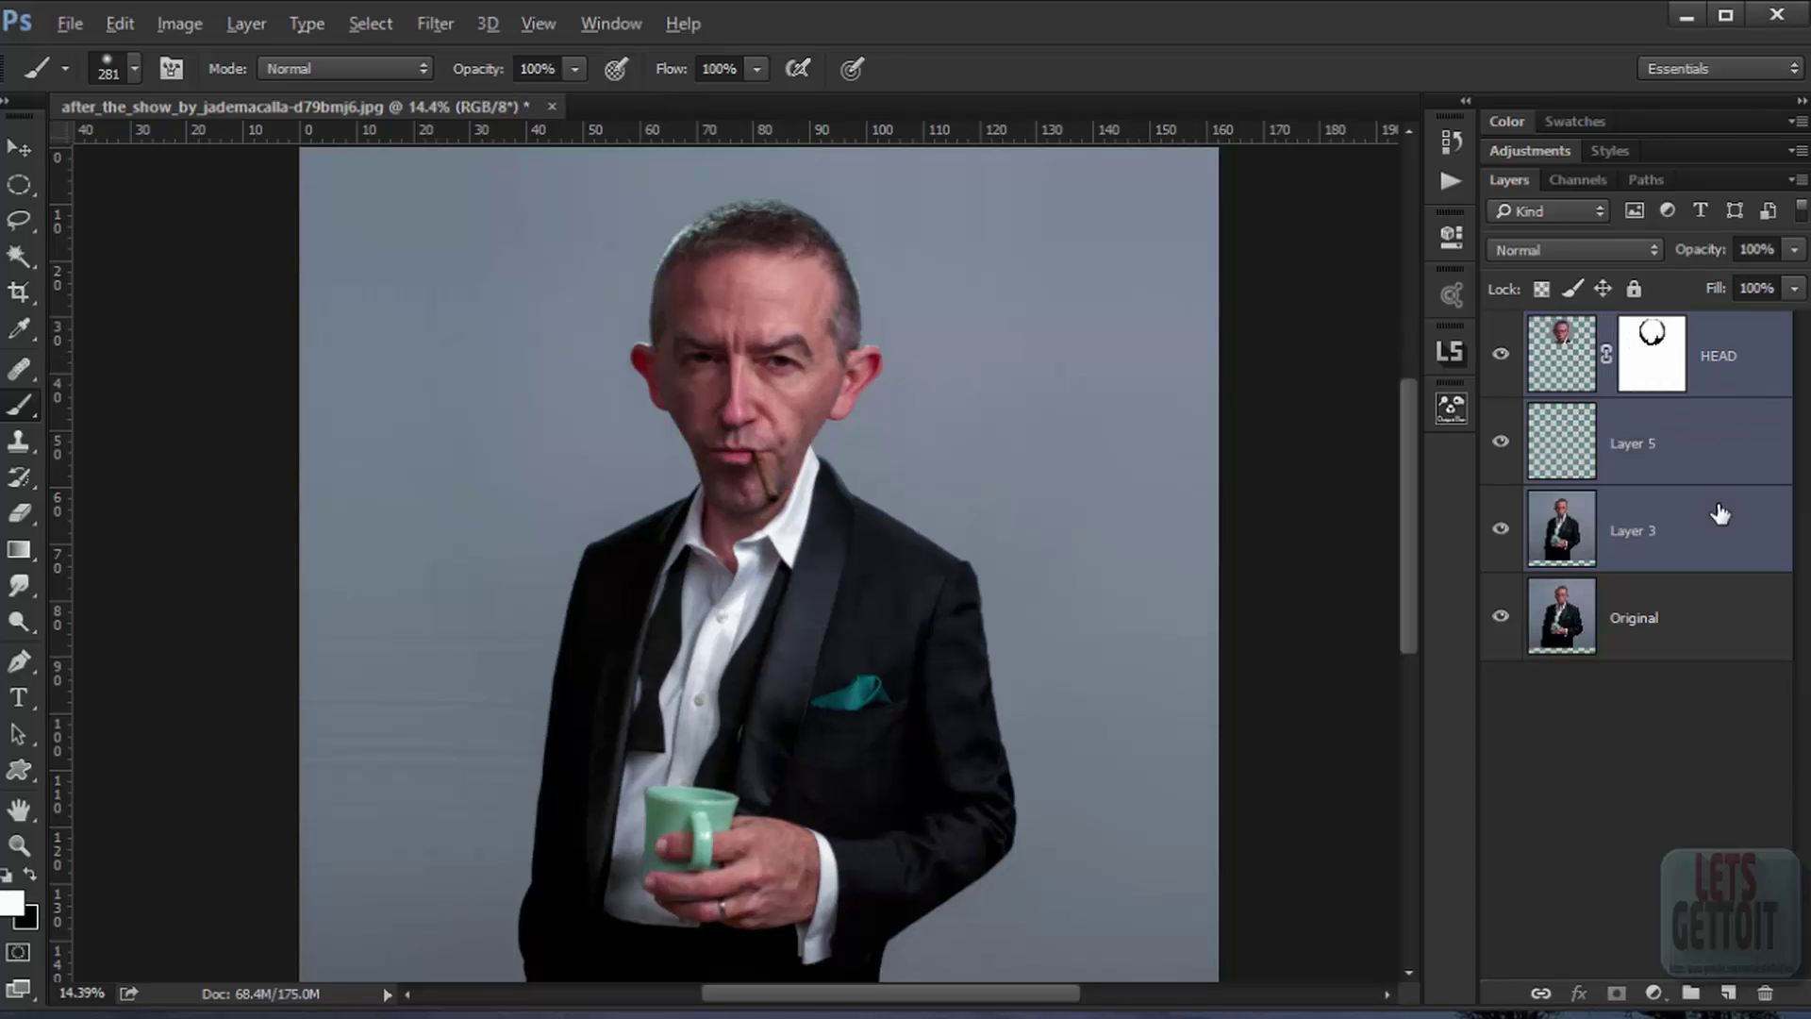
pyautogui.hotkey('ctrl', 'e')
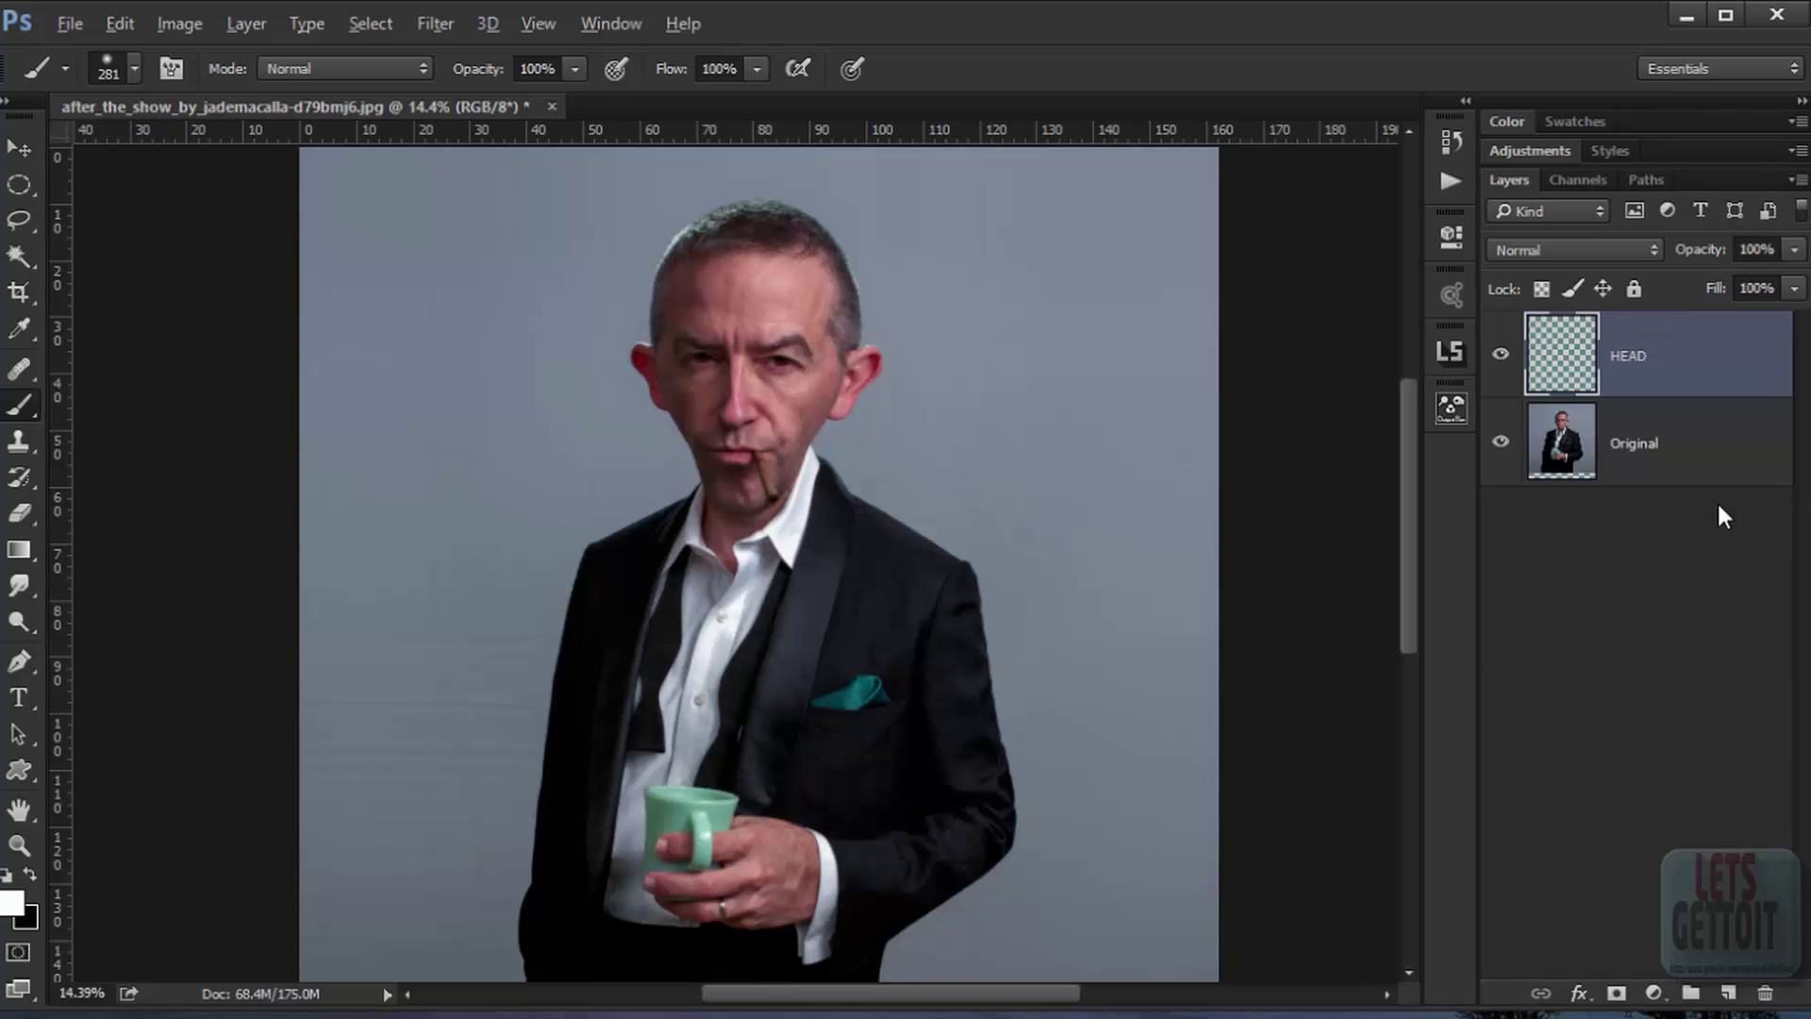
pyautogui.click(1499, 361)
pyautogui.click(1499, 363)
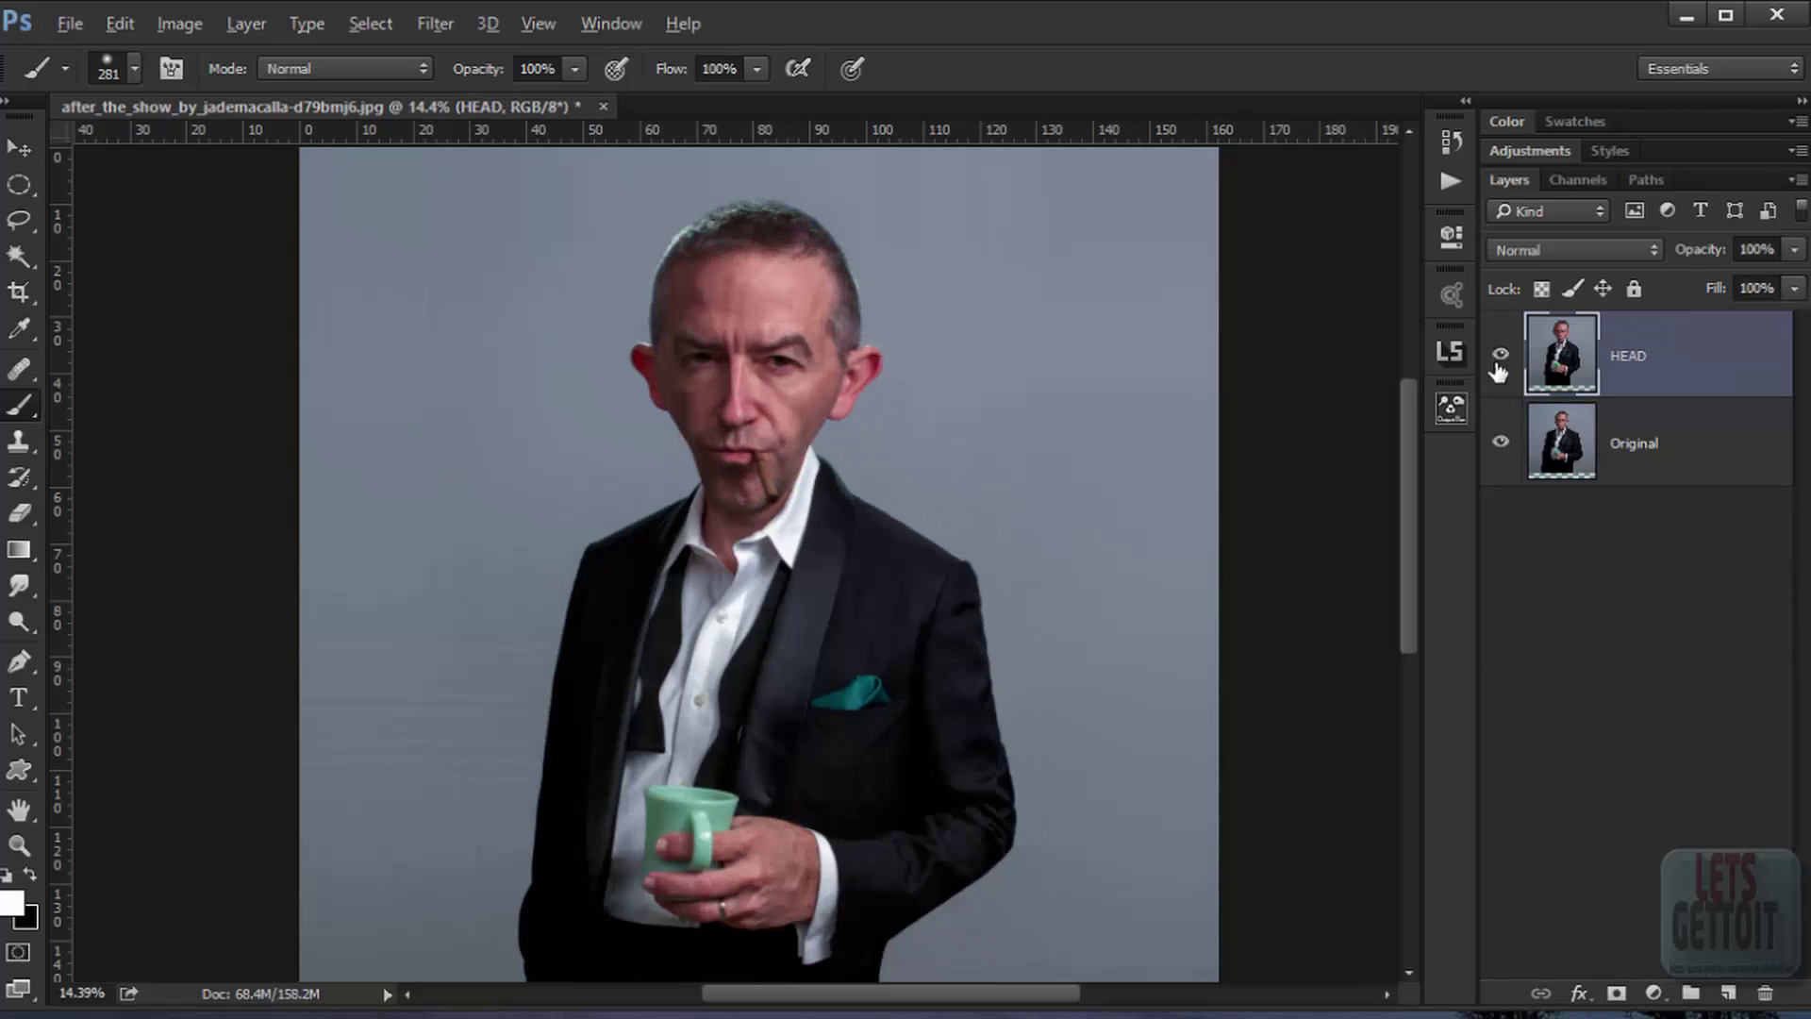
pyautogui.click(1499, 362)
pyautogui.click(1499, 362)
pyautogui.click(1499, 362)
pyautogui.click(1498, 362)
# Step: Add a new empty layer above HEAD and set up the Healing Brush to sample All Layers
pyautogui.scroll(-3, 1070, 396)
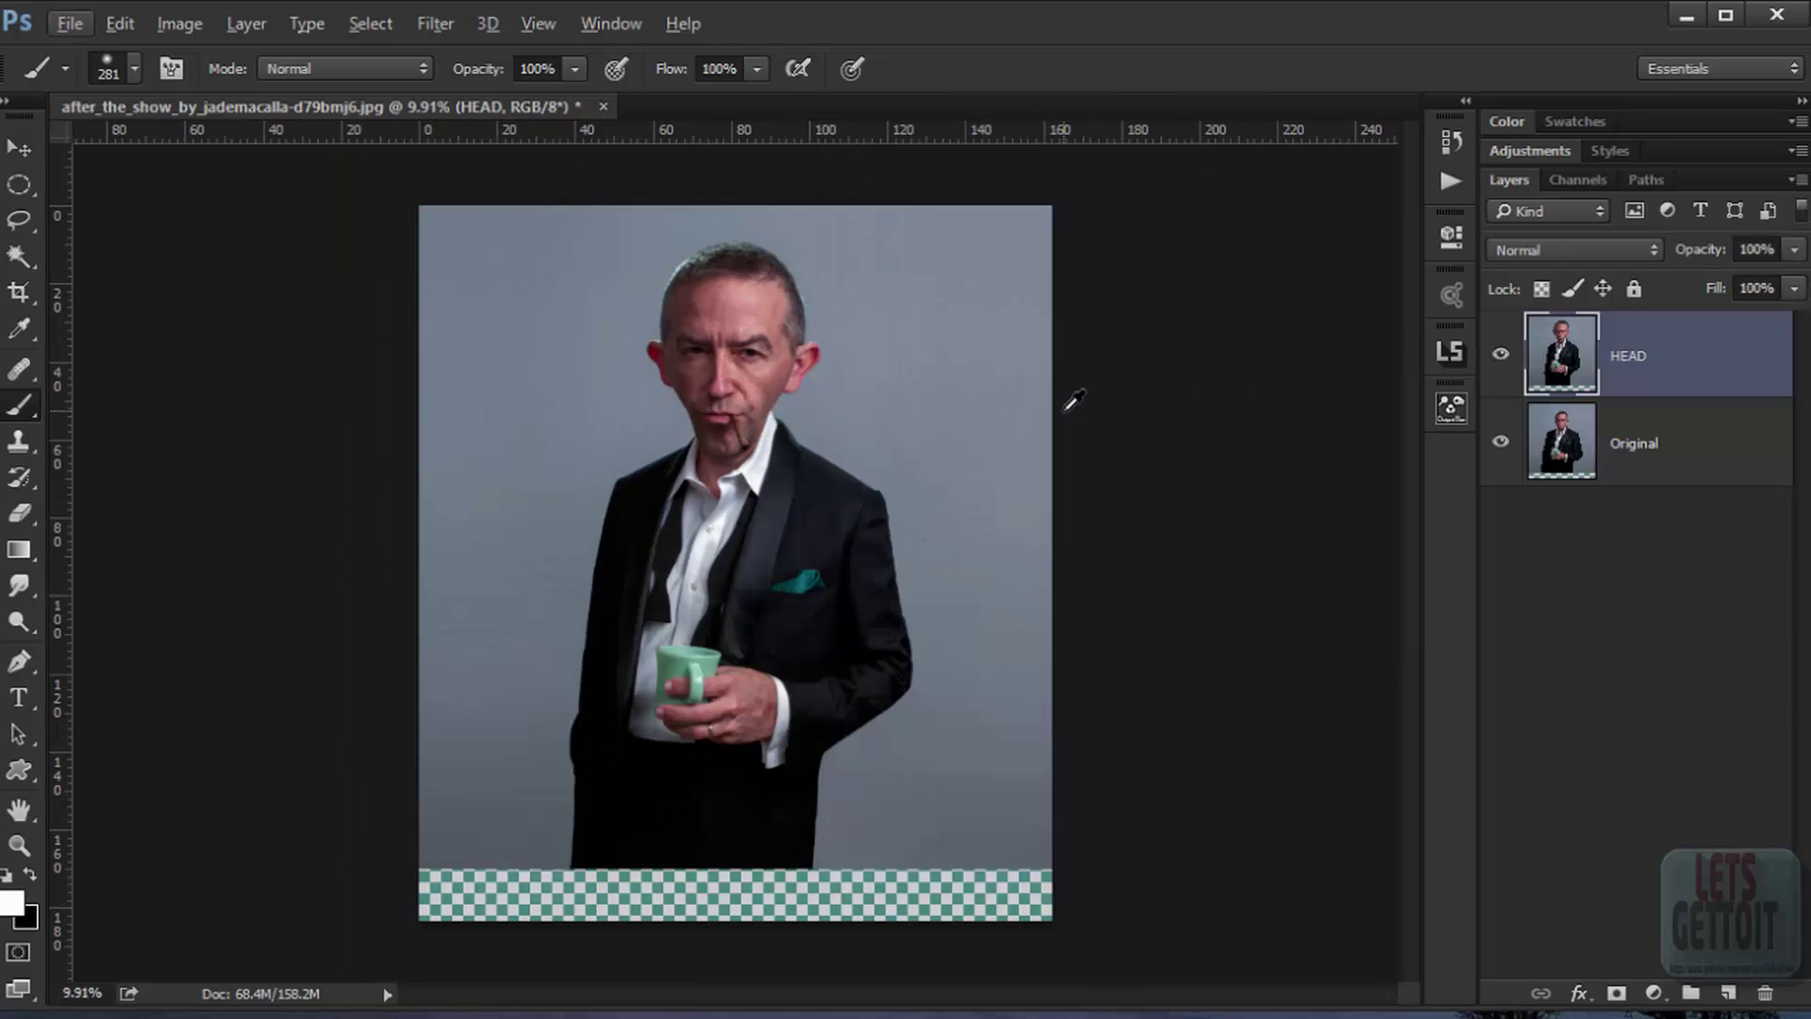
pyautogui.scroll(12, 533, 349)
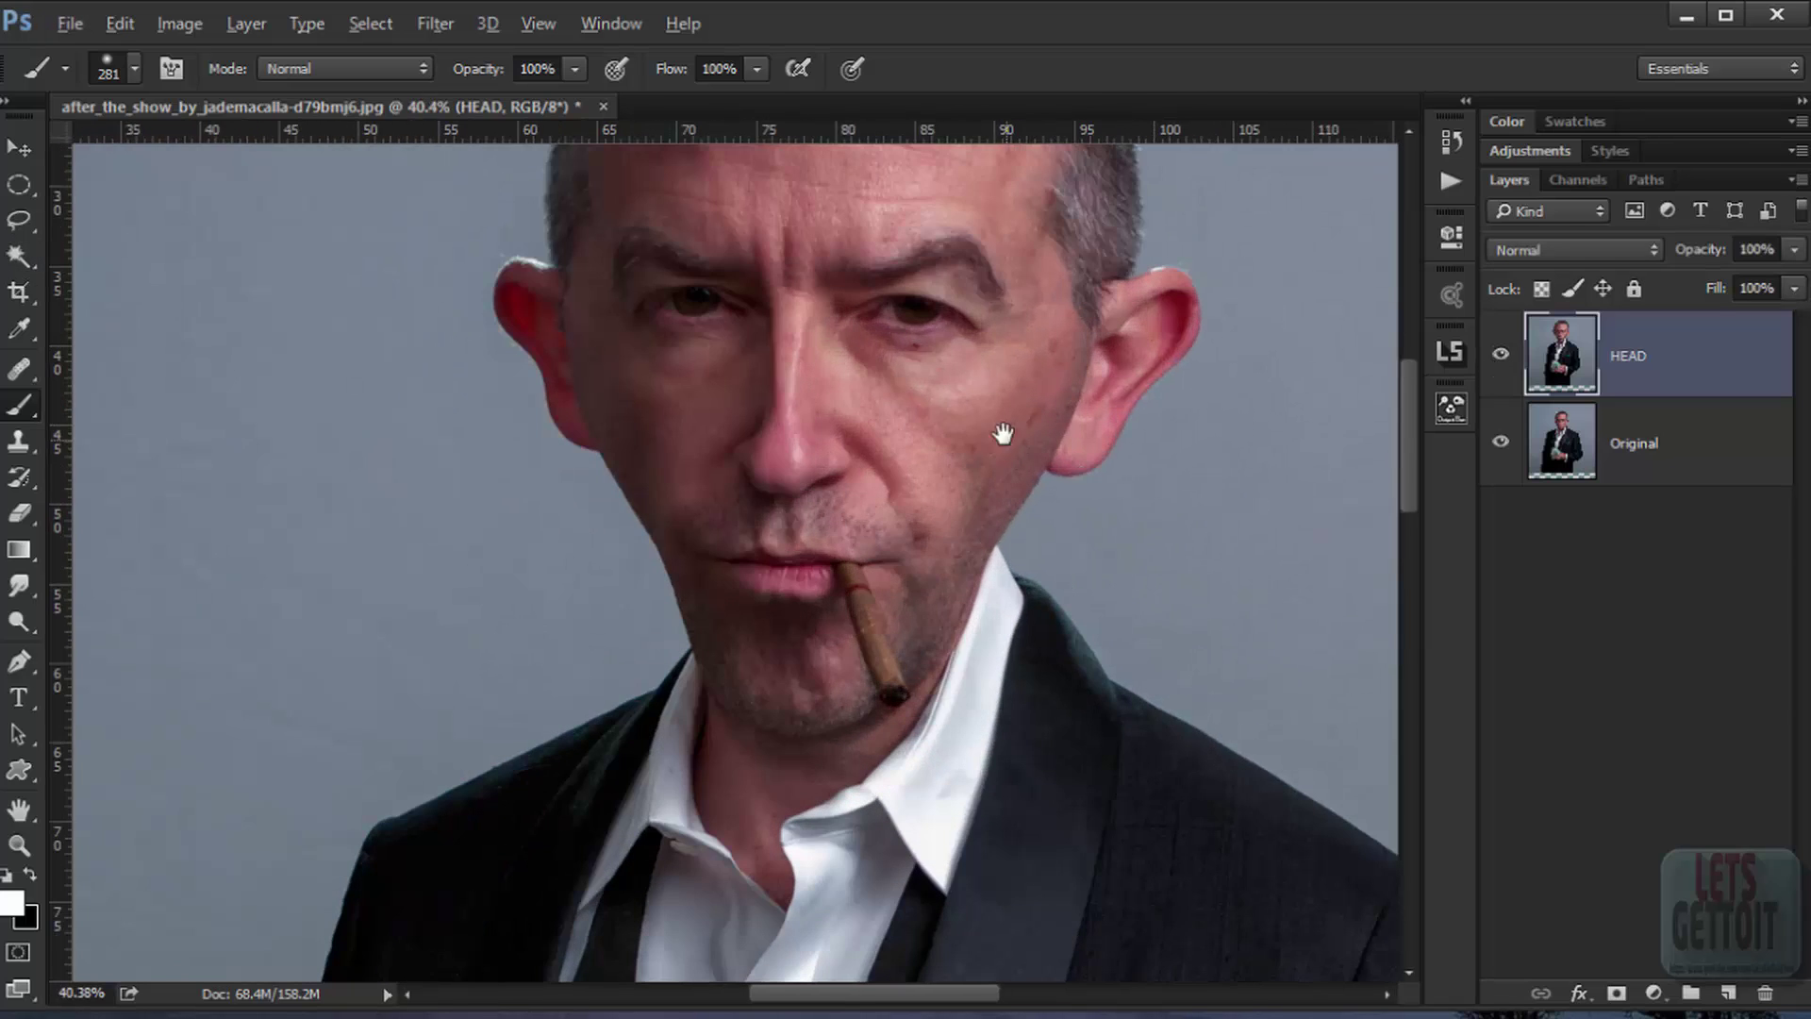
pyautogui.scroll(4, 1003, 434)
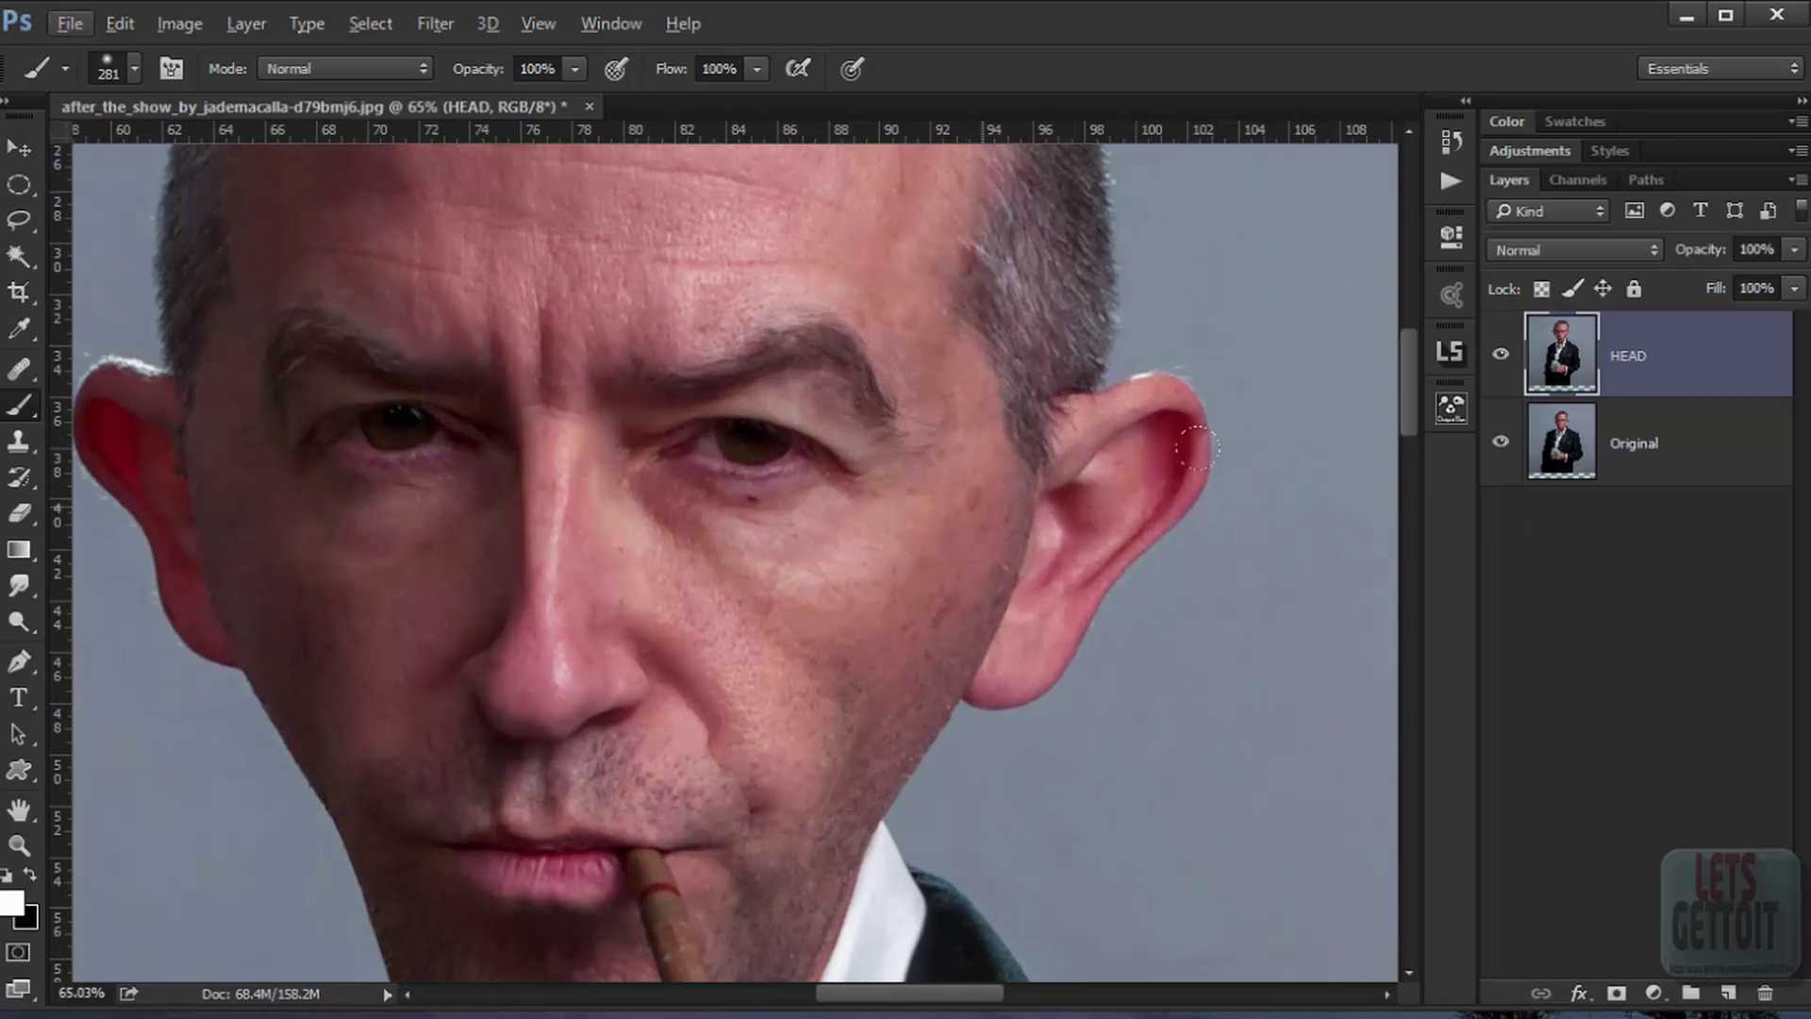
pyautogui.click(1728, 992)
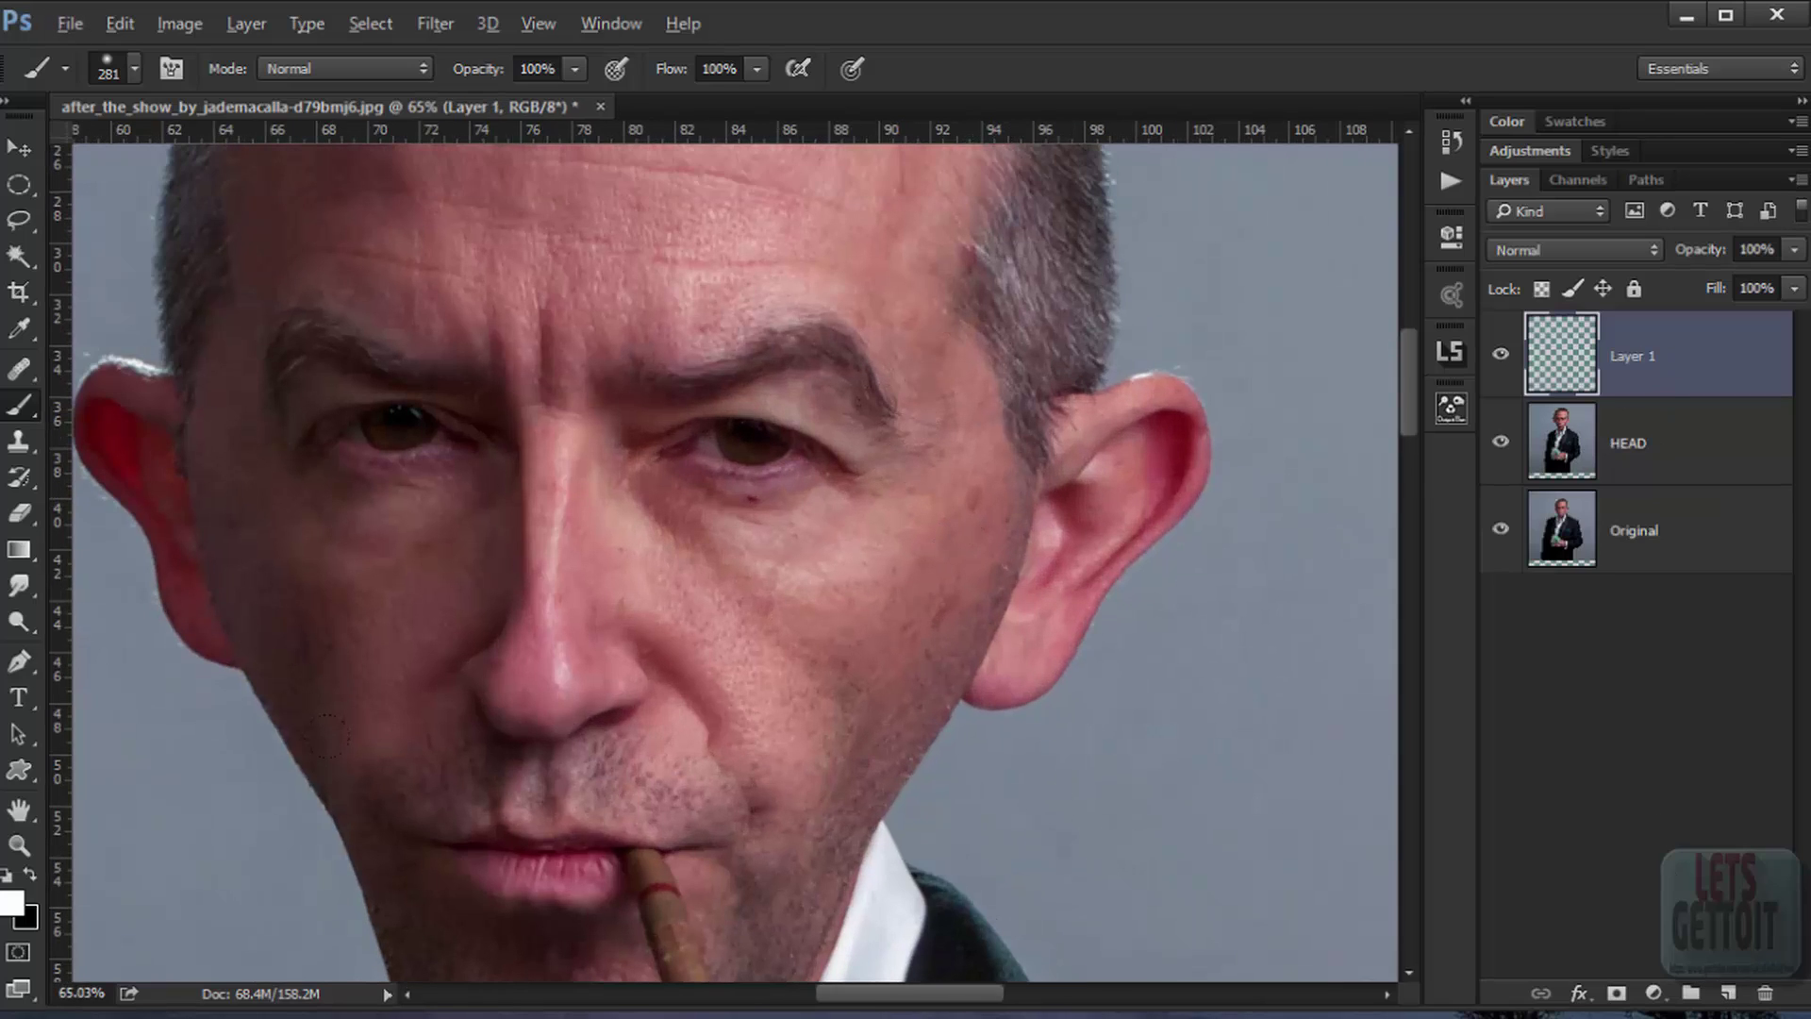
pyautogui.click(21, 378)
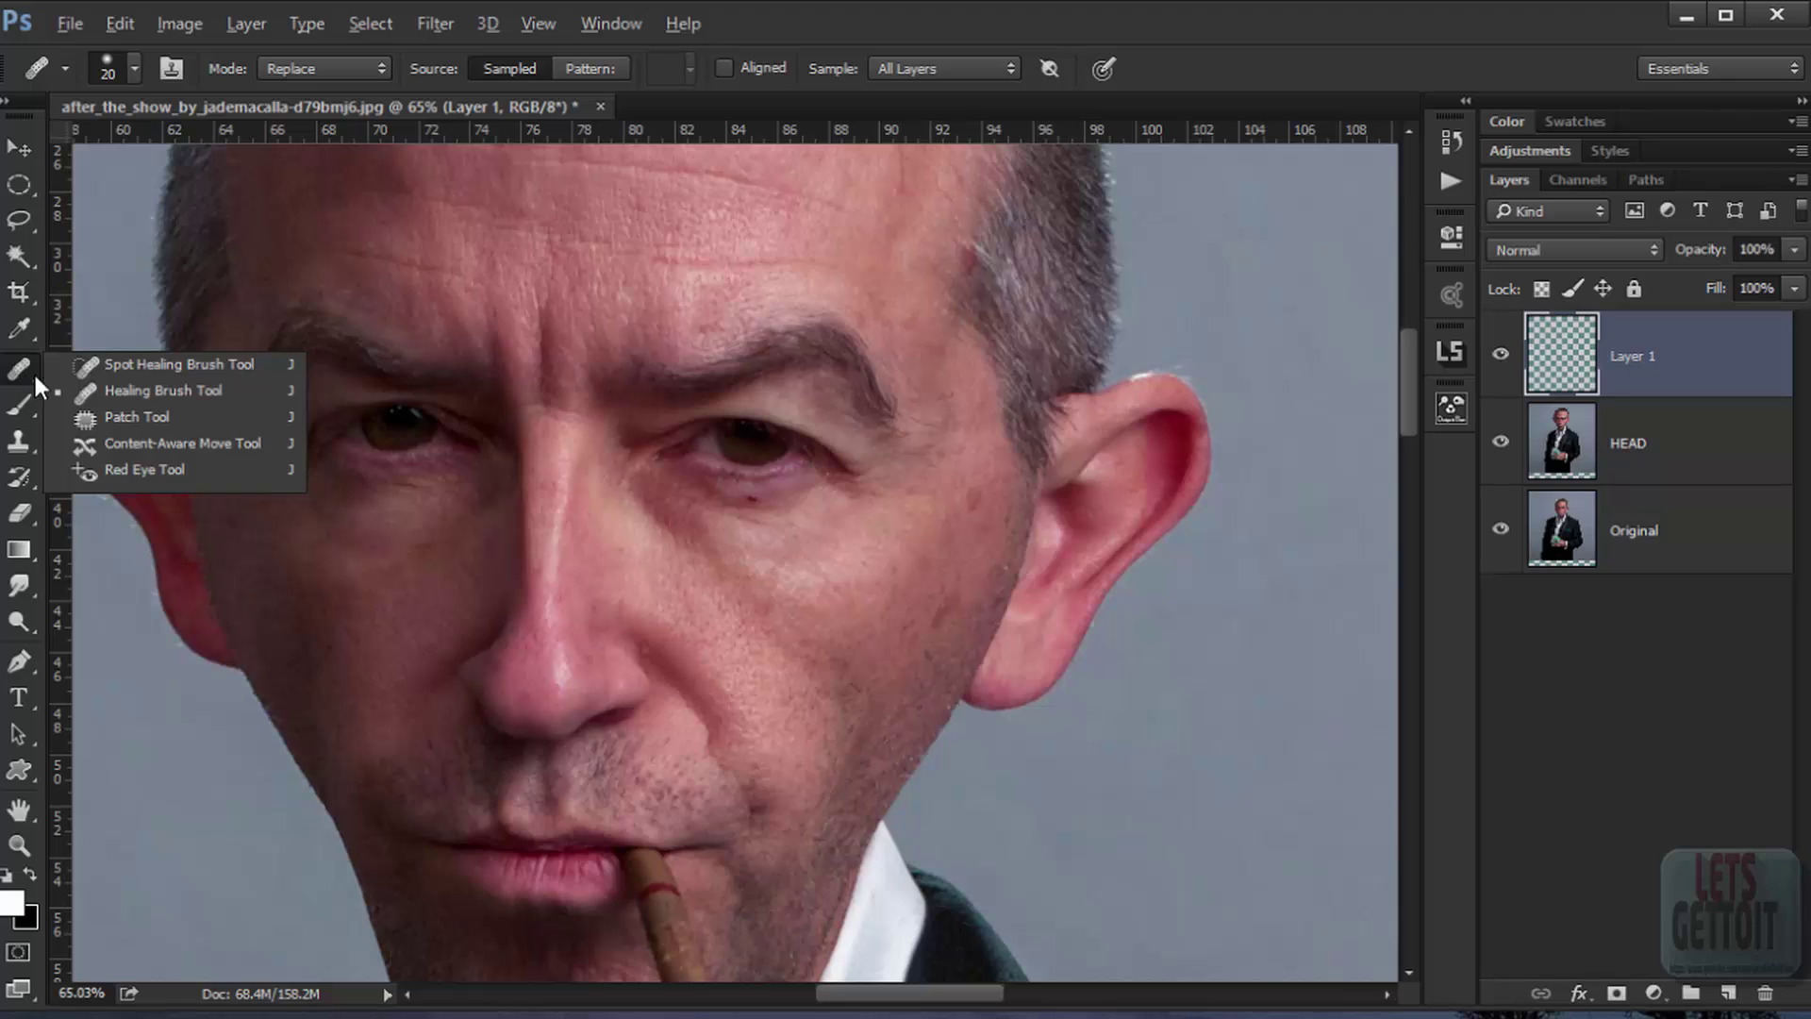
pyautogui.click(141, 394)
pyautogui.click(934, 67)
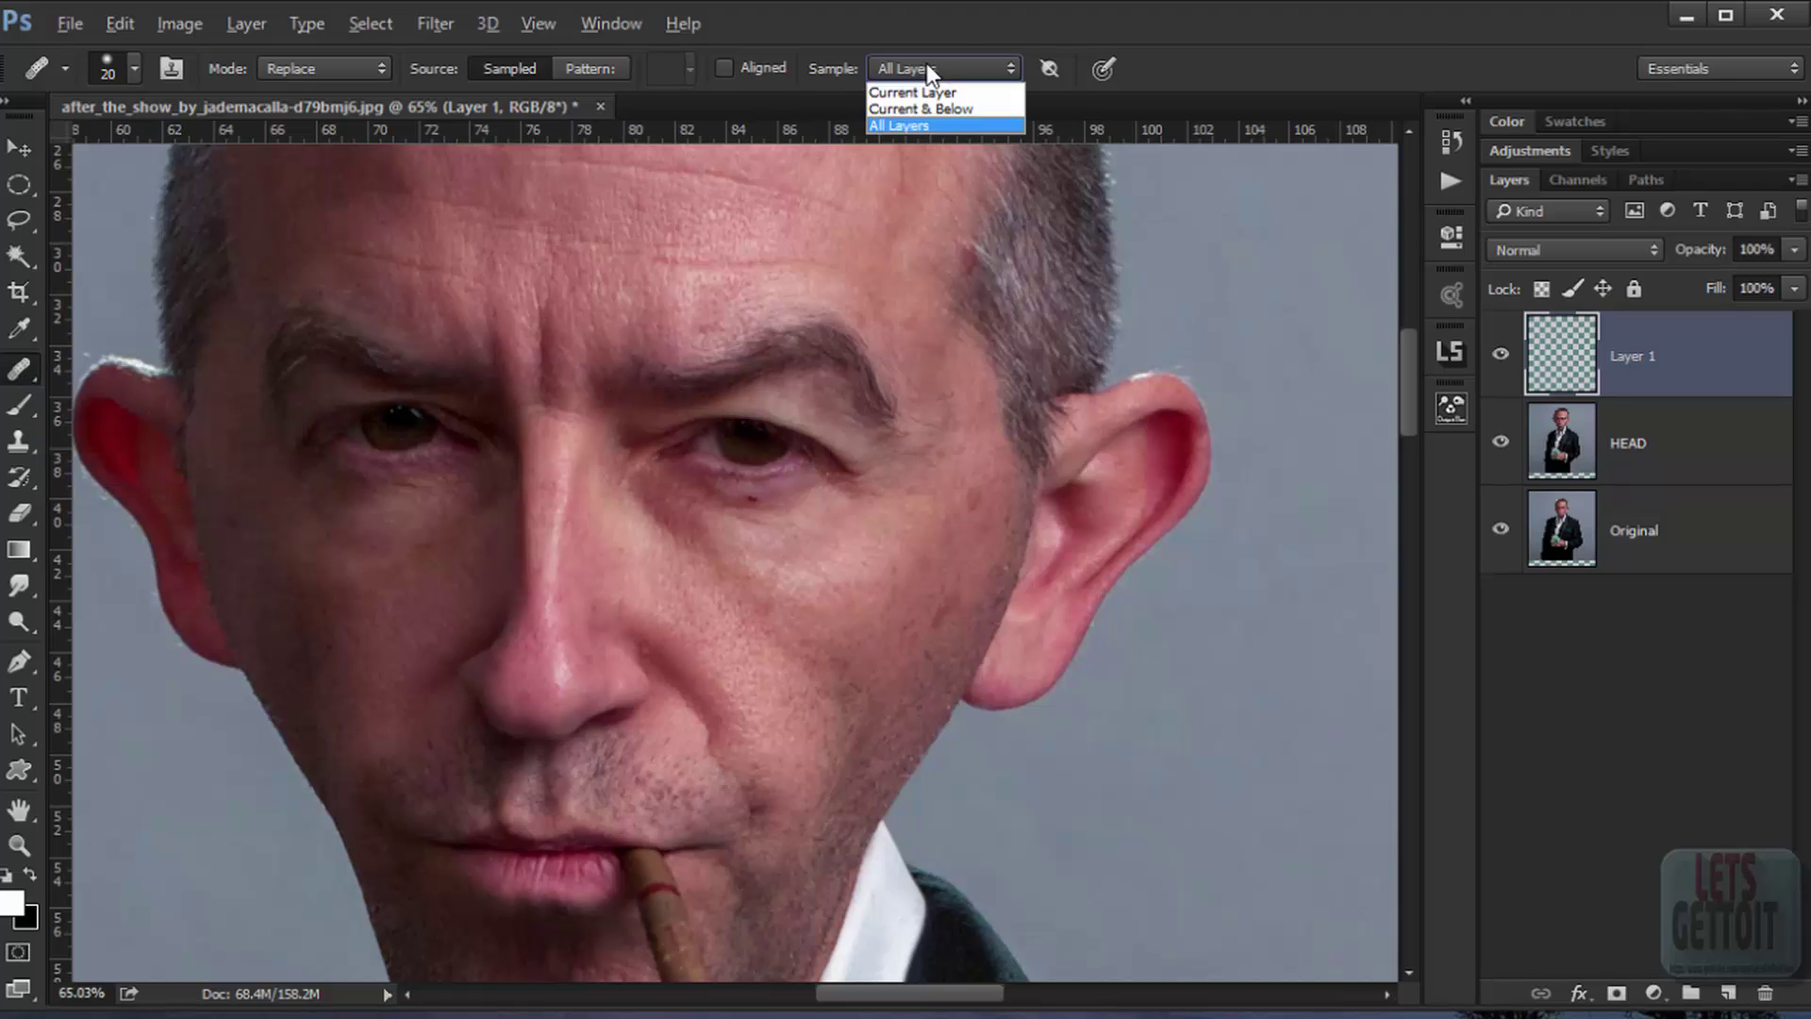
pyautogui.click(937, 131)
# Step: Heal the dark red spot just below the eye on the brightly lit side of the face
pyautogui.moveTo(794, 512); pyautogui.dragTo(698, 478)
pyautogui.scroll(8, 698, 483)
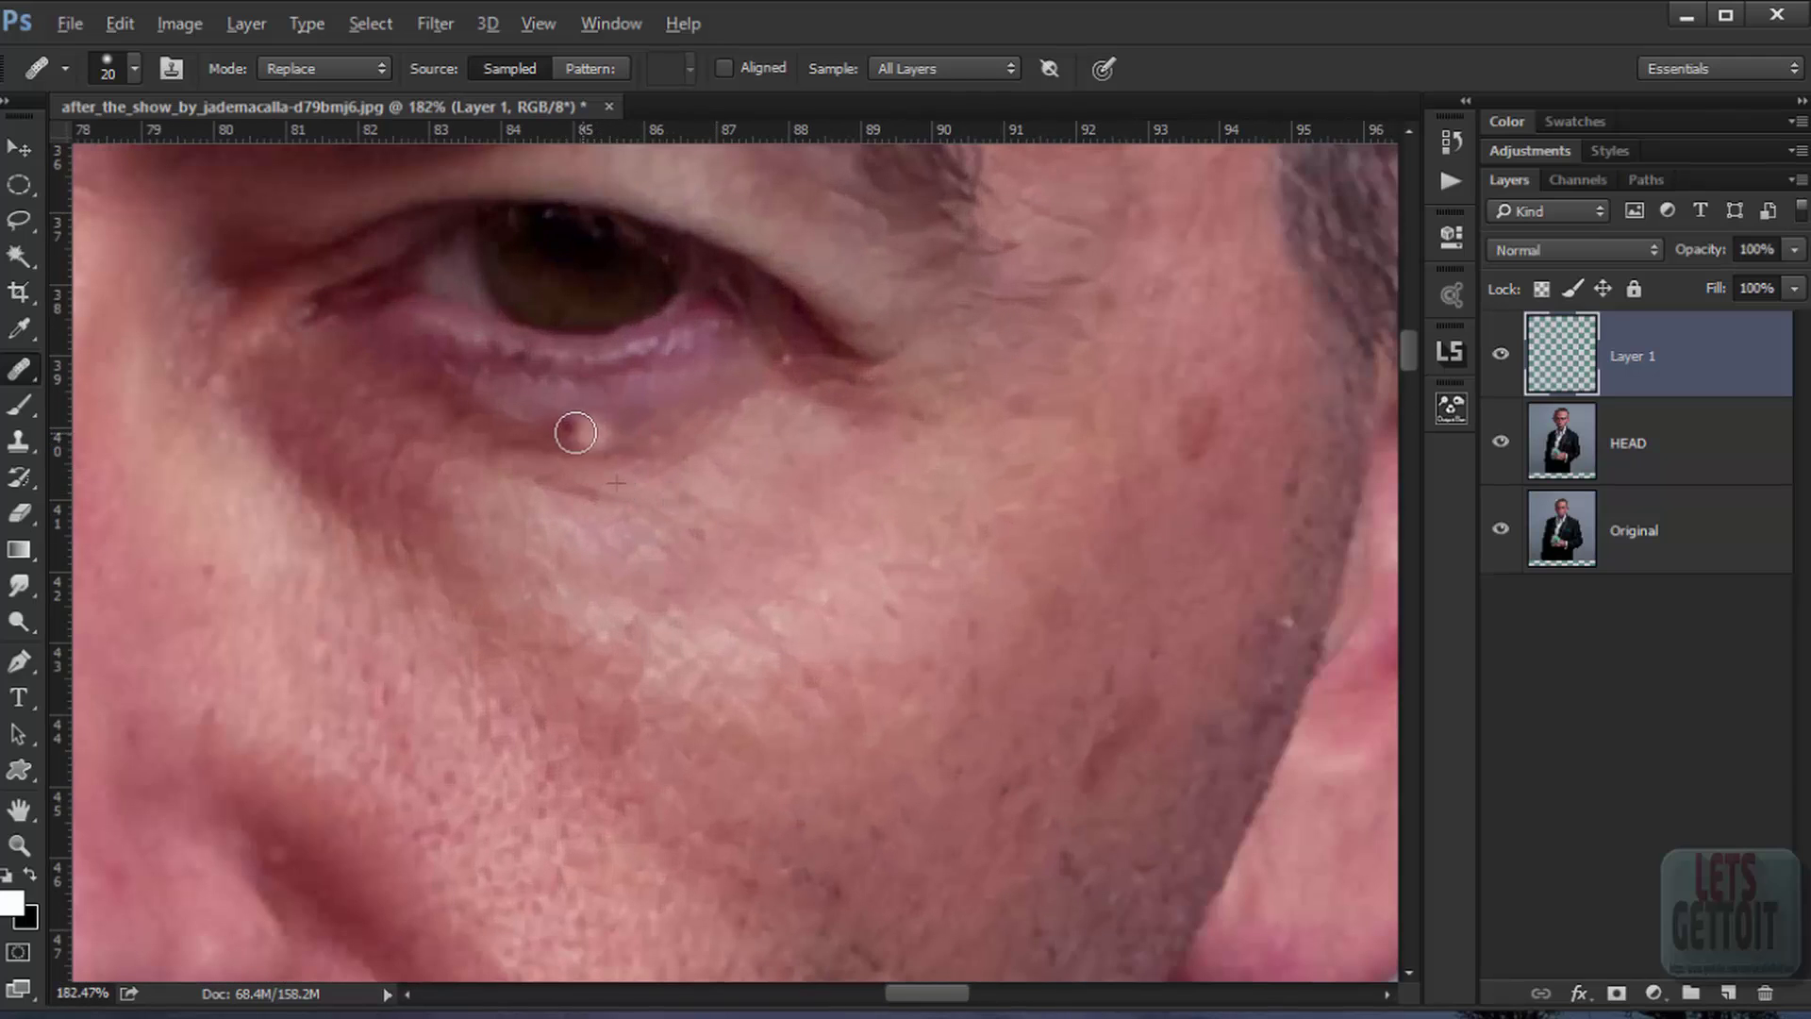
pyautogui.scroll(3, 682, 452)
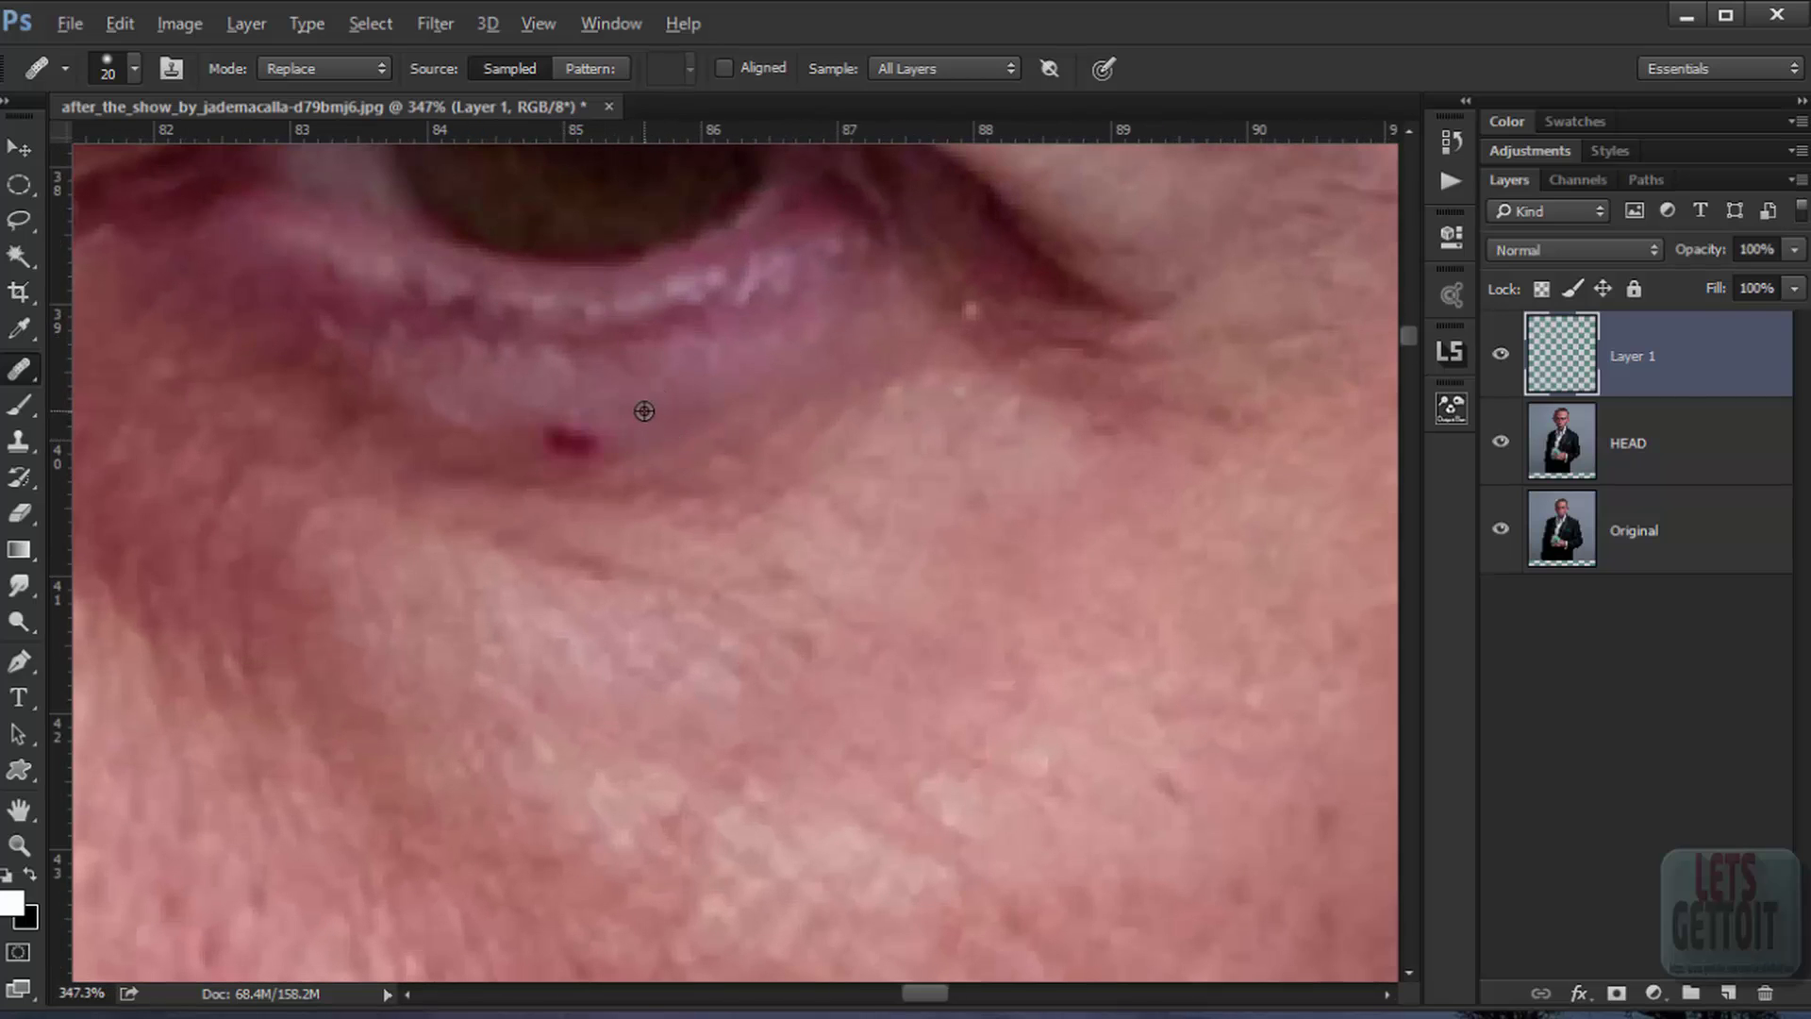
pyautogui.keyDown('alt'); pyautogui.click(644, 411); pyautogui.keyUp('alt')
pyautogui.click(572, 438)
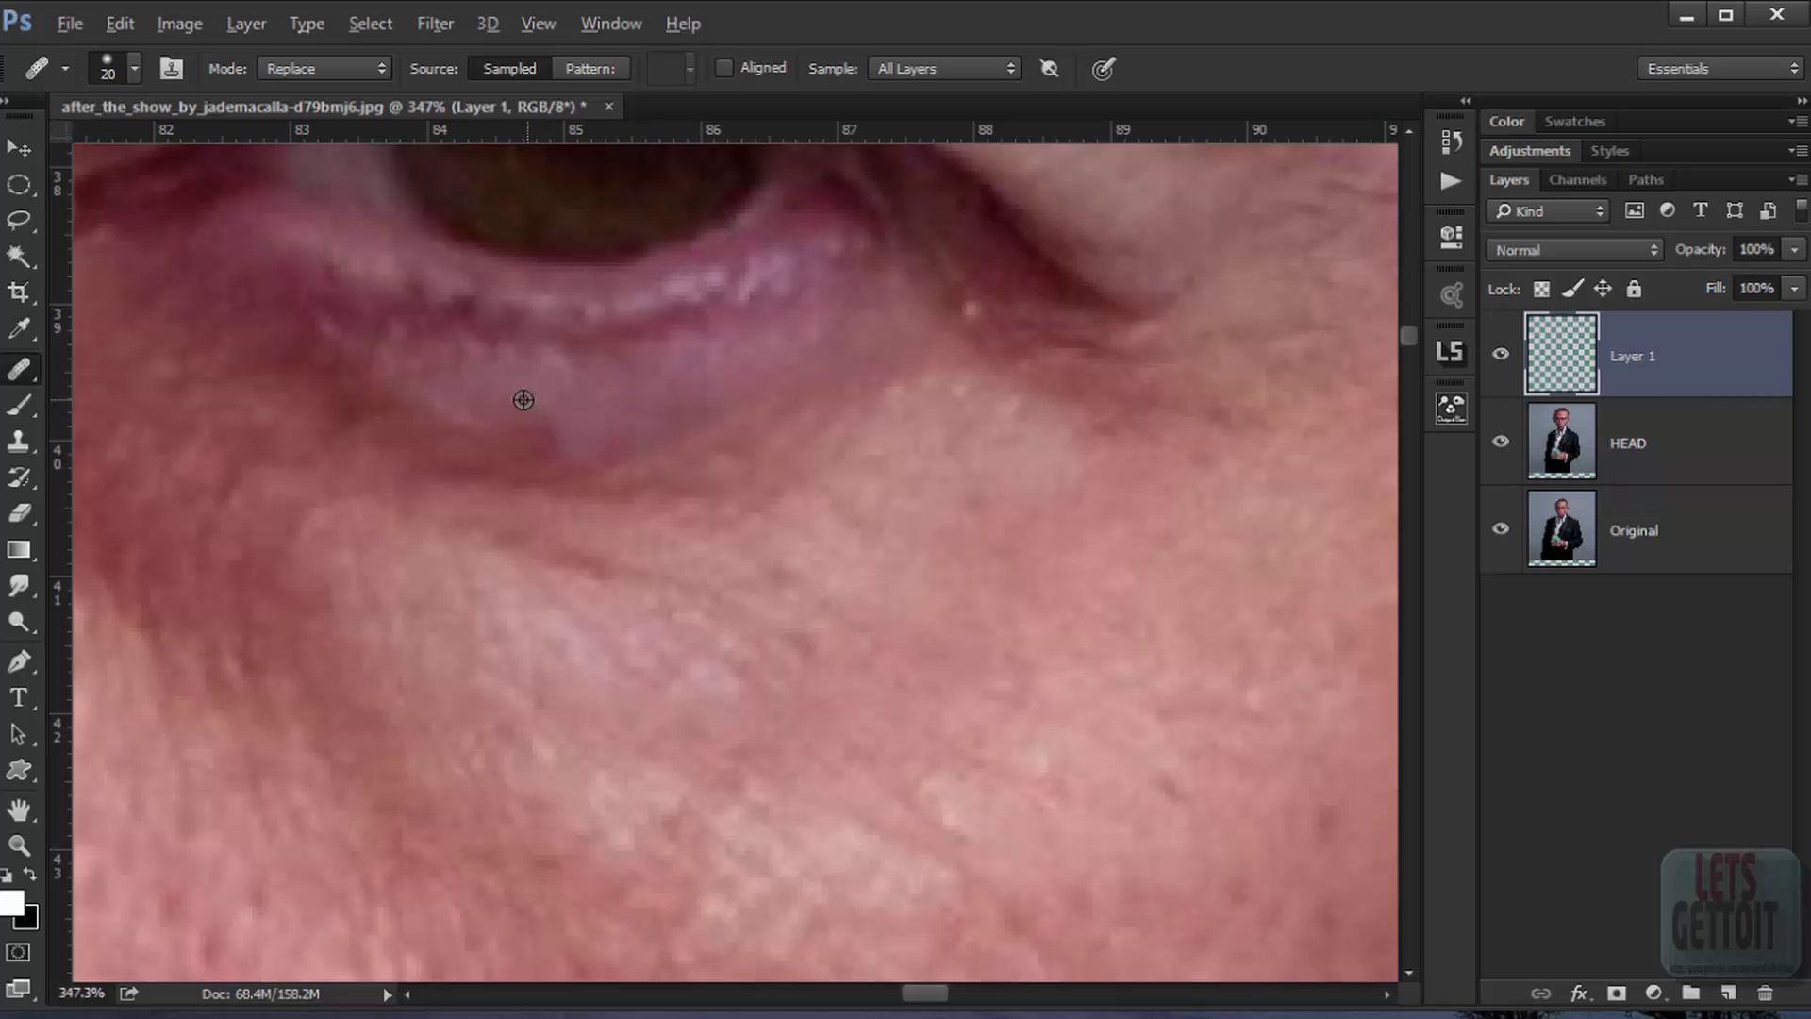
# Step: Heal the brown spots on the lit cheek beside the ear, sampling clean skin next to them
pyautogui.scroll(-3, 660, 465)
pyautogui.moveTo(679, 436); pyautogui.dragTo(512, 479)
pyautogui.scroll(2, 1047, 440)
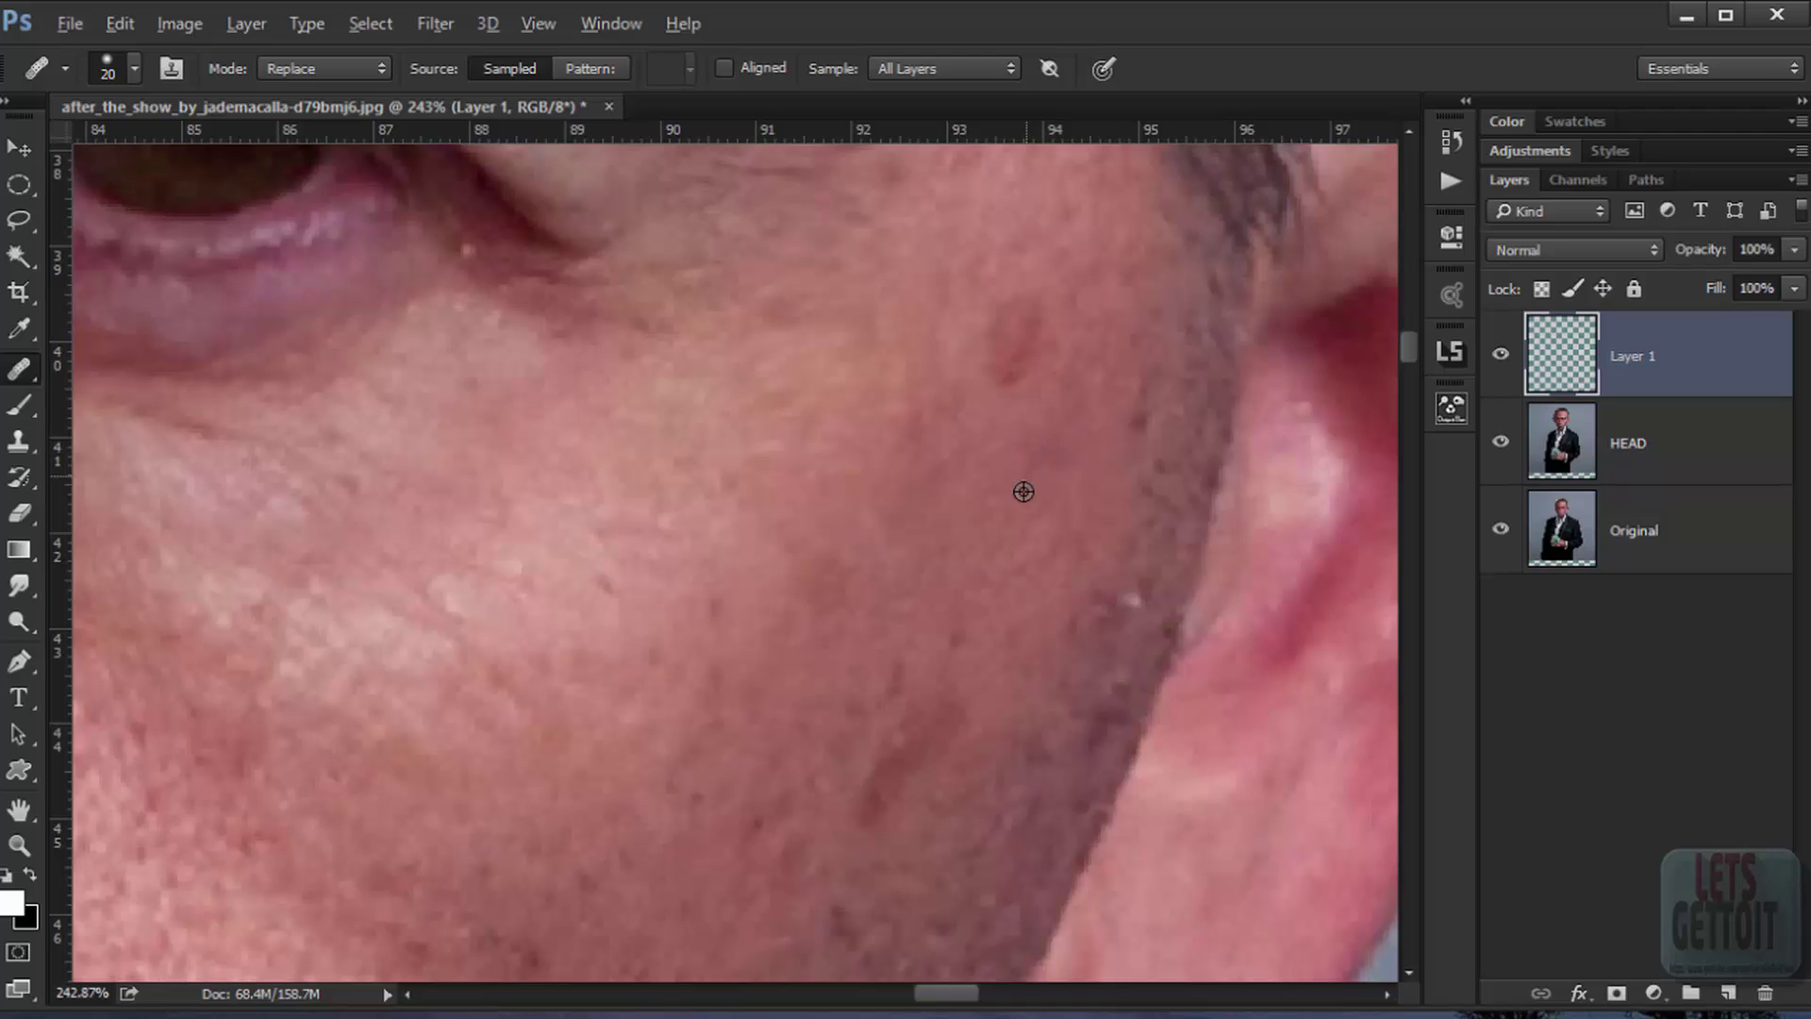
pyautogui.moveTo(989, 351)
pyautogui.mouseDown()
pyautogui.moveTo(1002, 372)
pyautogui.moveTo(999, 344)
pyautogui.moveTo(1028, 344)
pyautogui.mouseUp()
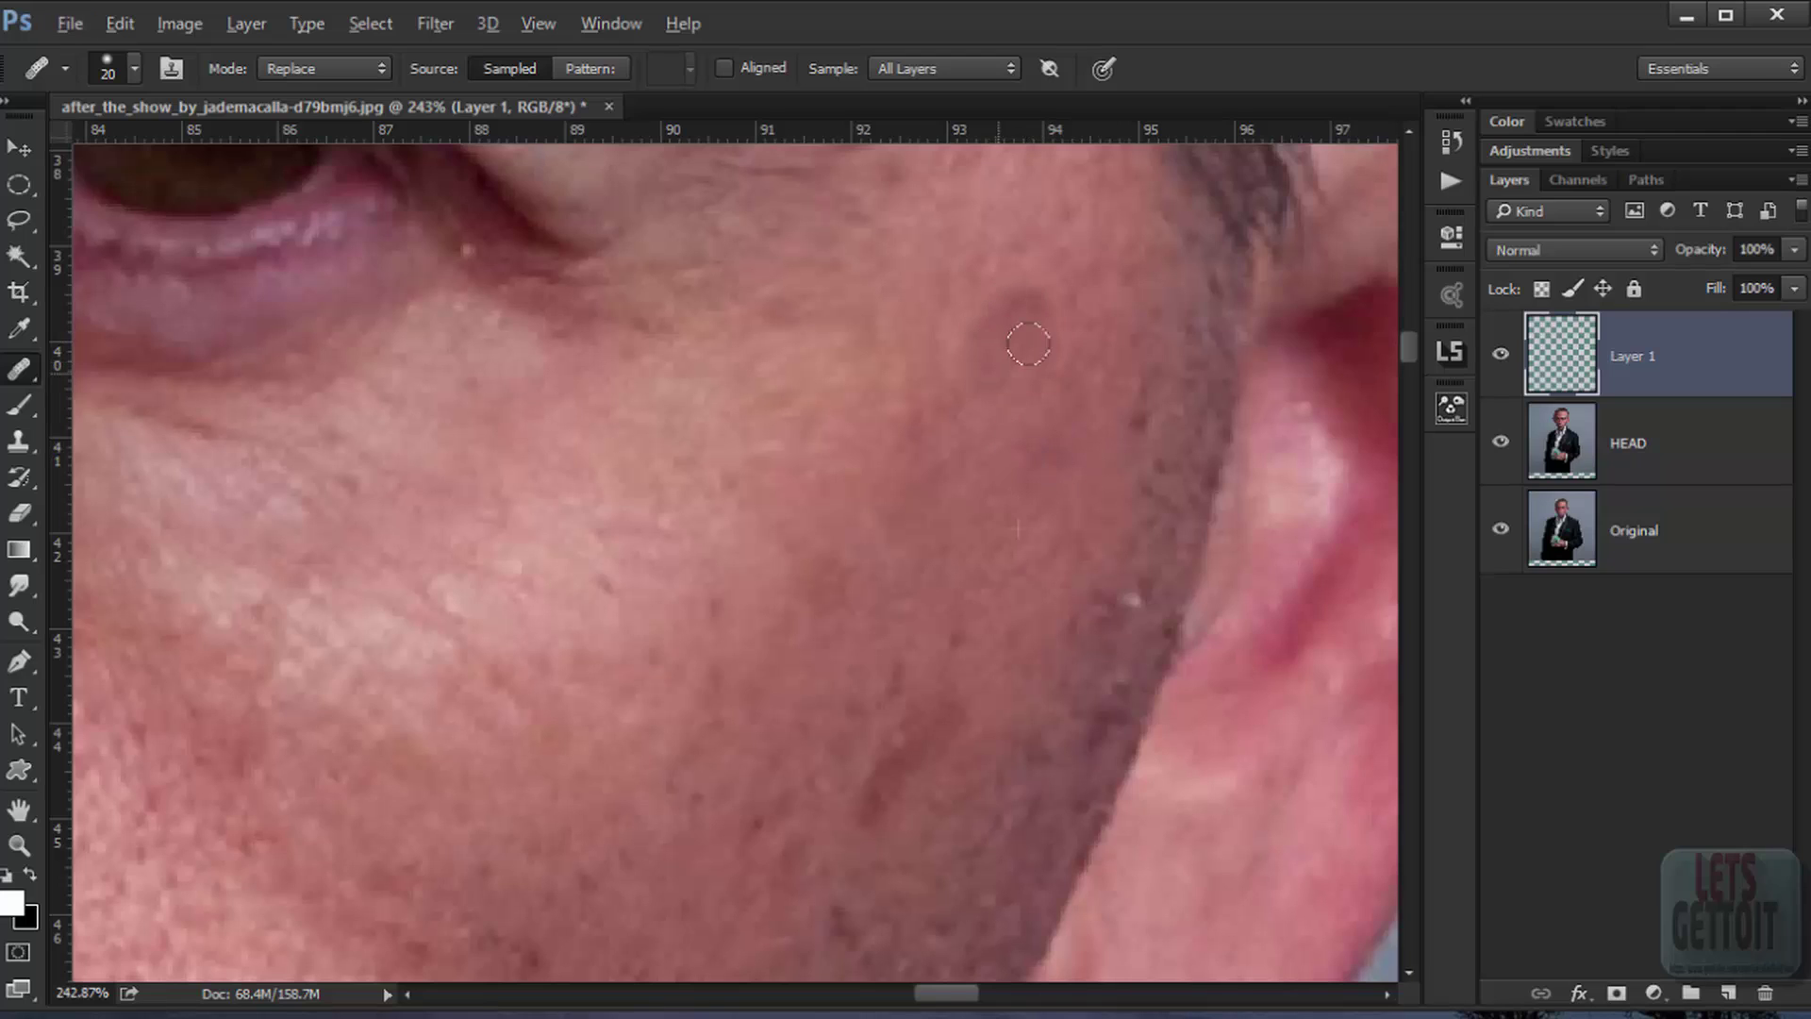
pyautogui.keyDown('alt'); pyautogui.click(1043, 256); pyautogui.keyUp('alt')
pyautogui.moveTo(1031, 268)
pyautogui.mouseDown()
pyautogui.moveTo(986, 324)
pyautogui.moveTo(1024, 359)
pyautogui.mouseUp()
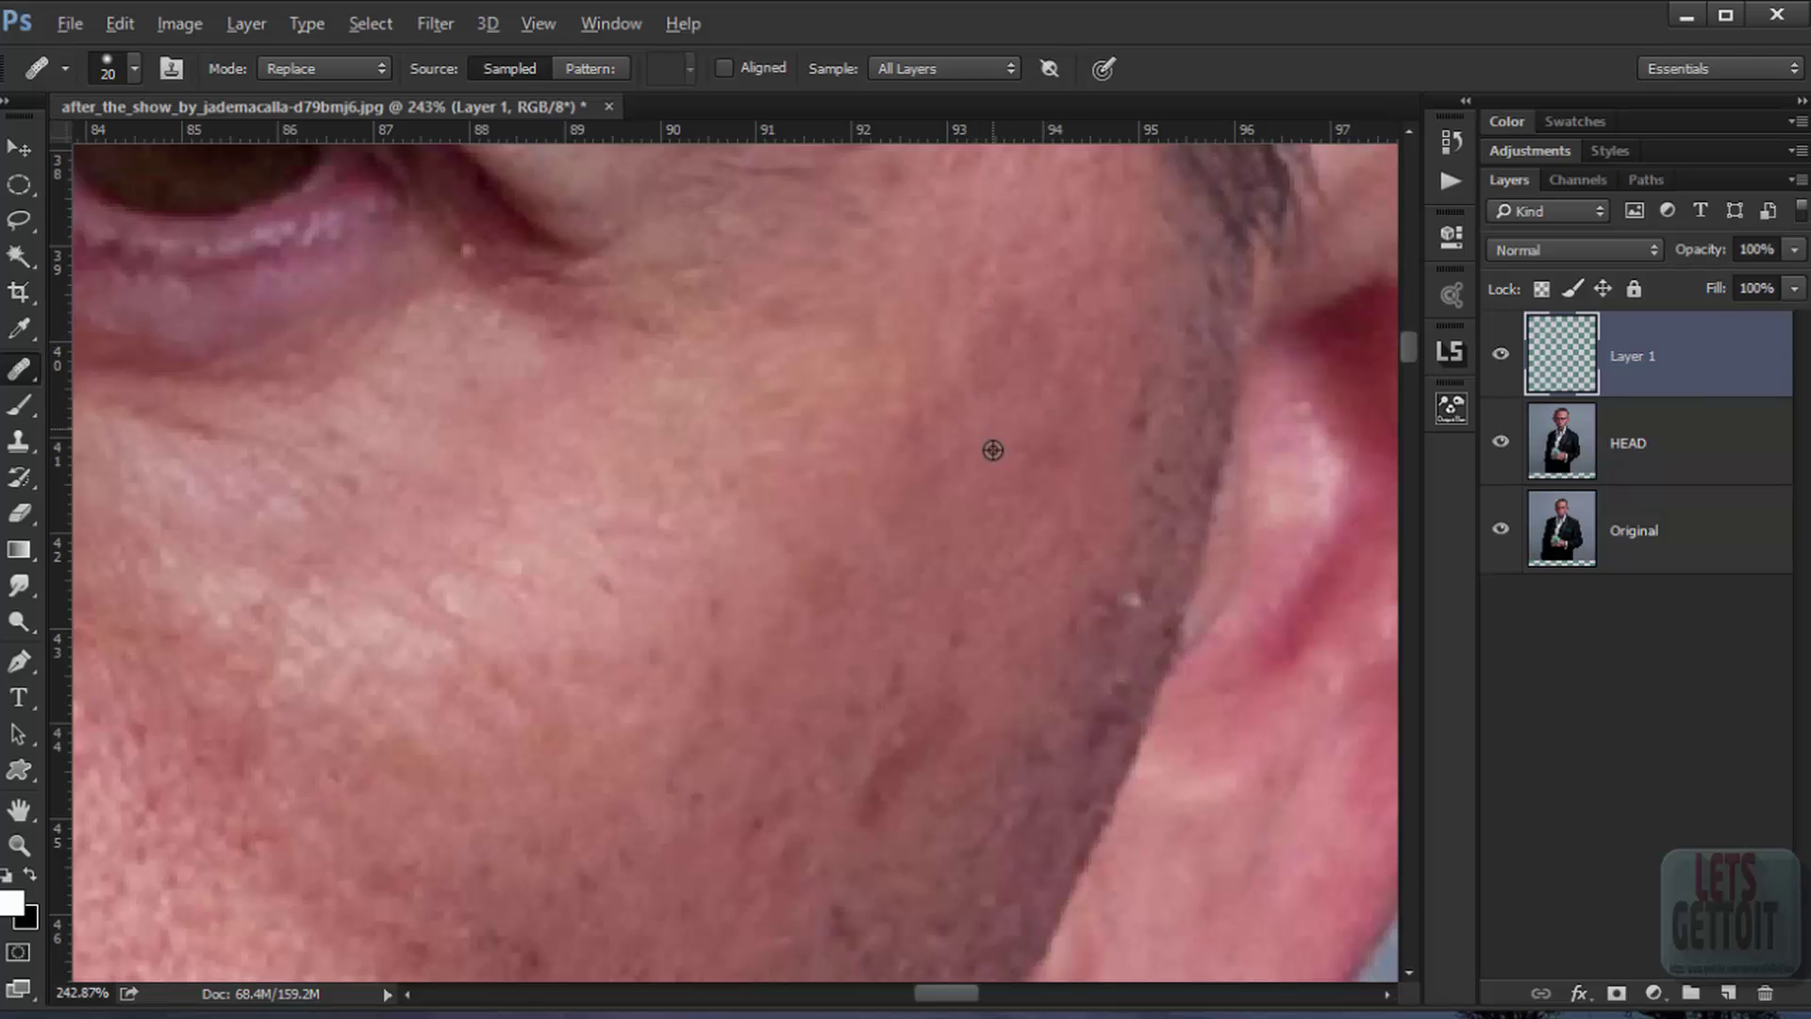
pyautogui.scroll(-2, 1031, 537)
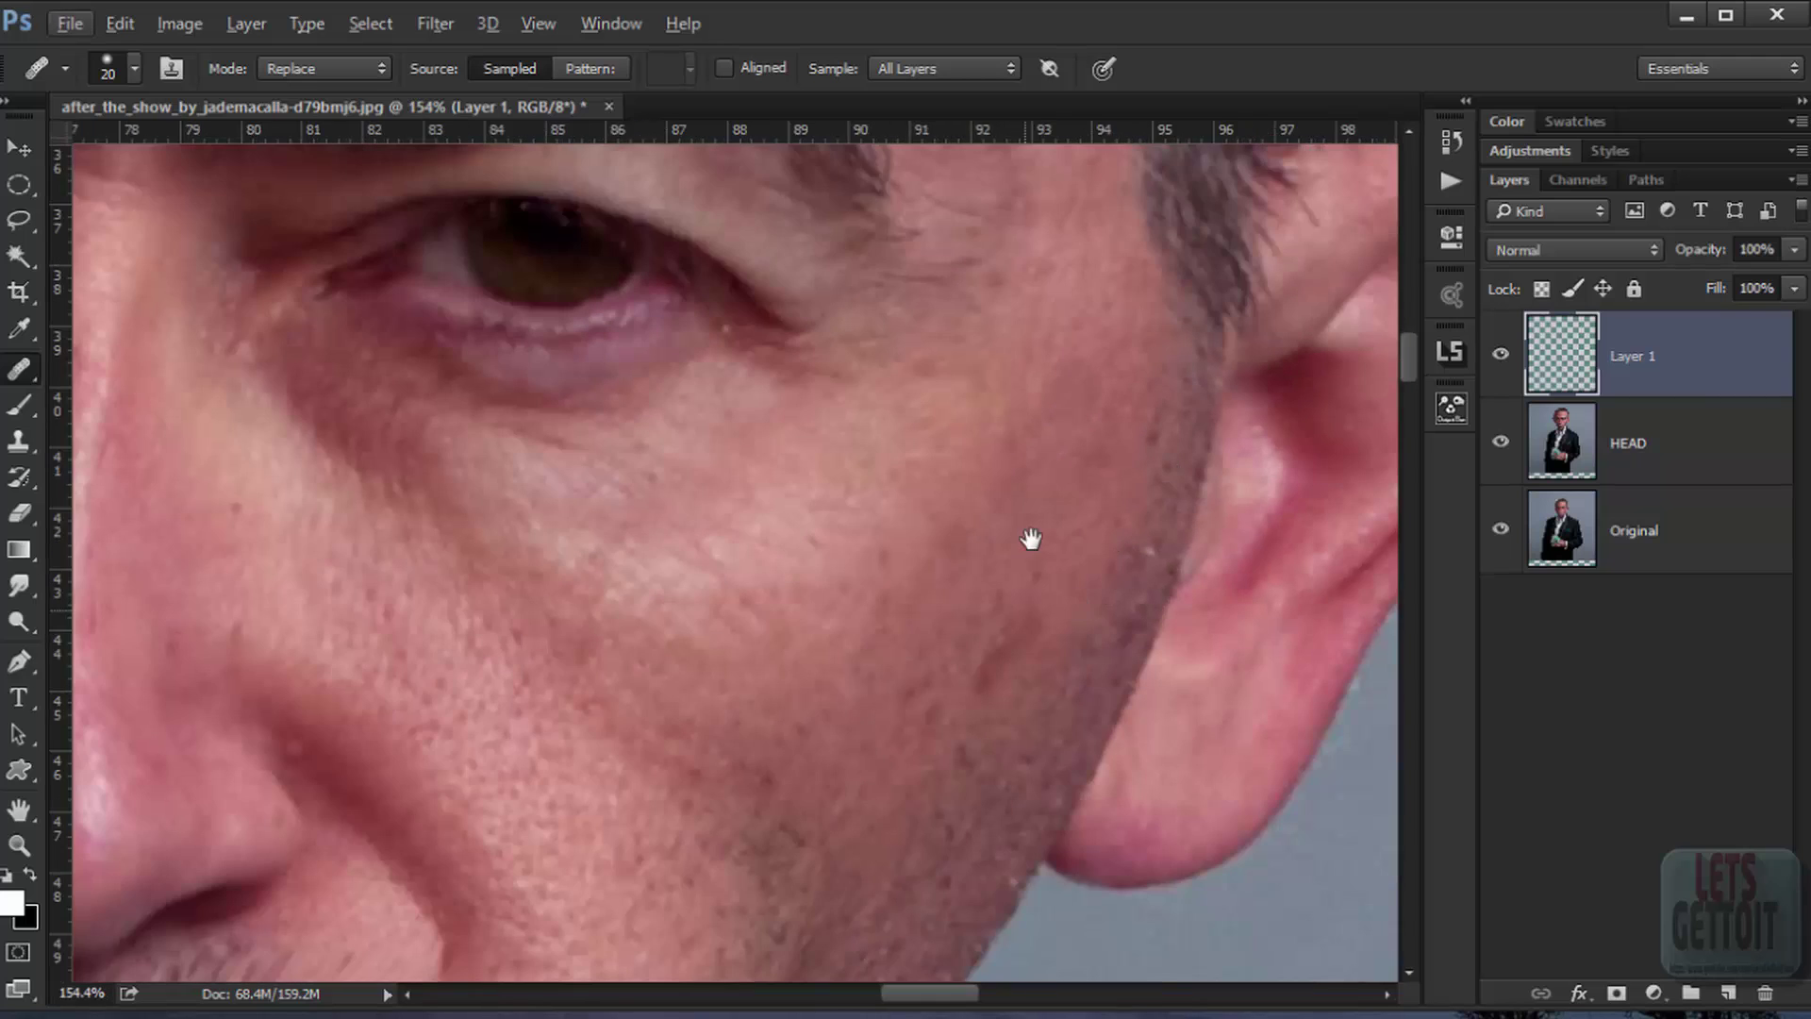
pyautogui.scroll(2, 1004, 477)
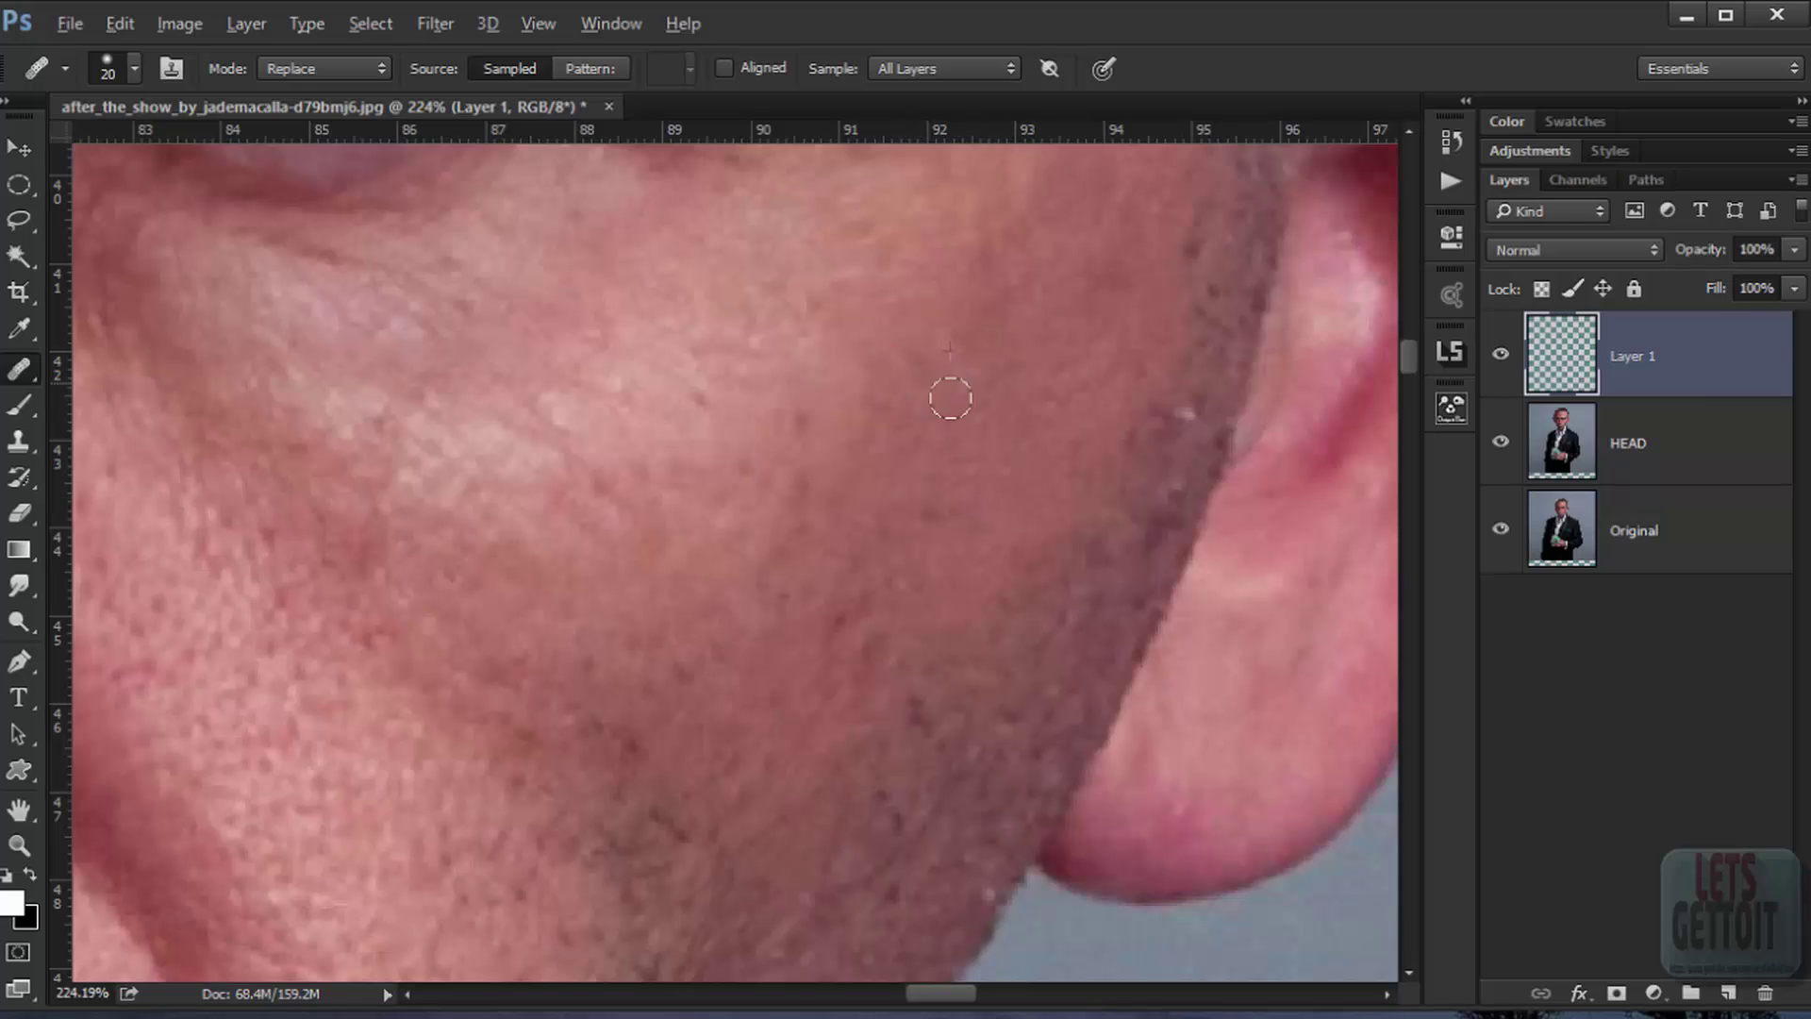
pyautogui.scroll(-6, 976, 406)
# Step: Heal the small red blemishes beside the nostril and along the side of the nose
pyautogui.moveTo(946, 462); pyautogui.dragTo(1121, 438)
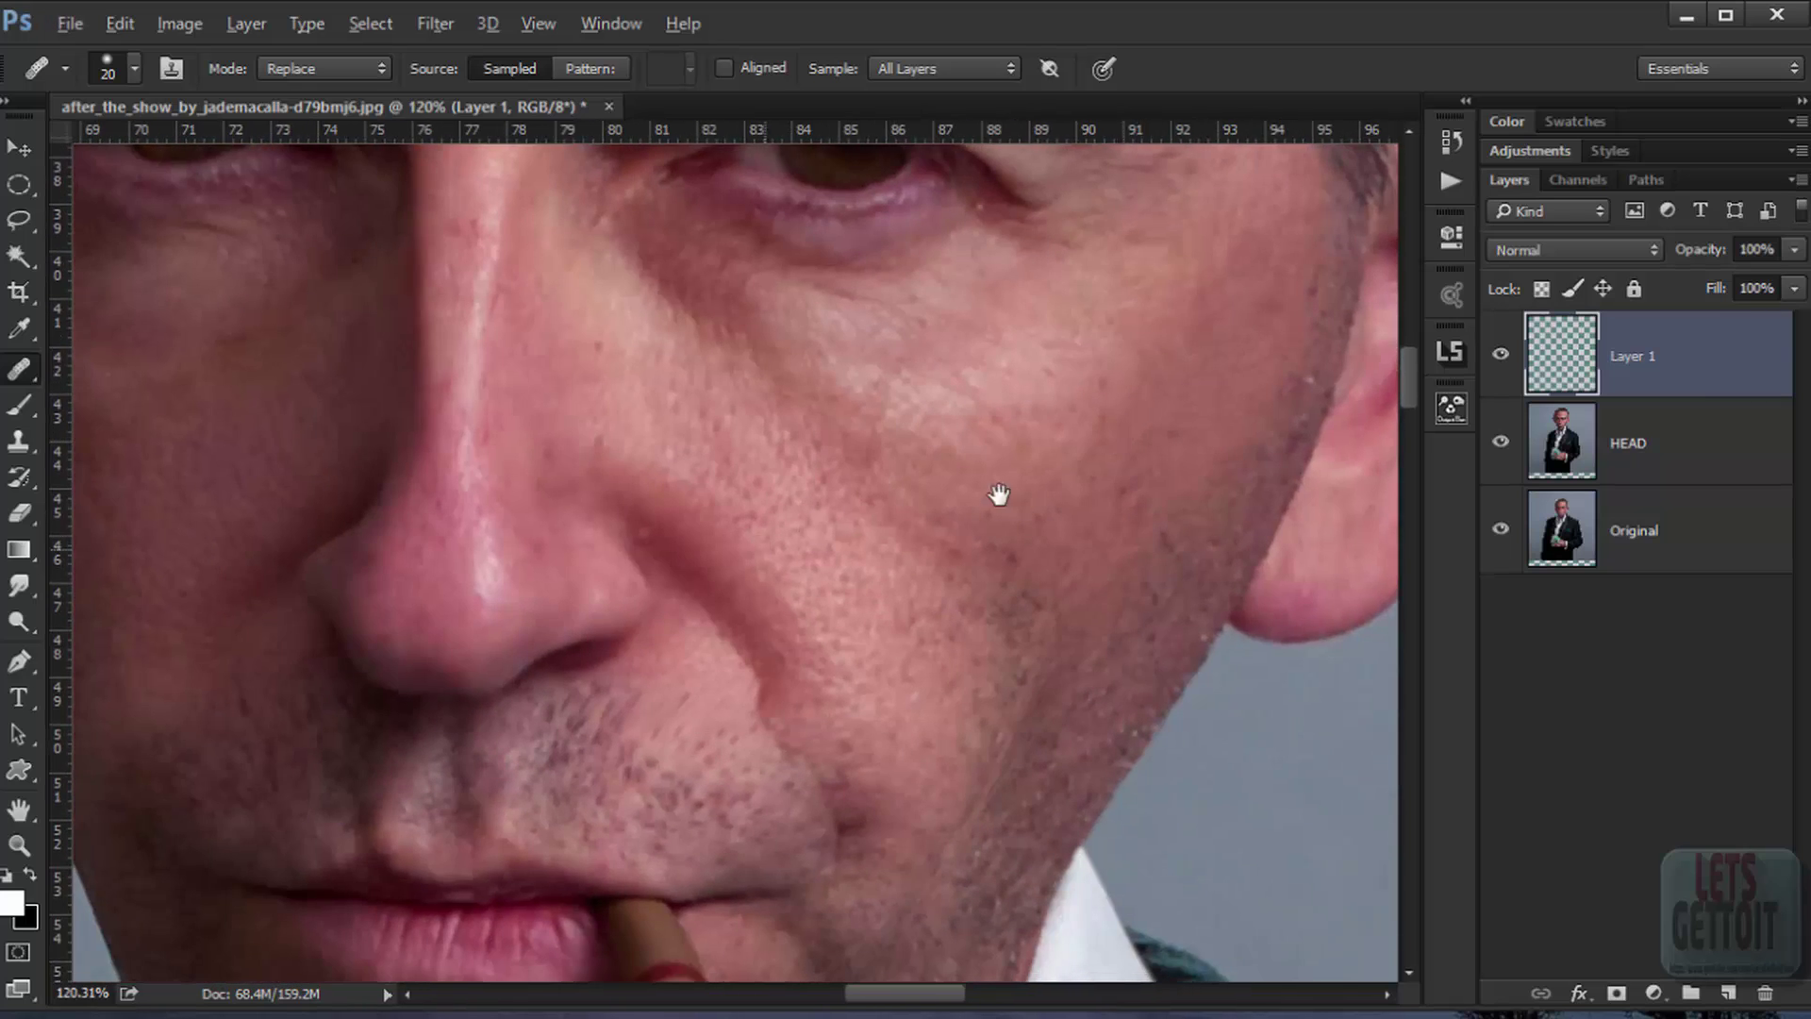
pyautogui.scroll(2, 999, 494)
pyautogui.scroll(2, 1004, 486)
pyautogui.scroll(2, 1004, 486)
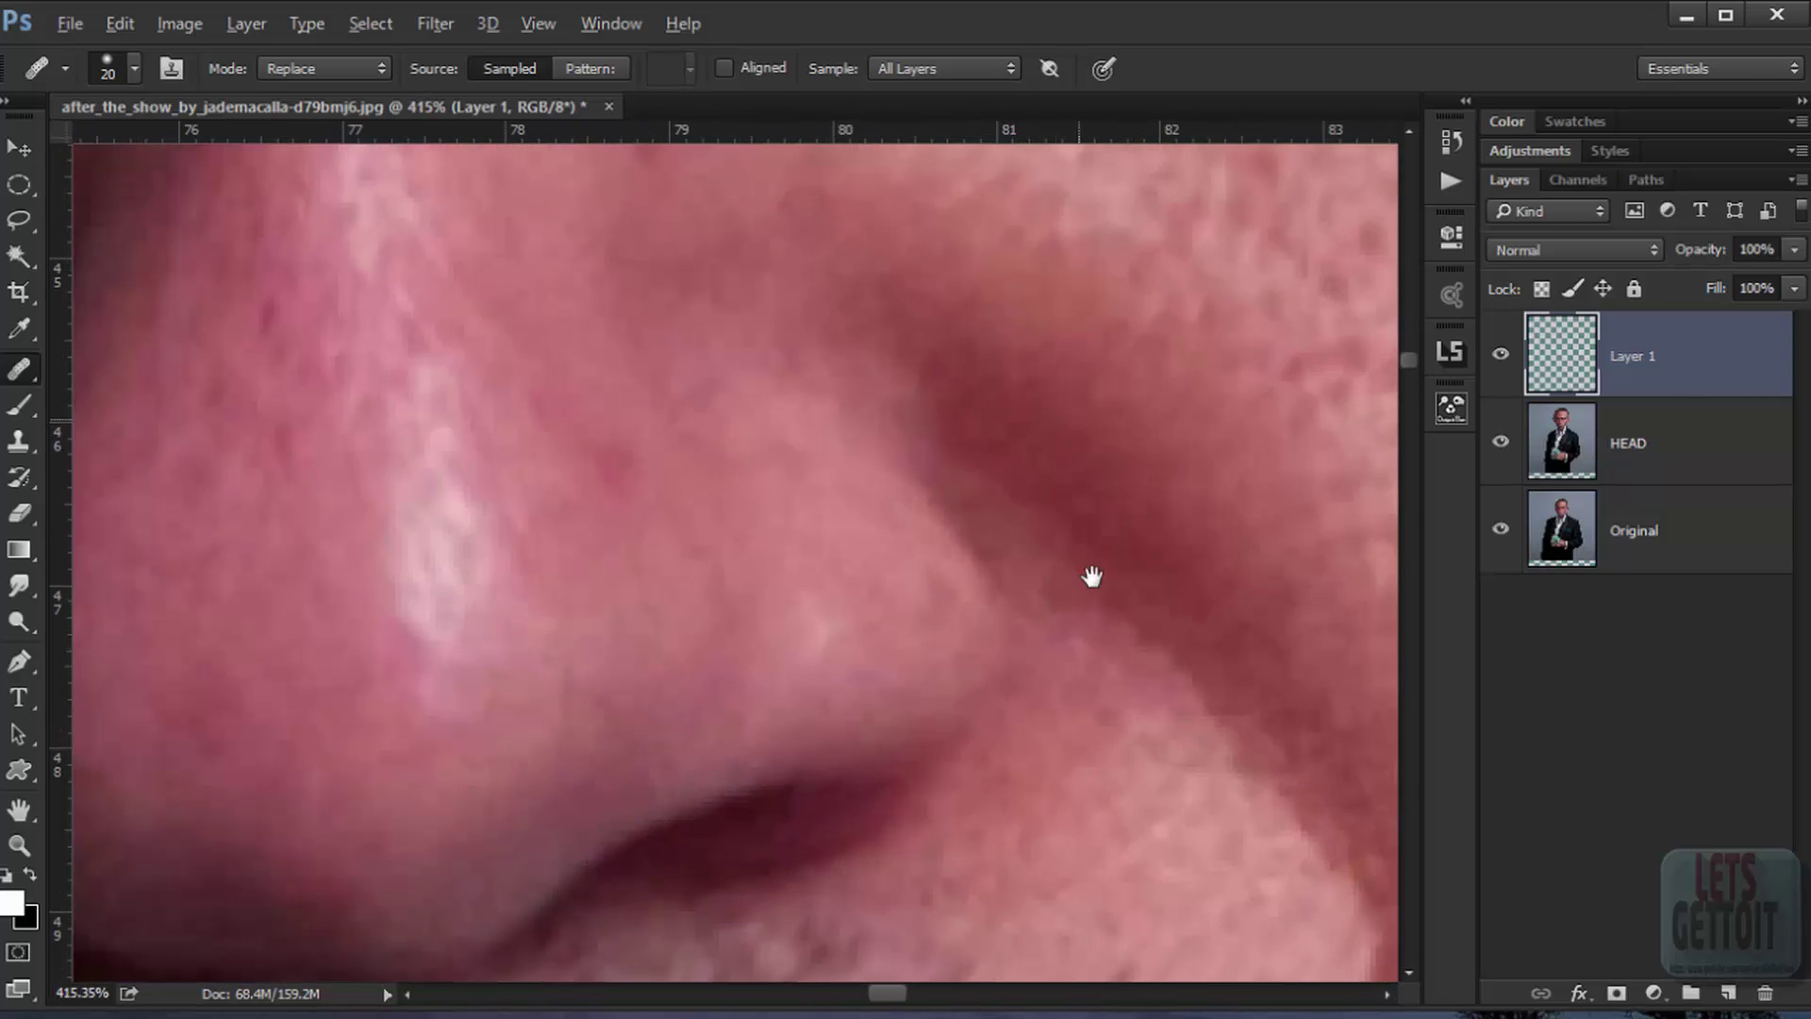
pyautogui.moveTo(1092, 577); pyautogui.dragTo(1107, 779)
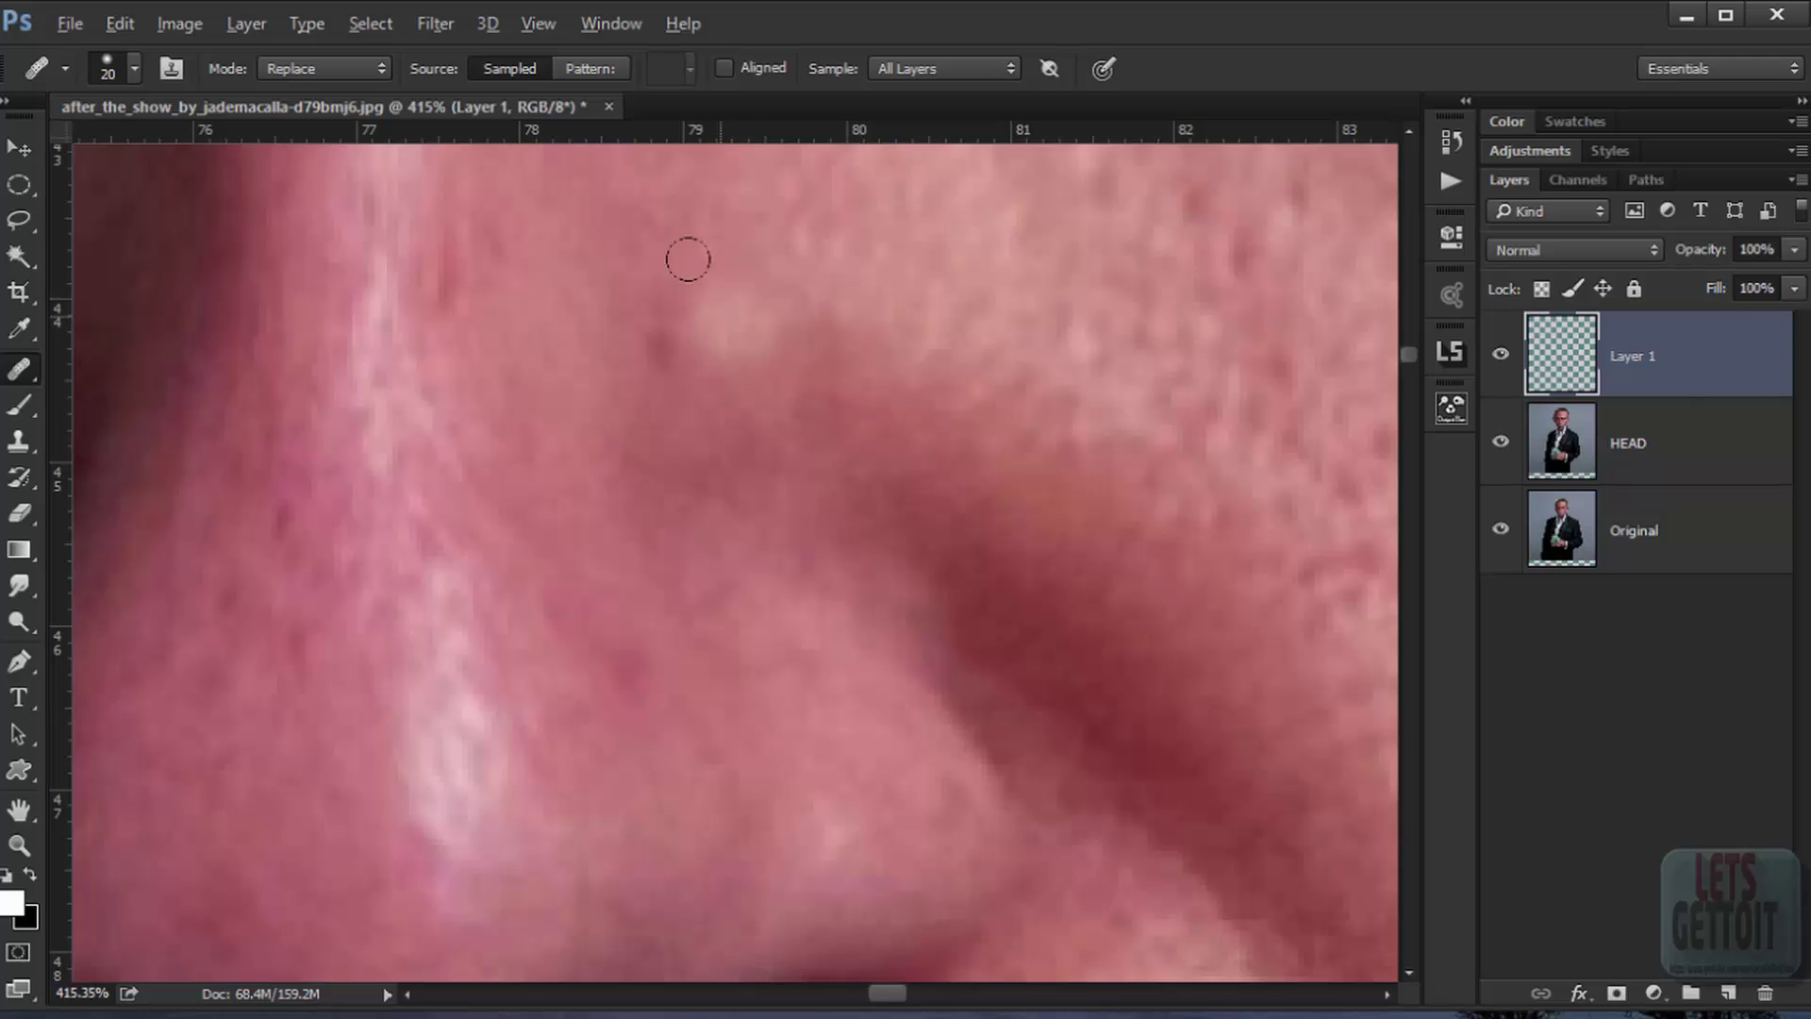
pyautogui.moveTo(626, 323)
pyautogui.mouseDown()
pyautogui.moveTo(635, 440)
pyautogui.moveTo(700, 576)
pyautogui.mouseUp()
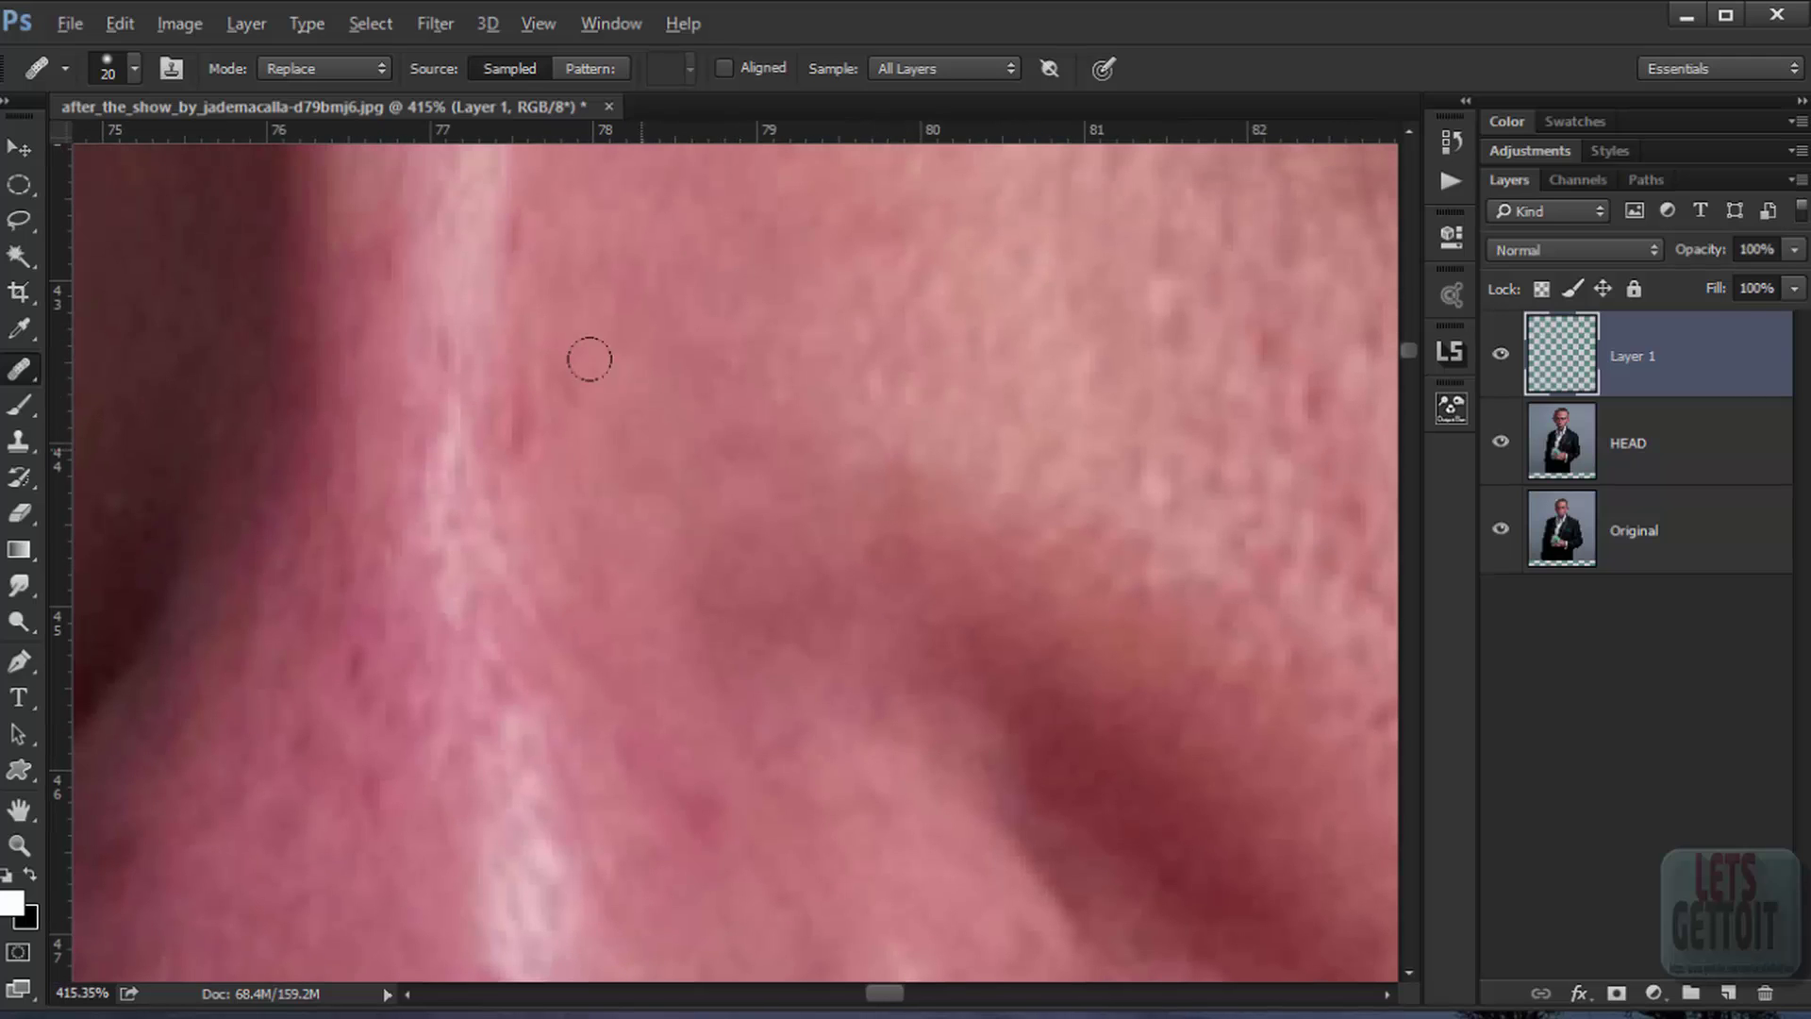
pyautogui.moveTo(497, 504); pyautogui.dragTo(644, 521)
pyautogui.keyDown('alt'); pyautogui.click(536, 365); pyautogui.keyUp('alt')
pyautogui.scroll(-5, 824, 566)
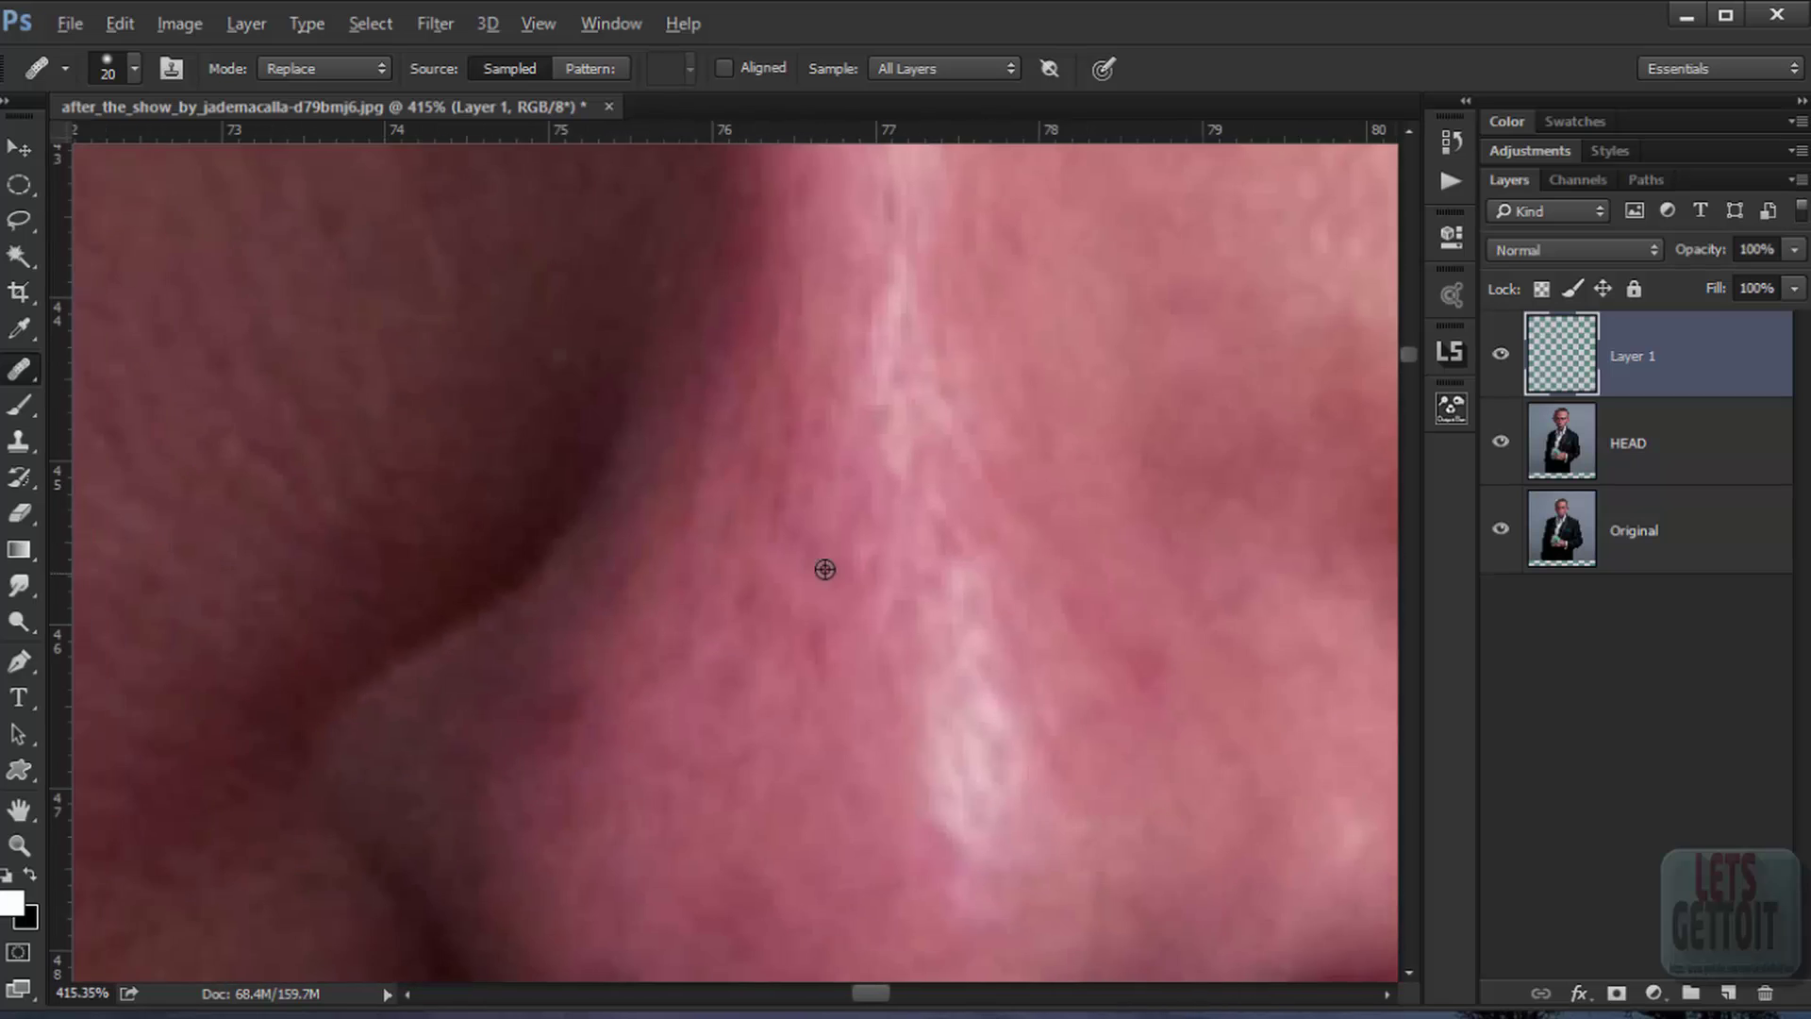
# Step: Enlarge the Healing Brush to 32 px and smooth the lined, blemished skin on the shadowed cheek beside the ear
pyautogui.moveTo(312, 471); pyautogui.dragTo(1087, 563)
pyautogui.moveTo(520, 397); pyautogui.dragTo(756, 869)
pyautogui.moveTo(691, 156); pyautogui.dragTo(708, 516)
pyautogui.moveTo(724, 690); pyautogui.dragTo(783, 376)
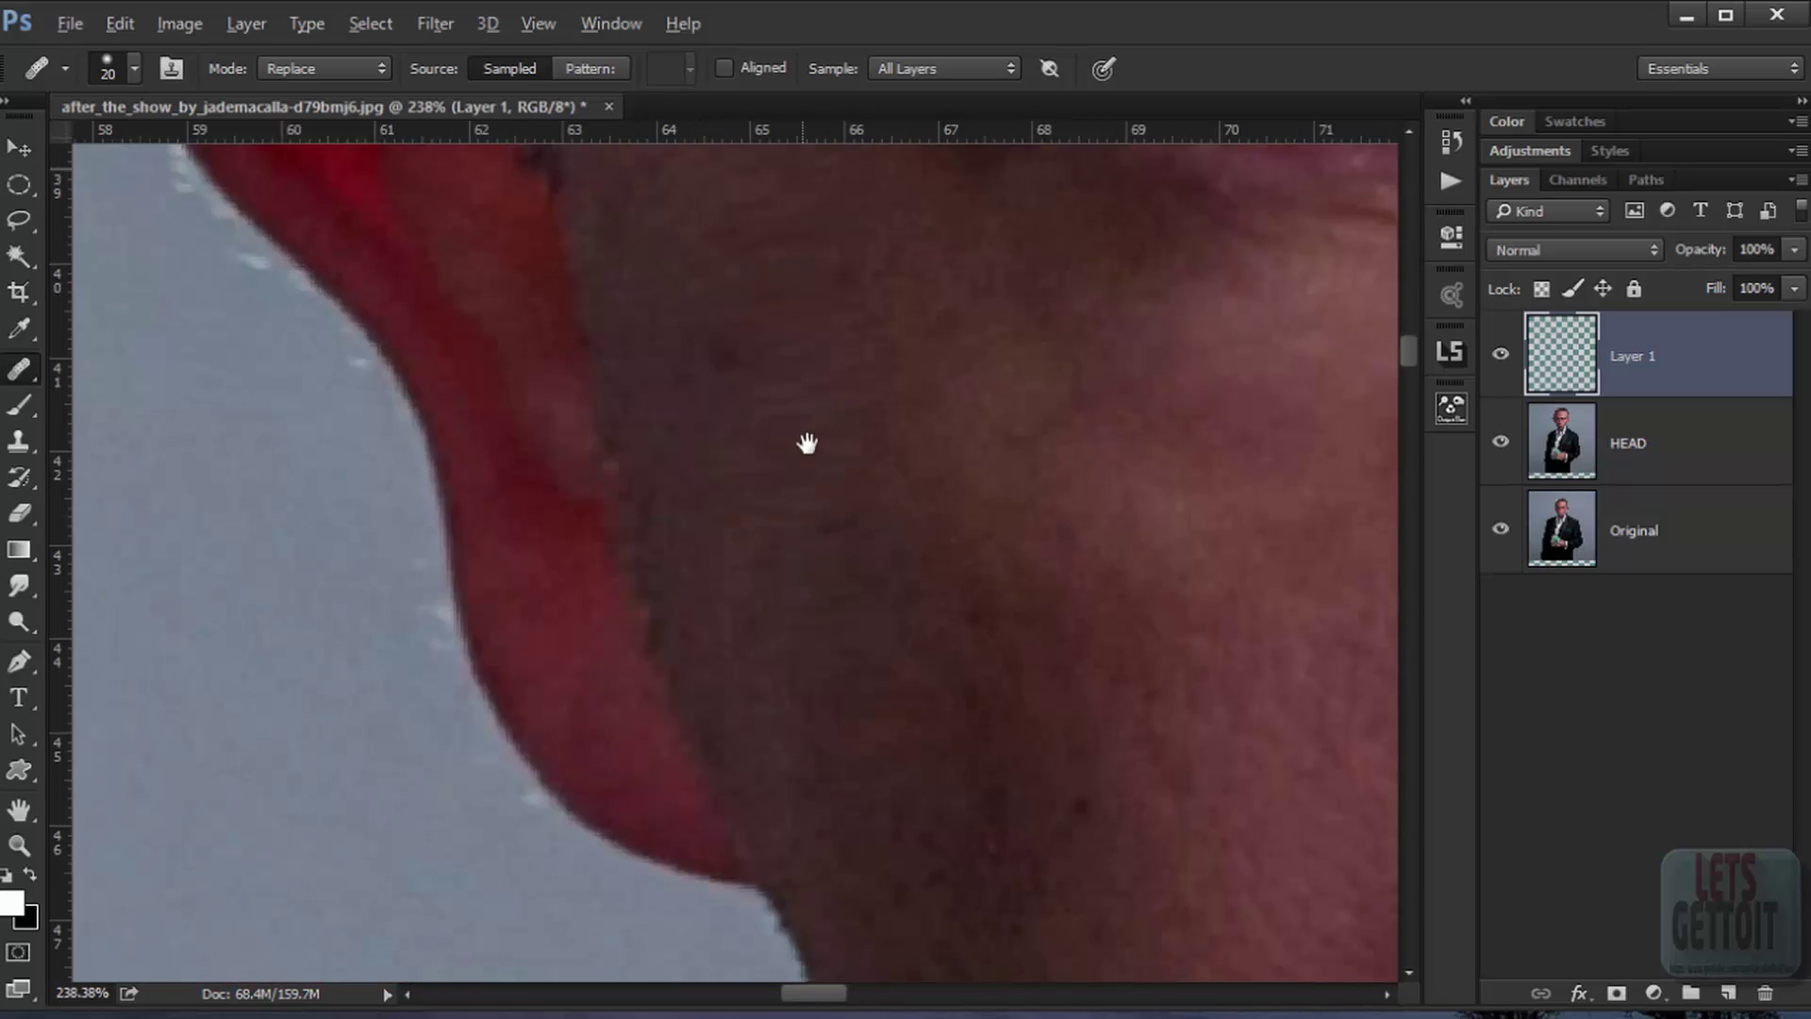
pyautogui.scroll(3, 781, 329)
pyautogui.rightClick(1000, 457)
pyautogui.click(1067, 519)
pyautogui.click(1121, 117)
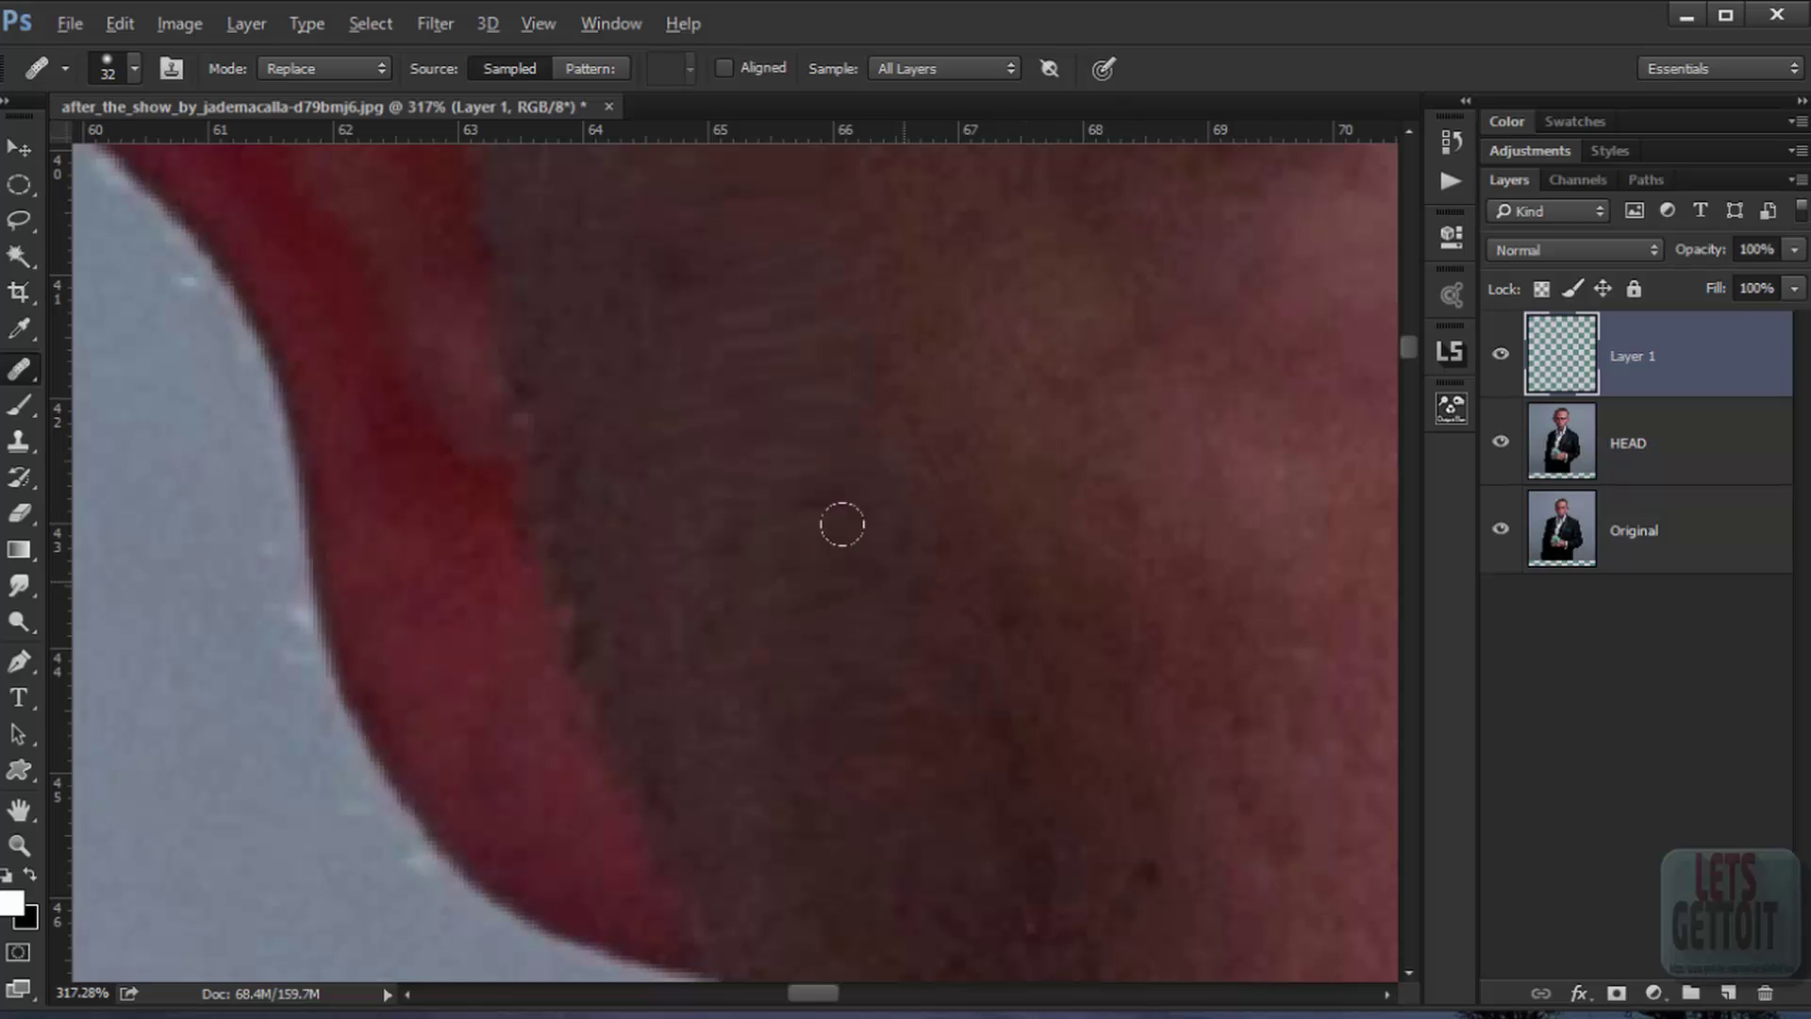
pyautogui.moveTo(657, 328); pyautogui.dragTo(844, 499)
pyautogui.click(843, 499)
pyautogui.moveTo(918, 719); pyautogui.dragTo(961, 539)
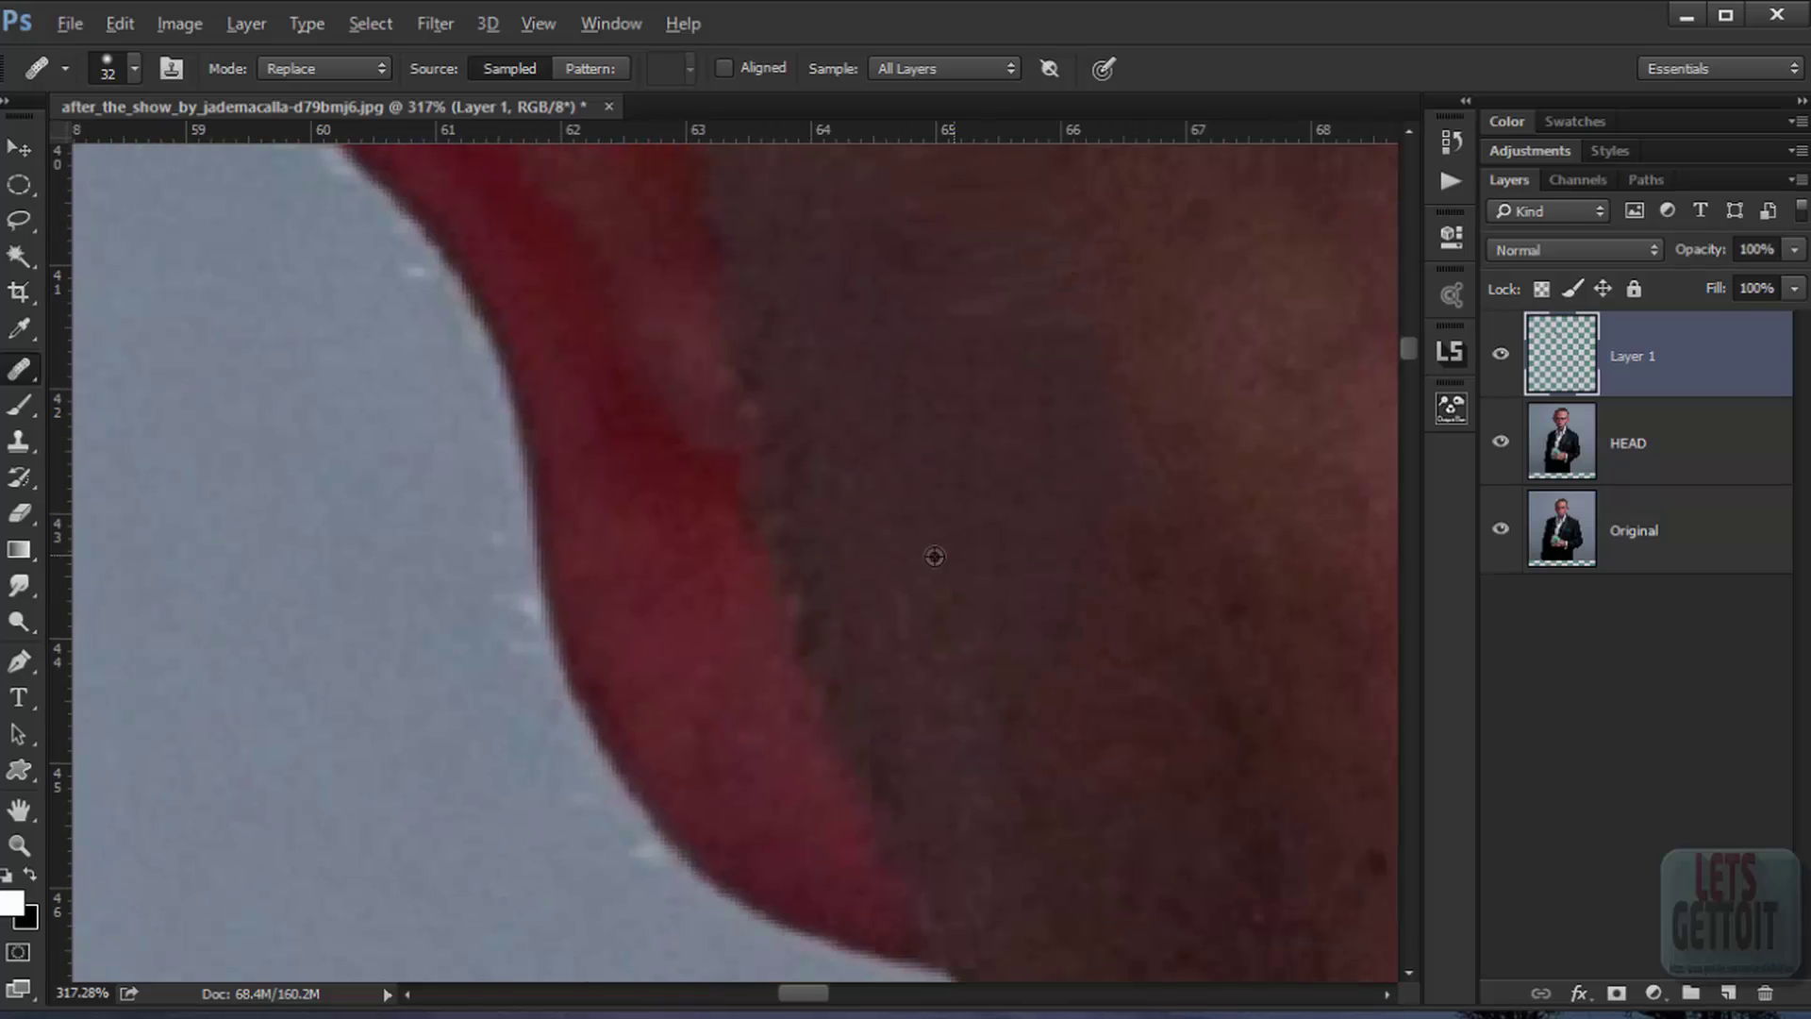
pyautogui.scroll(4, 958, 288)
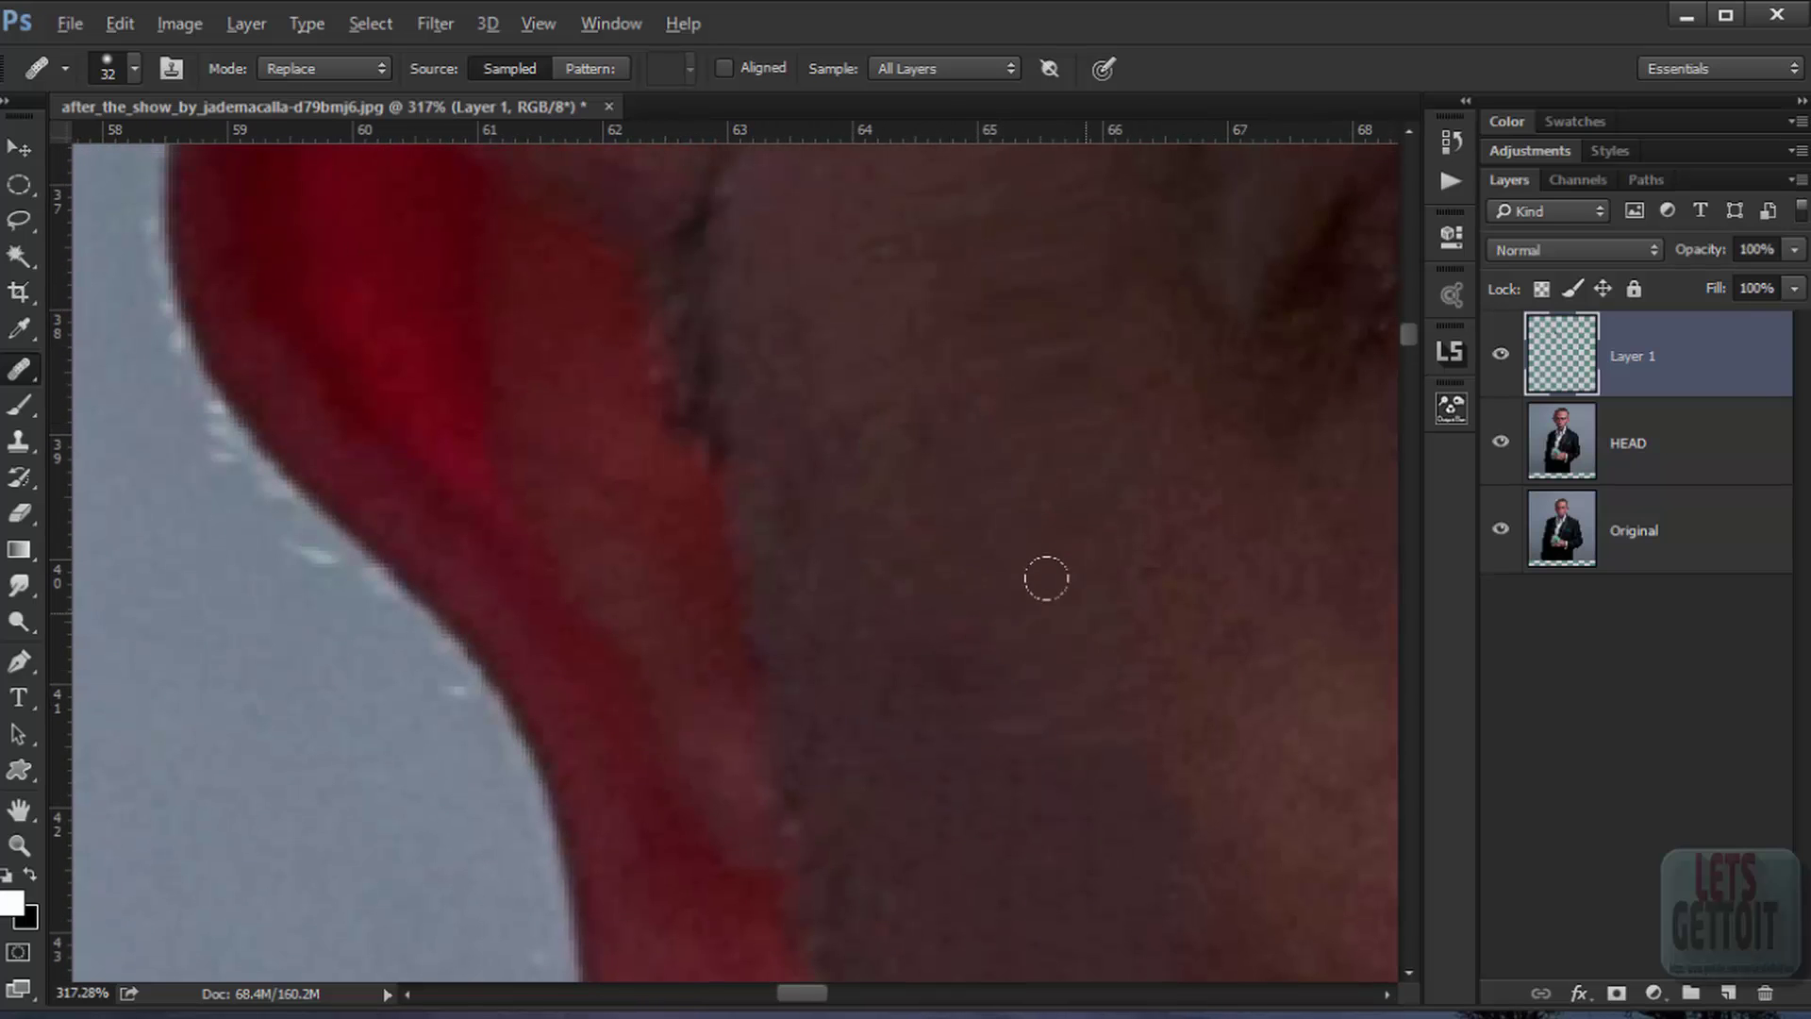
# Step: Review the whole face and toggle the healing layer's visibility to compare the skin before and after retouching
pyautogui.scroll(-4, 1046, 579)
pyautogui.scroll(-5, 934, 651)
pyautogui.moveTo(1188, 800); pyautogui.dragTo(344, 546)
pyautogui.scroll(4, 344, 546)
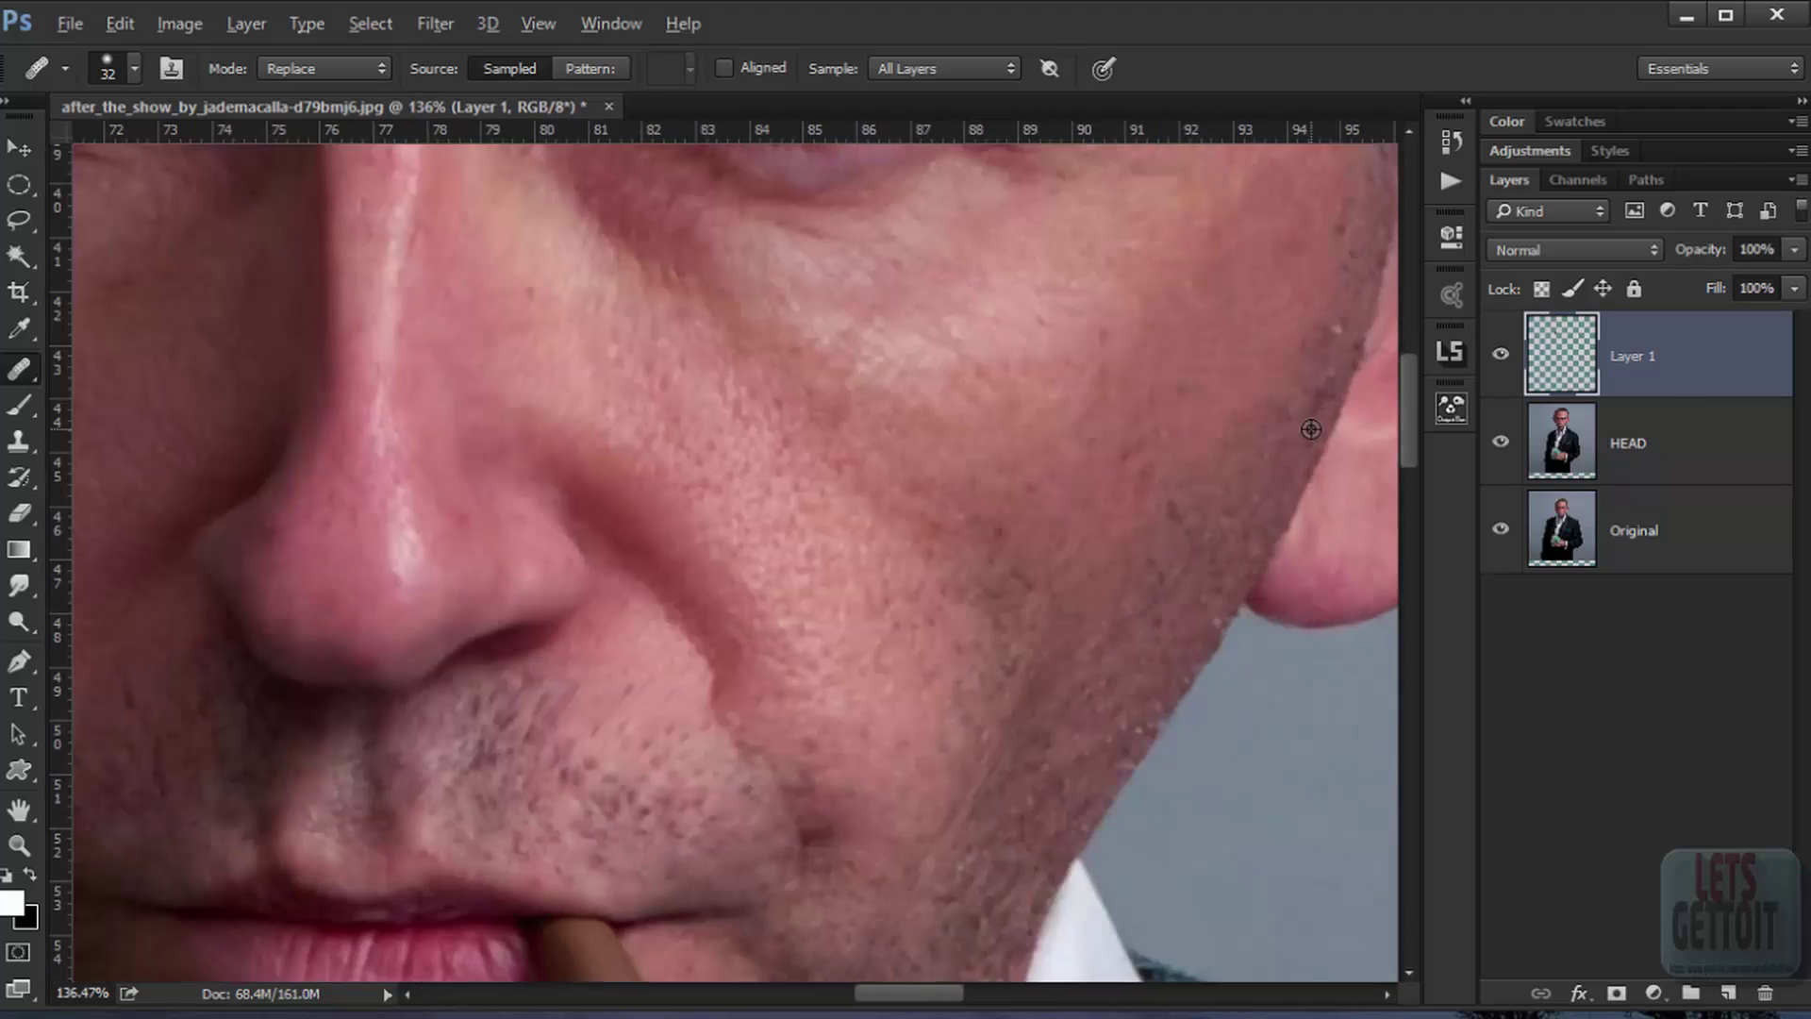
pyautogui.moveTo(354, 887); pyautogui.dragTo(934, 913)
pyautogui.scroll(-5, 880, 726)
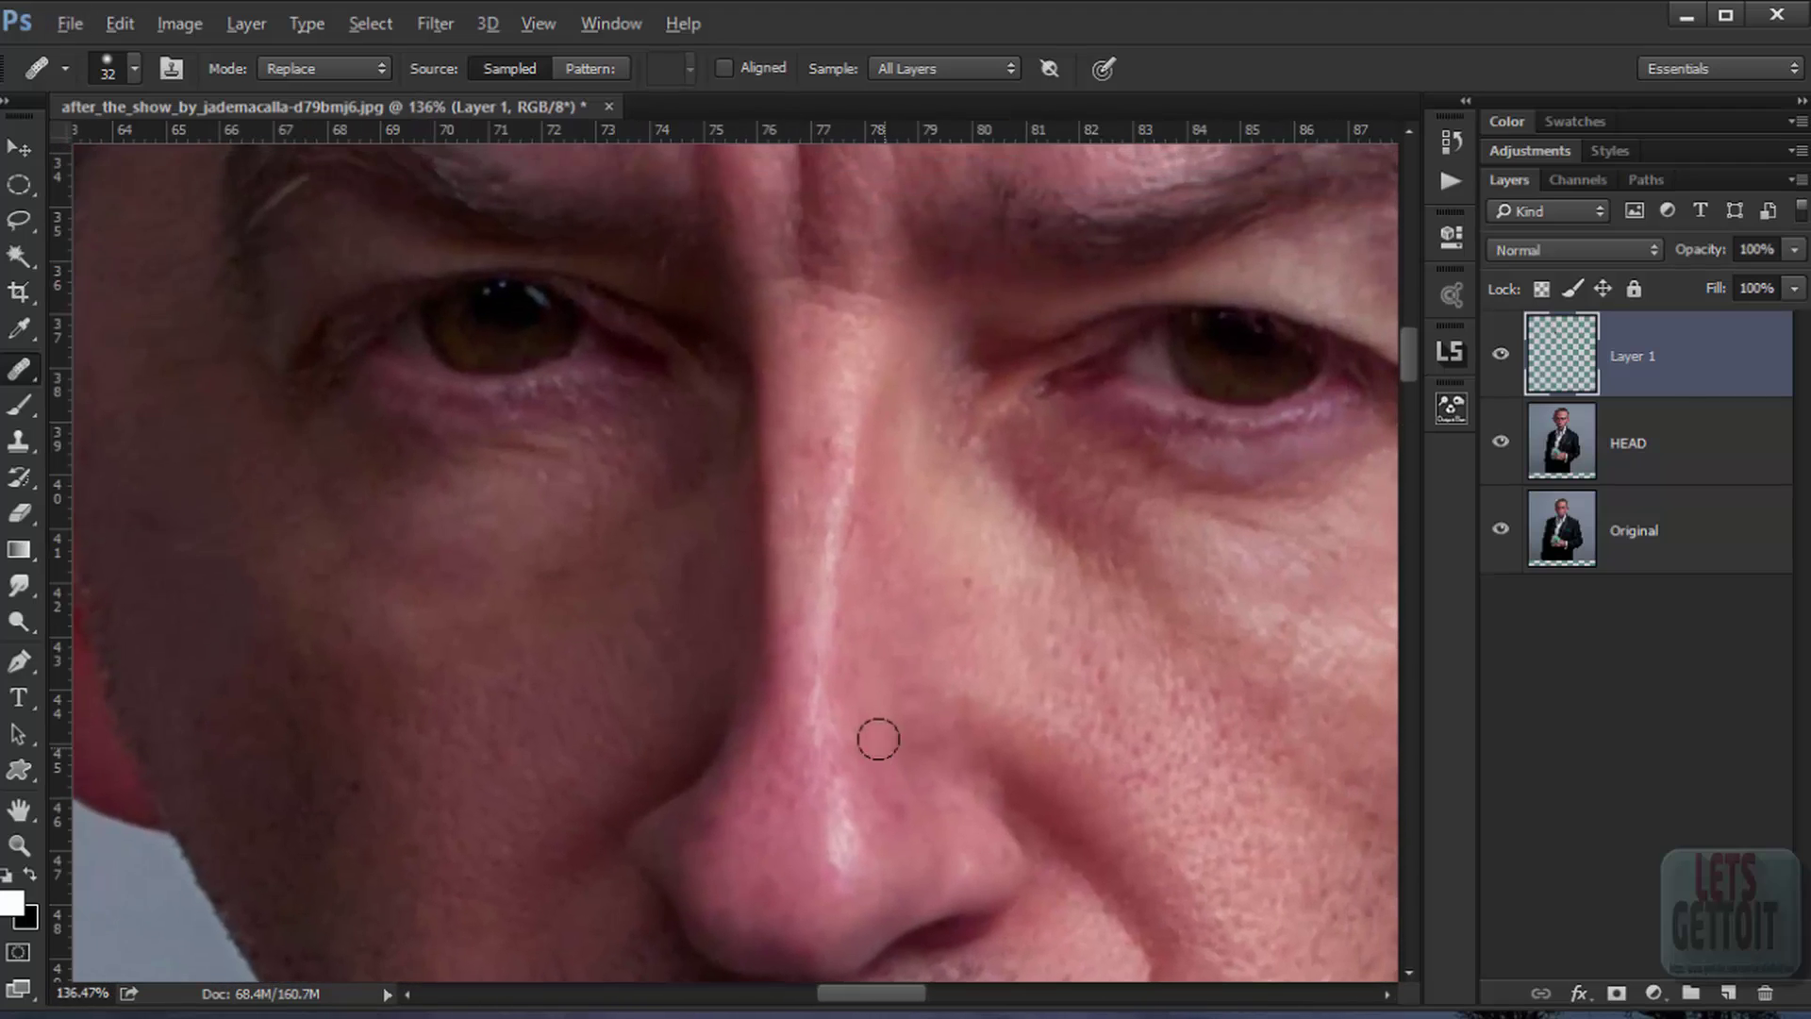
pyautogui.scroll(-3, 881, 740)
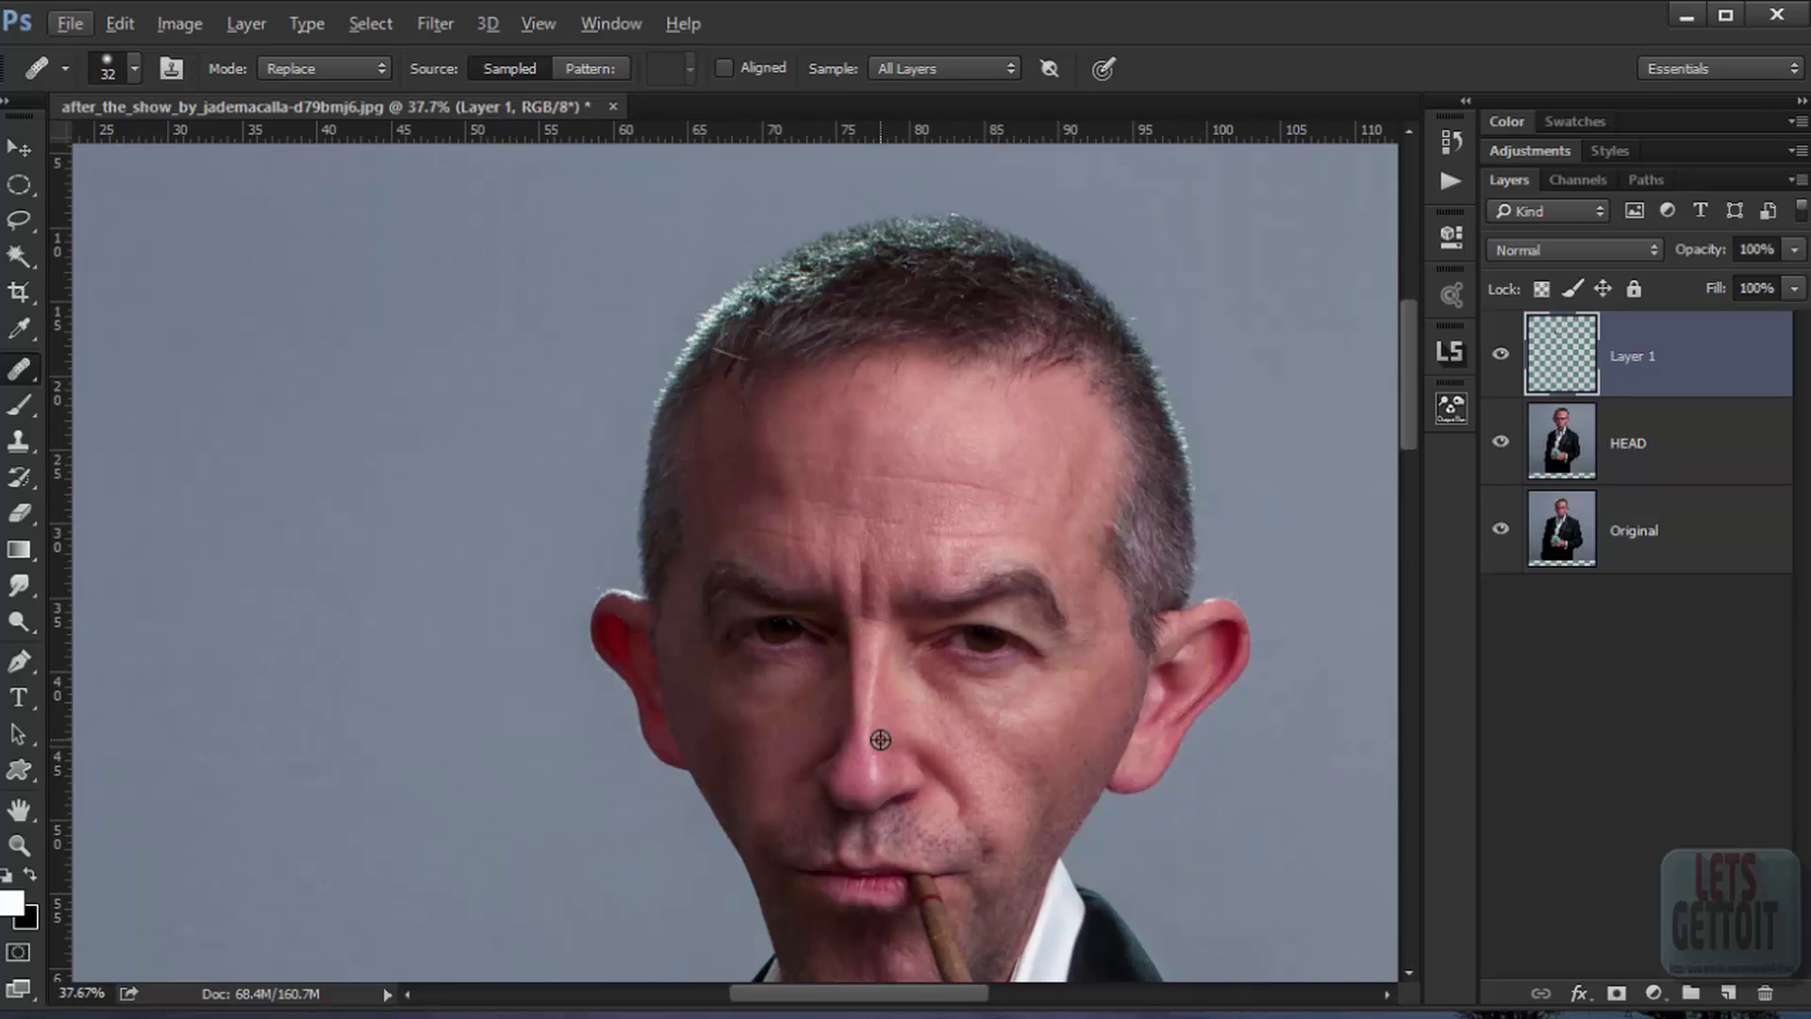
pyautogui.moveTo(881, 739); pyautogui.dragTo(863, 597)
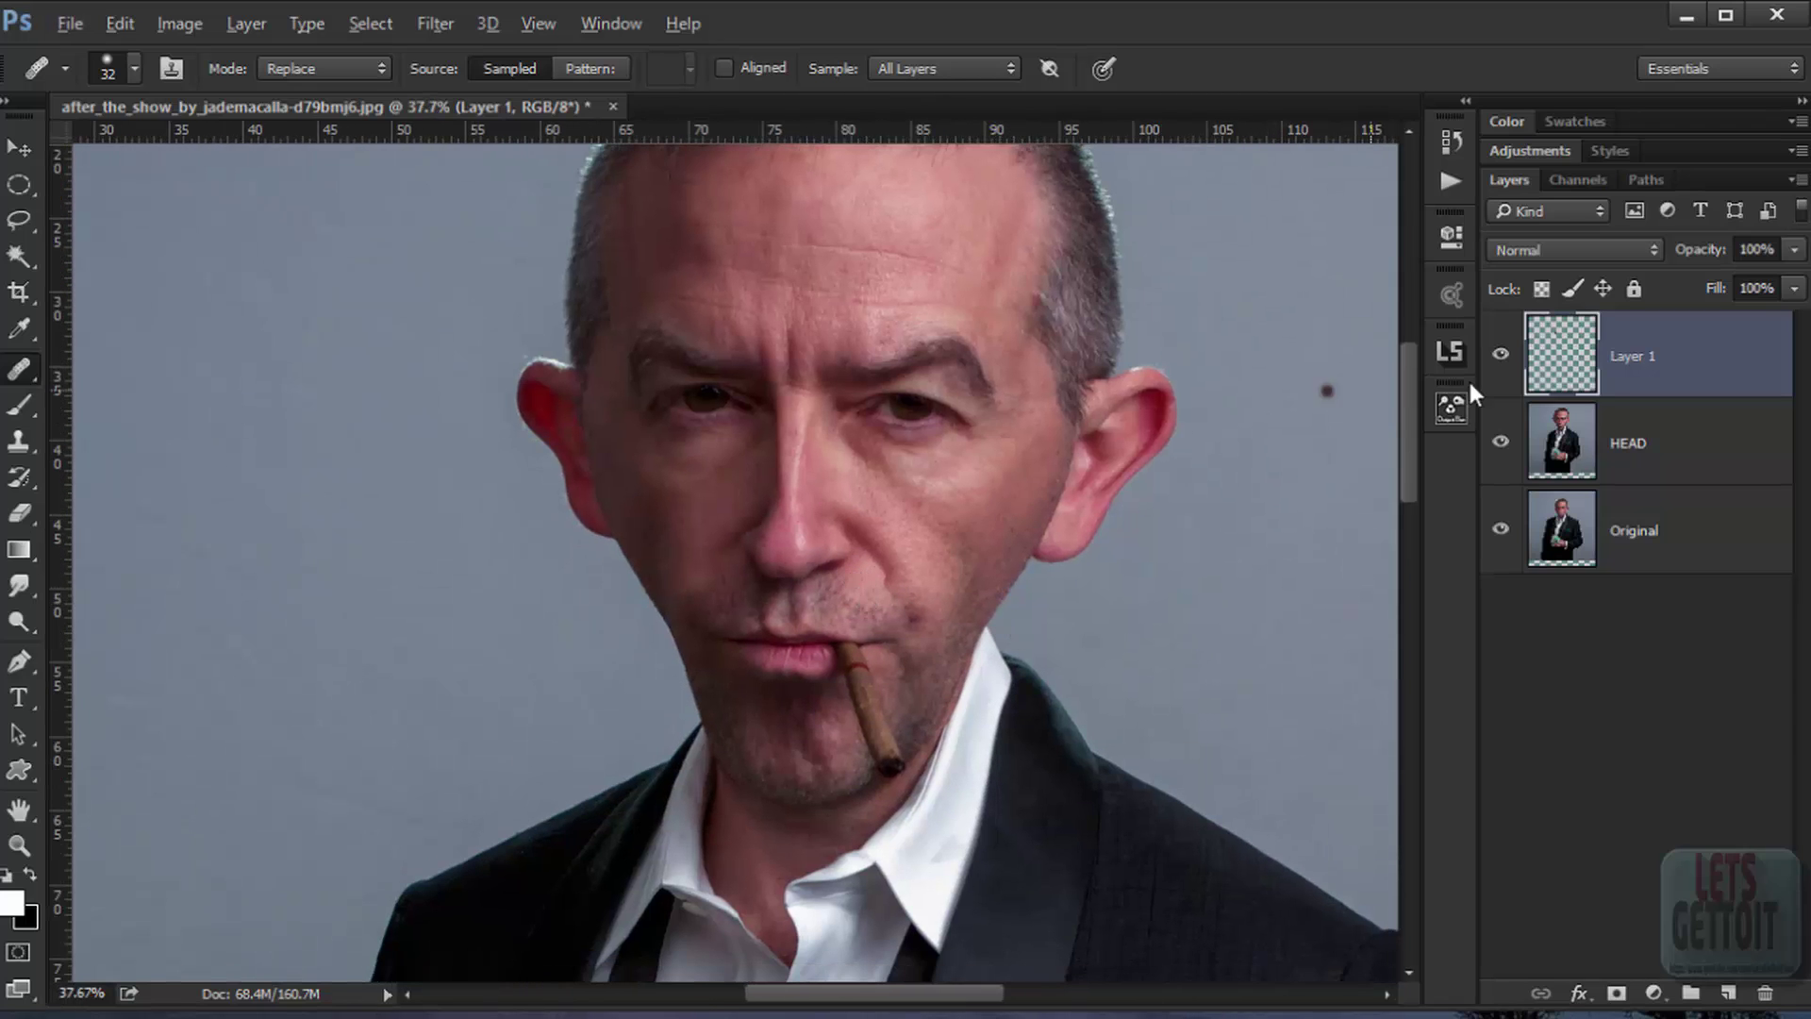
pyautogui.click(1501, 353)
pyautogui.click(1500, 353)
pyautogui.click(1501, 352)
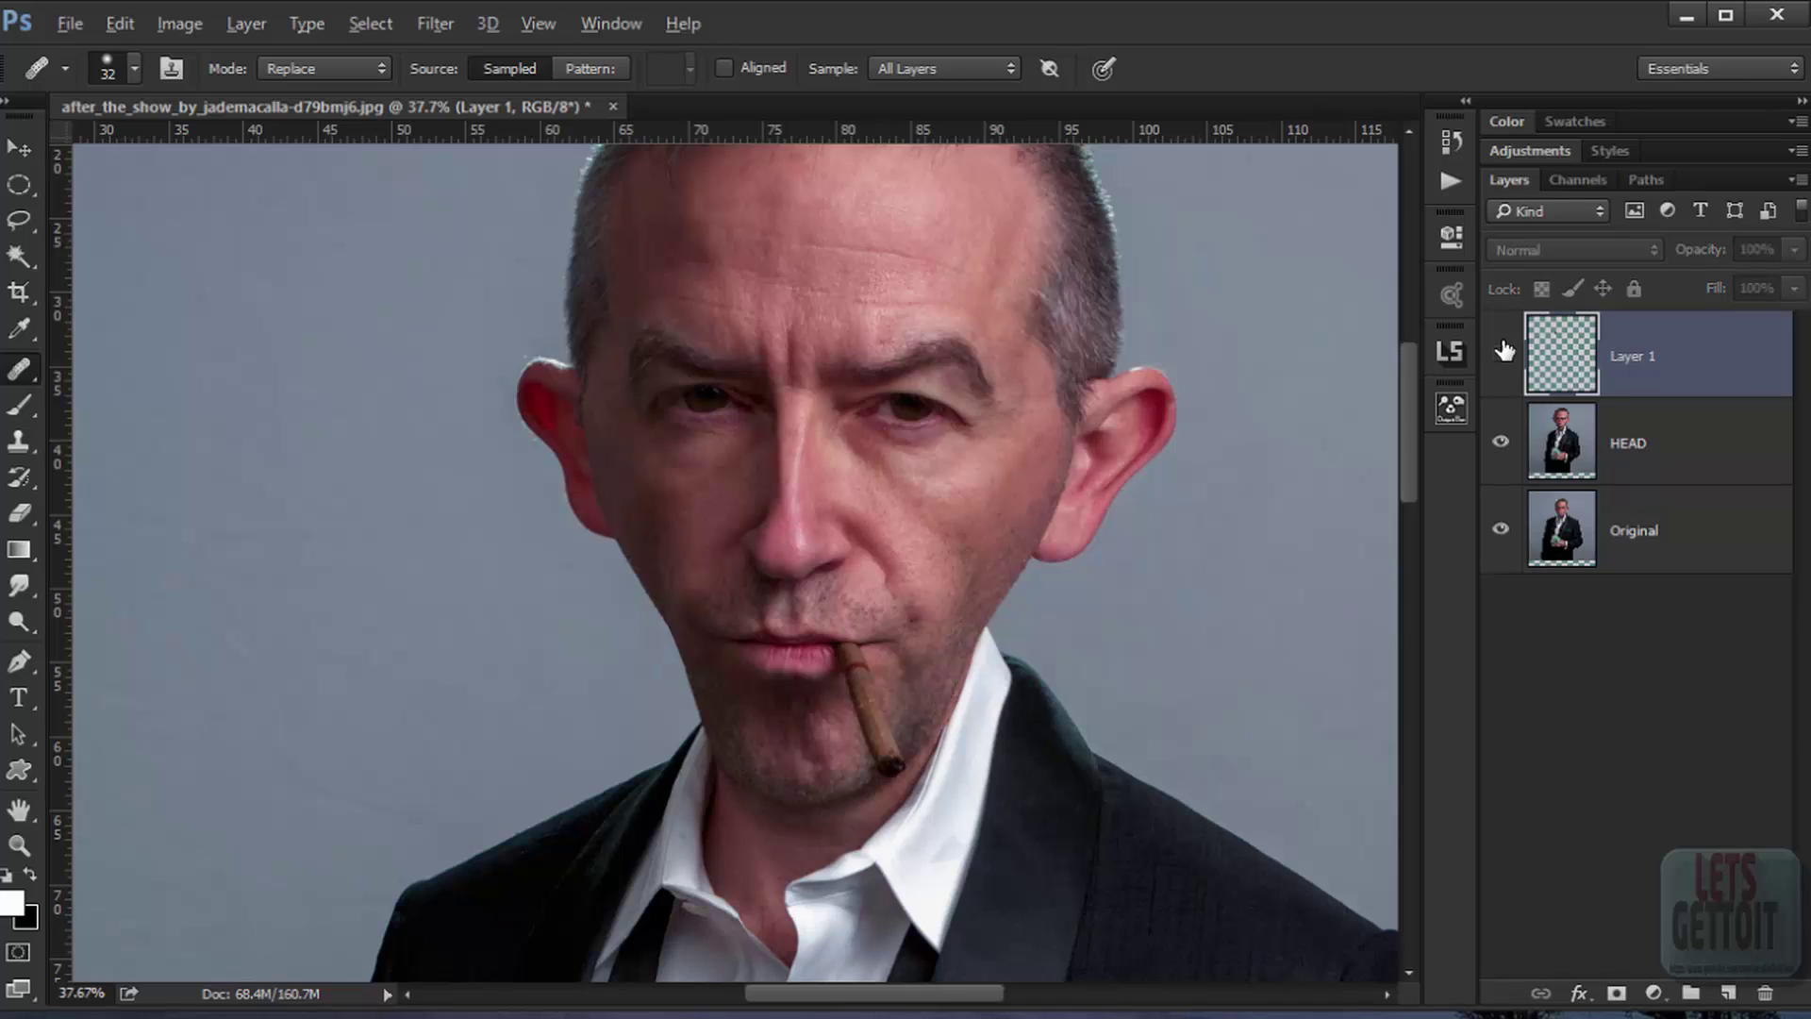
pyautogui.click(1501, 352)
pyautogui.click(1501, 353)
pyautogui.click(1500, 353)
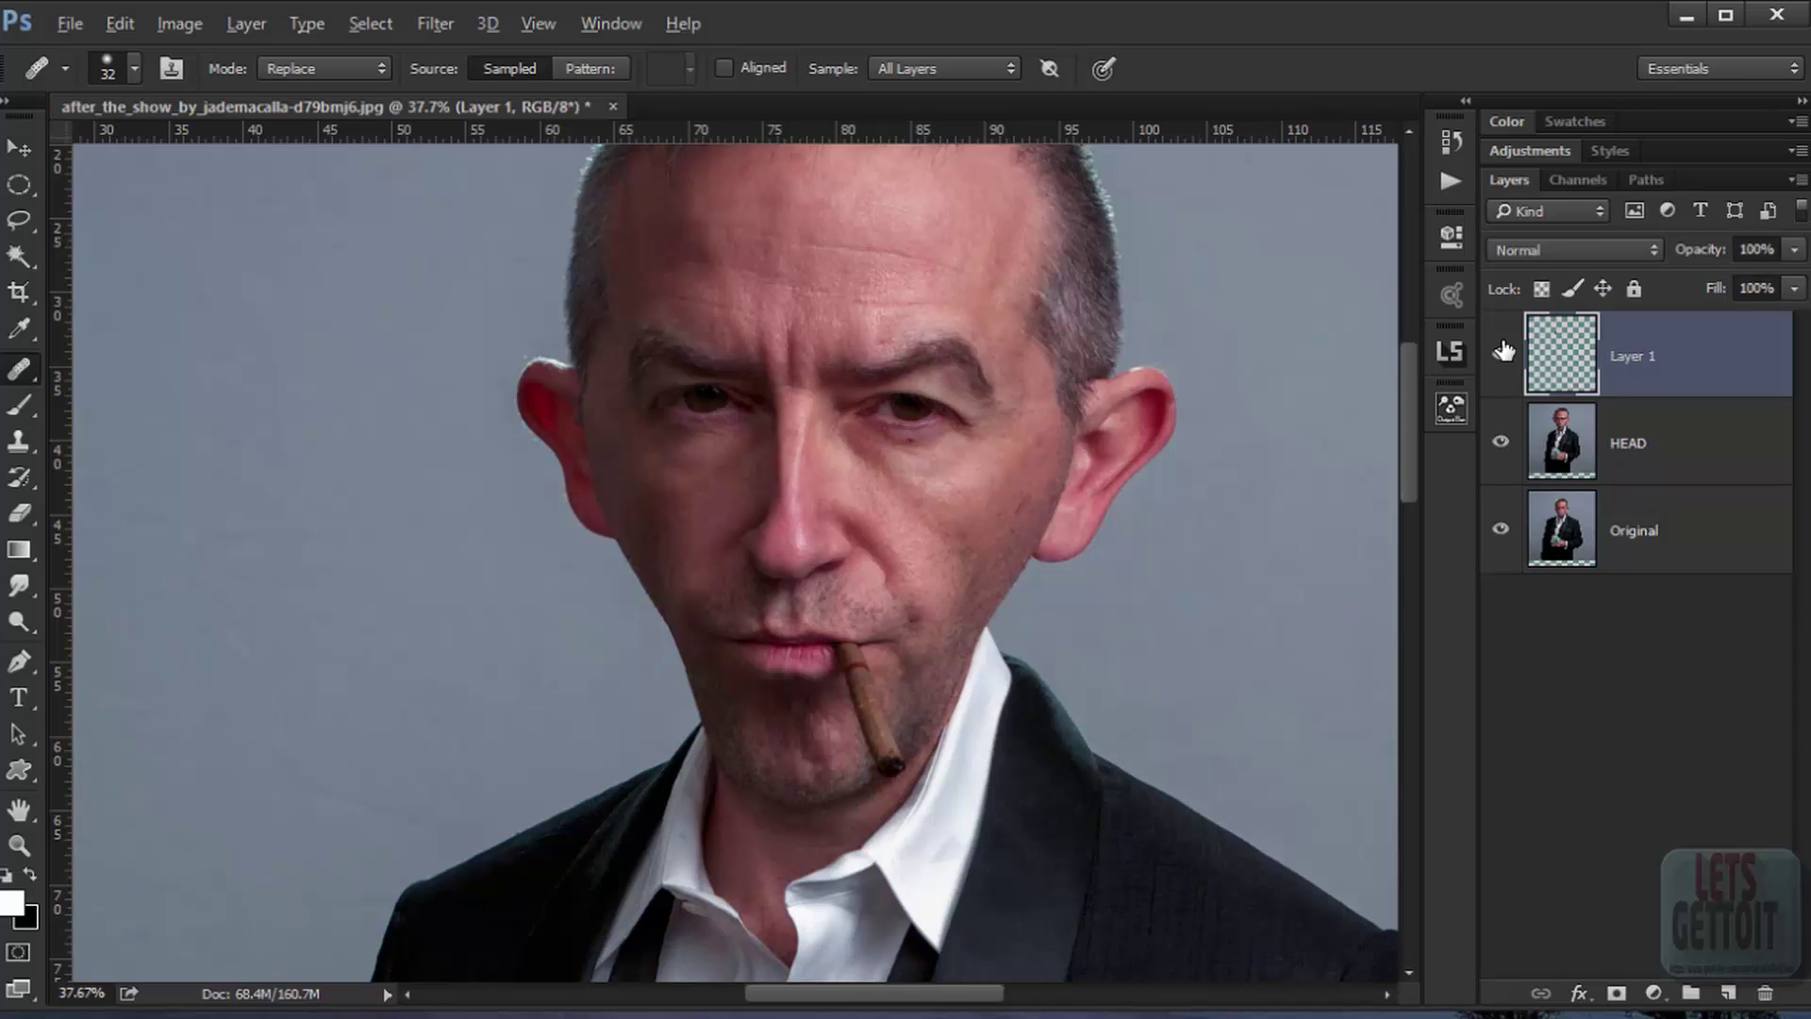
# Step: Reduce the Healing Brush to 15 px and heal the small spot on the side of the nose, sampling the skin beside it
pyautogui.scroll(2, 846, 517)
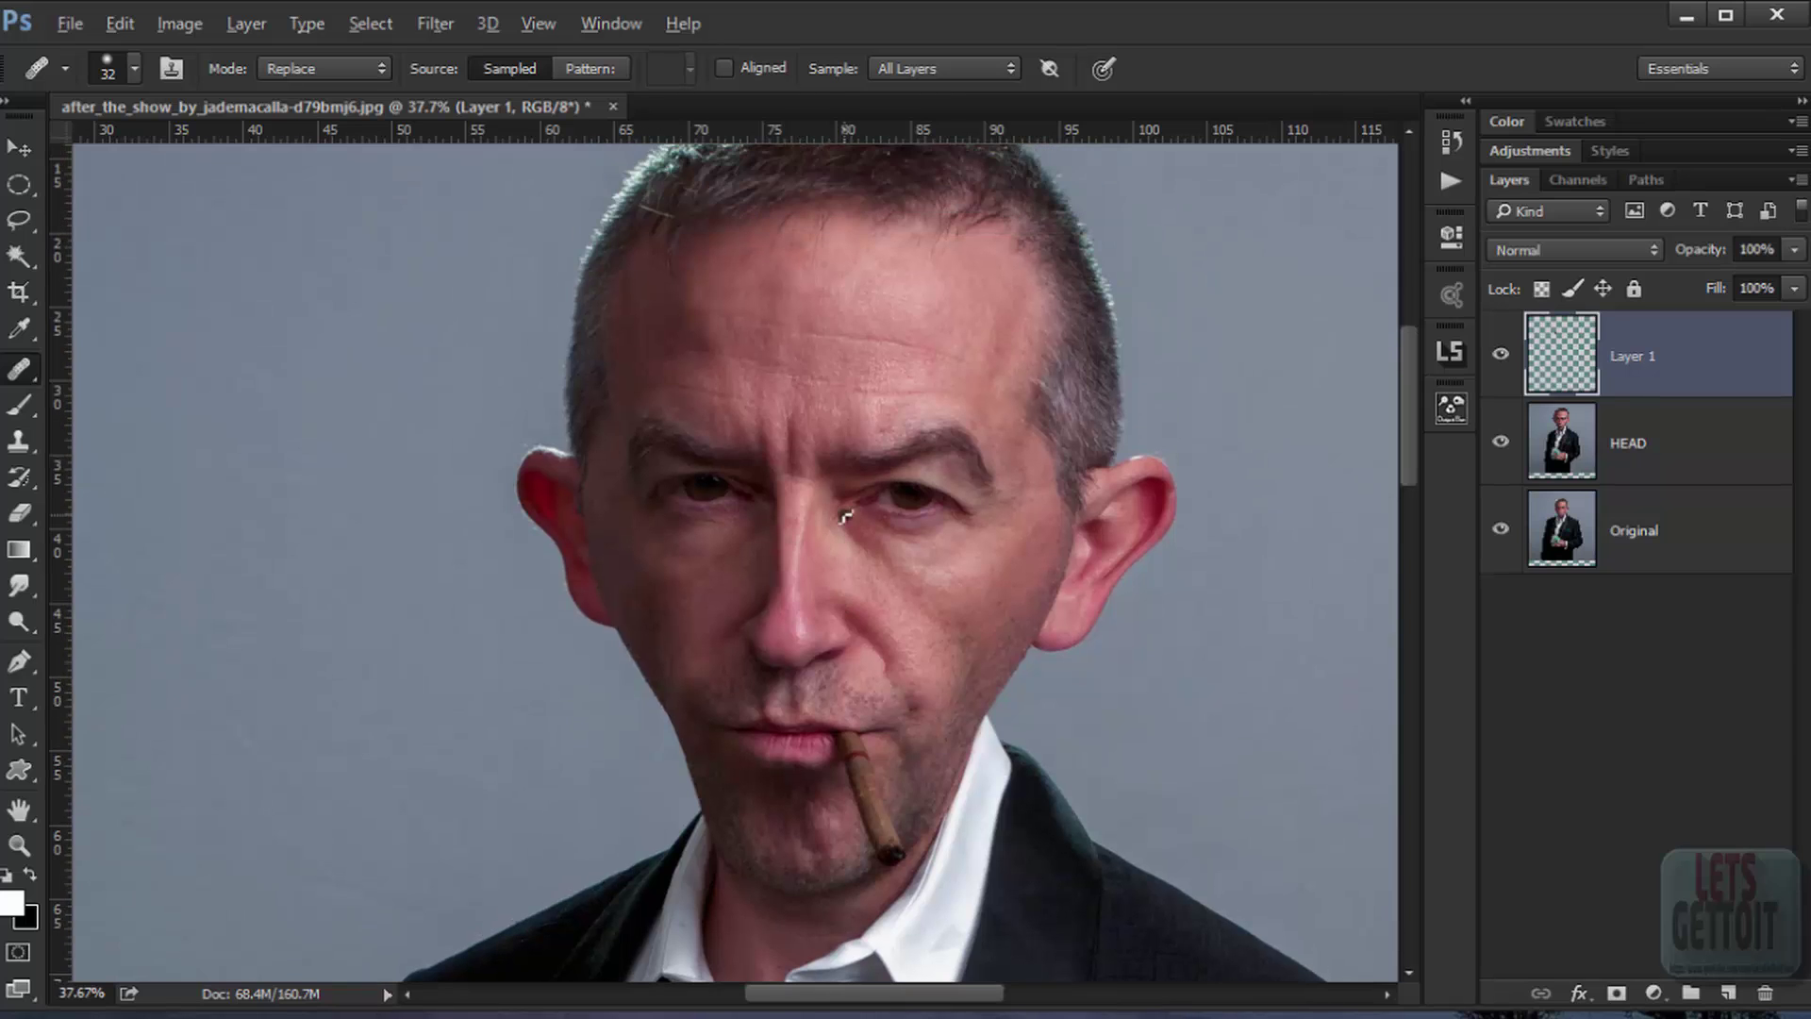
pyautogui.scroll(-5, 846, 517)
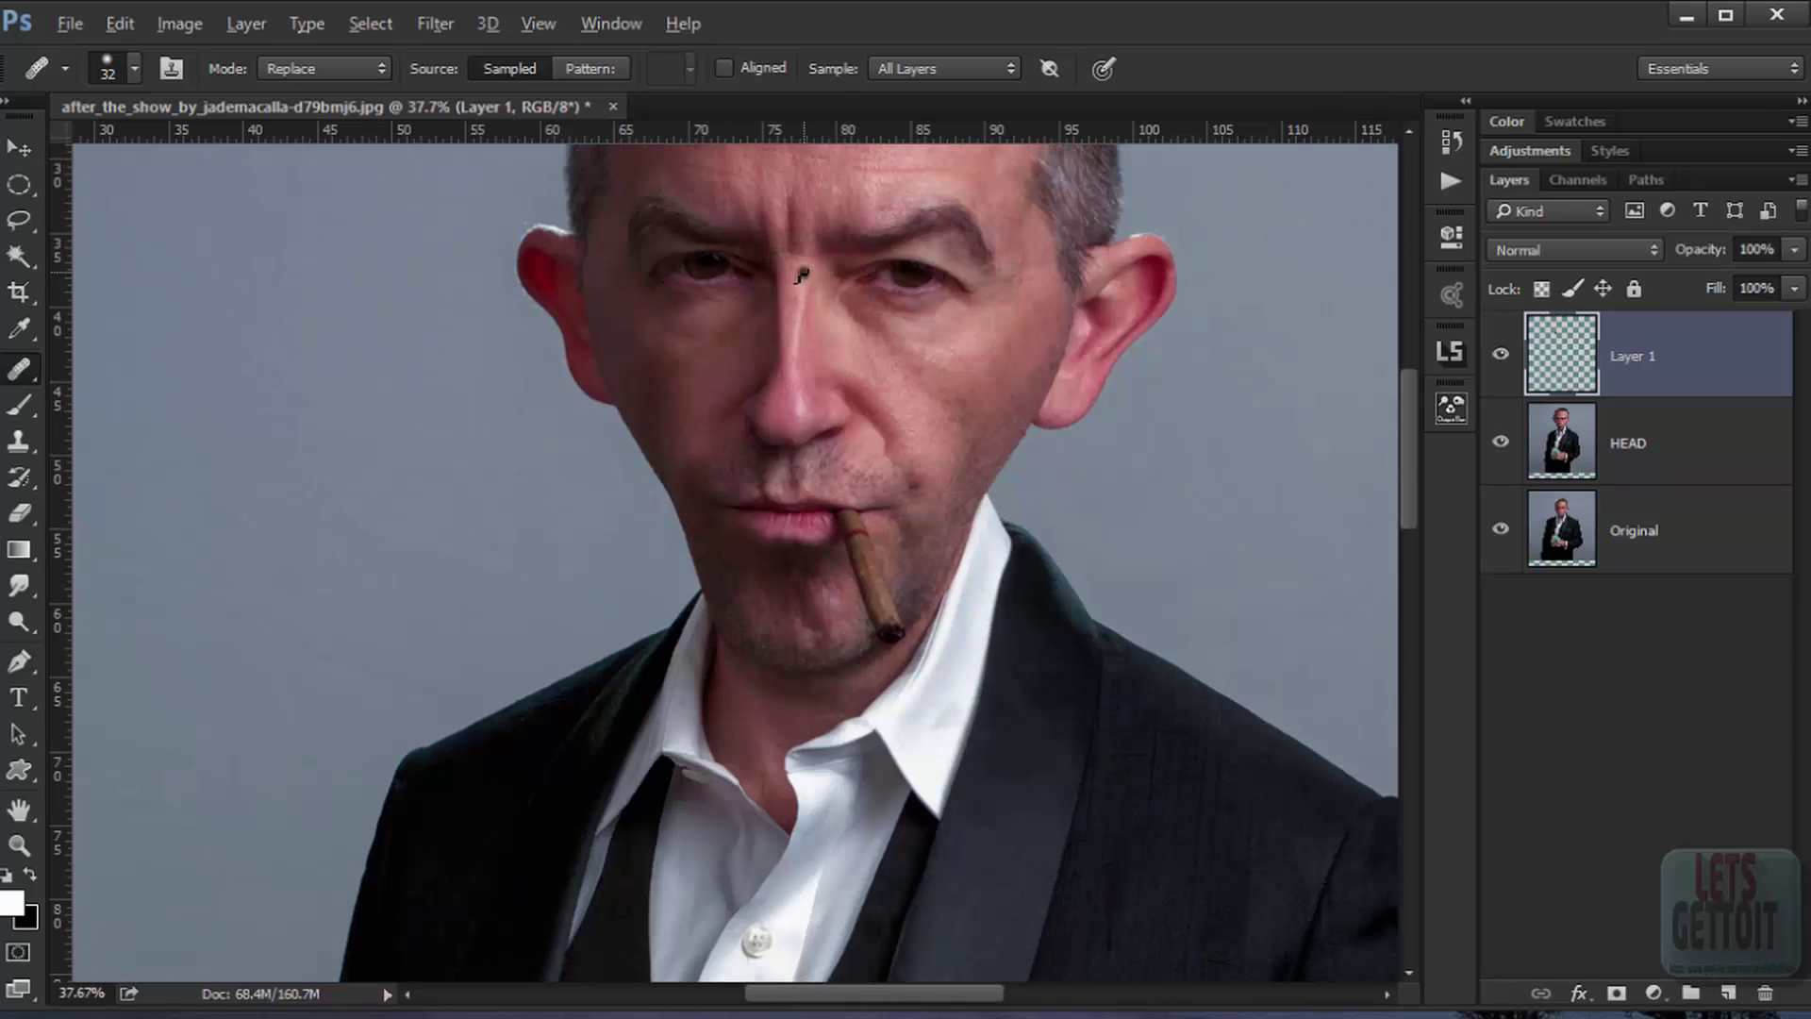
pyautogui.scroll(10, 802, 275)
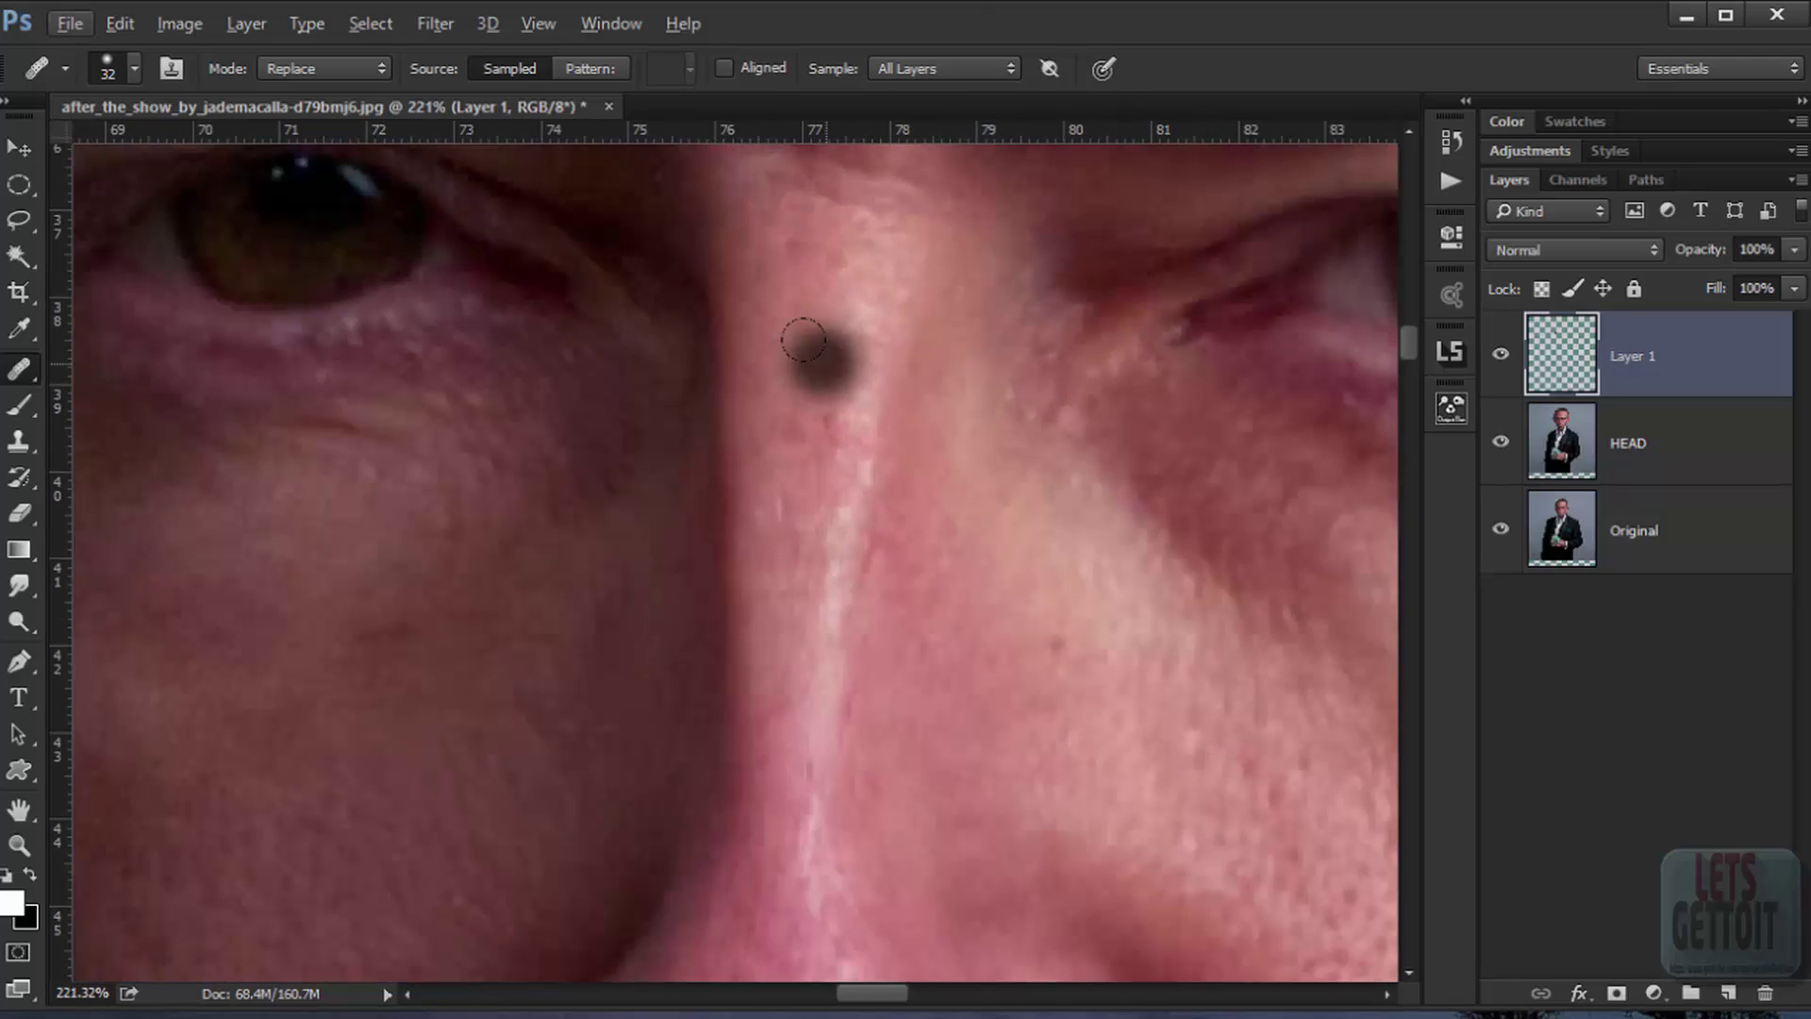
pyautogui.press('[')
pyautogui.press('[')
pyautogui.press('[')
pyautogui.press('[')
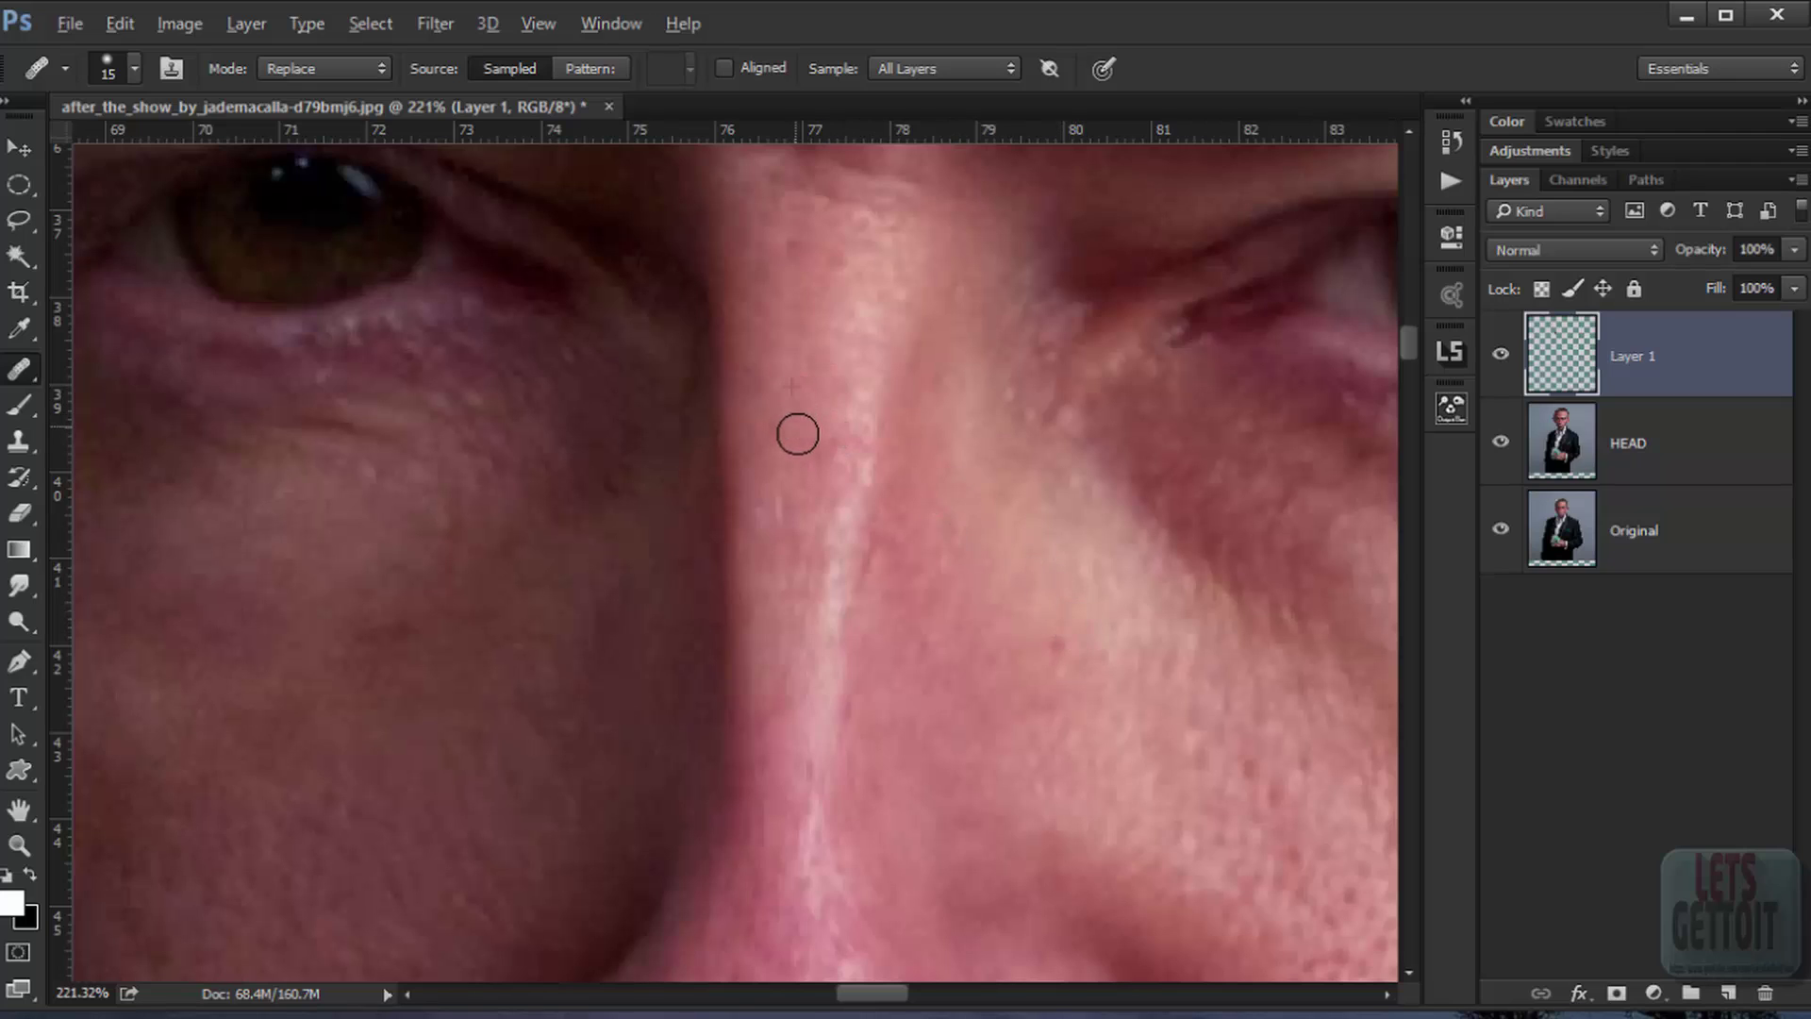
pyautogui.keyDown('alt'); pyautogui.click(1088, 654); pyautogui.keyUp('alt')
pyautogui.click(1061, 640)
# Step: Stamp all visible layers into a new top layer and delete Layer 1 and the HEAD layer
pyautogui.scroll(-8, 1126, 616)
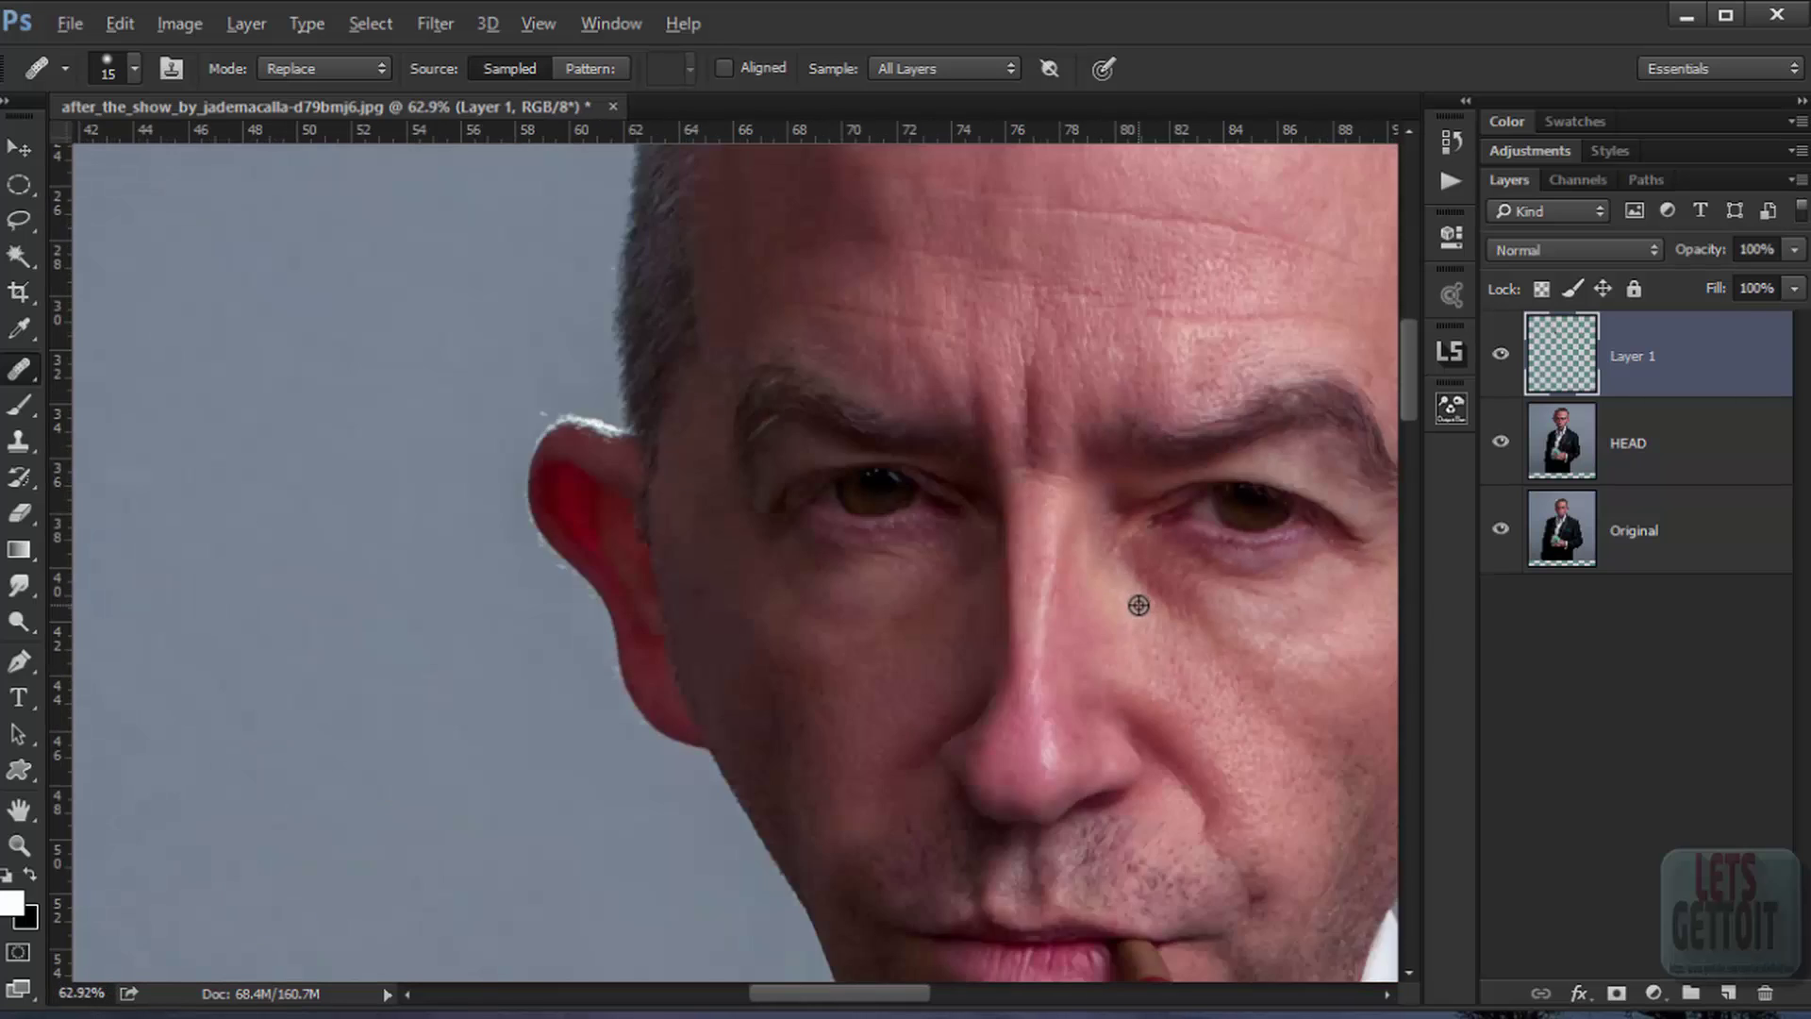
pyautogui.moveTo(1056, 732); pyautogui.dragTo(771, 651)
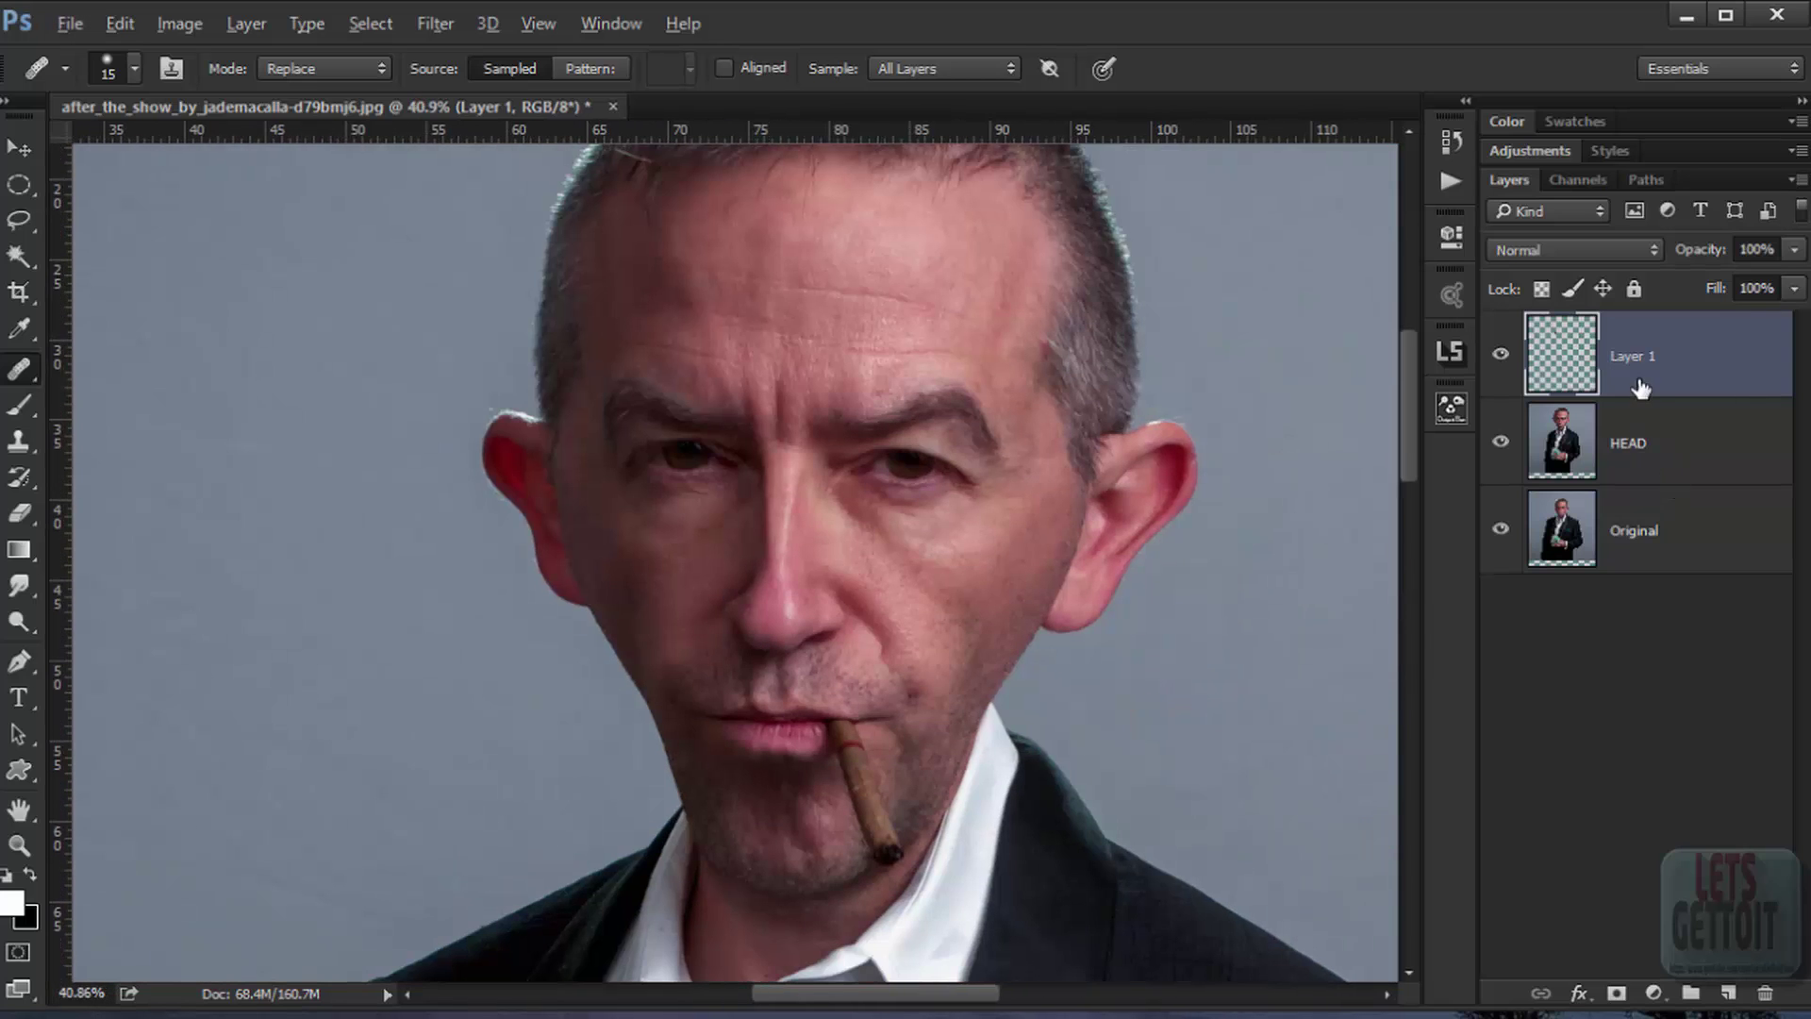
pyautogui.hotkey('ctrl', 'alt', 'shift', 'e')
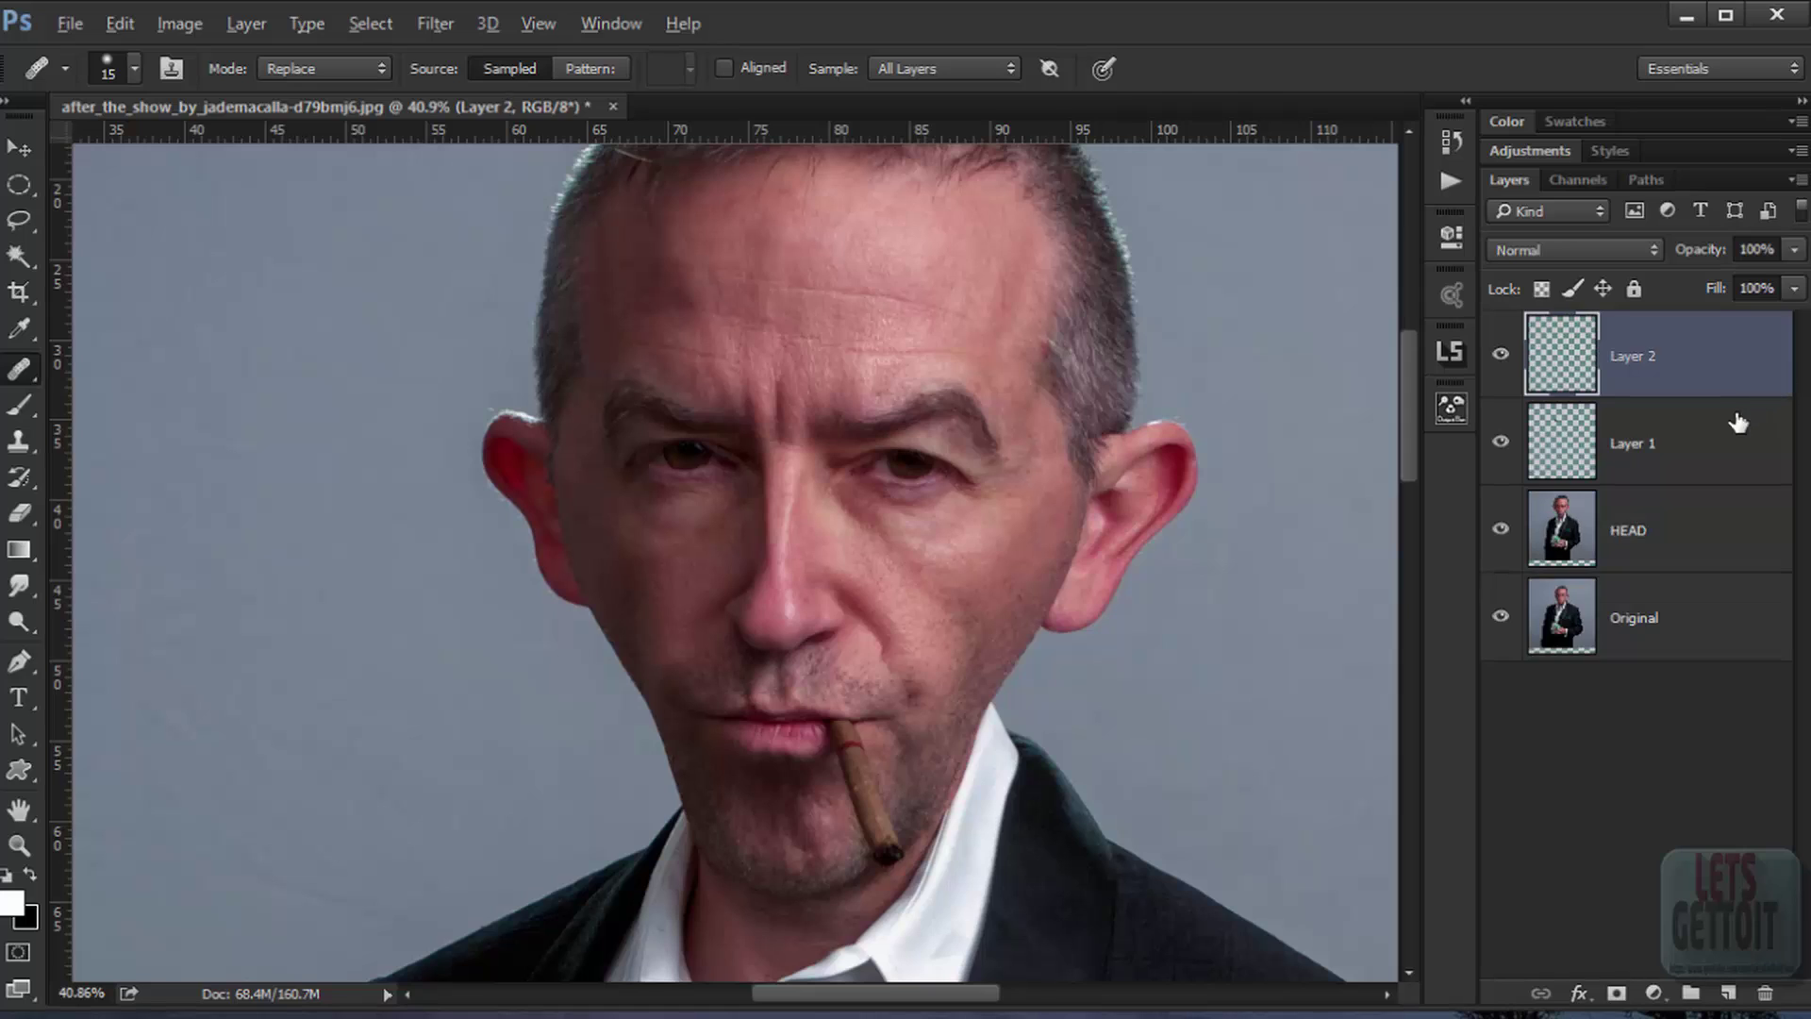
pyautogui.click(1662, 460)
pyautogui.keyDown('shift'); pyautogui.click(1688, 519); pyautogui.keyUp('shift')
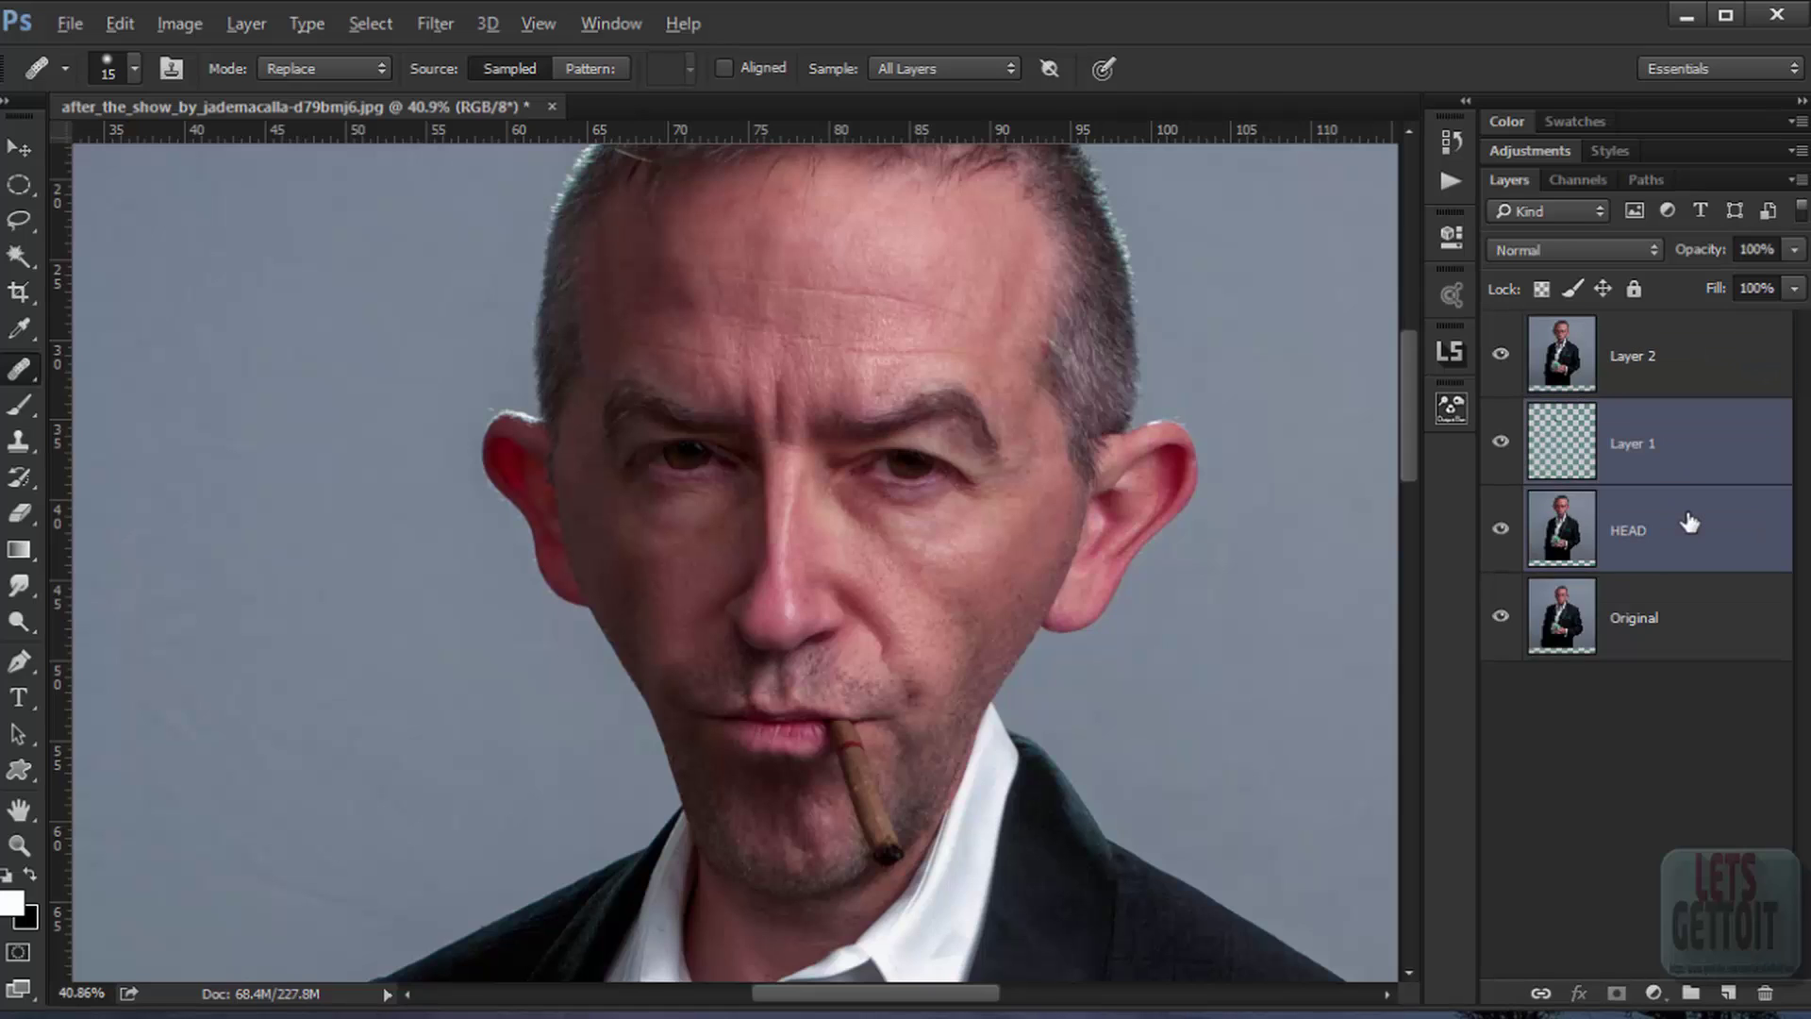
pyautogui.press('Delete')
# Step: Rename the merged top layer as Formed
pyautogui.doubleClick(1630, 356)
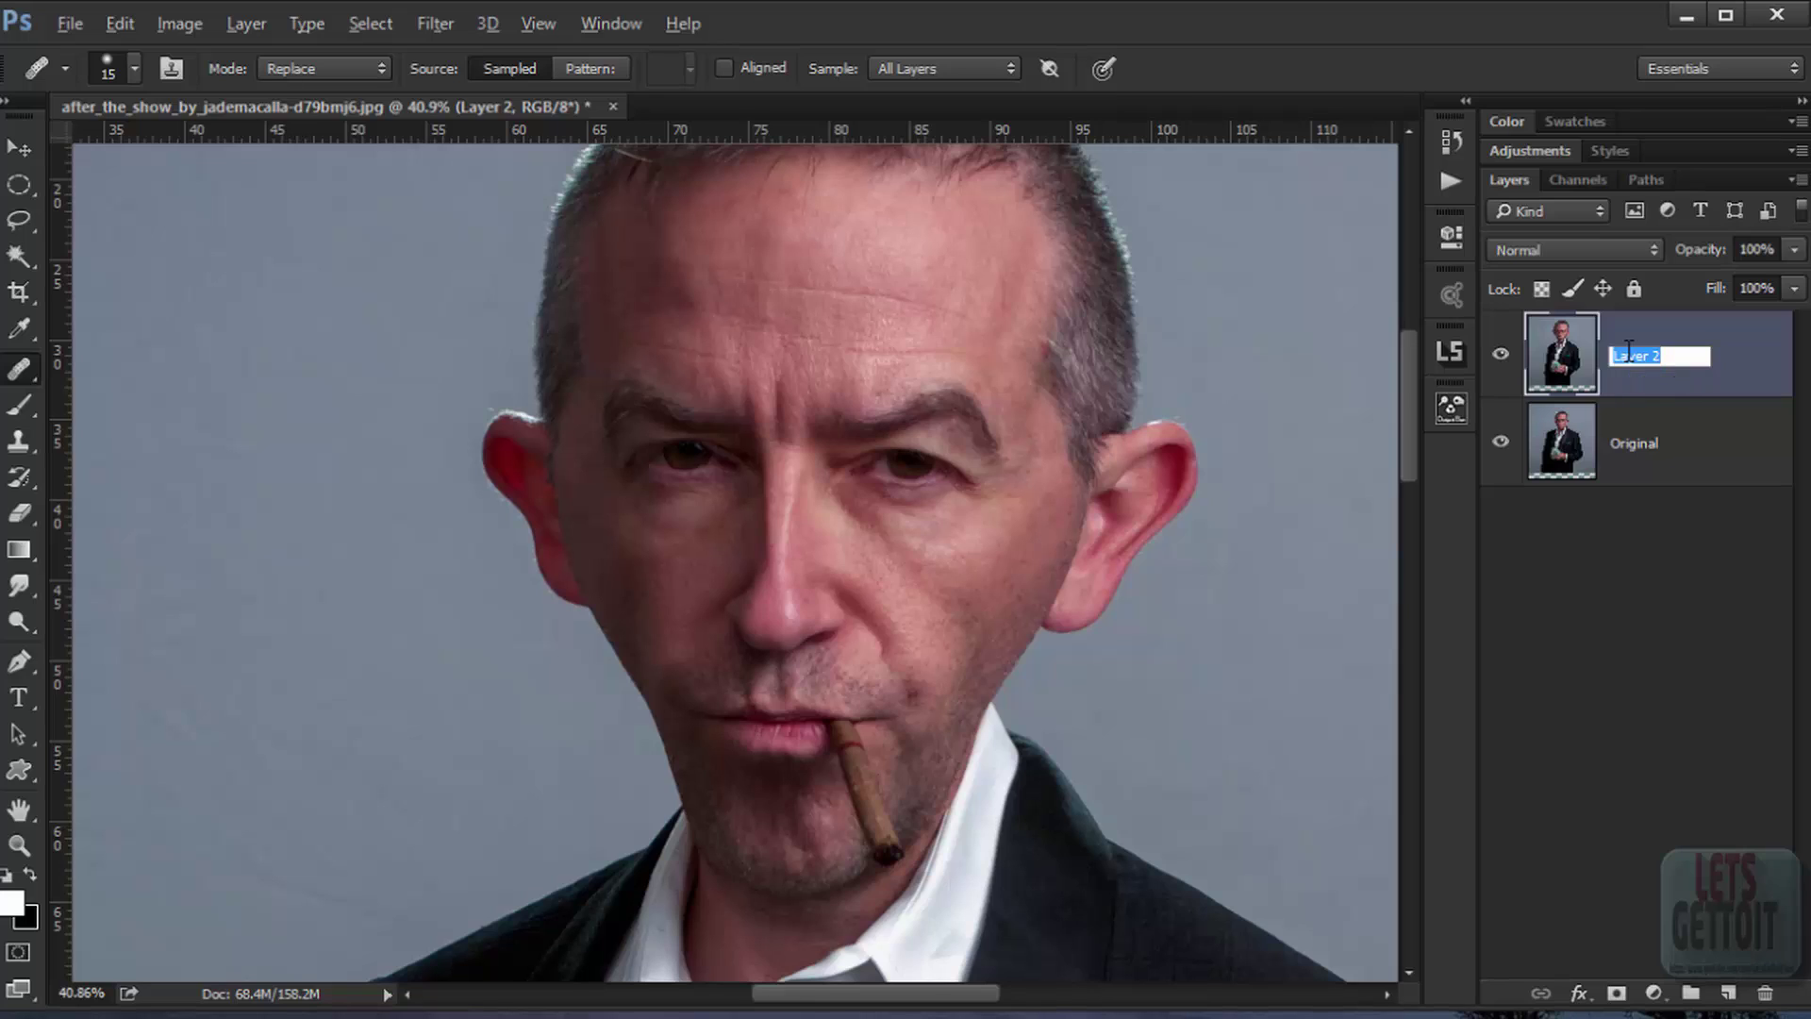
pyautogui.press('BackSpace')
pyautogui.write('Formes')
pyautogui.press('Return')
pyautogui.doubleClick(1641, 358)
pyautogui.click(1667, 359)
pyautogui.press('Return')
# Step: Start a new layer above Formed and name it "Dodge and Burn for clothes"
pyautogui.scroll(-2, 1271, 372)
pyautogui.moveTo(1074, 528); pyautogui.dragTo(876, 666)
pyautogui.scroll(-2, 876, 666)
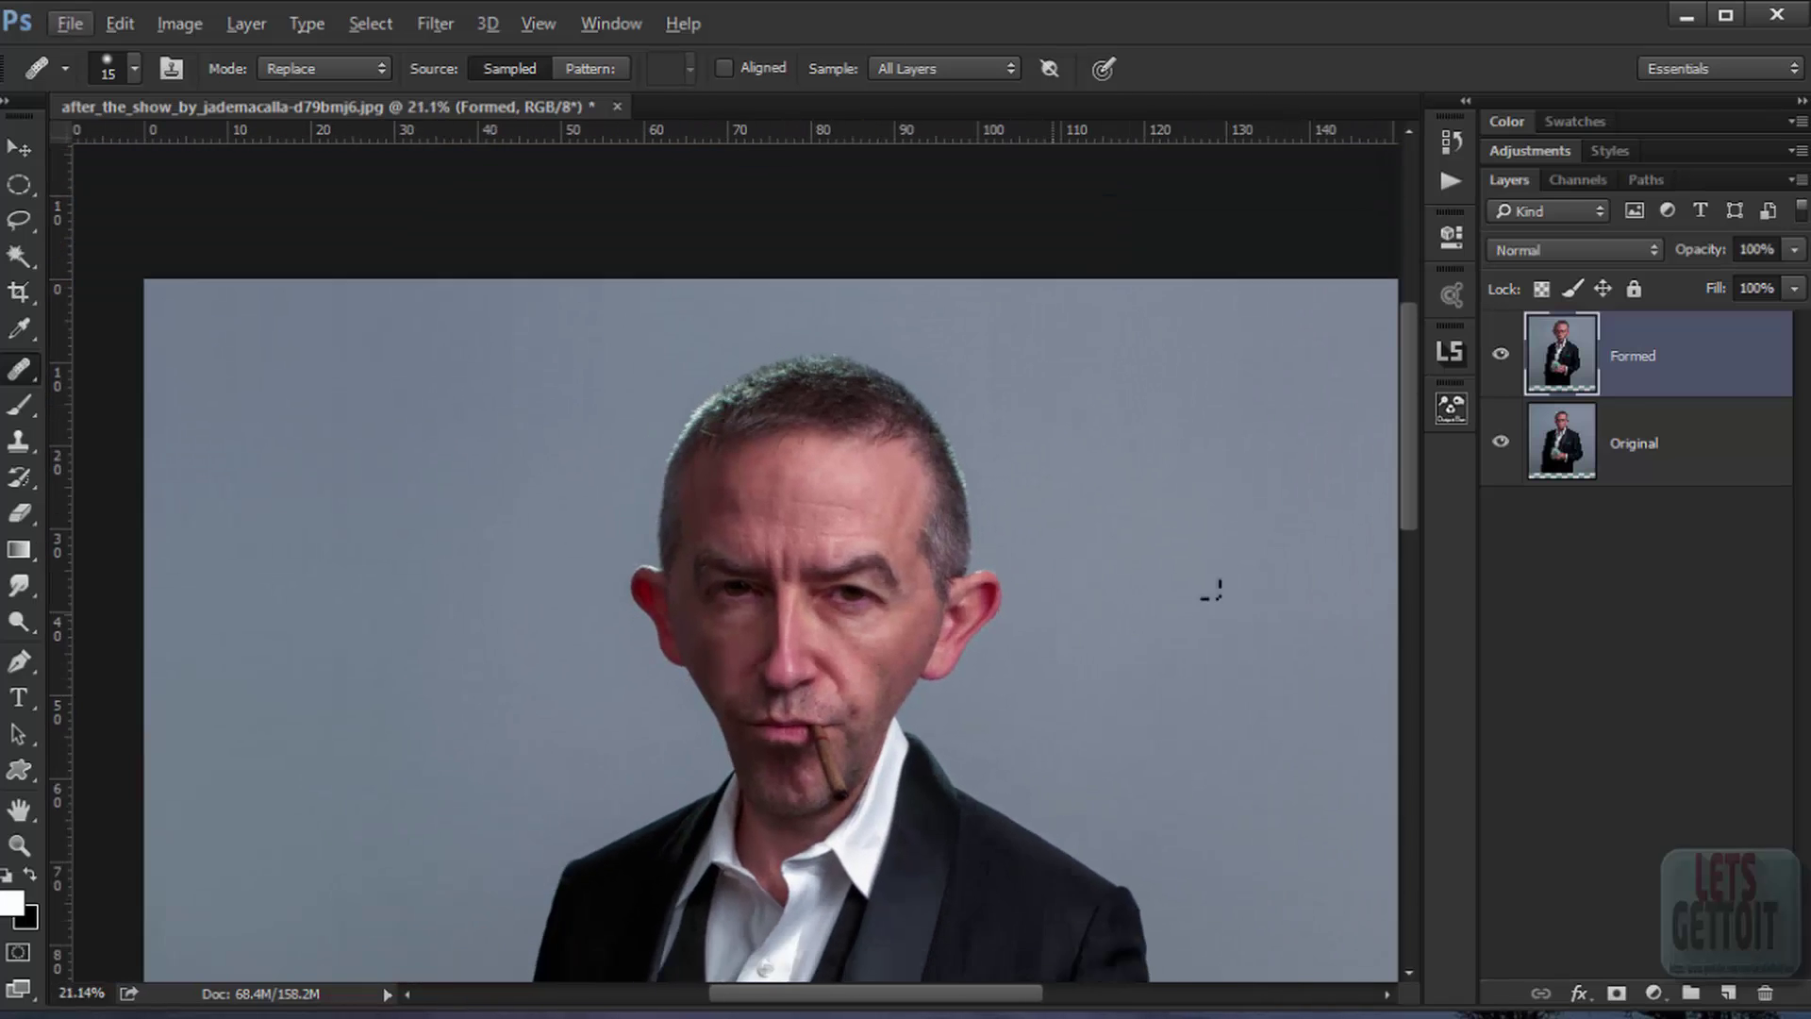
pyautogui.scroll(2, 840, 717)
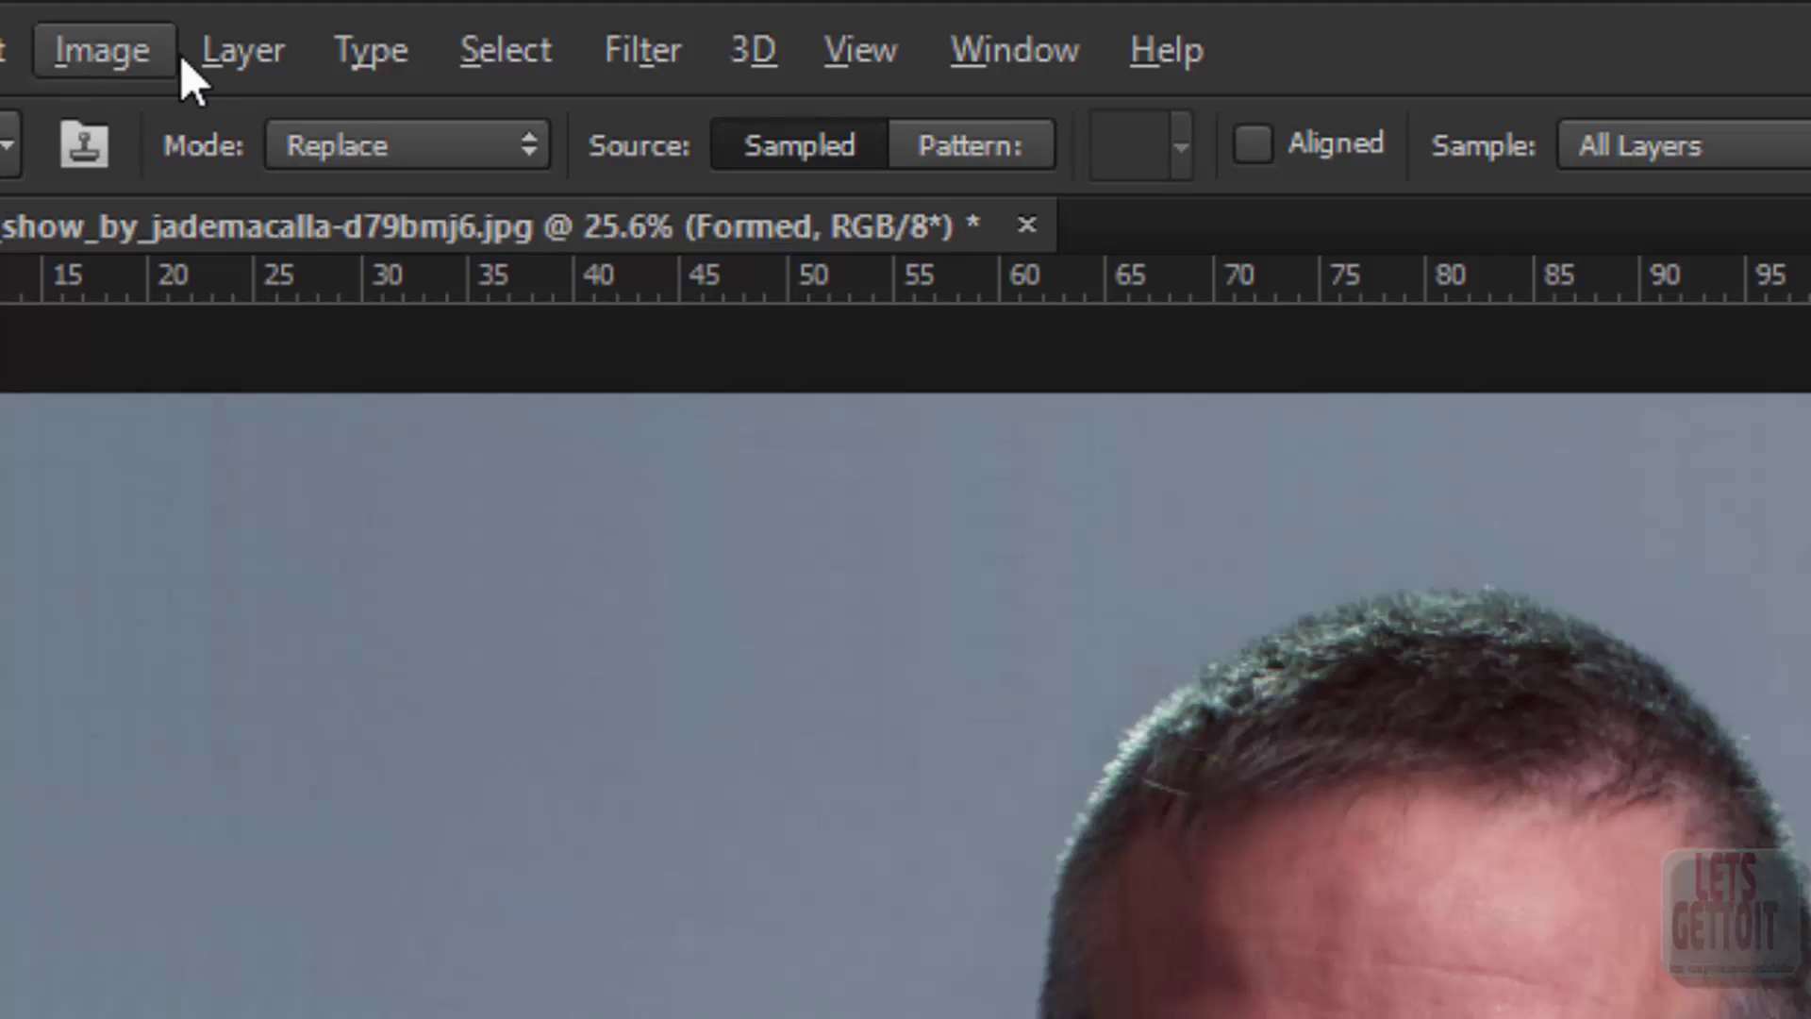
pyautogui.click(243, 51)
pyautogui.moveTo(259, 132)
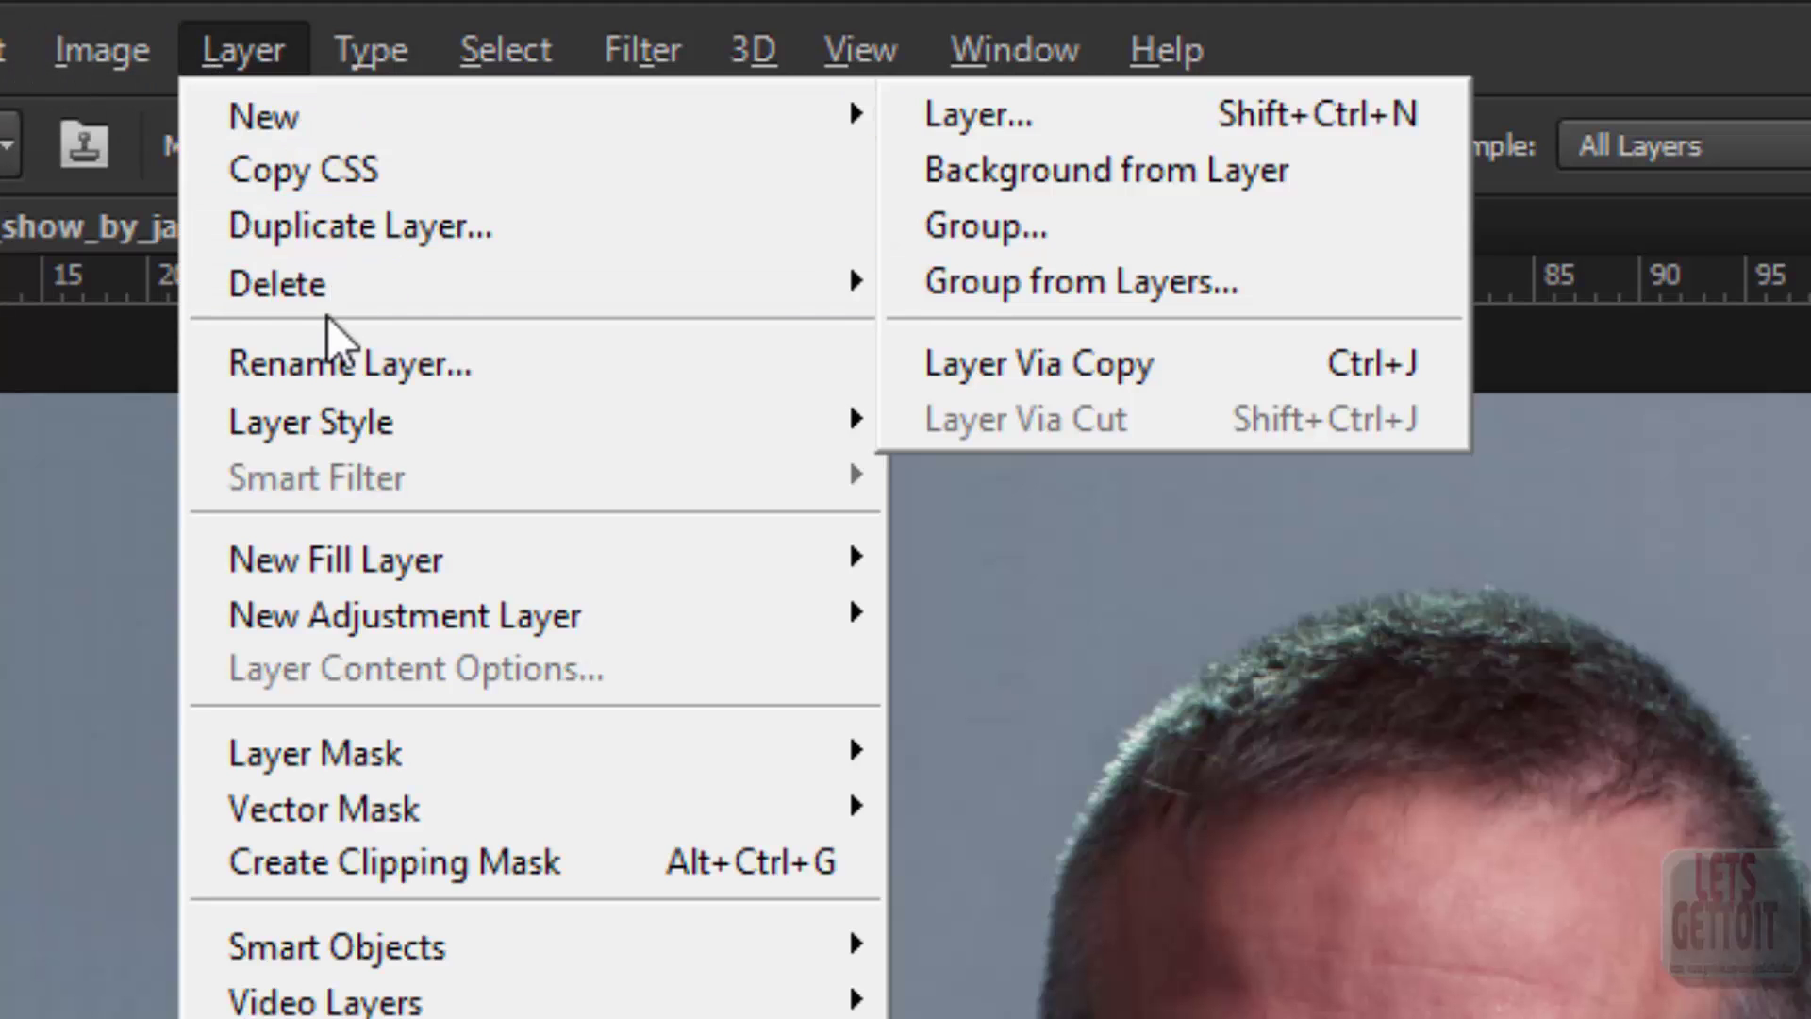
pyautogui.moveTo(1167, 51)
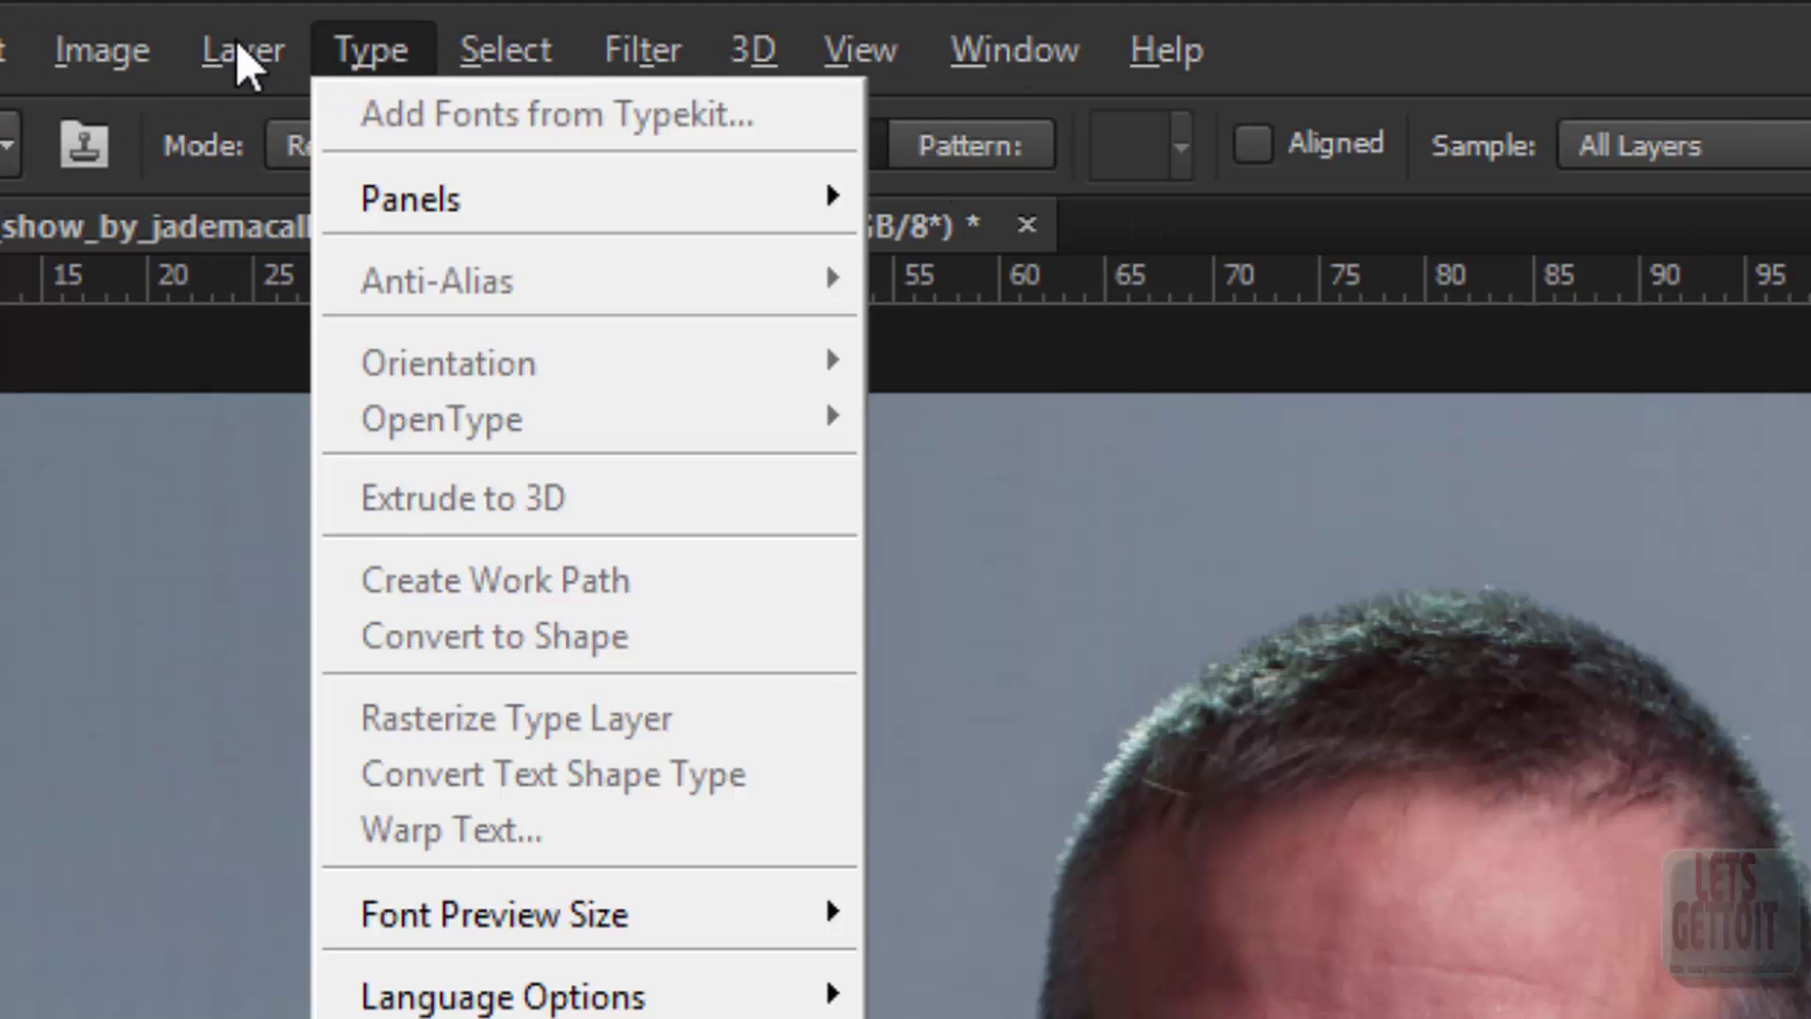
pyautogui.moveTo(243, 49)
pyautogui.moveTo(509, 120)
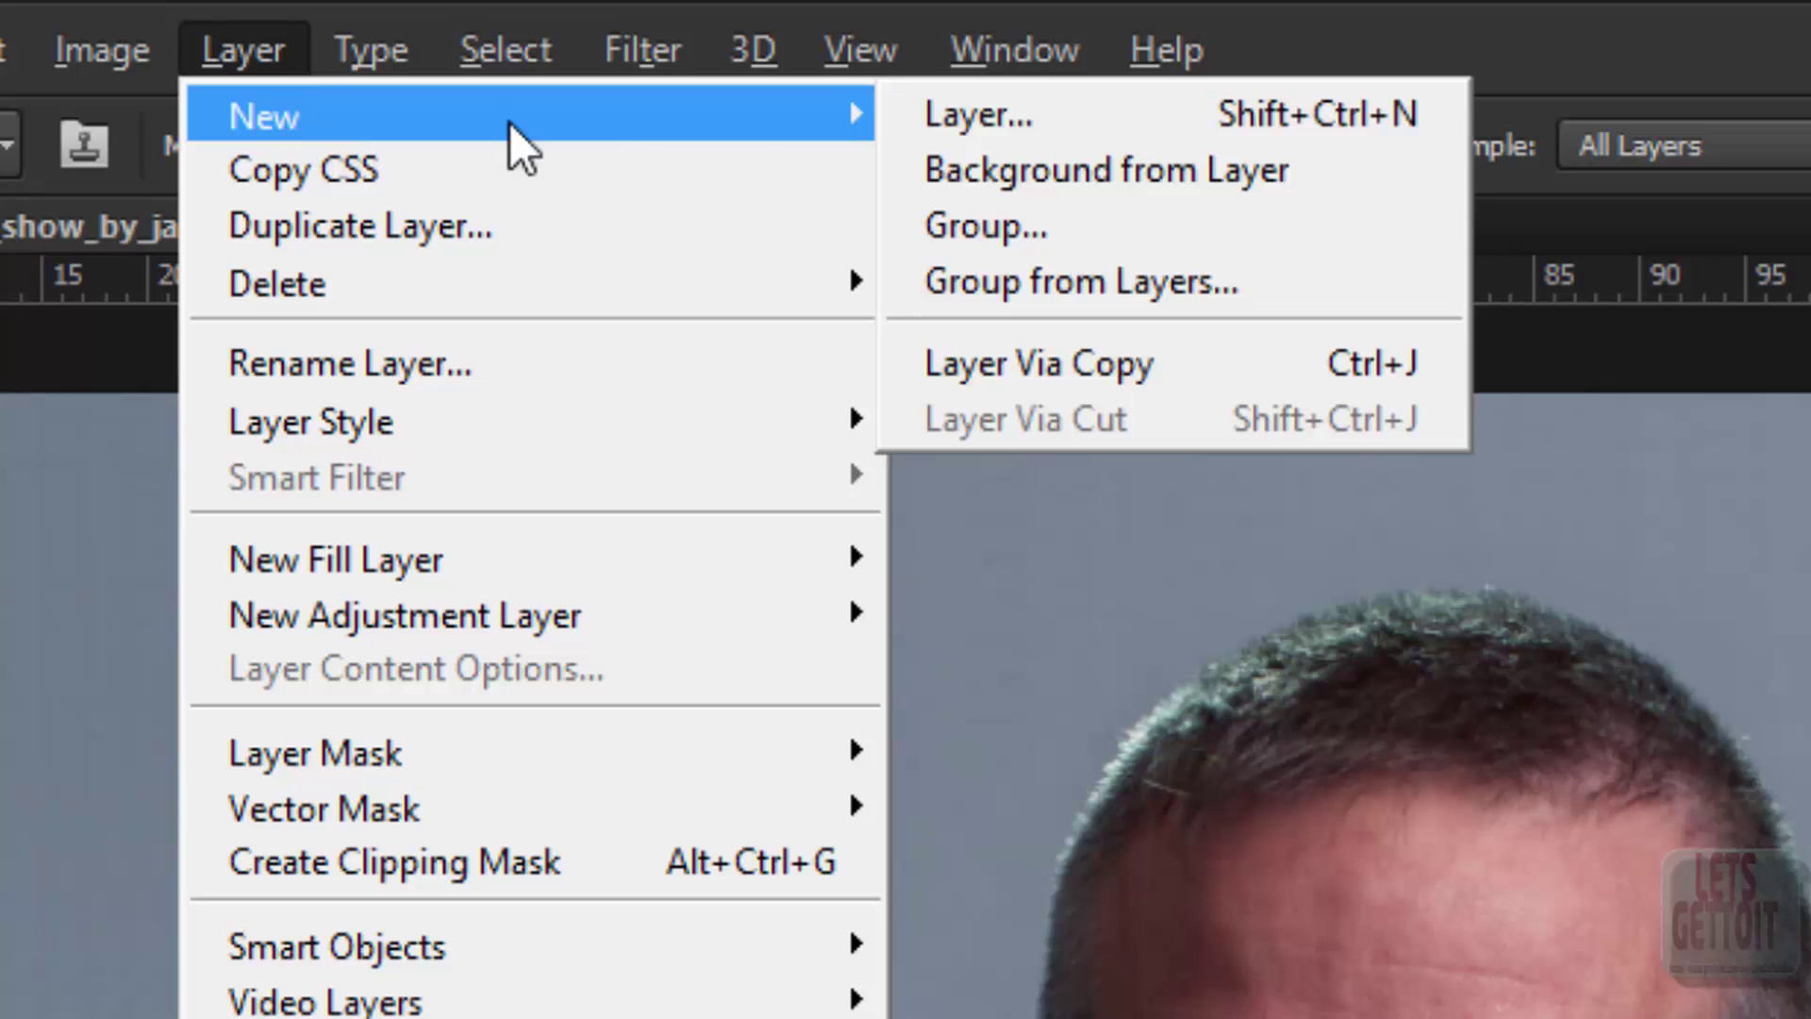
pyautogui.click(959, 122)
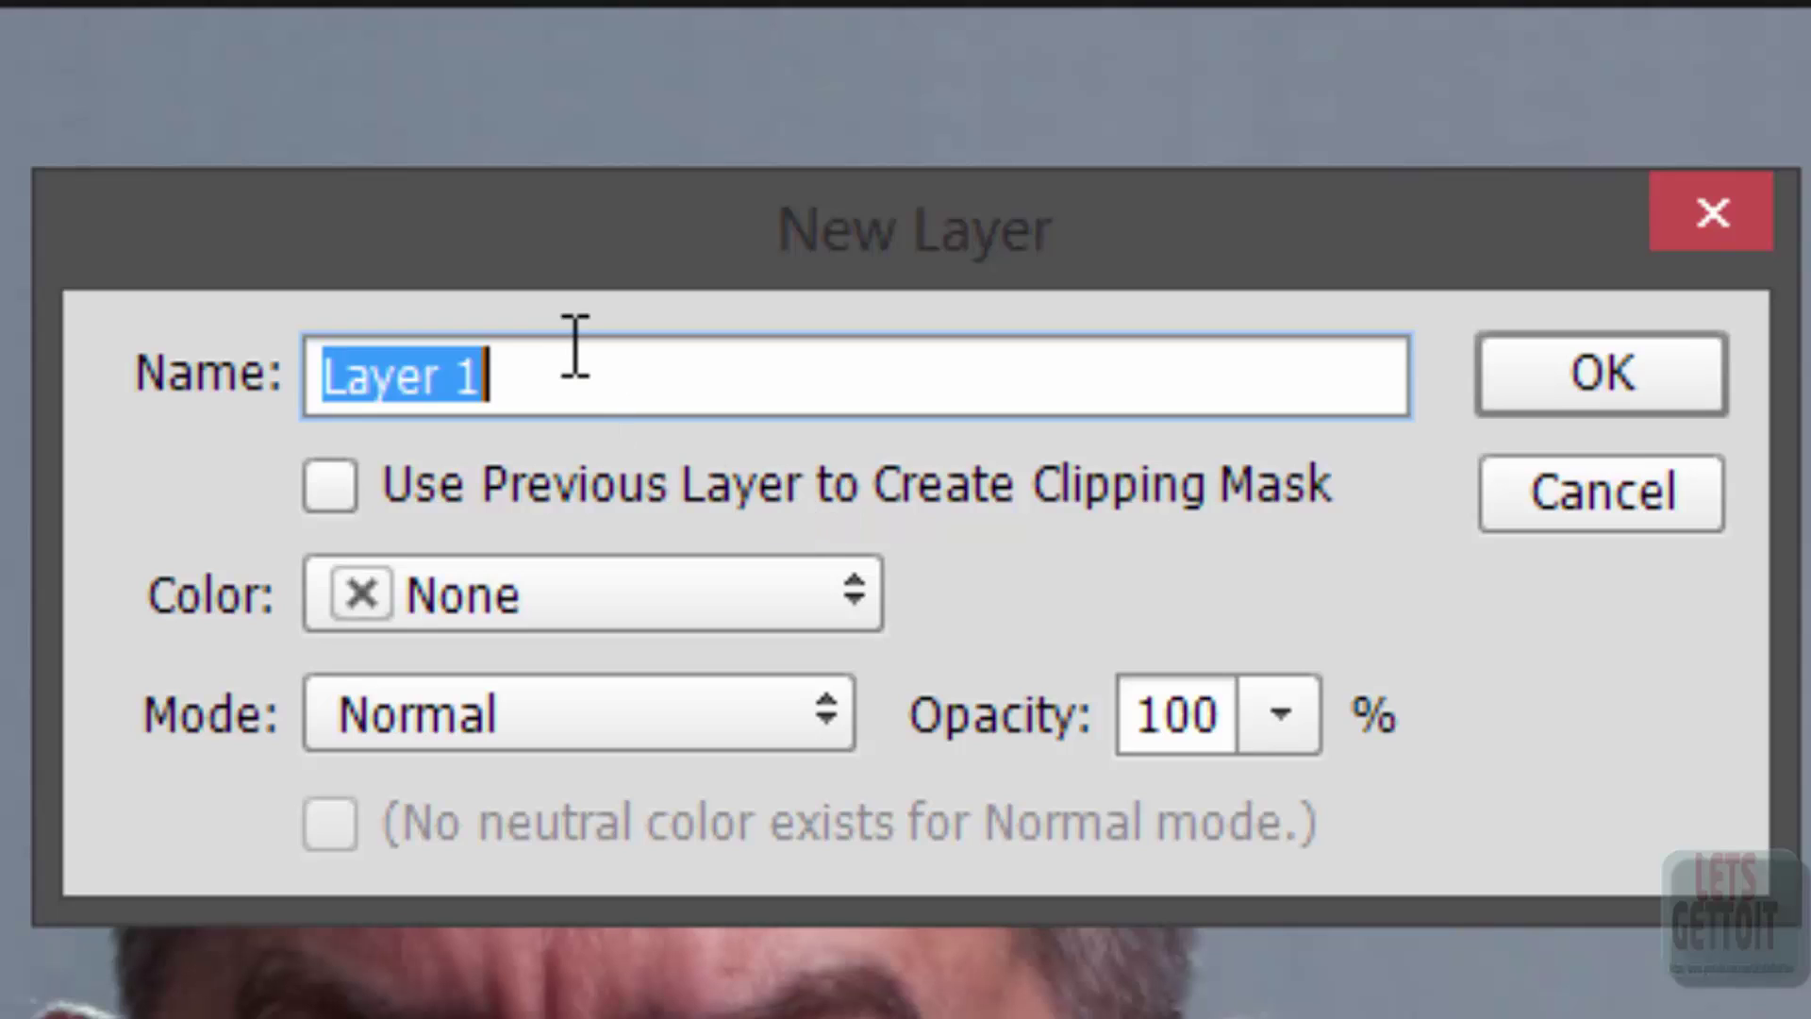
pyautogui.write('Do')
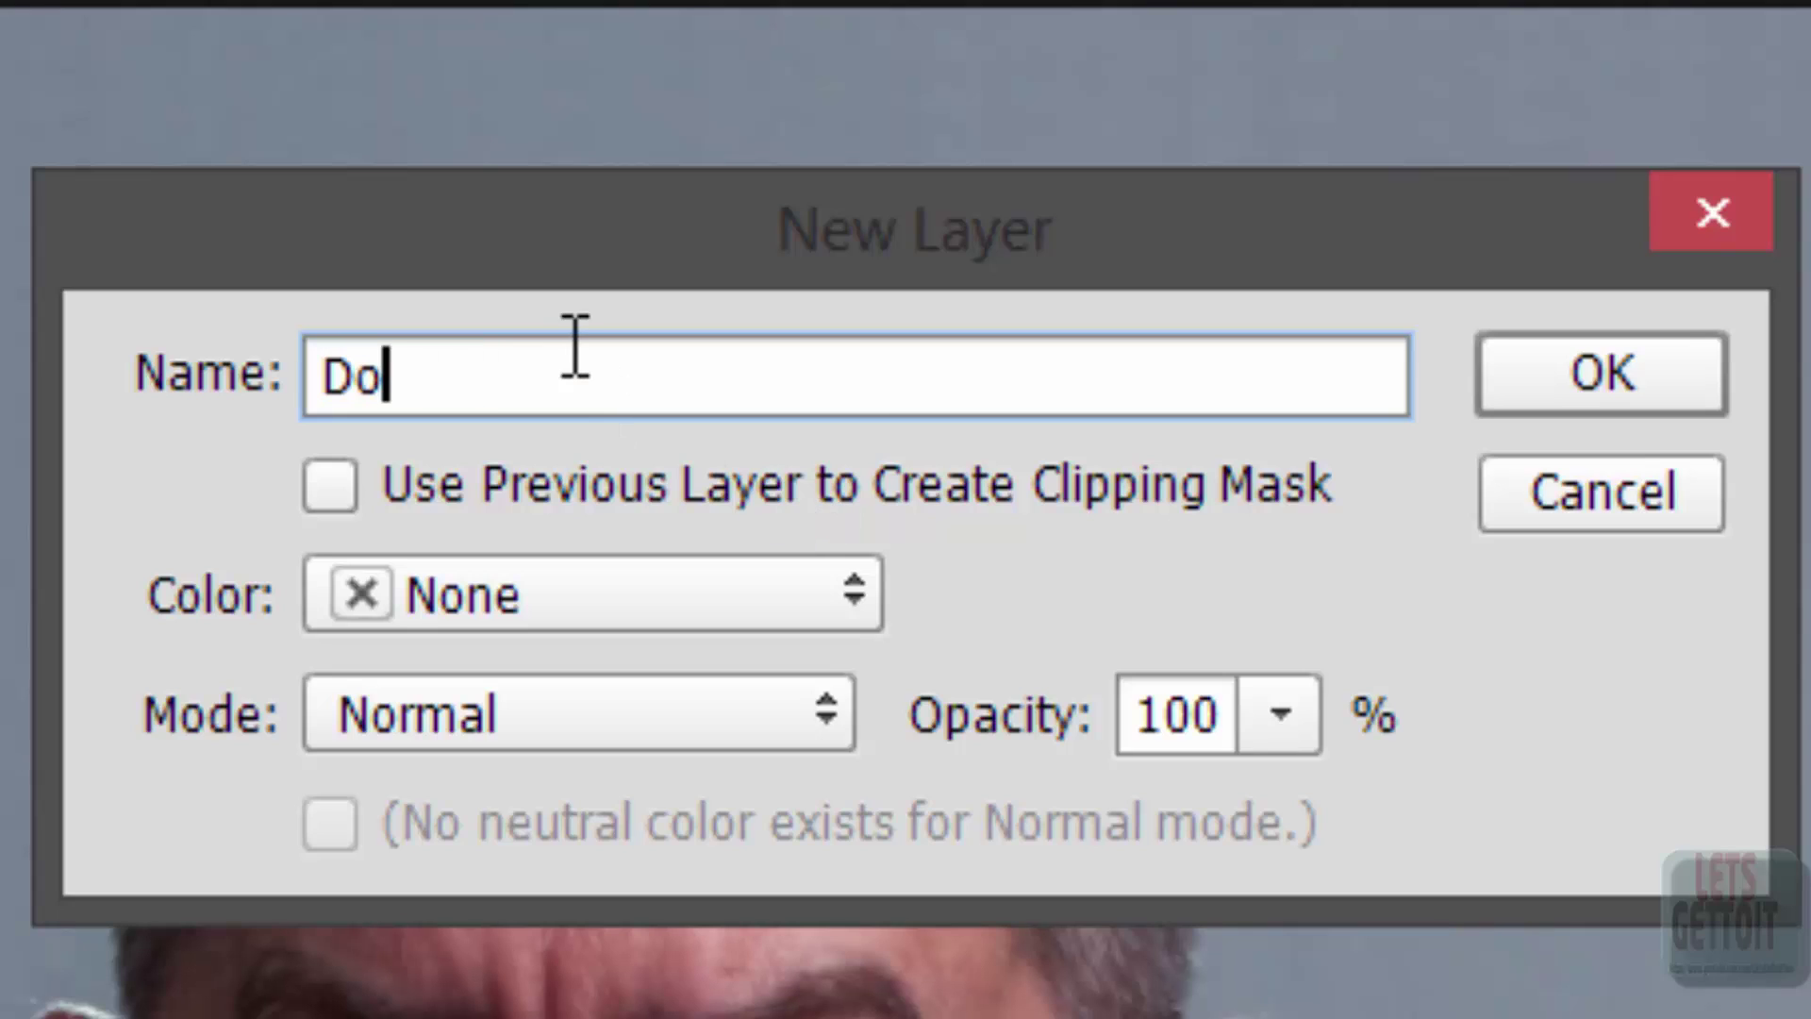
pyautogui.write('dge ')
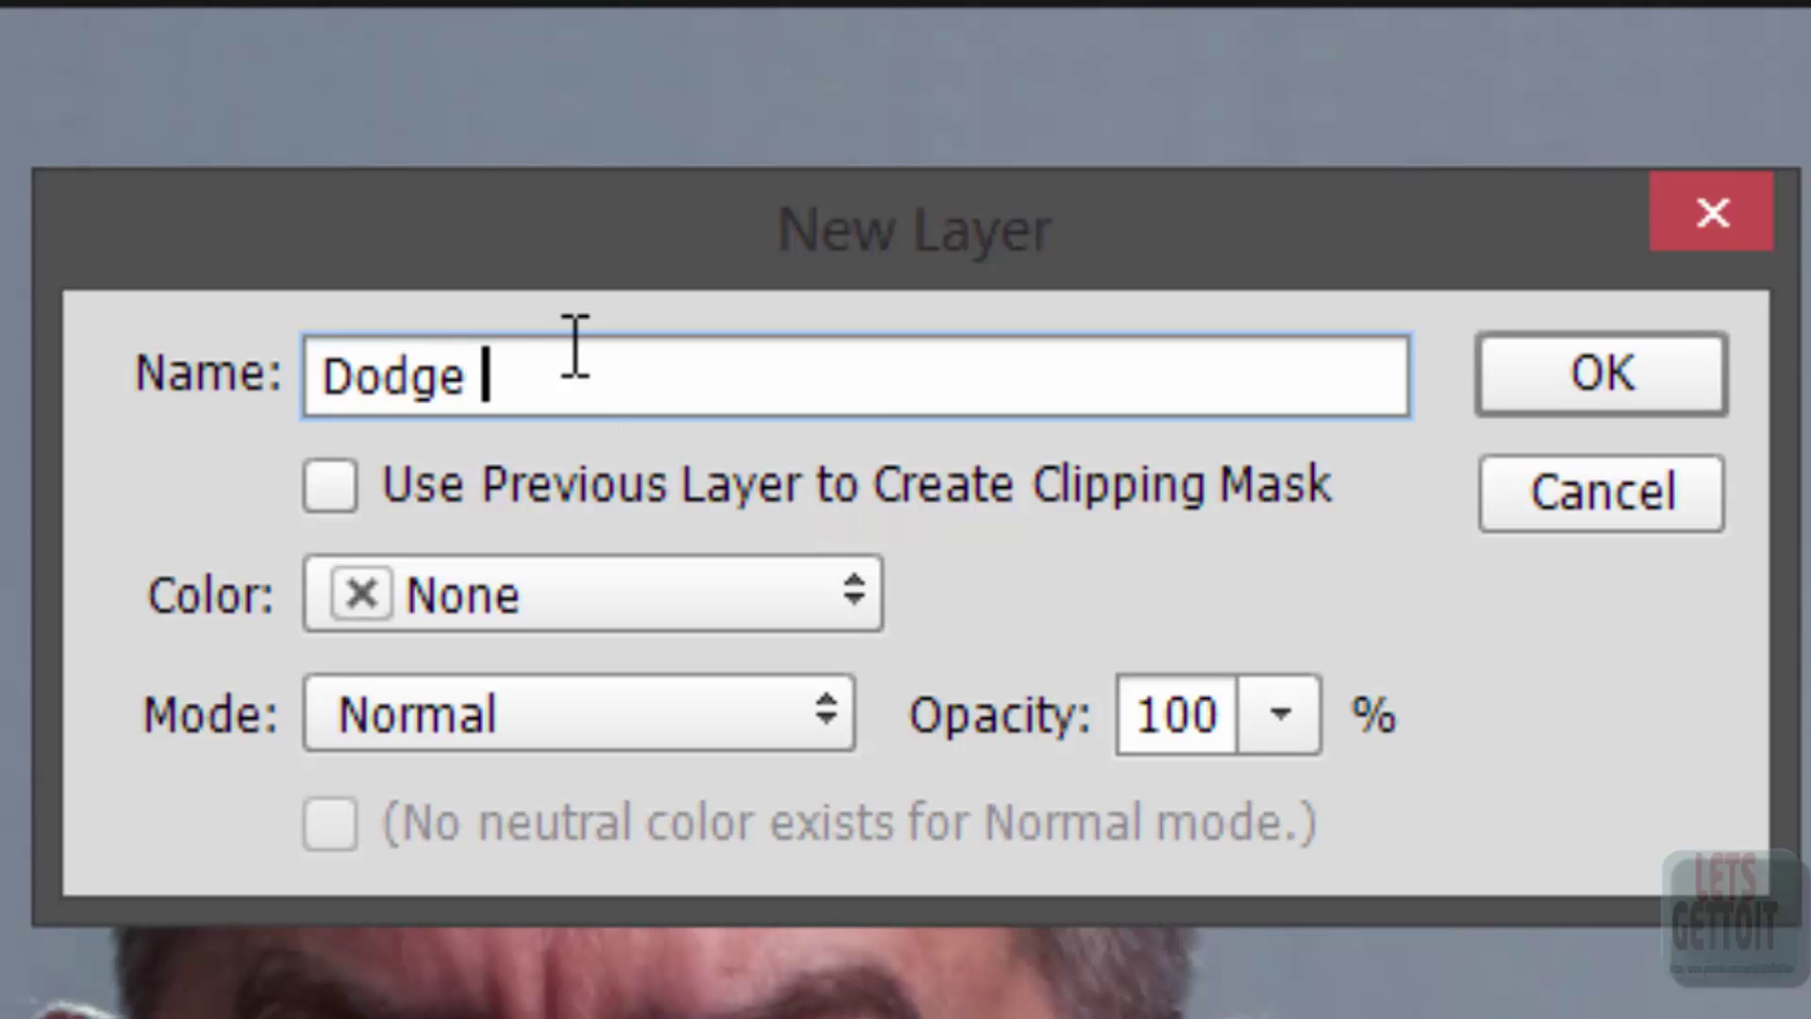
pyautogui.write('and Burn')
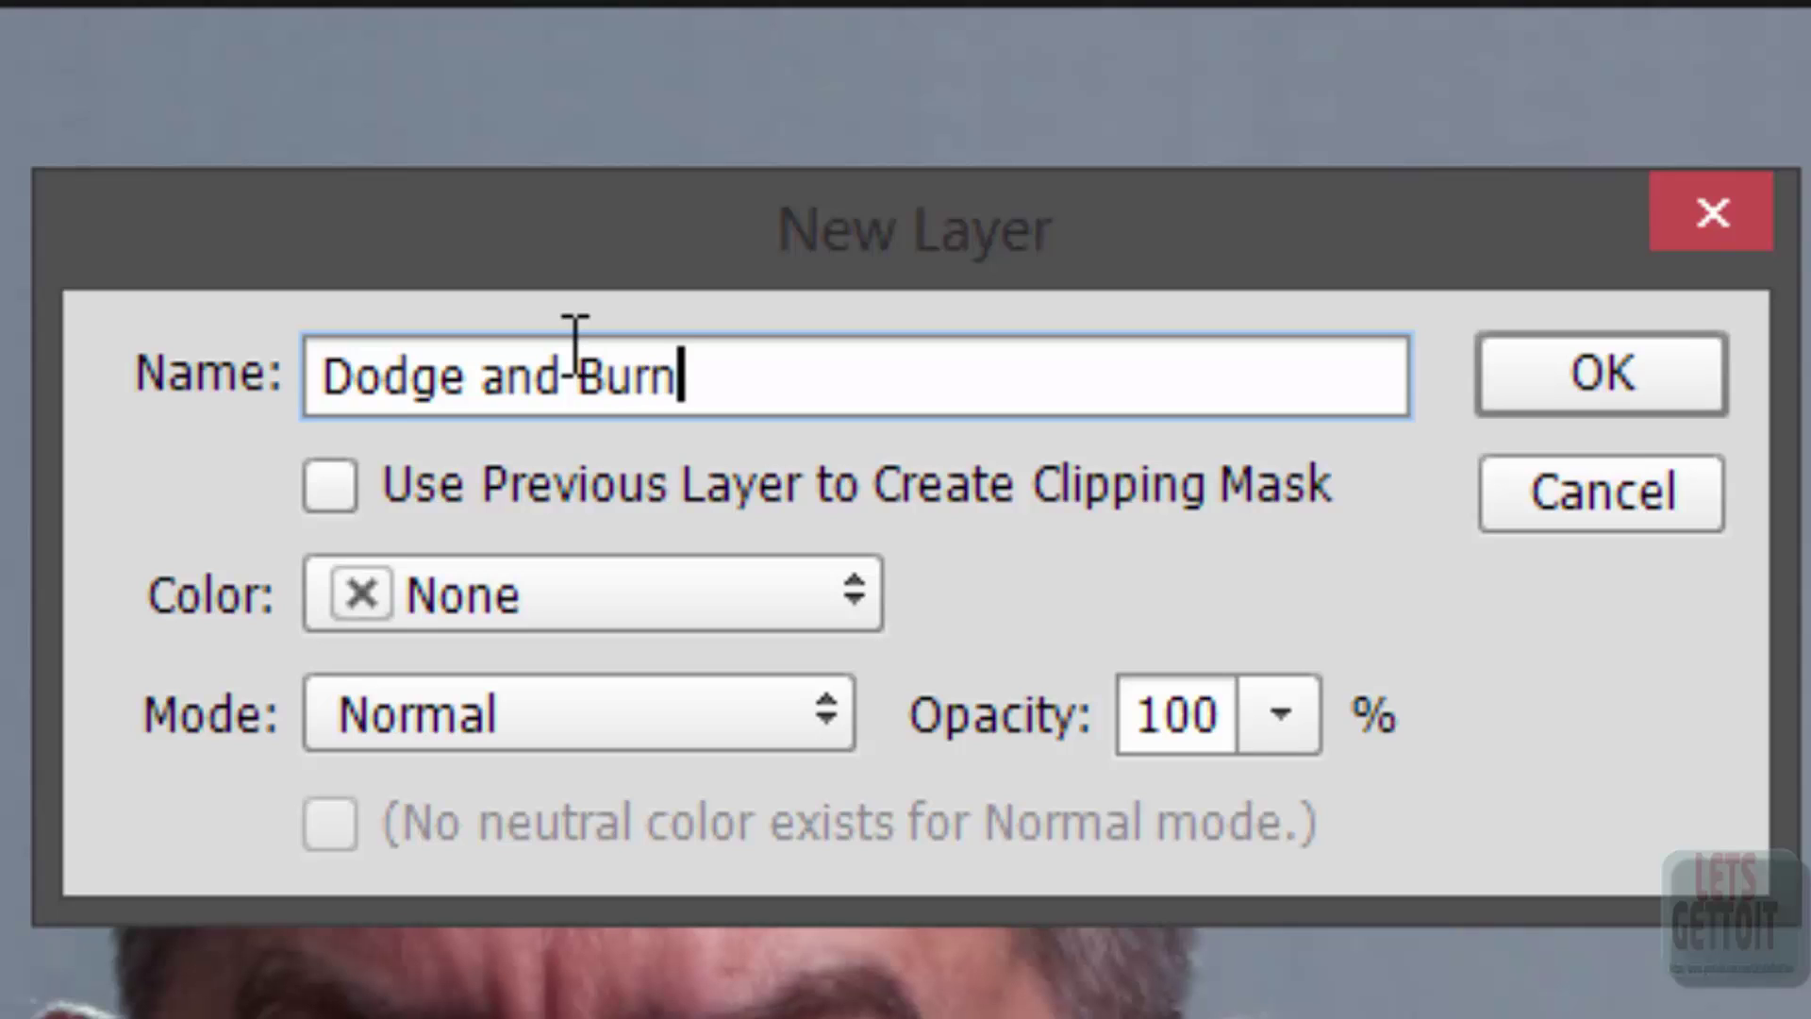
pyautogui.write(' for ')
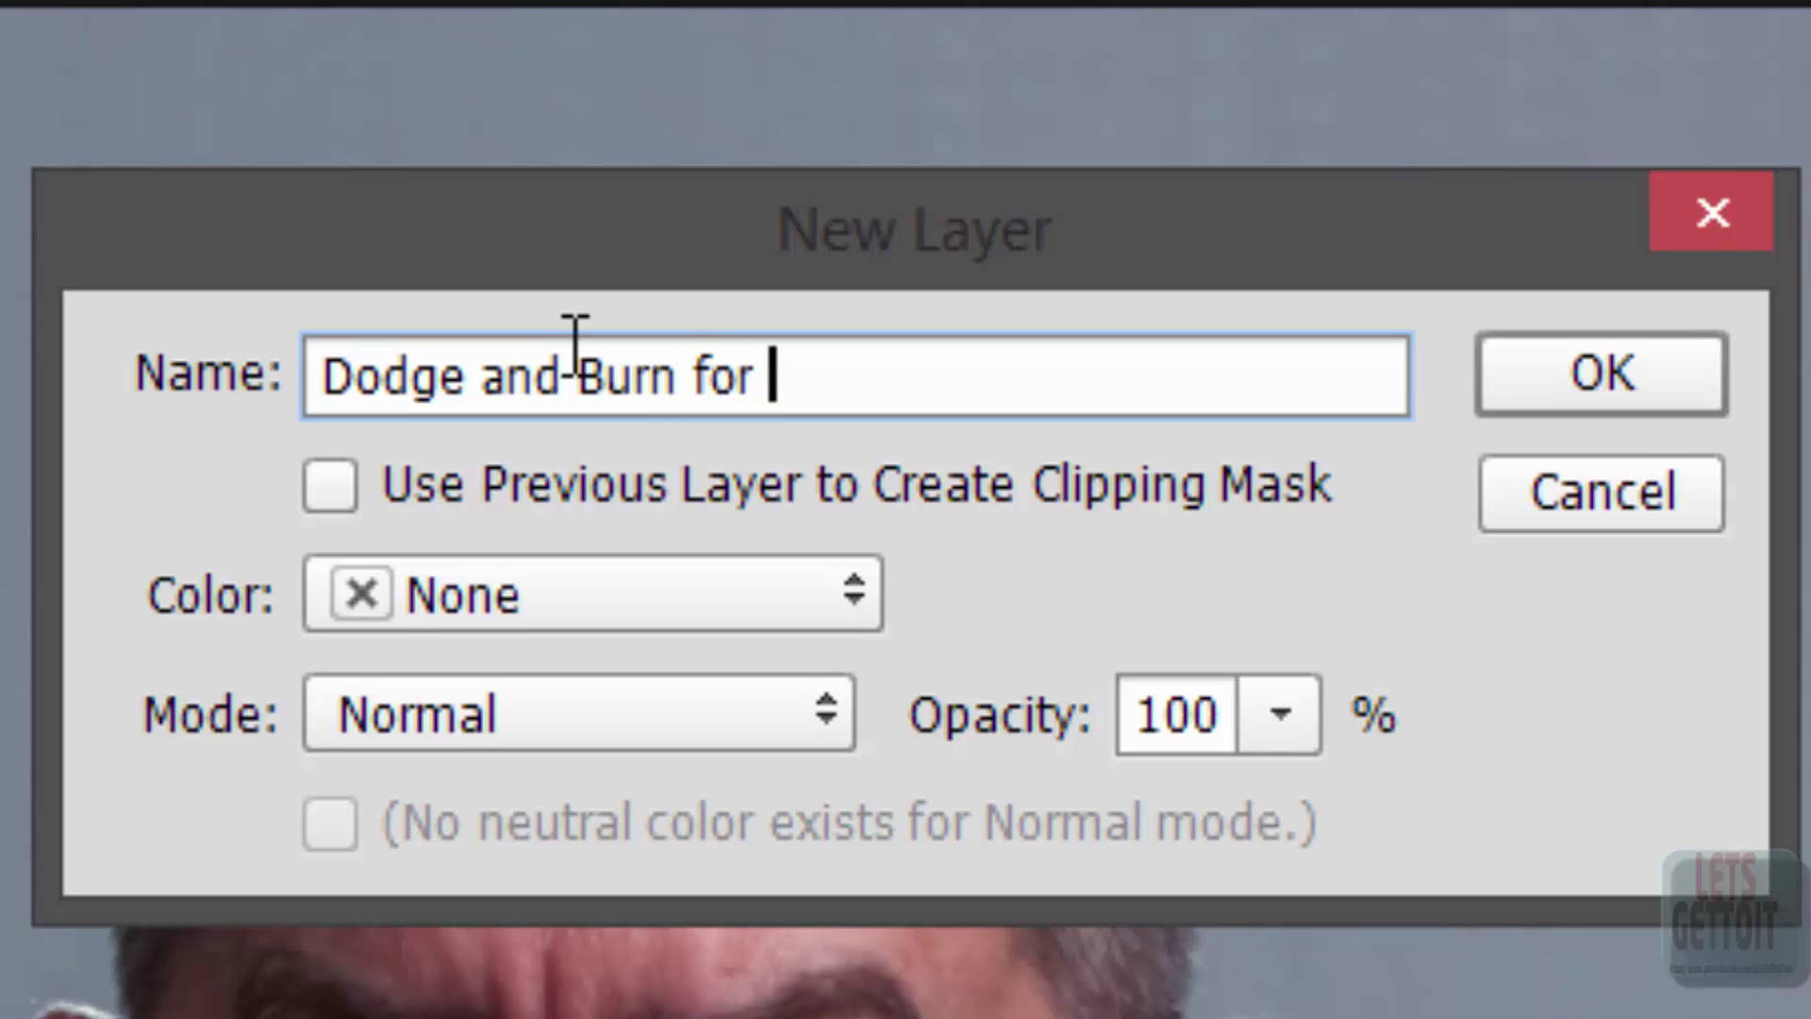
pyautogui.write('clothes')
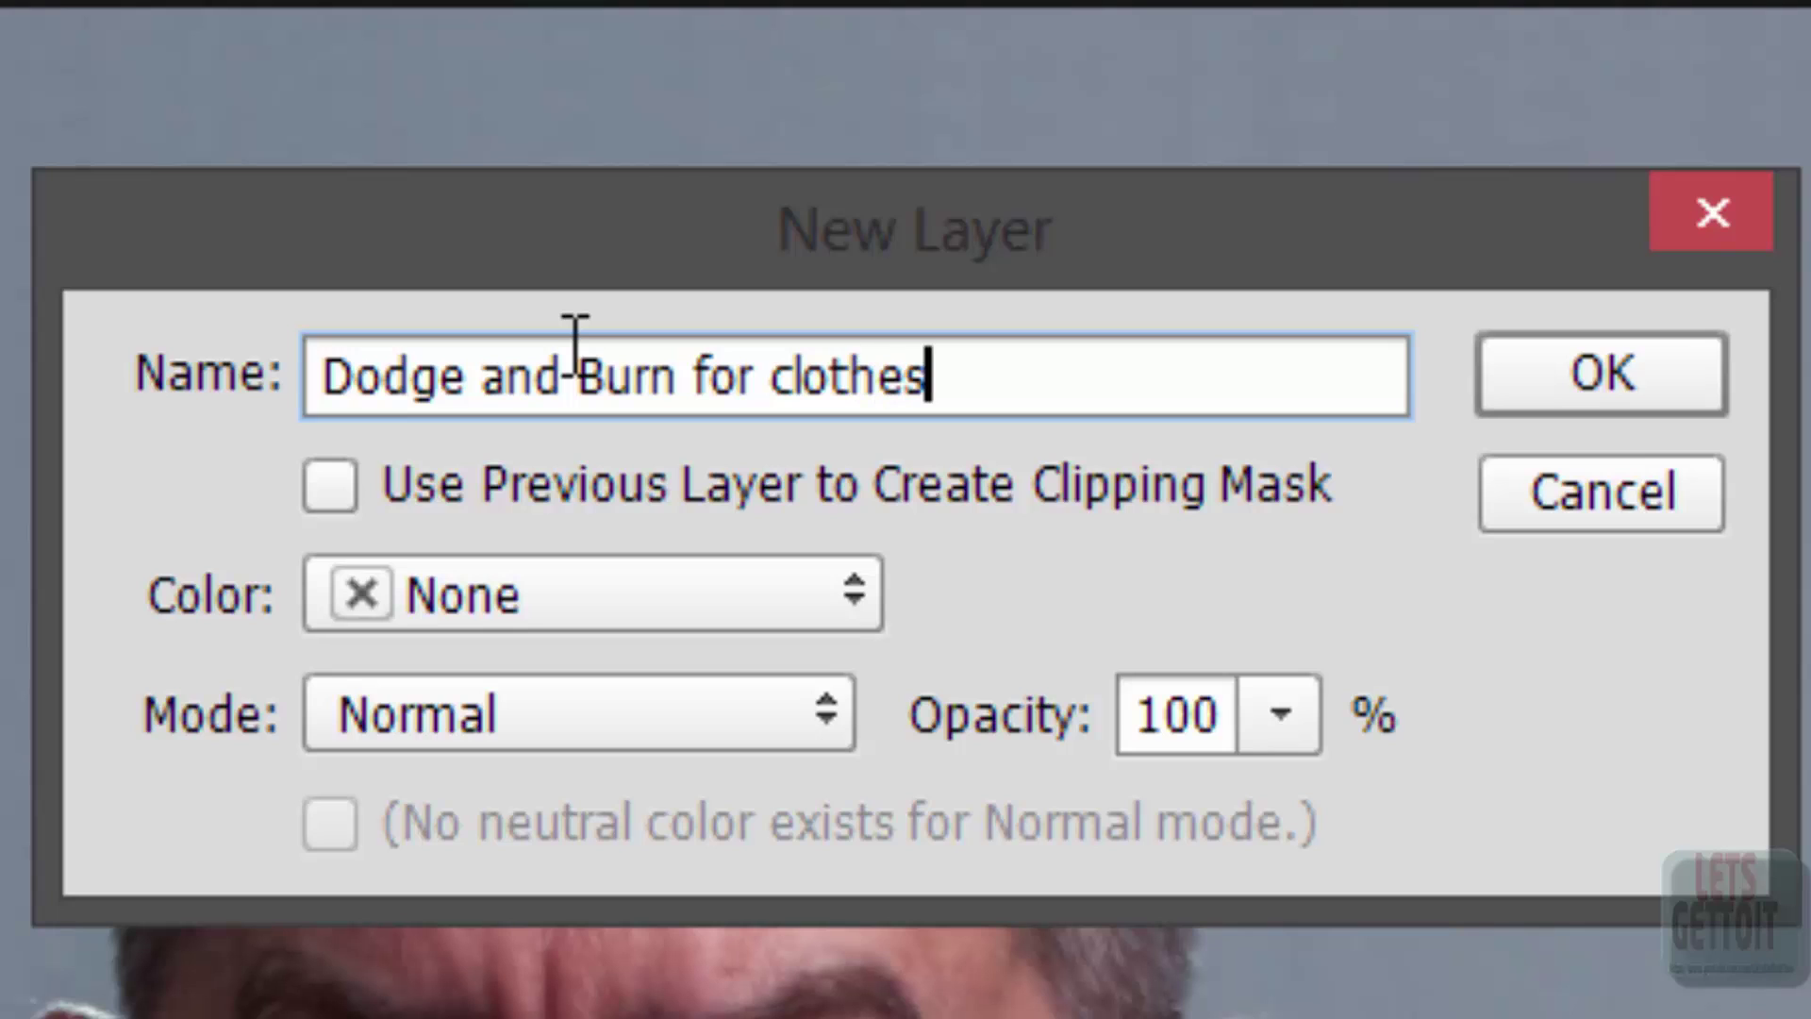
# Step: Set the new layer's mode to Overlay, enable the 50% gray neutral fill, and create the layer
pyautogui.click(662, 722)
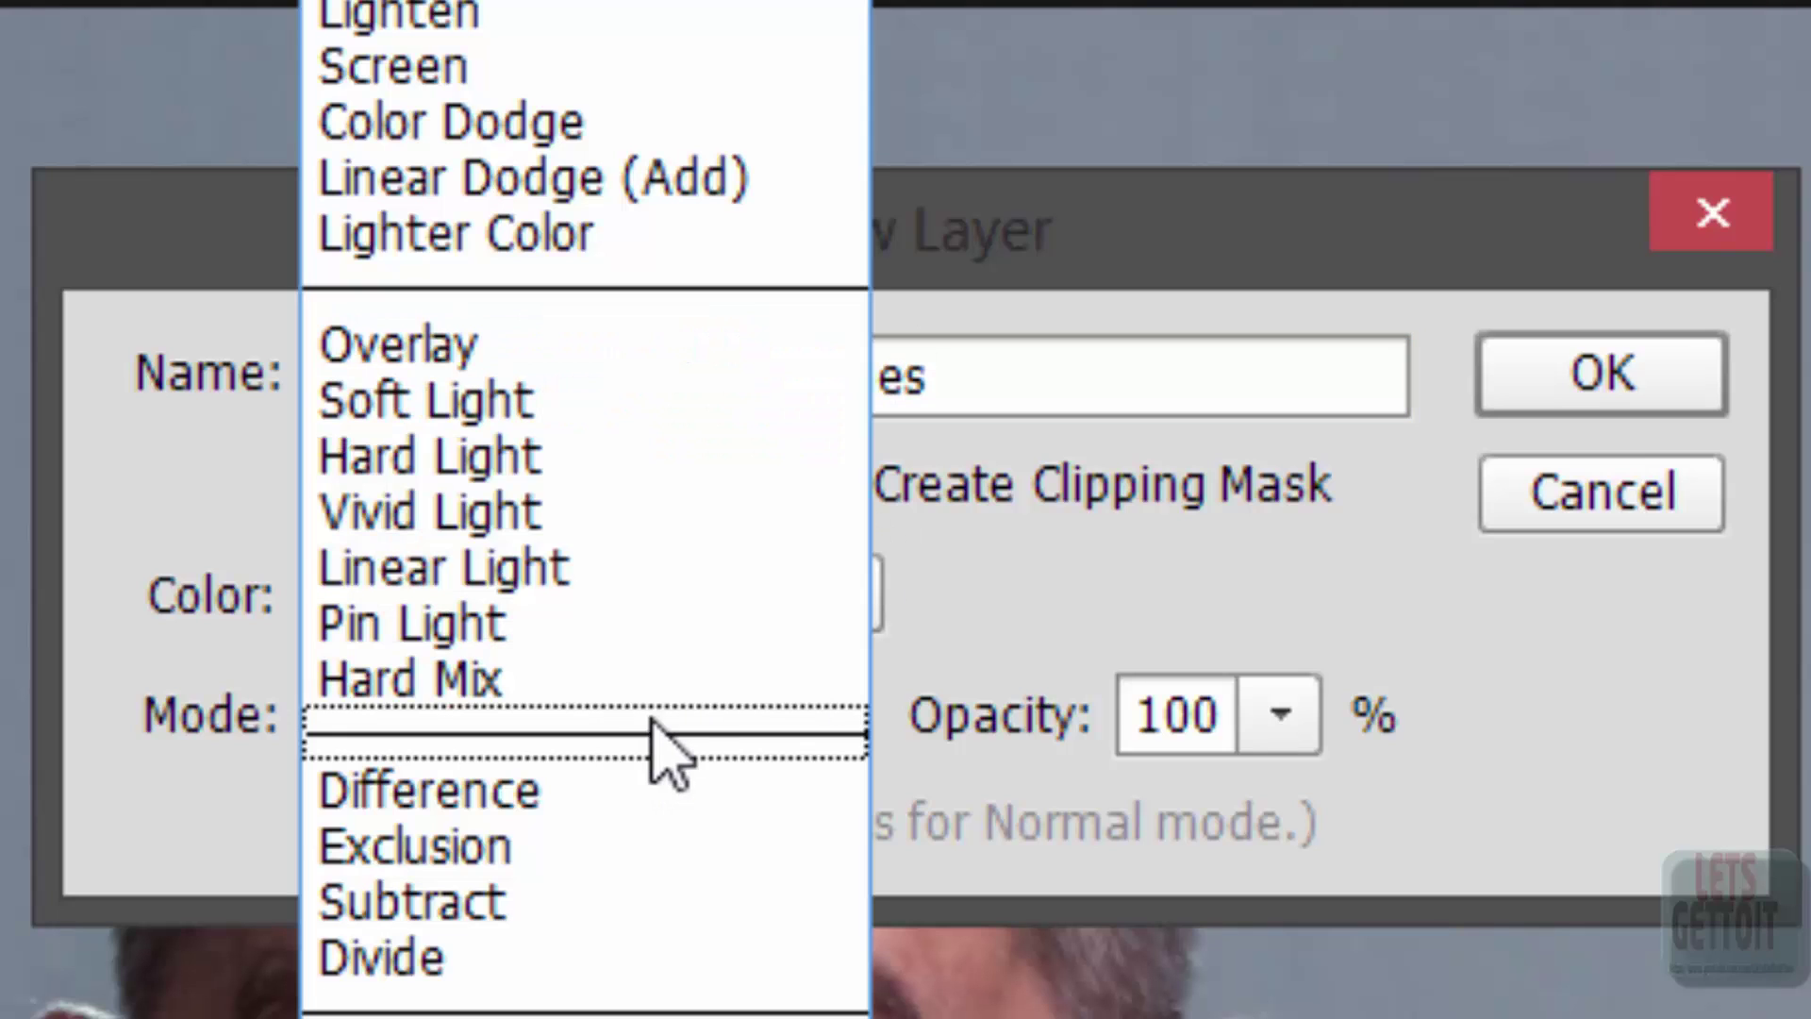
pyautogui.click(485, 345)
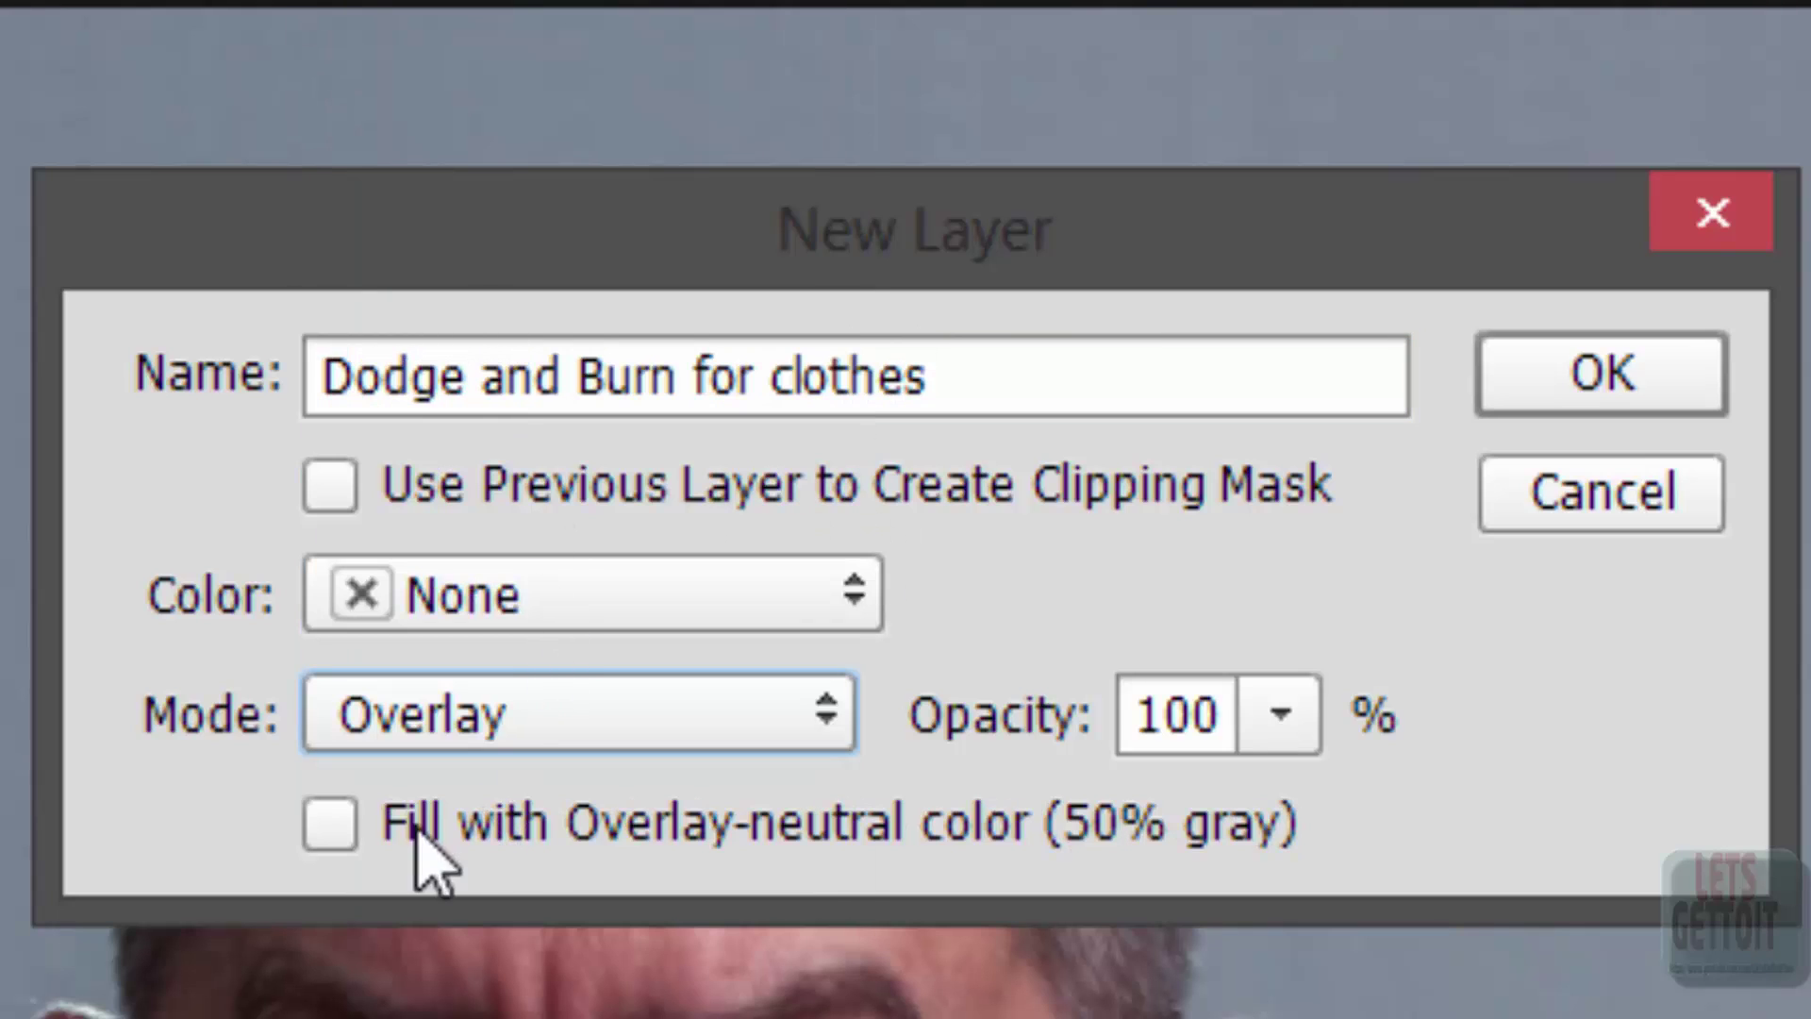
pyautogui.click(335, 844)
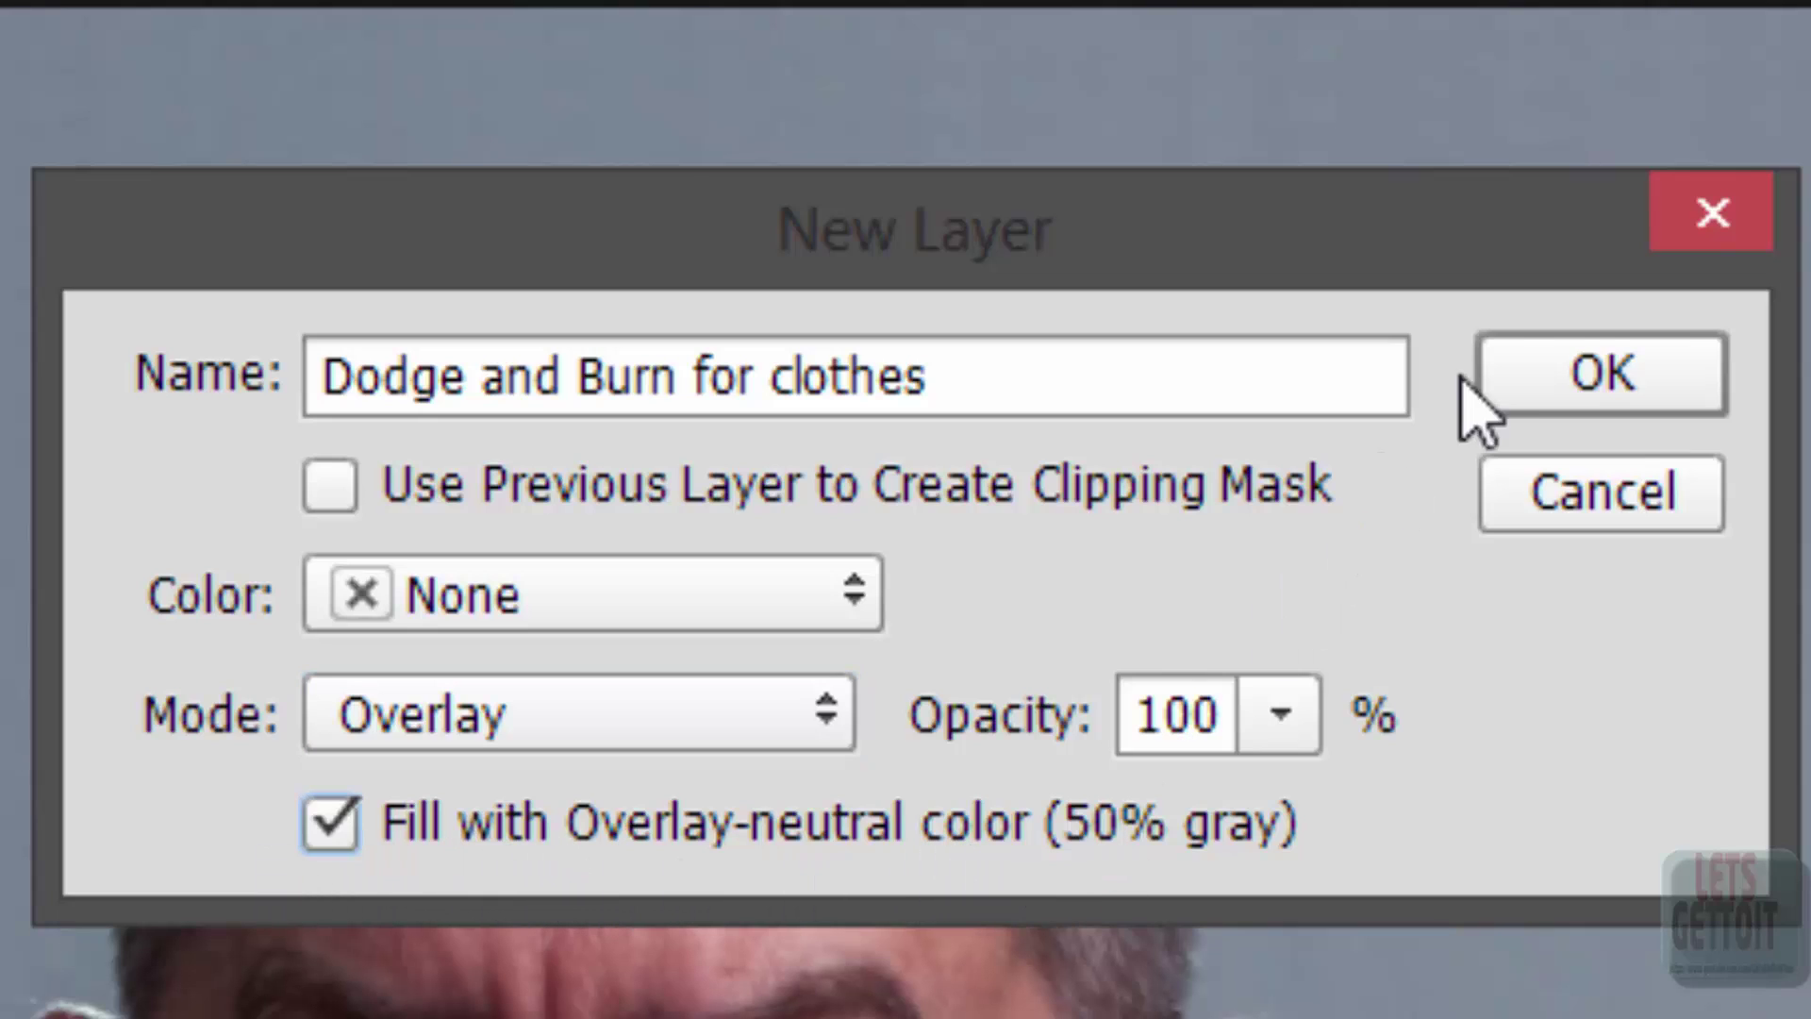
pyautogui.click(1646, 391)
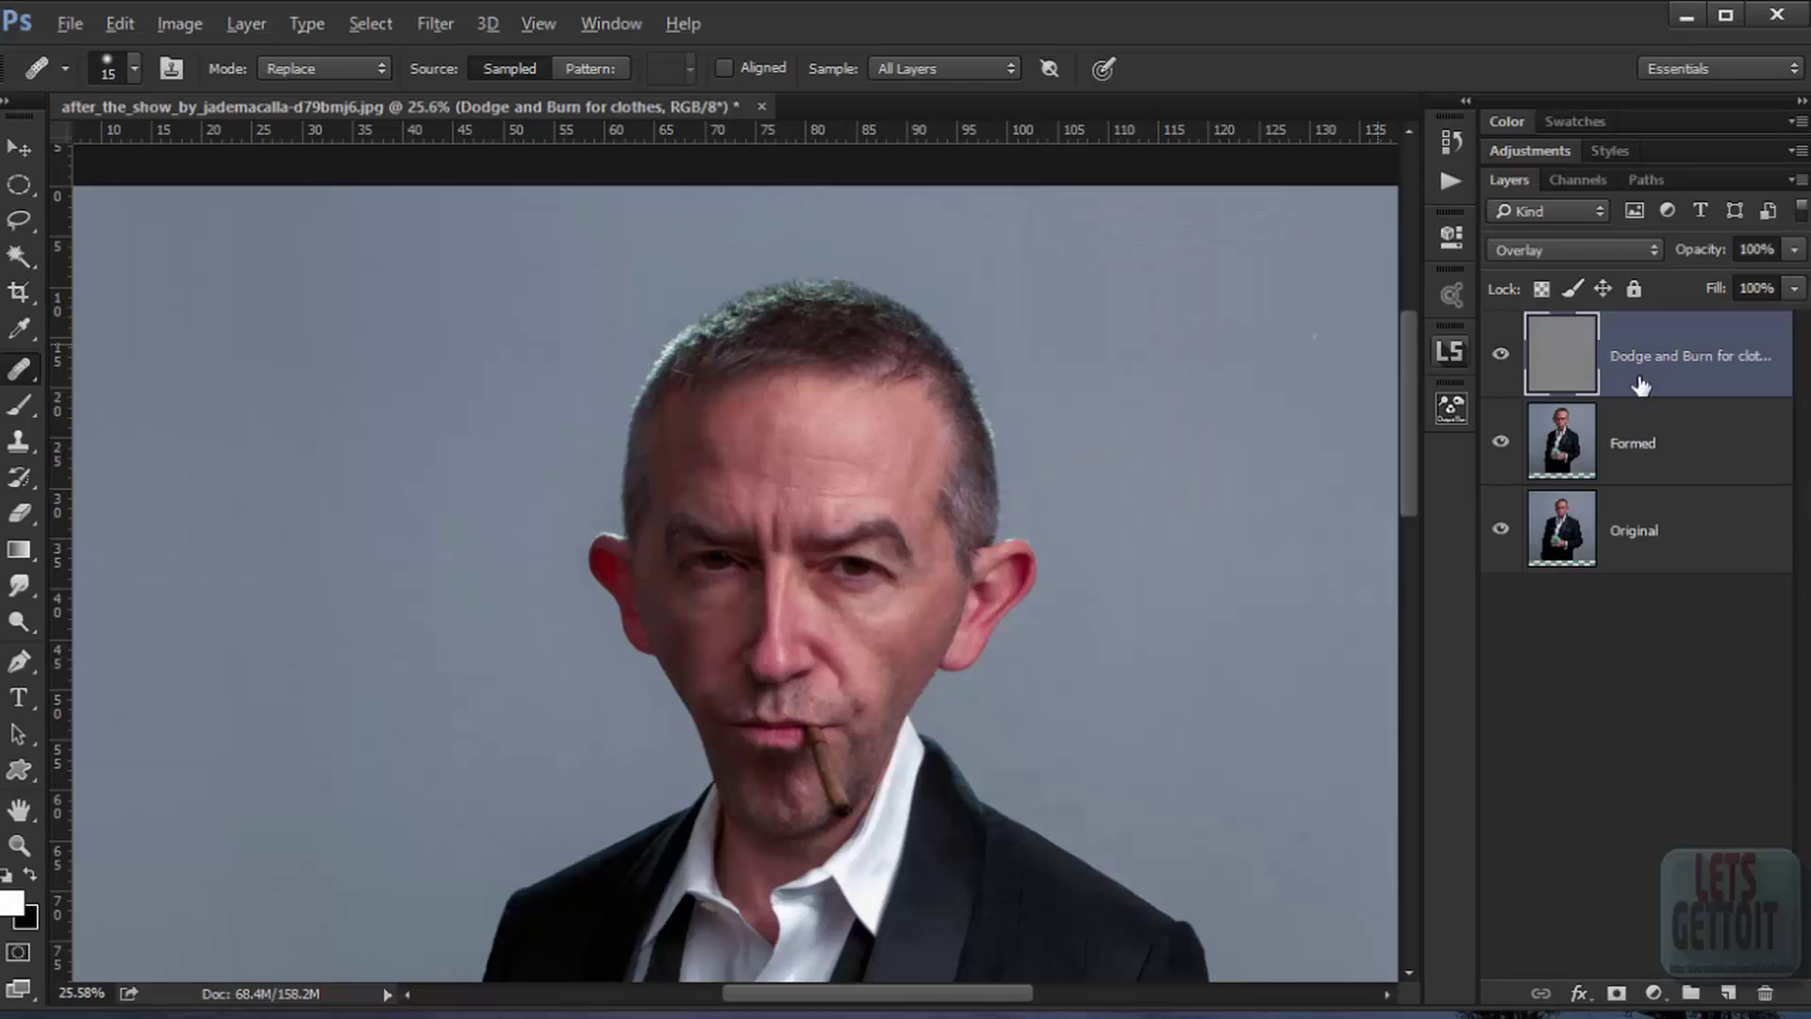
# Step: Switch to the Brush tool, set its opacity to 6%, and check its size and hardness settings
pyautogui.click(23, 405)
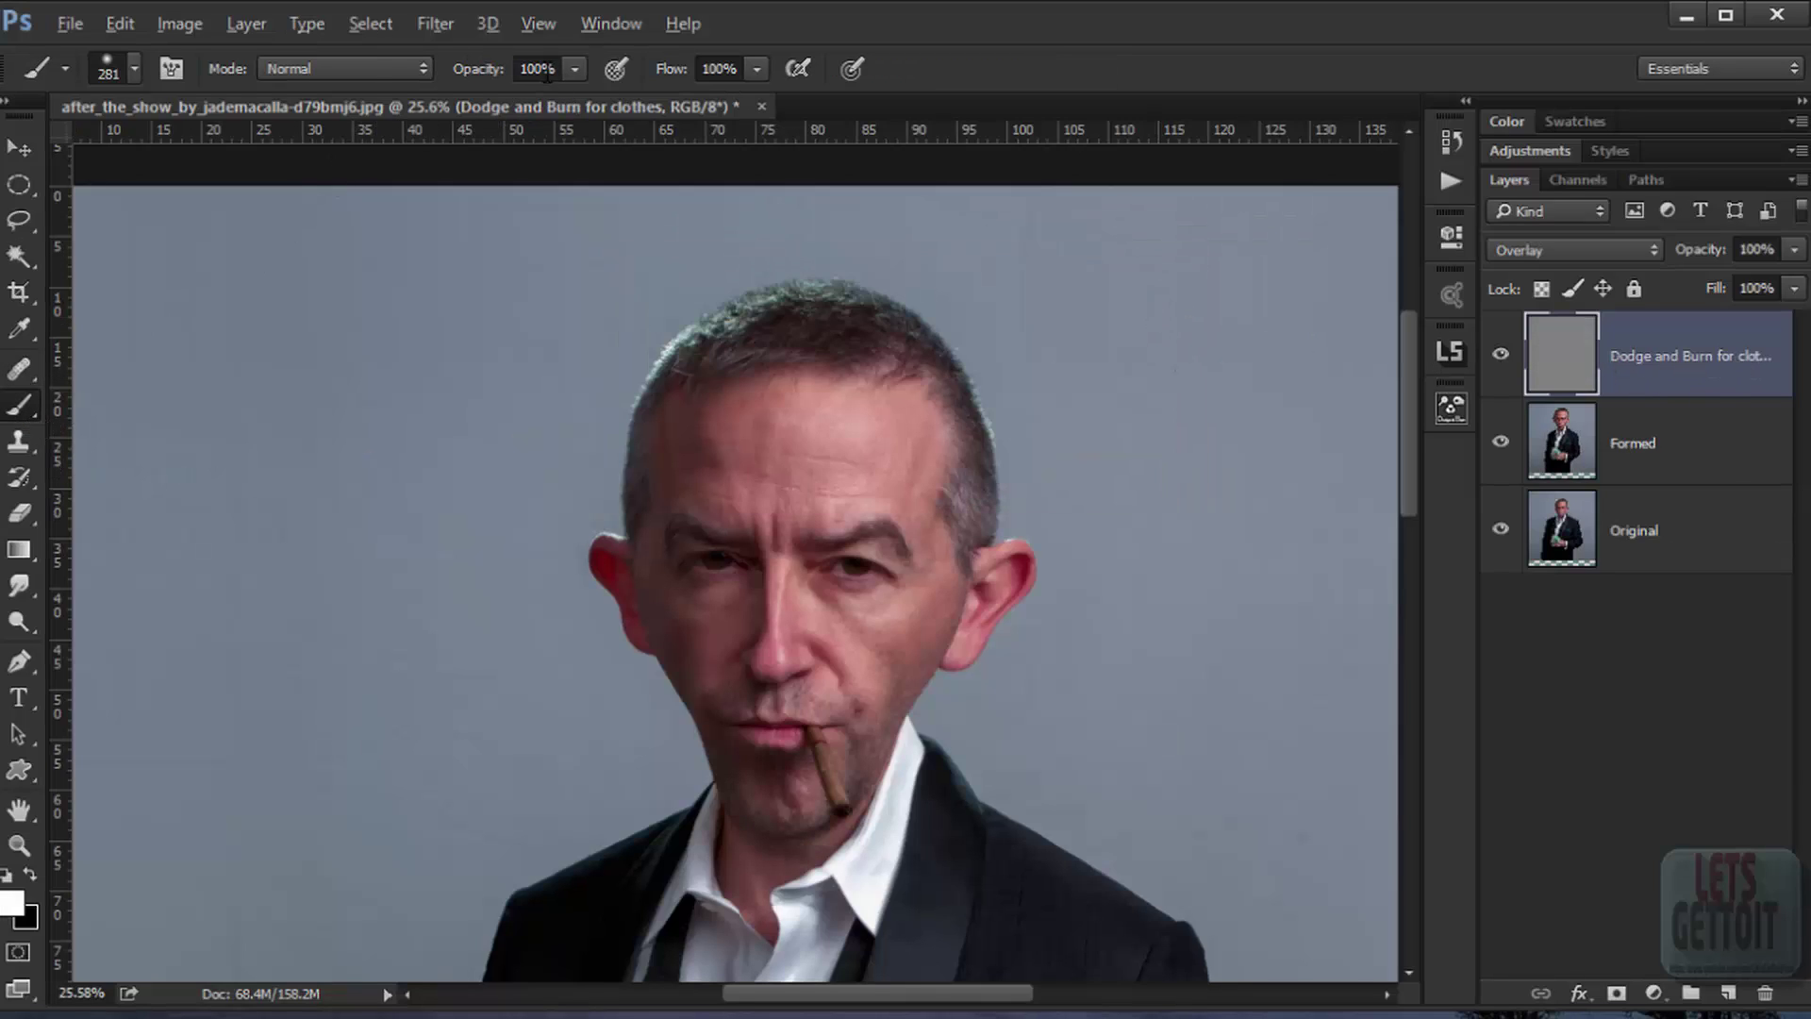
pyautogui.moveTo(545, 73); pyautogui.dragTo(482, 77)
pyautogui.press('Return')
pyautogui.rightClick(1170, 553)
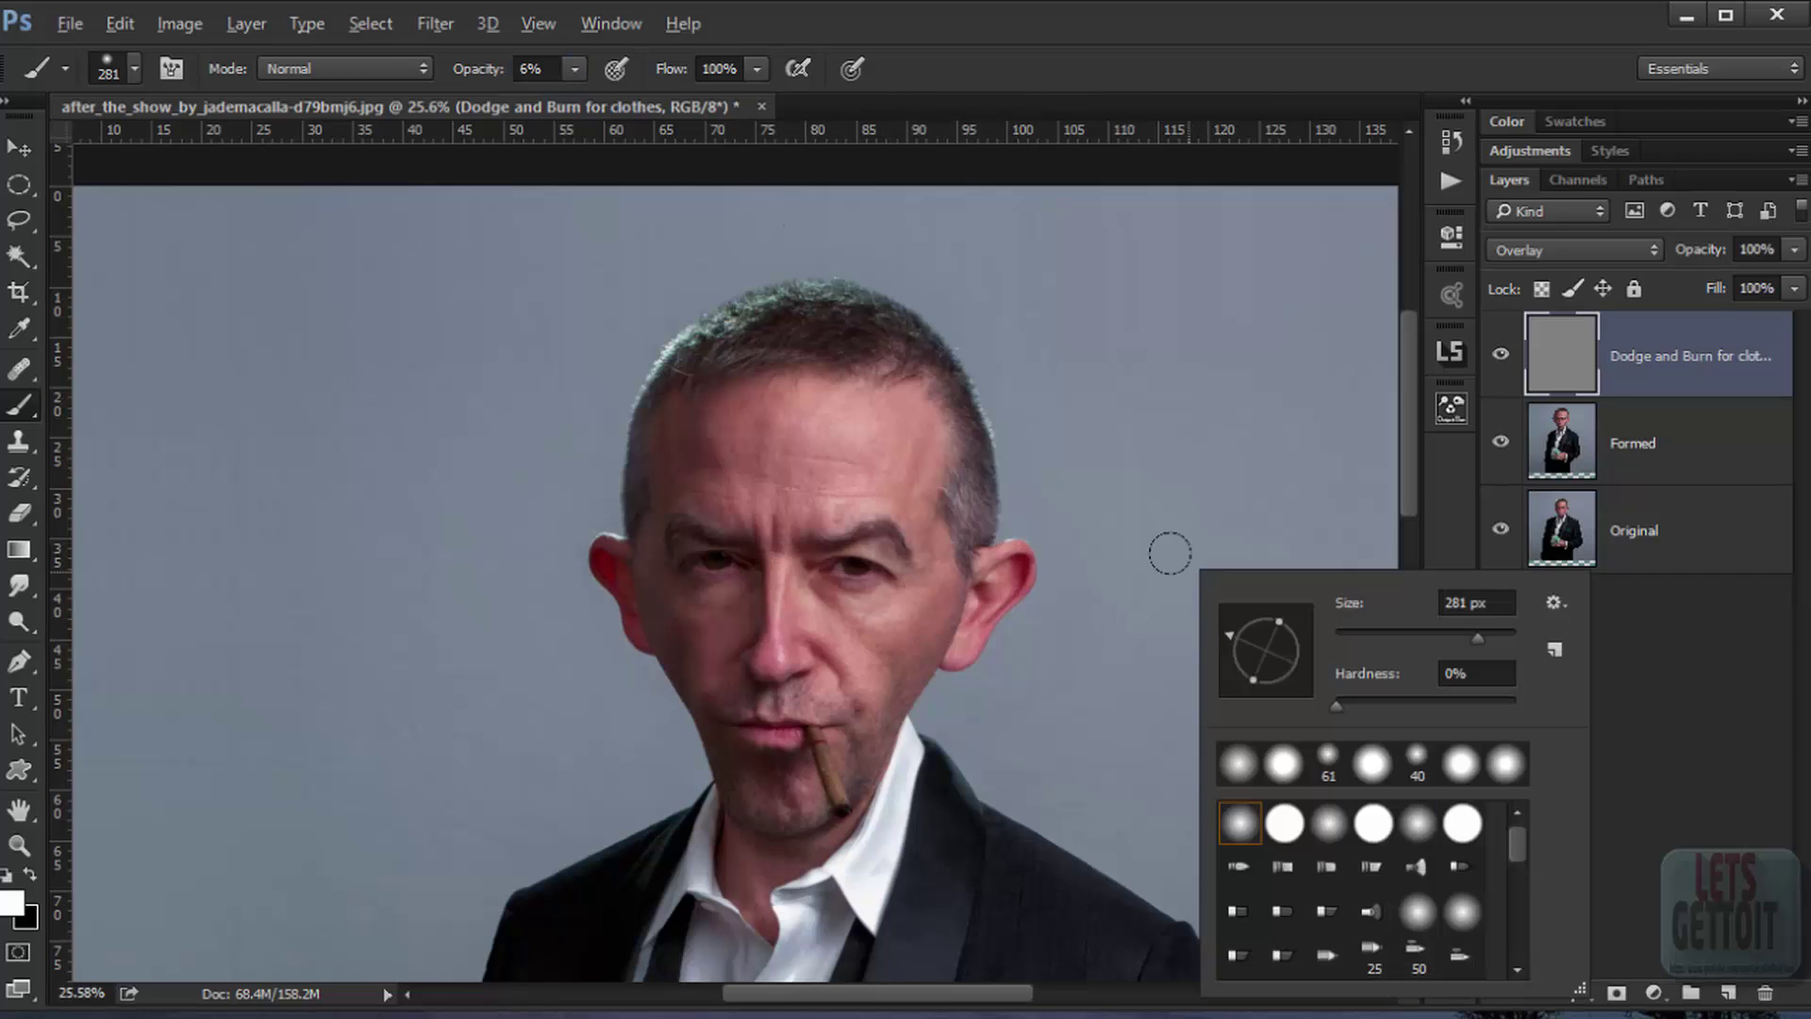
pyautogui.click(1174, 92)
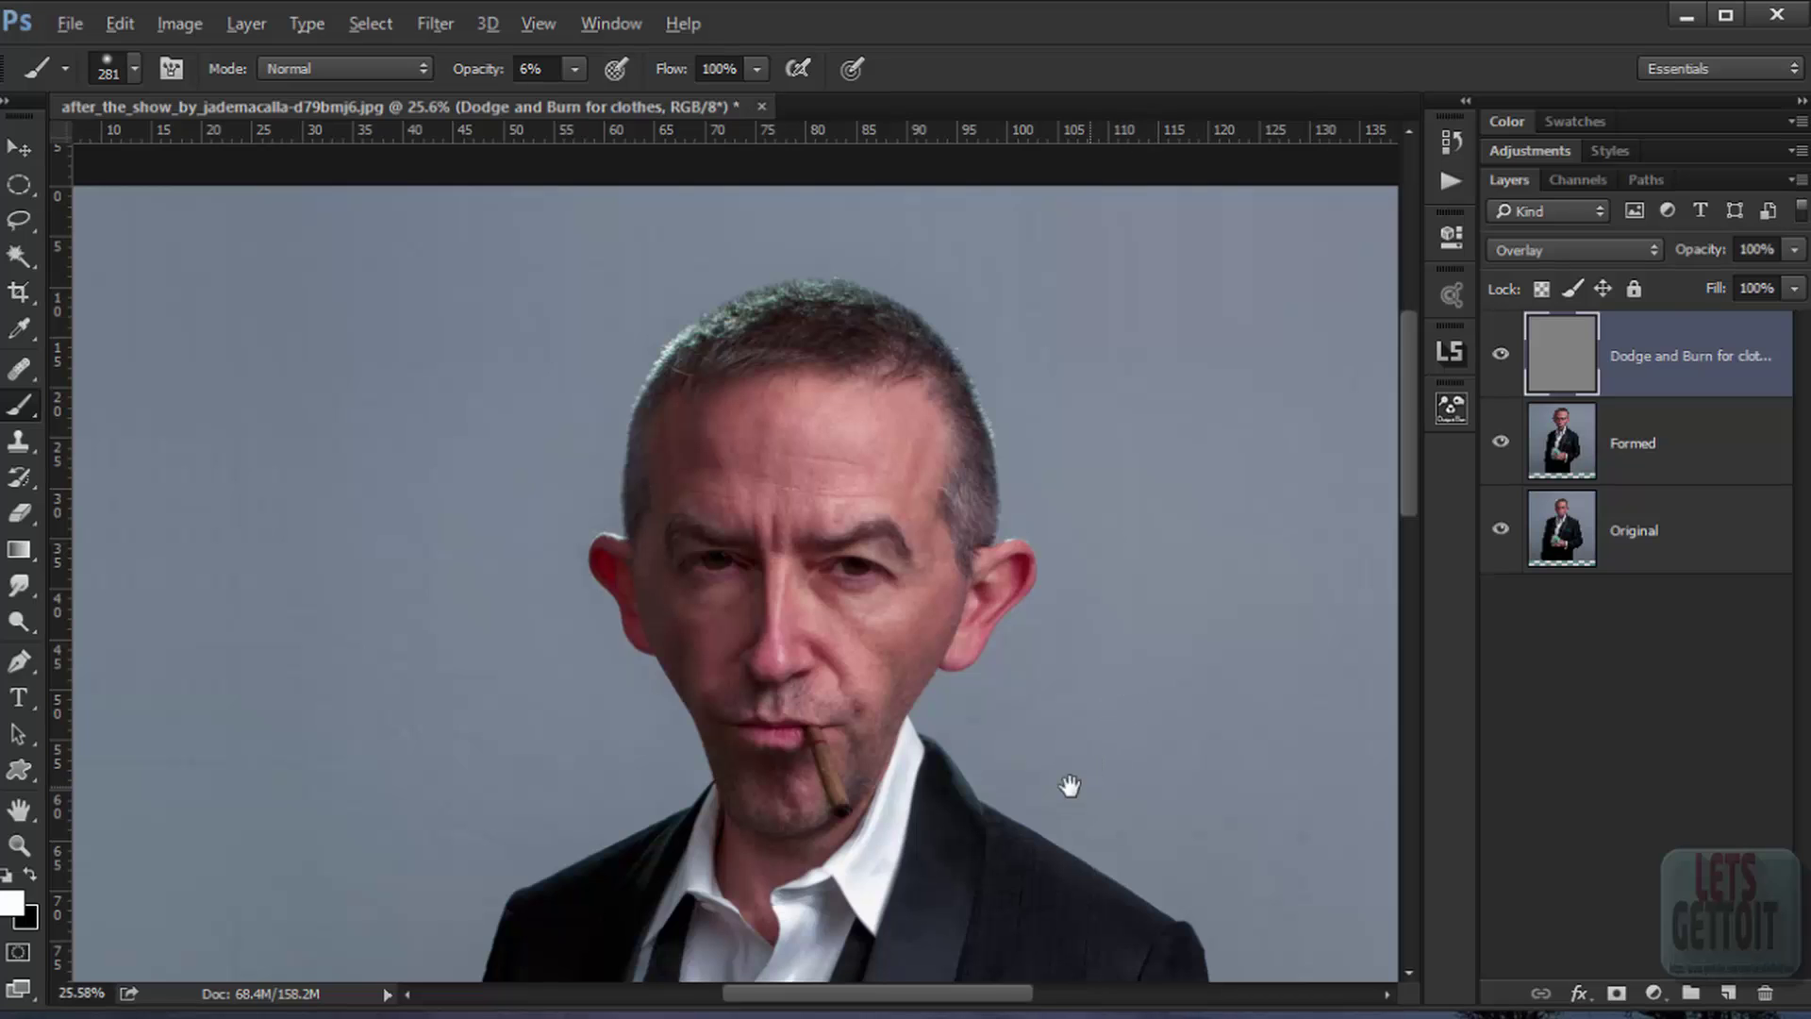
# Step: Reduce the brush to 200 px and brighten the jacket lapel beside the pocket square with white strokes down its length
pyautogui.moveTo(1067, 784); pyautogui.dragTo(982, 524)
pyautogui.scroll(6, 1021, 725)
pyautogui.moveTo(1028, 717); pyautogui.dragTo(937, 538)
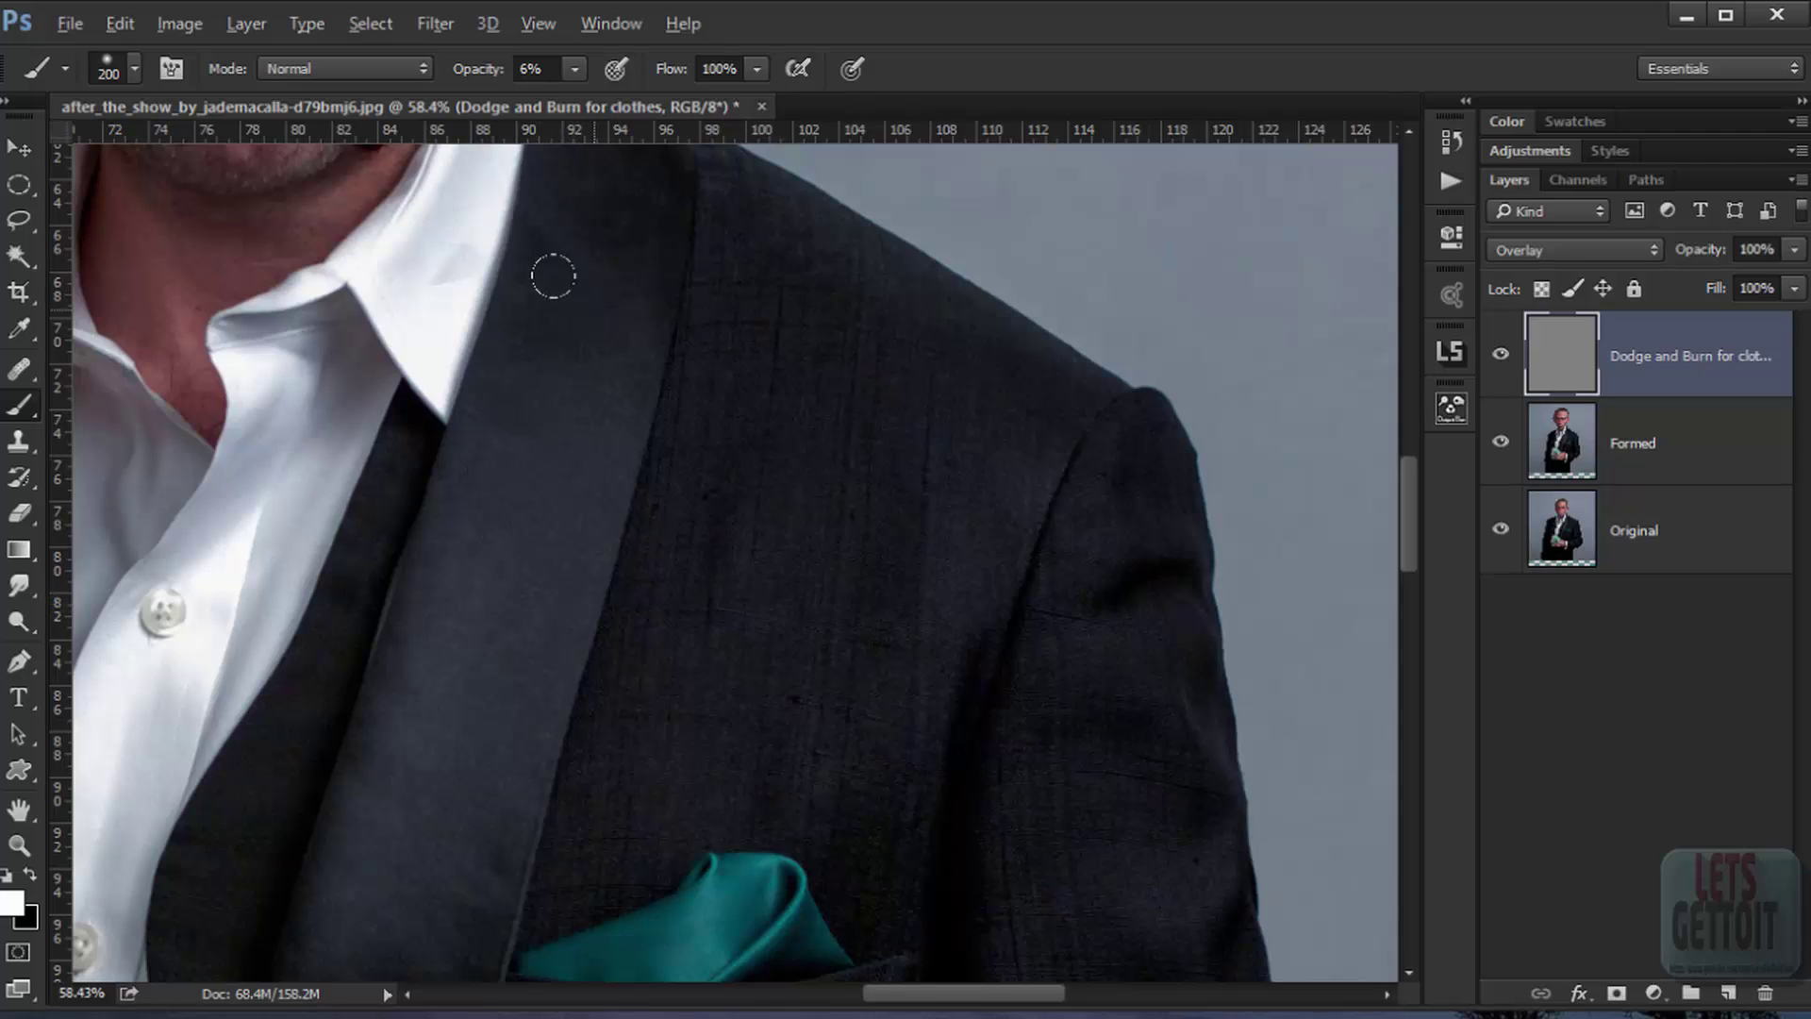
pyautogui.press('[')
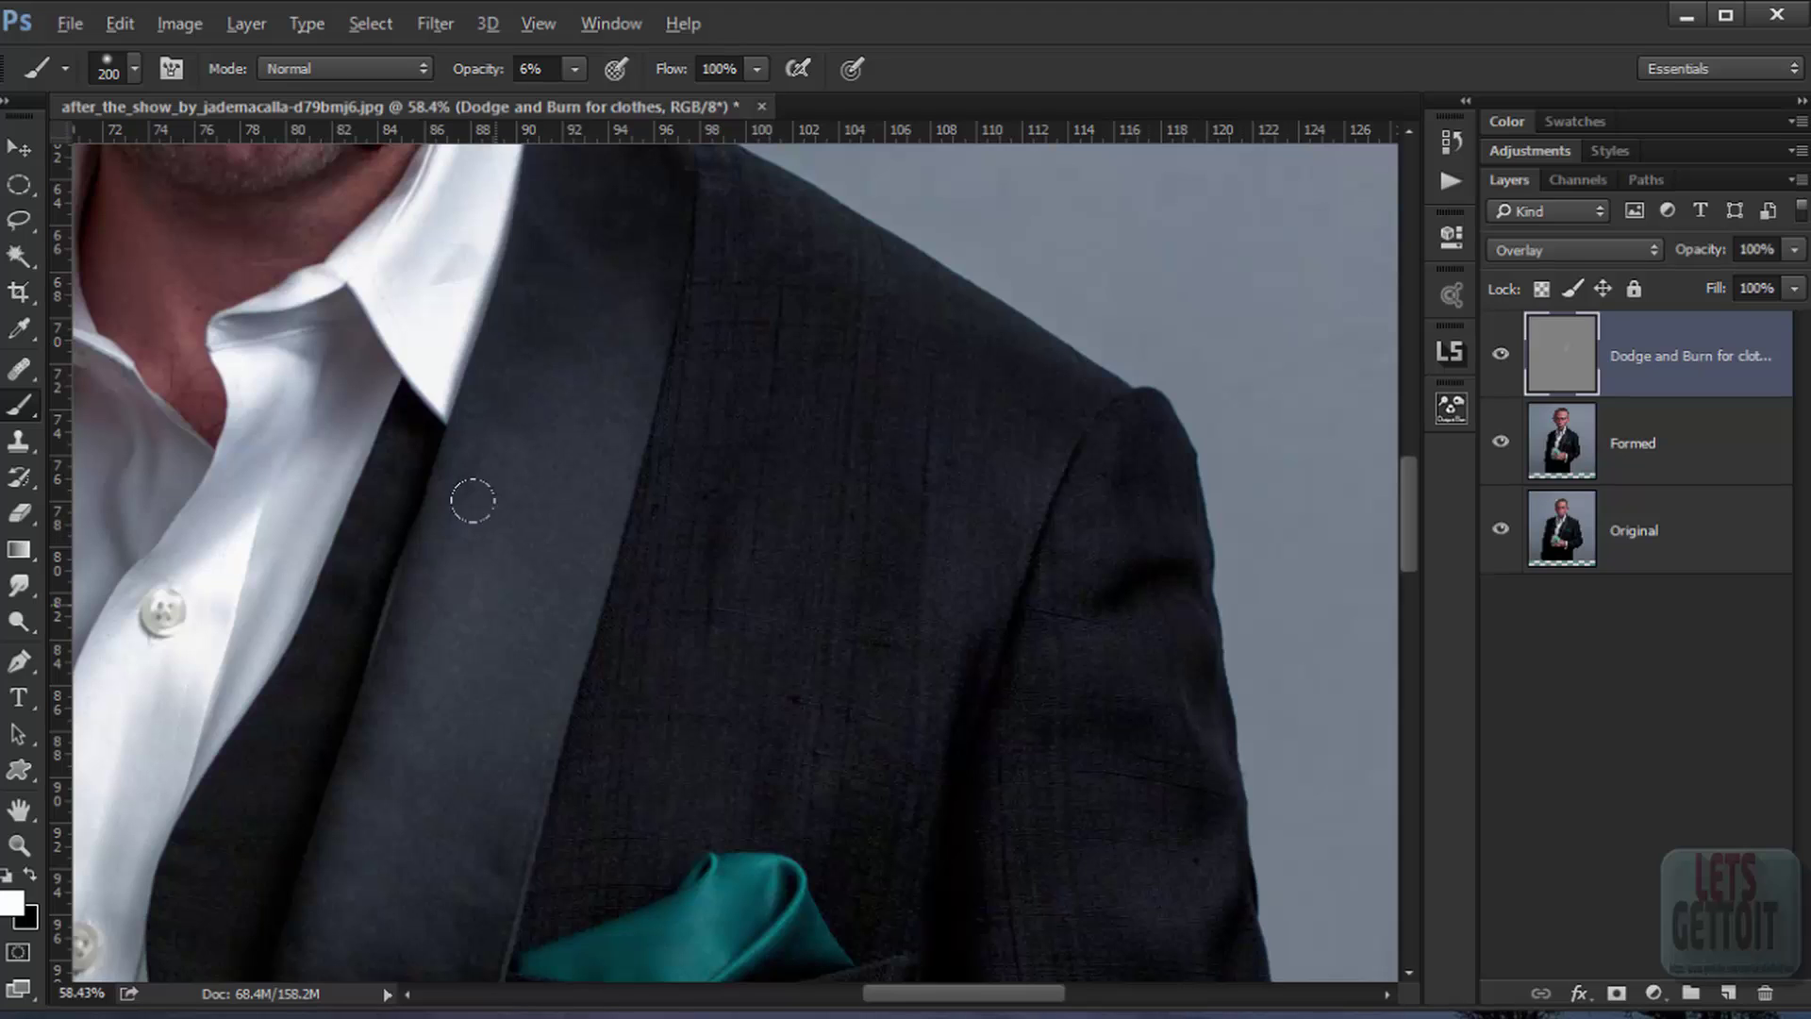
pyautogui.moveTo(473, 500); pyautogui.dragTo(421, 663)
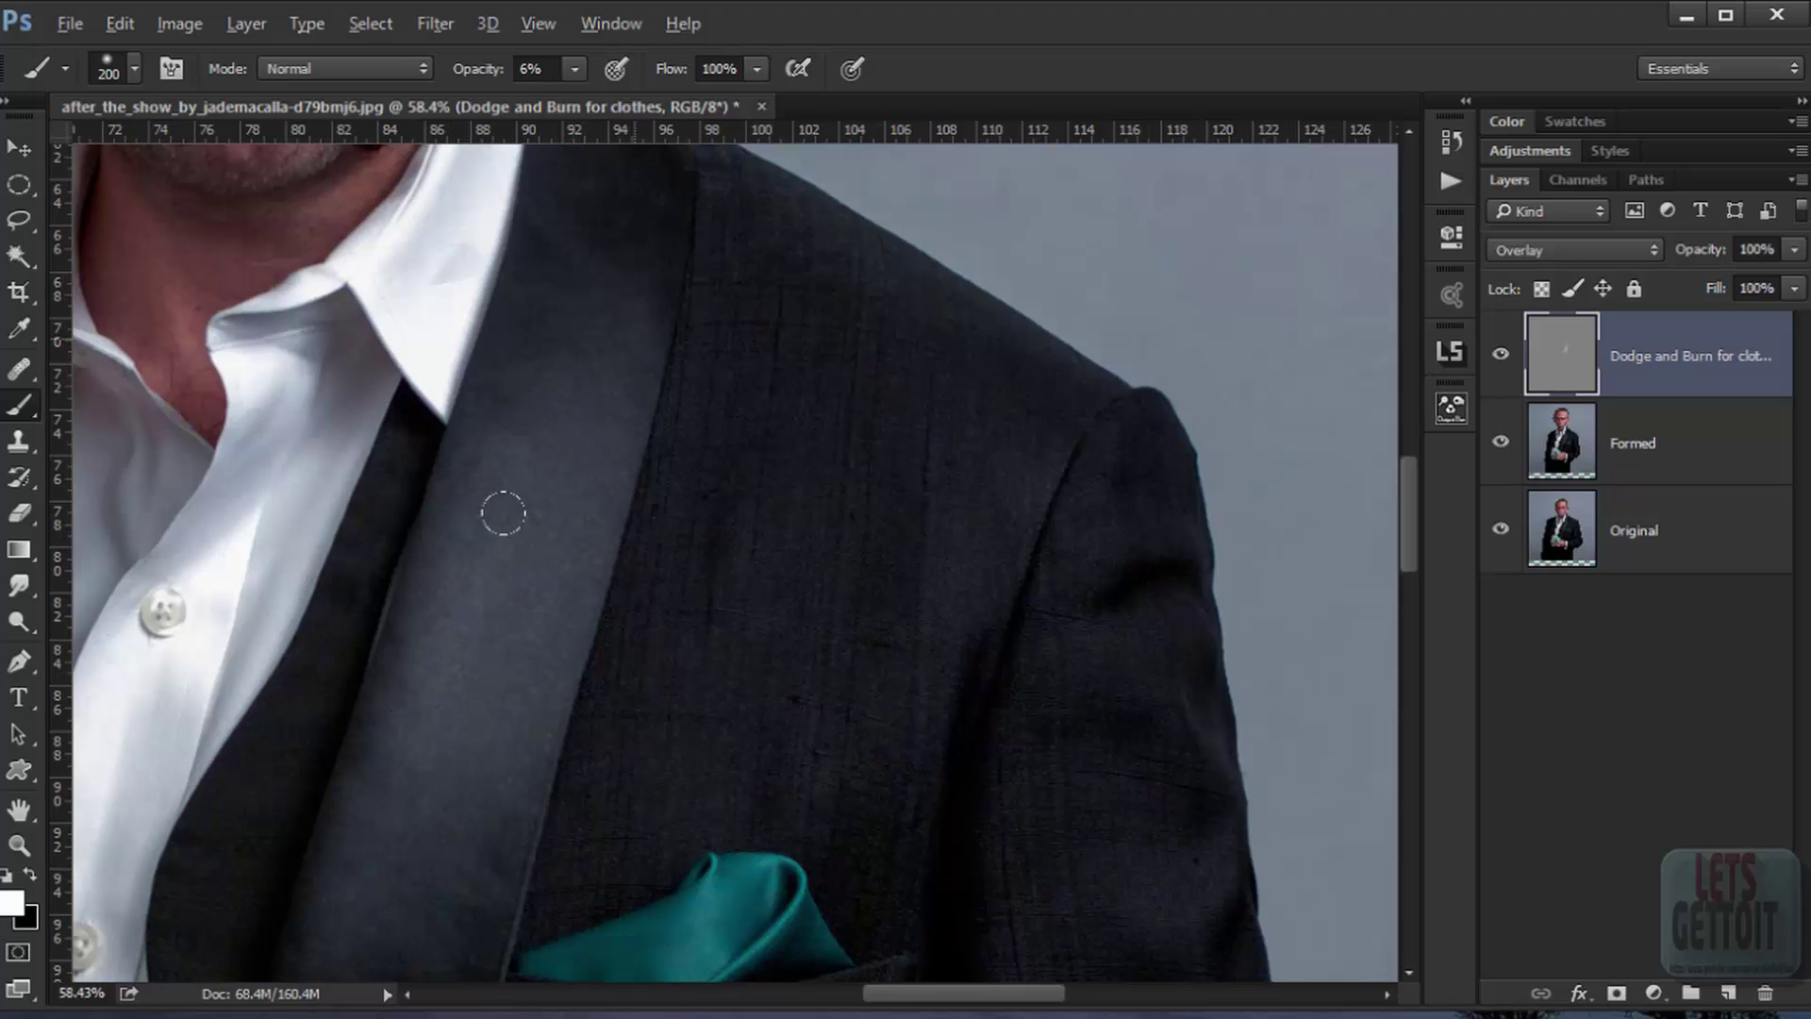
pyautogui.moveTo(503, 514)
pyautogui.mouseDown()
pyautogui.moveTo(574, 545)
pyautogui.moveTo(607, 420)
pyautogui.mouseUp()
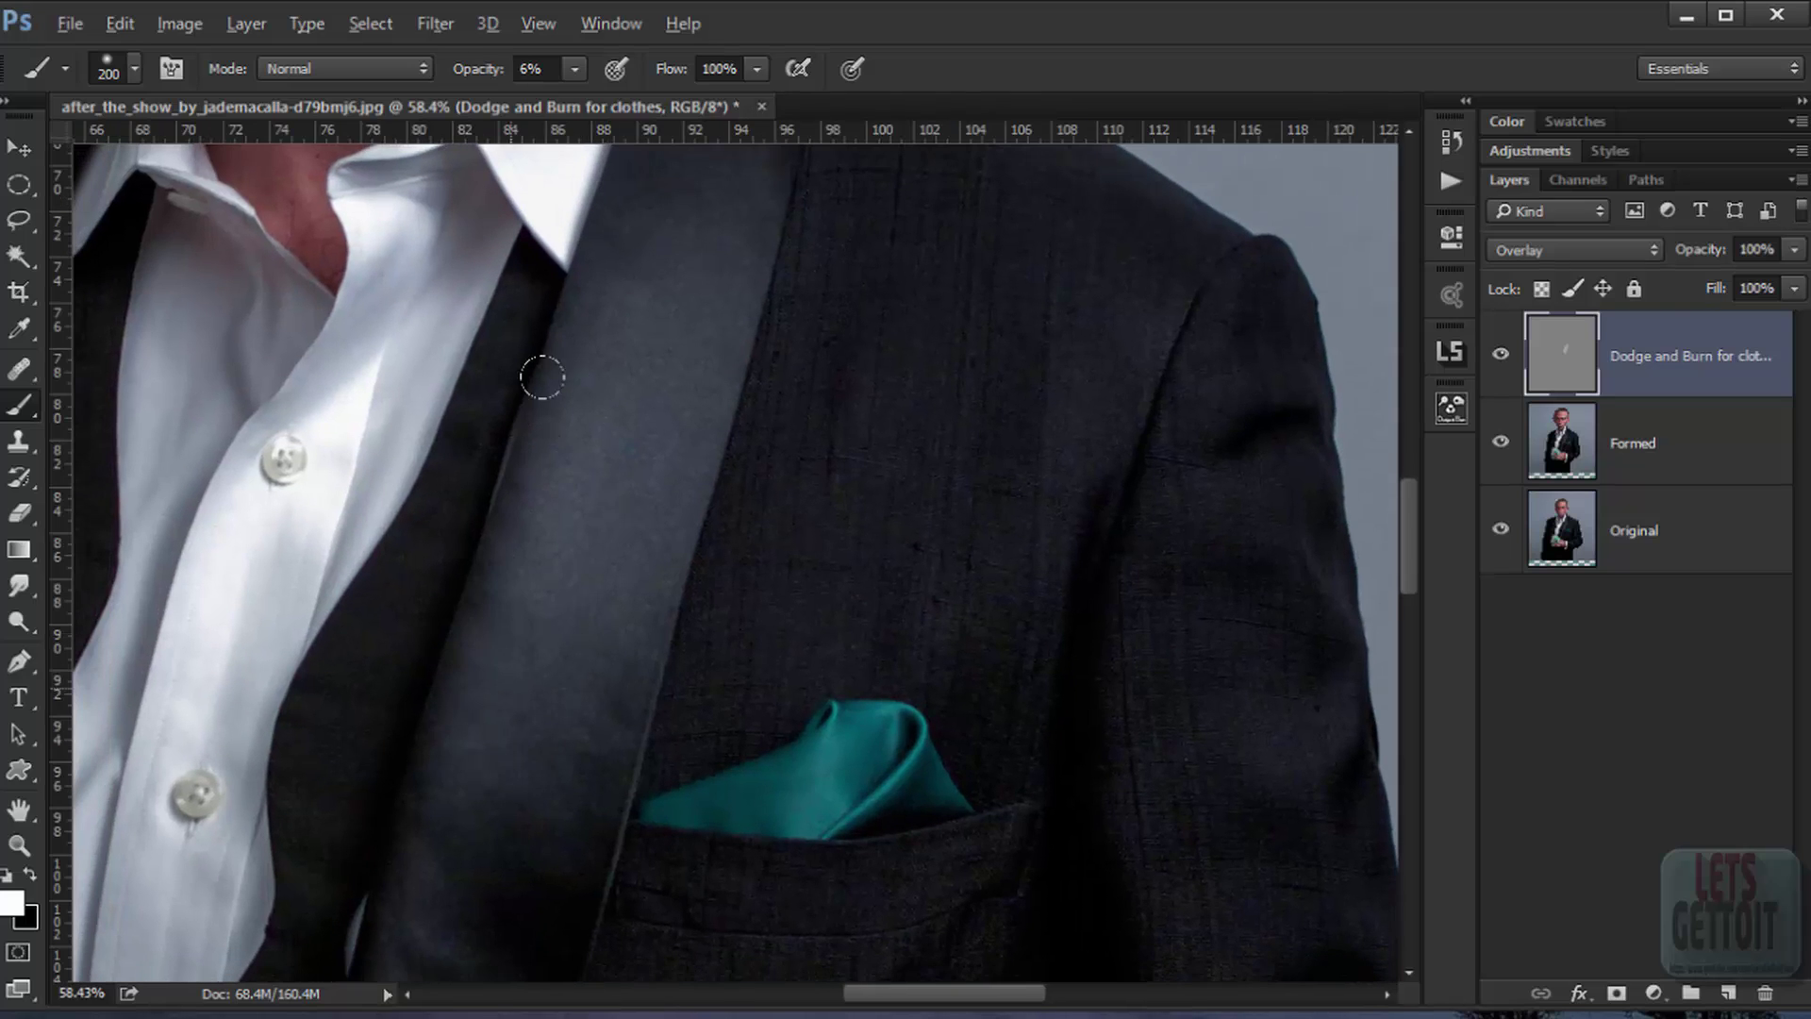
pyautogui.scroll(-3, 707, 428)
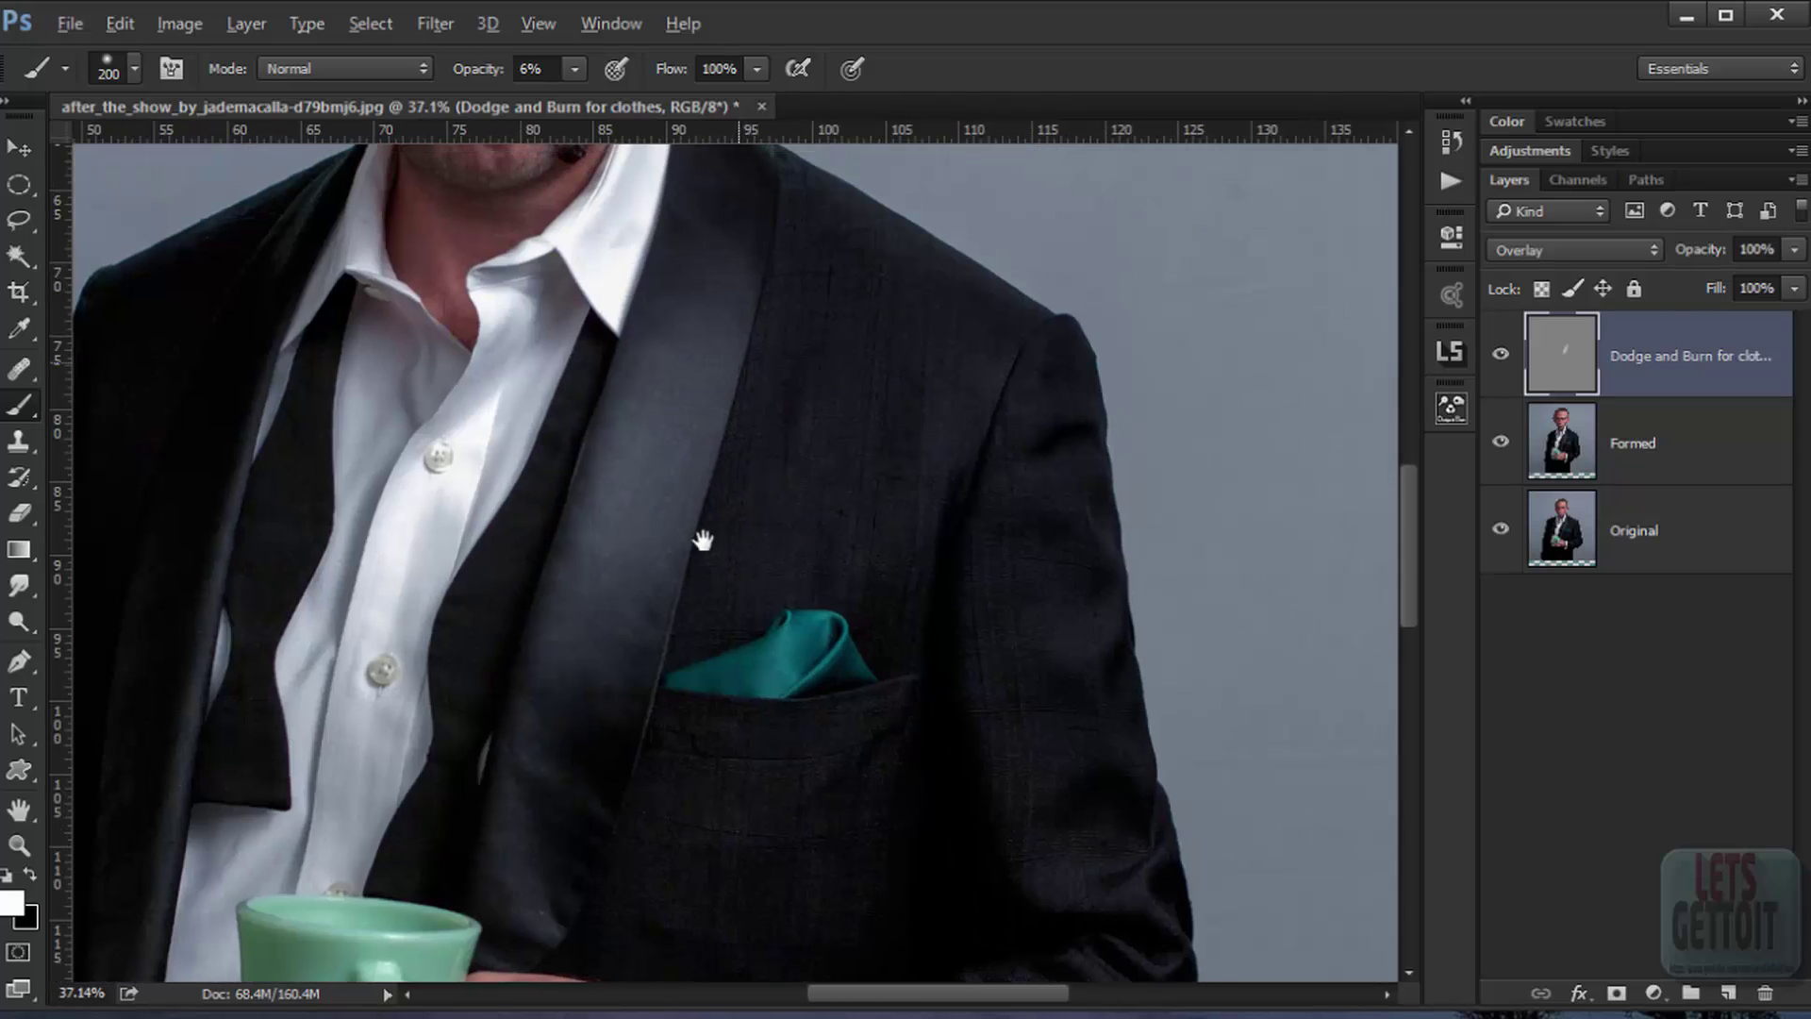
pyautogui.moveTo(703, 542)
pyautogui.mouseDown()
pyautogui.moveTo(679, 708)
pyautogui.moveTo(617, 494)
pyautogui.mouseUp()
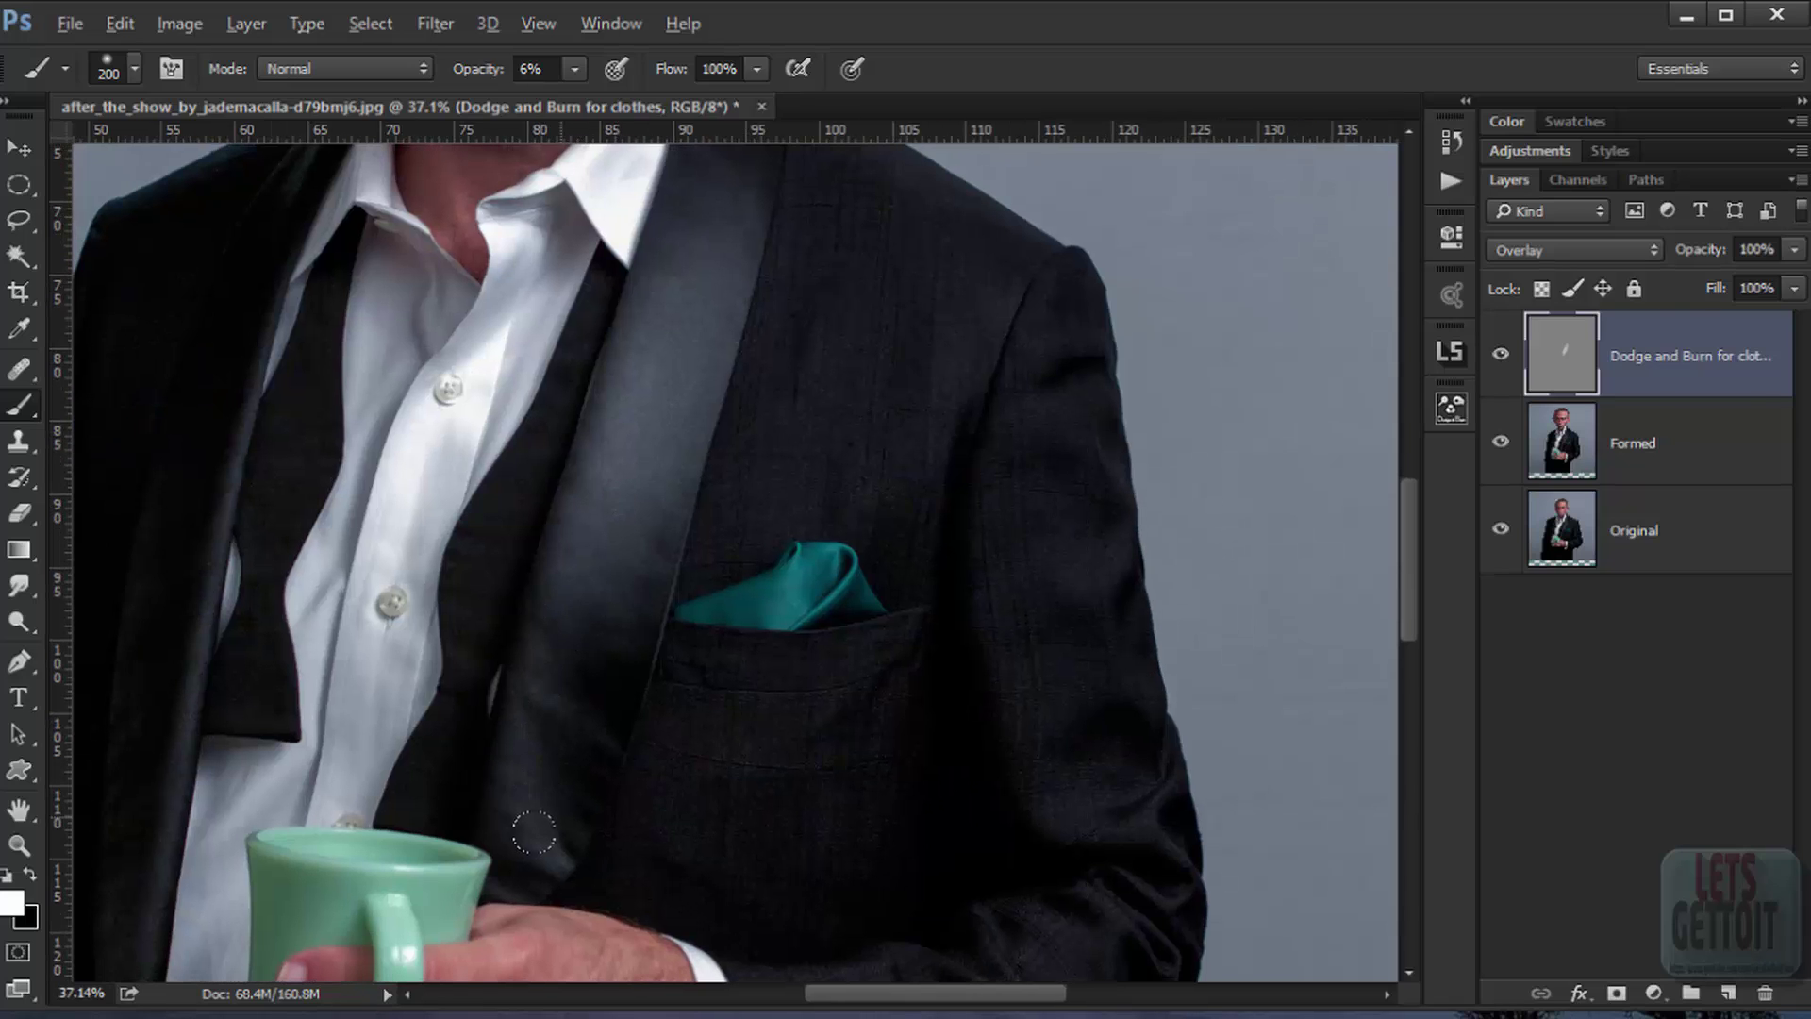
# Step: Brighten the jacket's shoulder and the upper sleeve on the pocket-square side with white strokes, using a 150 px brush
pyautogui.moveTo(991, 327); pyautogui.dragTo(907, 530)
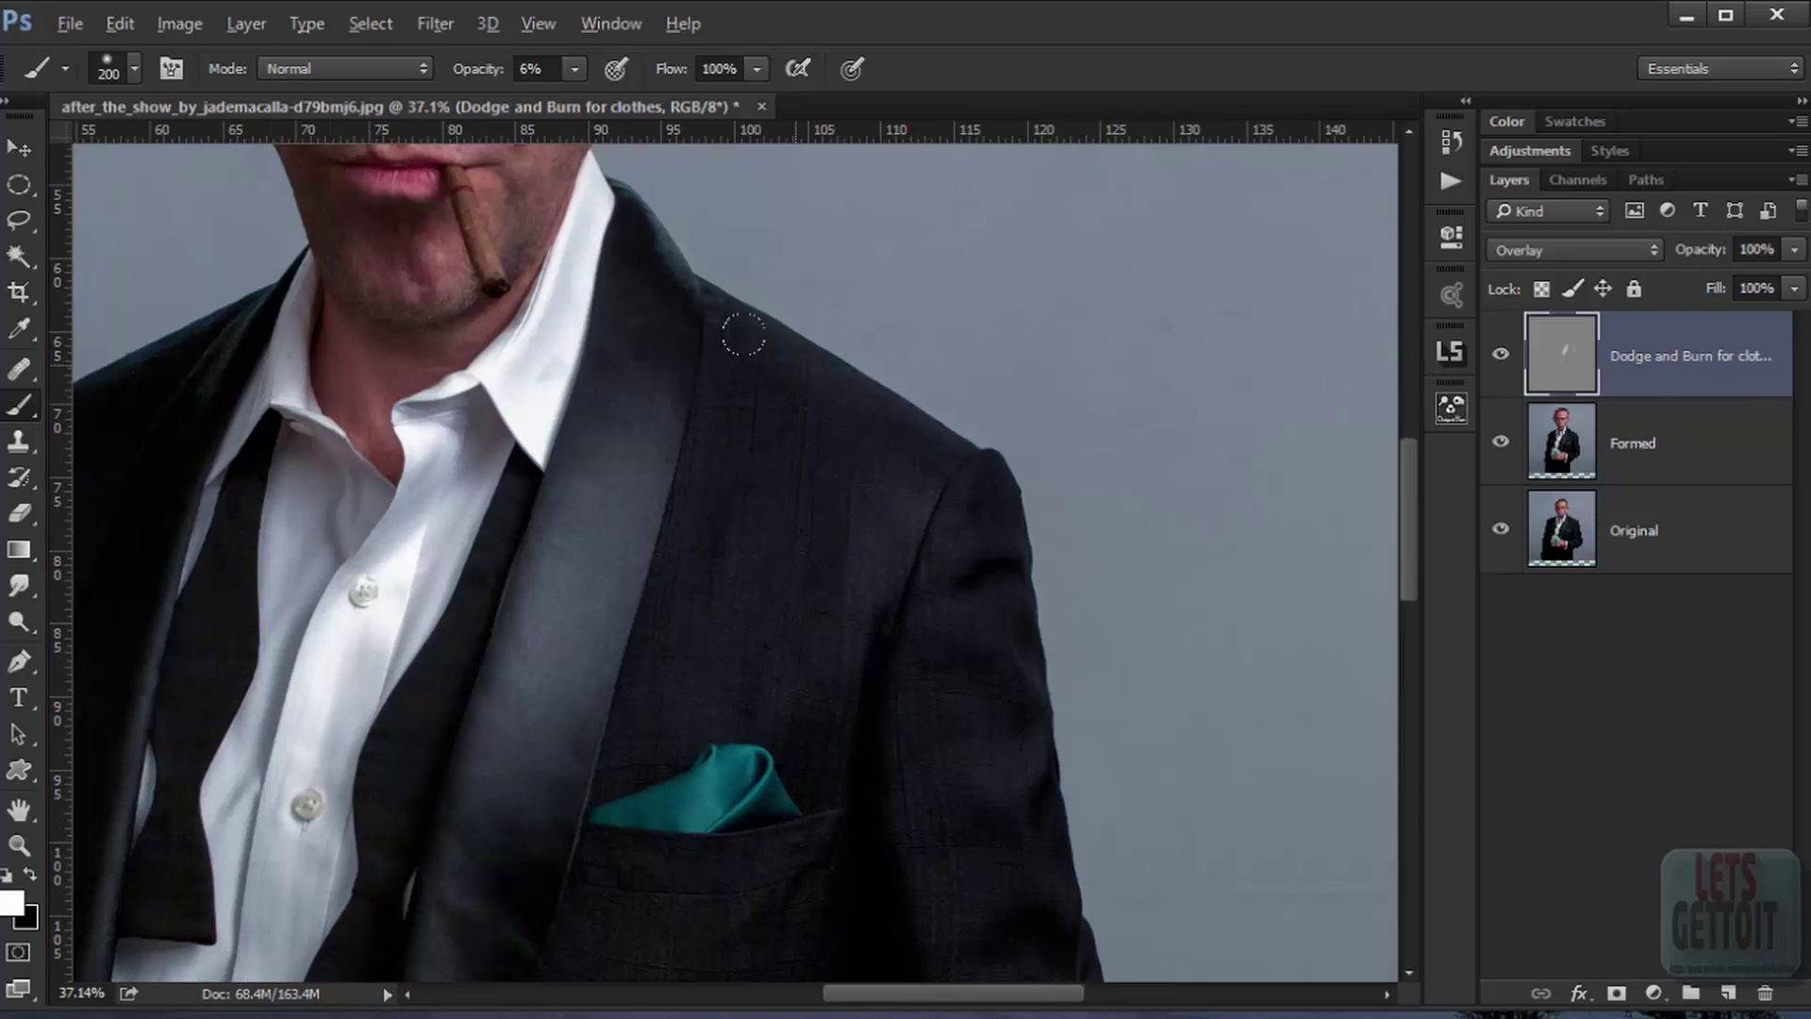
pyautogui.moveTo(993, 714); pyautogui.dragTo(823, 535)
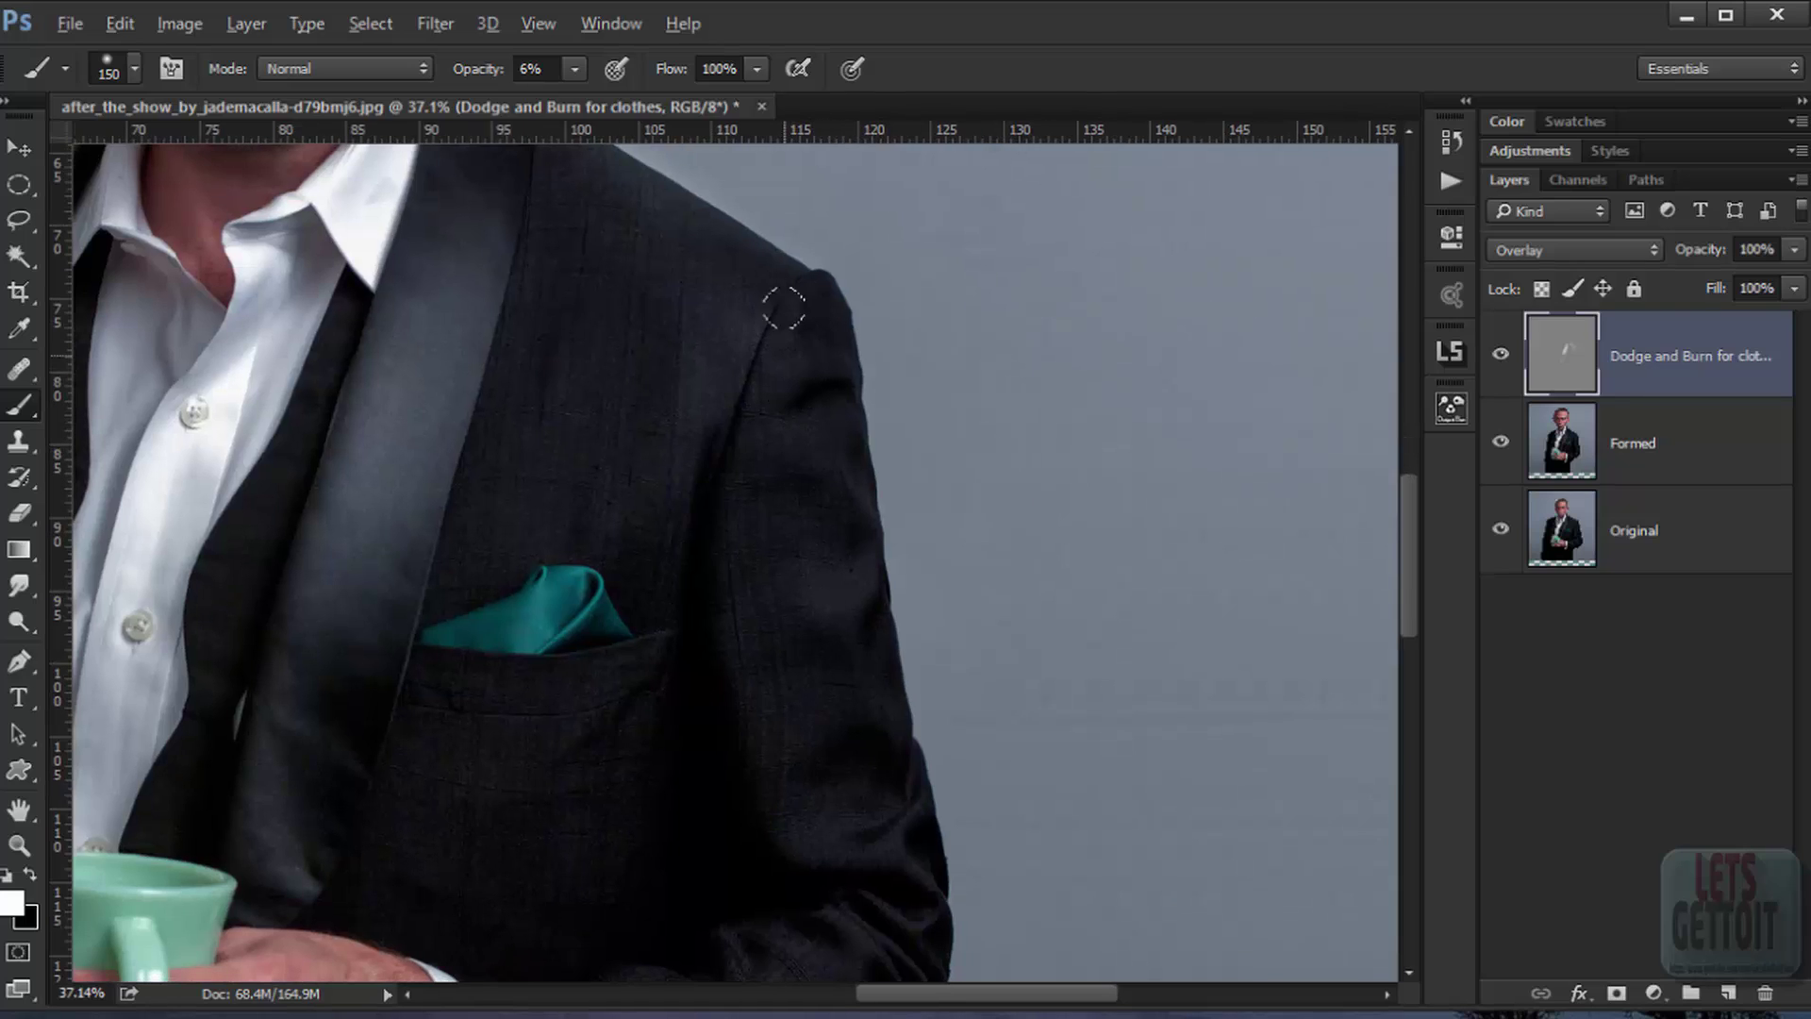
pyautogui.moveTo(773, 813); pyautogui.dragTo(791, 534)
# Step: Enlarge the brush to 300 px and brighten the bent sleeve and the jacket front around the breast pocket
pyautogui.press(']')
pyautogui.press(']')
pyautogui.press(']')
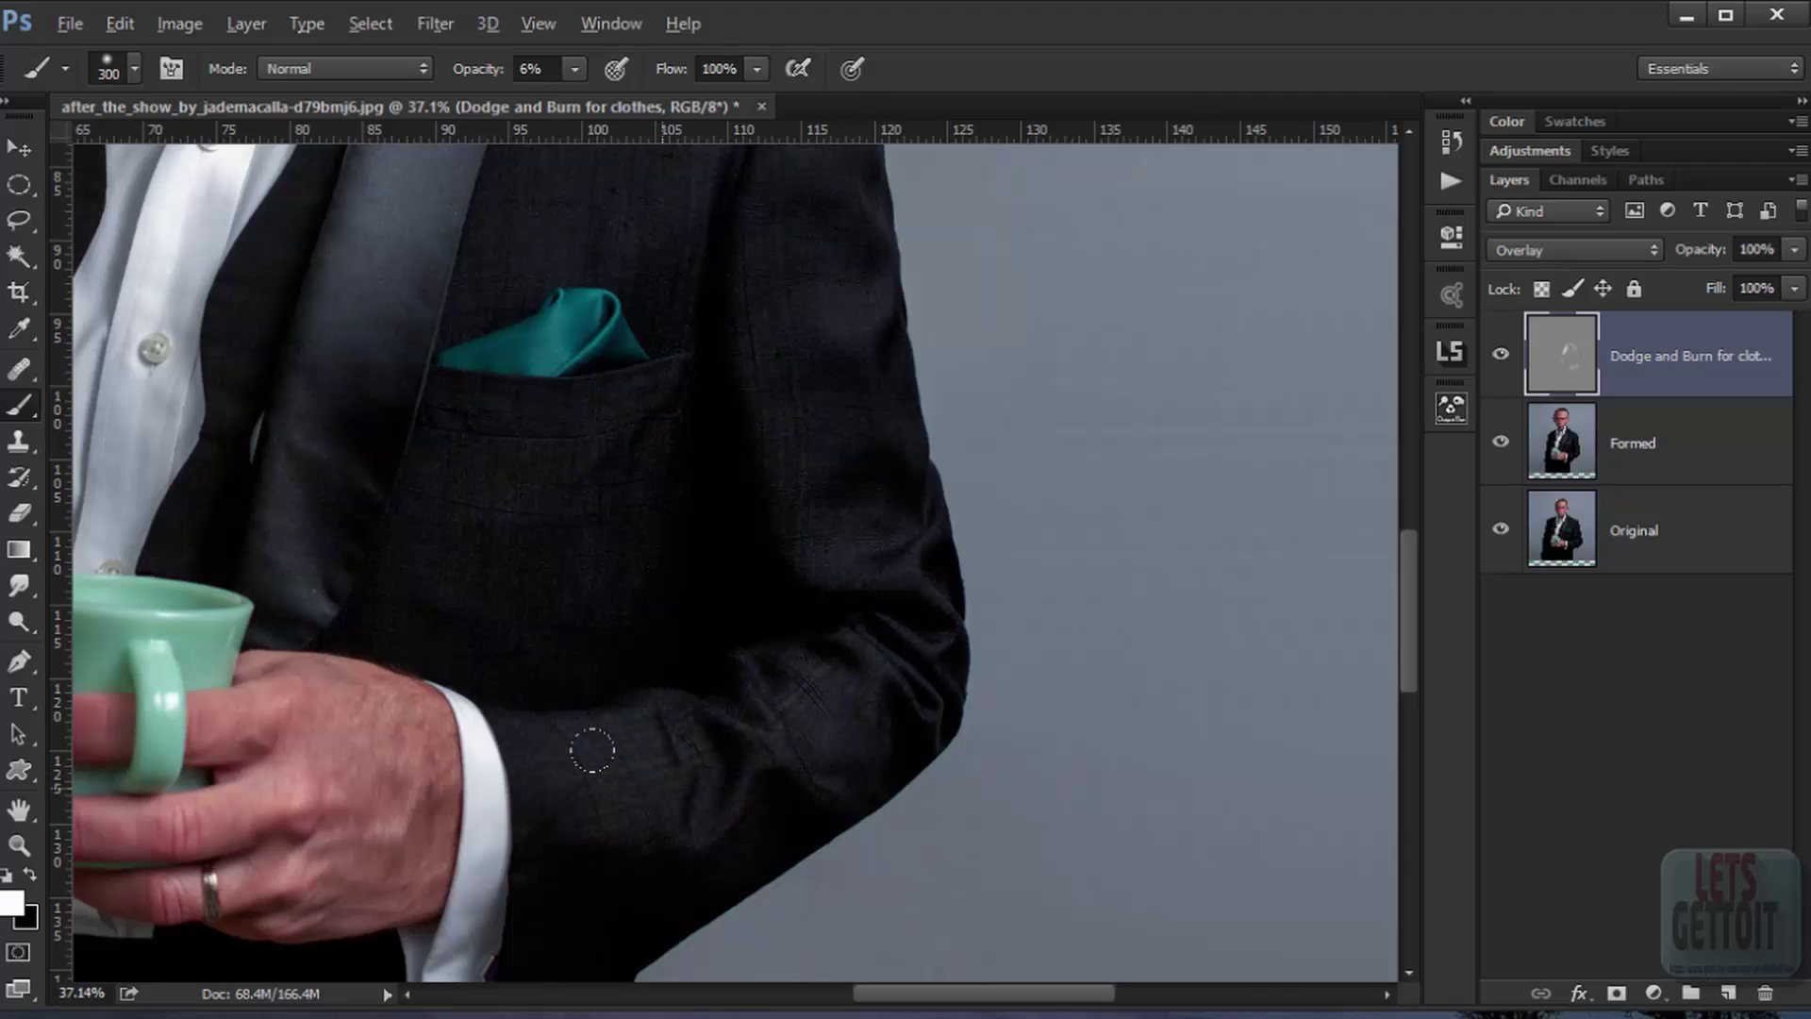
pyautogui.hscroll(-2, 614, 477)
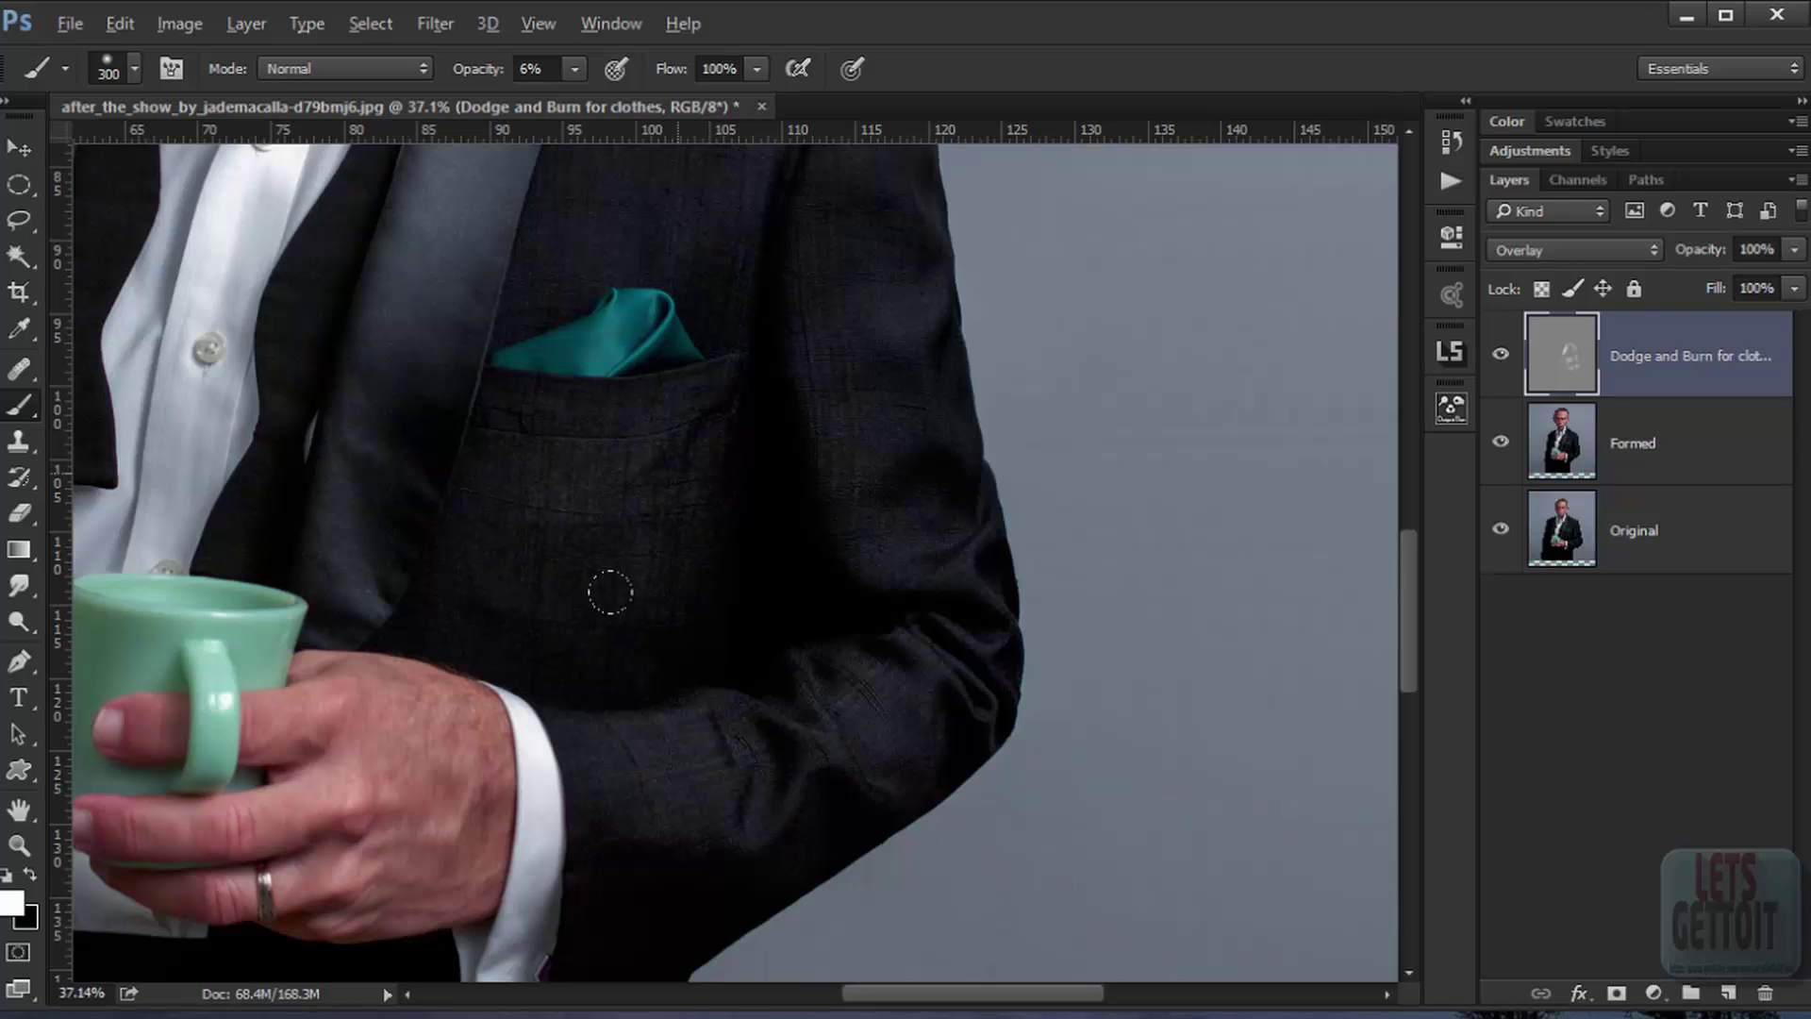
pyautogui.scroll(-11, 556, 500)
pyautogui.scroll(10, 661, 357)
pyautogui.moveTo(652, 389); pyautogui.dragTo(652, 496)
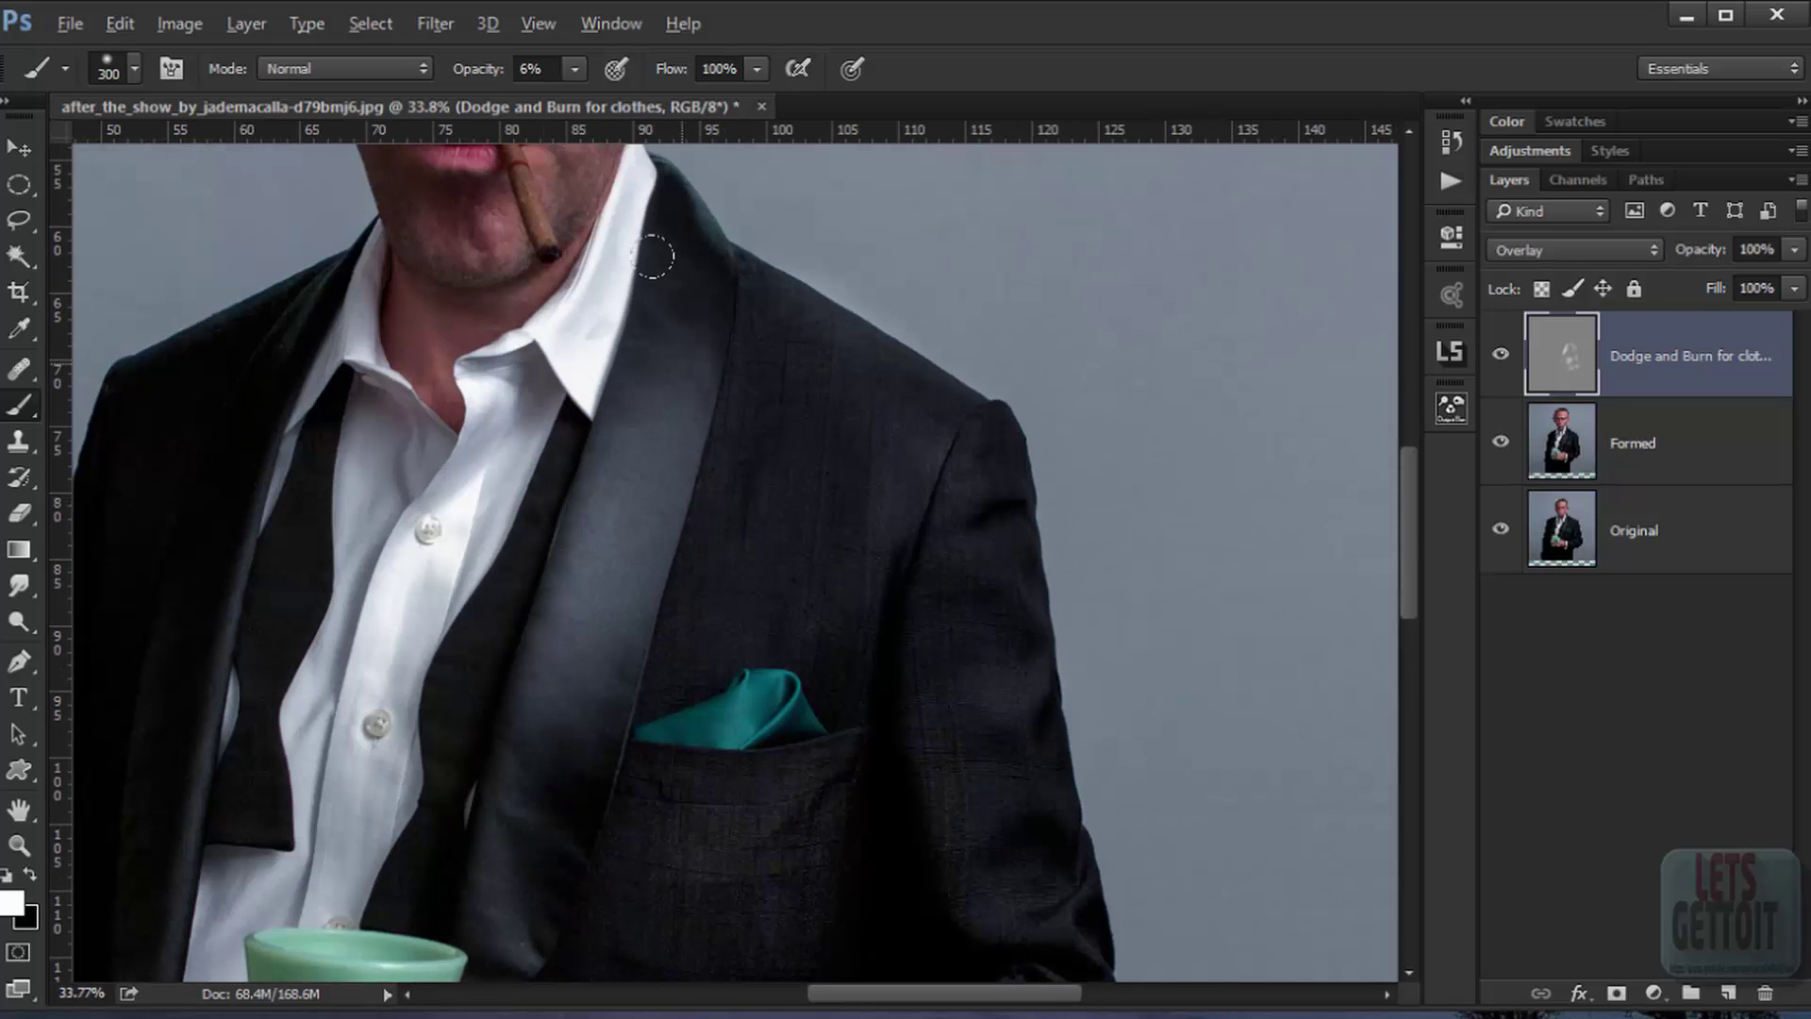
# Step: Reduce the brush to 150 px and brighten the lower part of the lapel above the hand
pyautogui.moveTo(653, 255); pyautogui.dragTo(707, 152)
pyautogui.press('[')
pyautogui.press('[')
pyautogui.press('[')
pyautogui.press('[')
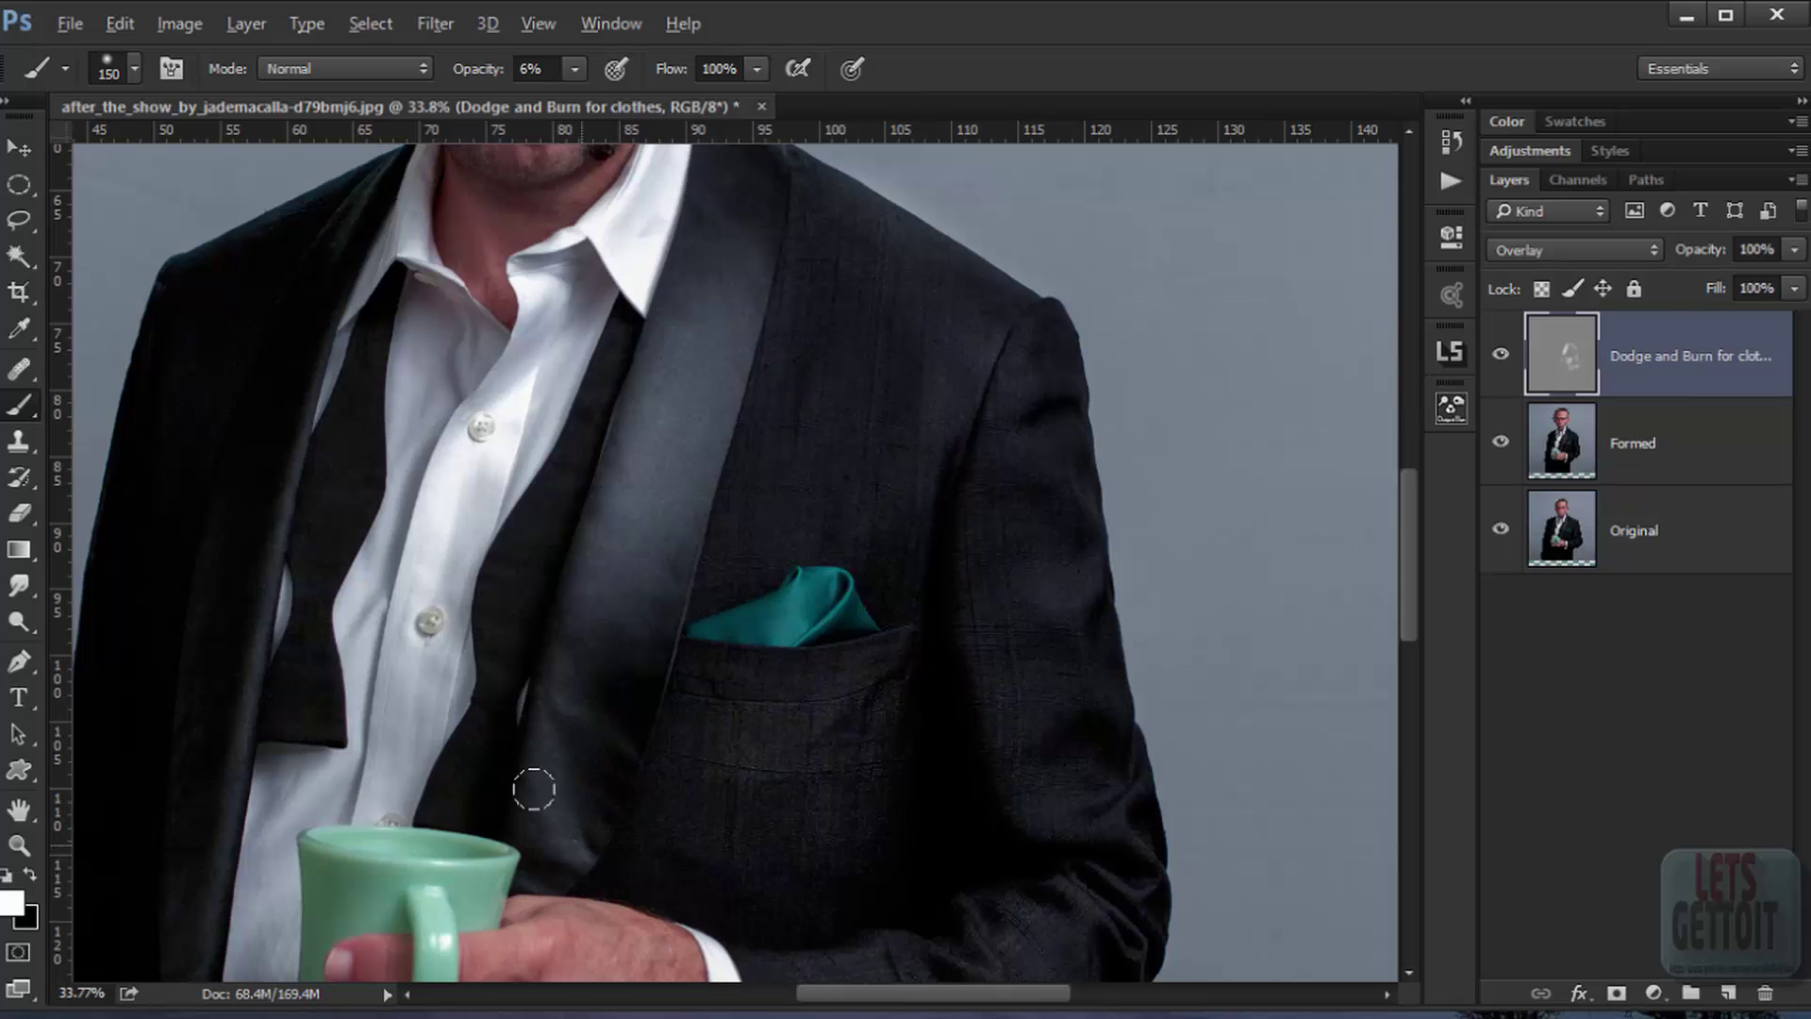
# Step: Brighten the mug's handle with a 100 px brush and its rim with a 45 px brush
pyautogui.press('[')
pyautogui.scroll(4, 451, 886)
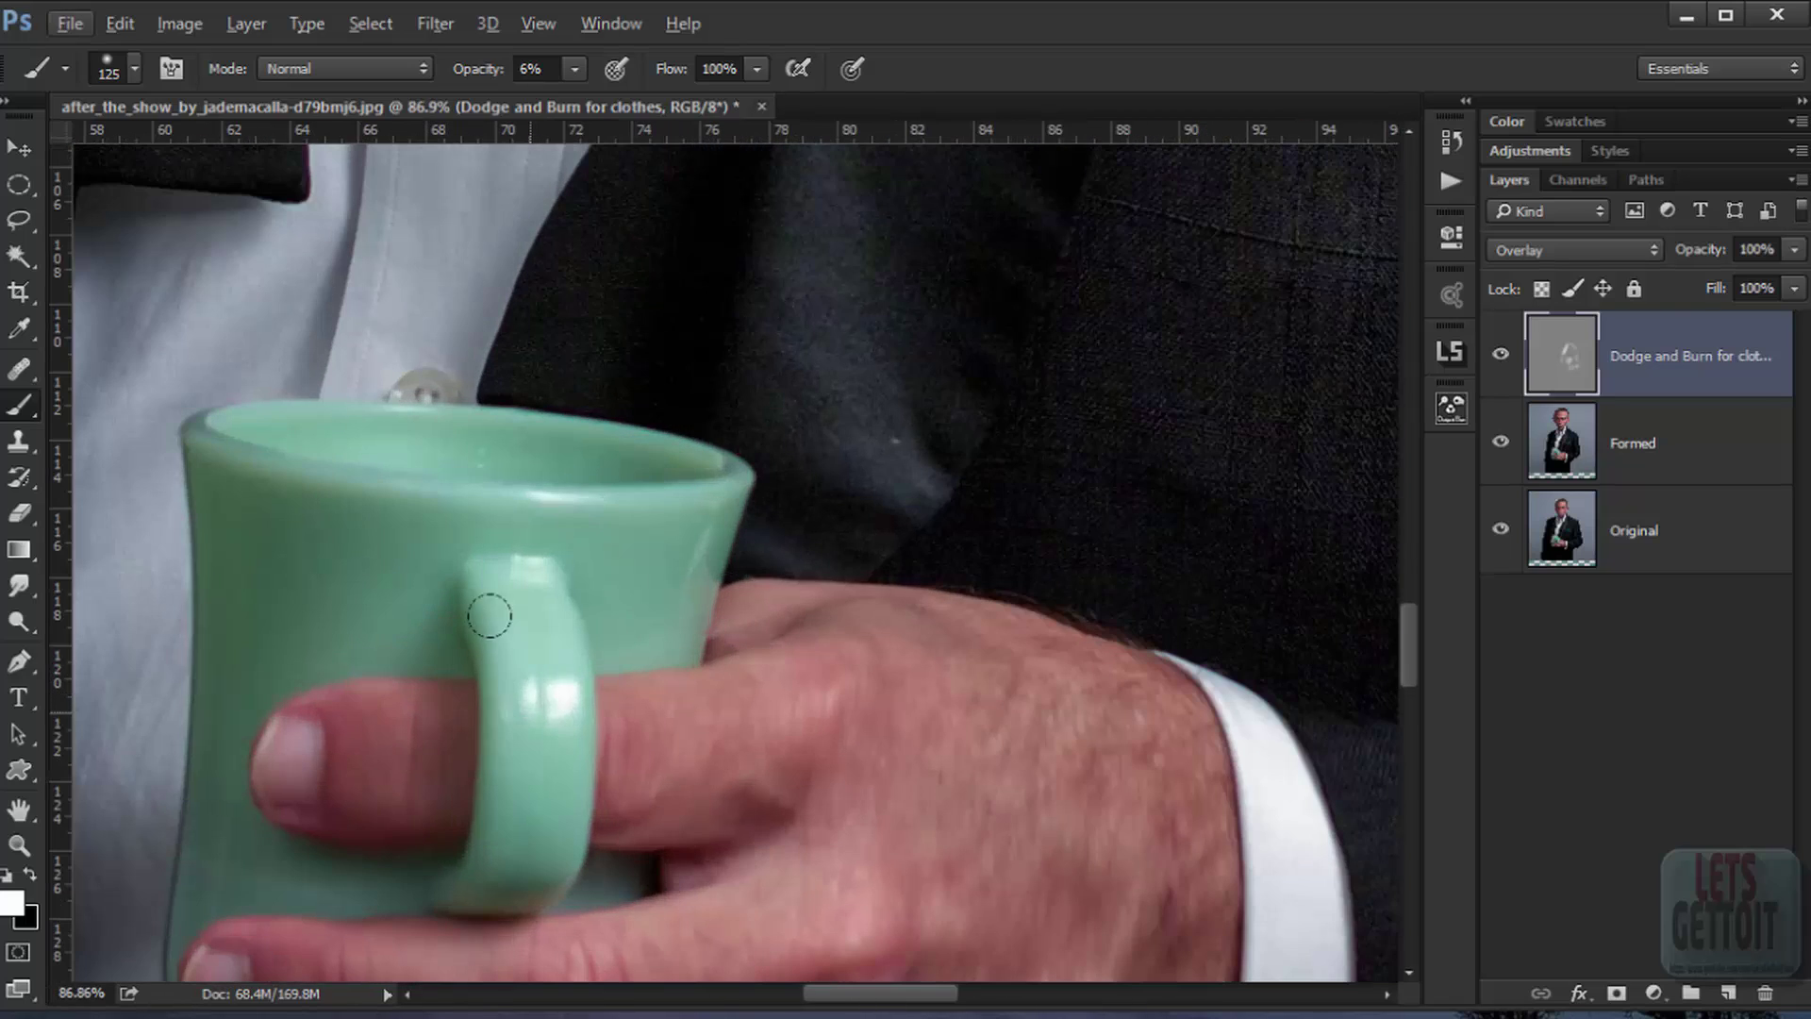
pyautogui.press('[')
pyautogui.moveTo(514, 704); pyautogui.dragTo(511, 786)
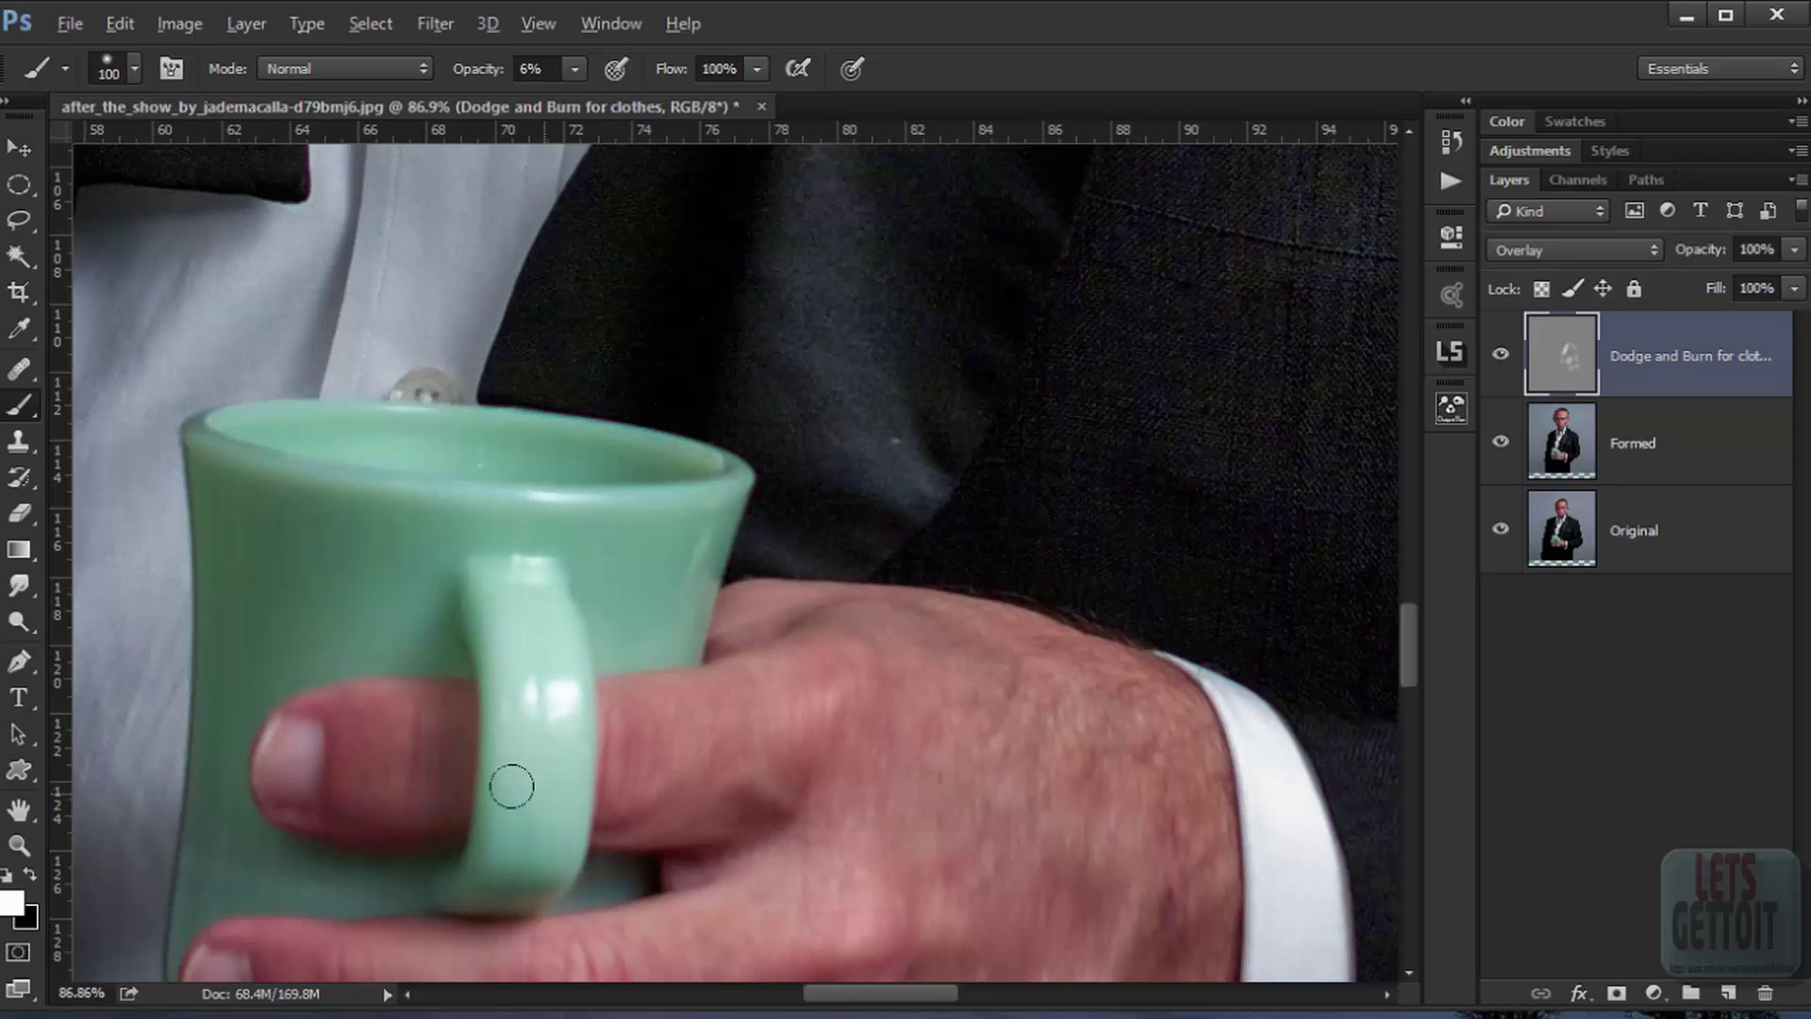
pyautogui.press('[')
pyautogui.moveTo(521, 502)
pyautogui.mouseDown()
pyautogui.moveTo(623, 503)
pyautogui.moveTo(594, 498)
pyautogui.mouseUp()
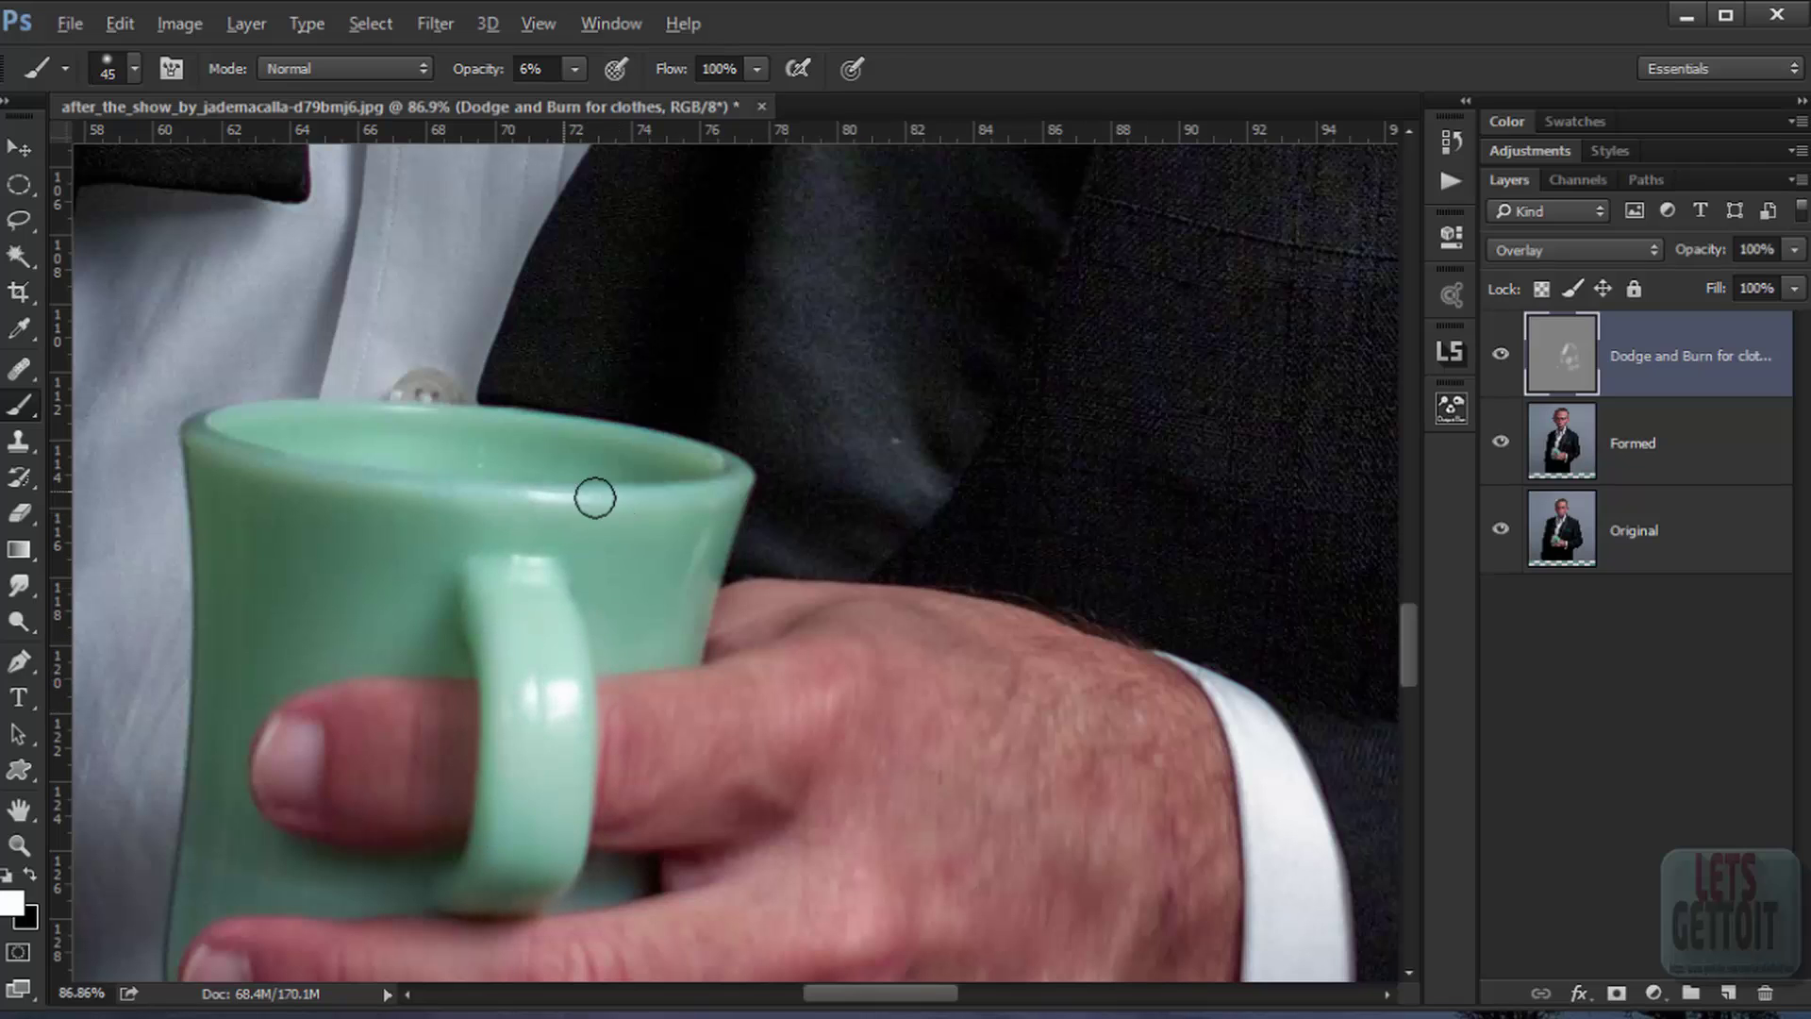
pyautogui.press('[')
pyautogui.press('[')
pyautogui.press('[')
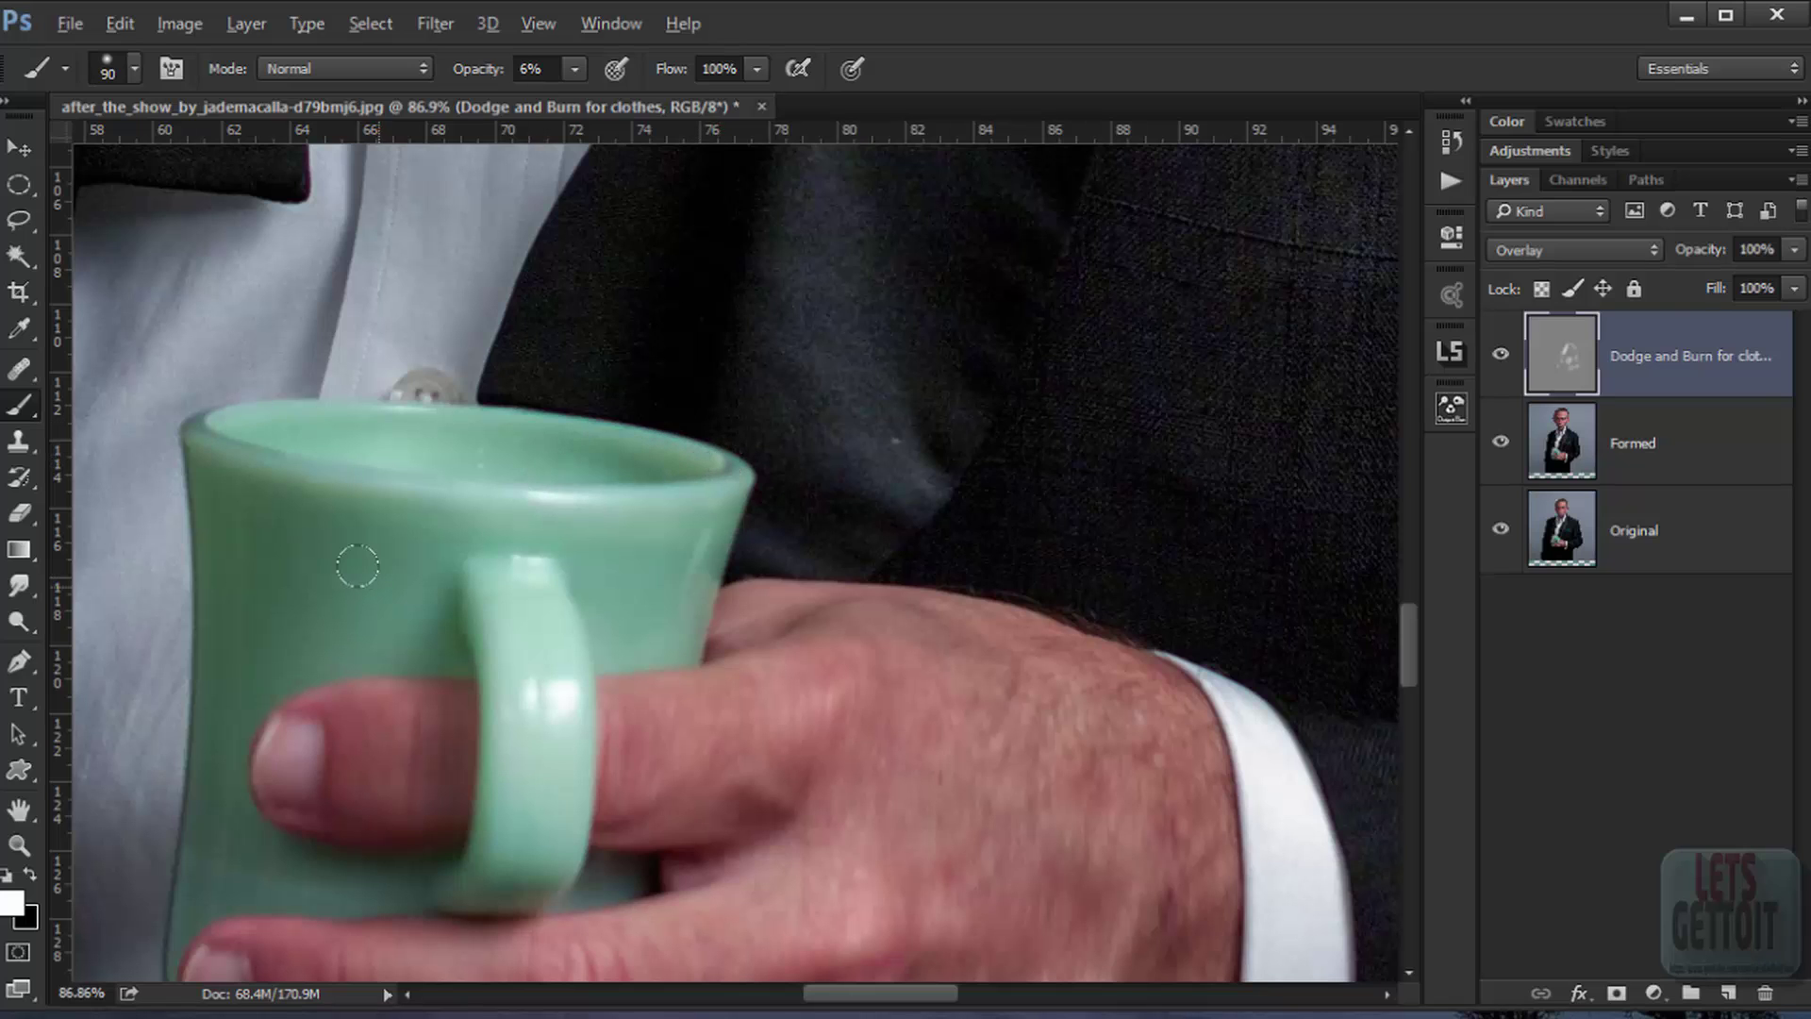
# Step: Reduce the brush to 25 px and brighten the highlights on the finger ring
pyautogui.scroll(-2, 510, 719)
pyautogui.scroll(7, 647, 728)
pyautogui.press('[')
pyautogui.press('[')
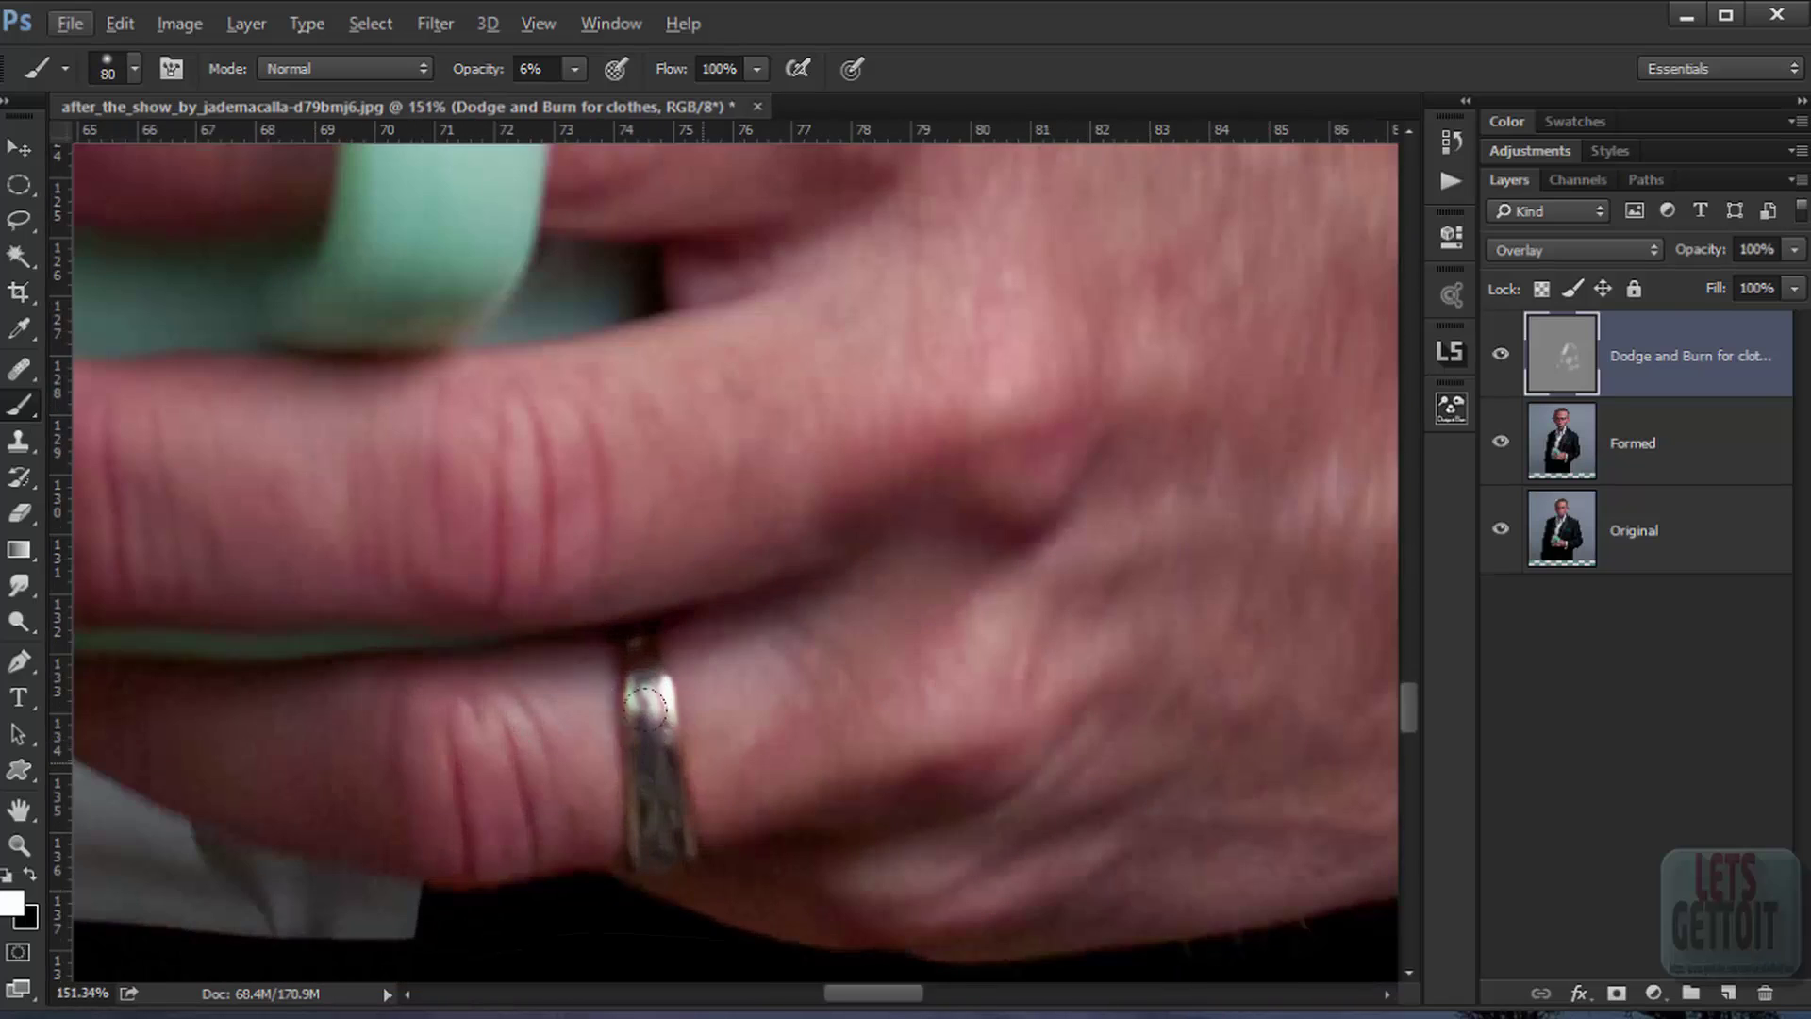
pyautogui.press('[')
pyautogui.press('[')
pyautogui.press('[')
pyautogui.press('[')
pyautogui.press('[')
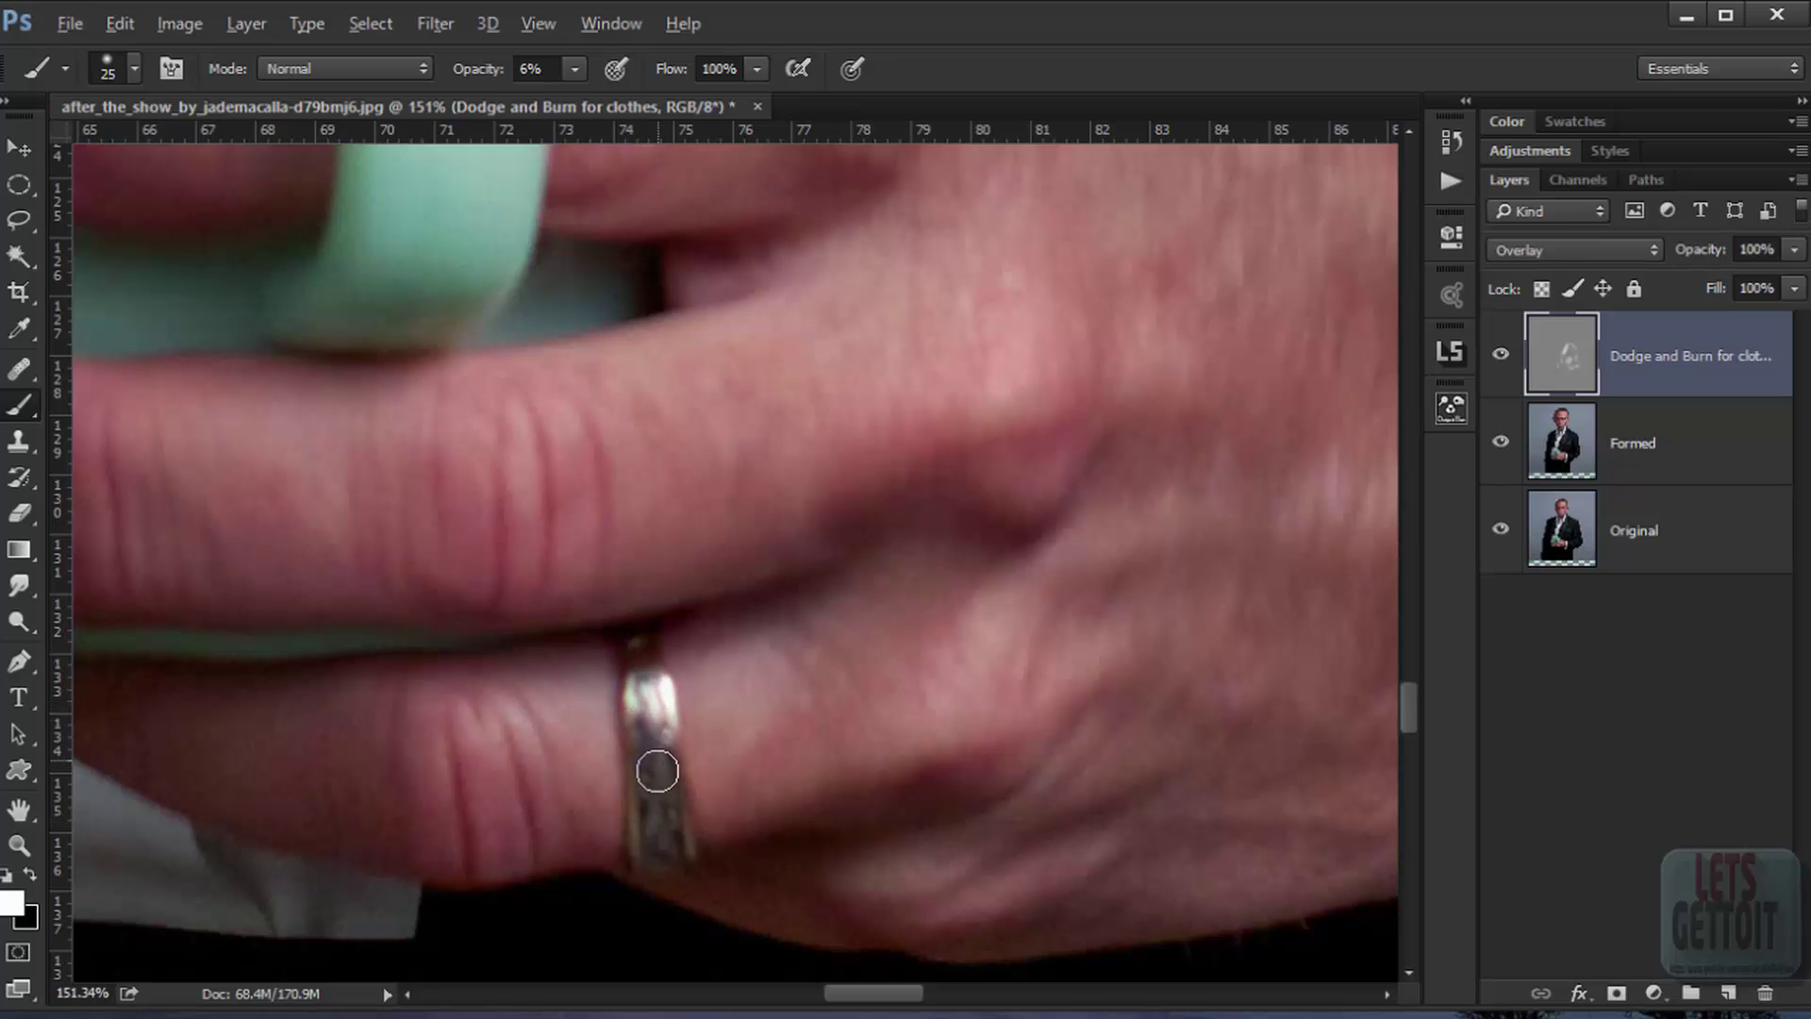
# Step: Toggle the Dodge and Burn layer's visibility to compare the brightened clothes with the unedited version
pyautogui.scroll(-15, 780, 523)
pyautogui.moveTo(700, 404); pyautogui.dragTo(659, 846)
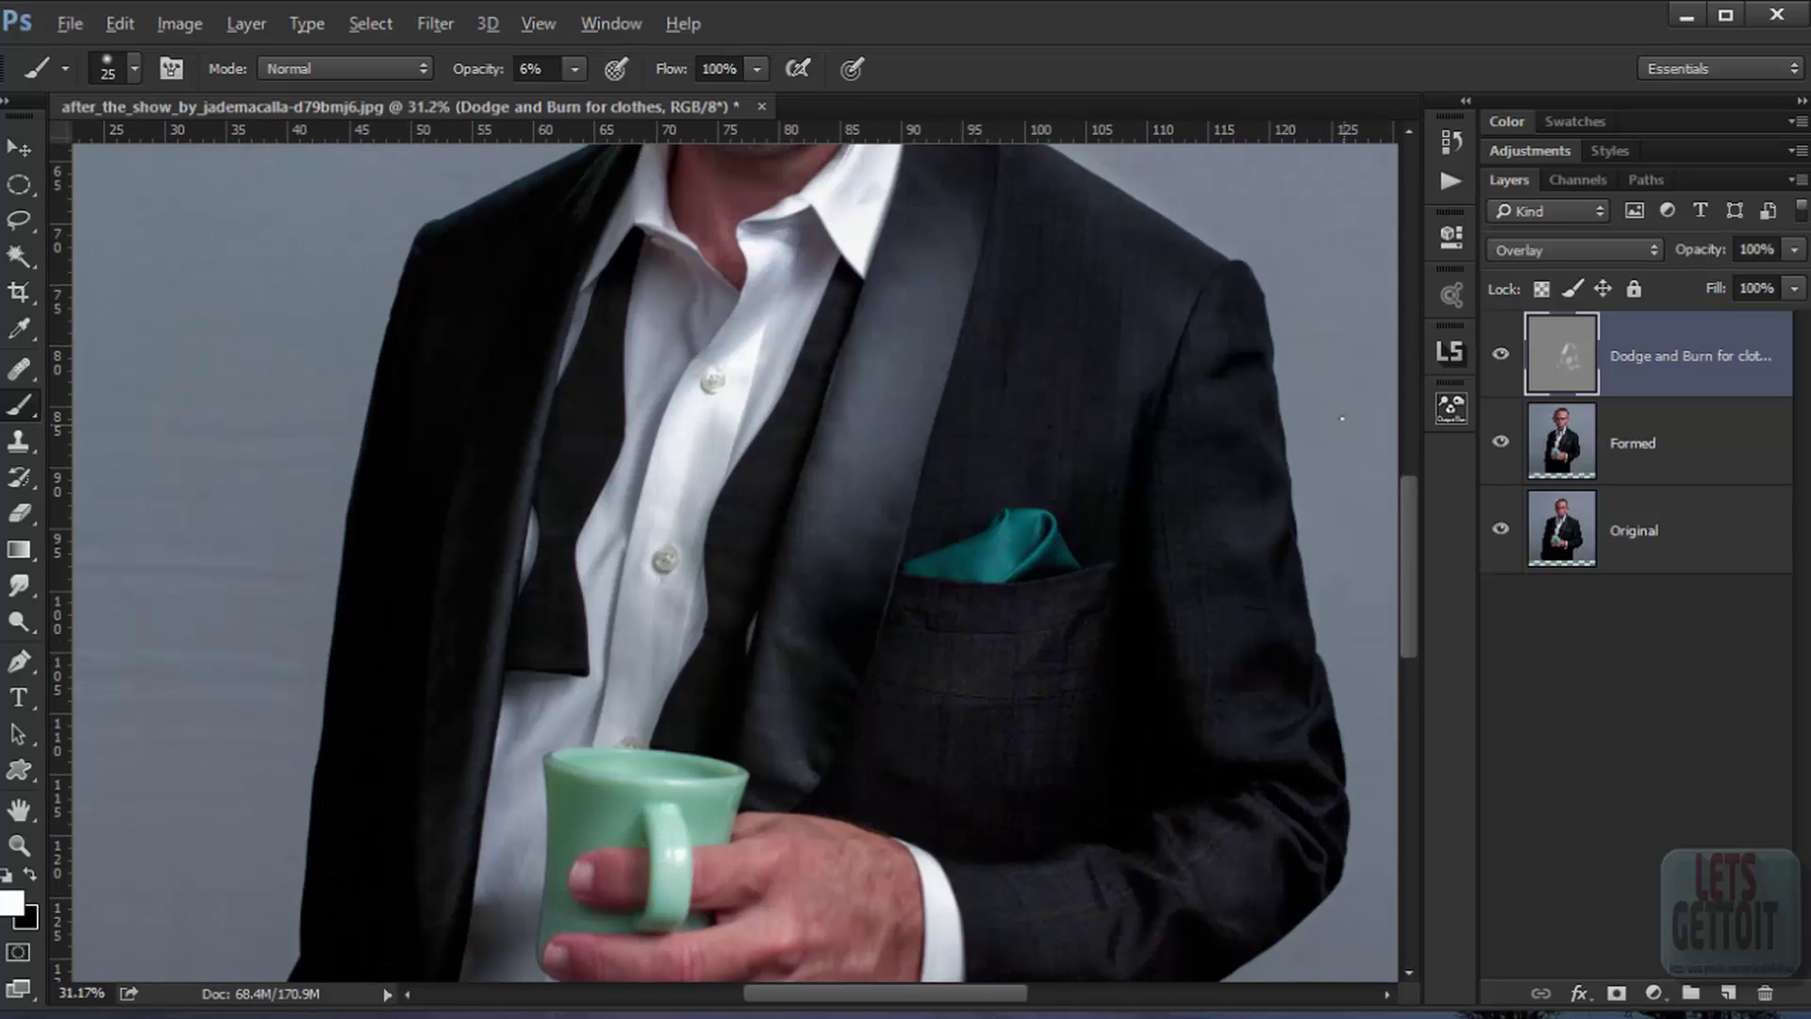
pyautogui.click(1500, 358)
# Step: Set the brush to 90 px and brighten the folds of the teal pocket square
pyautogui.scroll(3, 1052, 555)
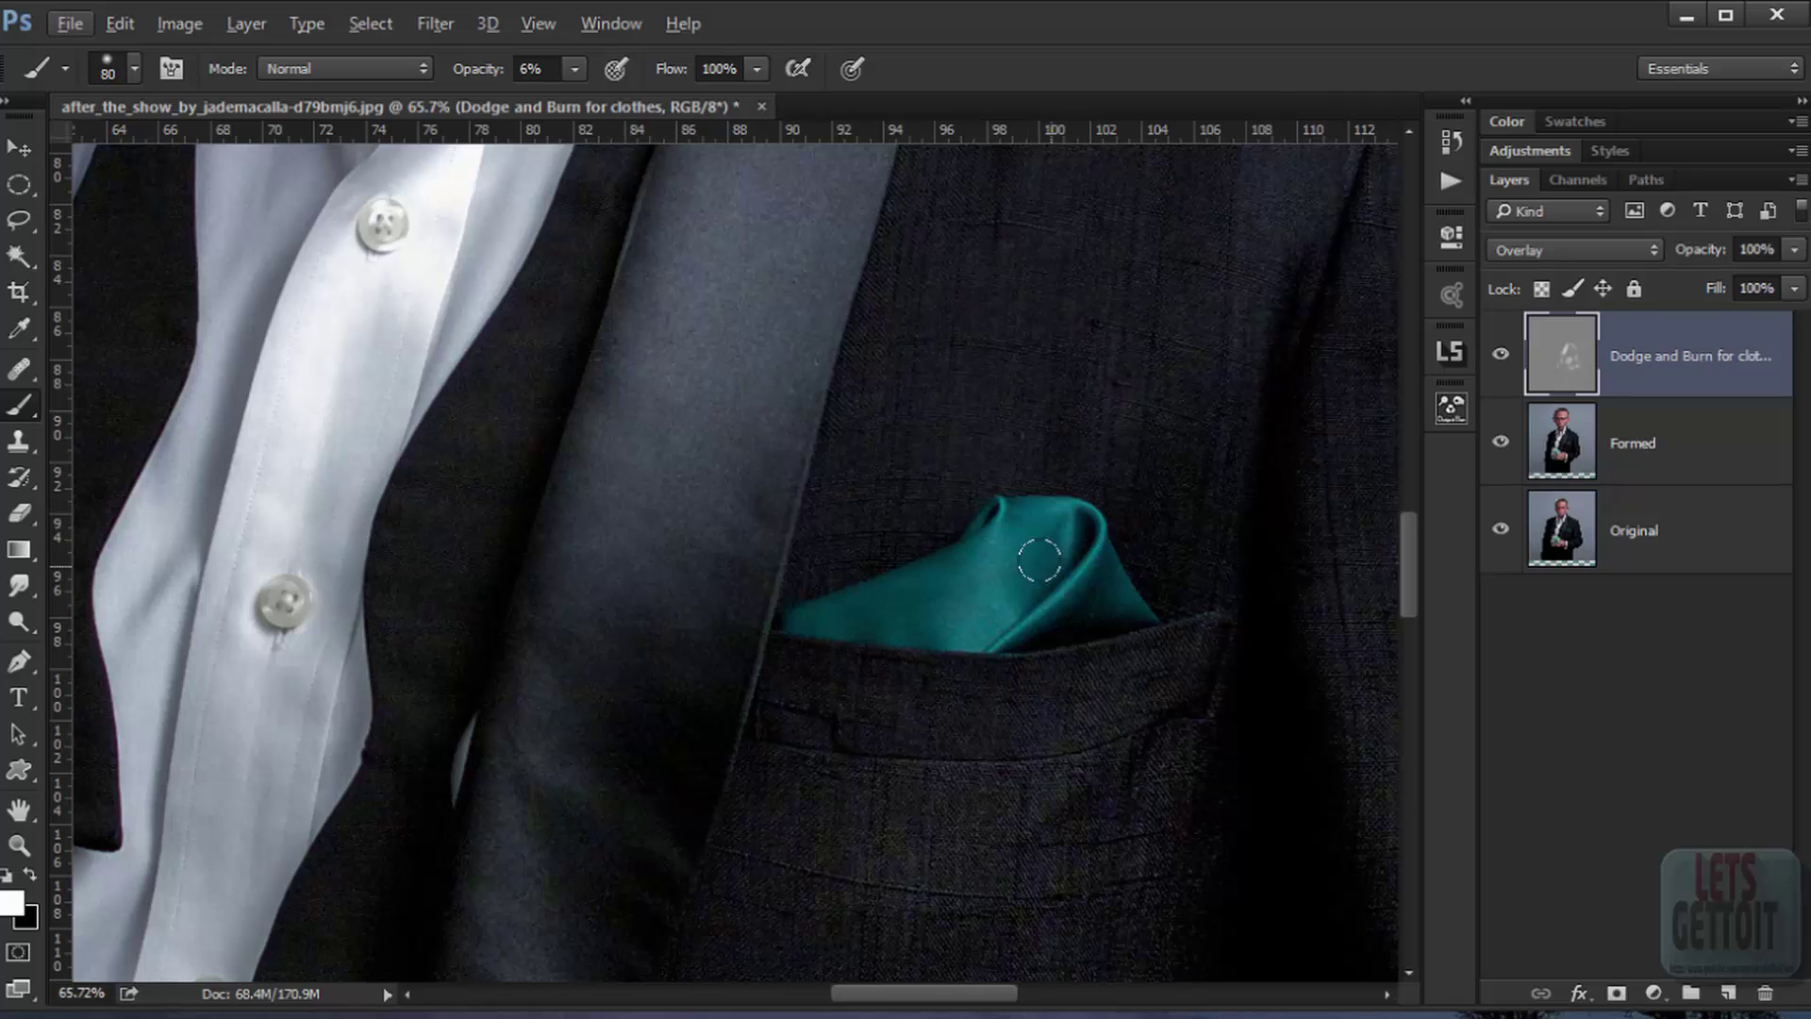
pyautogui.press(']')
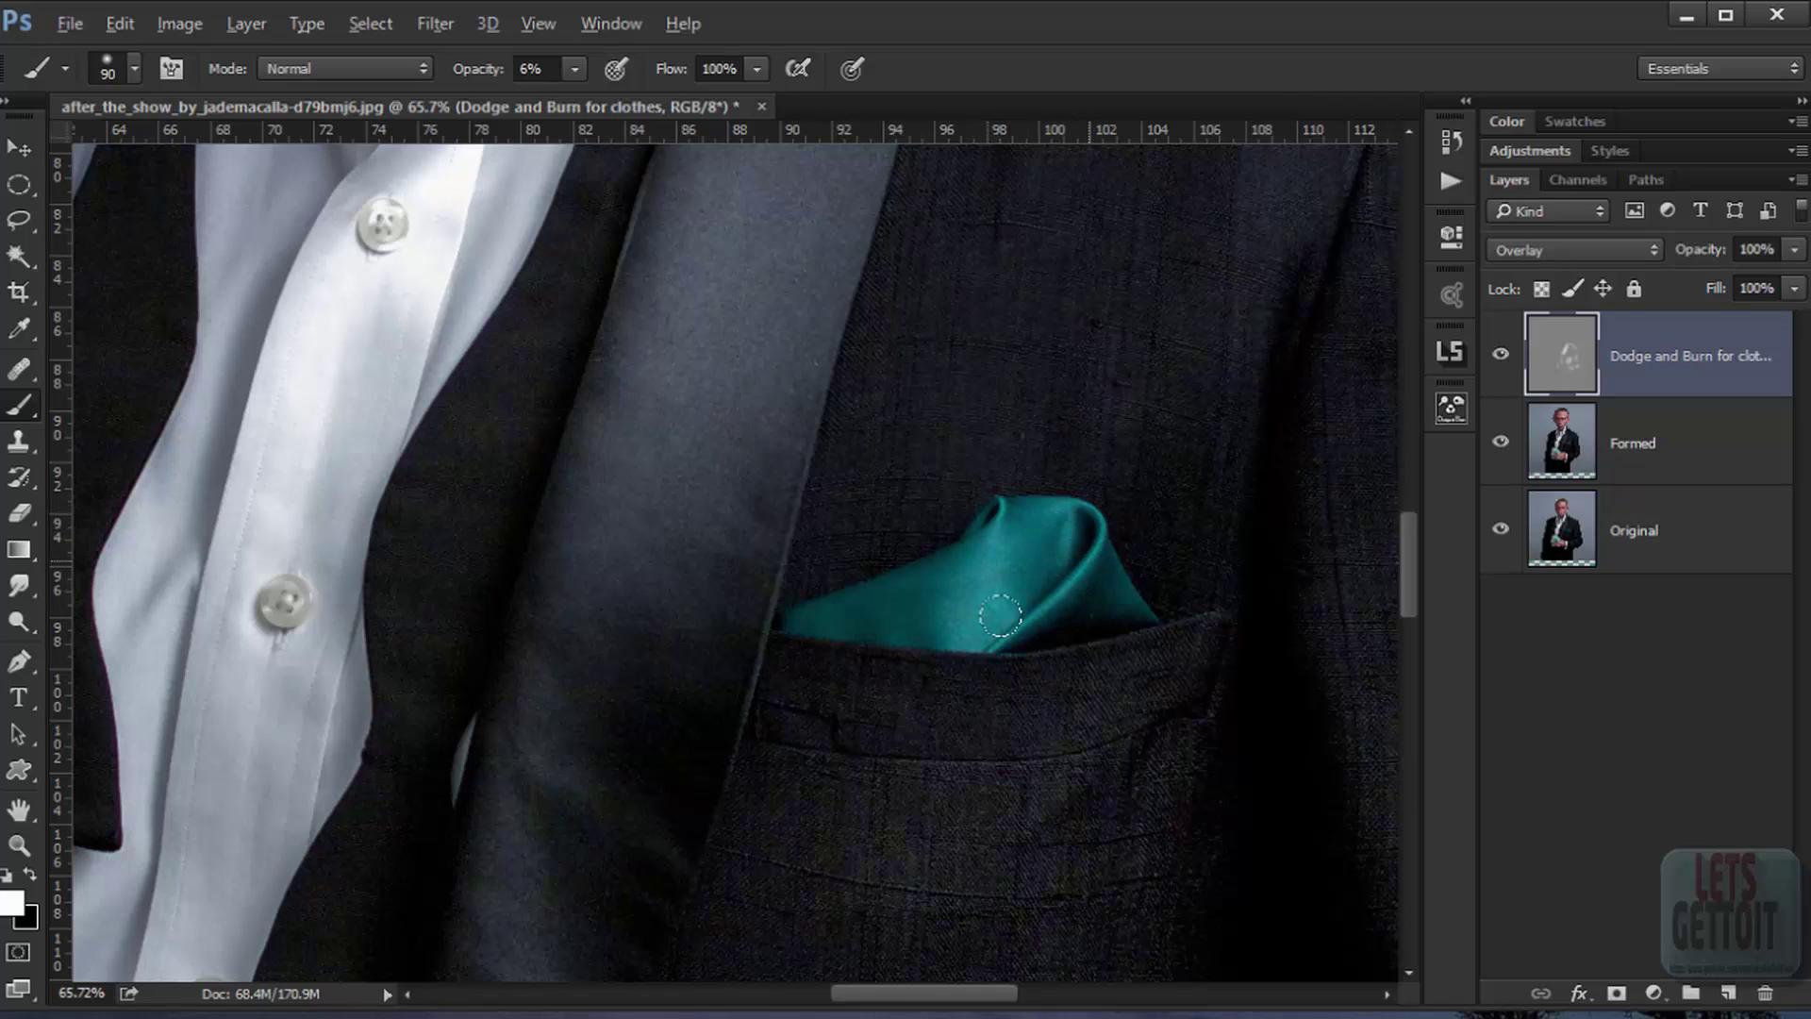
pyautogui.moveTo(901, 618)
pyautogui.mouseDown()
pyautogui.moveTo(1037, 560)
pyautogui.moveTo(1059, 523)
pyautogui.mouseUp()
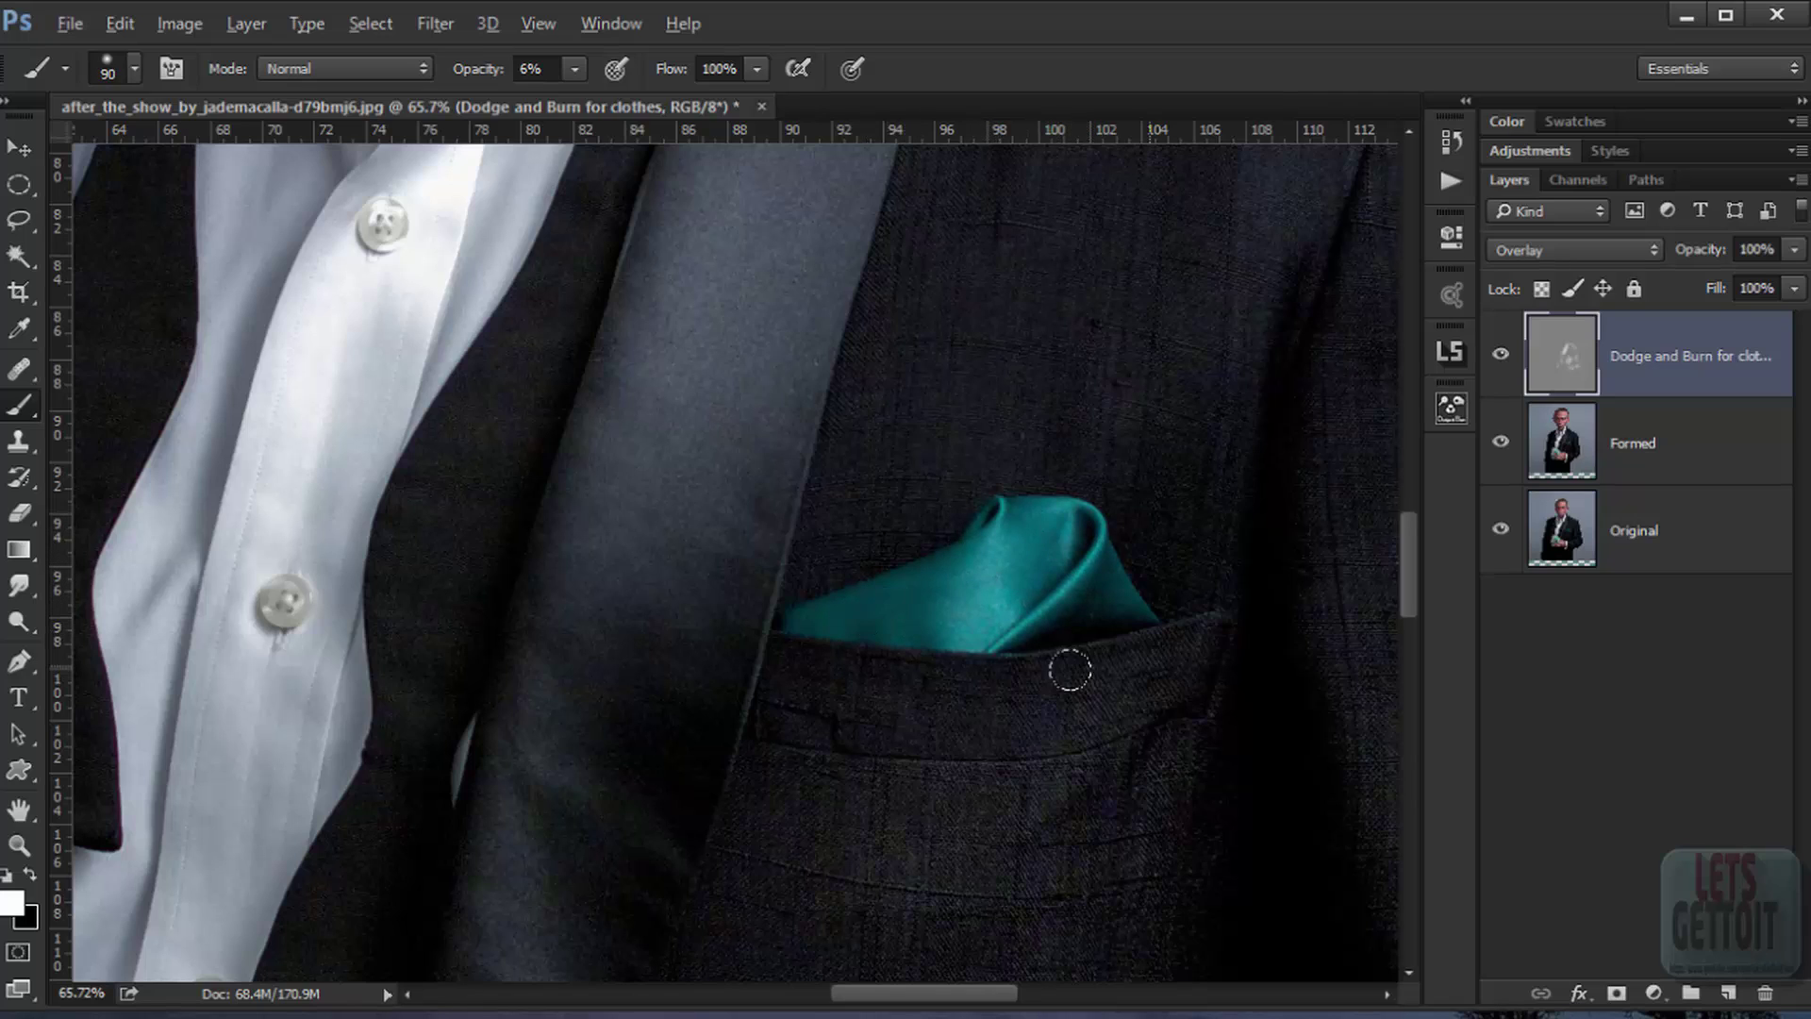
# Step: Brighten the opposite lapel from the collar down along its edge, enlarging the white brush to 150 px
pyautogui.scroll(-3, 812, 683)
pyautogui.scroll(2, 739, 433)
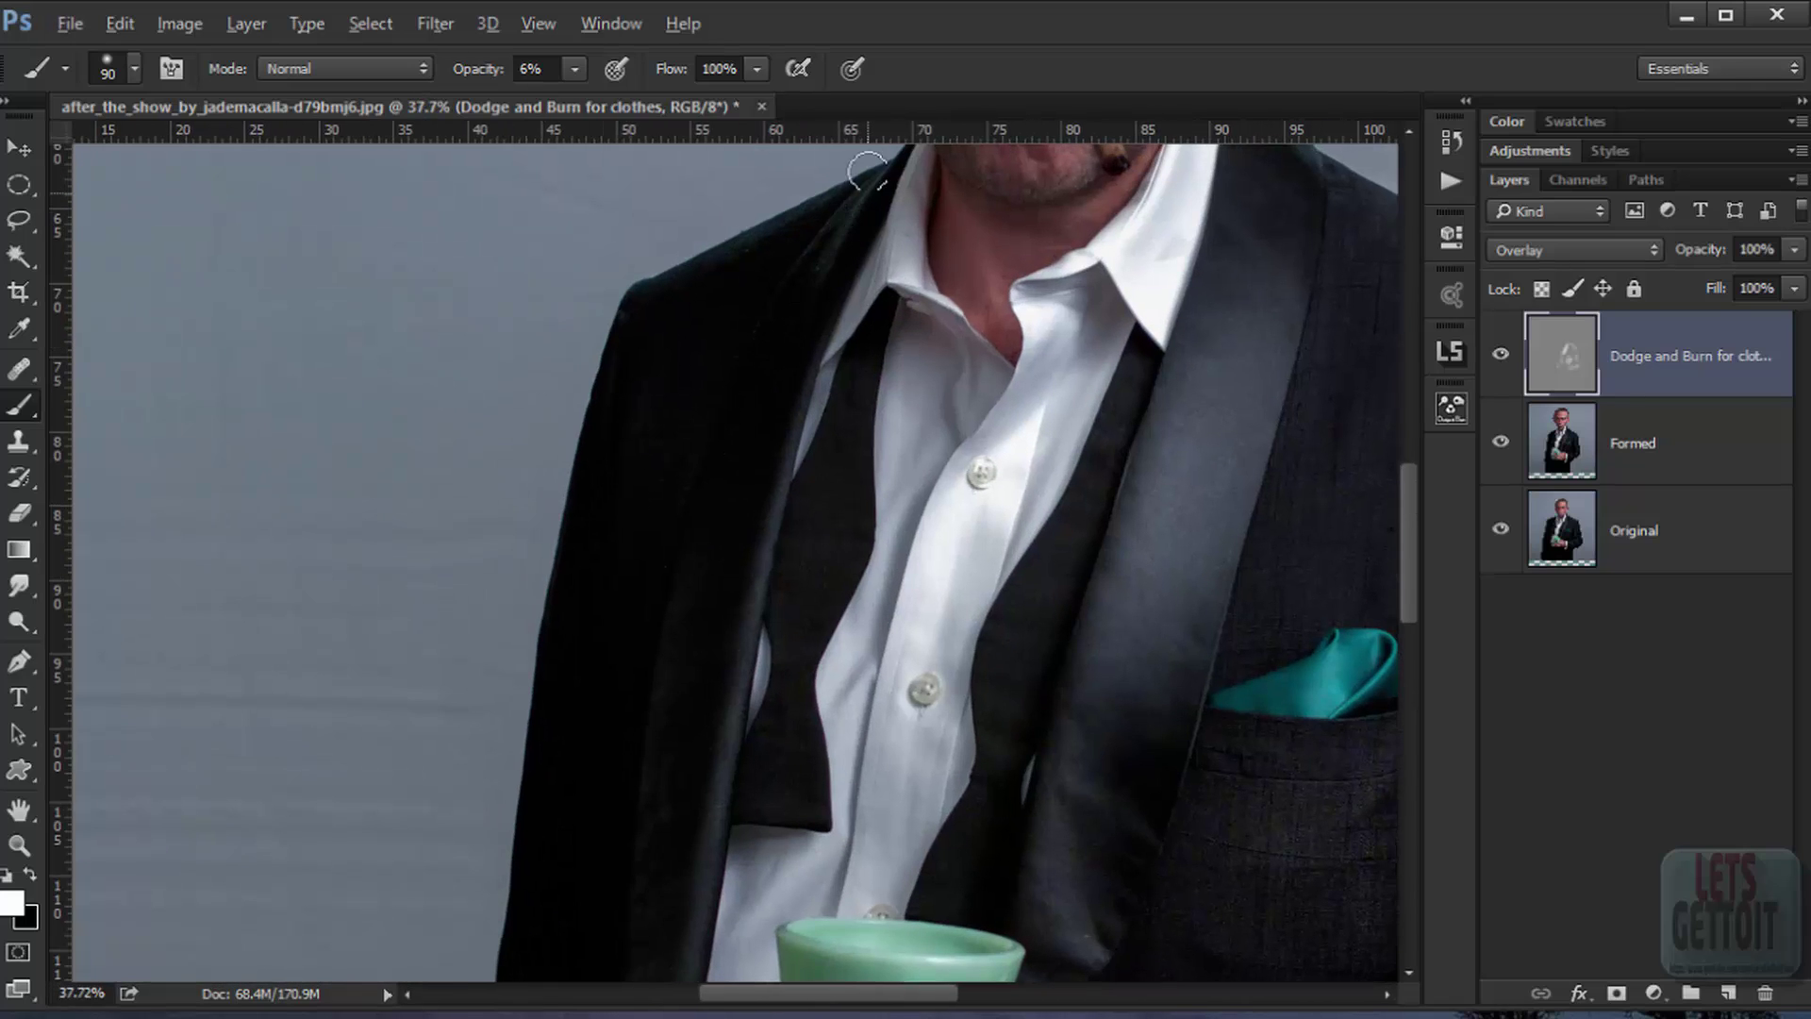
pyautogui.moveTo(865, 171); pyautogui.dragTo(749, 465)
pyautogui.moveTo(822, 336)
pyautogui.mouseDown()
pyautogui.moveTo(764, 523)
pyautogui.moveTo(764, 623)
pyautogui.mouseUp()
pyautogui.press(']')
pyautogui.press(']')
pyautogui.press(']')
pyautogui.moveTo(736, 688)
pyautogui.mouseDown()
pyautogui.moveTo(710, 725)
pyautogui.moveTo(654, 679)
pyautogui.moveTo(646, 881)
pyautogui.moveTo(736, 660)
pyautogui.moveTo(771, 440)
pyautogui.mouseUp()
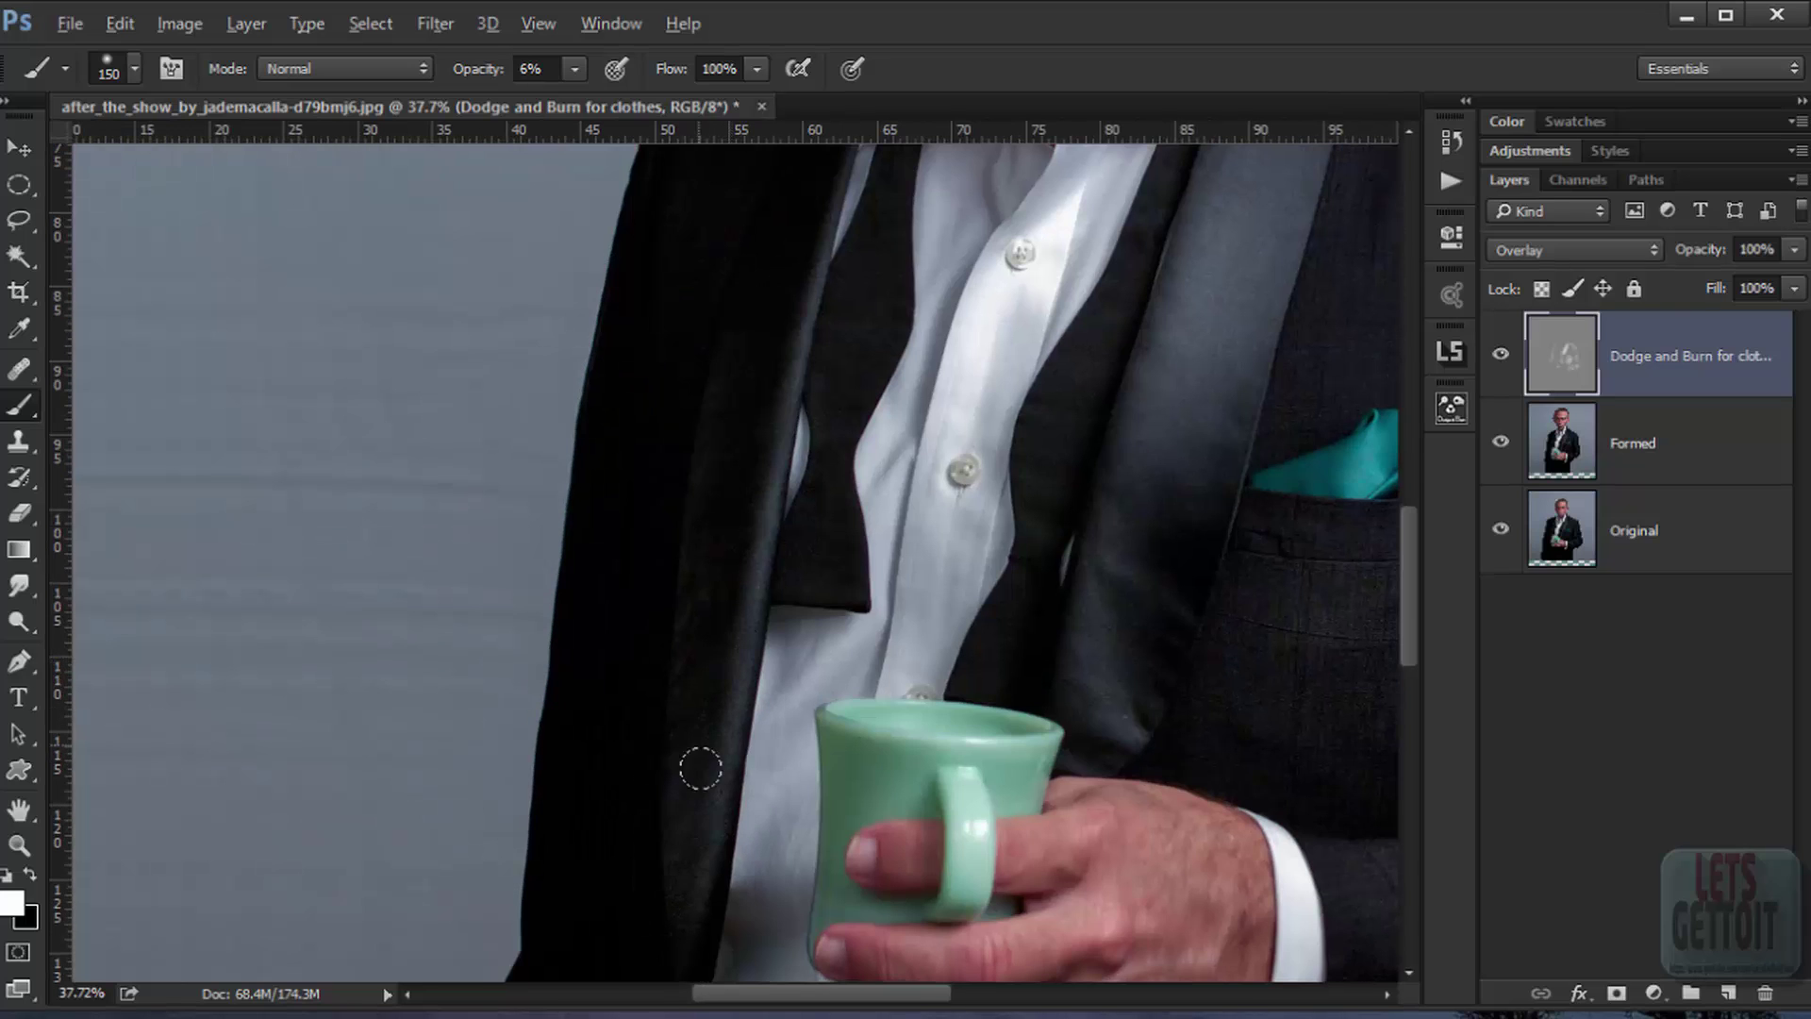
# Step: Display the Dodge and Burn layer on its own to examine the strokes, and turn the Formed layer back on
pyautogui.scroll(-9, 717, 755)
pyautogui.scroll(5, 790, 532)
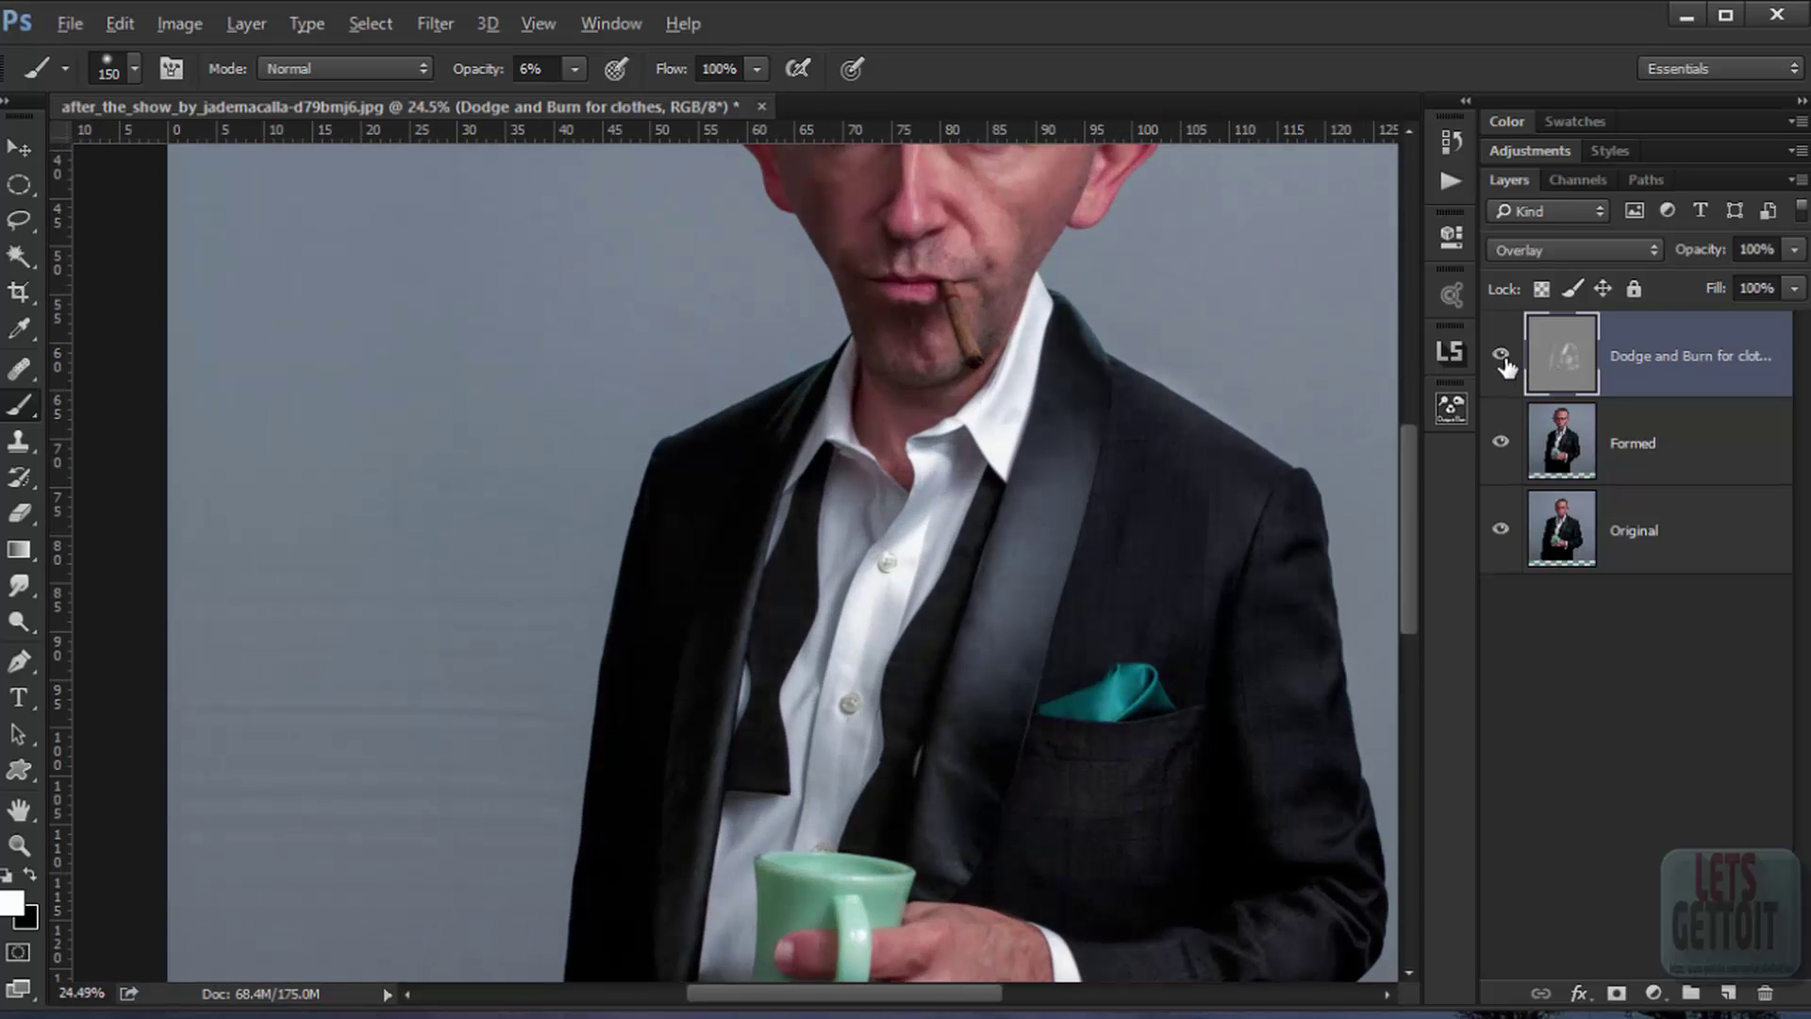
pyautogui.keyDown('alt'); pyautogui.click(1500, 357); pyautogui.keyUp('alt')
pyautogui.scroll(-3, 1238, 346)
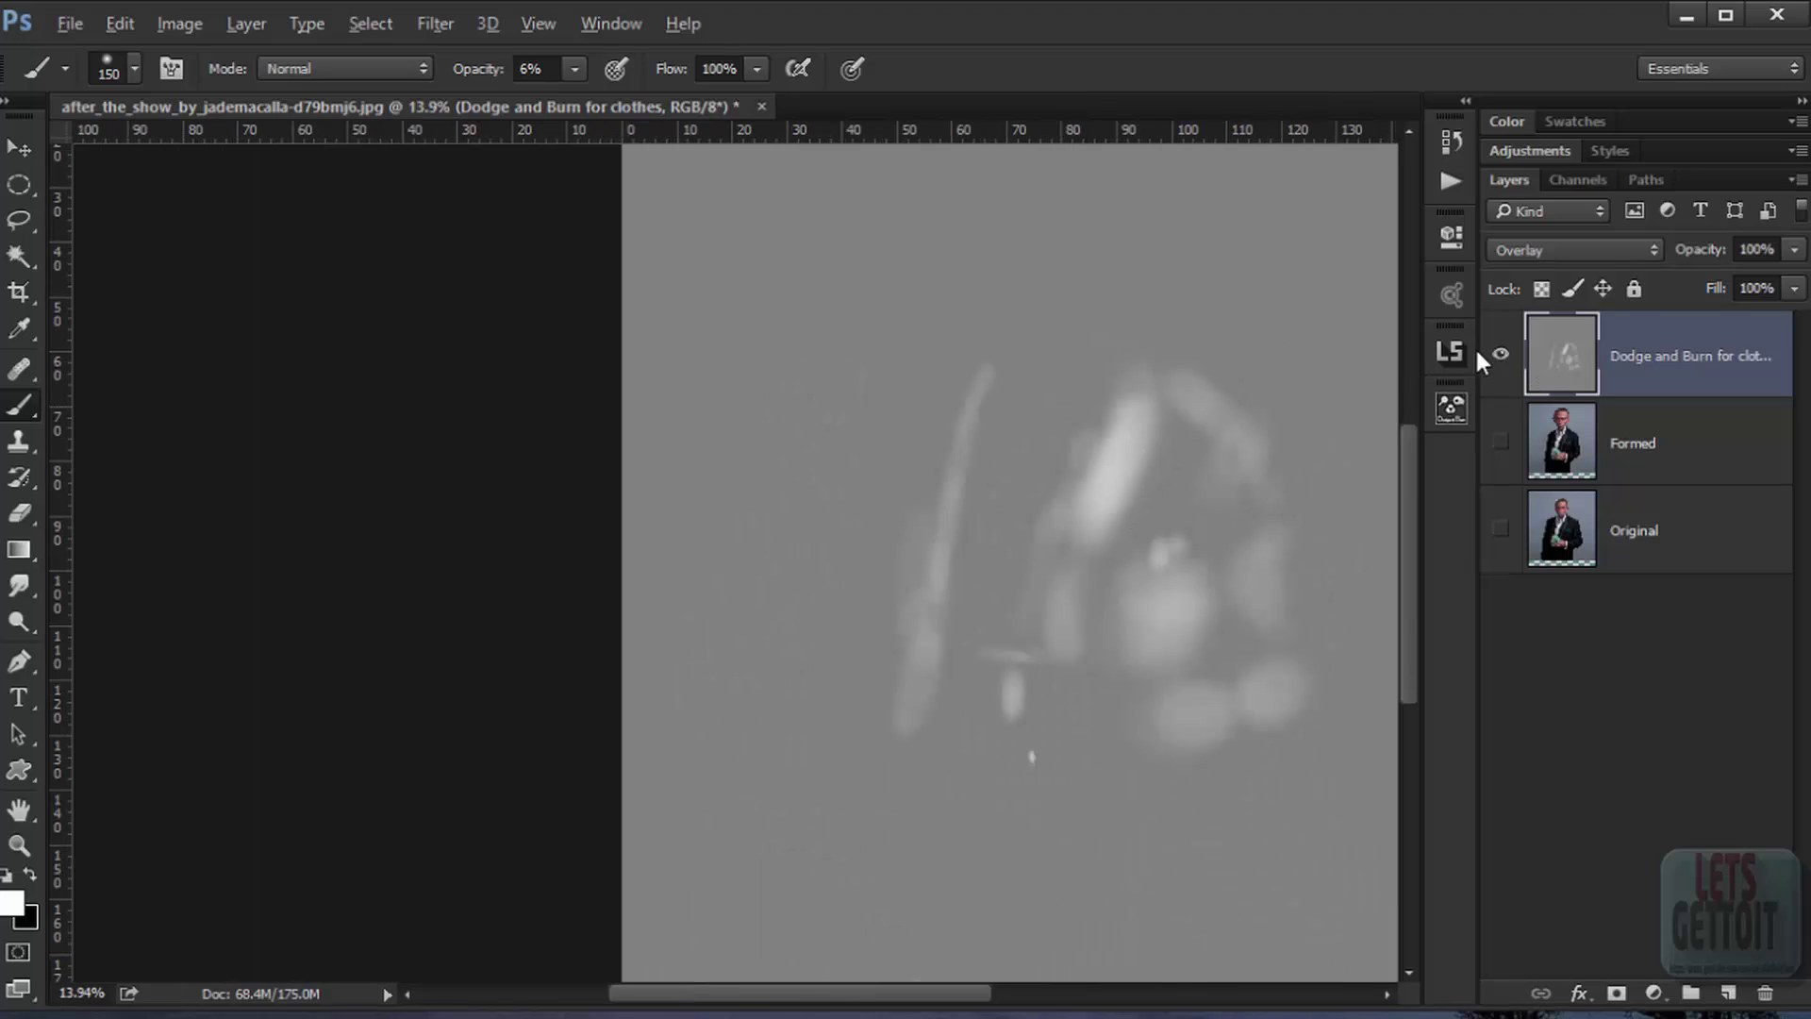
pyautogui.click(1500, 443)
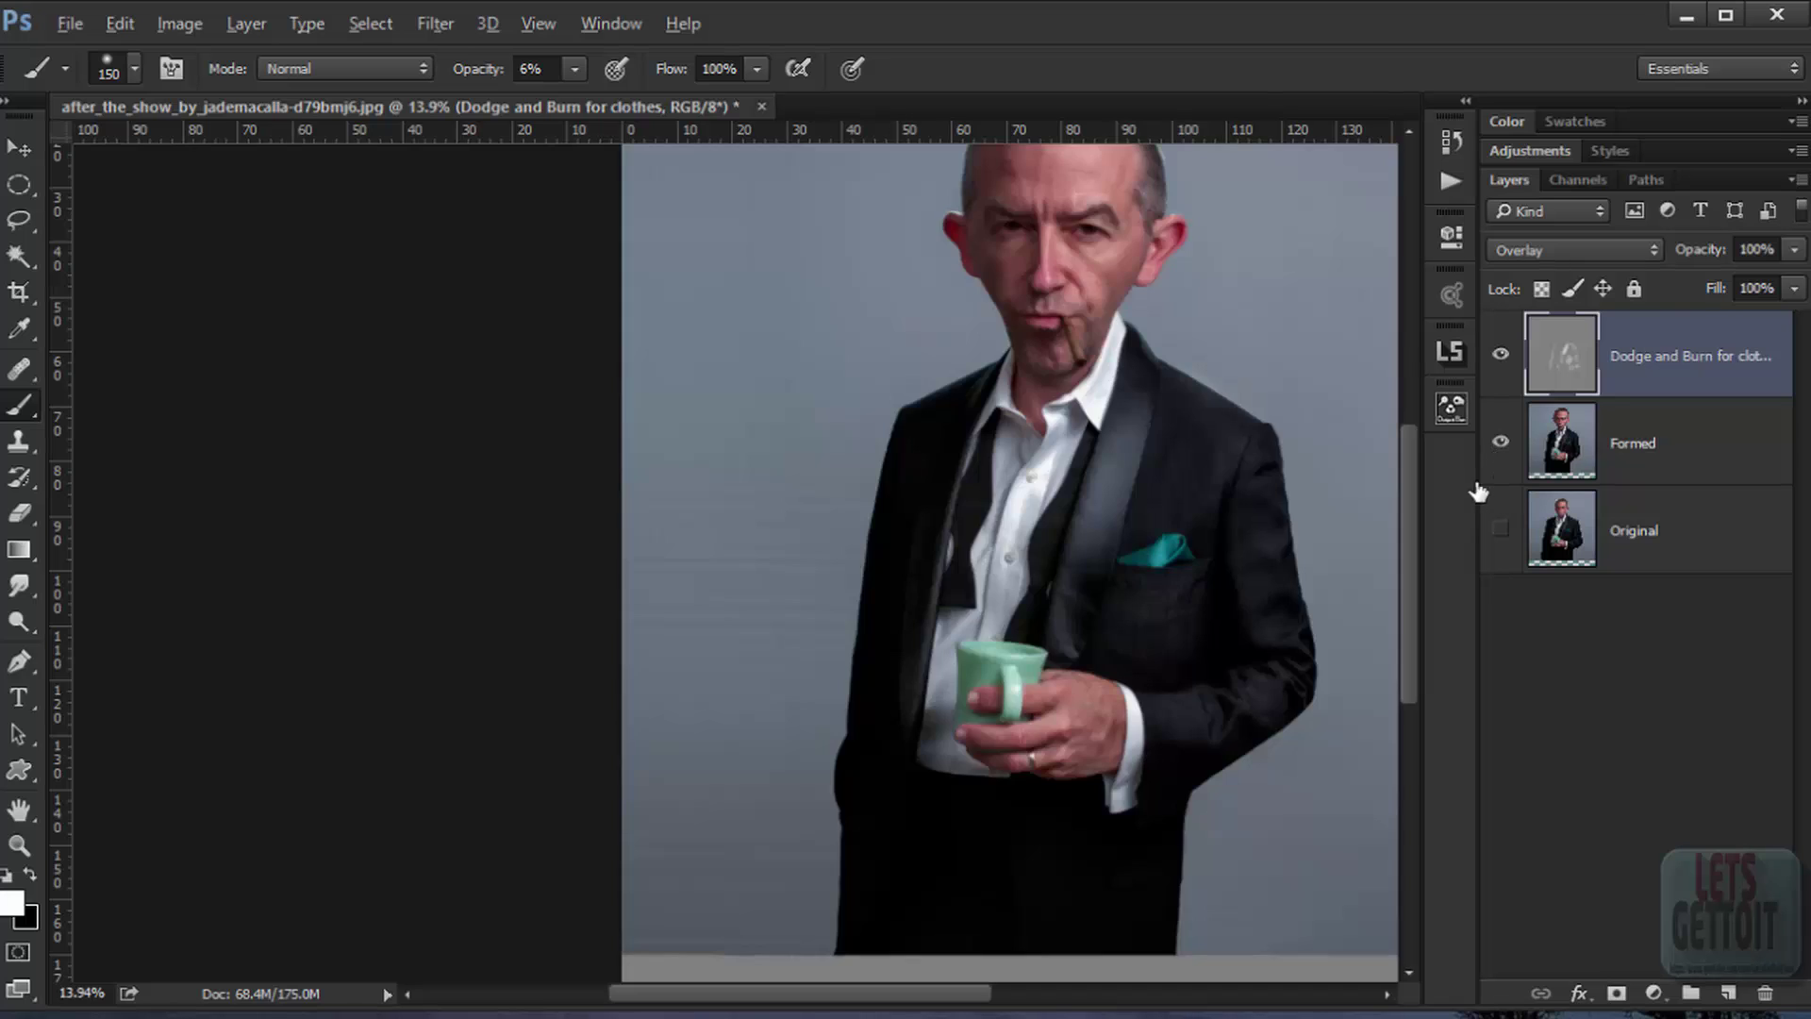
# Step: Switch the painting color to black and darken the shaded areas of the shirt front with the 150 px brush
pyautogui.scroll(3, 1181, 462)
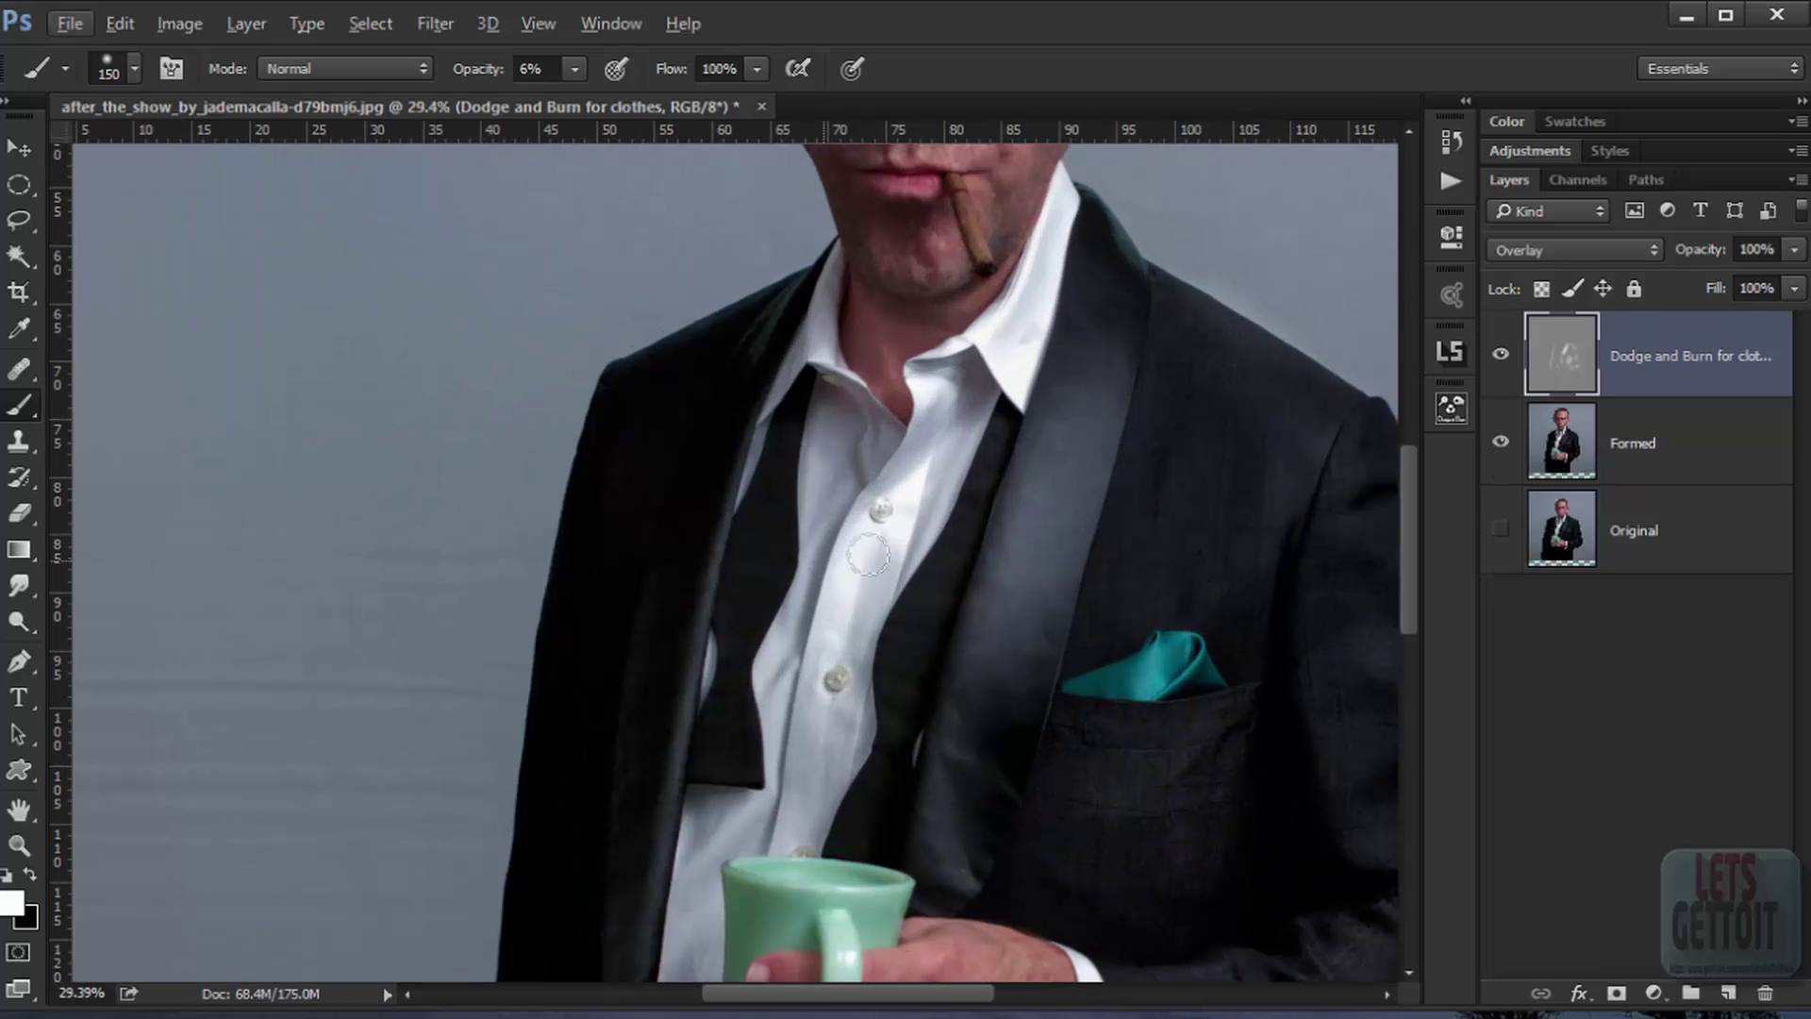
pyautogui.press('x')
pyautogui.scroll(2, 881, 545)
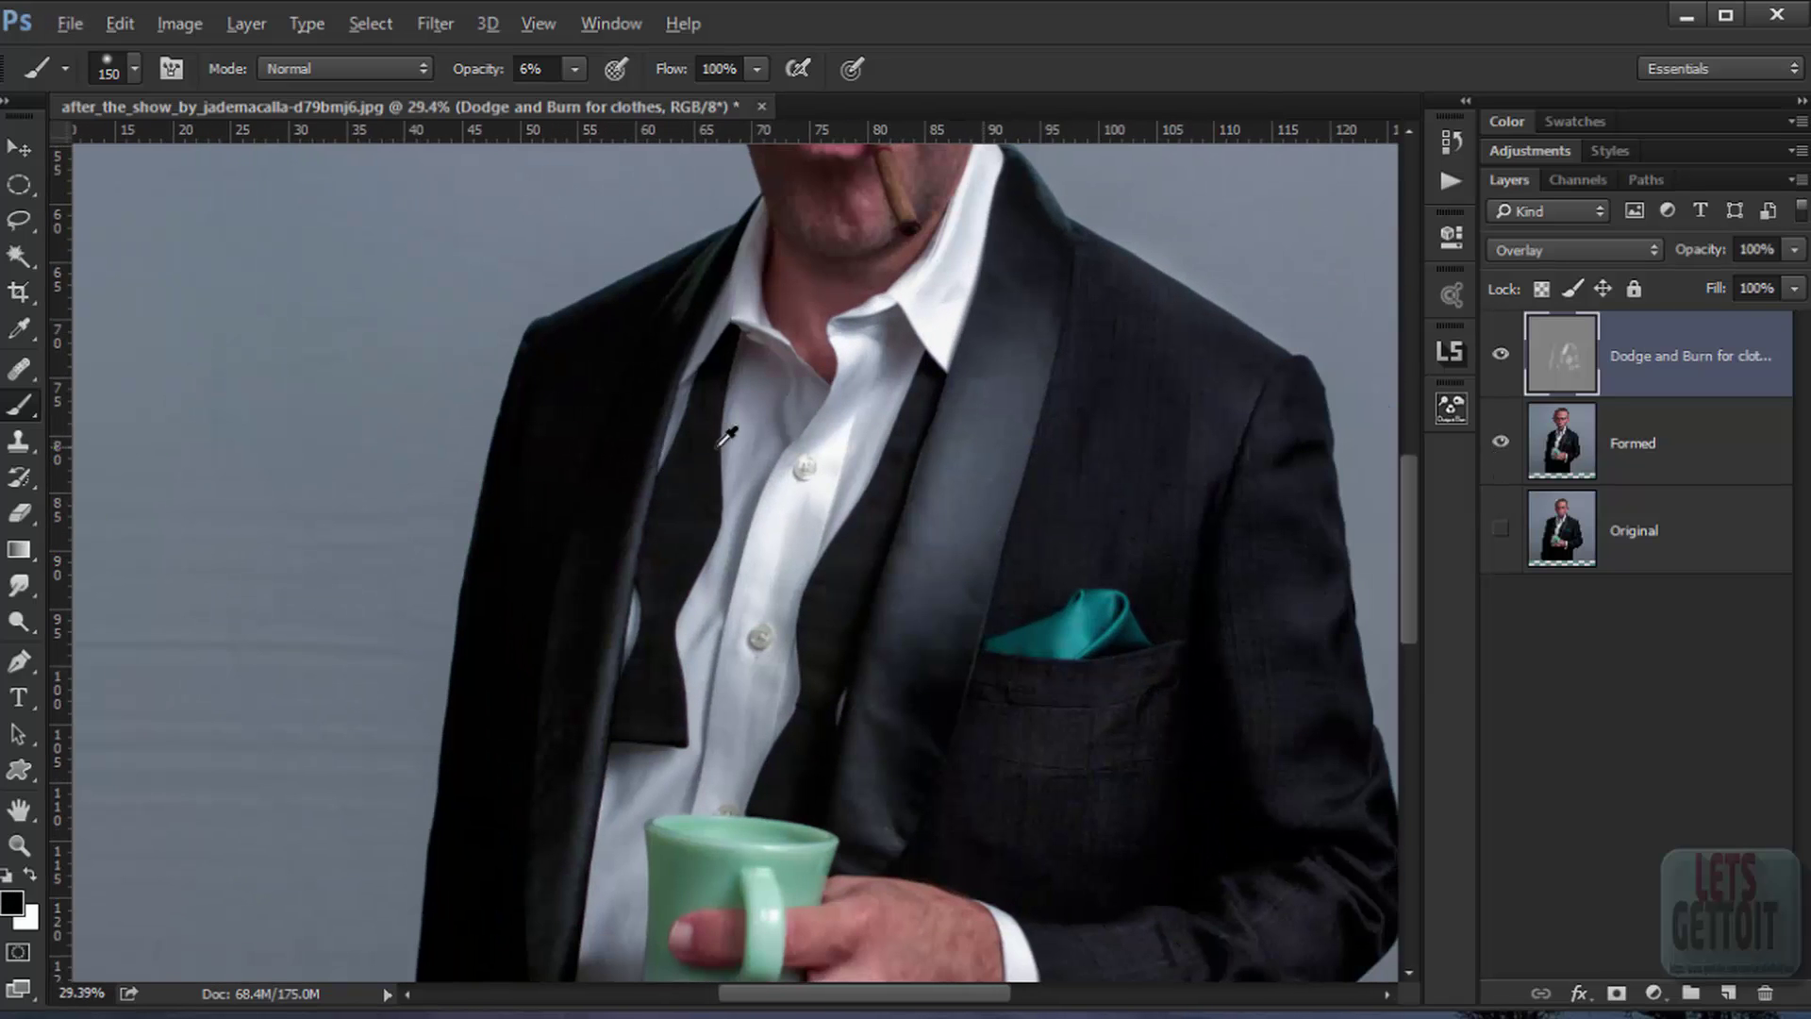
pyautogui.scroll(2, 751, 411)
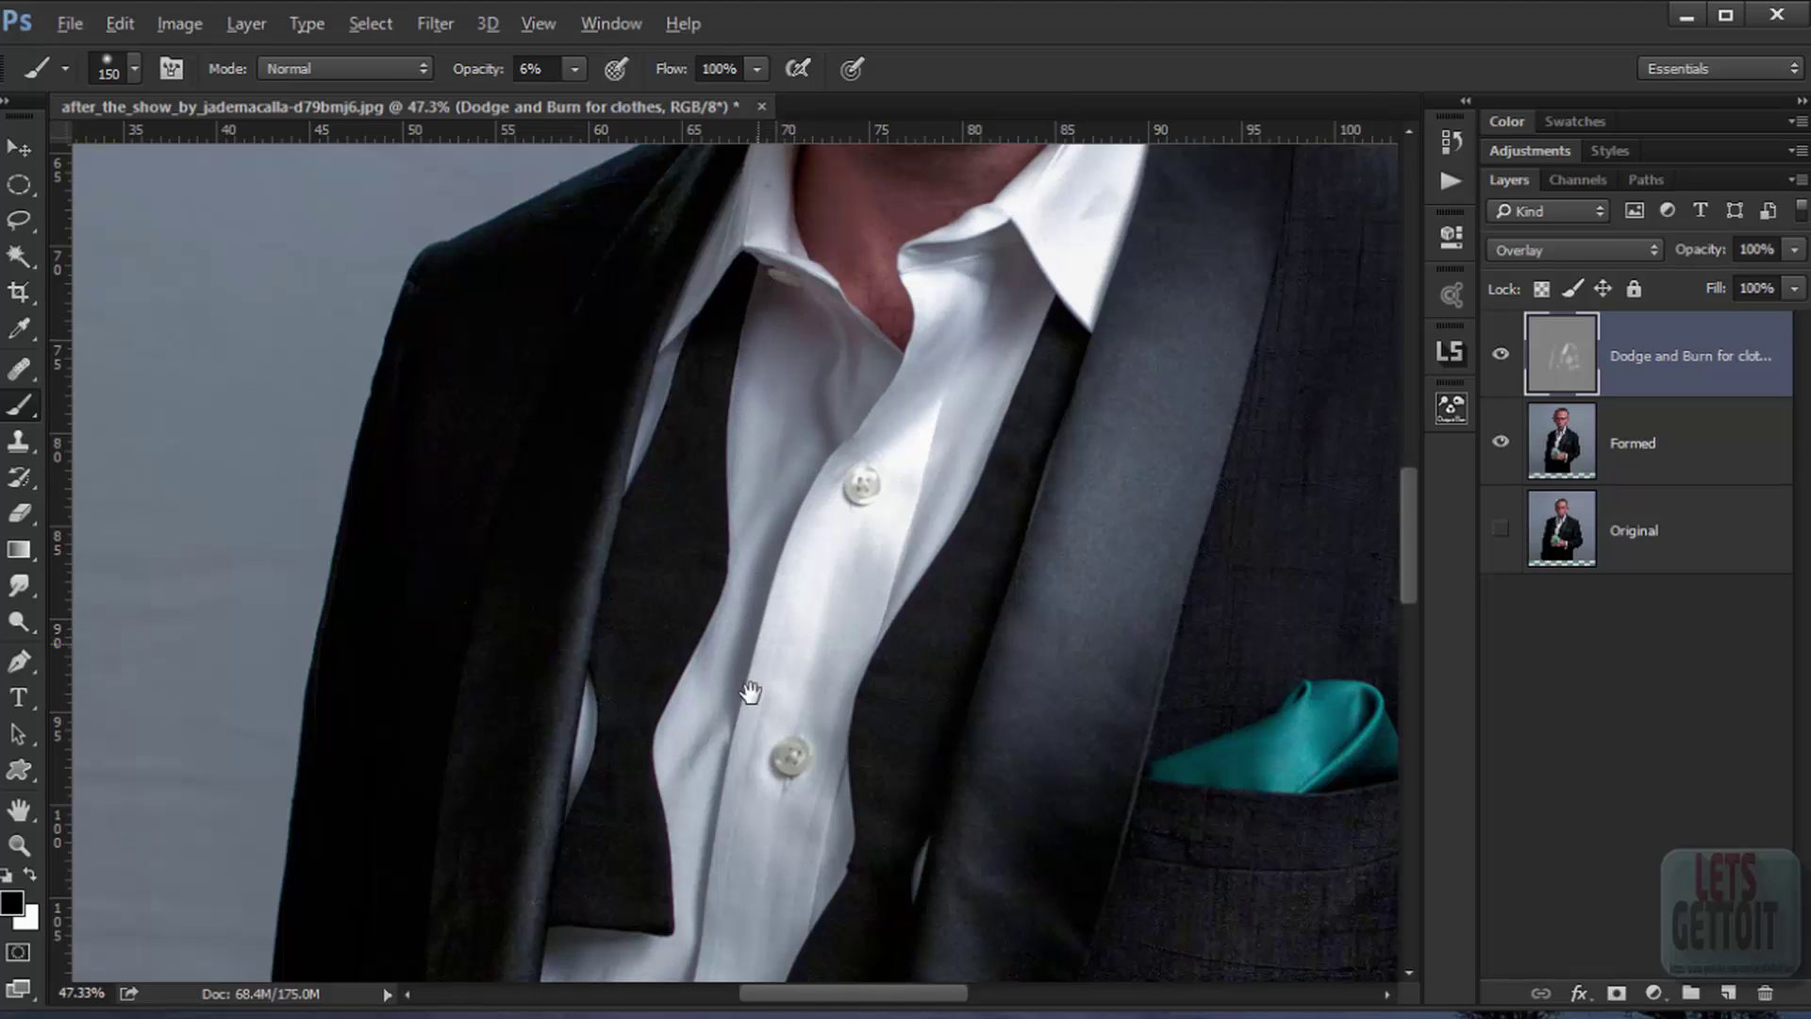
pyautogui.moveTo(751, 692); pyautogui.dragTo(779, 563)
pyautogui.moveTo(873, 667); pyautogui.dragTo(870, 563)
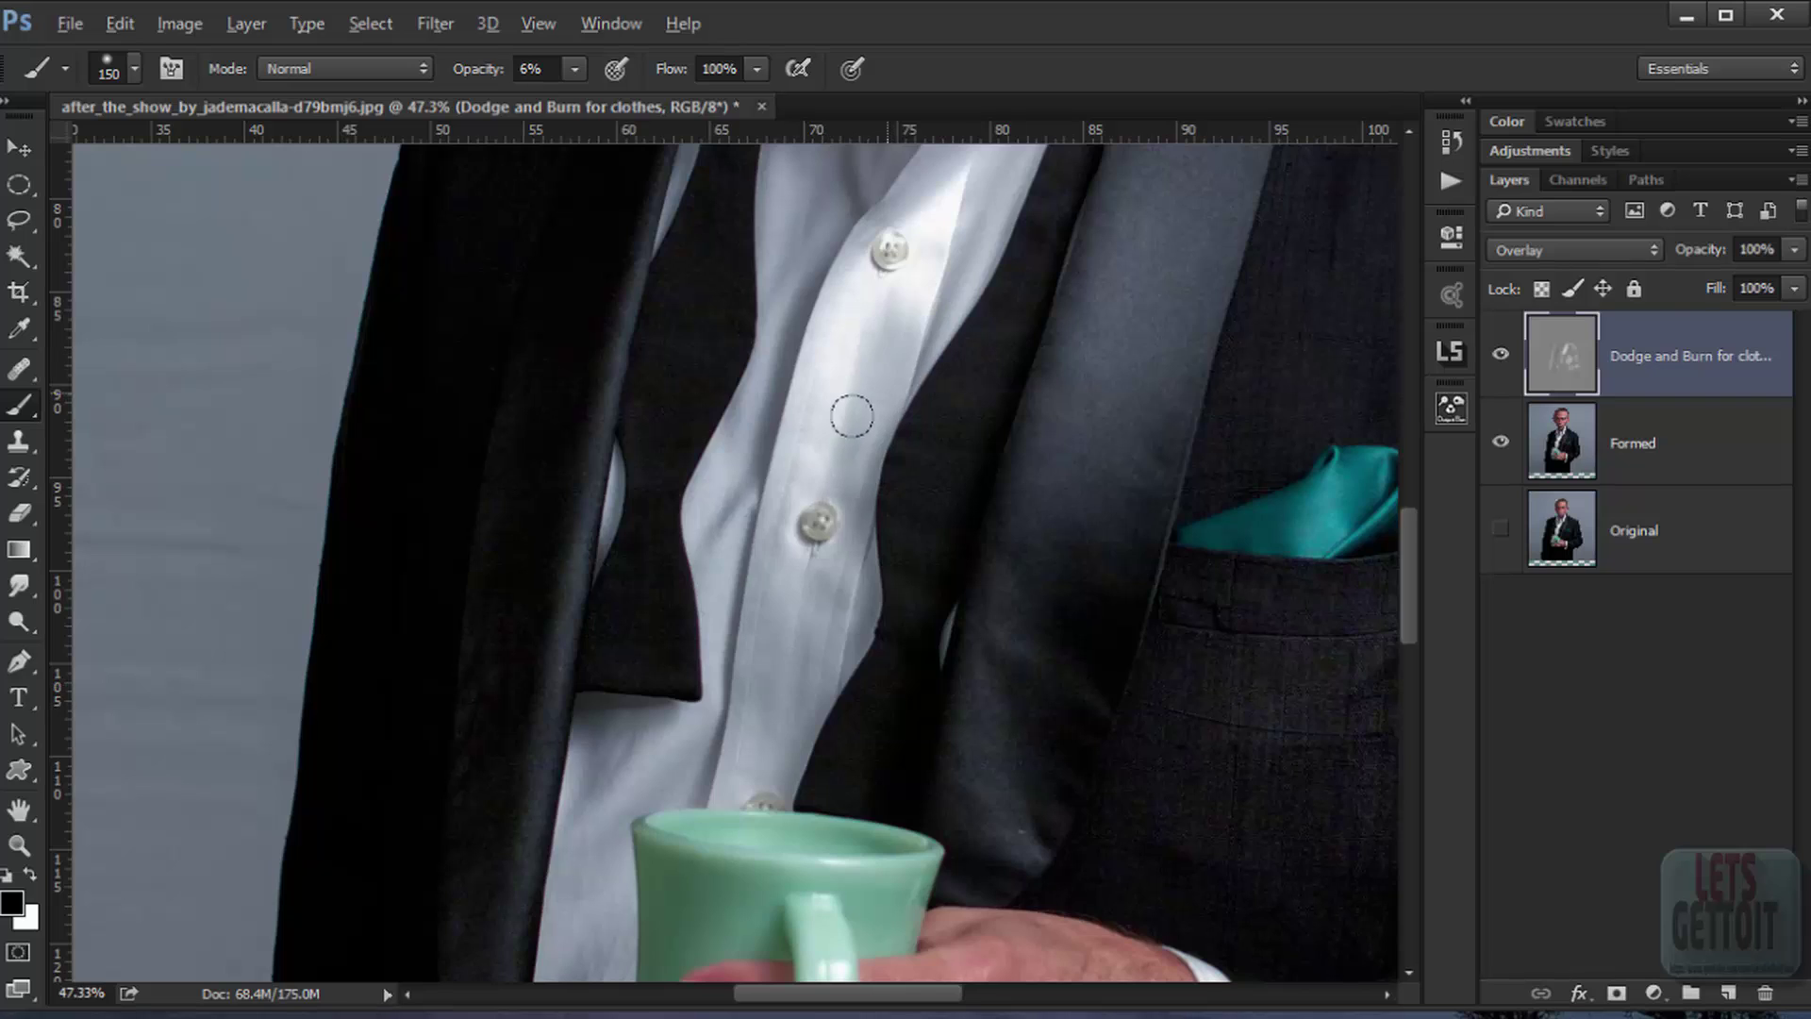
pyautogui.moveTo(940, 151); pyautogui.dragTo(923, 372)
pyautogui.moveTo(1132, 366); pyautogui.dragTo(812, 457)
# Step: Enlarge the brush to 235 px and darken the upper lapel by the collar, the sleeve's shoulder area and the sleeve's underside
pyautogui.scroll(-4, 849, 464)
pyautogui.rightClick(1021, 456)
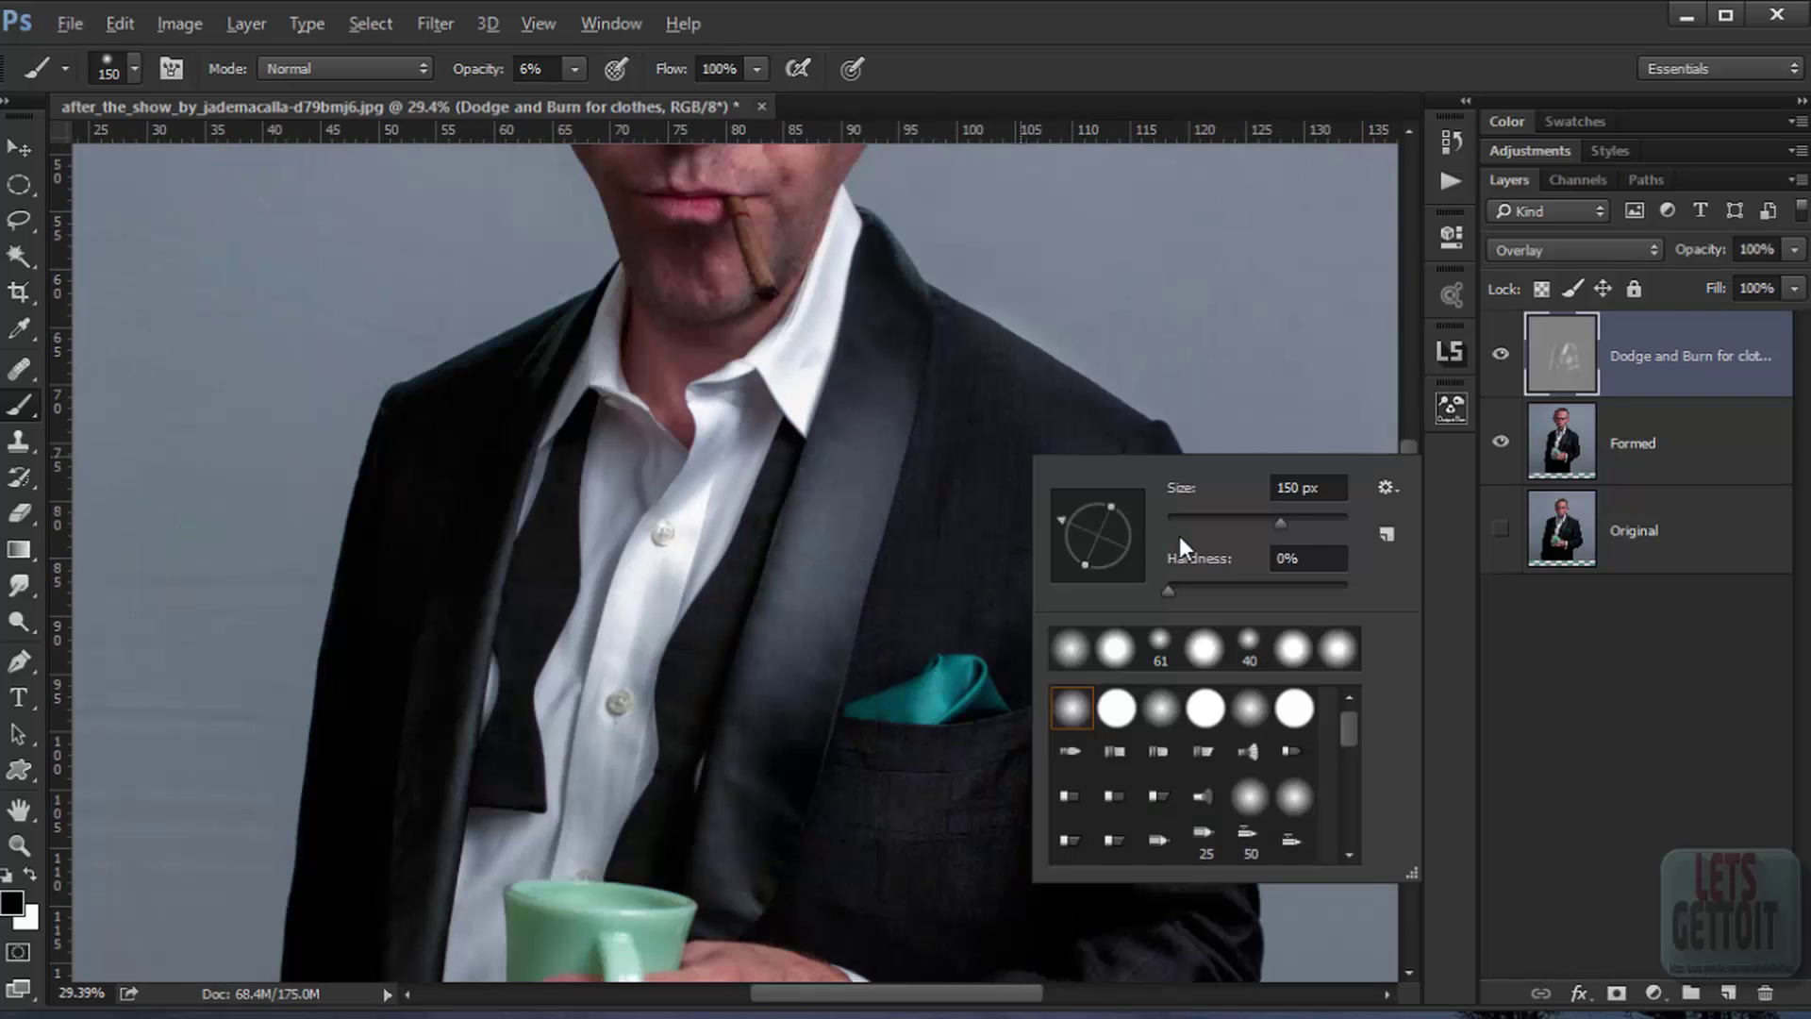
pyautogui.moveTo(979, 385); pyautogui.dragTo(1023, 426)
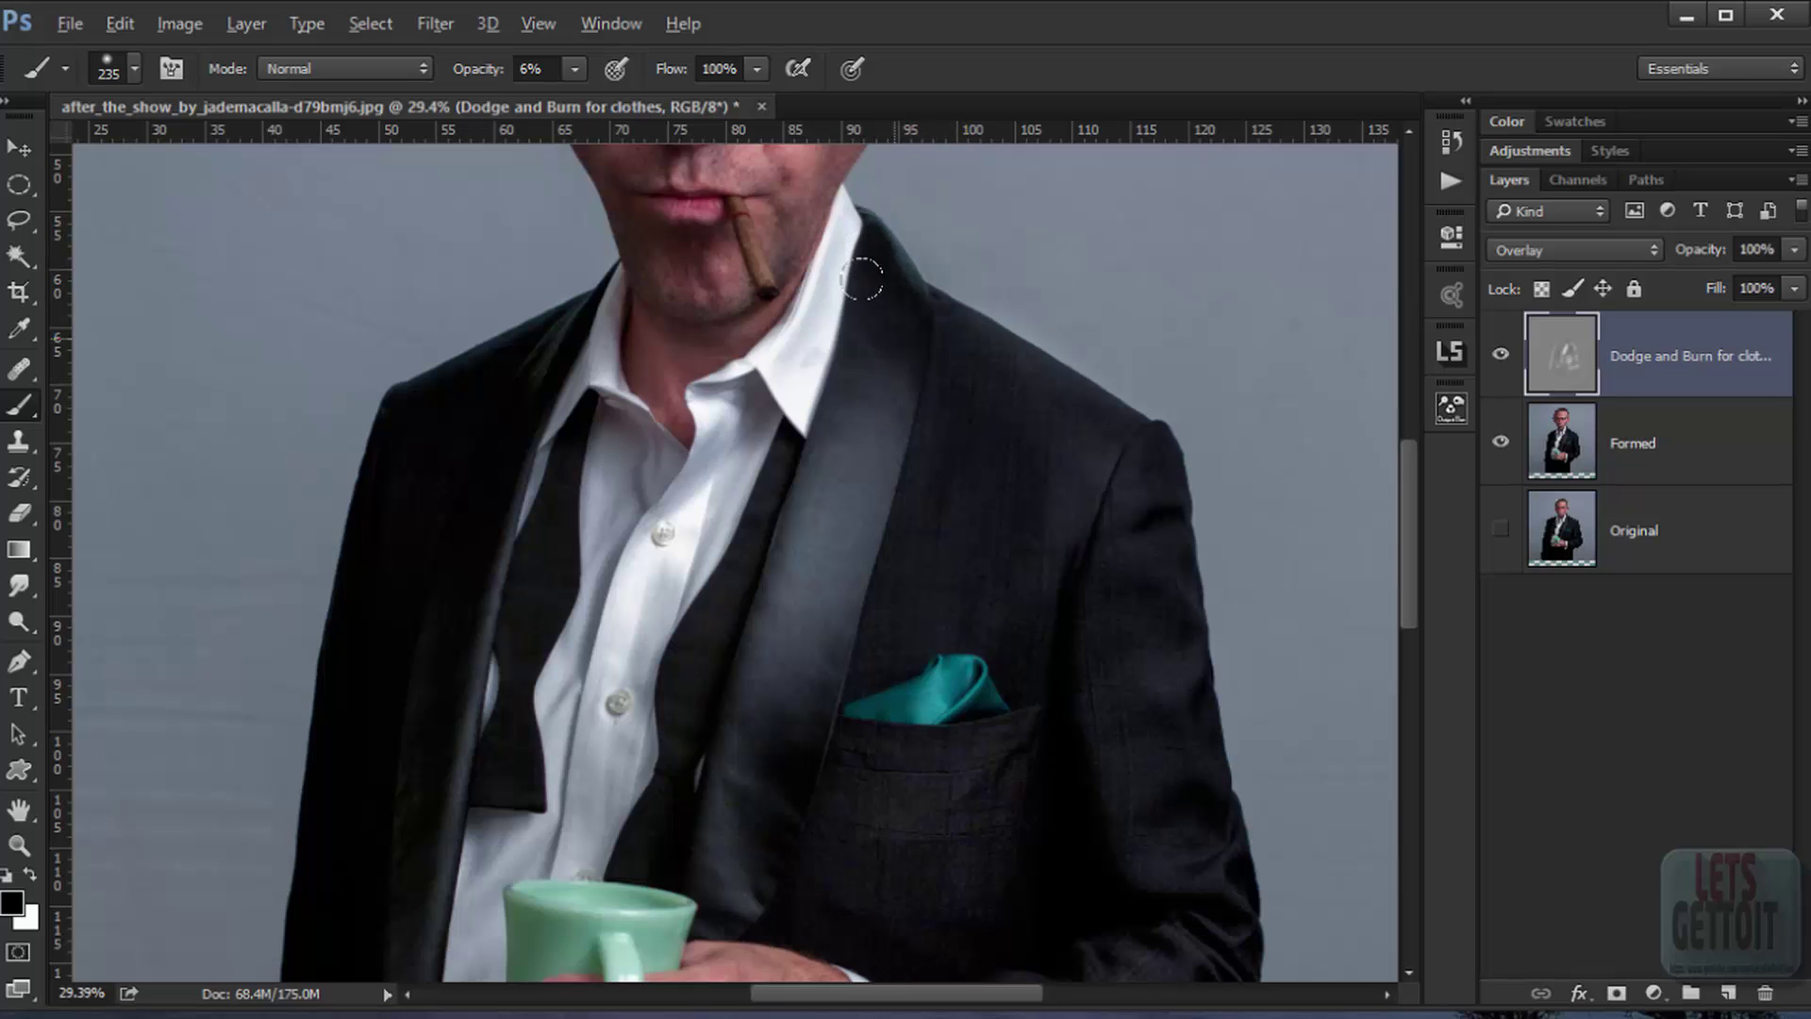
pyautogui.moveTo(1000, 745); pyautogui.dragTo(1042, 458)
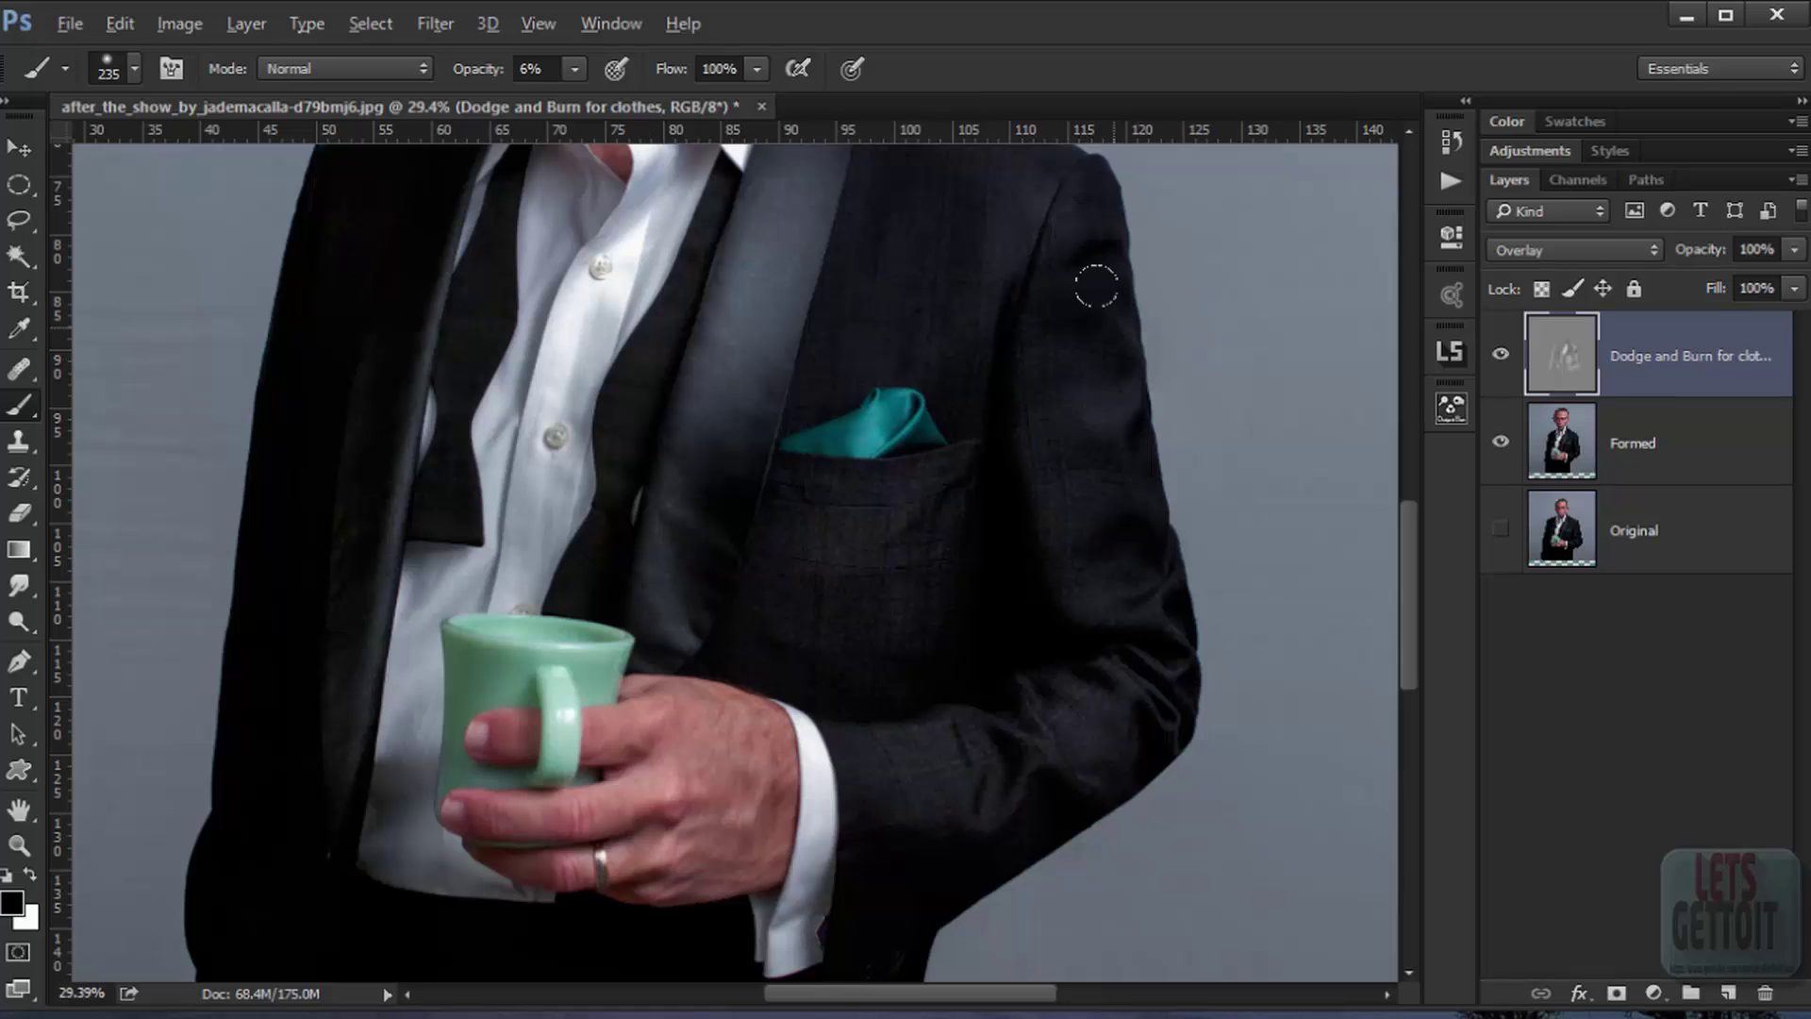
pyautogui.moveTo(959, 830); pyautogui.dragTo(1036, 691)
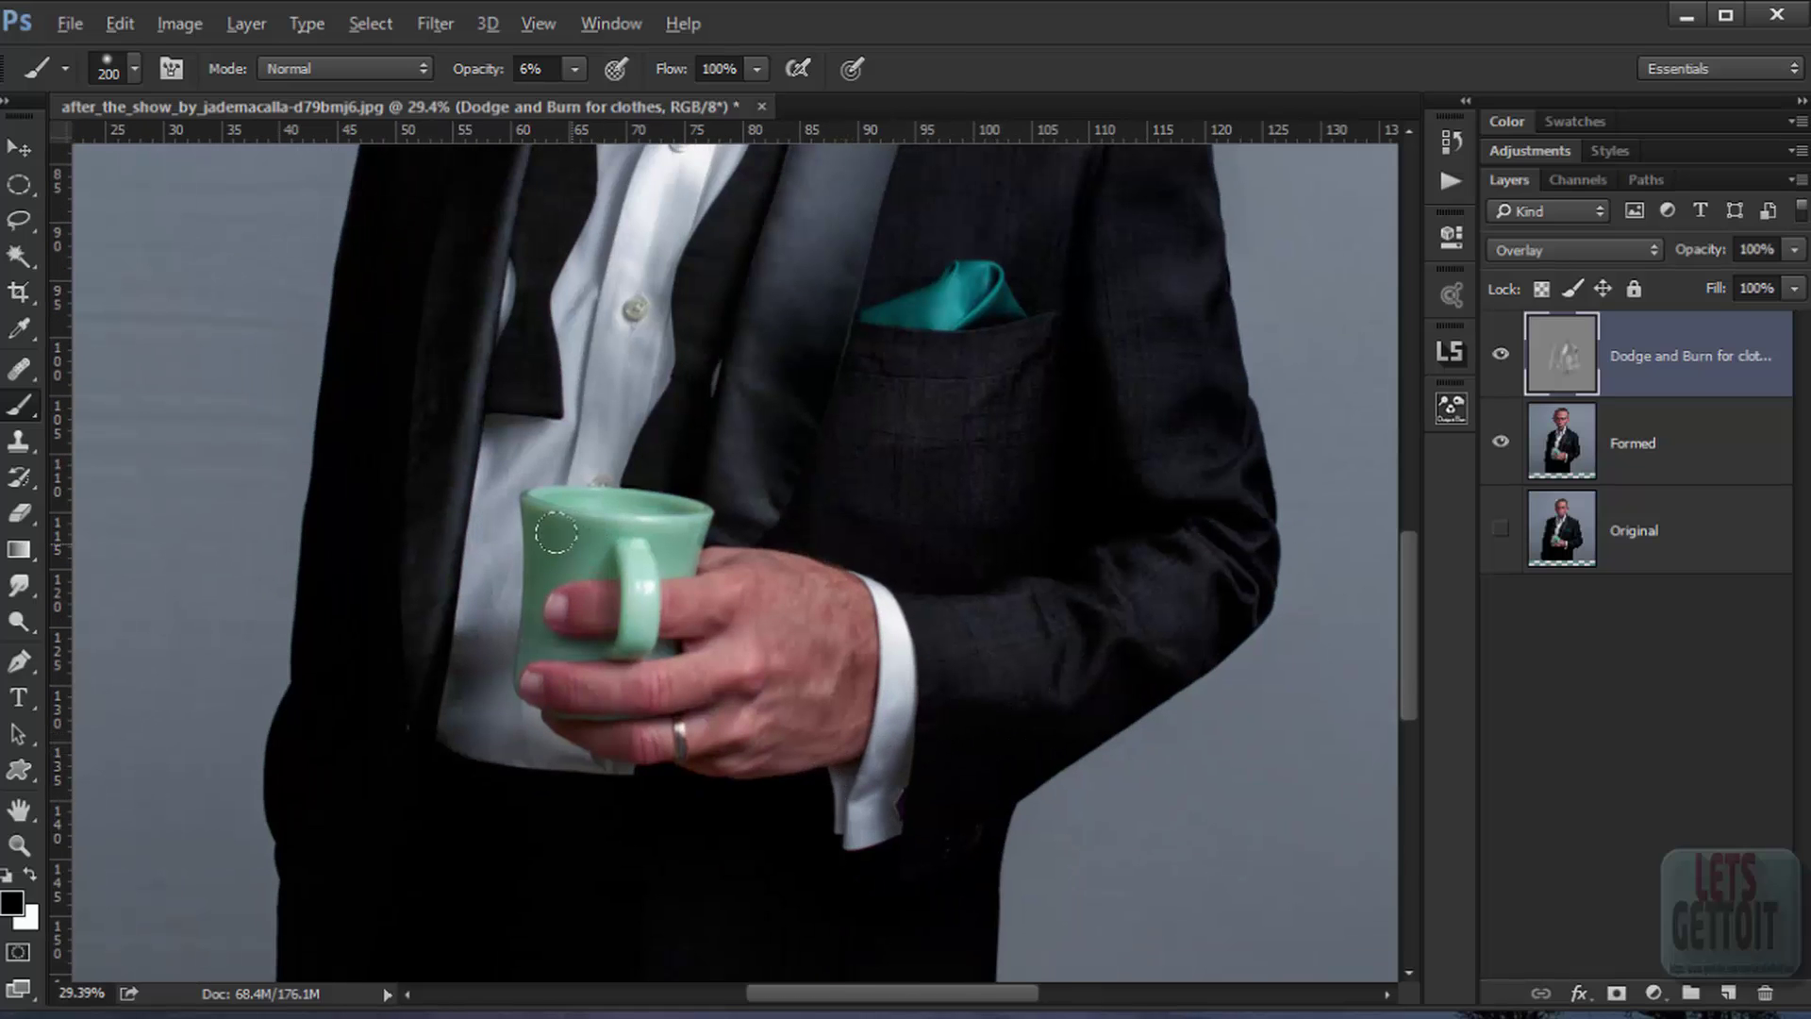
# Step: Switch the painting color back to white, reduce the brush to 90 px, and touch up the highlights around the mug's rim
pyautogui.press('[')
pyautogui.press('[')
pyautogui.press('x')
pyautogui.press('[')
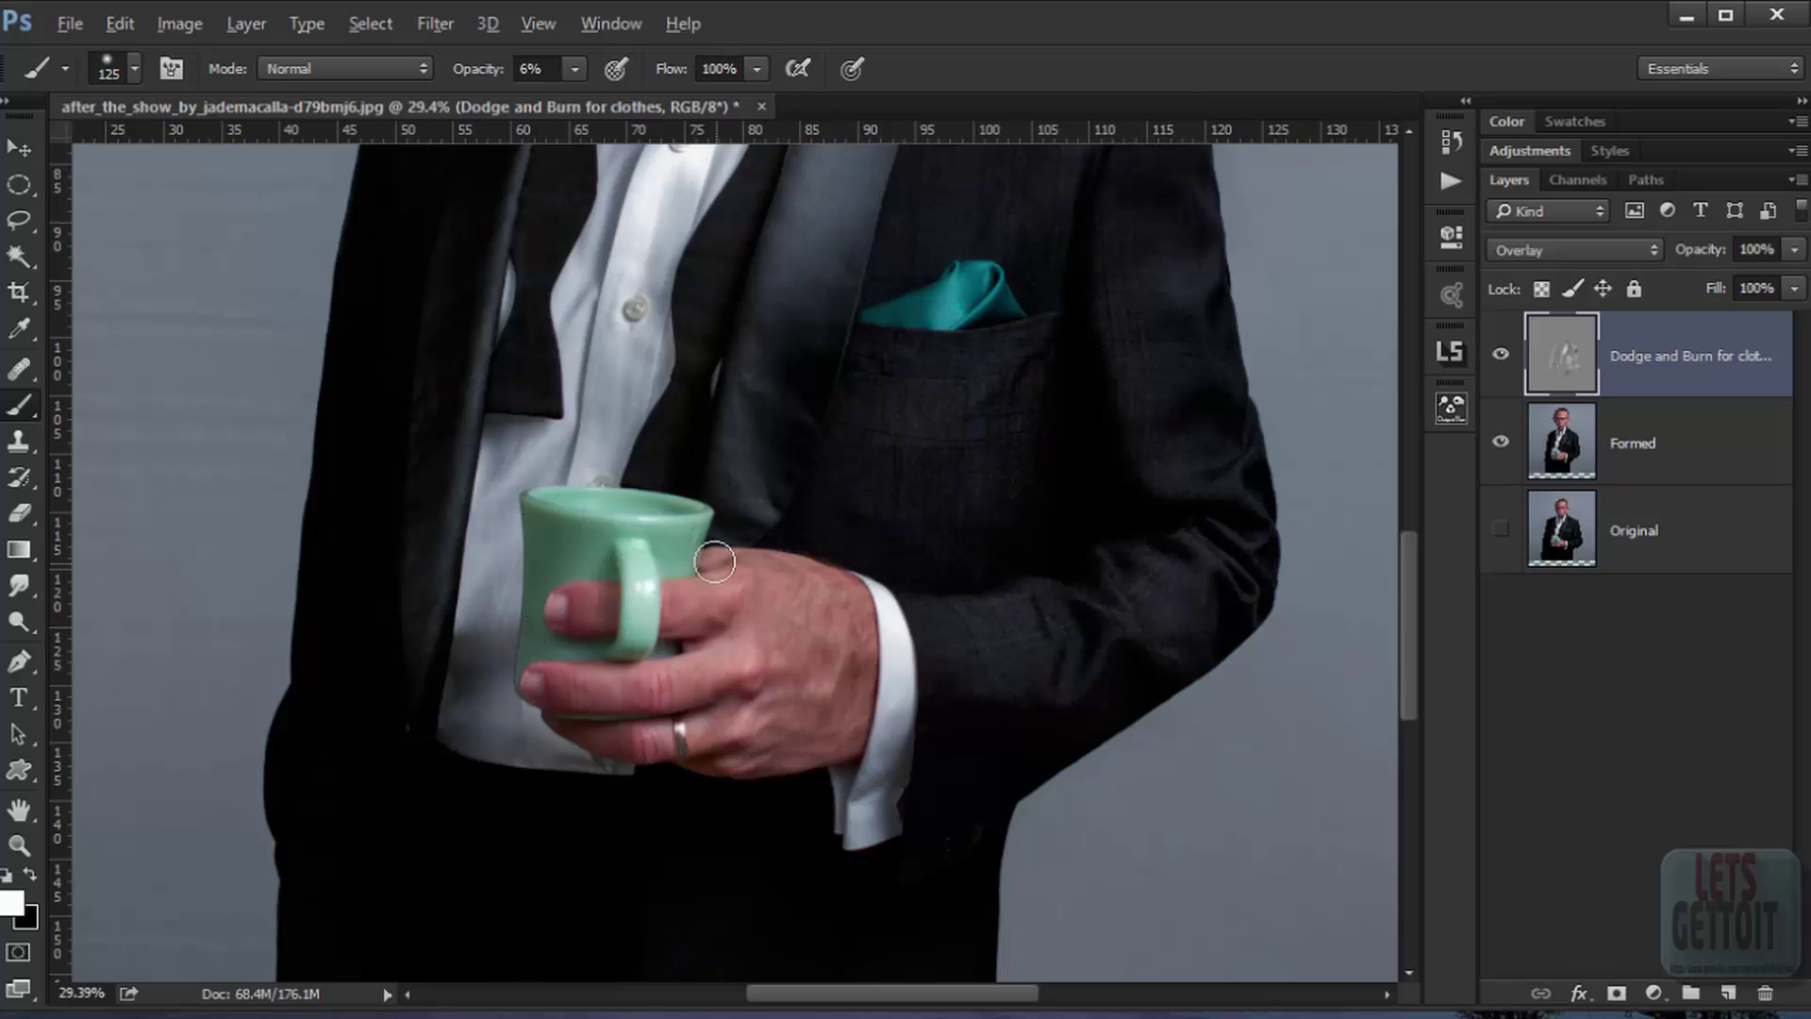
pyautogui.press('[')
pyautogui.press('[')
# Step: Toggle the Dodge and Burn layer's visibility repeatedly to compare the whole portrait before and after dodging and burning
pyautogui.scroll(-4, 759, 505)
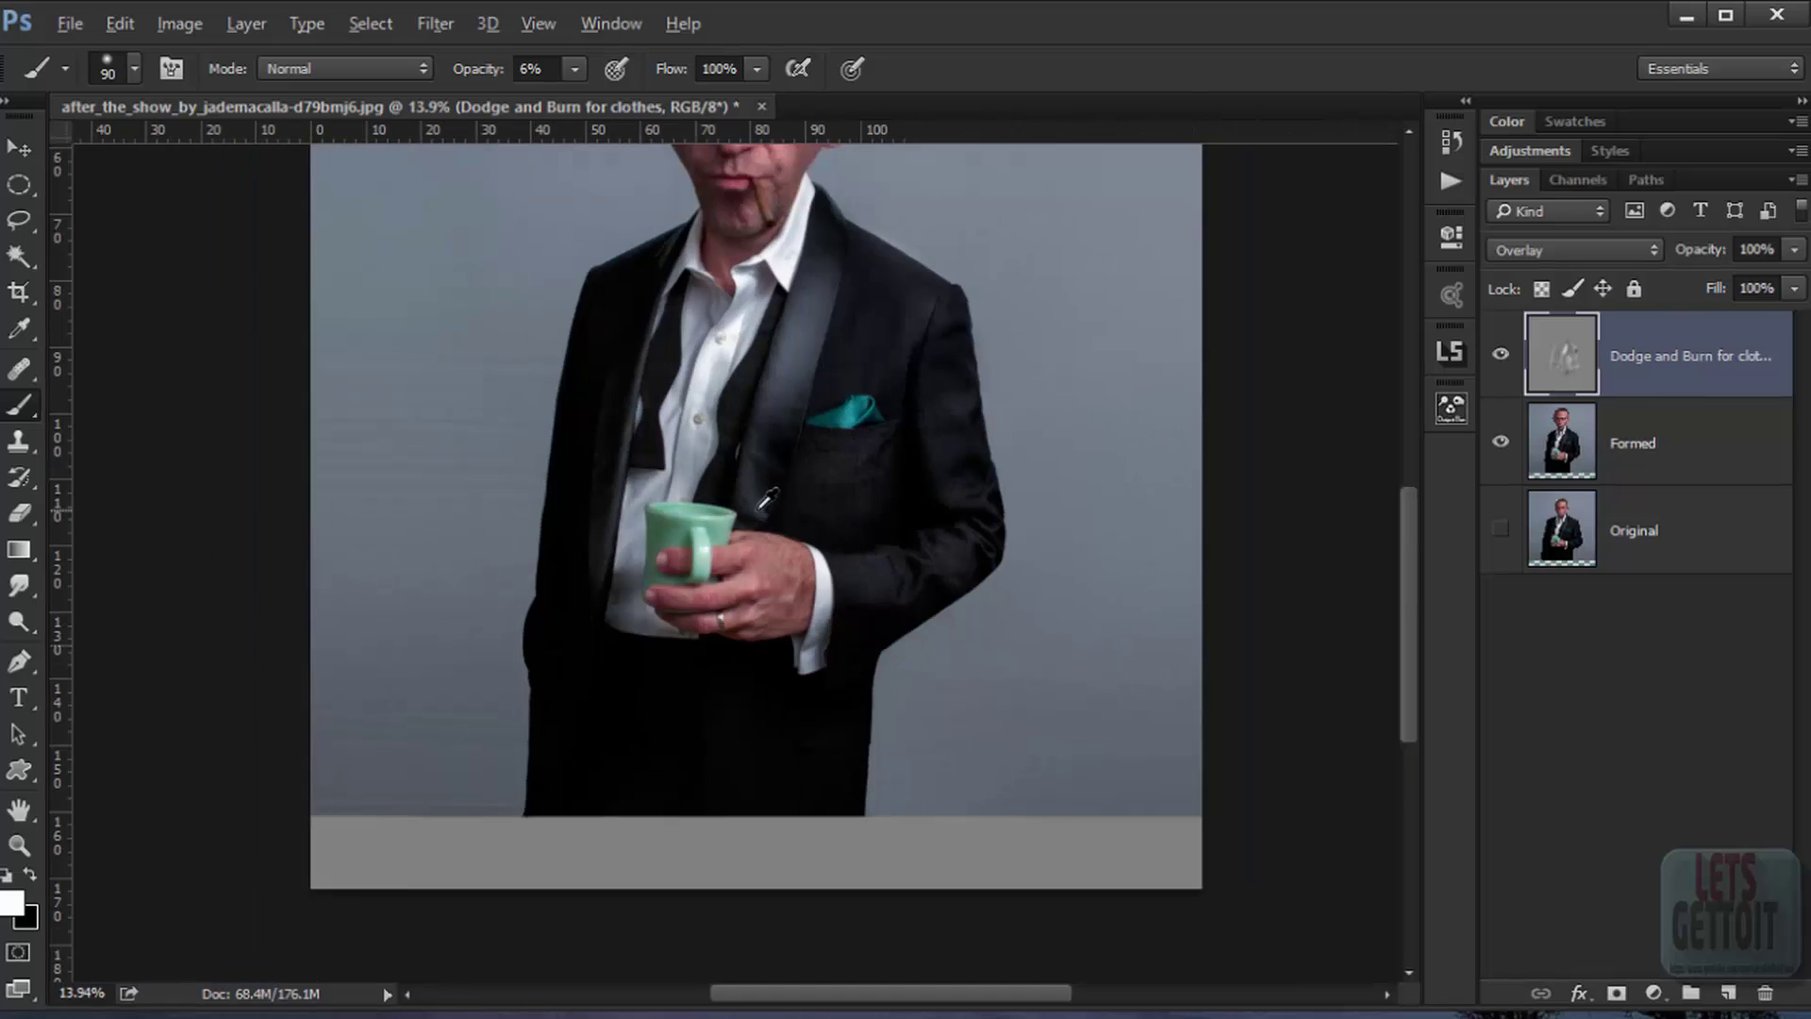
pyautogui.click(1501, 355)
pyautogui.click(1501, 354)
pyautogui.click(1501, 356)
pyautogui.scroll(5, 1010, 529)
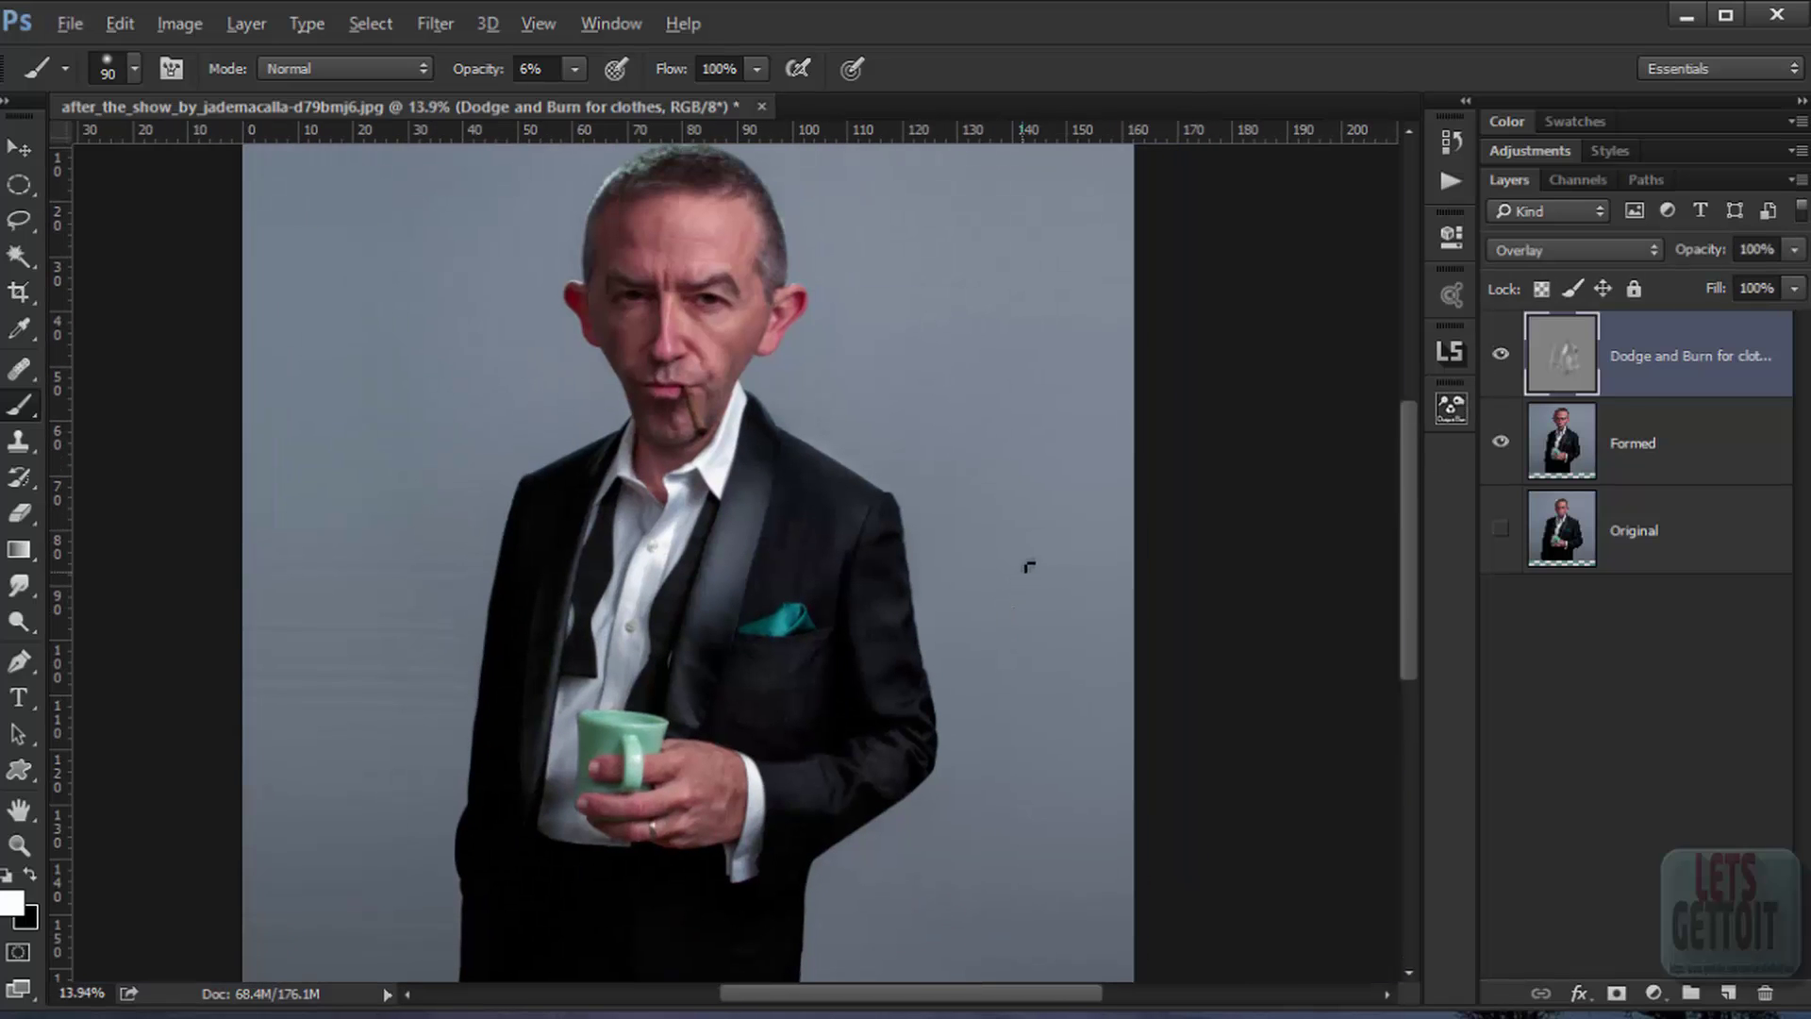
pyautogui.click(1500, 357)
pyautogui.click(1500, 357)
pyautogui.click(1500, 357)
pyautogui.click(1499, 357)
pyautogui.click(1500, 356)
pyautogui.click(1500, 357)
pyautogui.scroll(-3, 864, 497)
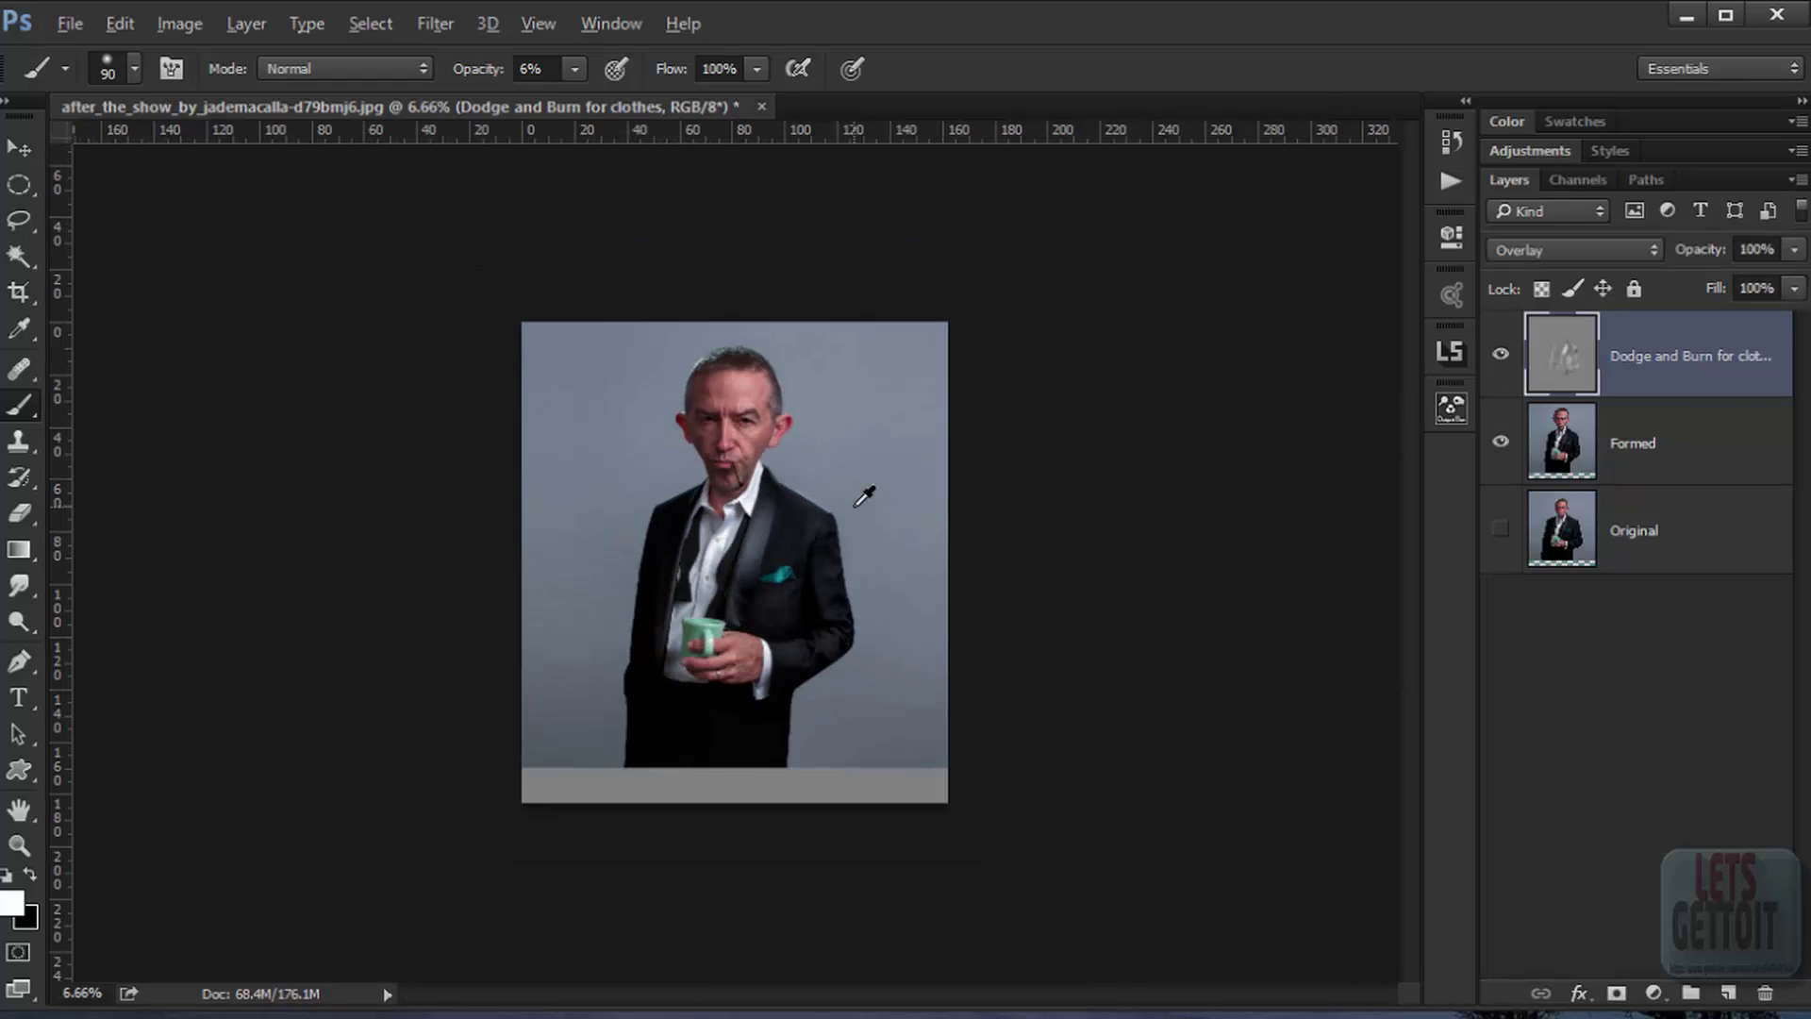
# Step: Isolate the Dodge and Burn layer to review its light and dark strokes, and show the Formed layer again
pyautogui.keyDown('alt'); pyautogui.click(1501, 356); pyautogui.keyUp('alt')
pyautogui.scroll(3, 773, 575)
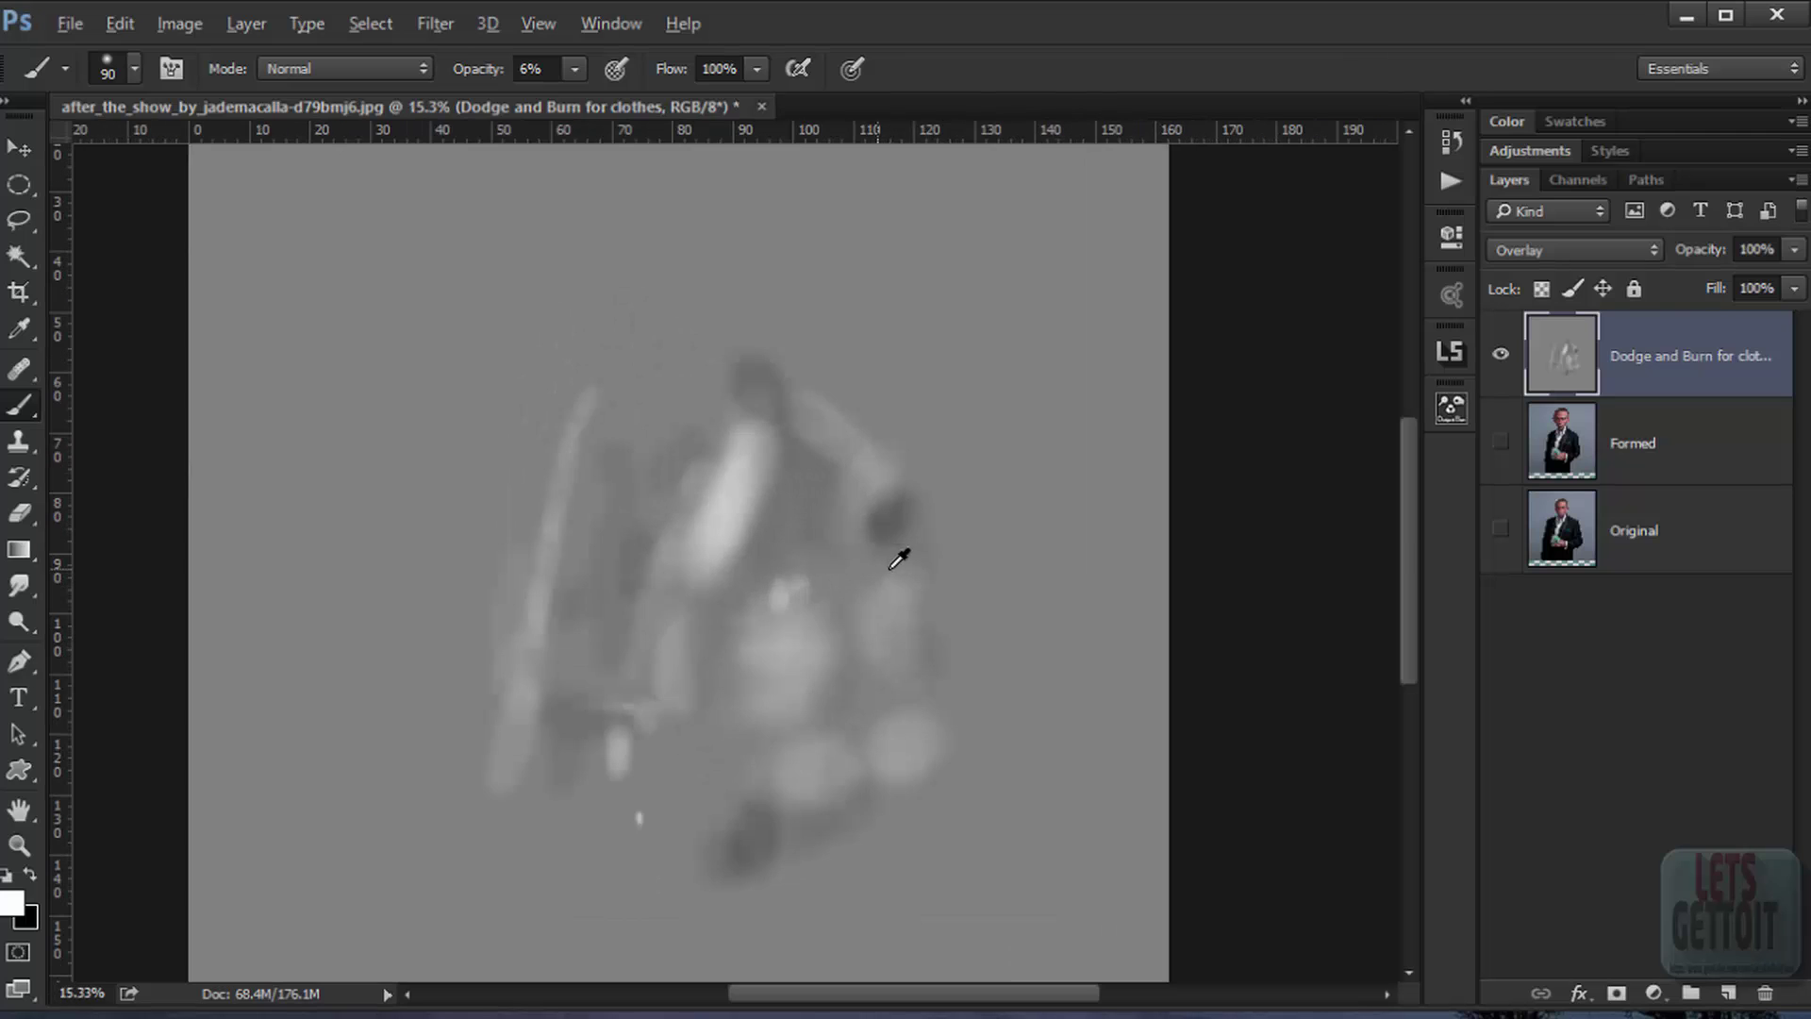
pyautogui.click(1500, 442)
pyautogui.scroll(1, 704, 478)
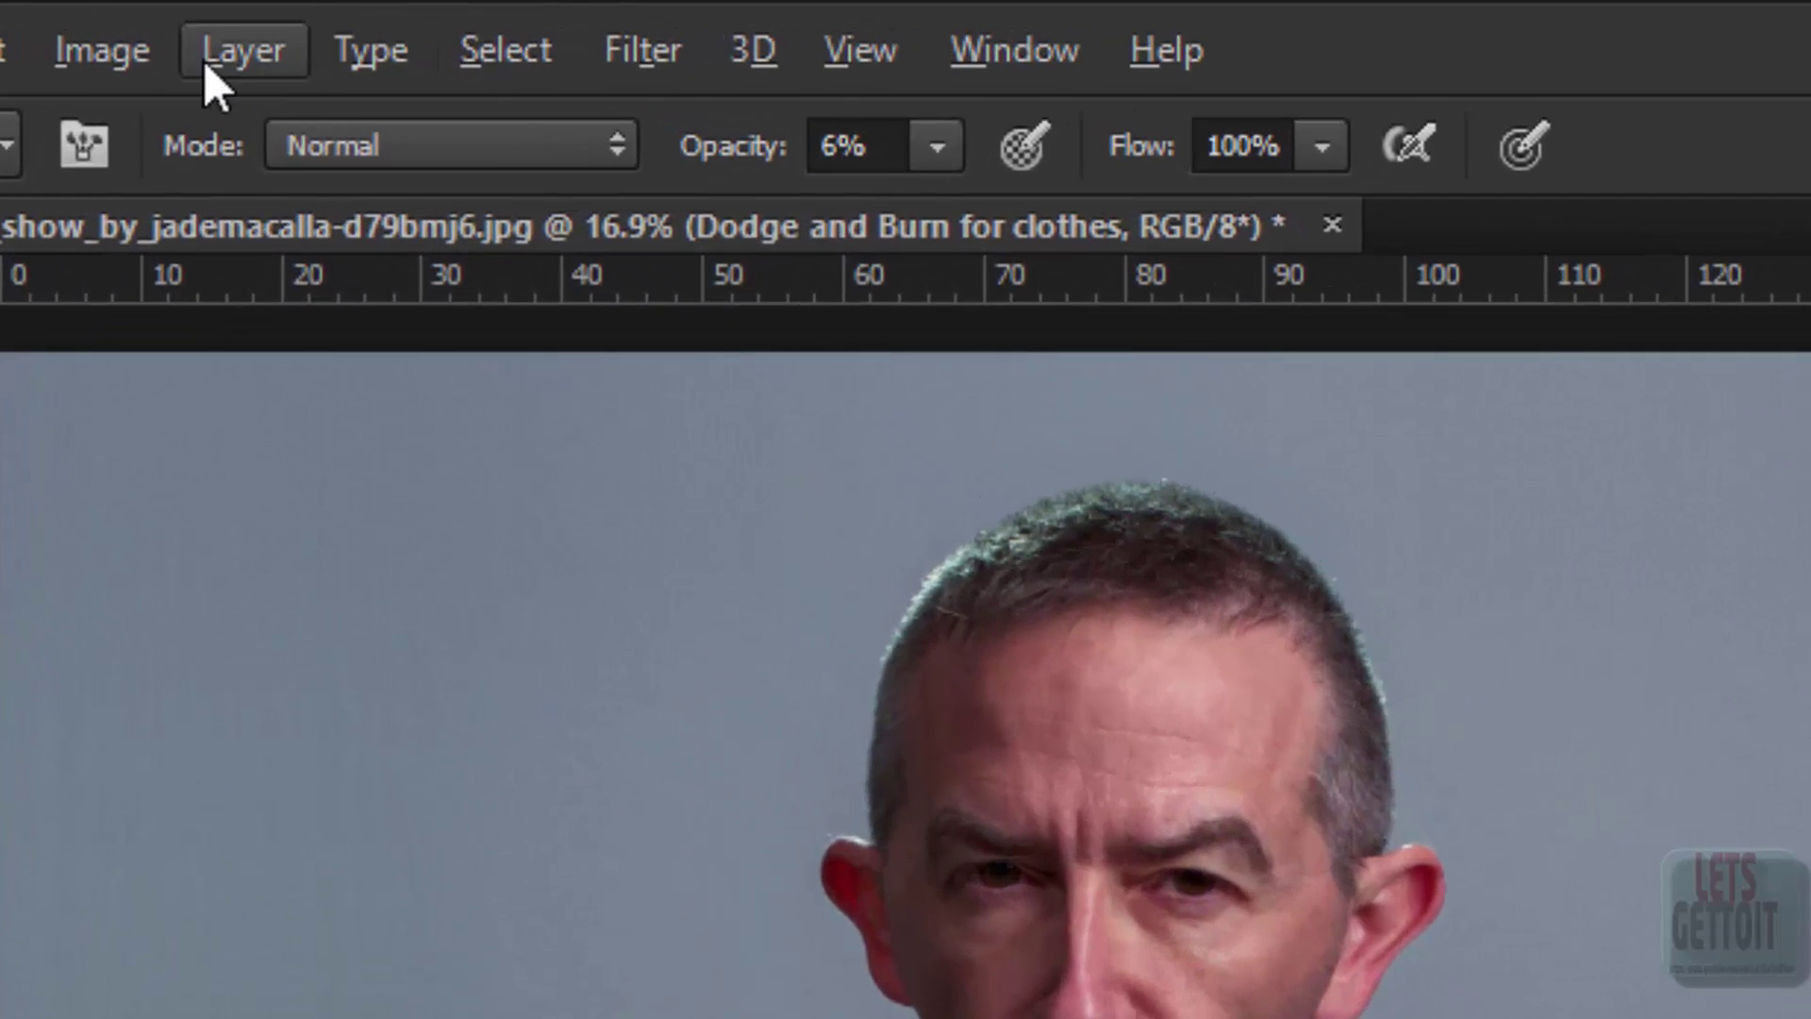
# Step: Create a new layer named DnB HEAD in Soft Light mode, filled with the neutral 50% gray
pyautogui.click(243, 27)
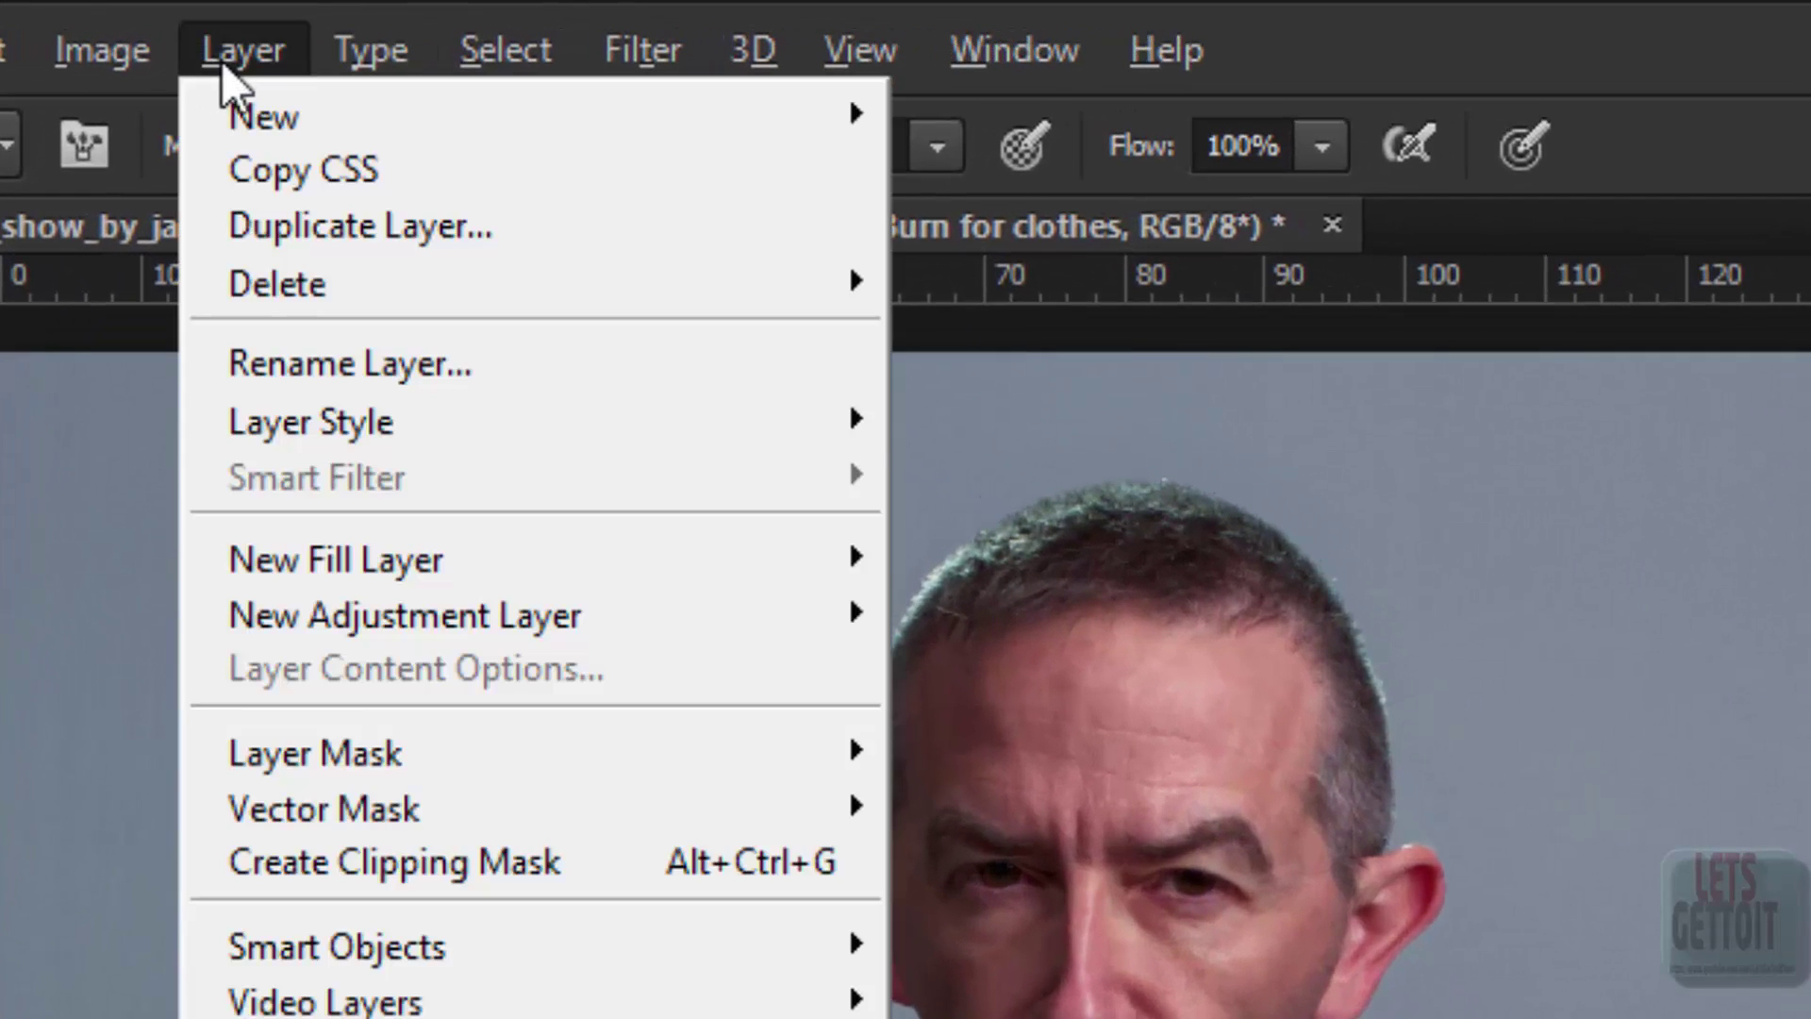
pyautogui.moveTo(241, 122)
pyautogui.click(924, 112)
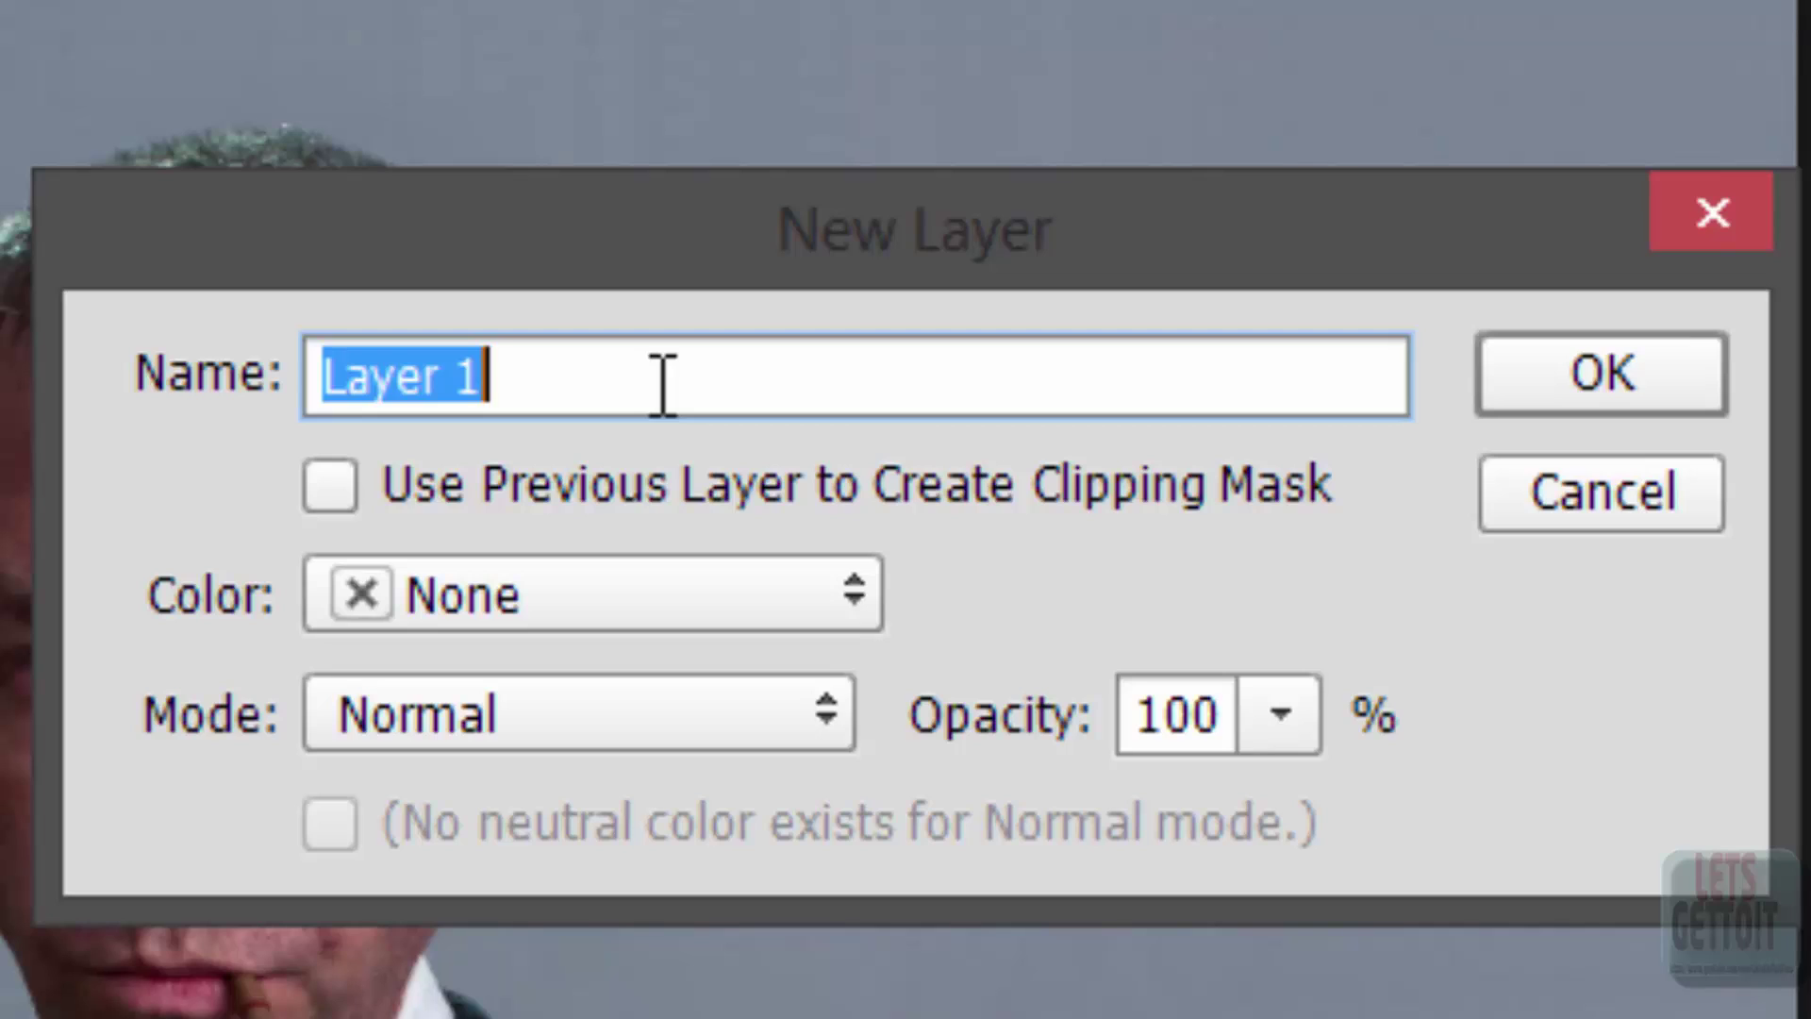
pyautogui.write('DnB ')
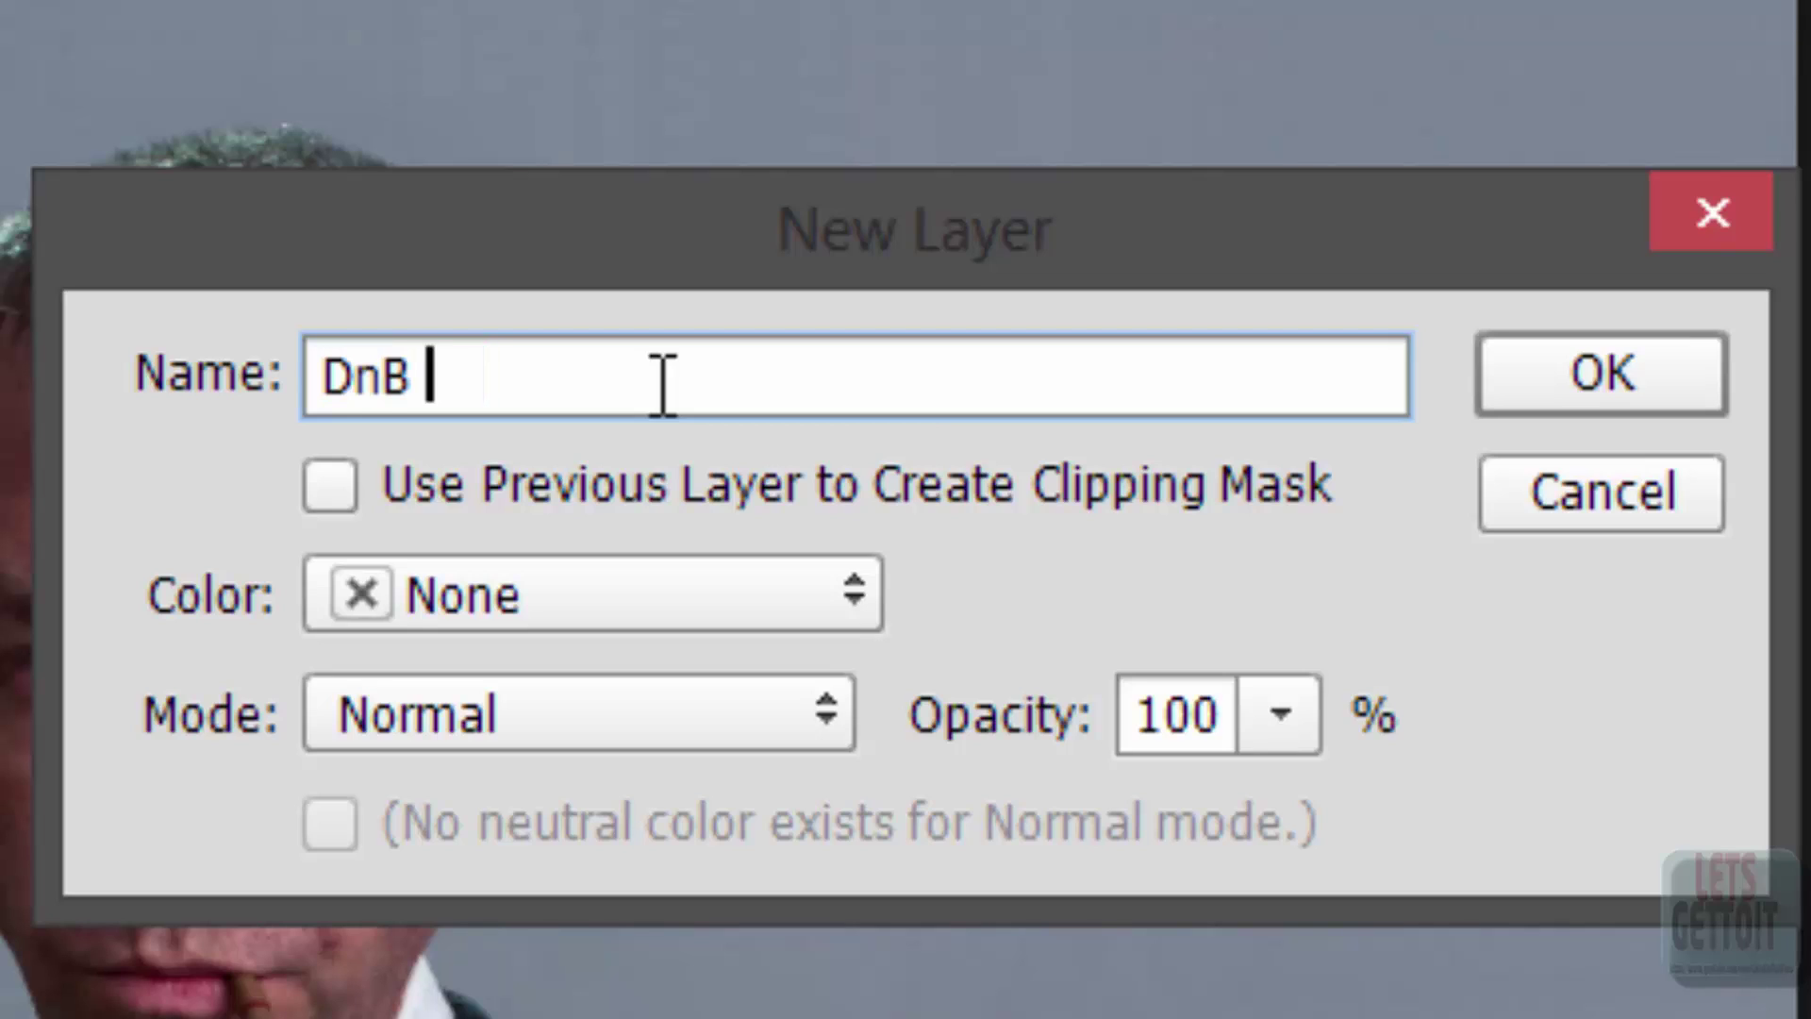
pyautogui.write('HEAD')
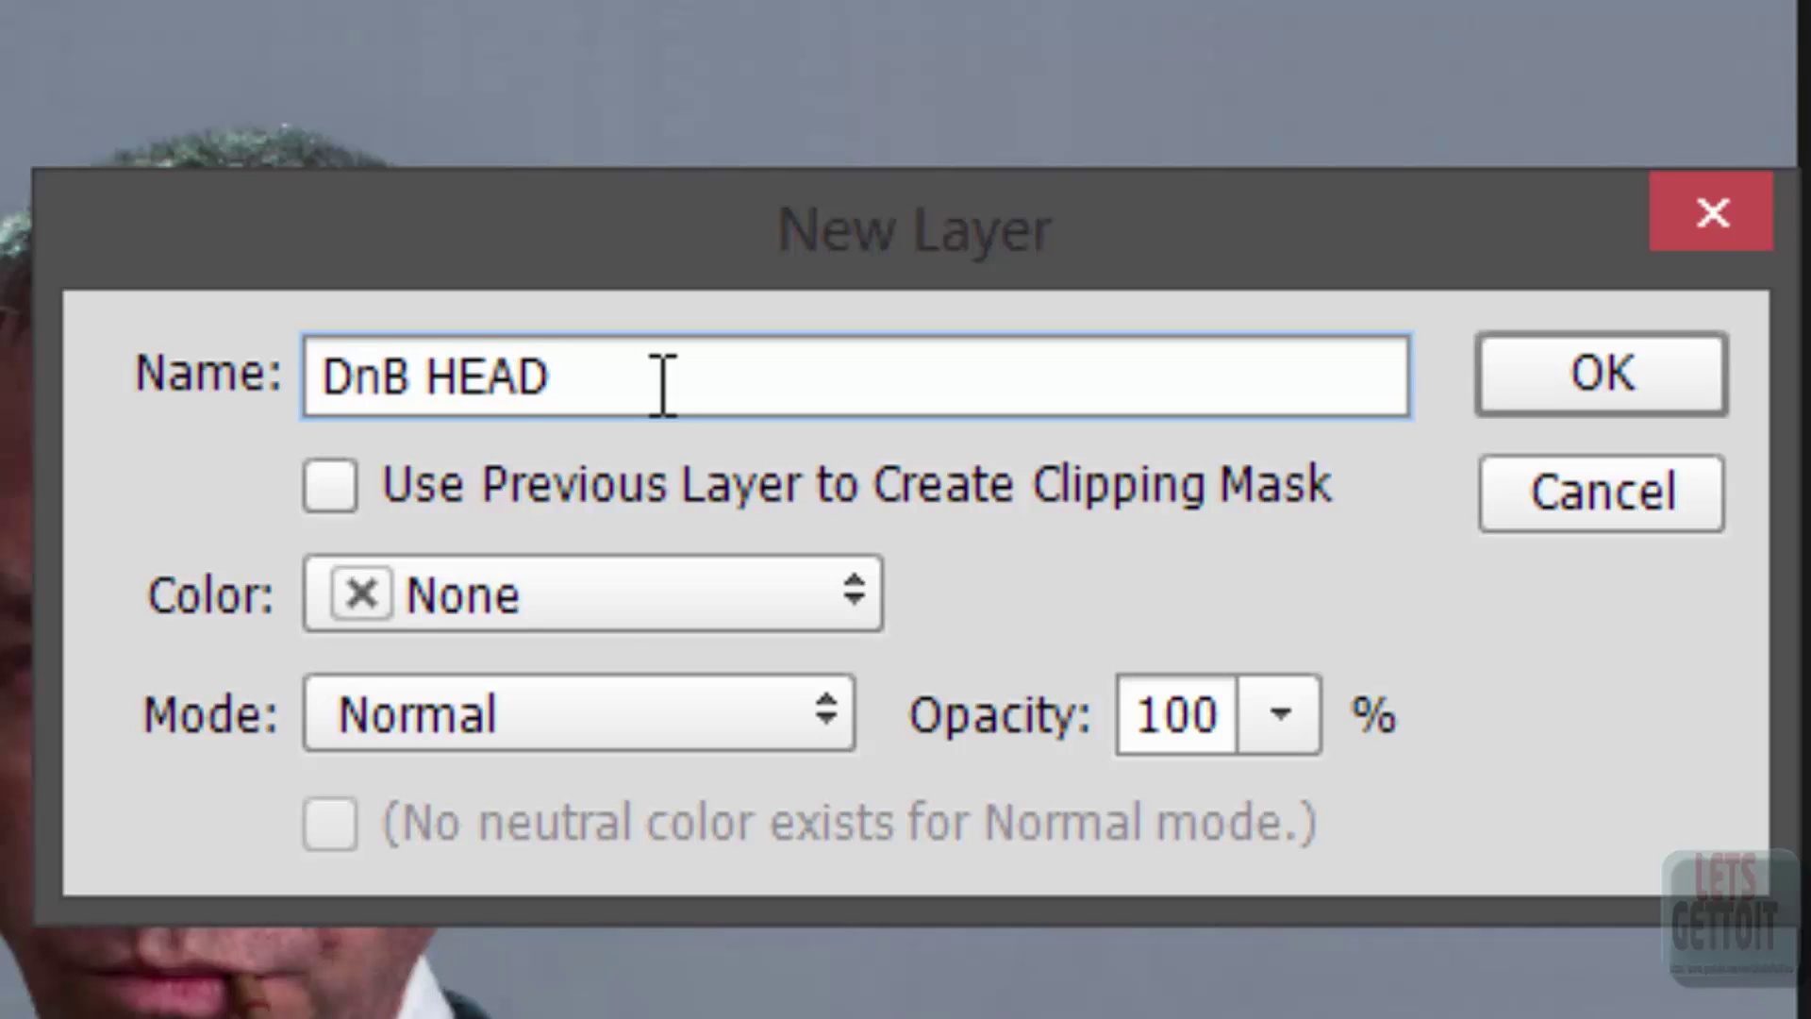
pyautogui.click(526, 728)
pyautogui.click(476, 401)
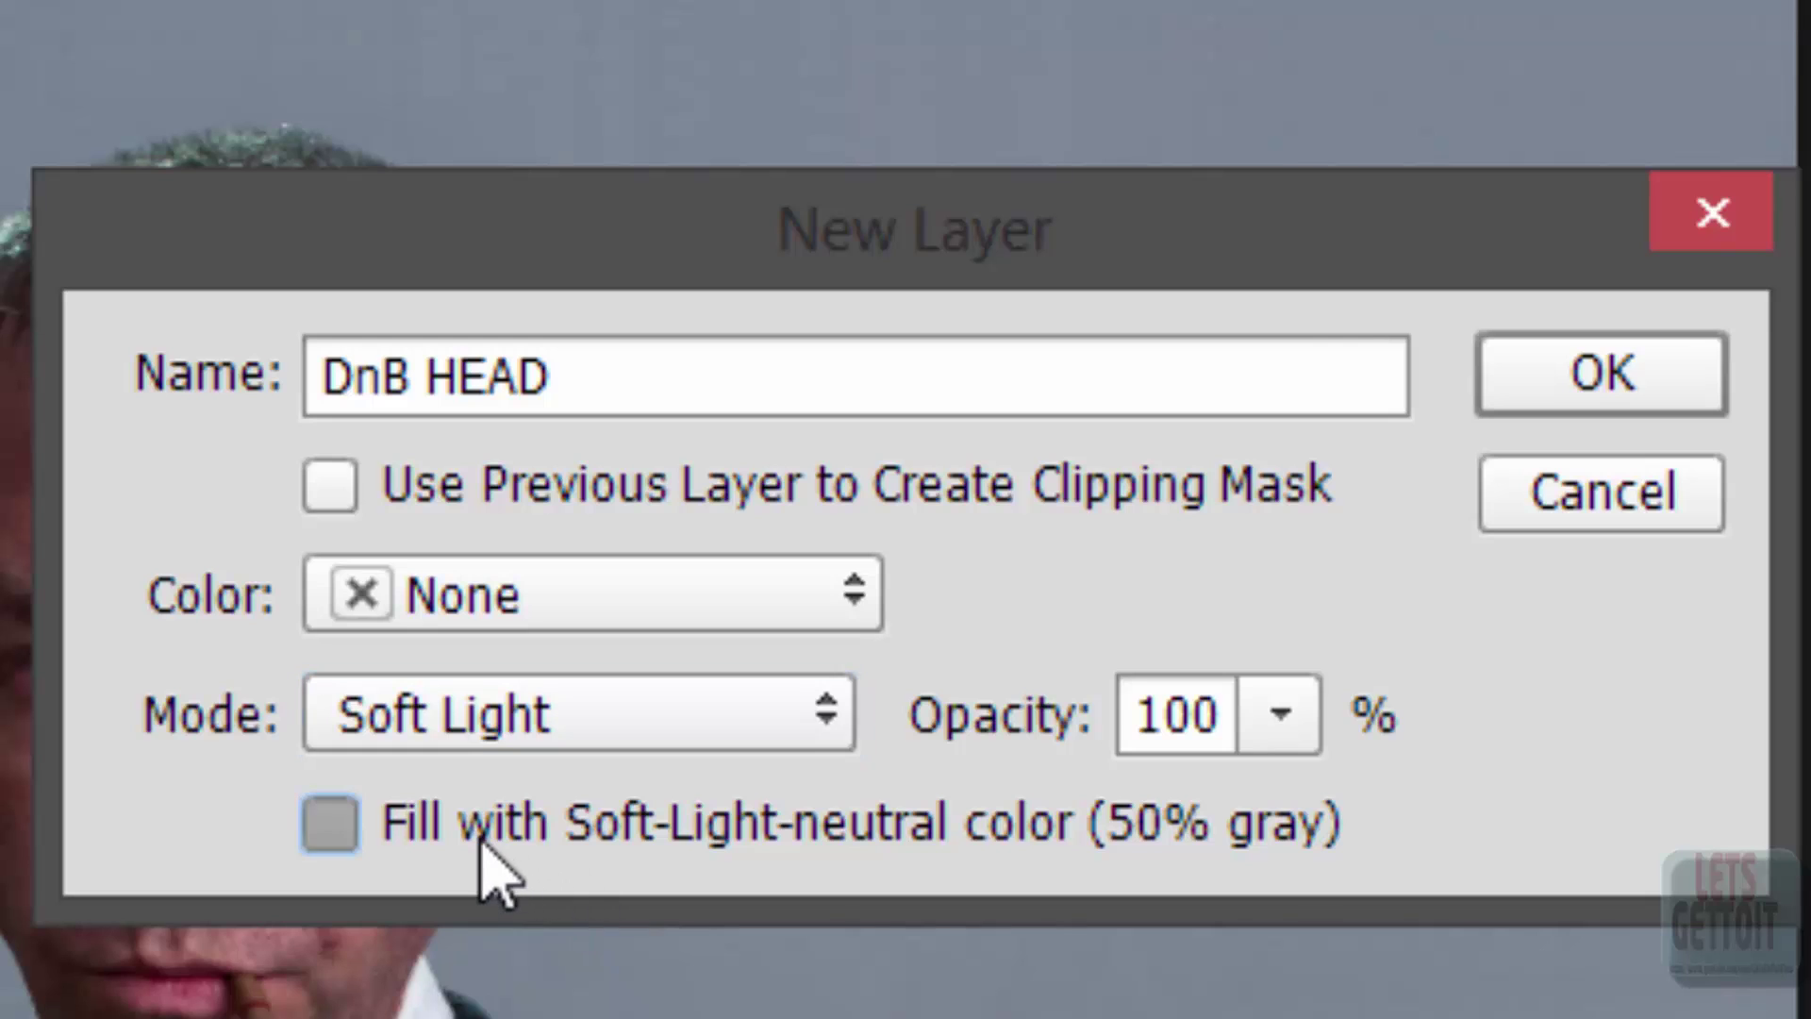
pyautogui.click(481, 830)
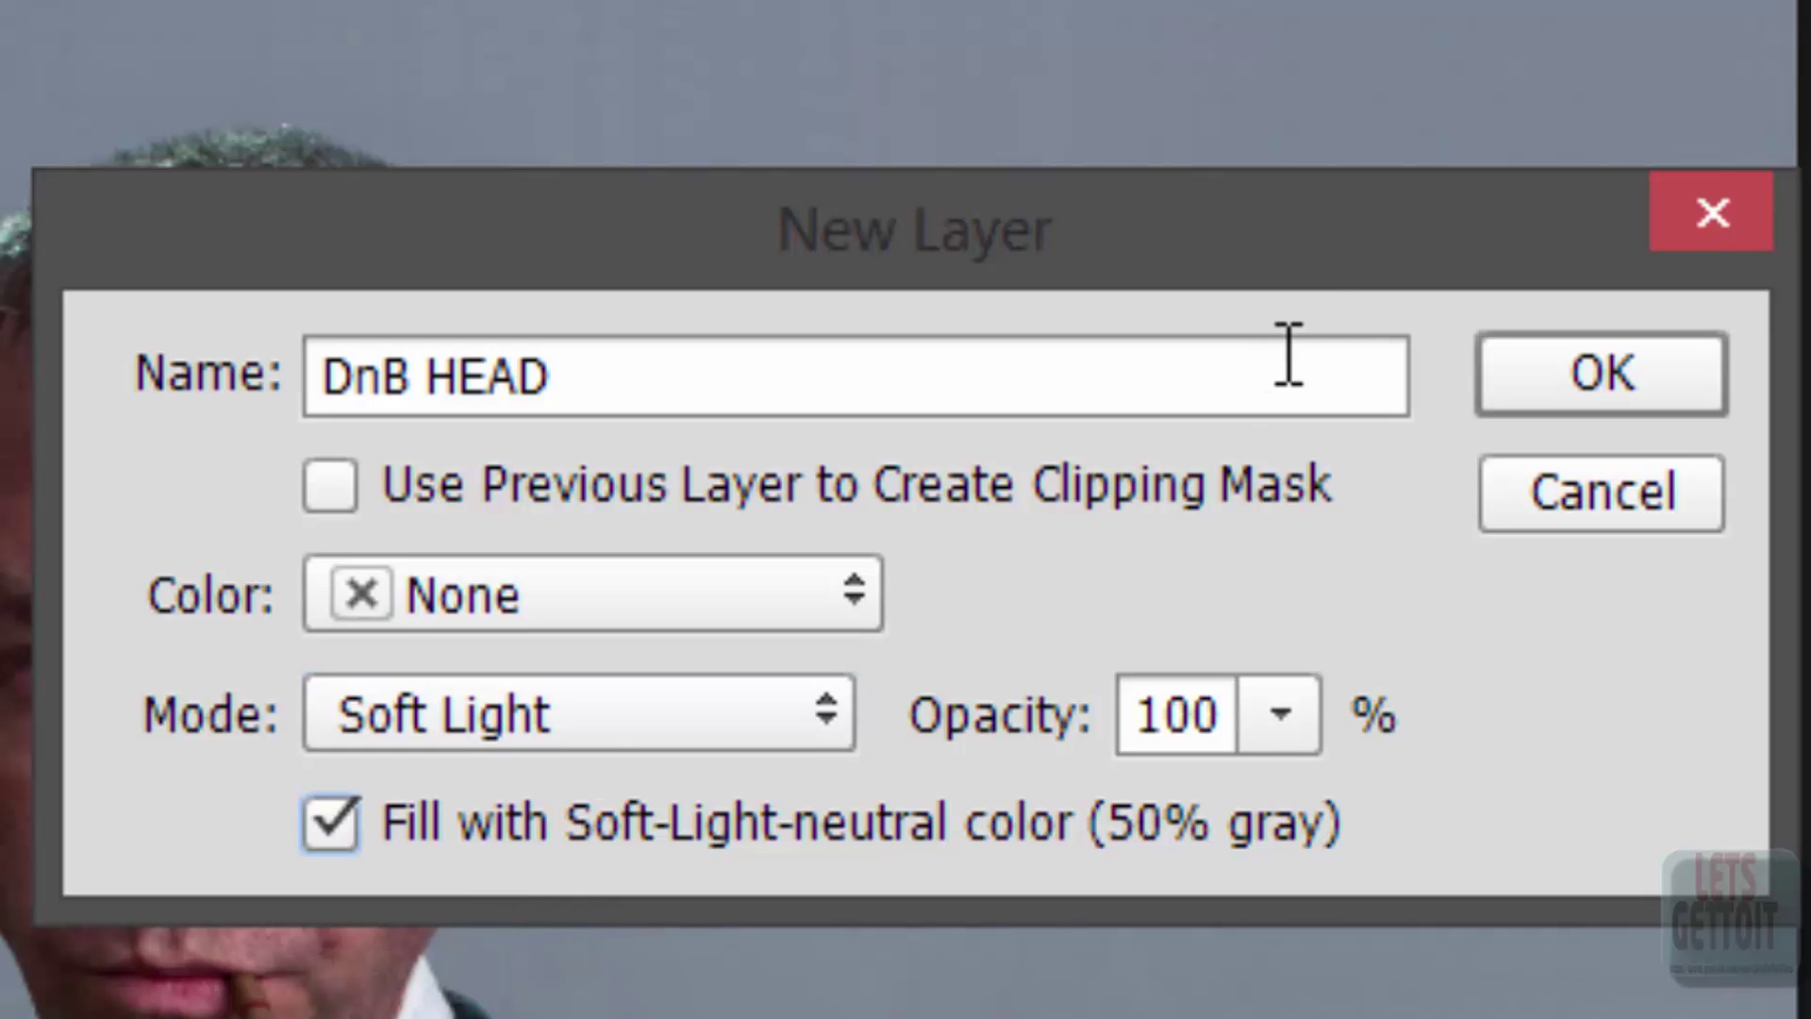
pyautogui.click(1617, 376)
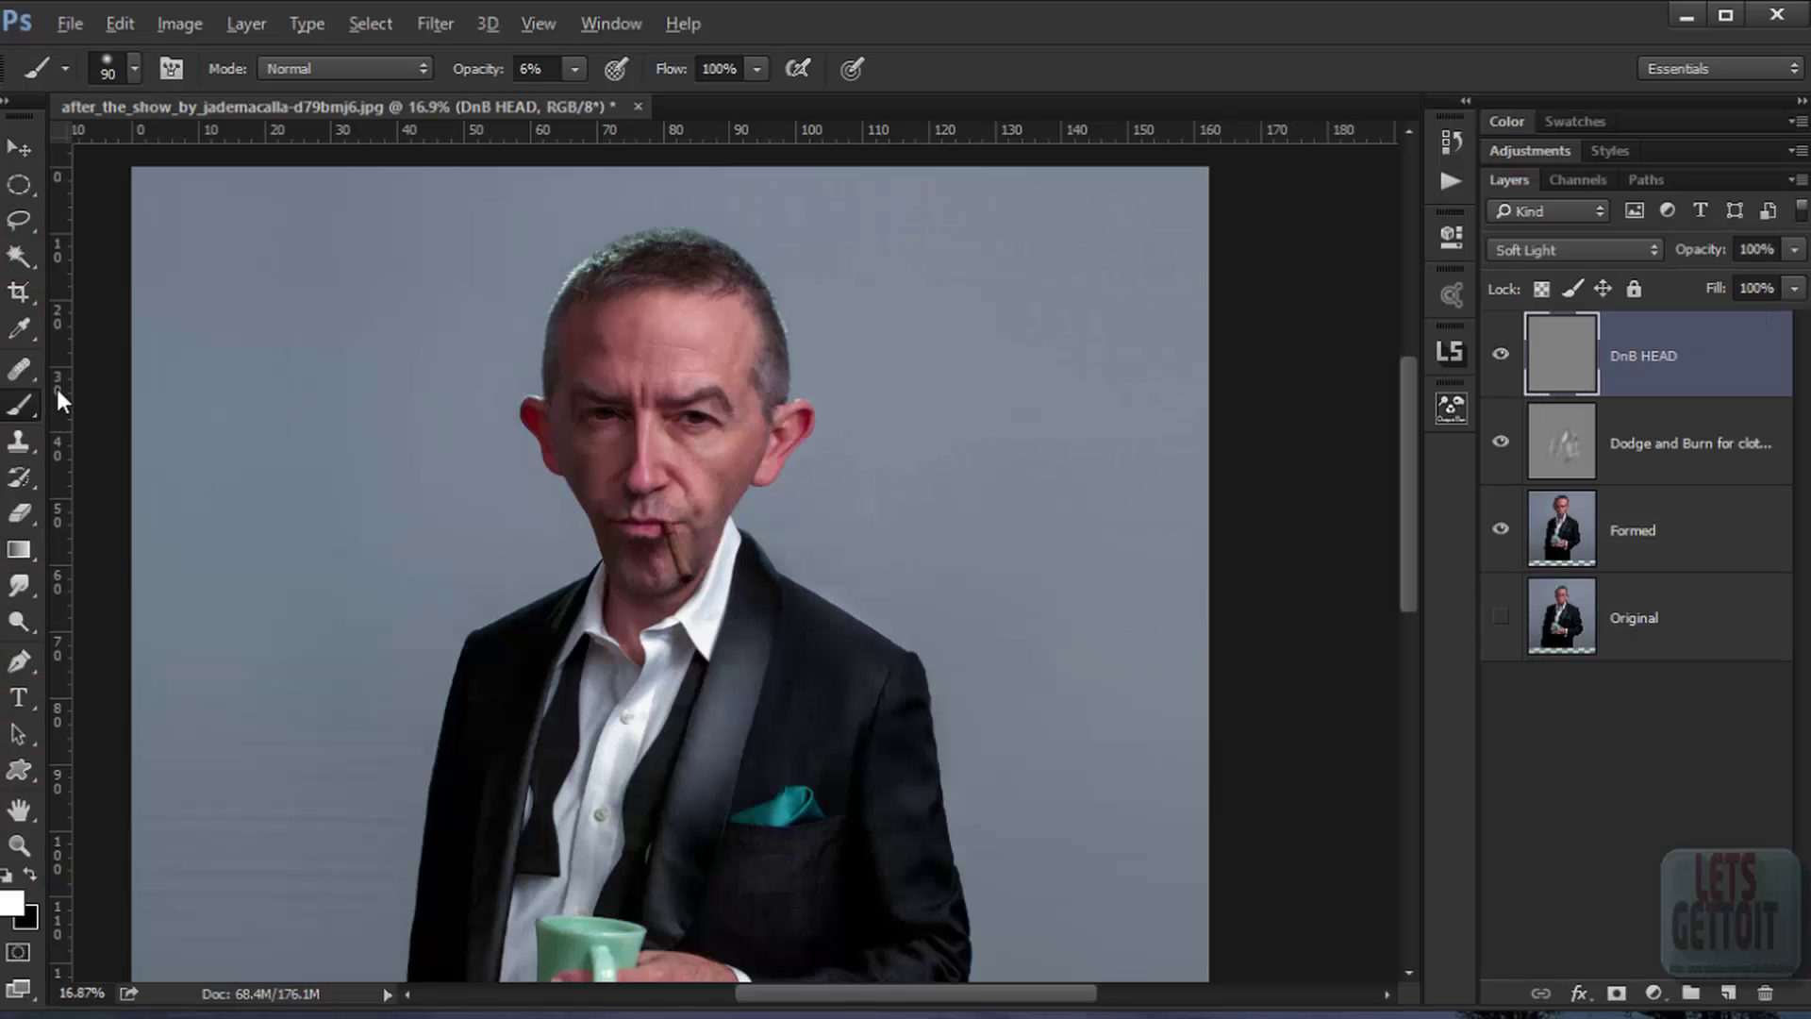
# Step: Set the brush opacity to 5% and lighten the highlight along the nose bridge and tip with a 40 to 60 px brush
pyautogui.click(528, 70)
pyautogui.write('5')
pyautogui.press('Return')
pyautogui.scroll(8, 718, 483)
pyautogui.moveTo(768, 449); pyautogui.dragTo(732, 525)
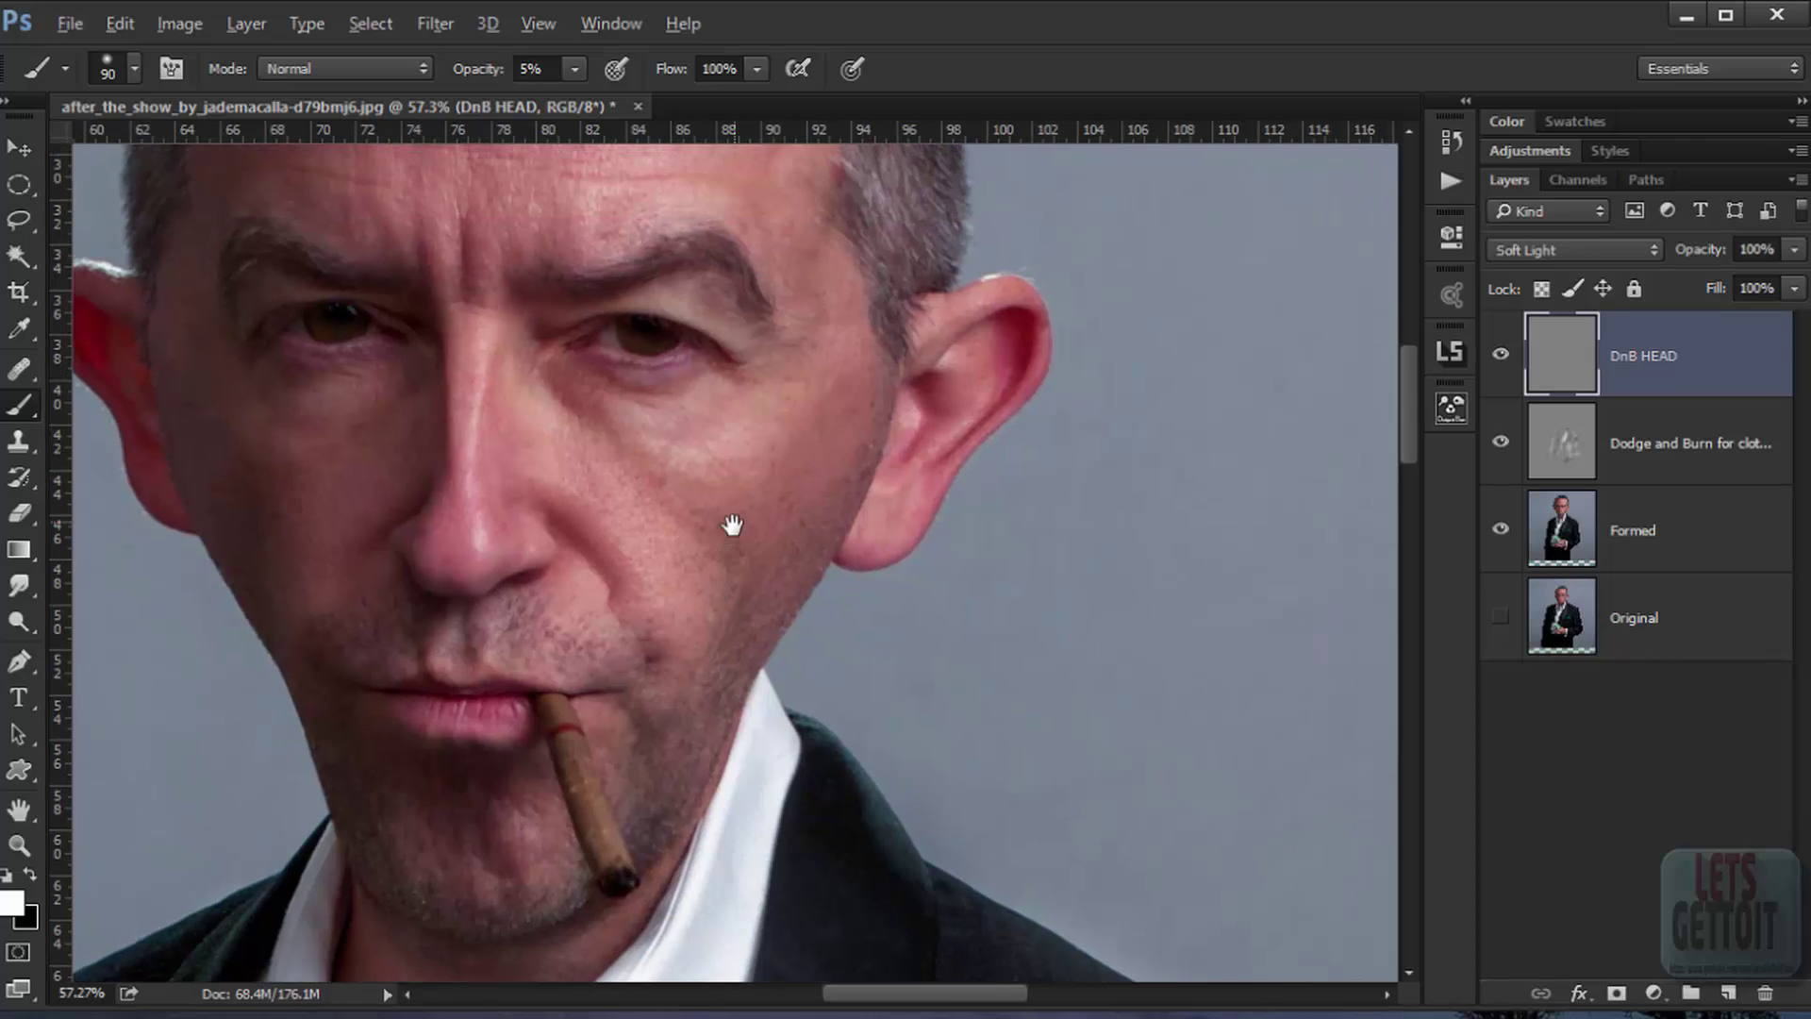
pyautogui.scroll(2, 793, 474)
pyautogui.scroll(1, 811, 439)
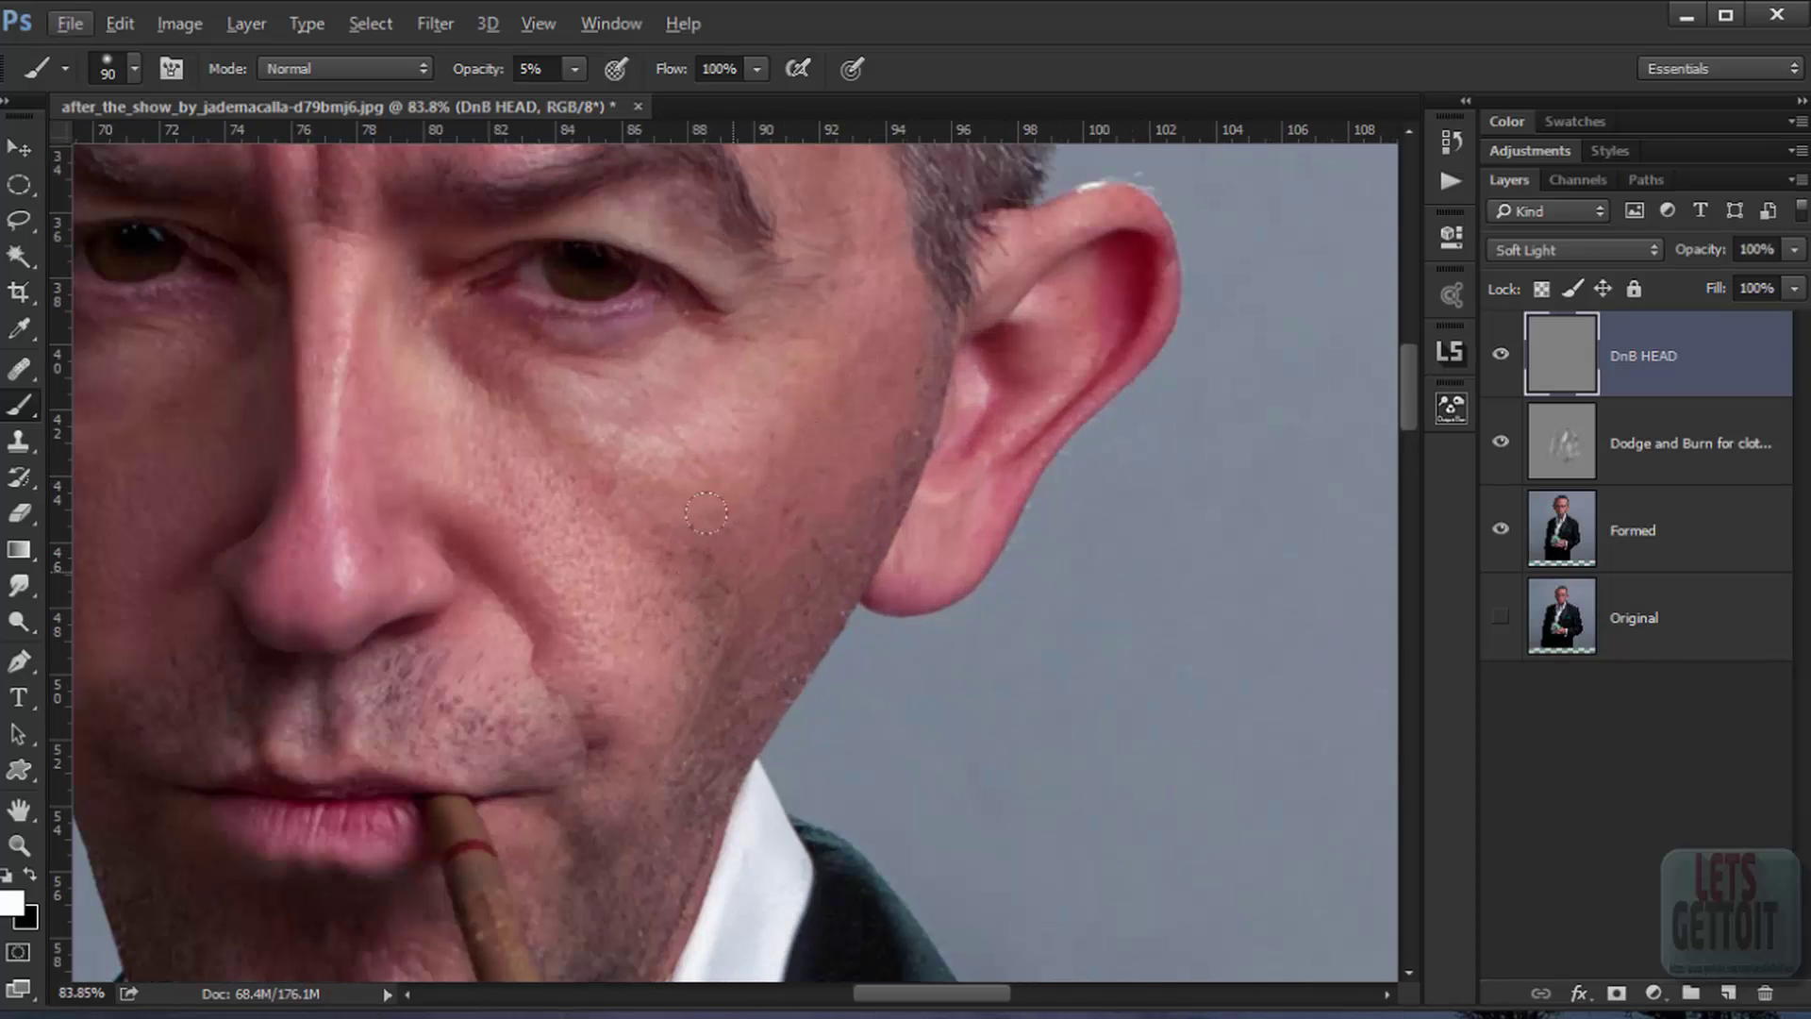
pyautogui.moveTo(557, 448)
pyautogui.mouseDown()
pyautogui.moveTo(670, 469)
pyautogui.moveTo(748, 526)
pyautogui.mouseUp()
pyautogui.scroll(2, 585, 396)
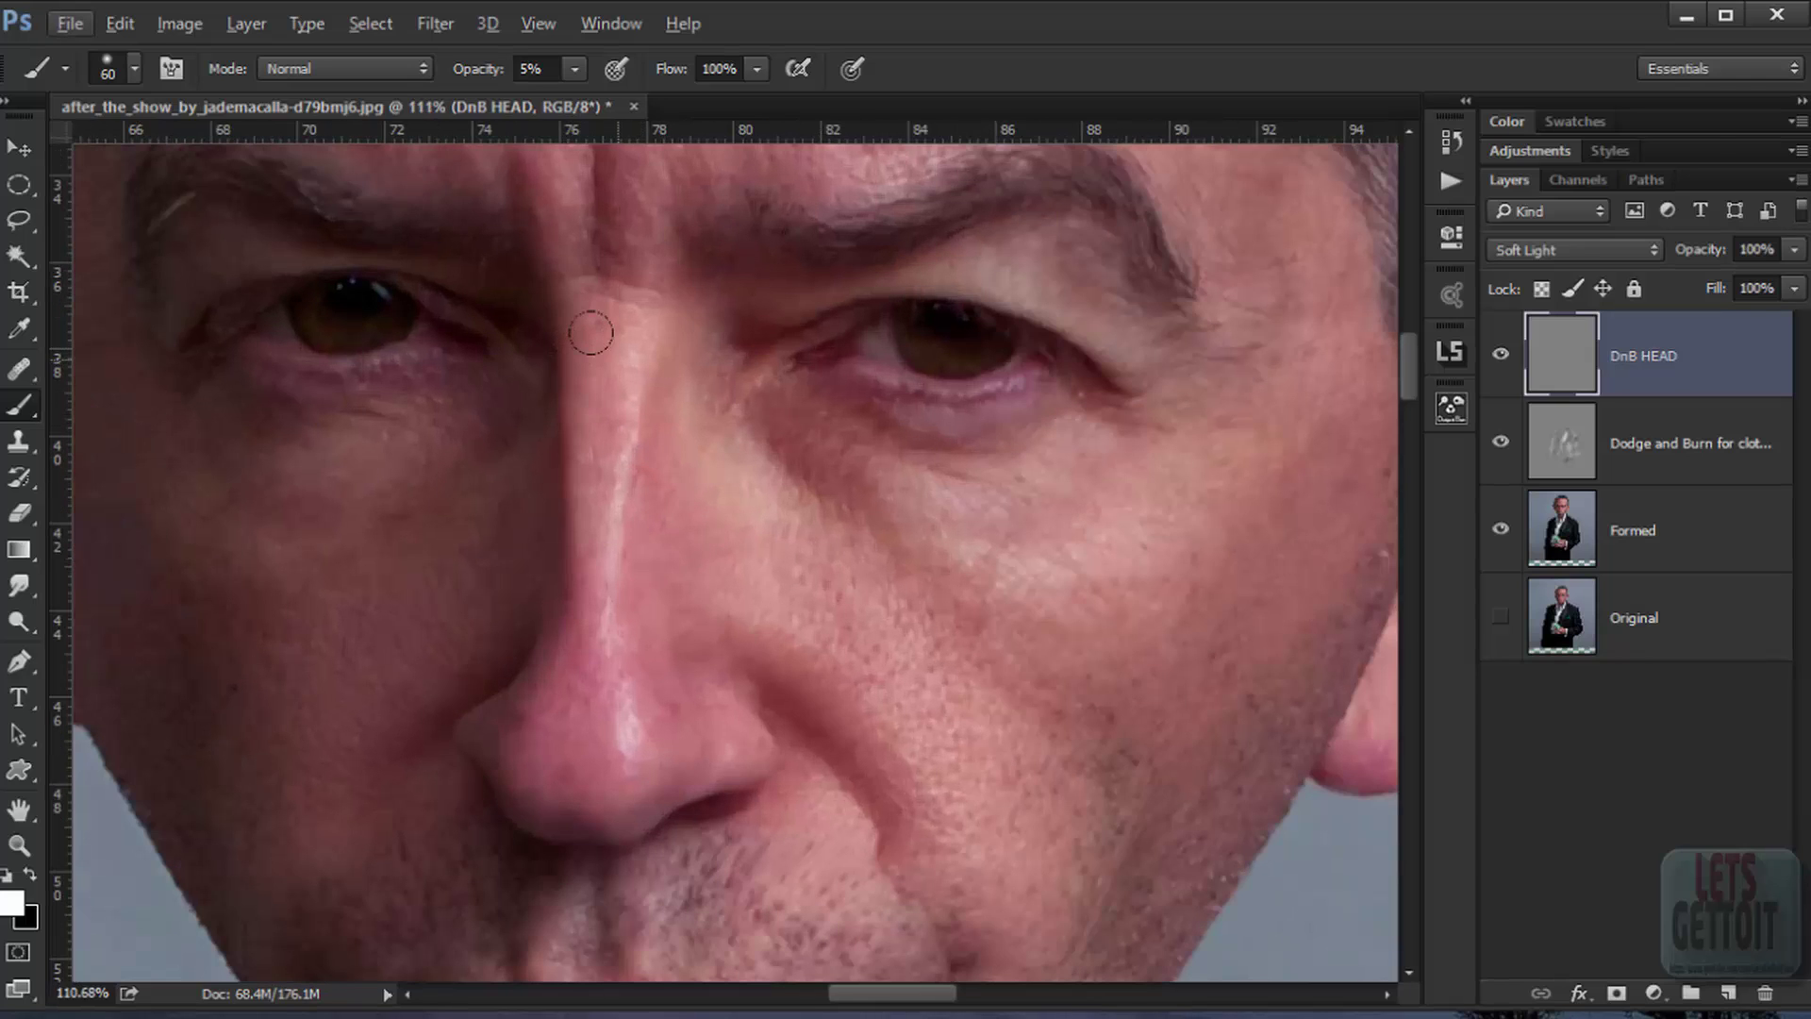
pyautogui.press('[')
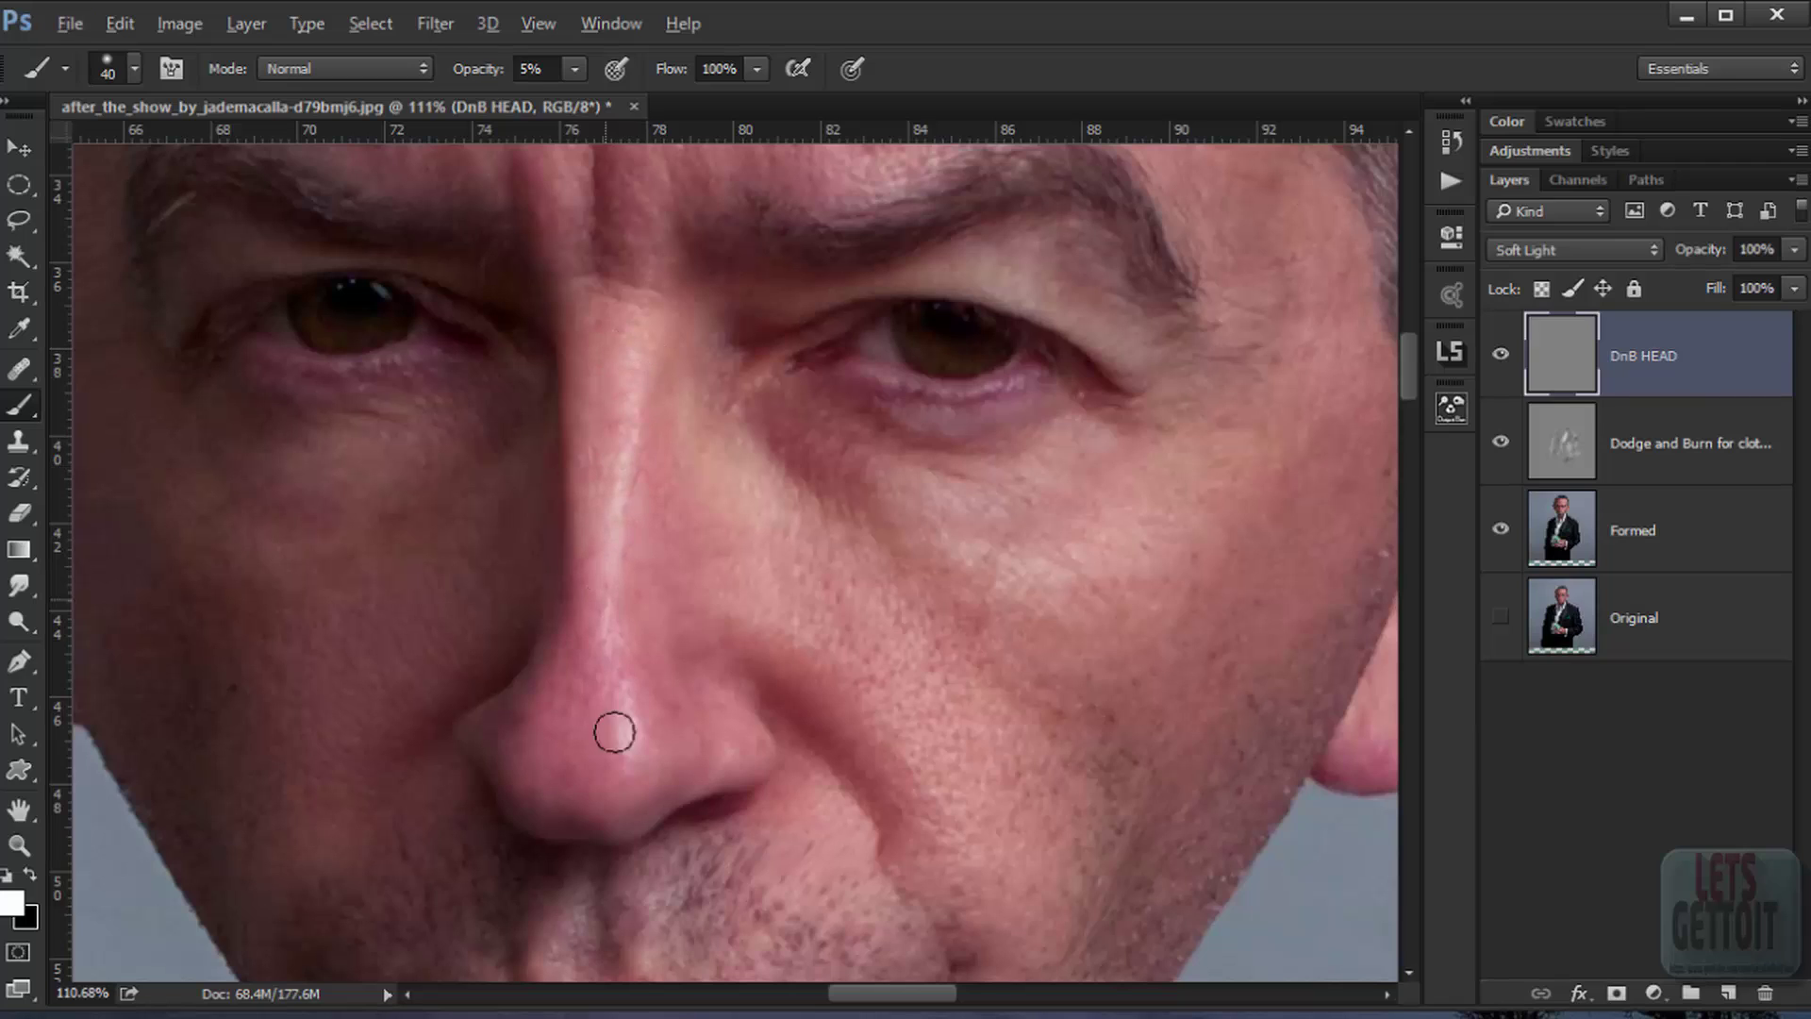
pyautogui.press('[')
pyautogui.press(']')
pyautogui.press(']')
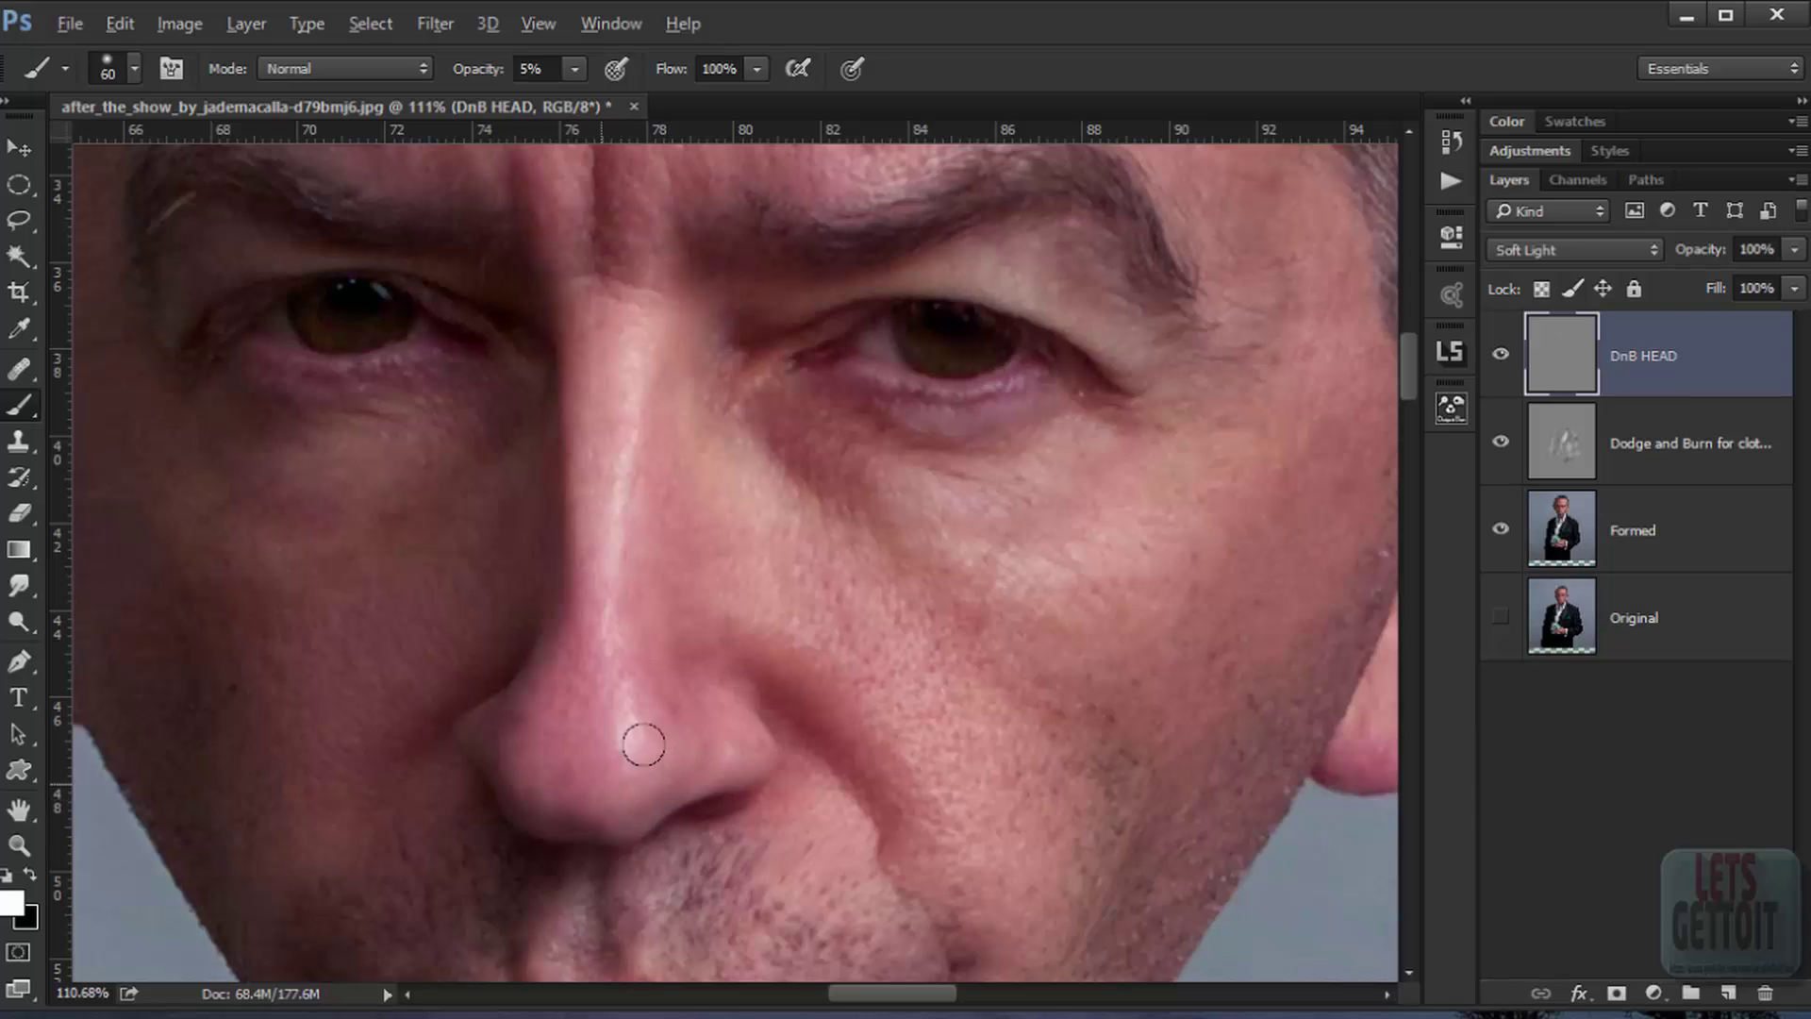
# Step: Enlarge the brush to 125 px and lighten the forehead above and between the eyebrows
pyautogui.scroll(-4, 724, 477)
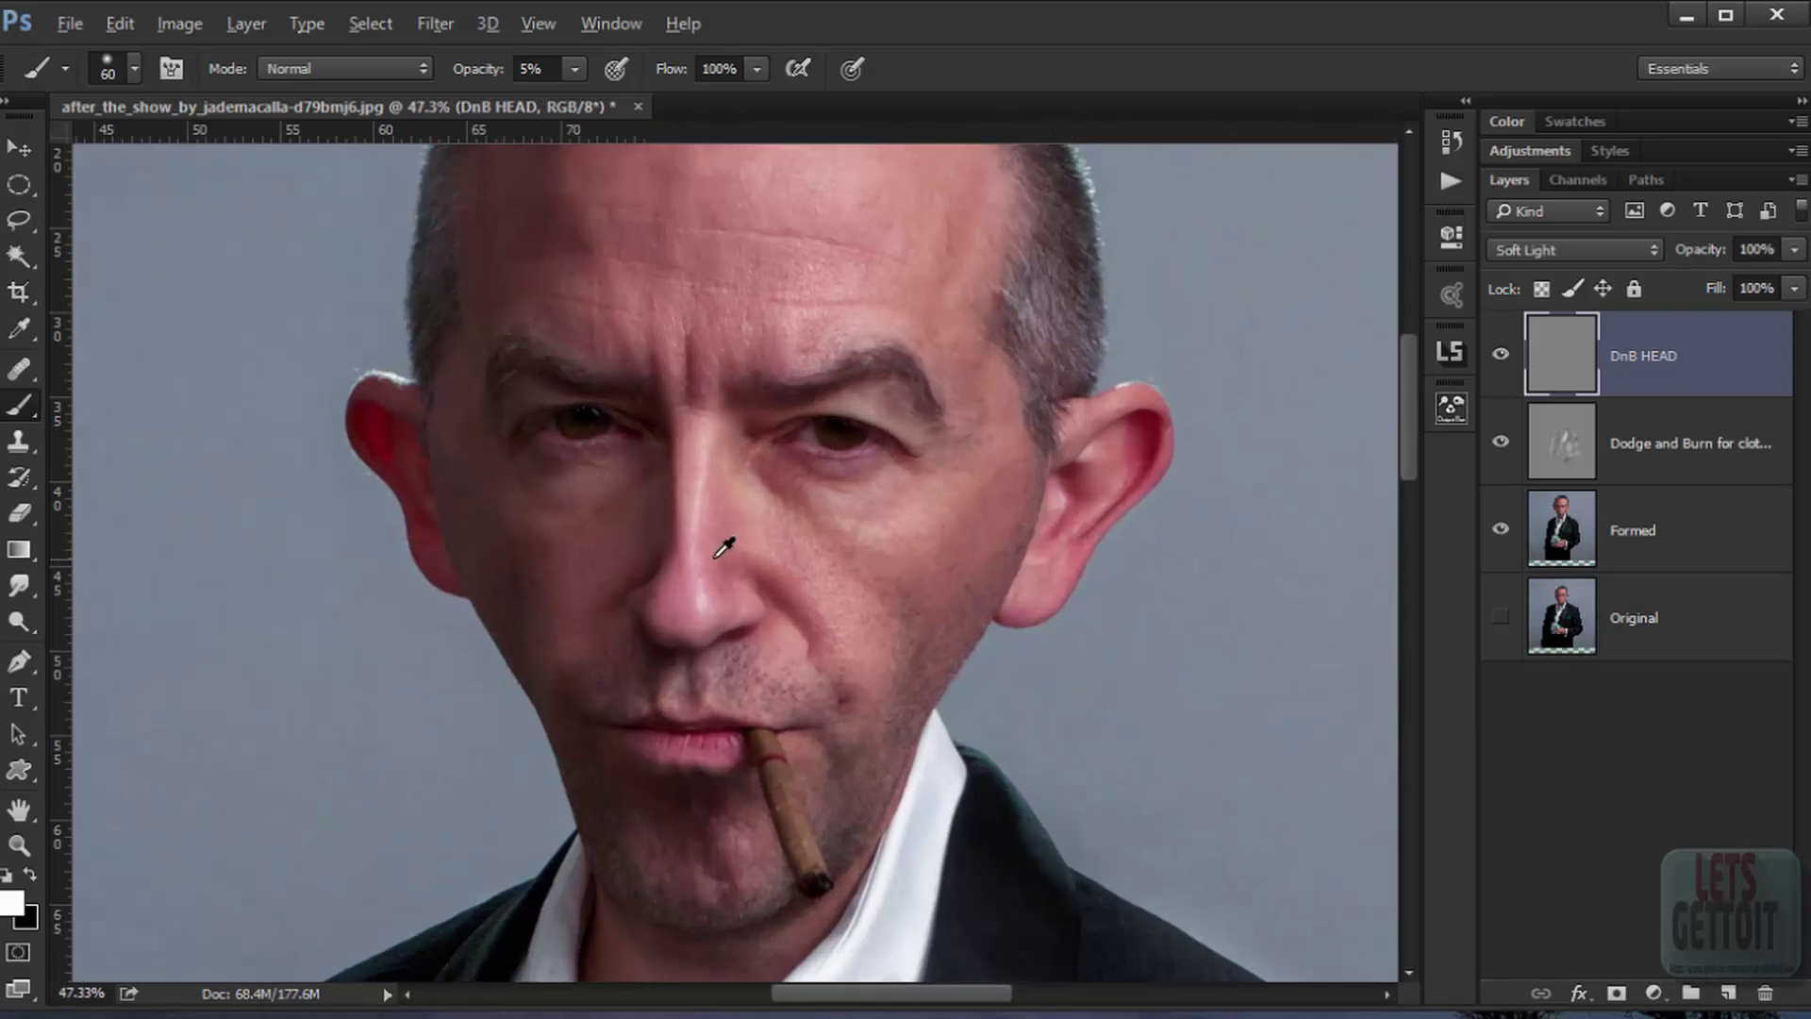
pyautogui.scroll(1, 728, 541)
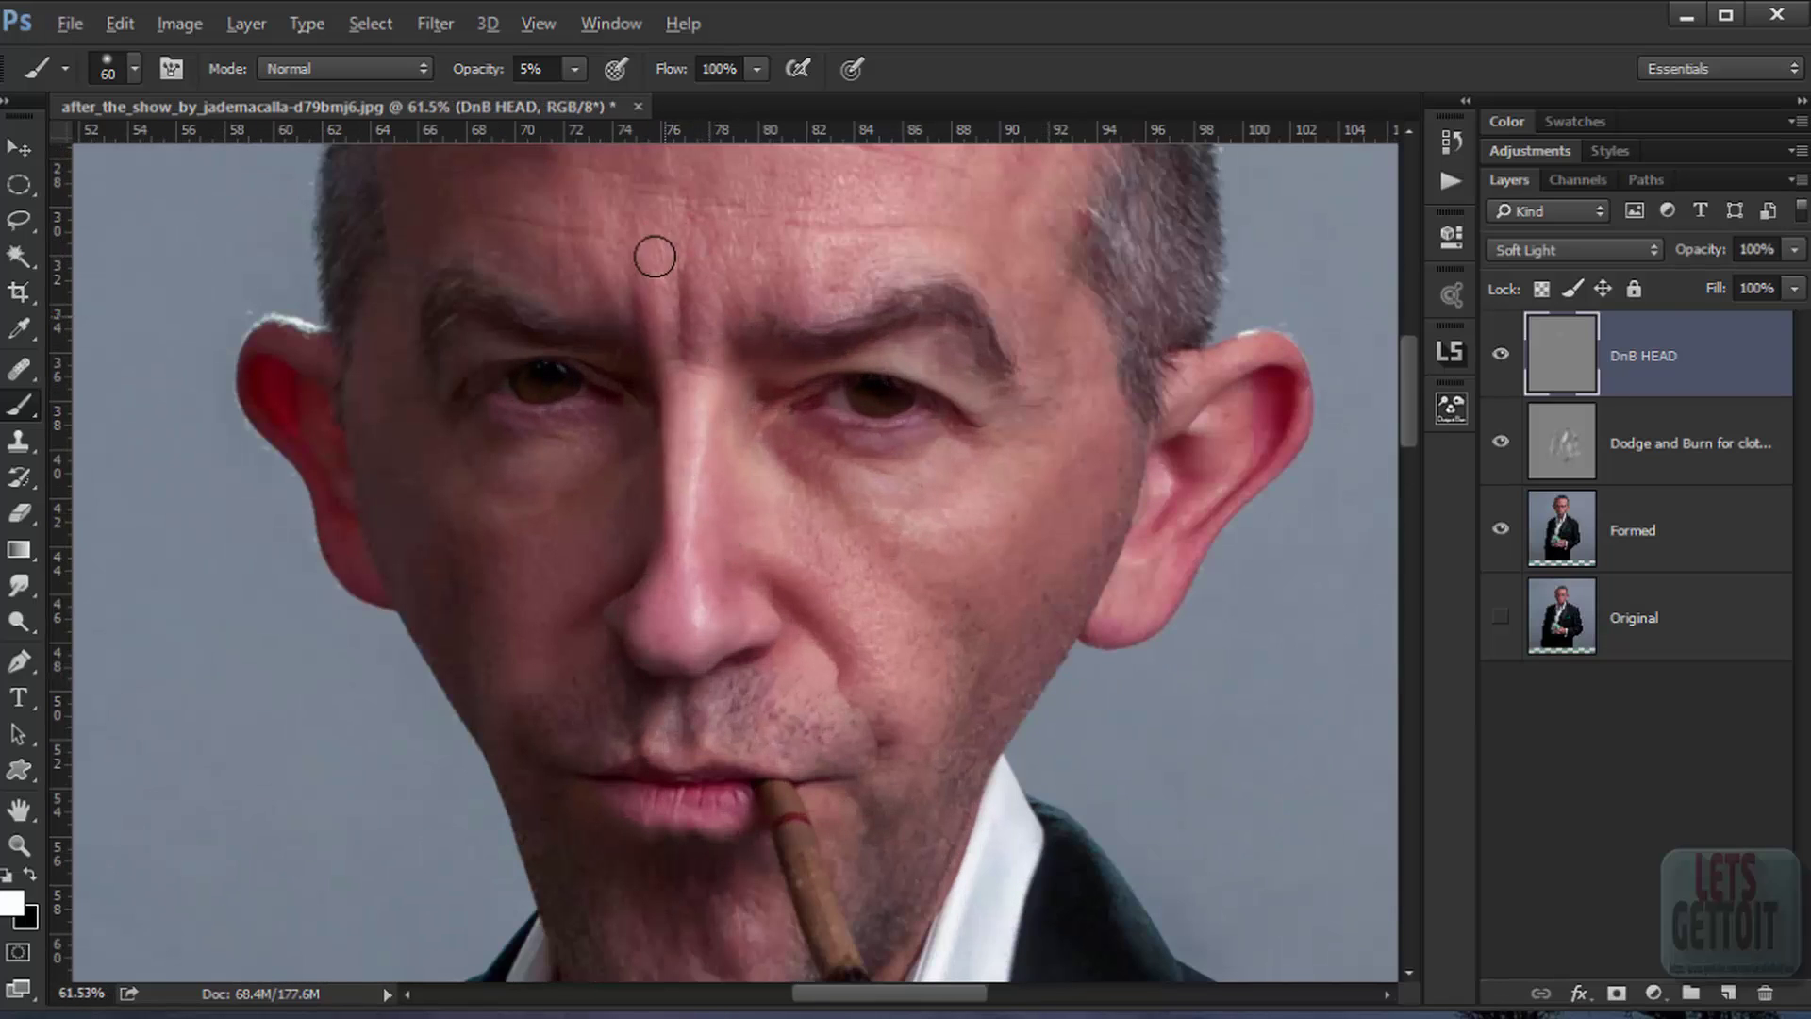
pyautogui.scroll(-2, 695, 271)
pyautogui.scroll(1, 720, 331)
pyautogui.press(']')
pyautogui.press(']')
pyautogui.press(']')
pyautogui.press(']')
pyautogui.press(']')
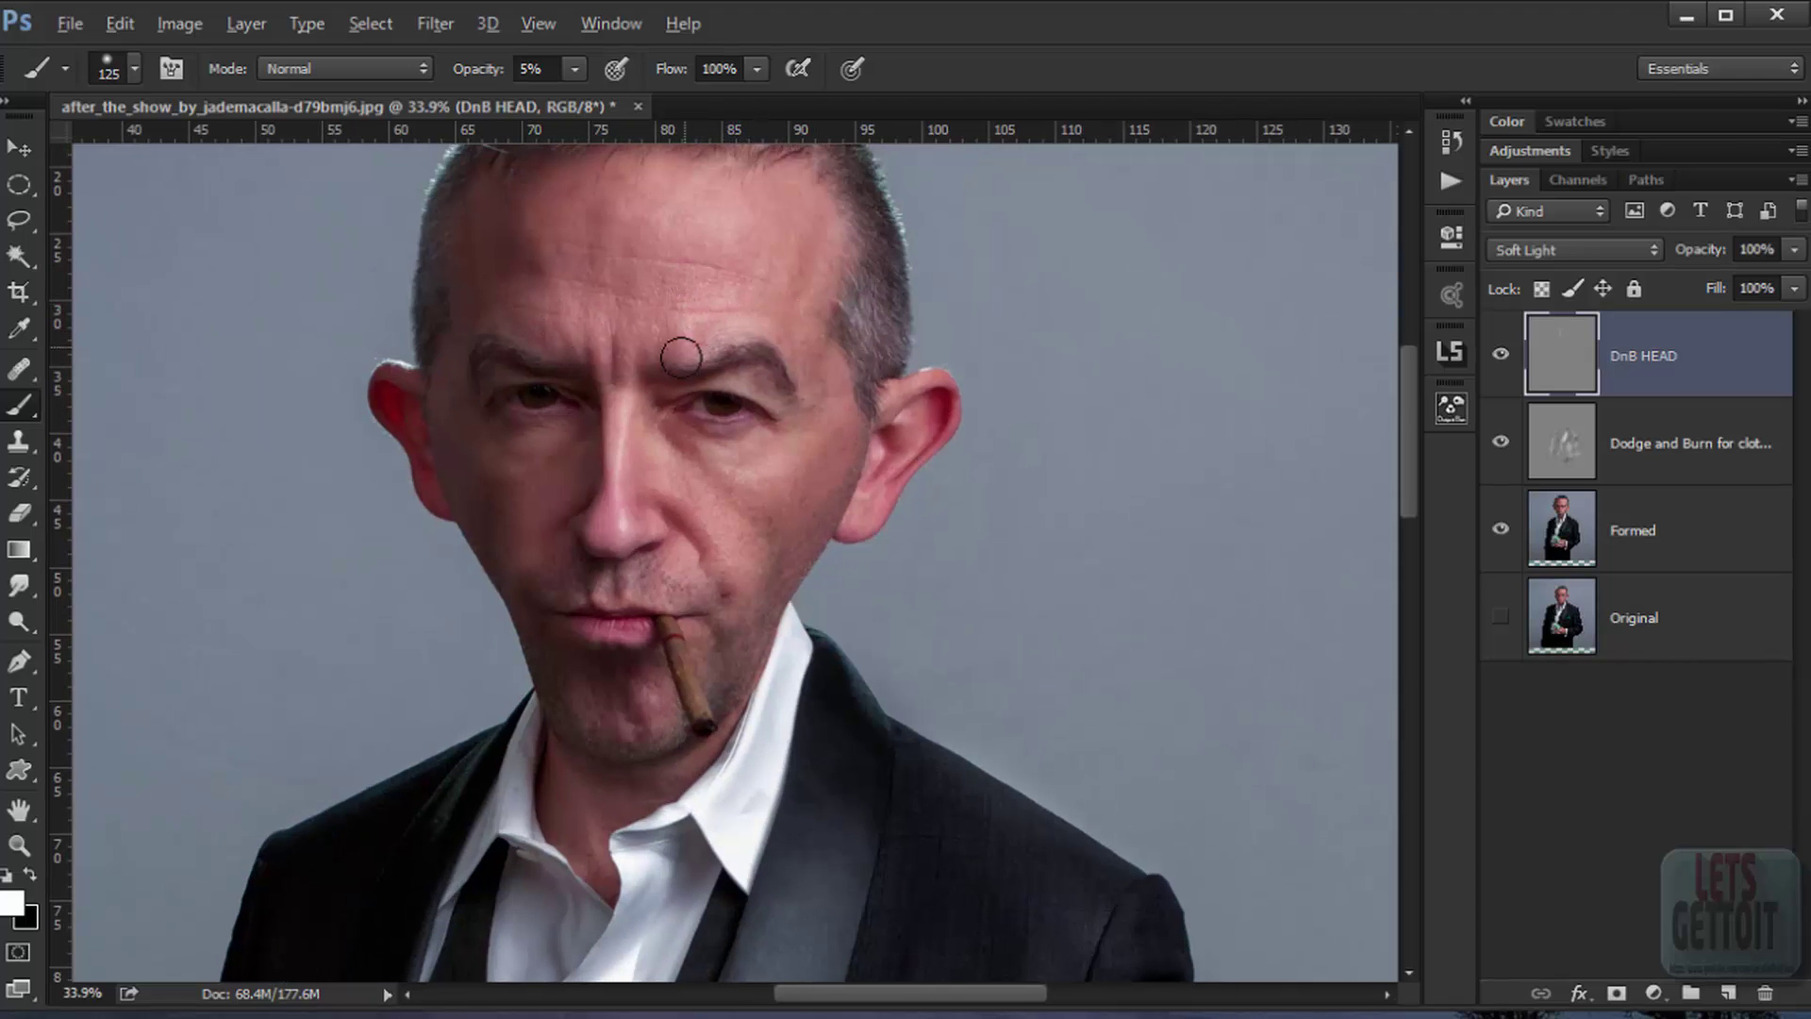
pyautogui.moveTo(639, 314); pyautogui.dragTo(614, 487)
pyautogui.press(']')
pyautogui.press(']')
pyautogui.press(']')
pyautogui.press('[')
pyautogui.press('[')
pyautogui.press('[')
# Step: Lighten the nose fold and upper lip with a brush of 80 down to 30 px, and the shaded cheek with a 200 px brush
pyautogui.scroll(7, 653, 602)
pyautogui.press('[')
pyautogui.press('[')
pyautogui.press('[')
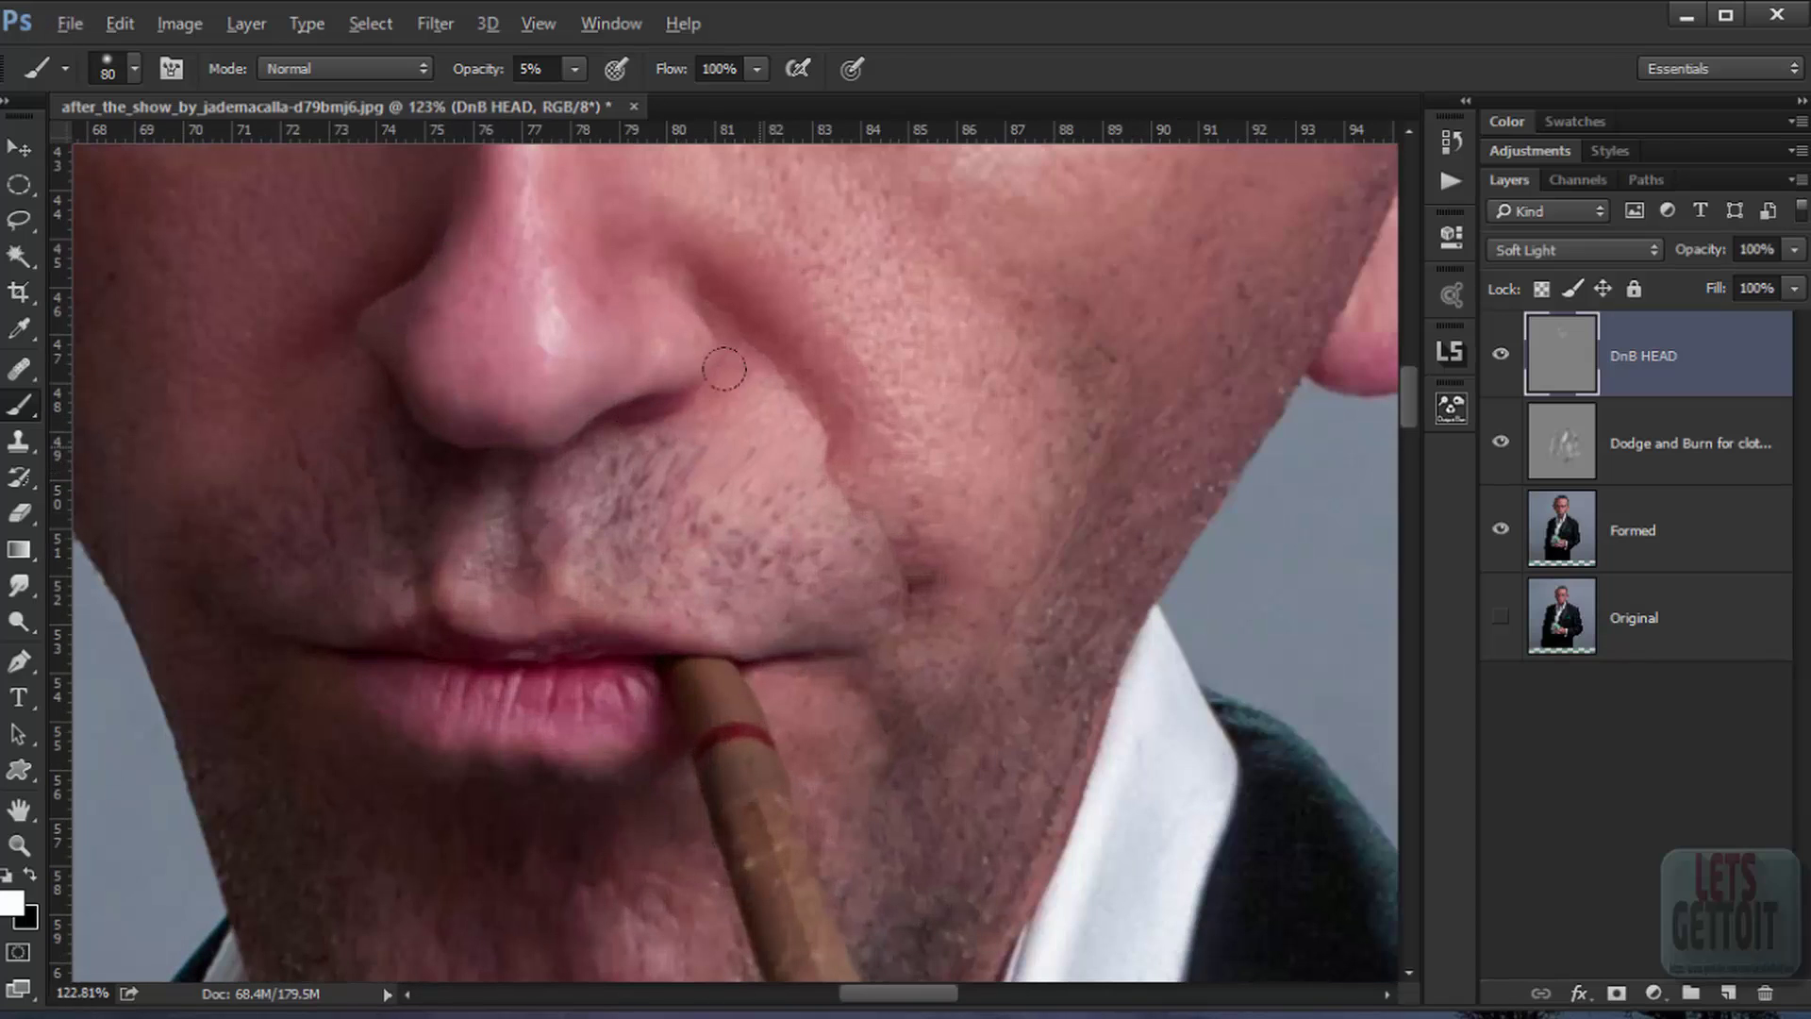
pyautogui.press('[')
pyautogui.moveTo(485, 544); pyautogui.dragTo(488, 509)
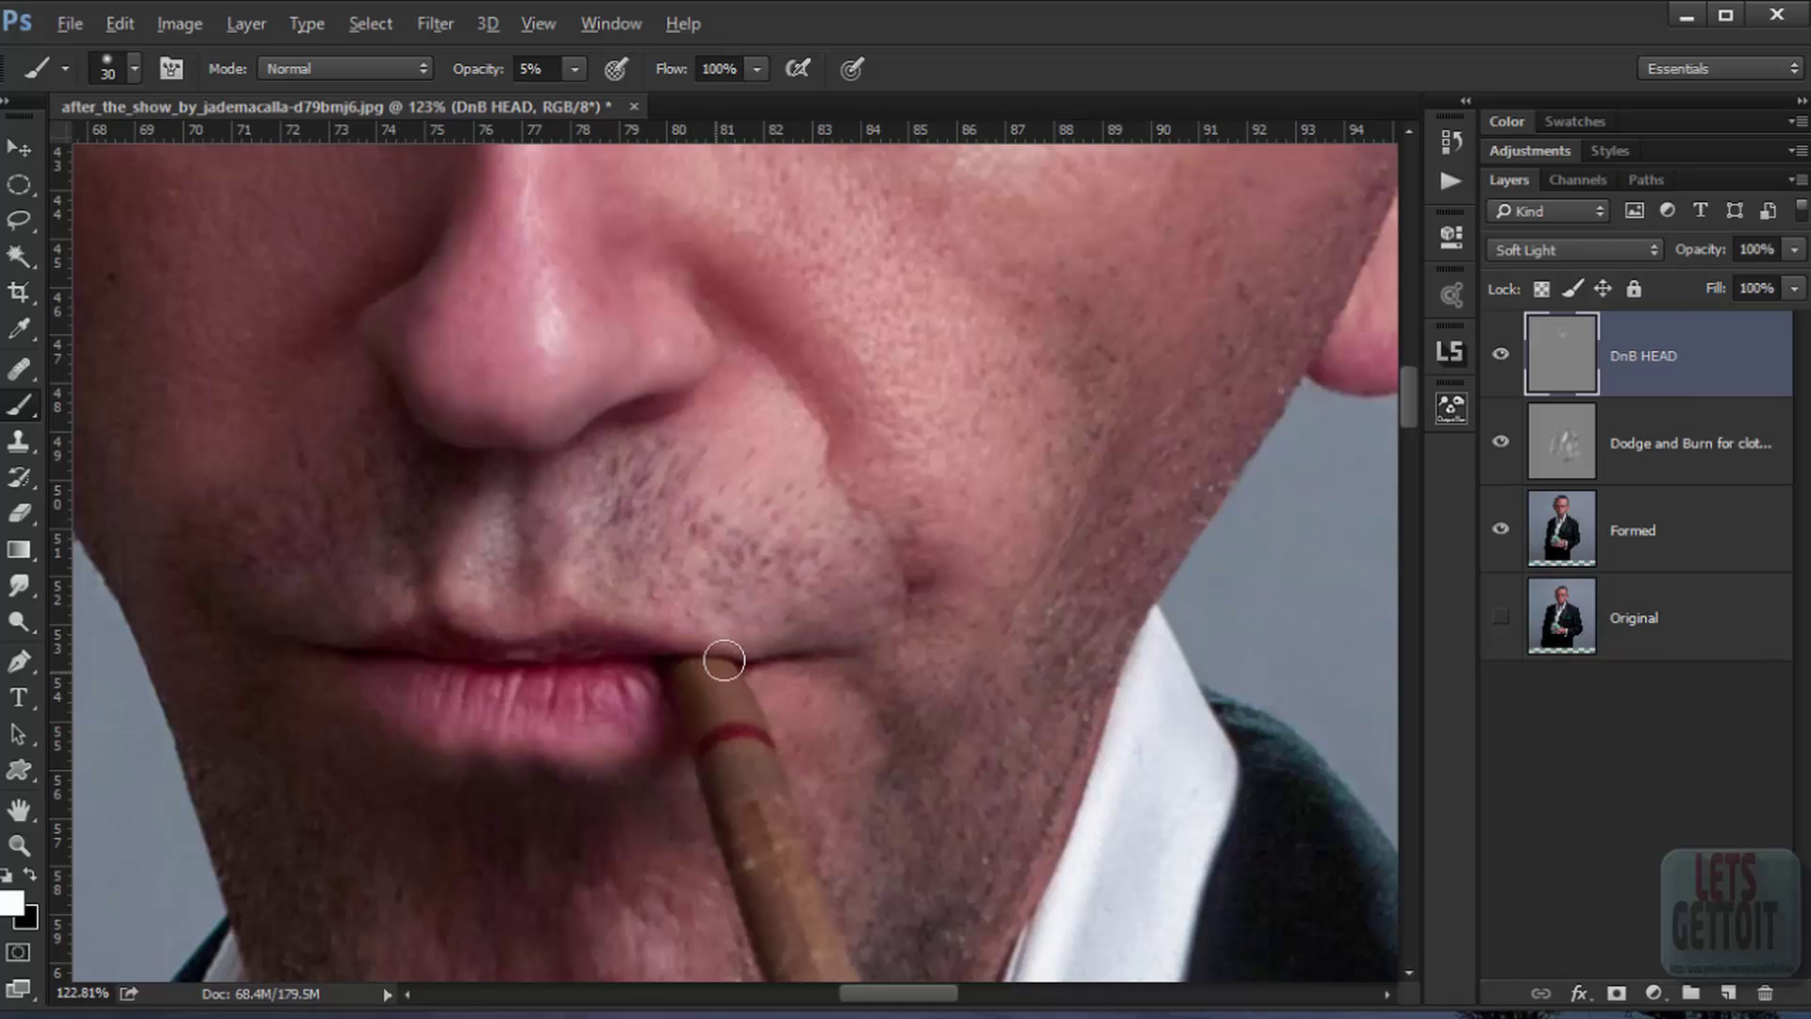
pyautogui.press('[')
pyautogui.moveTo(913, 737); pyautogui.dragTo(643, 473)
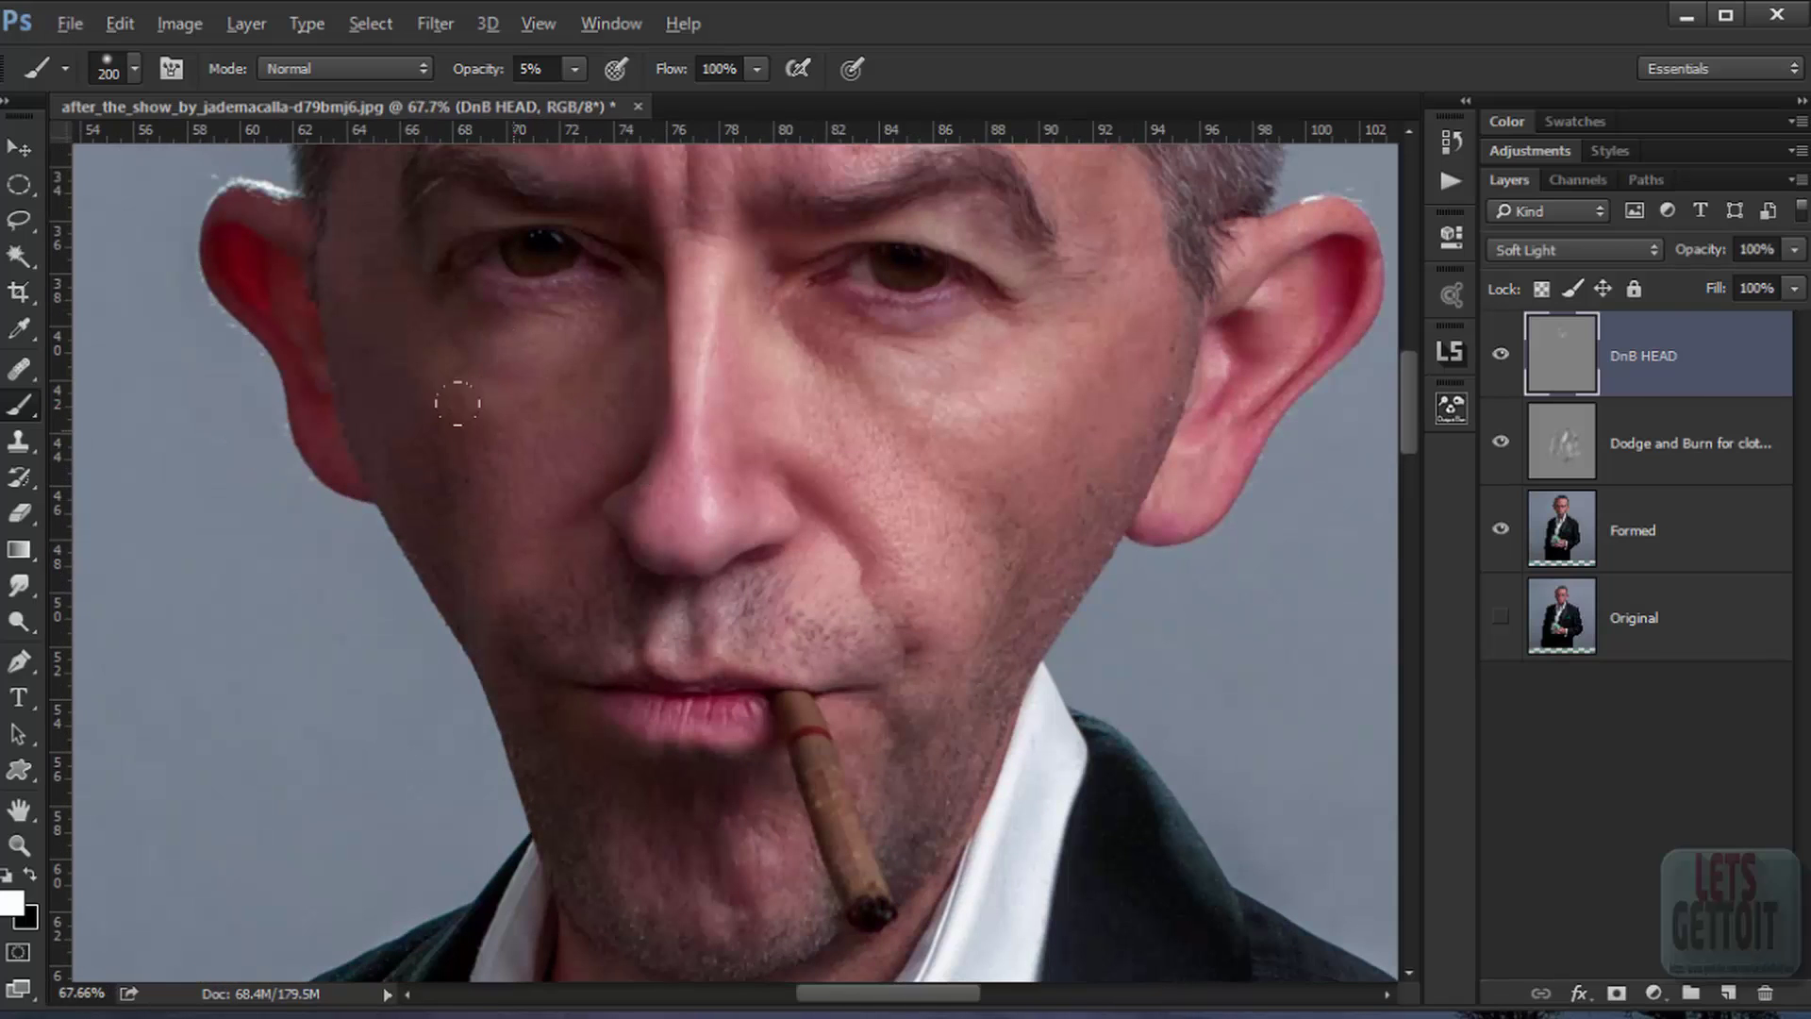
pyautogui.scroll(-3, 509, 377)
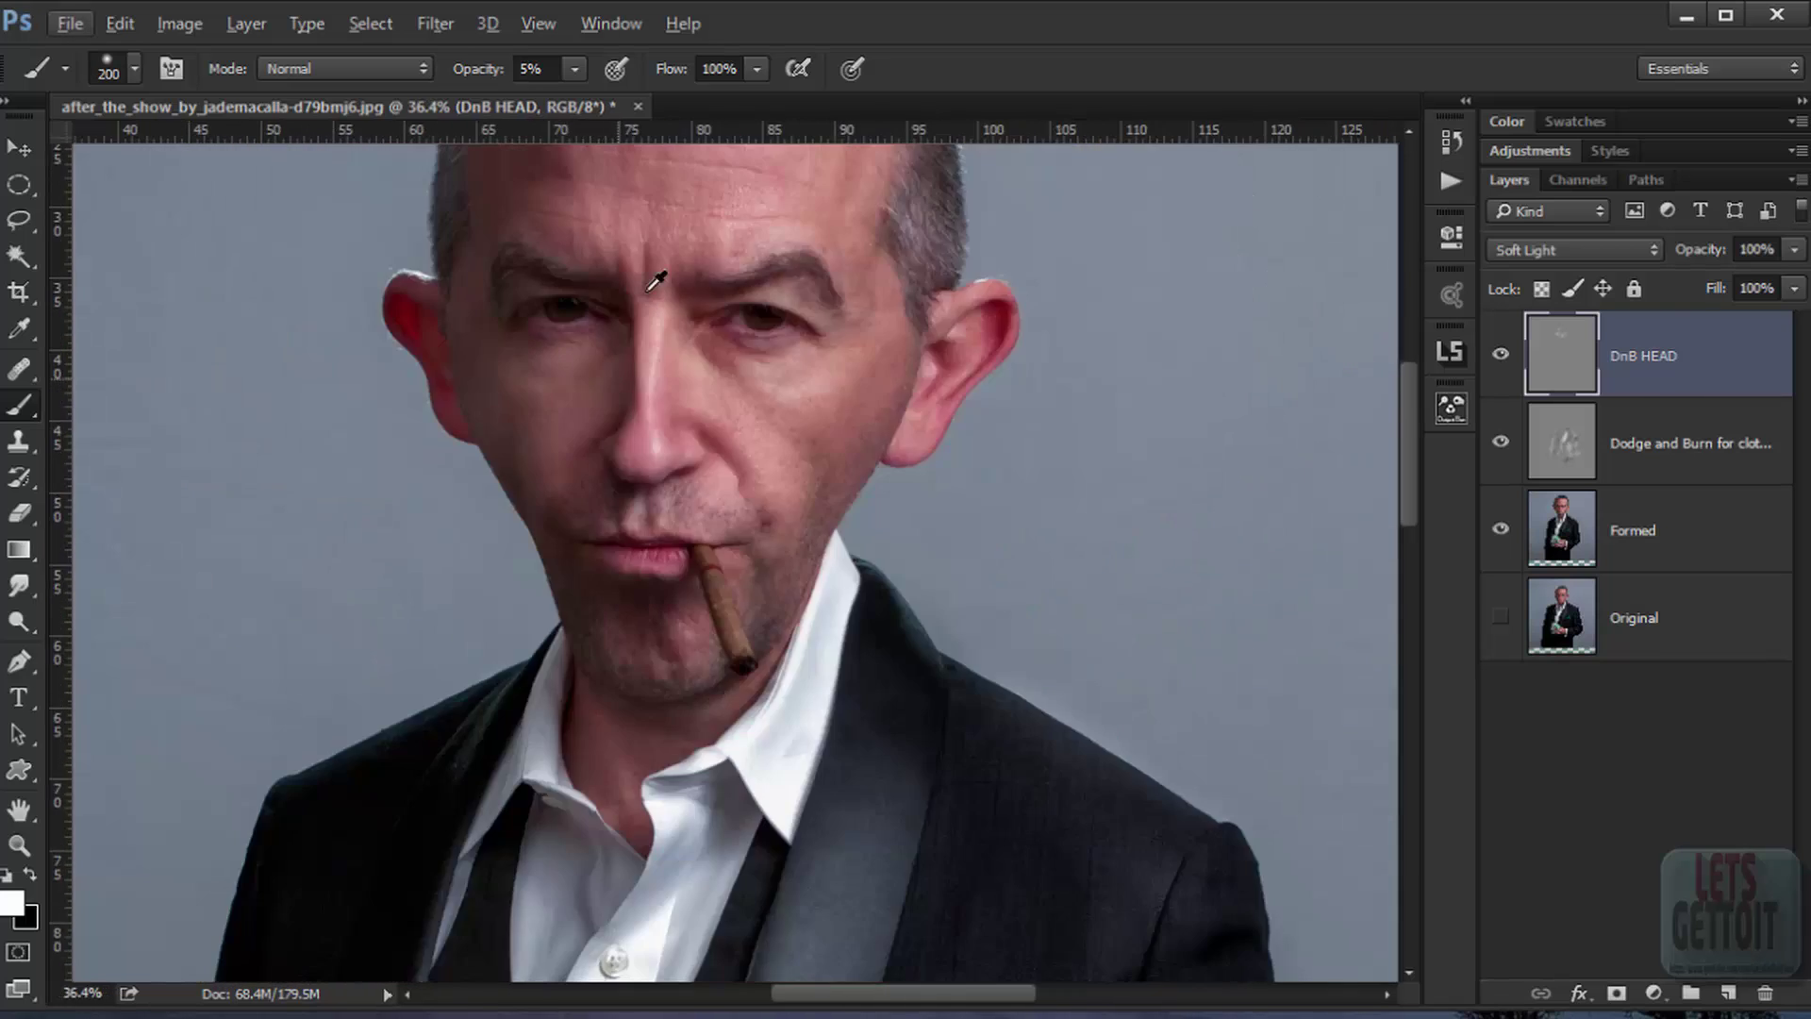
# Step: Lighten the lower lid of the eye on the lit side with a 20 px brush and its upper eyelid with a 35 px brush
pyautogui.scroll(7, 660, 293)
pyautogui.press('[')
pyautogui.press('[')
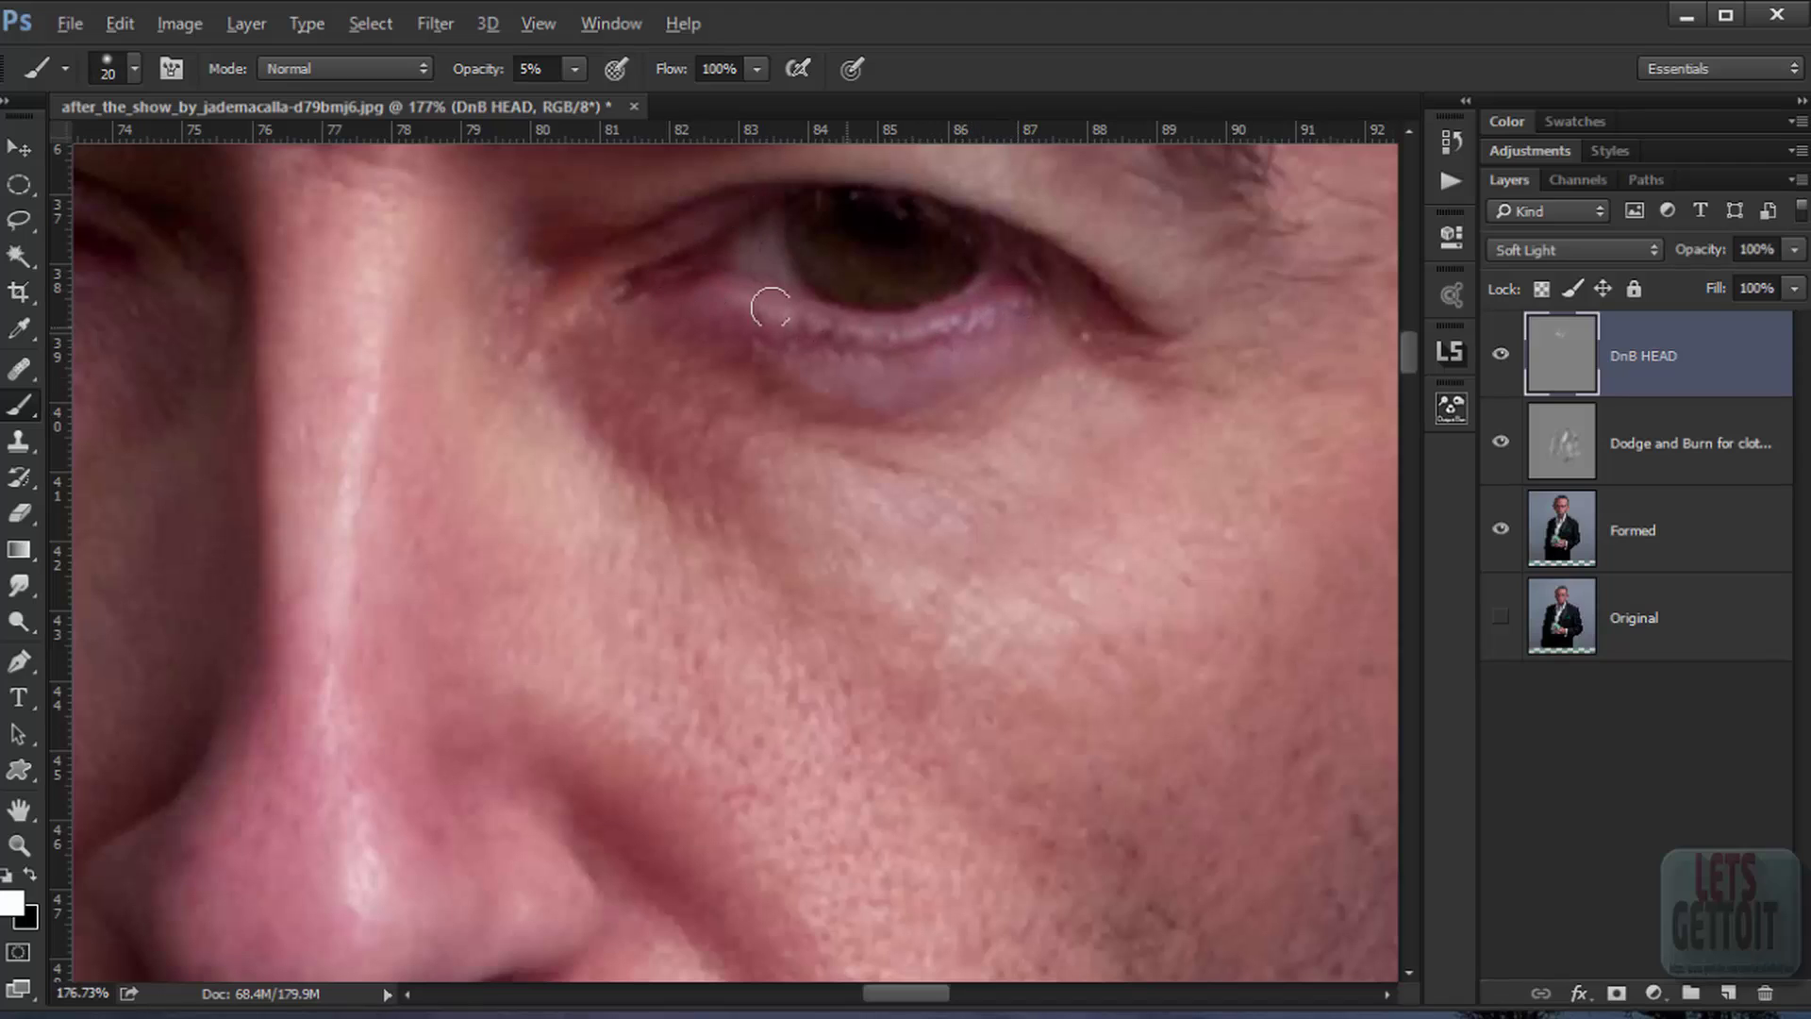
pyautogui.press('[')
pyautogui.moveTo(1089, 226); pyautogui.dragTo(1069, 382)
pyautogui.press(']')
pyautogui.press(']')
pyautogui.press(']')
pyautogui.press(']')
pyautogui.press(']')
pyautogui.press(']')
pyautogui.press(']')
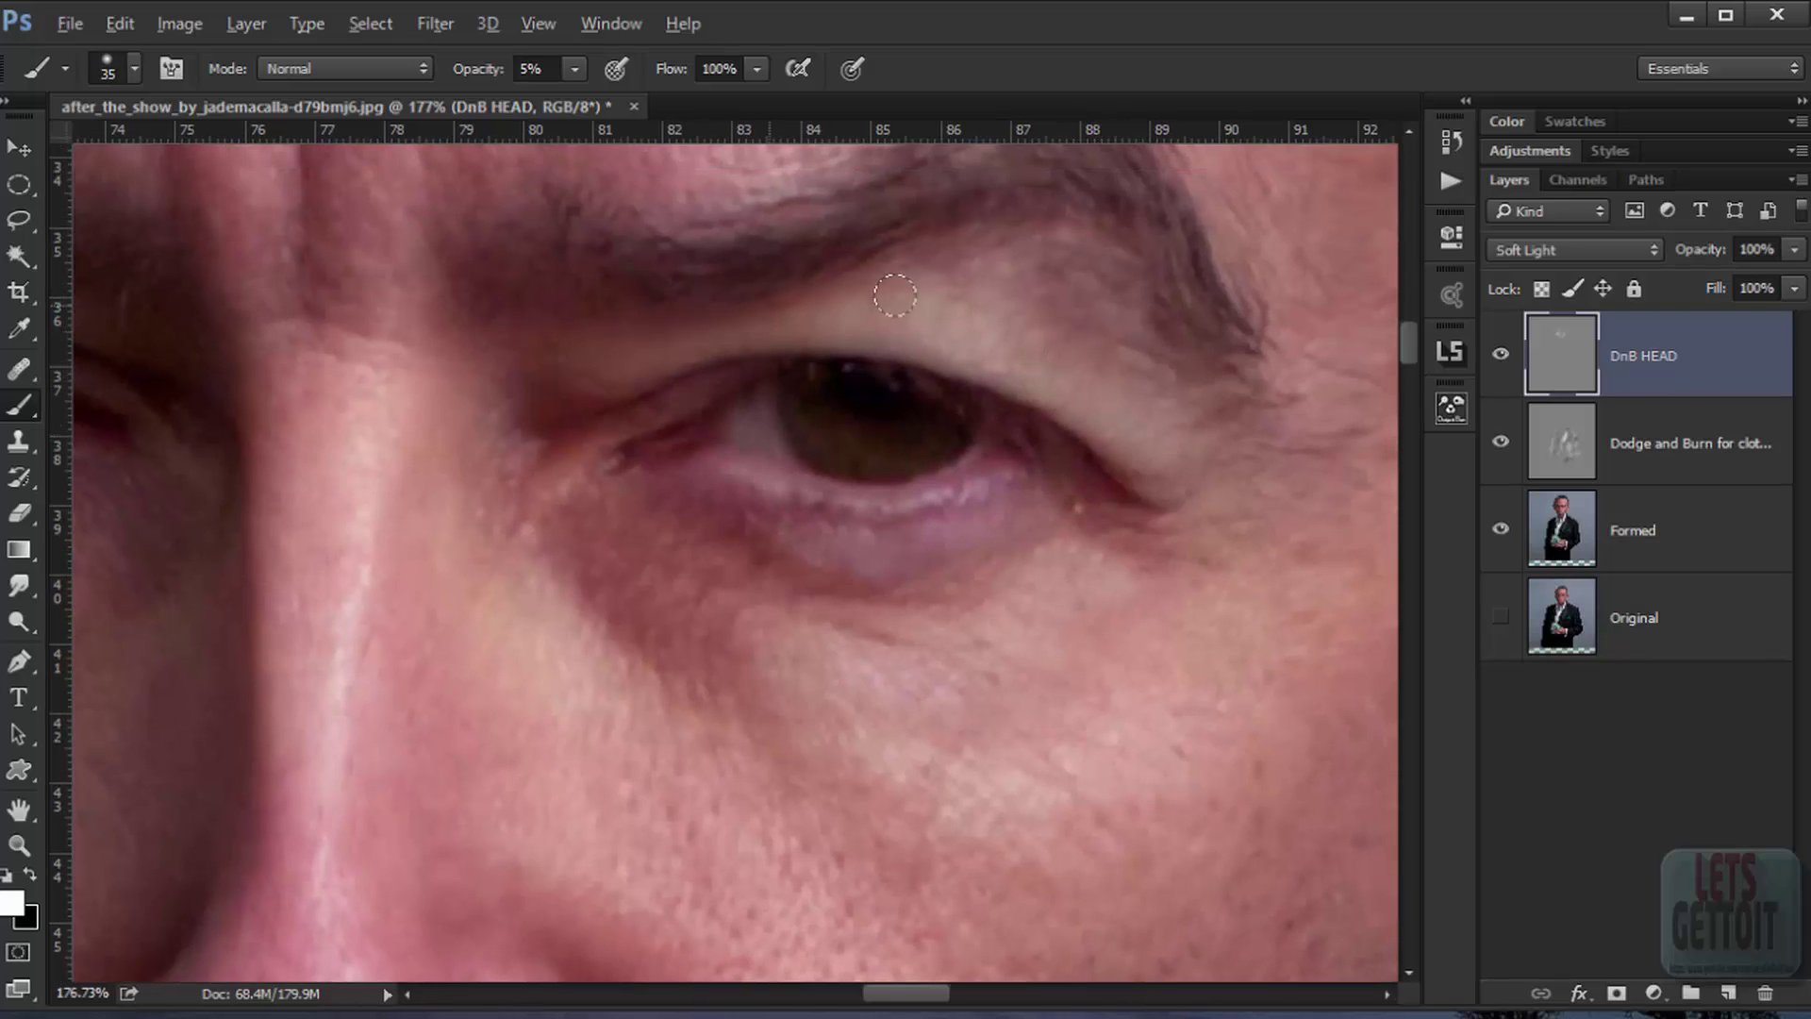
pyautogui.press('[')
# Step: Raise the brush opacity to 10% and brighten the white and lower rim of the lit-side eye with a 10 px brush
pyautogui.scroll(4, 734, 412)
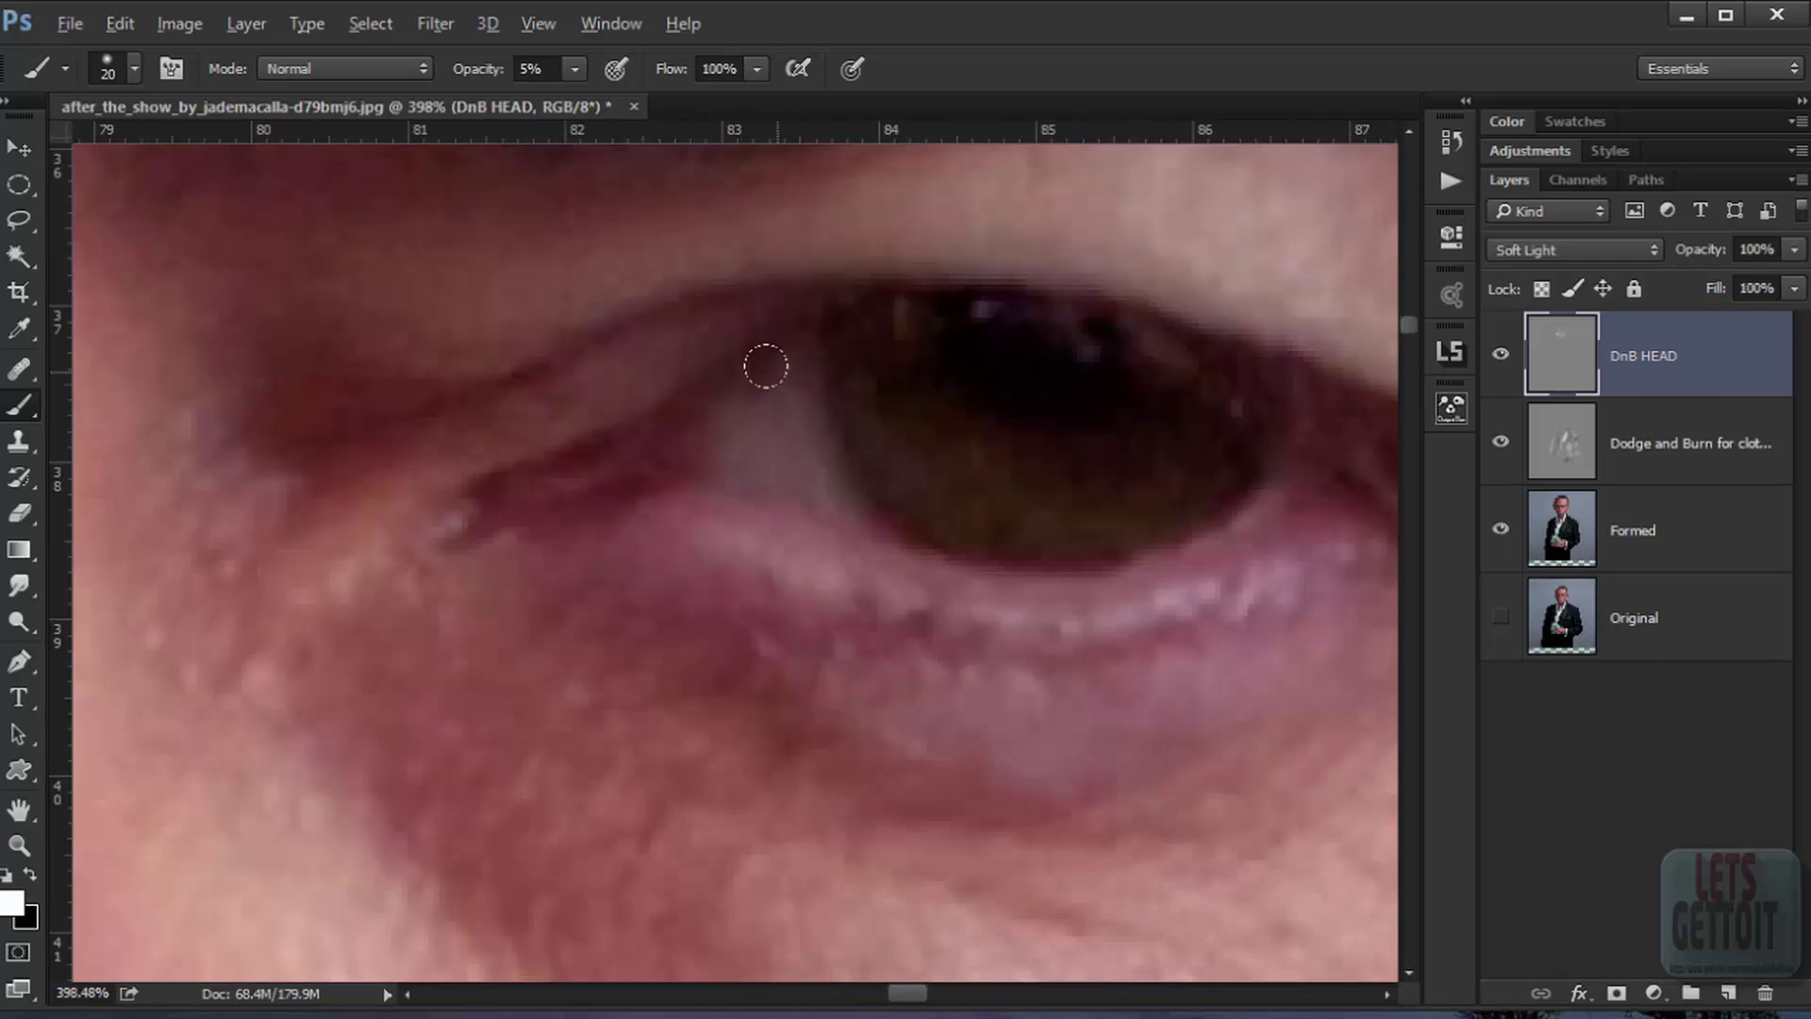
pyautogui.press('[')
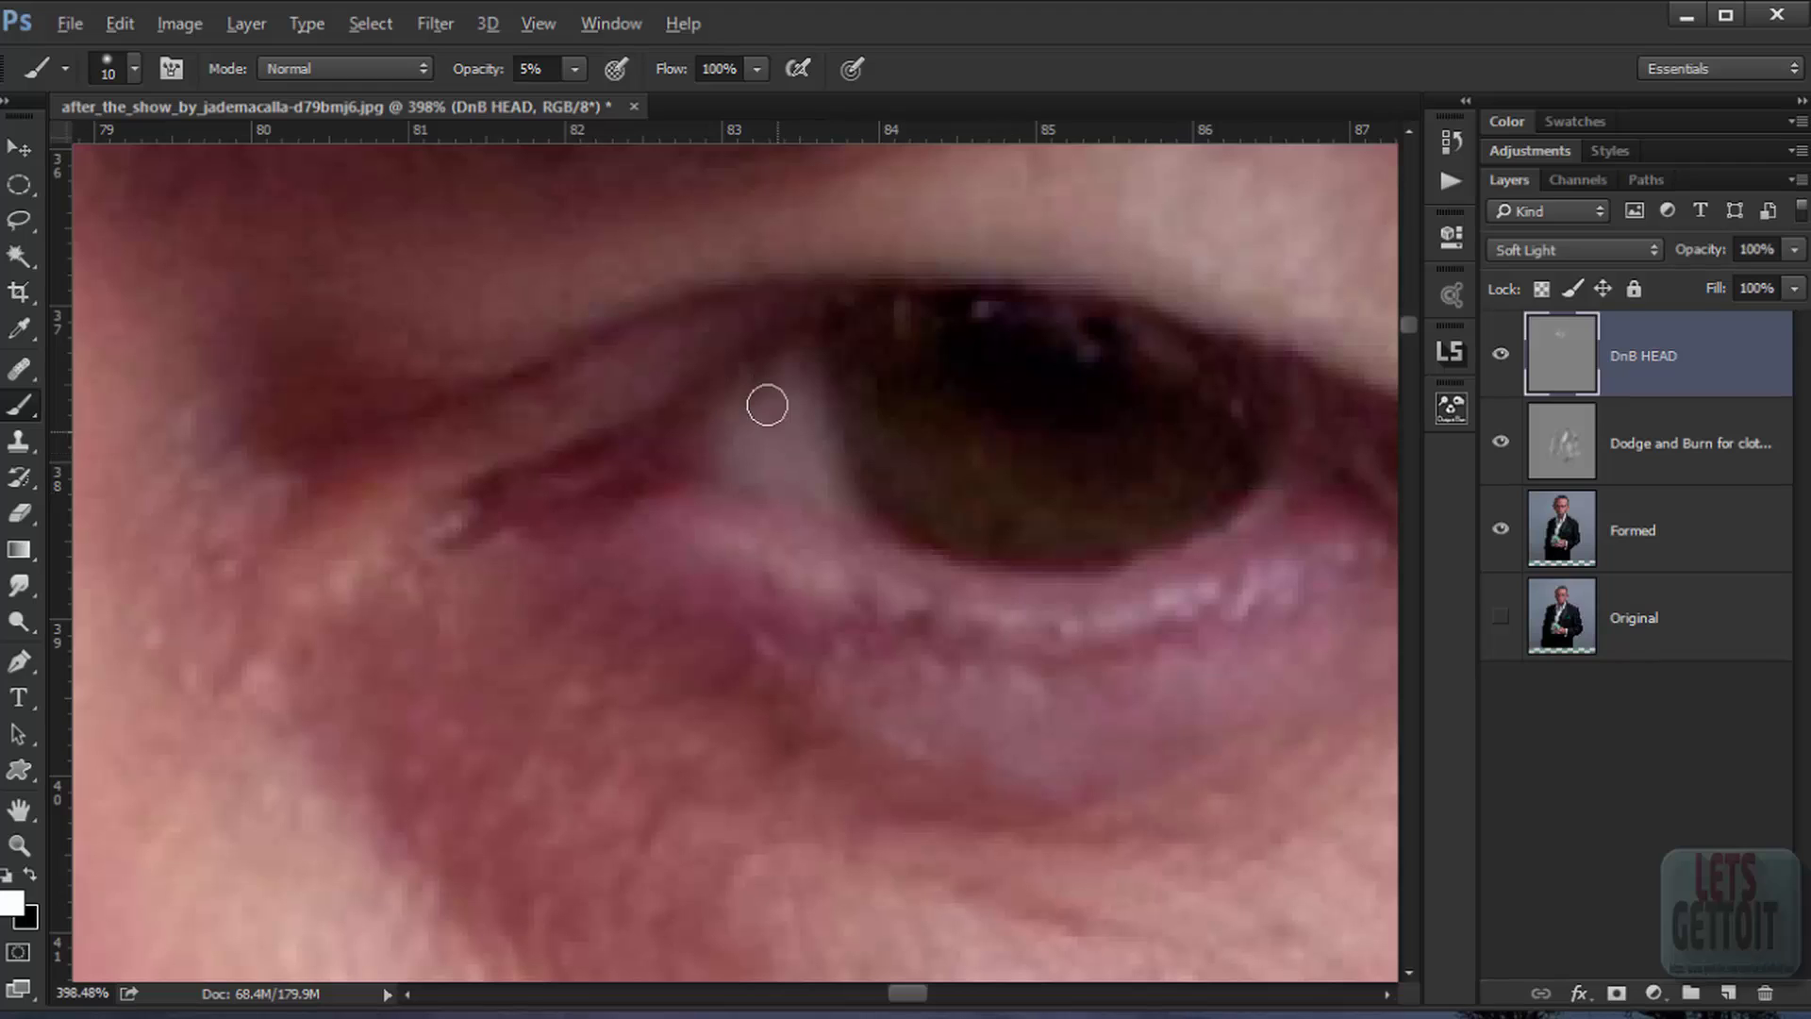
pyautogui.moveTo(477, 73); pyautogui.dragTo(550, 64)
pyautogui.moveTo(1282, 491); pyautogui.dragTo(1274, 497)
pyautogui.press('[')
pyautogui.press('[')
pyautogui.press('[')
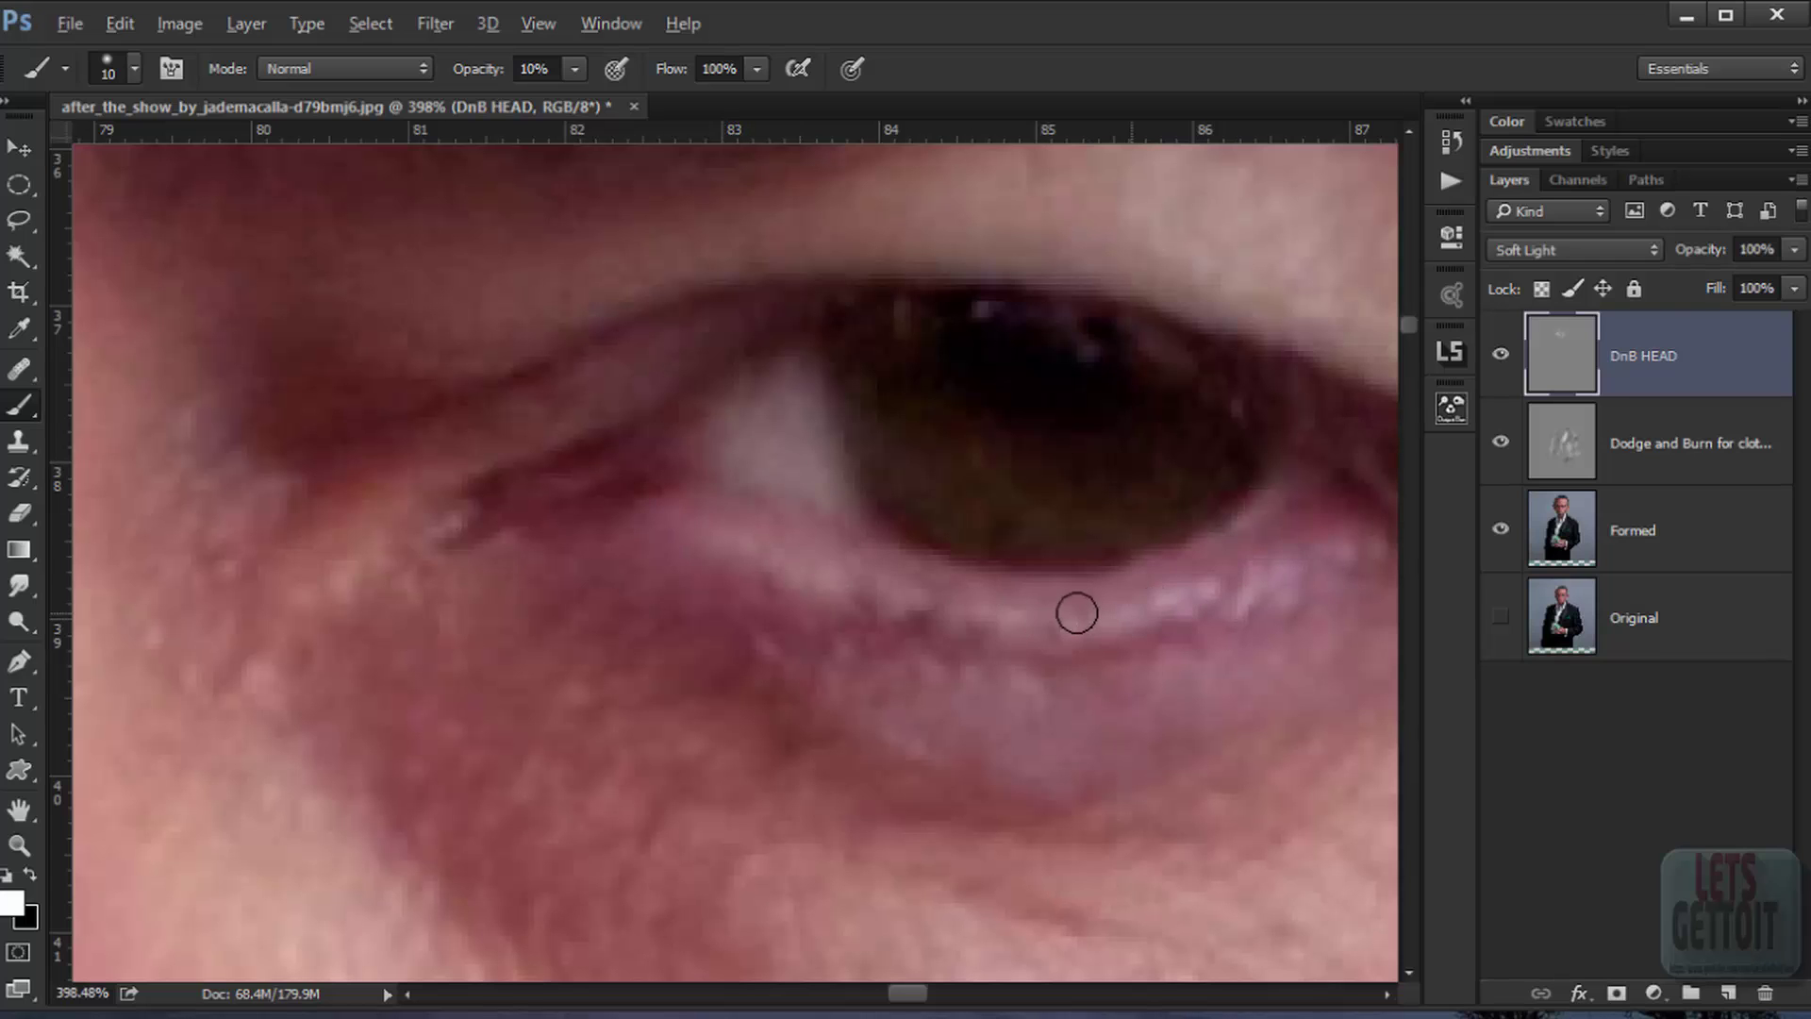
# Step: Brighten the white, lower rim and inner eyelid fold of the shaded-side eye with a 10 to 15 px brush
pyautogui.scroll(-8, 1146, 544)
pyautogui.scroll(7, 618, 494)
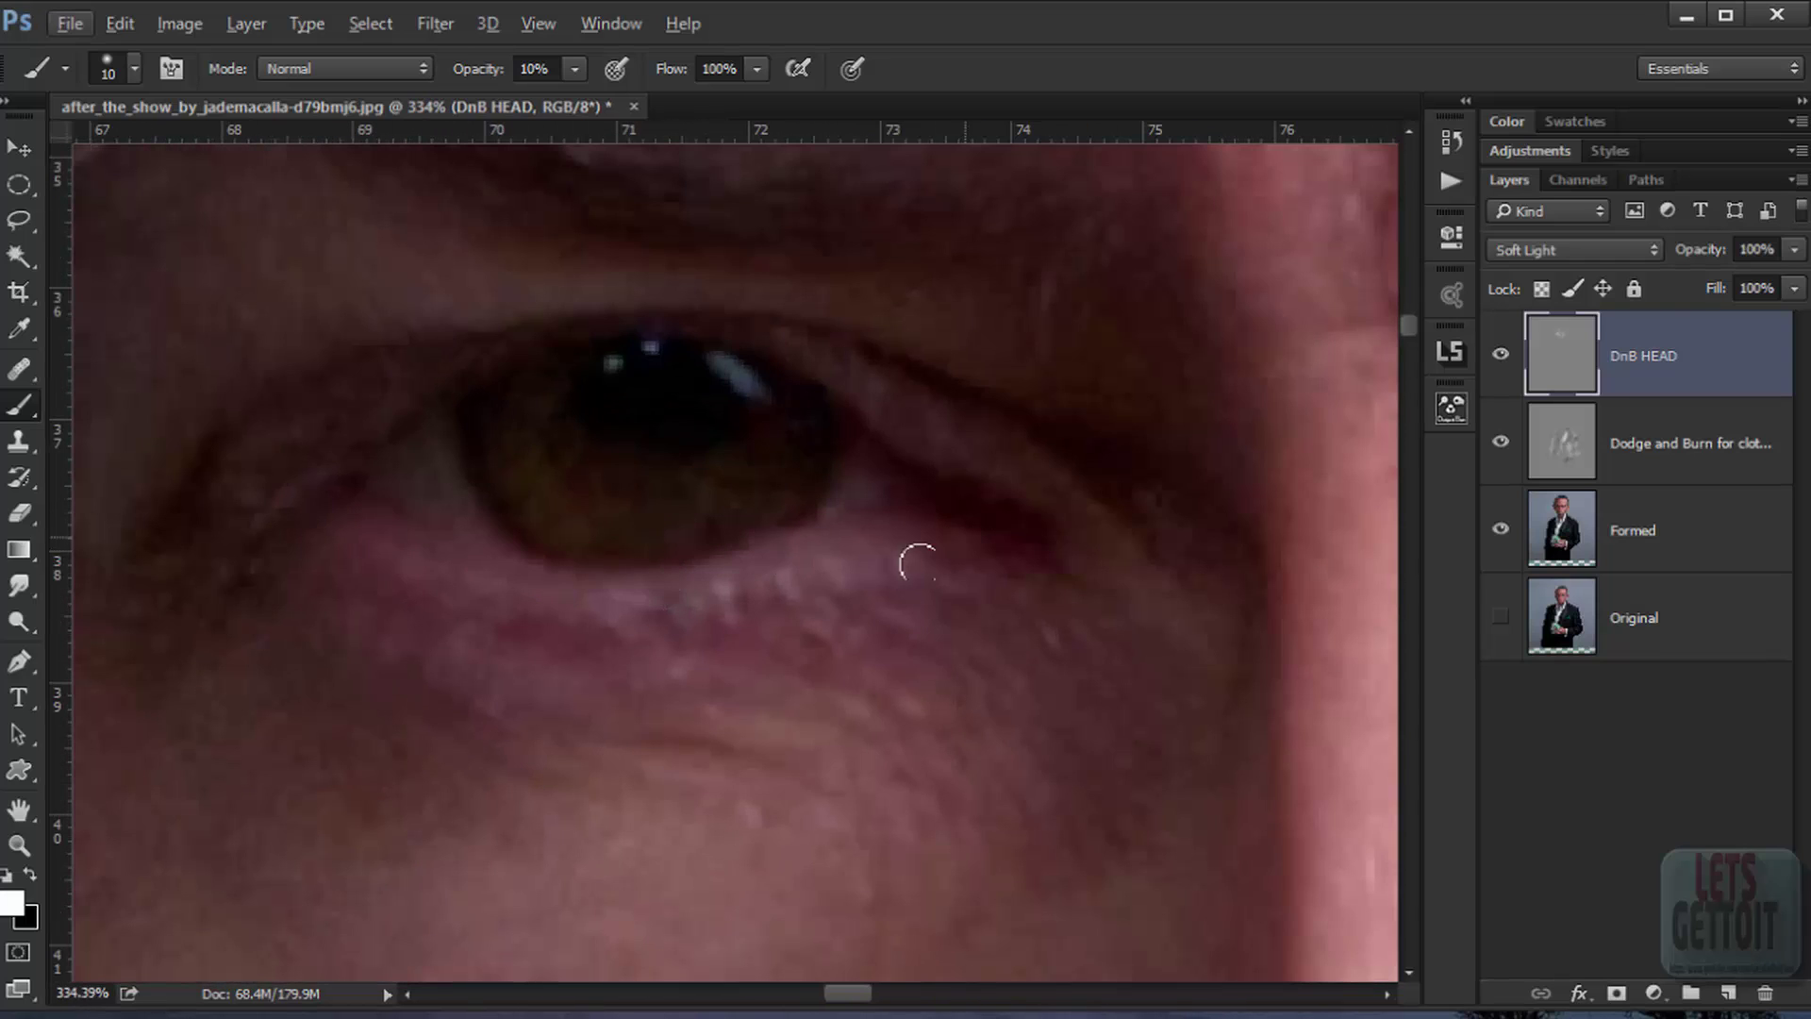
pyautogui.moveTo(453, 565); pyautogui.dragTo(372, 529)
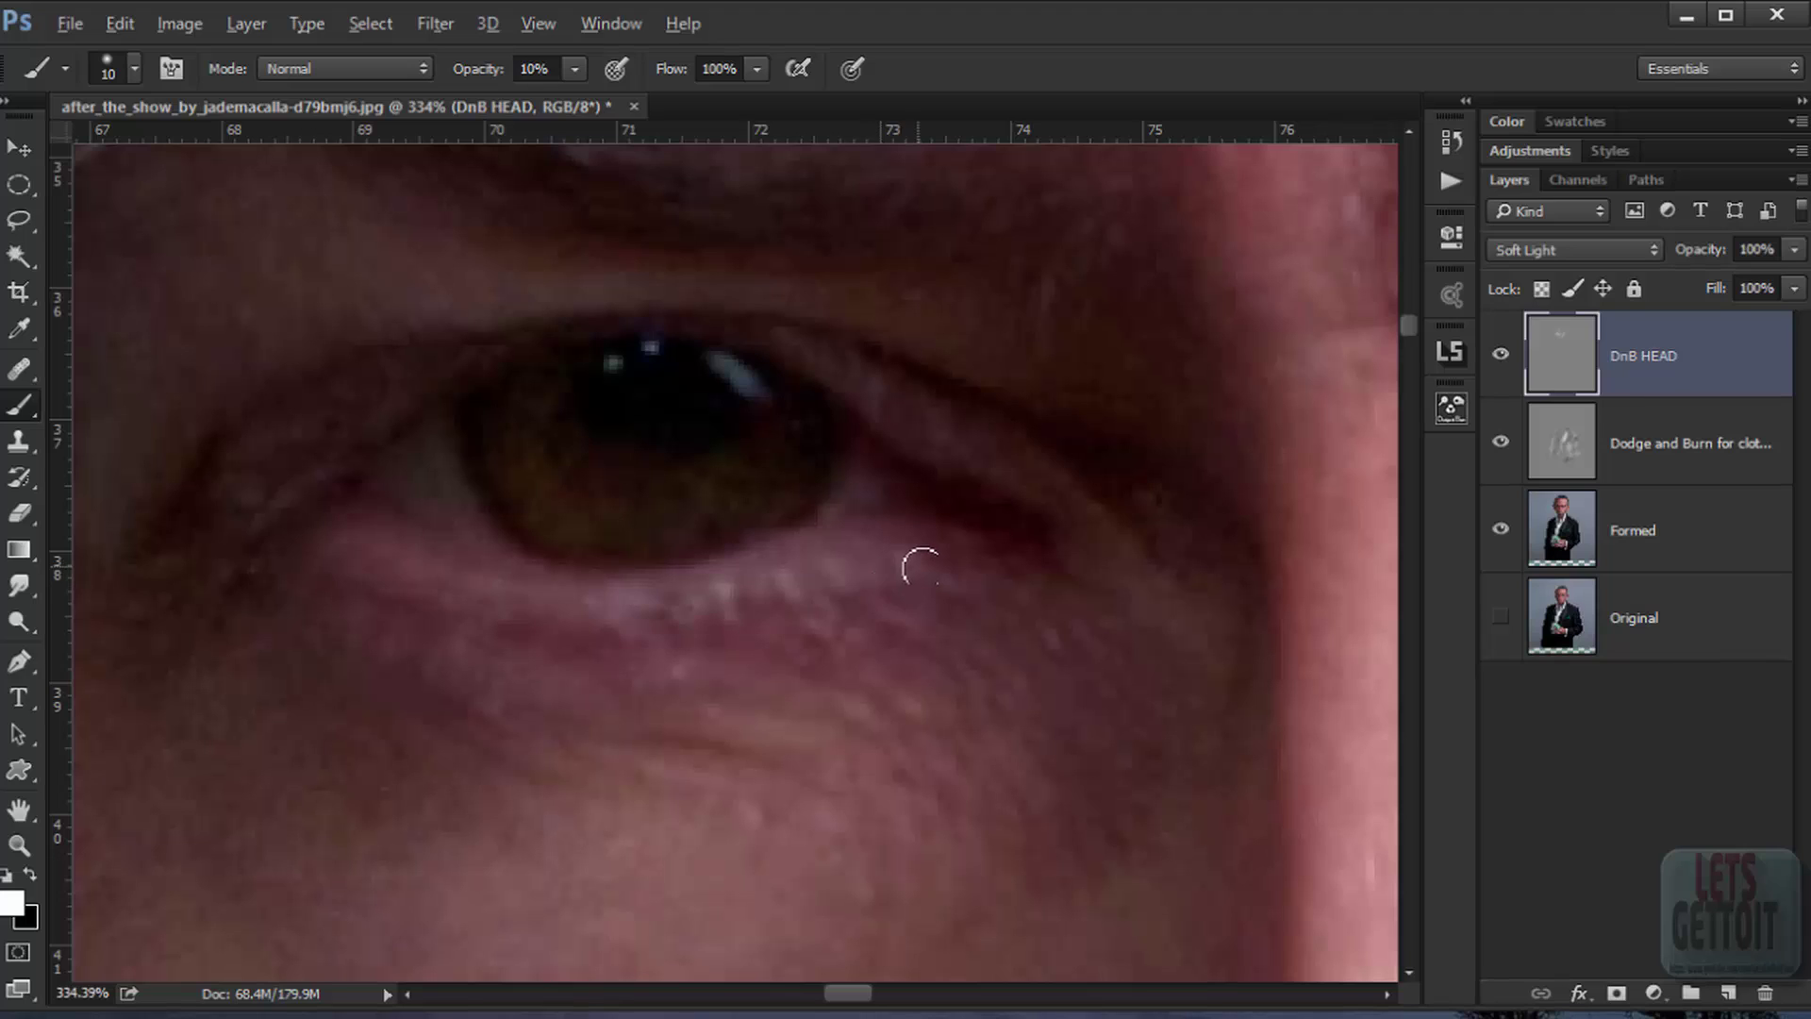
pyautogui.press('[')
pyautogui.press(']')
pyautogui.press(']')
pyautogui.moveTo(463, 497)
pyautogui.mouseDown()
pyautogui.moveTo(416, 433)
pyautogui.moveTo(436, 485)
pyautogui.moveTo(396, 461)
pyautogui.moveTo(464, 509)
pyautogui.mouseUp()
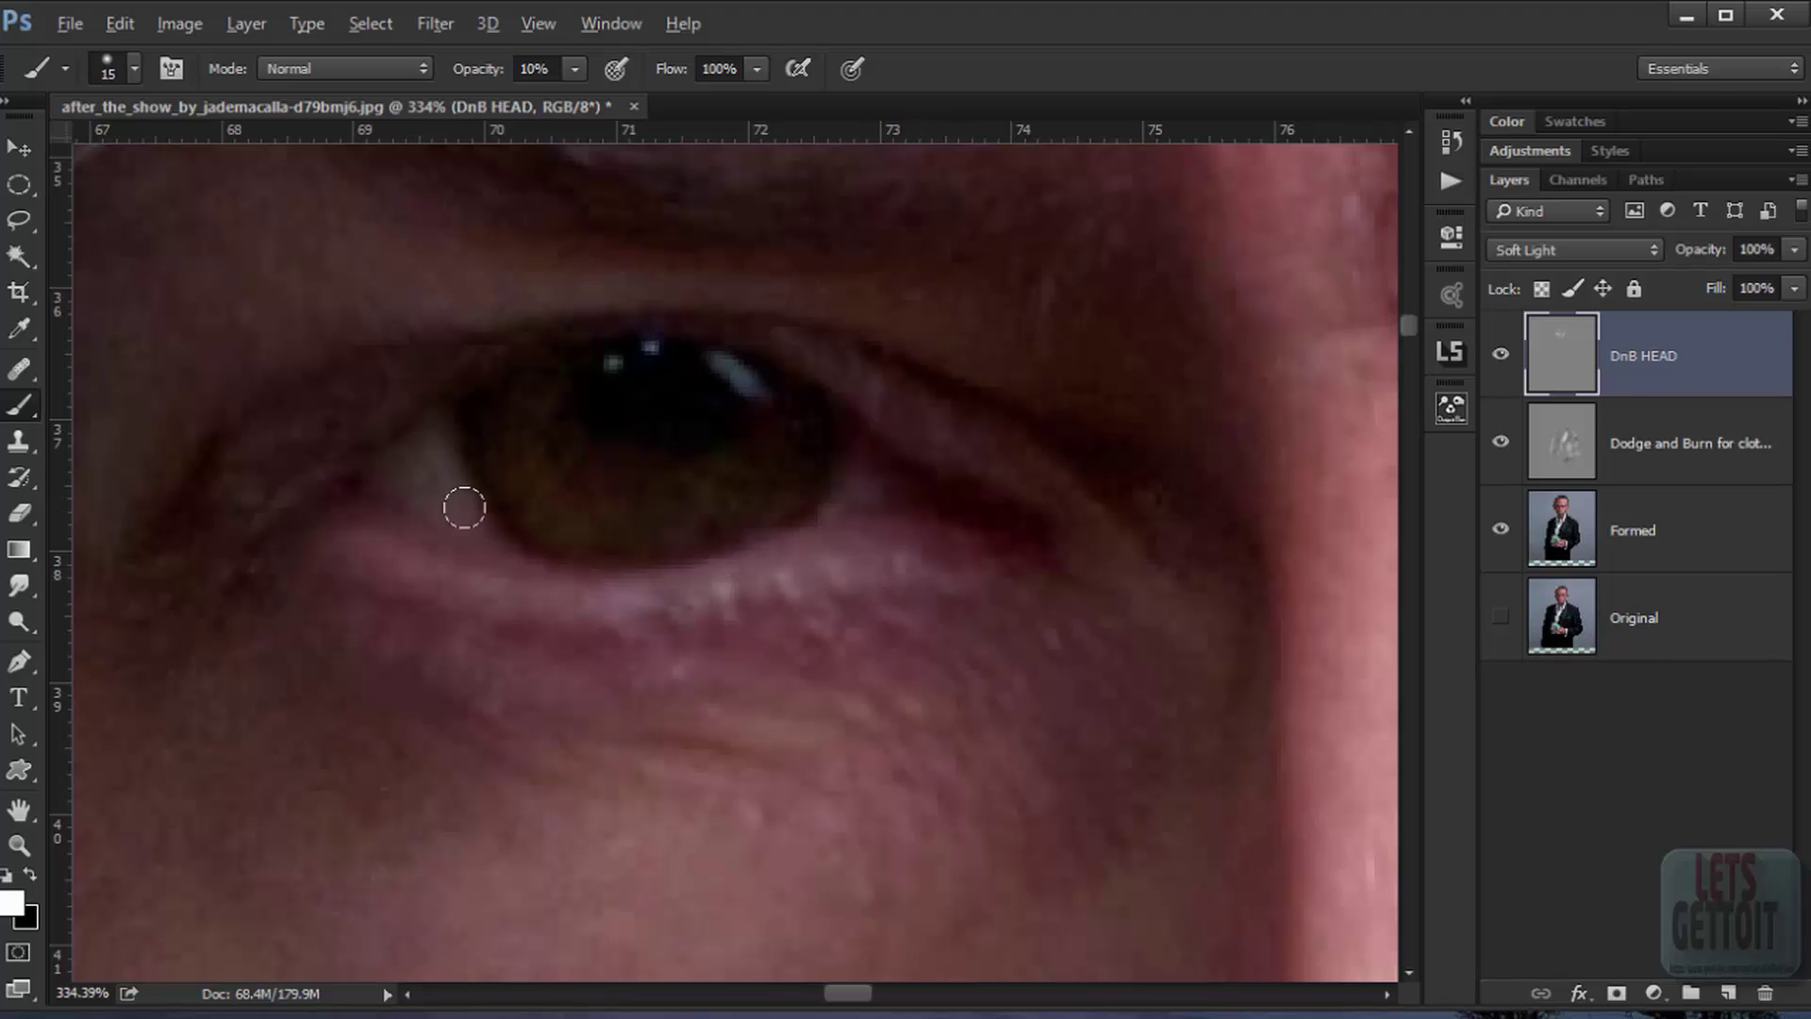
pyautogui.press('[')
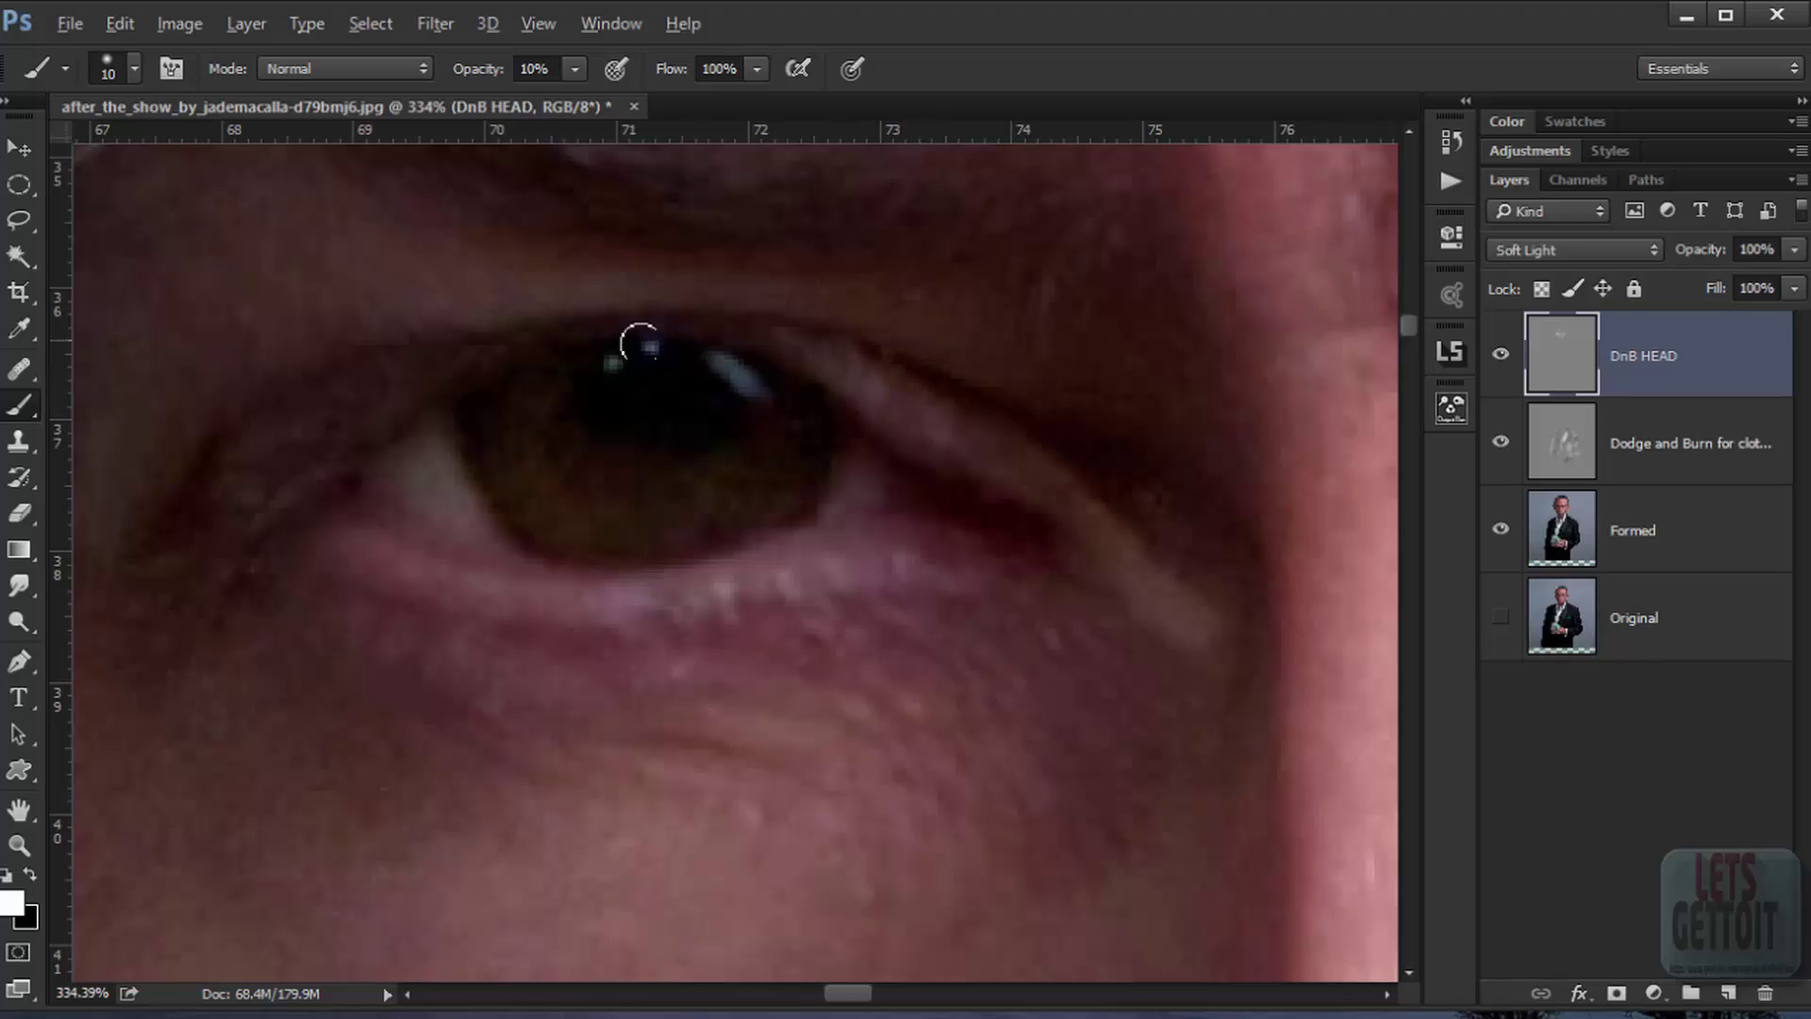
pyautogui.press(']')
pyautogui.press(']')
pyautogui.press(']')
pyautogui.press('[')
pyautogui.press('[')
# Step: Set the brush opacity back to 5% and lighten the outer eyelid area of the shaded-side eye with a 25 px brush
pyautogui.moveTo(536, 68); pyautogui.dragTo(455, 69)
pyautogui.write('5')
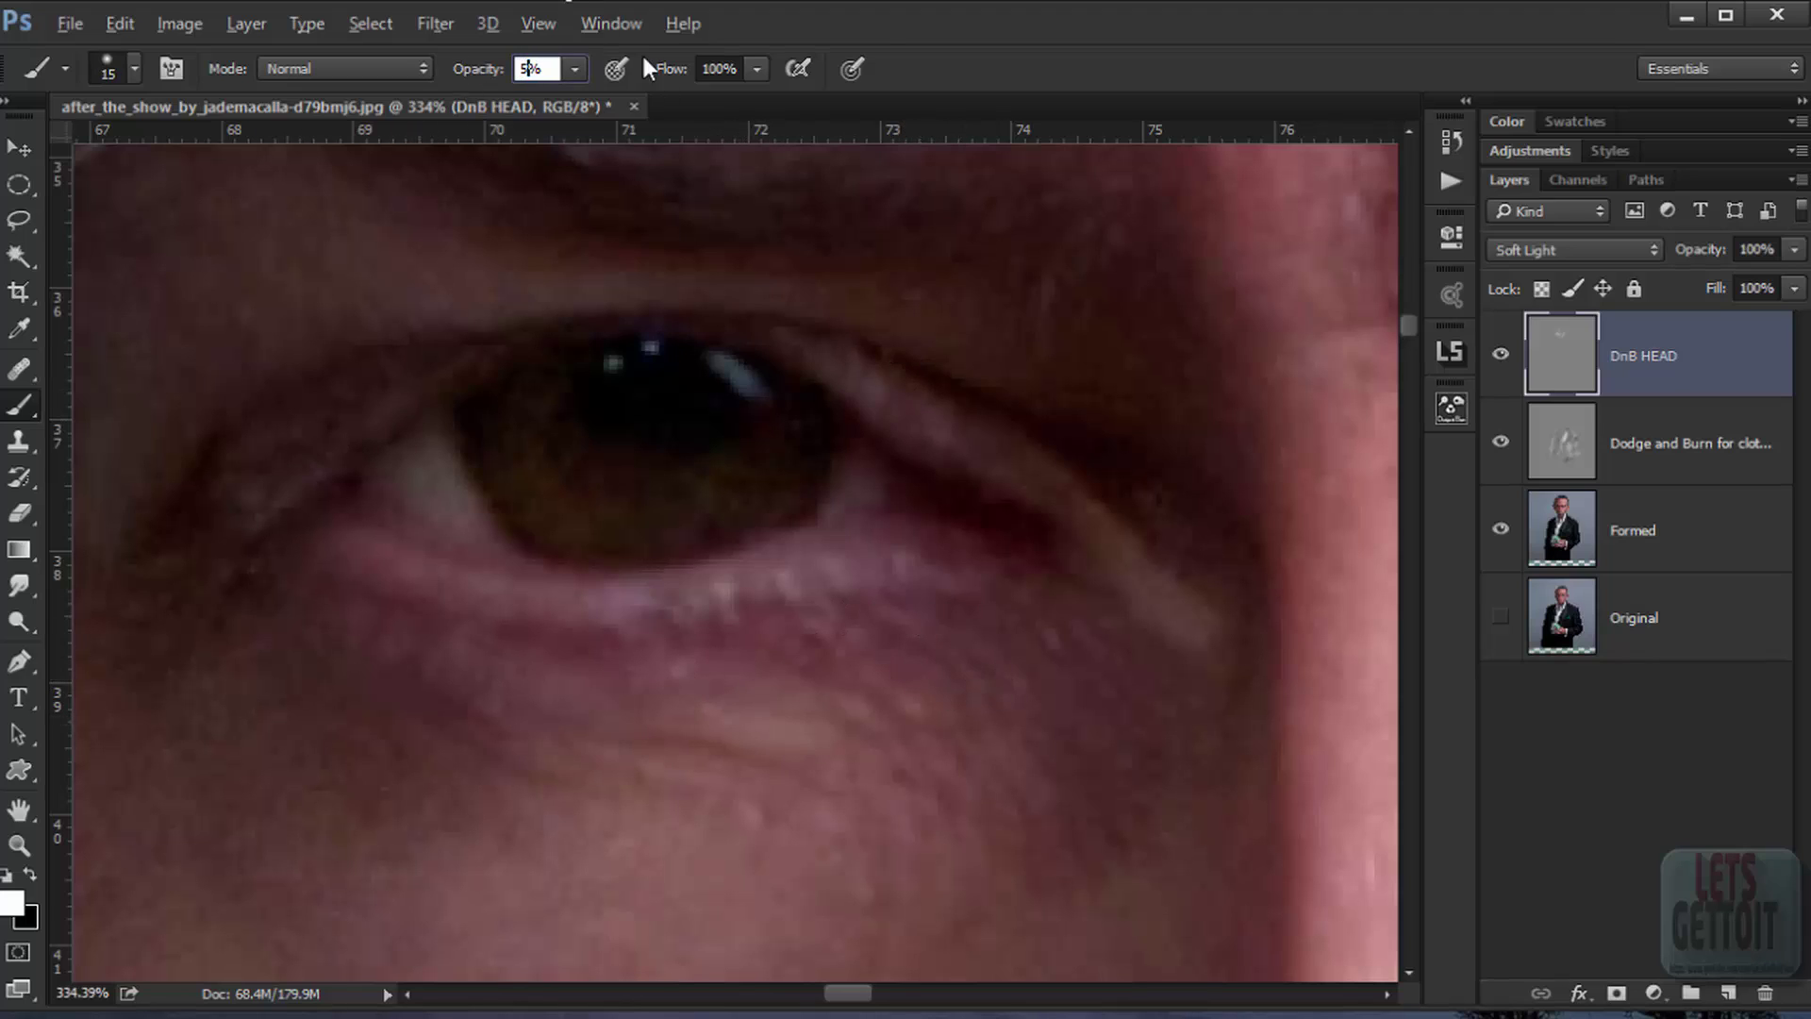
pyautogui.press('Return')
pyautogui.scroll(-5, 992, 517)
pyautogui.scroll(3, 1164, 604)
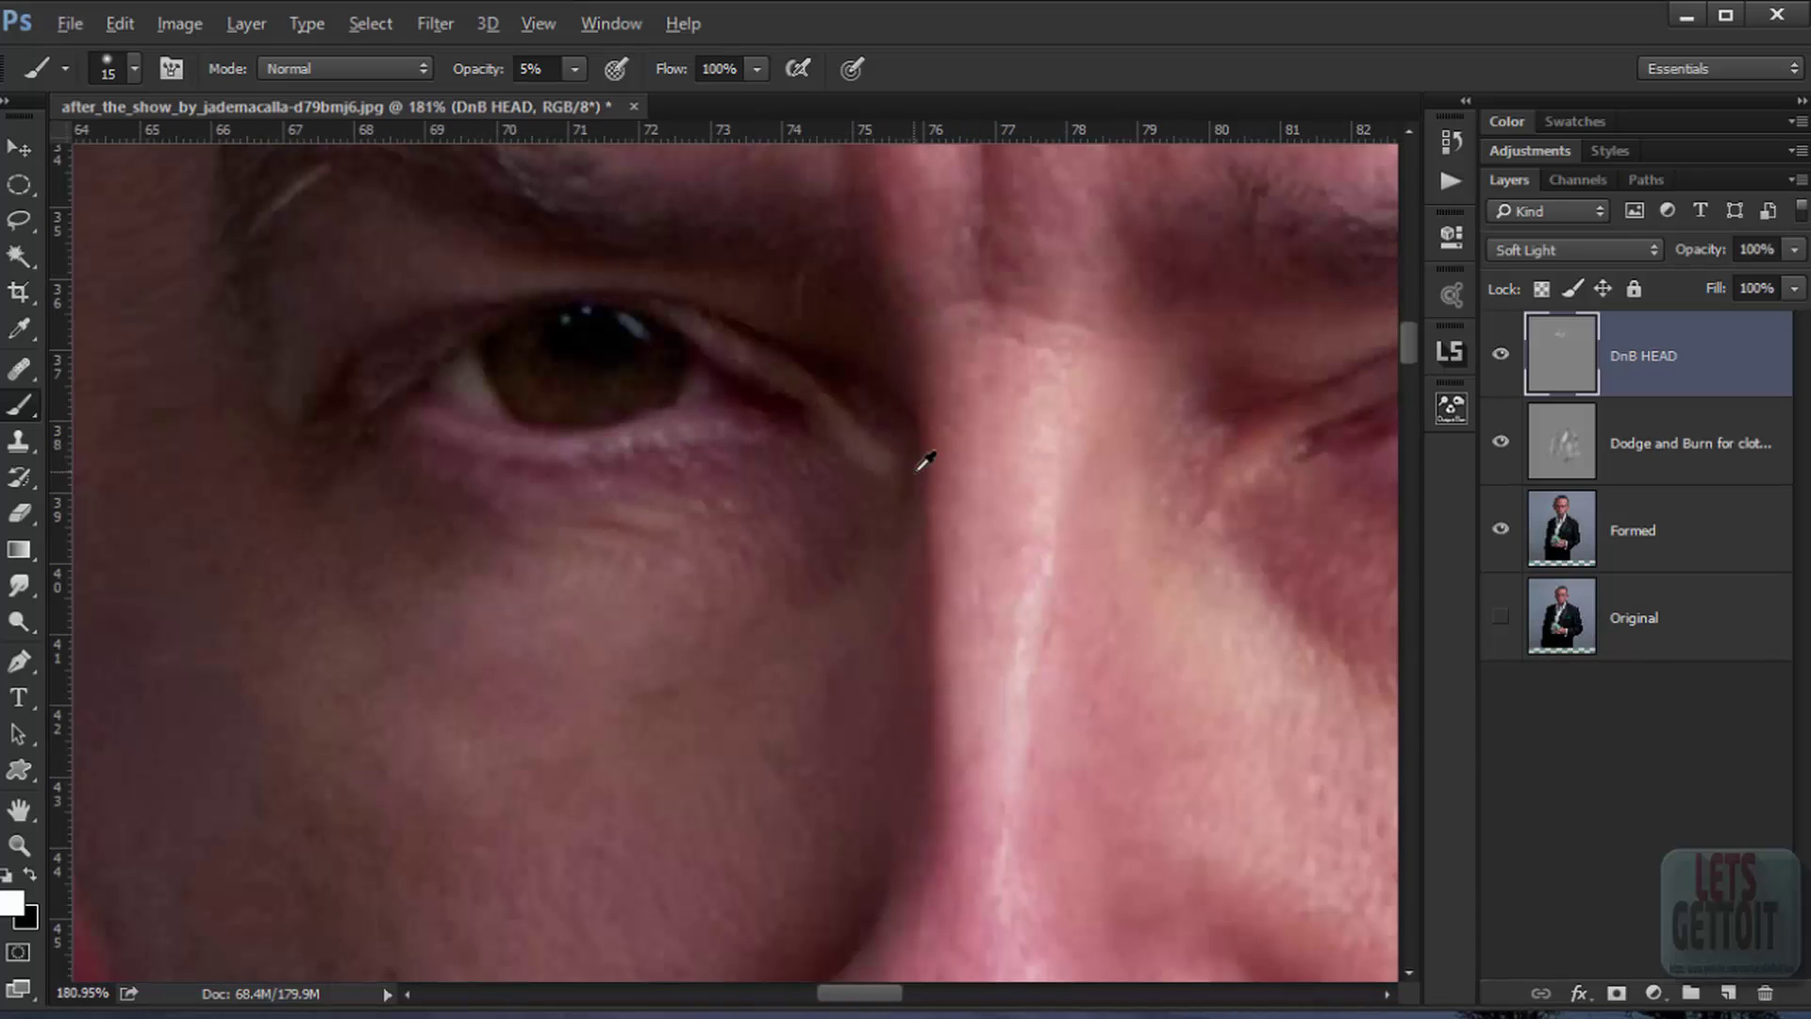
pyautogui.scroll(-6, 910, 477)
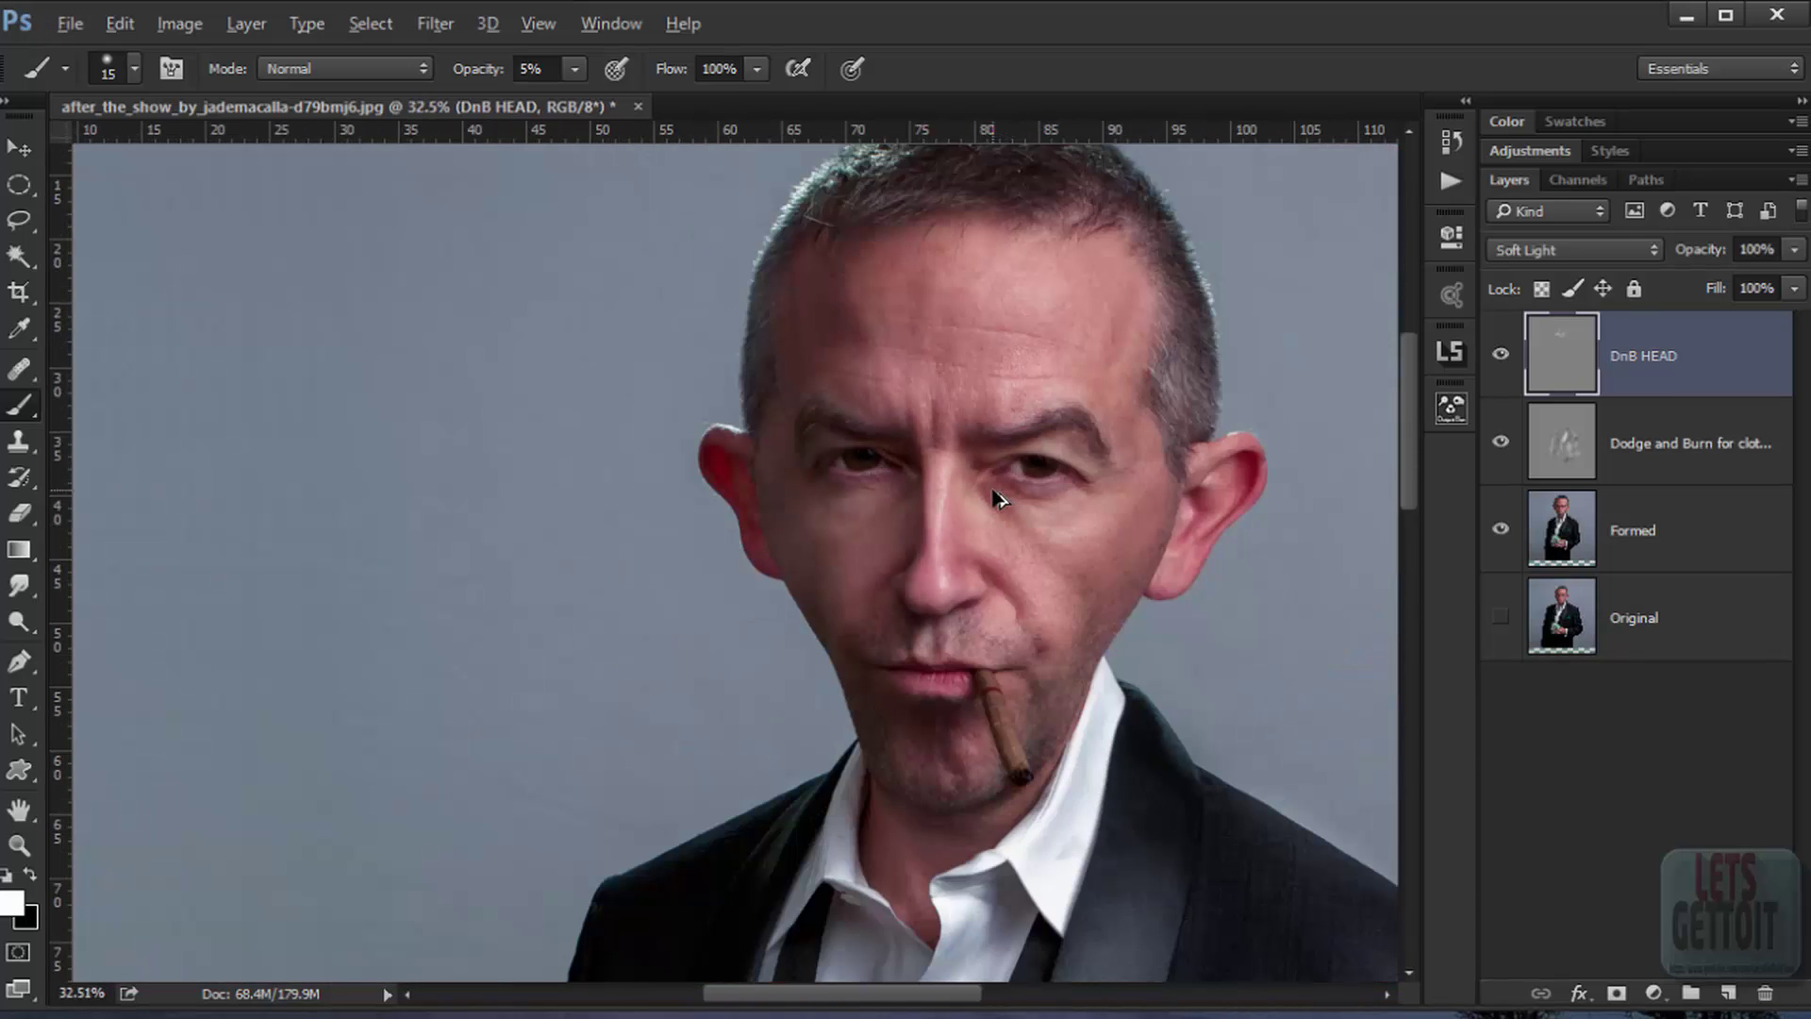
pyautogui.scroll(6, 998, 498)
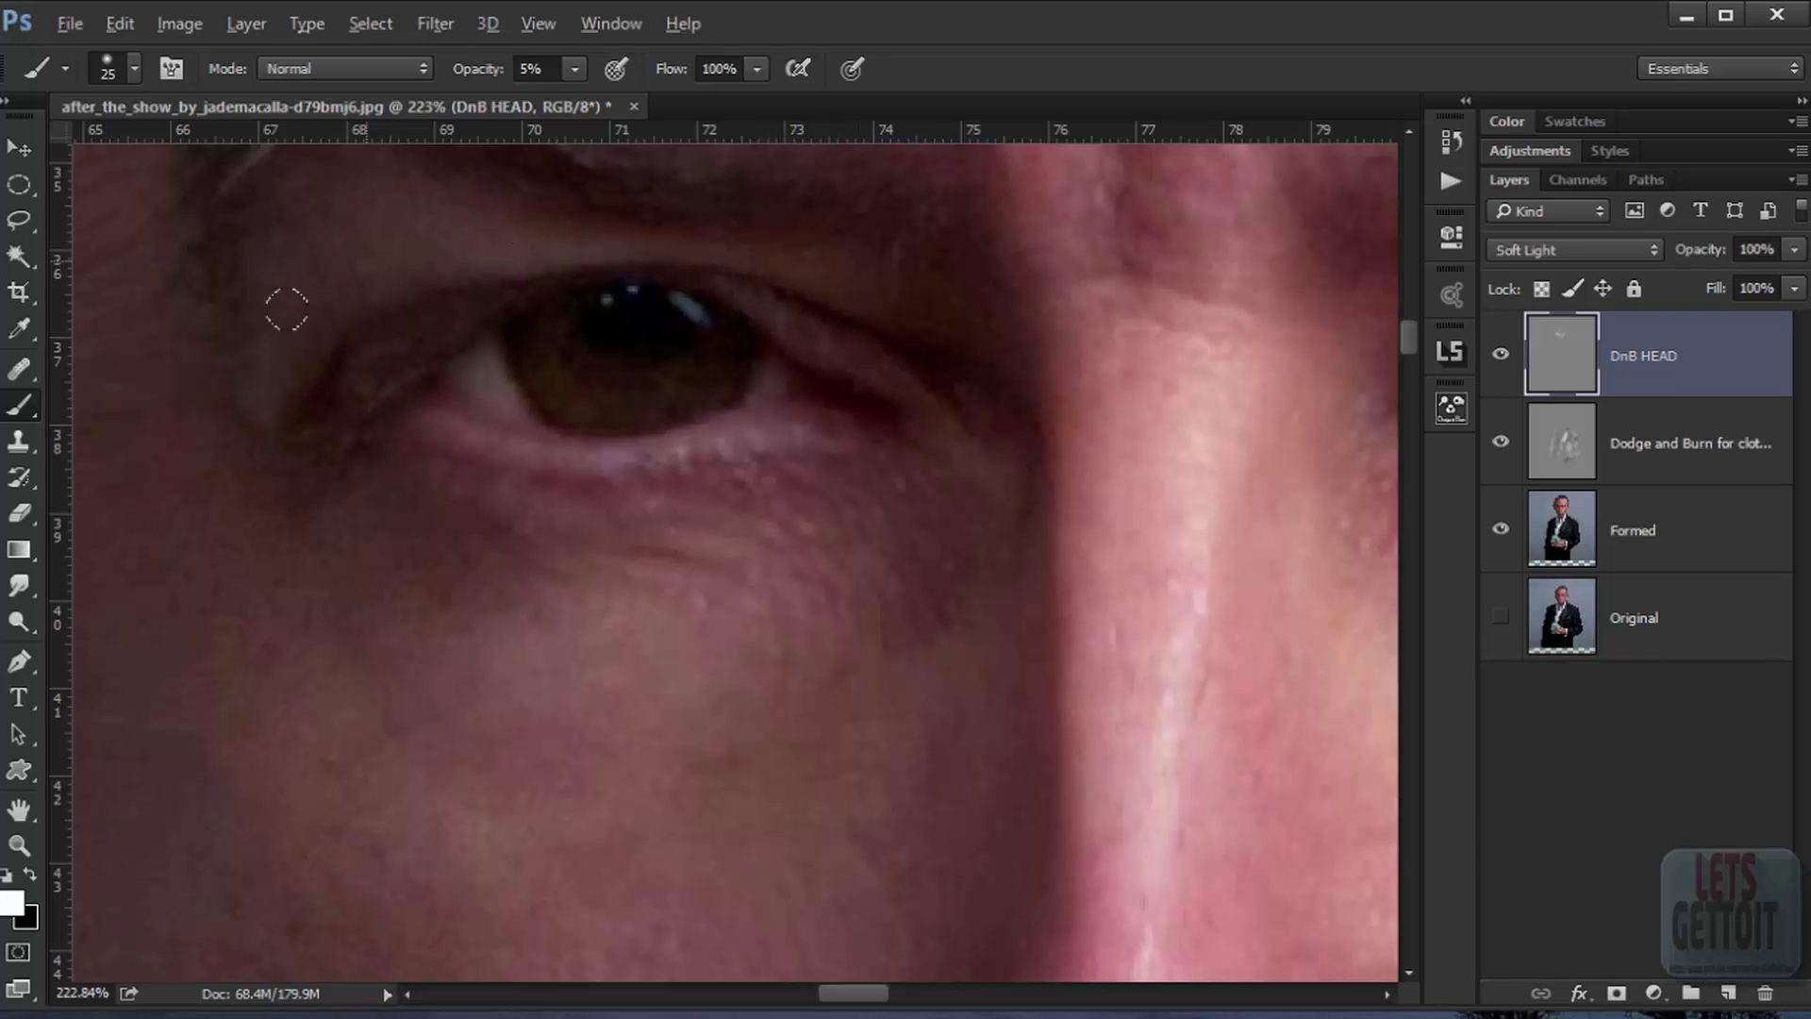
pyautogui.scroll(-6, 263, 355)
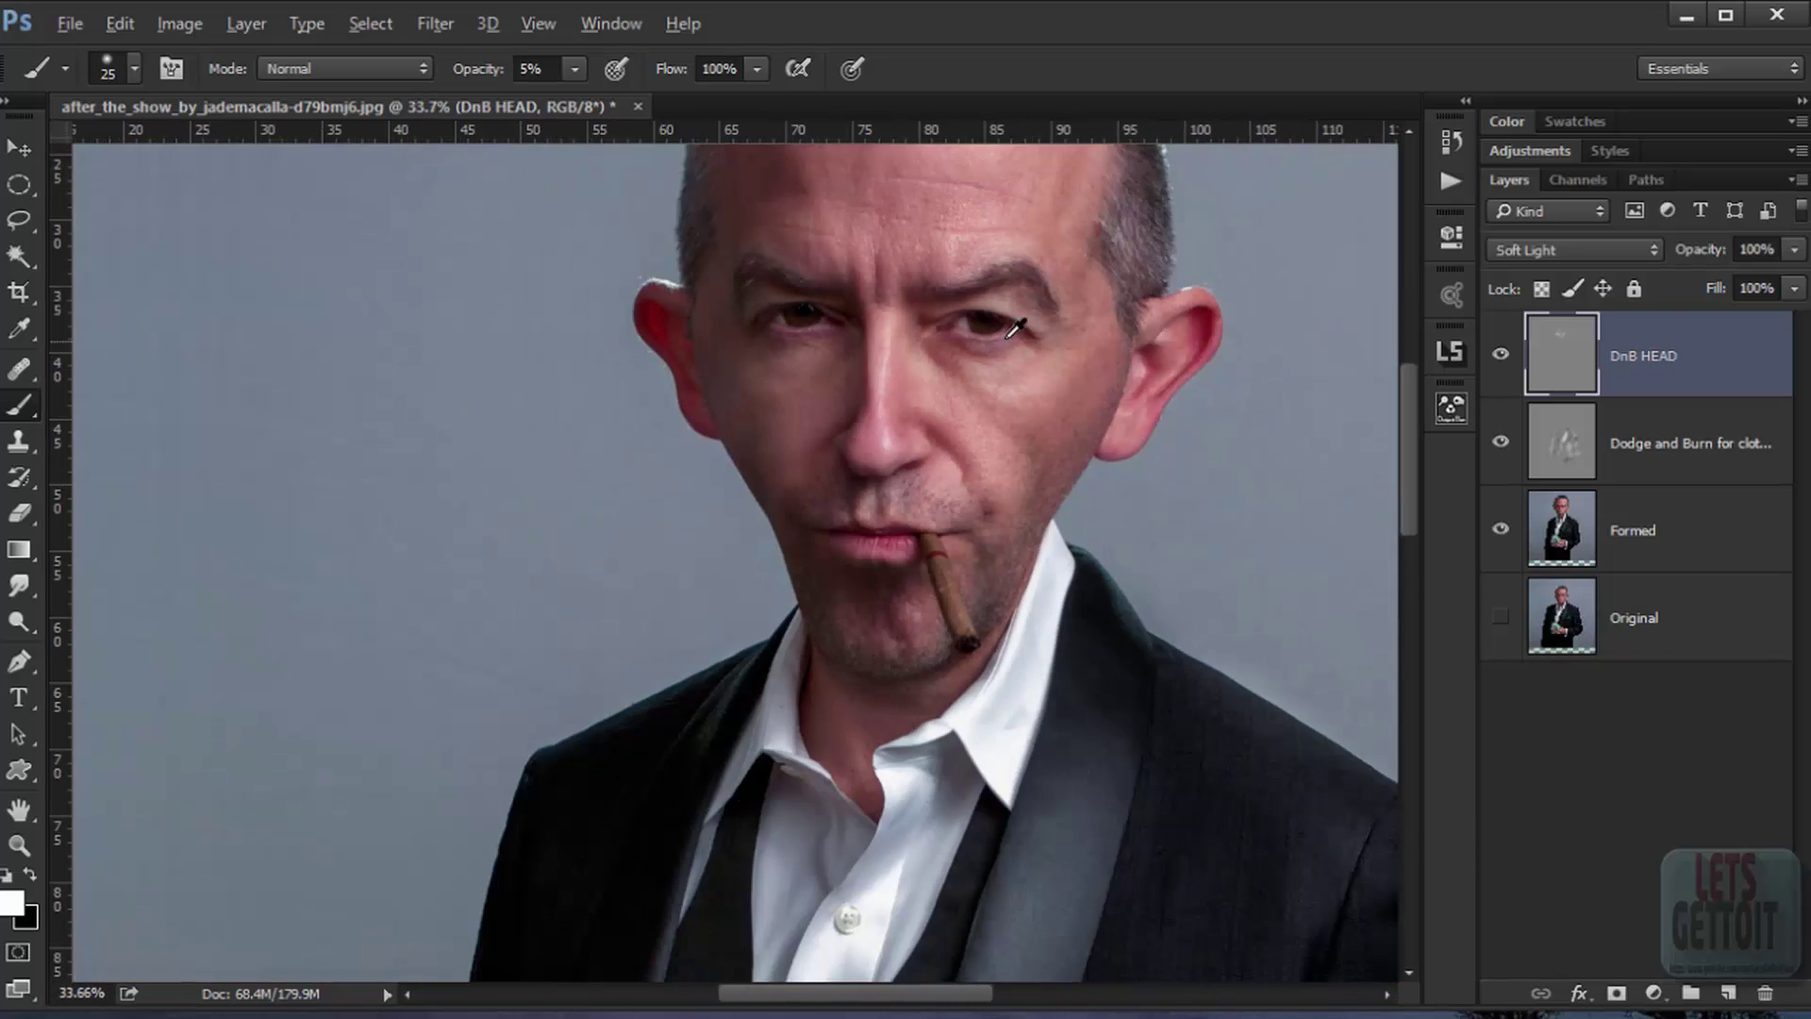
pyautogui.scroll(3, 1016, 326)
pyautogui.moveTo(545, 393); pyautogui.dragTo(437, 557)
pyautogui.scroll(-3, 861, 405)
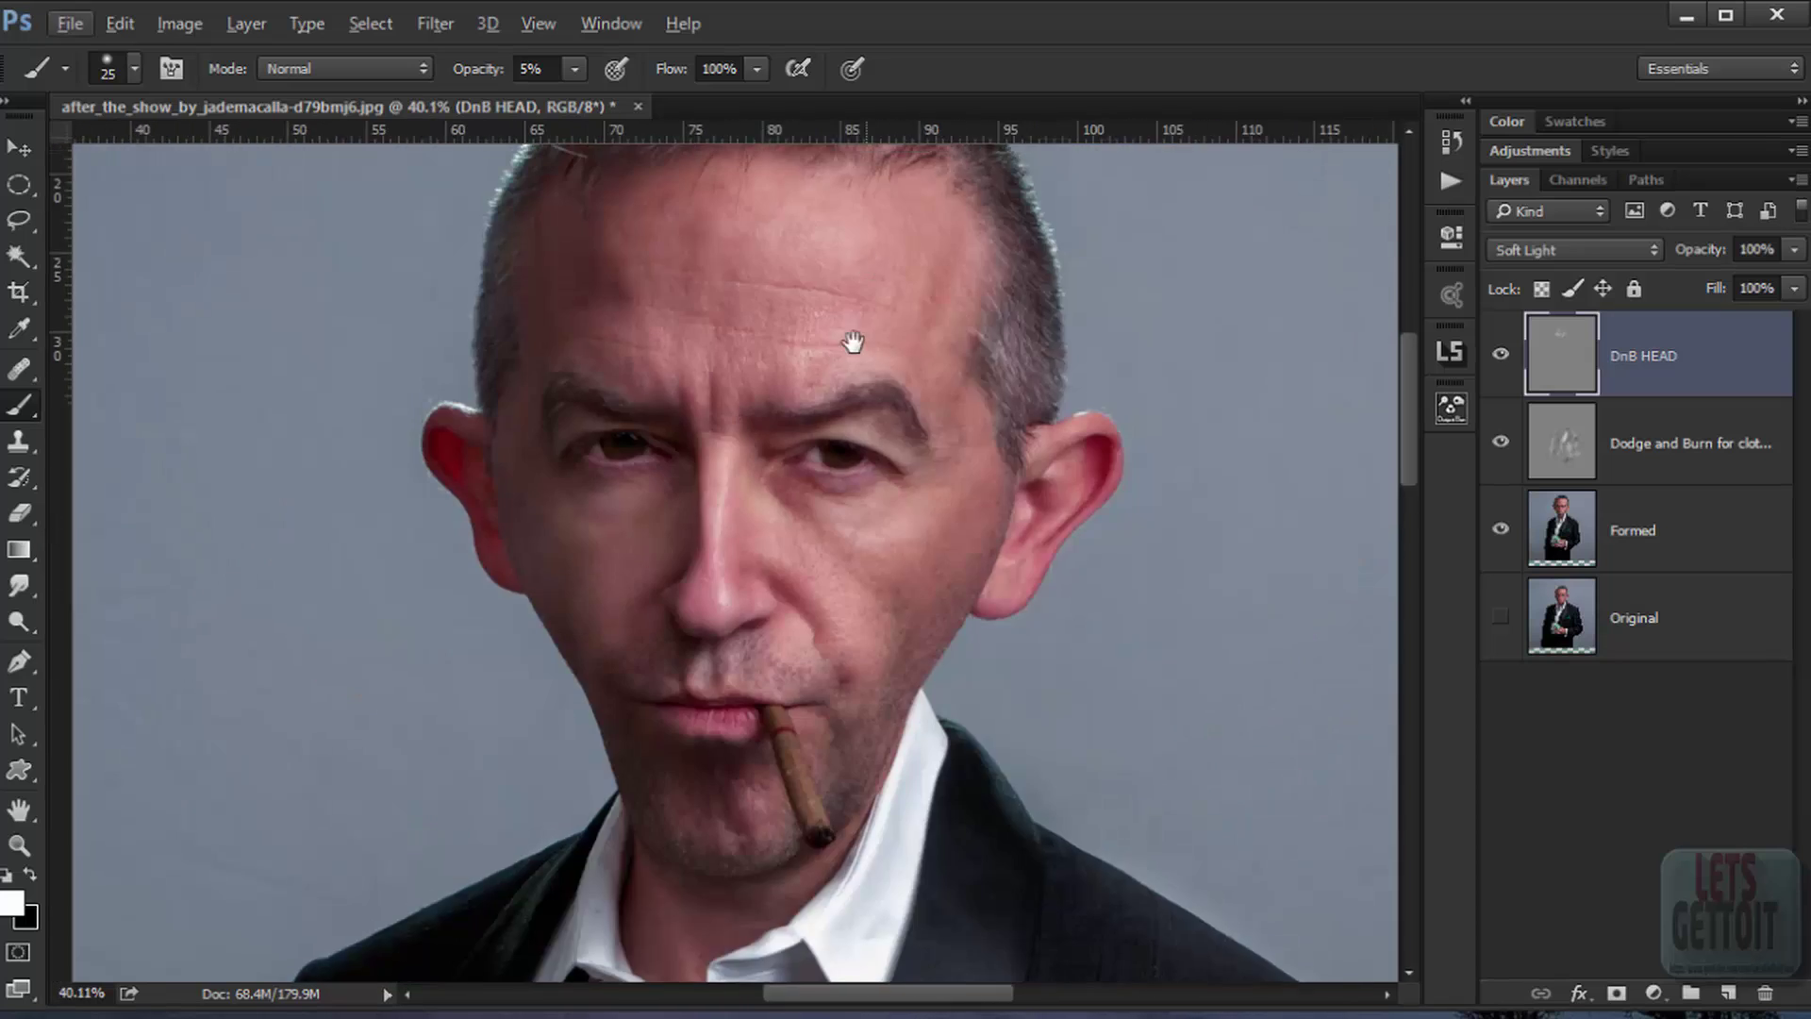
# Step: Lighten the forehead with a soft 219 px brush and toggle the DnB HEAD layer's visibility to compare the effect
pyautogui.moveTo(853, 342); pyautogui.dragTo(838, 501)
pyautogui.rightClick(855, 347)
pyautogui.click(1069, 411)
pyautogui.write('219')
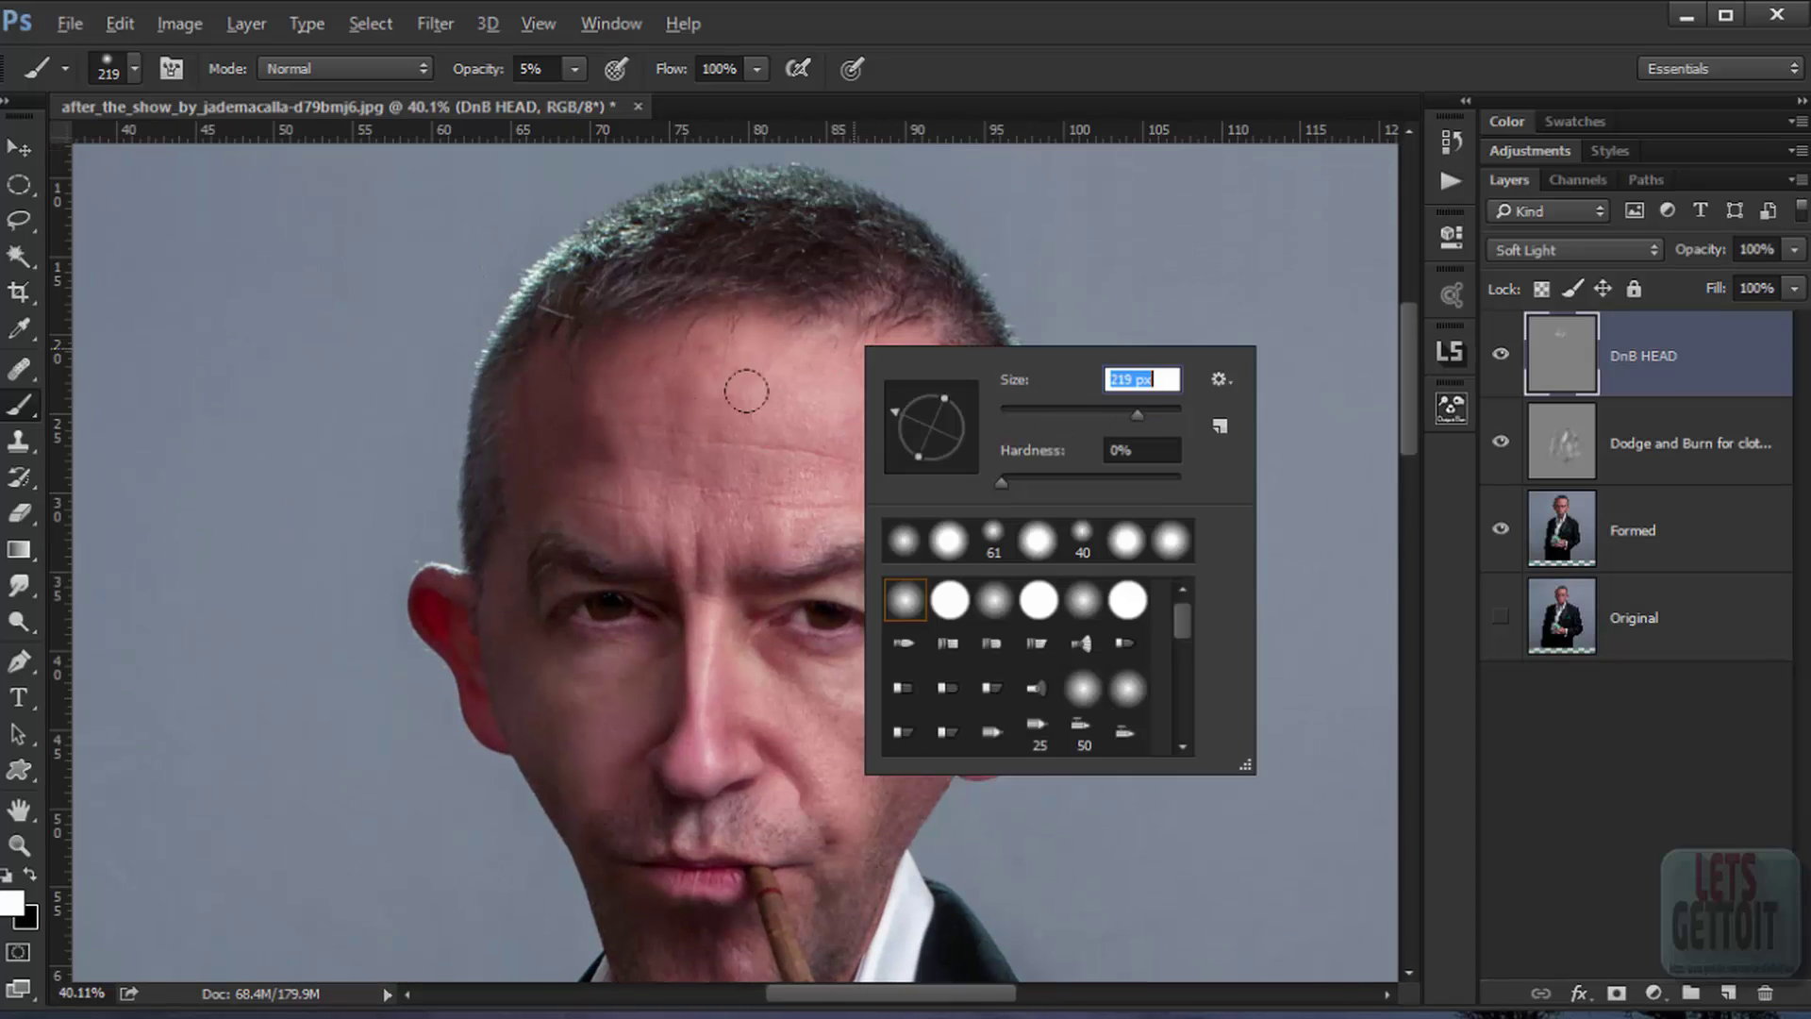
pyautogui.press('Return')
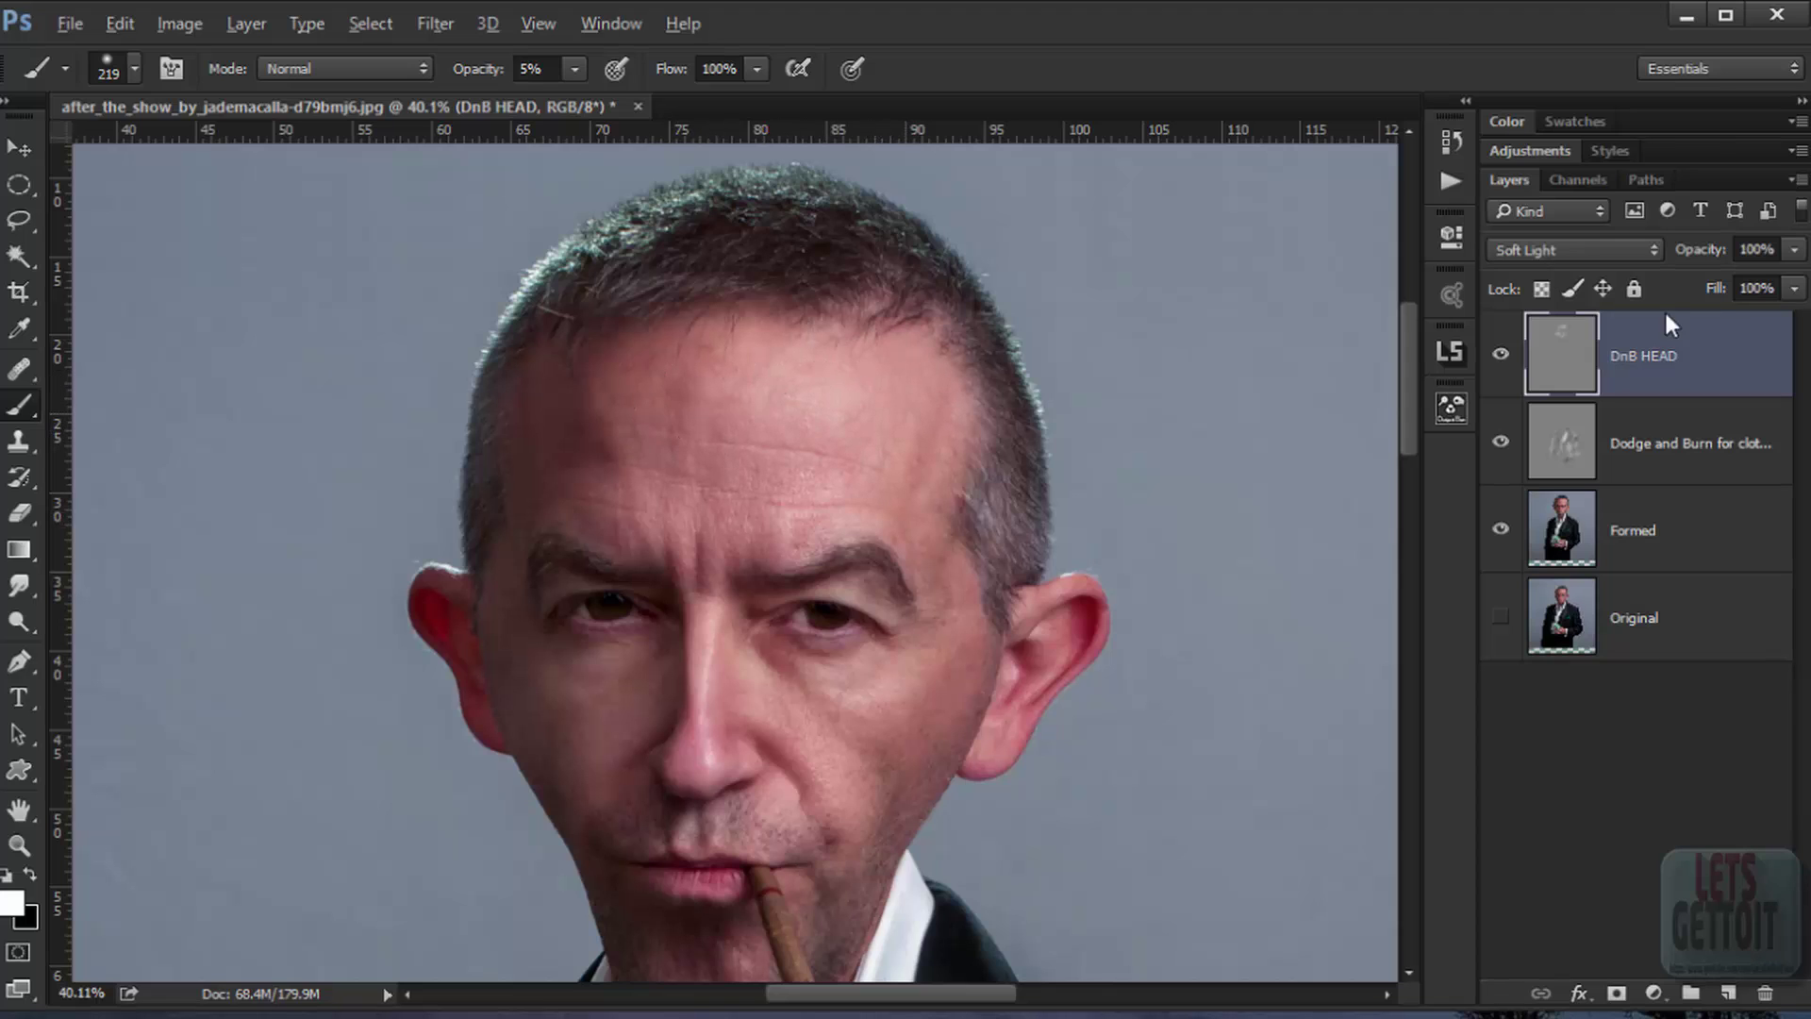
pyautogui.click(1500, 353)
pyautogui.click(1500, 354)
# Step: Lighten the shaded-side cheek with the large soft brush and the chin with a 150 px brush
pyautogui.scroll(-3, 861, 453)
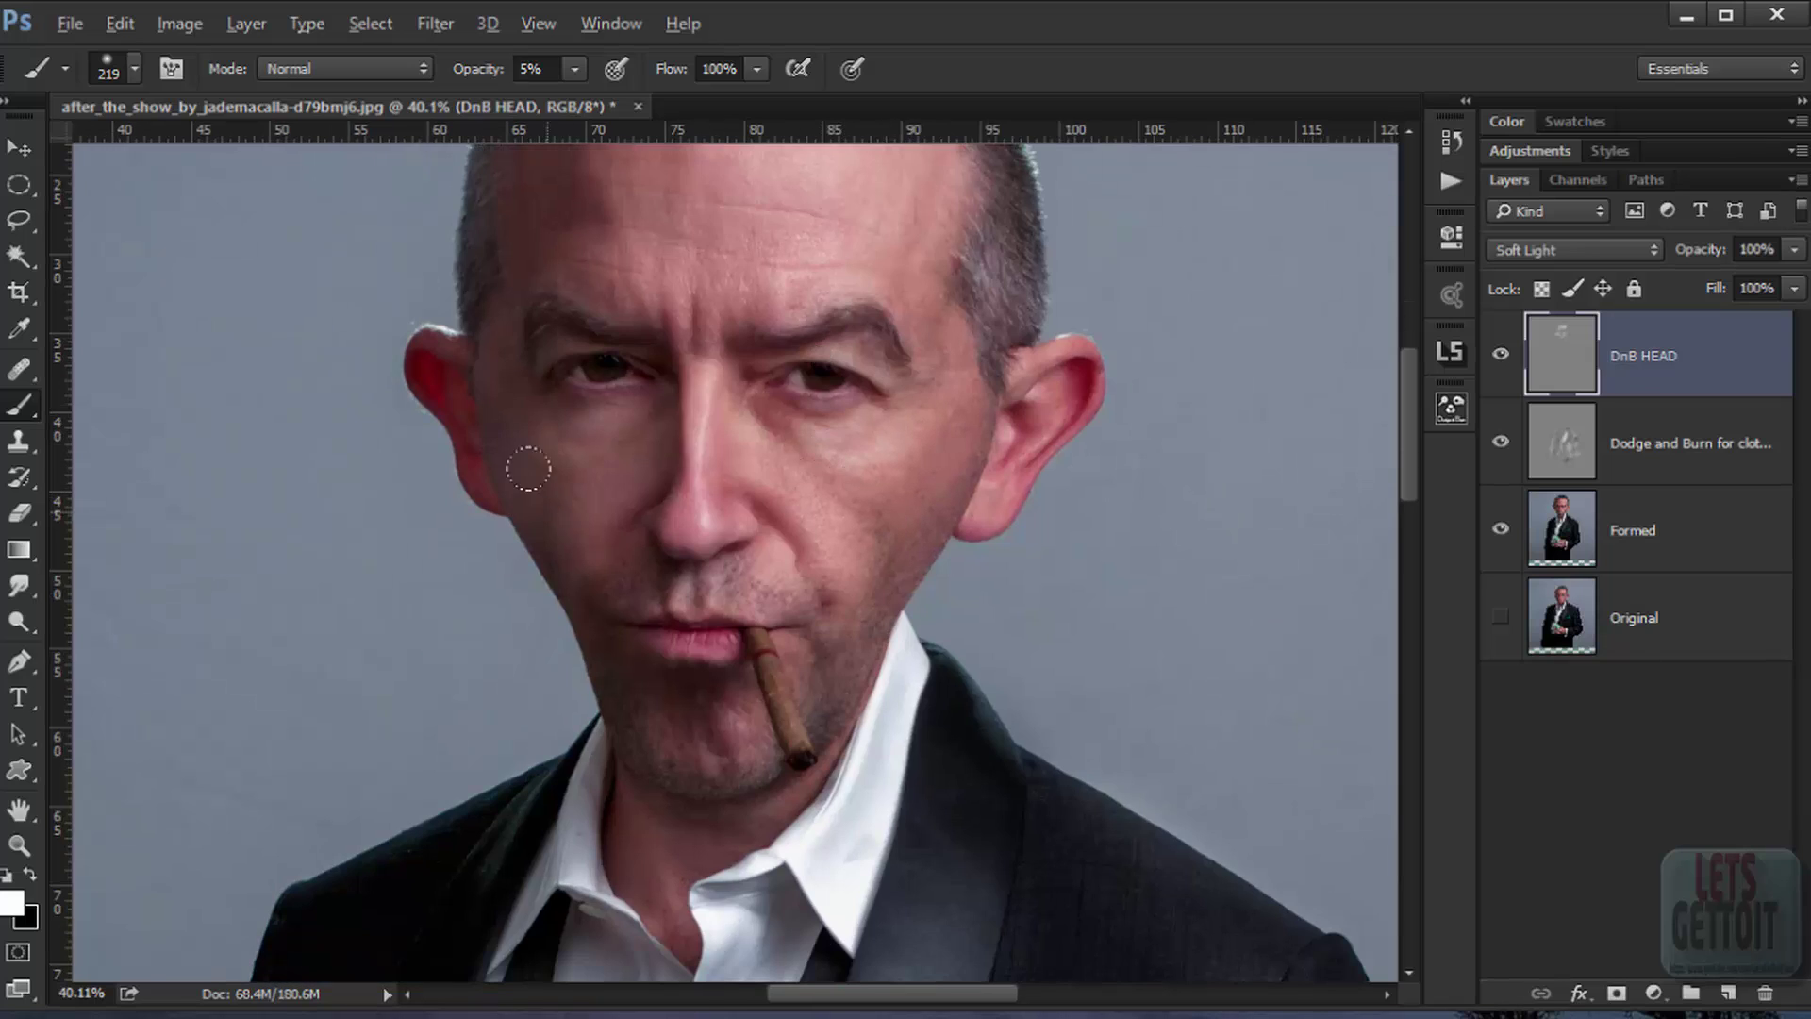
pyautogui.scroll(-2, 646, 562)
pyautogui.press('[')
pyautogui.press('[')
pyautogui.press('[')
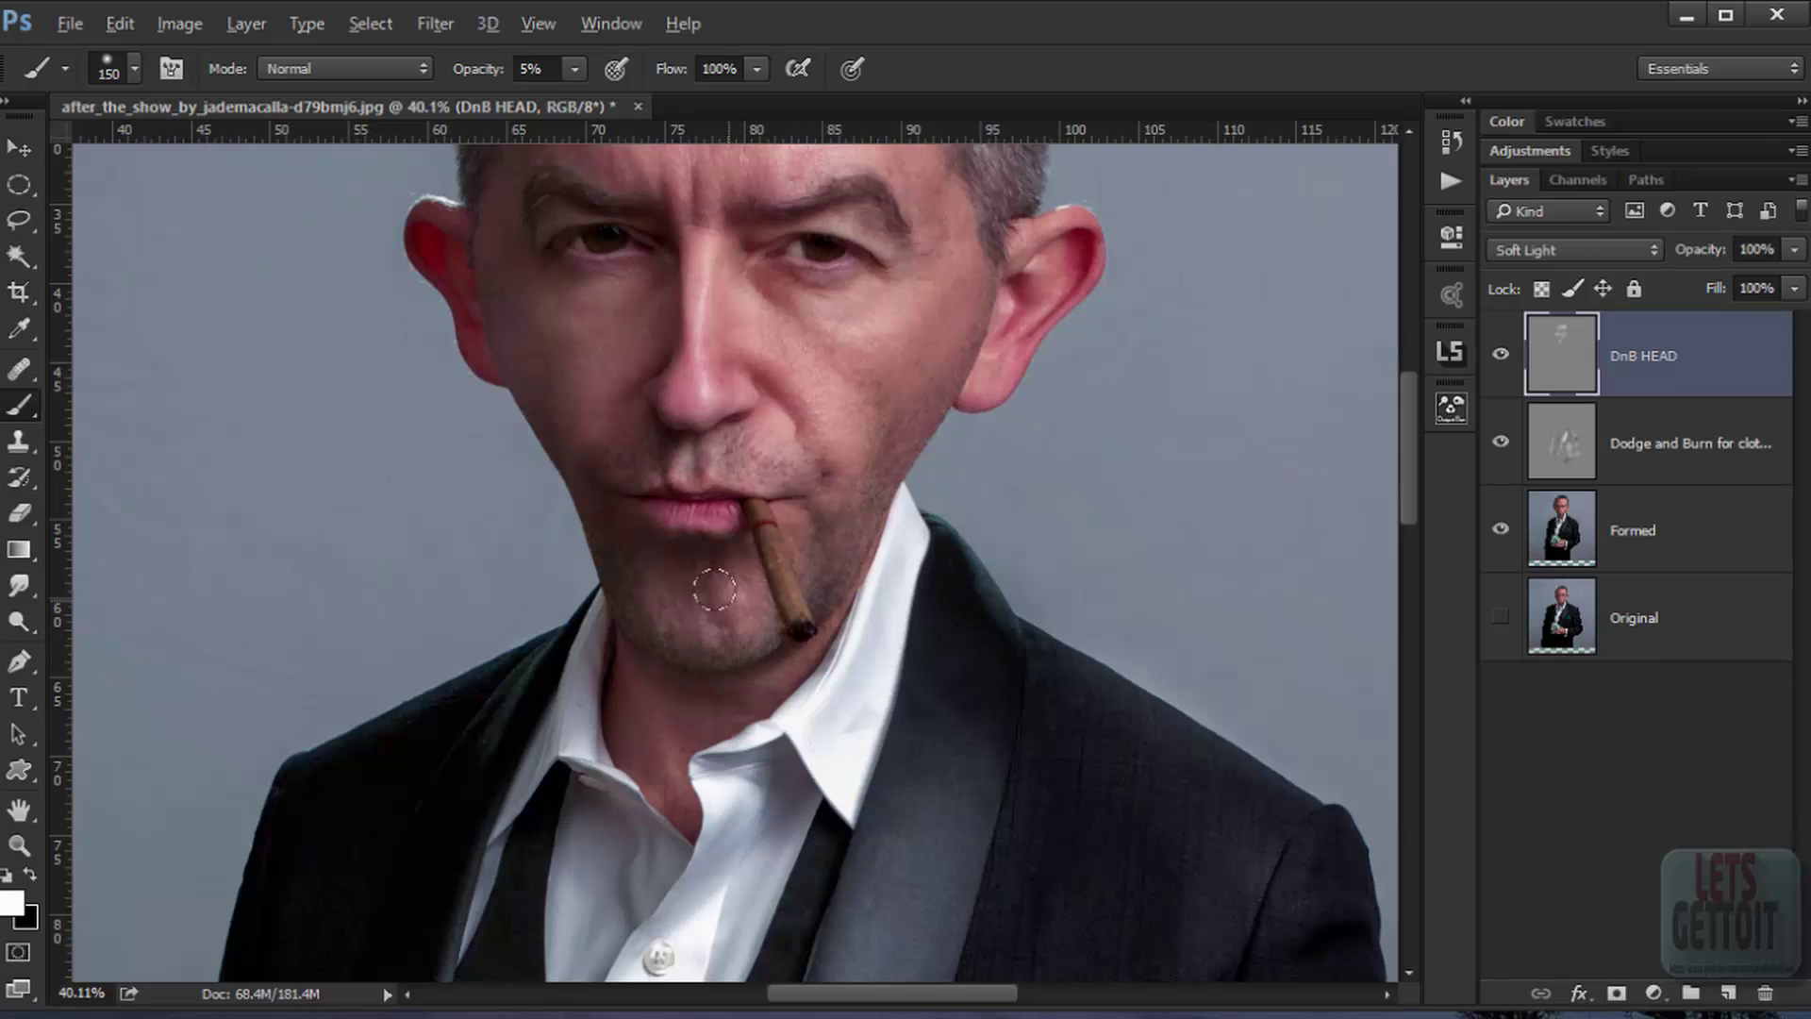
# Step: Raise the brush opacity to 7% and lighten the highlights of the lower lip with a 15 px brush
pyautogui.scroll(10, 720, 532)
pyautogui.press('[')
pyautogui.press('[')
pyautogui.press('[')
pyautogui.press('[')
pyautogui.press('[')
pyautogui.press('[')
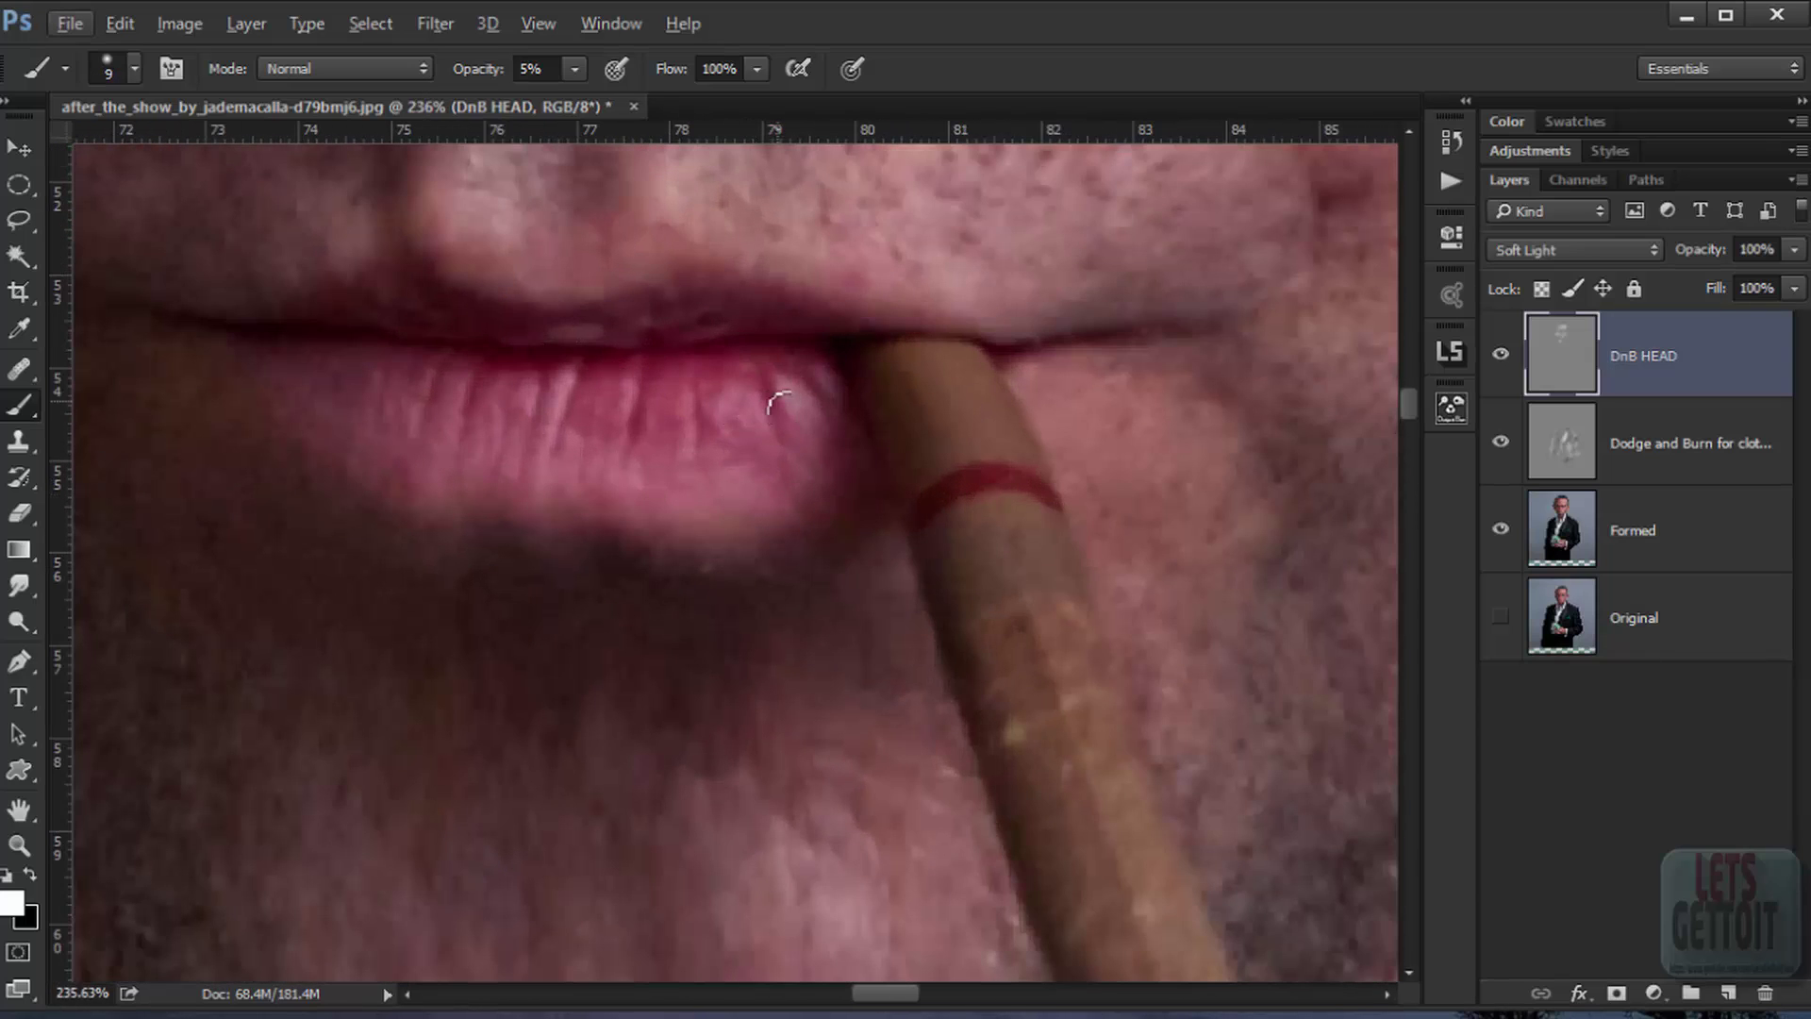
pyautogui.press(']')
pyautogui.press('0')
pyautogui.press('7')
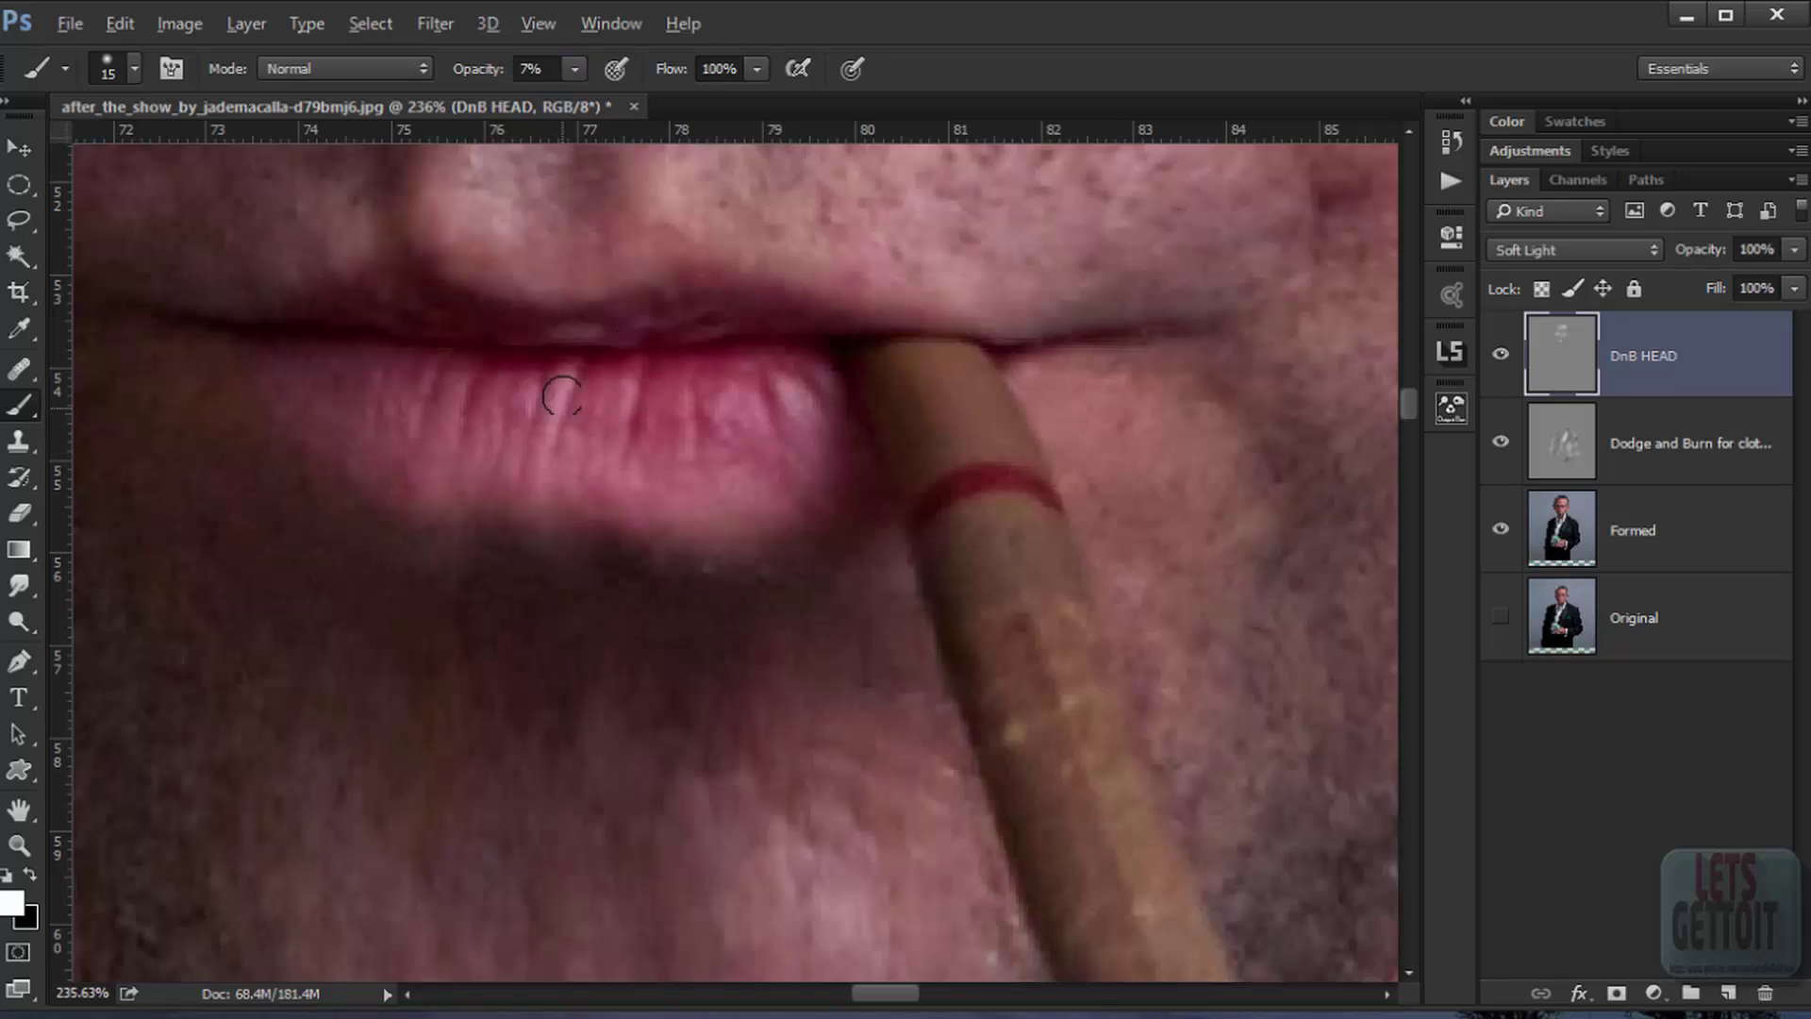
pyautogui.moveTo(536, 371)
pyautogui.mouseDown()
pyautogui.moveTo(495, 378)
pyautogui.moveTo(493, 400)
pyautogui.moveTo(457, 373)
pyautogui.moveTo(414, 412)
pyautogui.mouseUp()
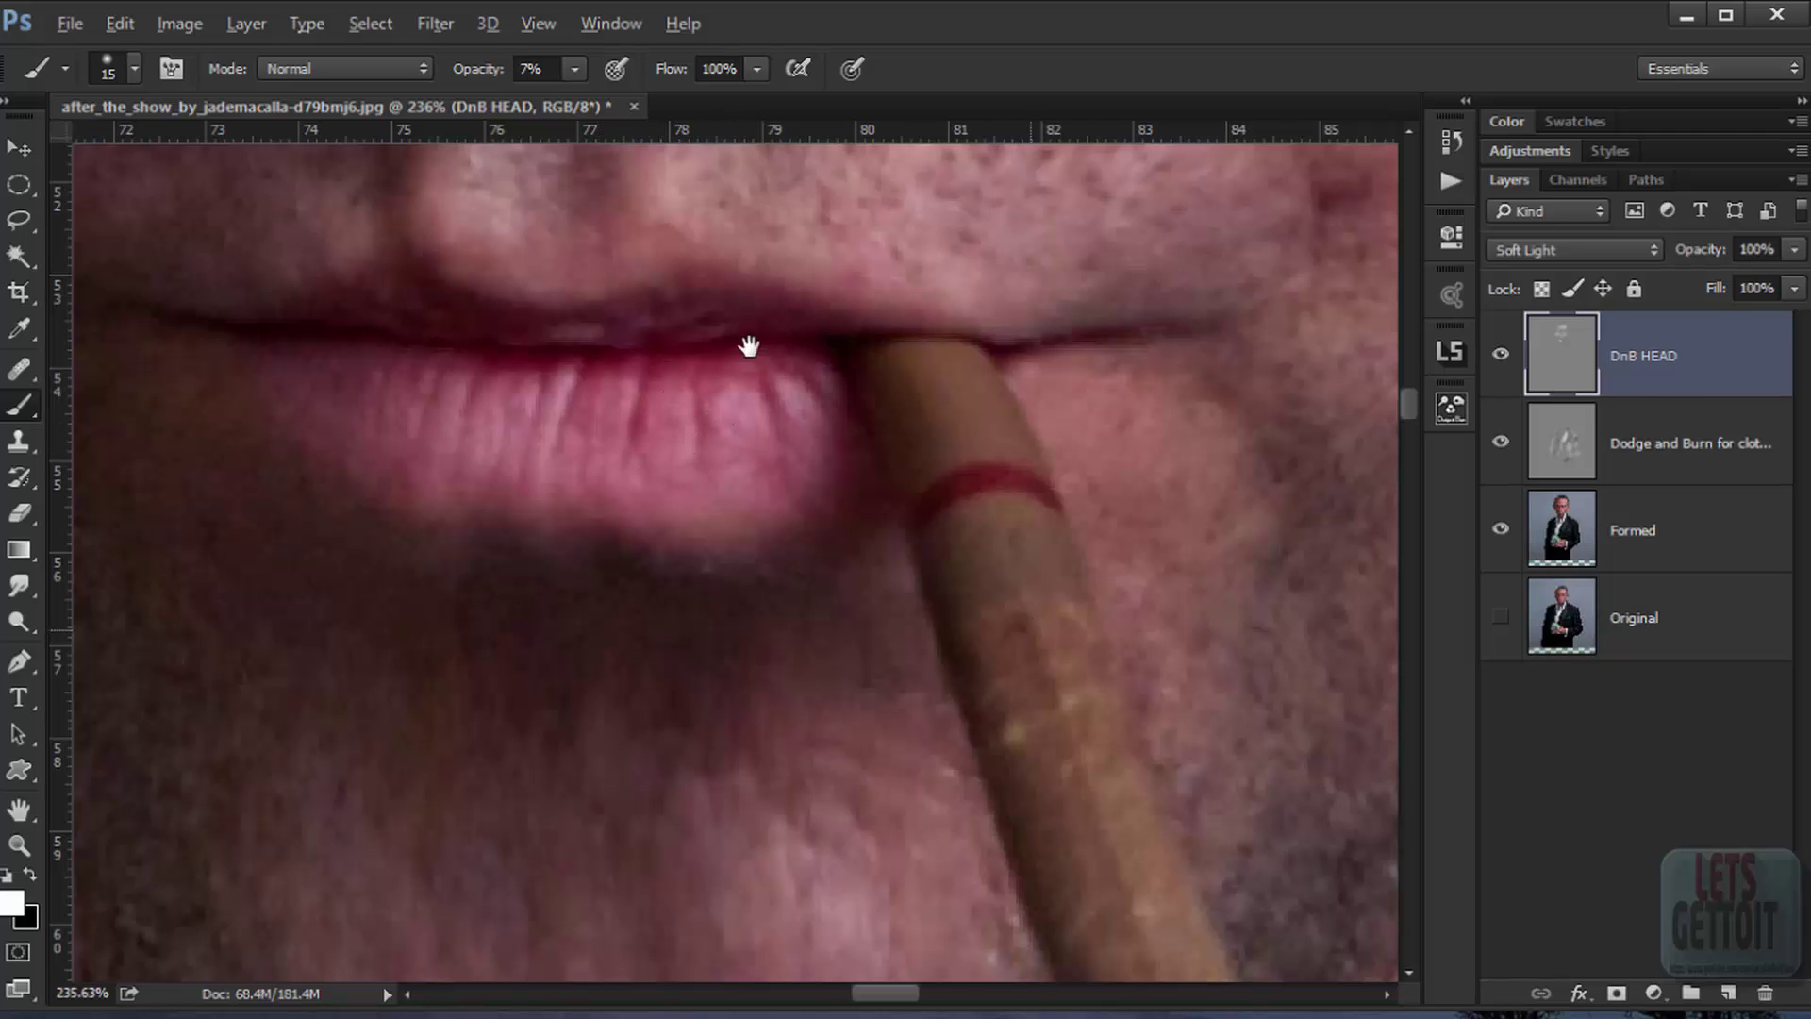
# Step: Lighten the cigar along its length with a 45 px brush
pyautogui.moveTo(1041, 665); pyautogui.dragTo(751, 371)
pyautogui.press(']')
pyautogui.press(']')
pyautogui.press(']')
pyautogui.press(']')
pyautogui.press(']')
pyautogui.press(']')
pyautogui.moveTo(811, 557); pyautogui.dragTo(737, 330)
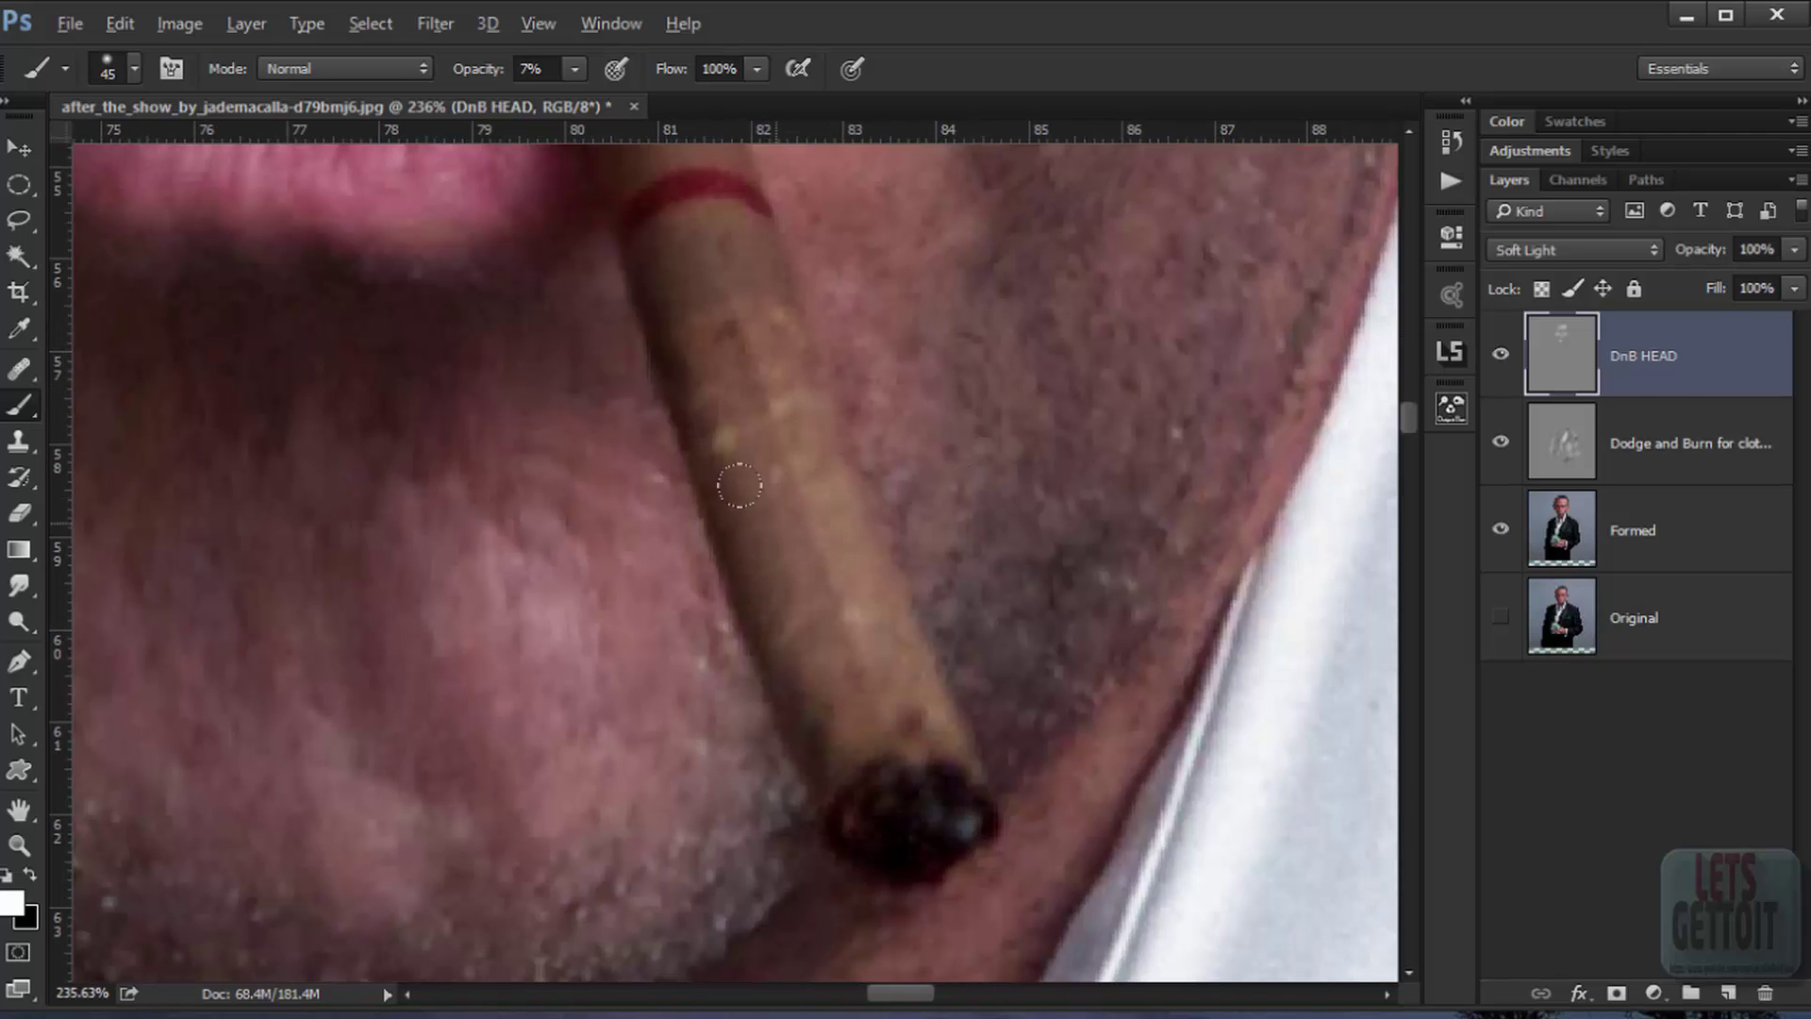
pyautogui.scroll(2, 814, 526)
pyautogui.hscroll(-1, 814, 526)
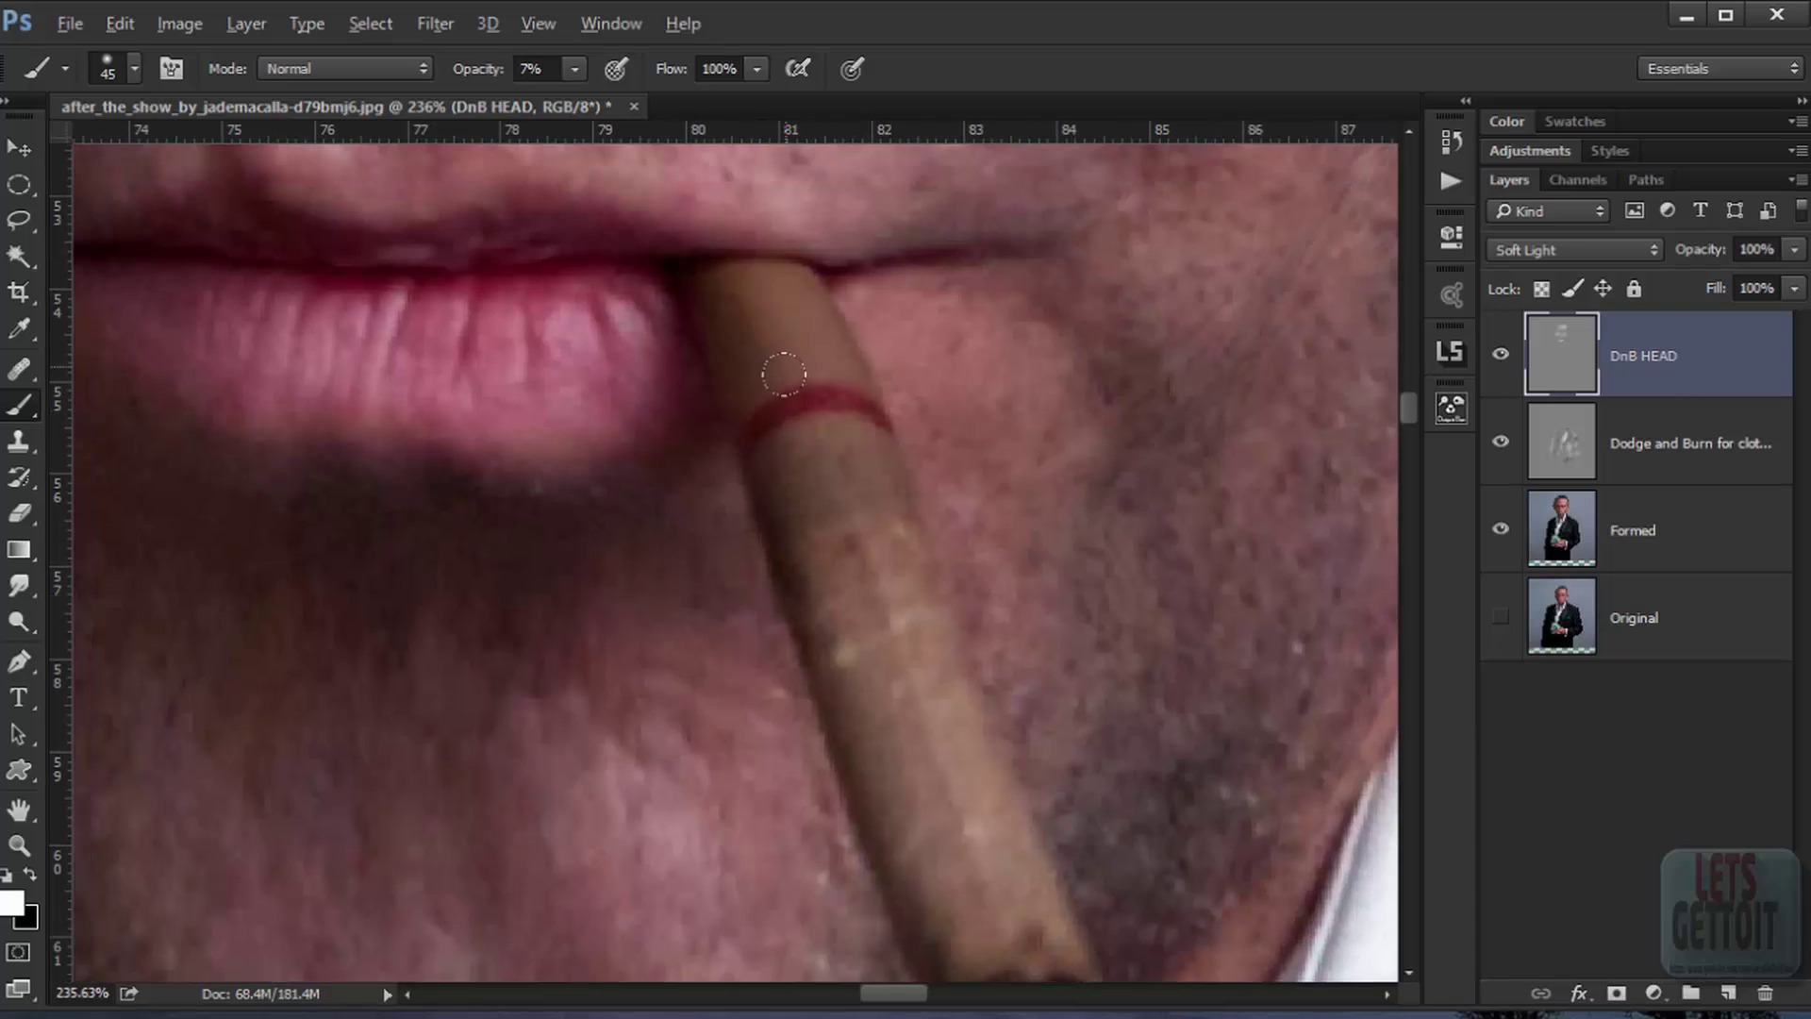
pyautogui.scroll(2, 849, 353)
pyautogui.hscroll(-1, 849, 354)
pyautogui.hscroll(-3, 716, 331)
pyautogui.scroll(1, 716, 332)
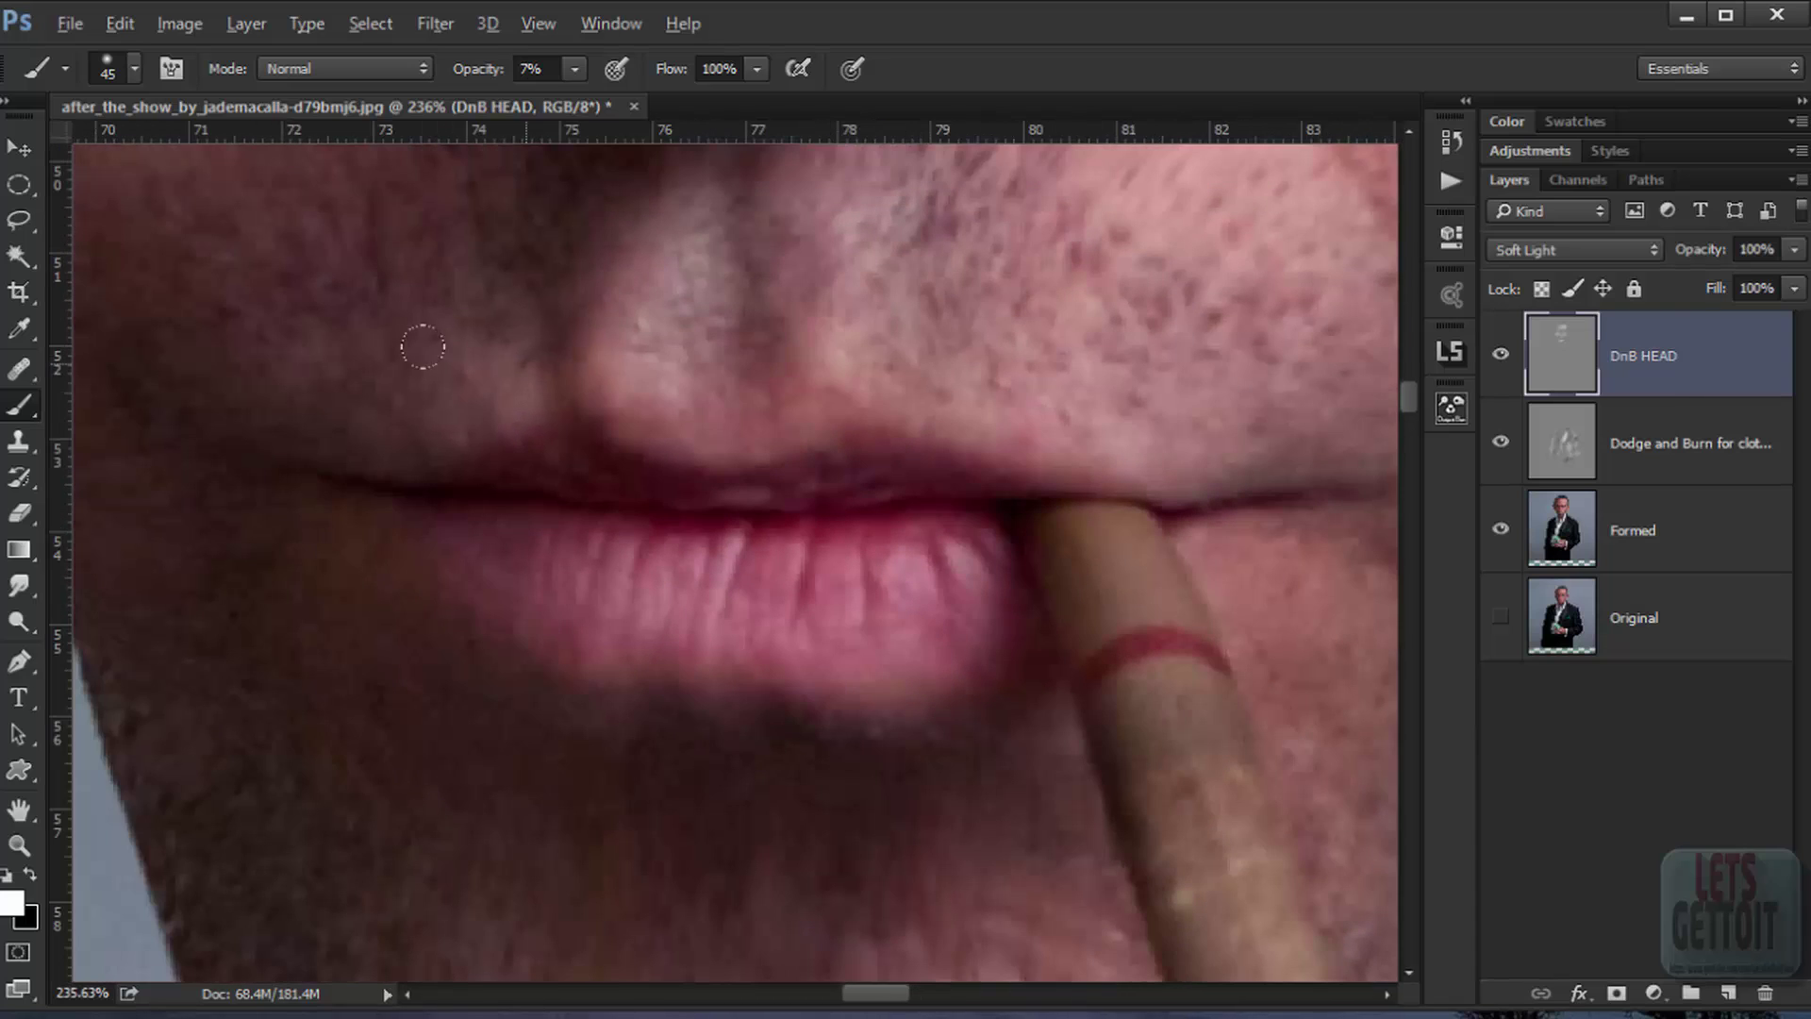
pyautogui.scroll(-5, 860, 536)
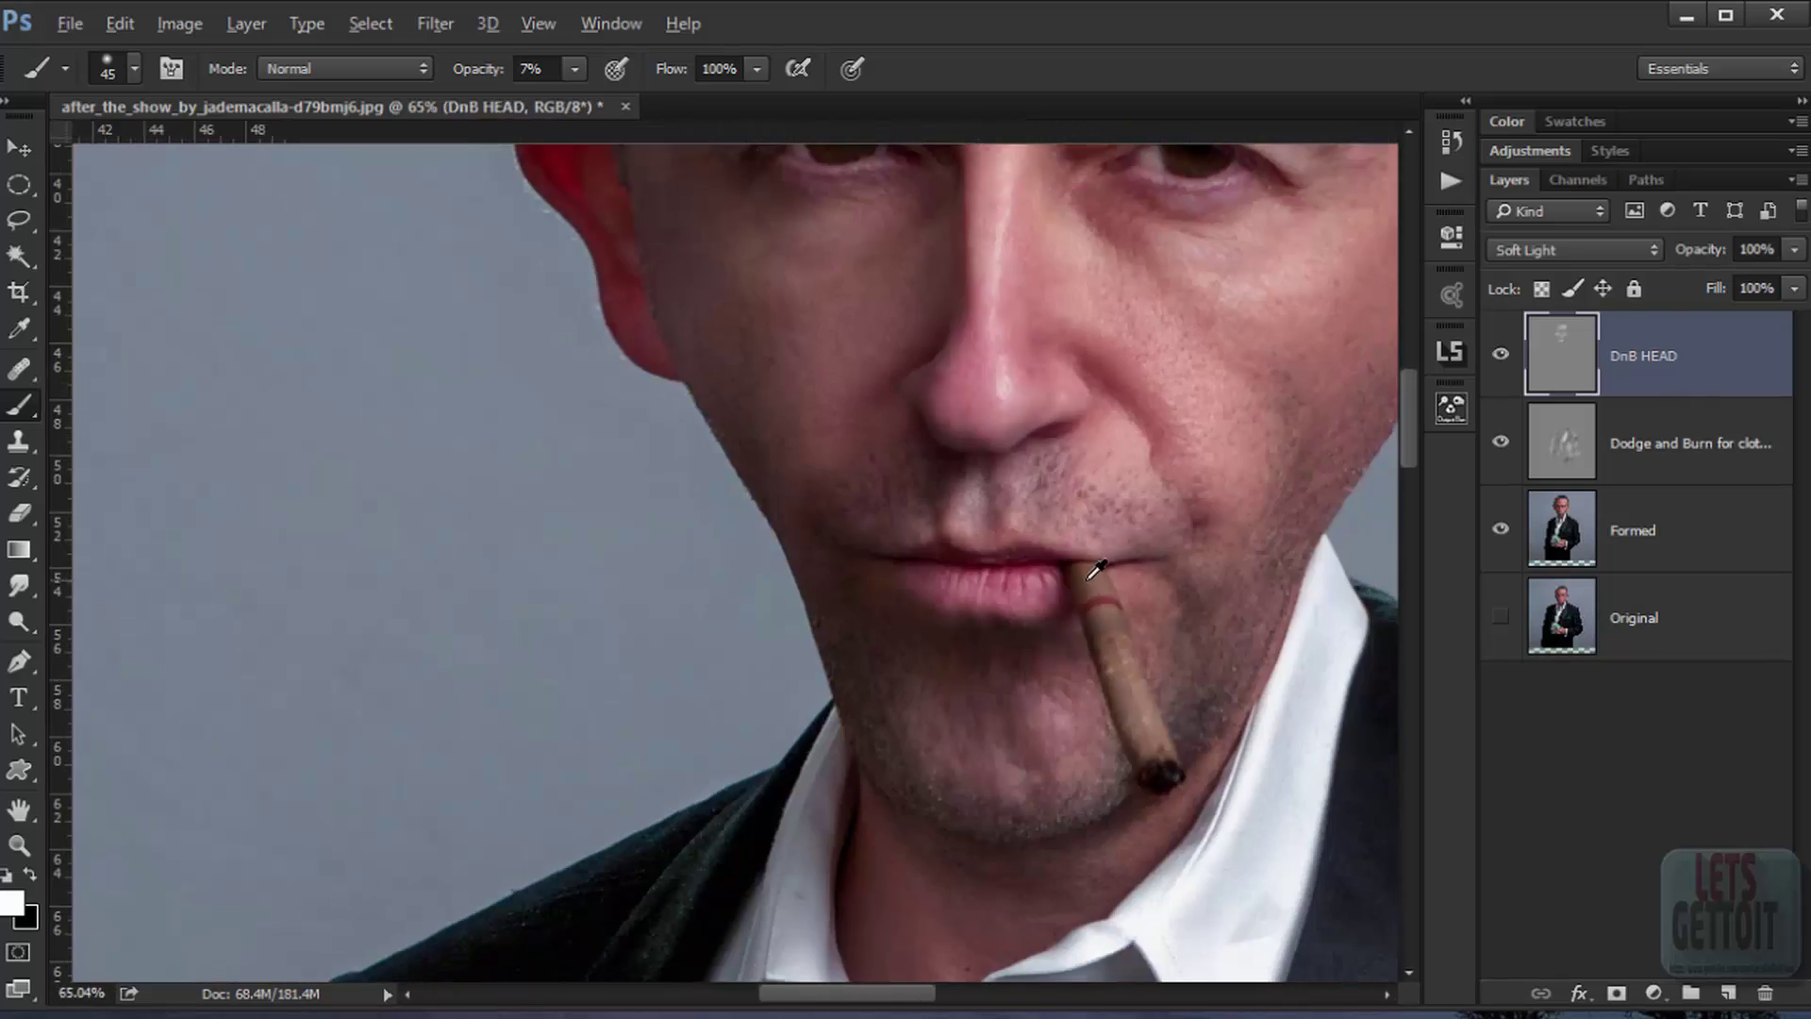
pyautogui.scroll(2, 971, 566)
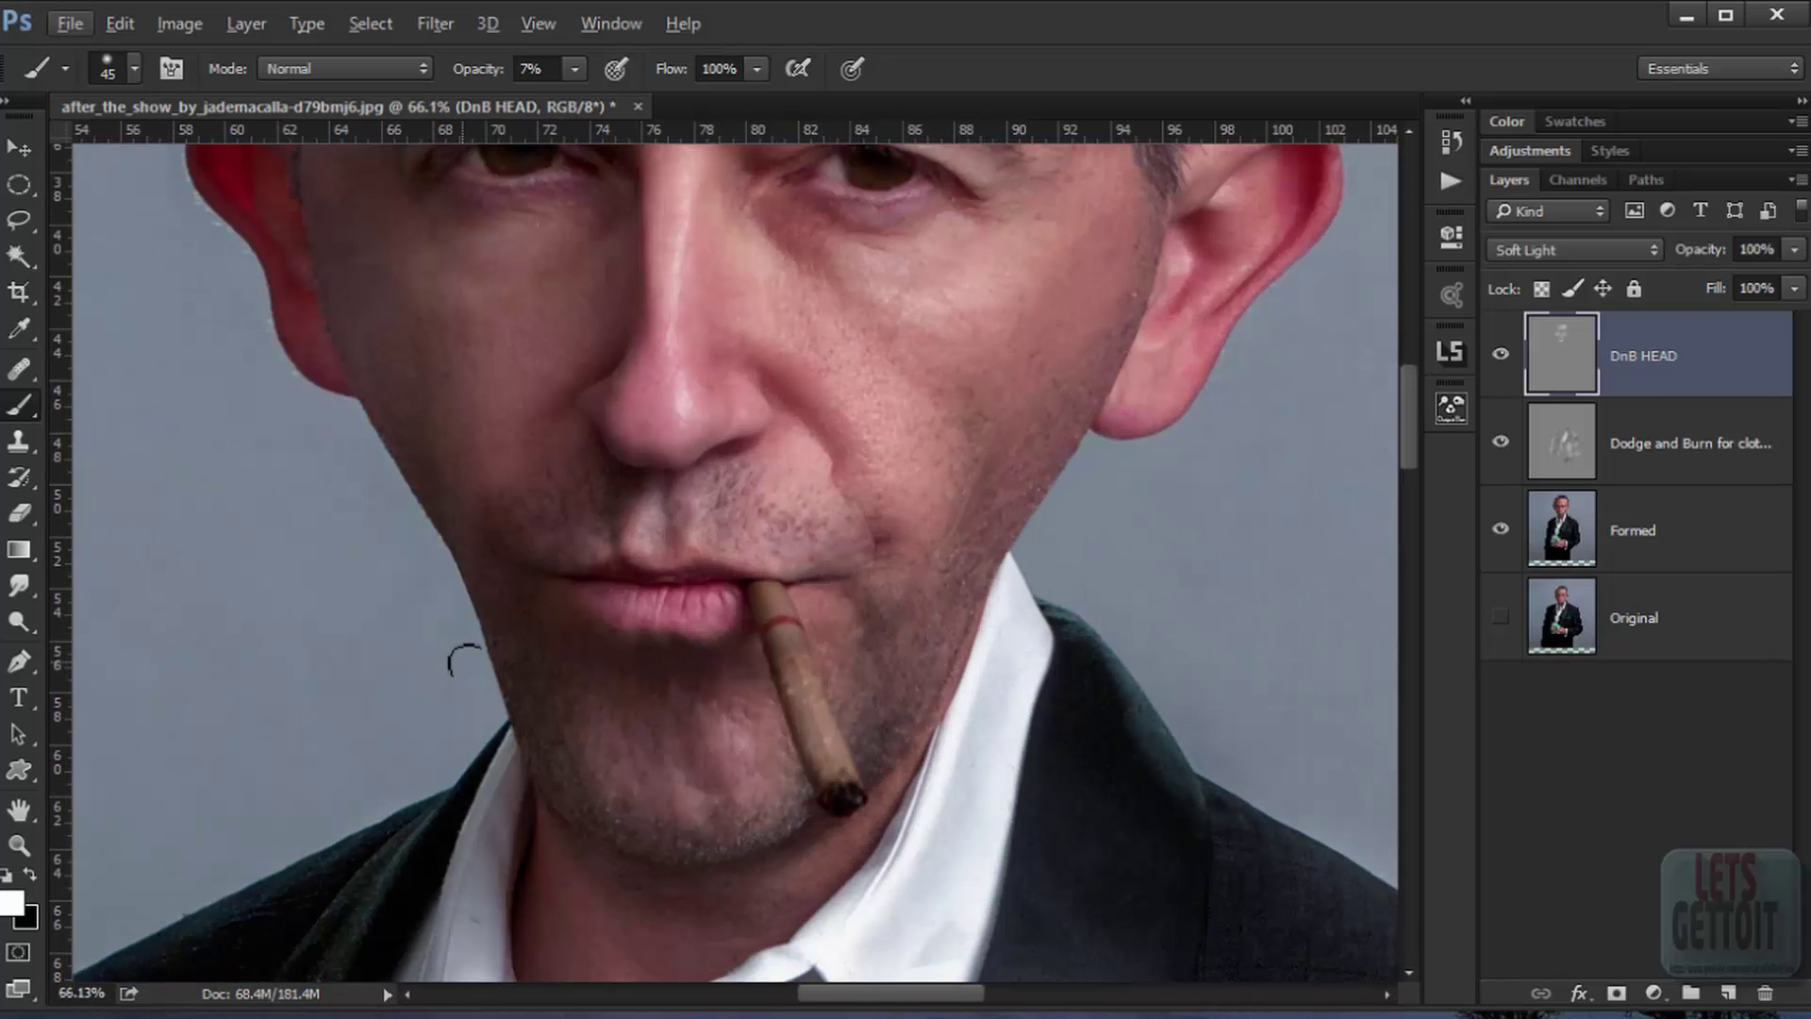
# Step: Switch to black and darken the outer cheek on the lit side with a 198 px brush at 5% opacity
pyautogui.press('x')
pyautogui.scroll(2, 849, 472)
pyautogui.hscroll(4, 849, 472)
pyautogui.rightClick(903, 421)
pyautogui.moveTo(1096, 478); pyautogui.dragTo(1137, 479)
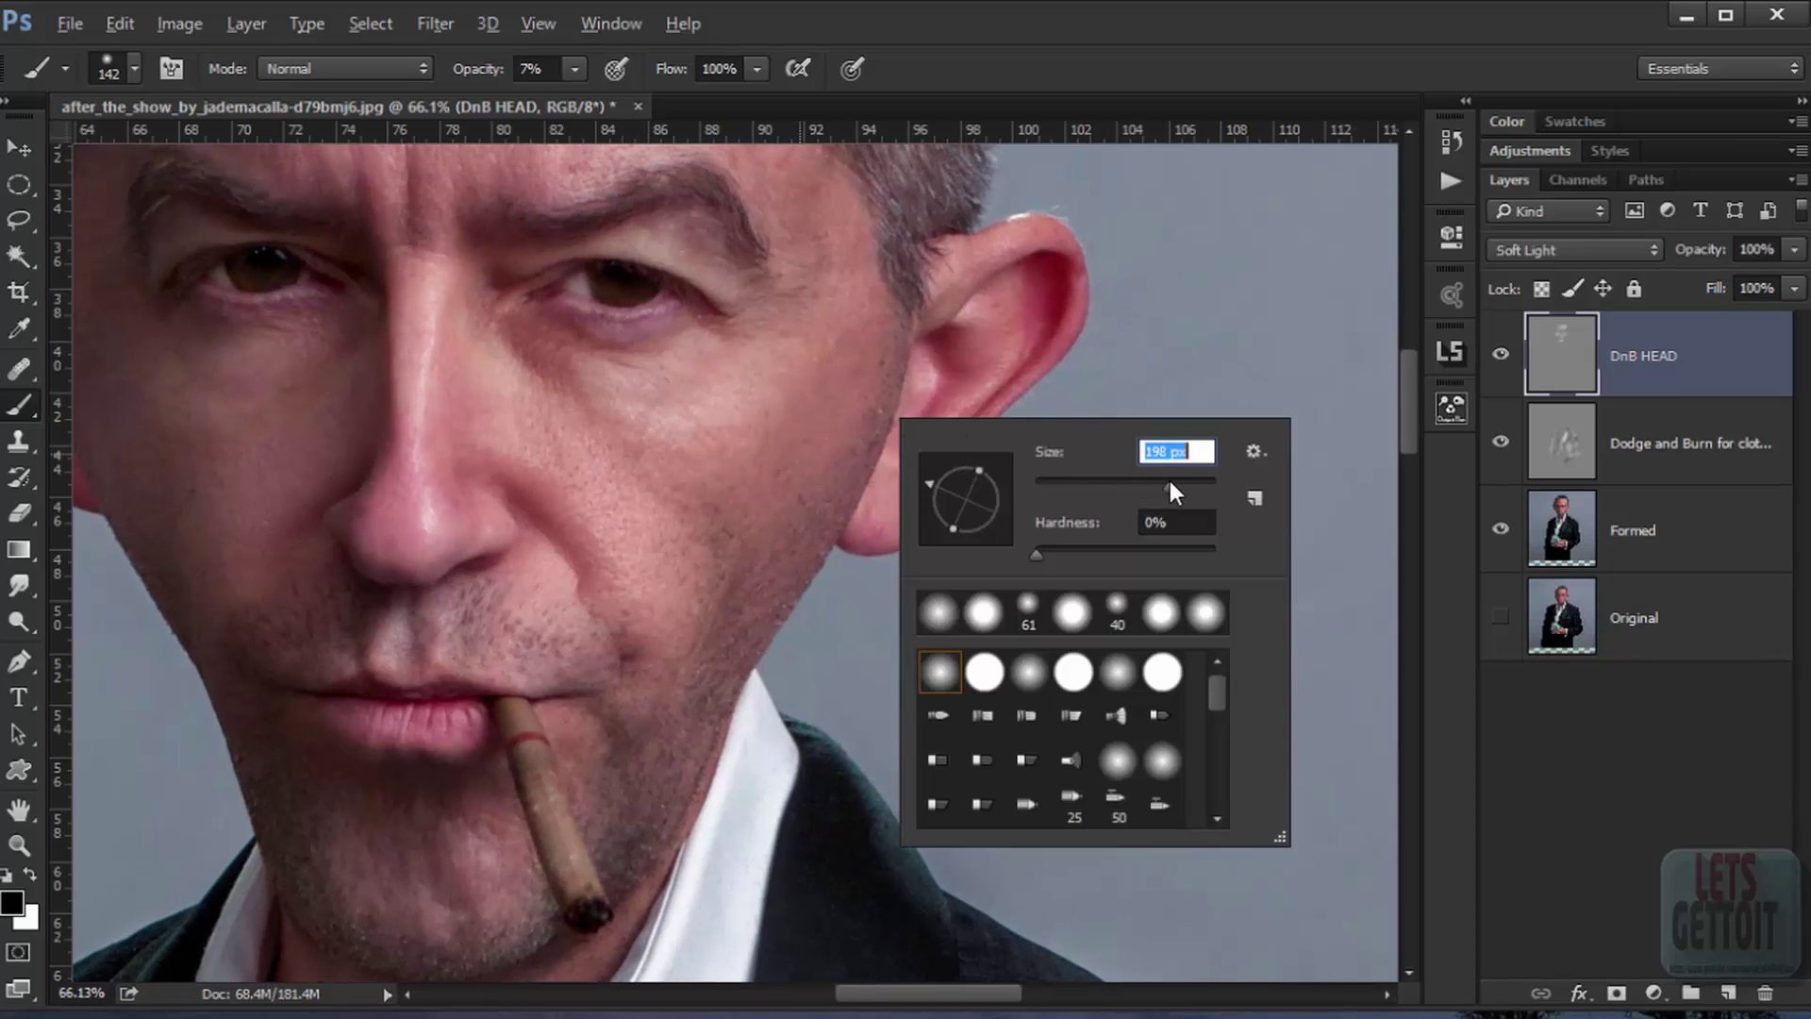
pyautogui.click(526, 69)
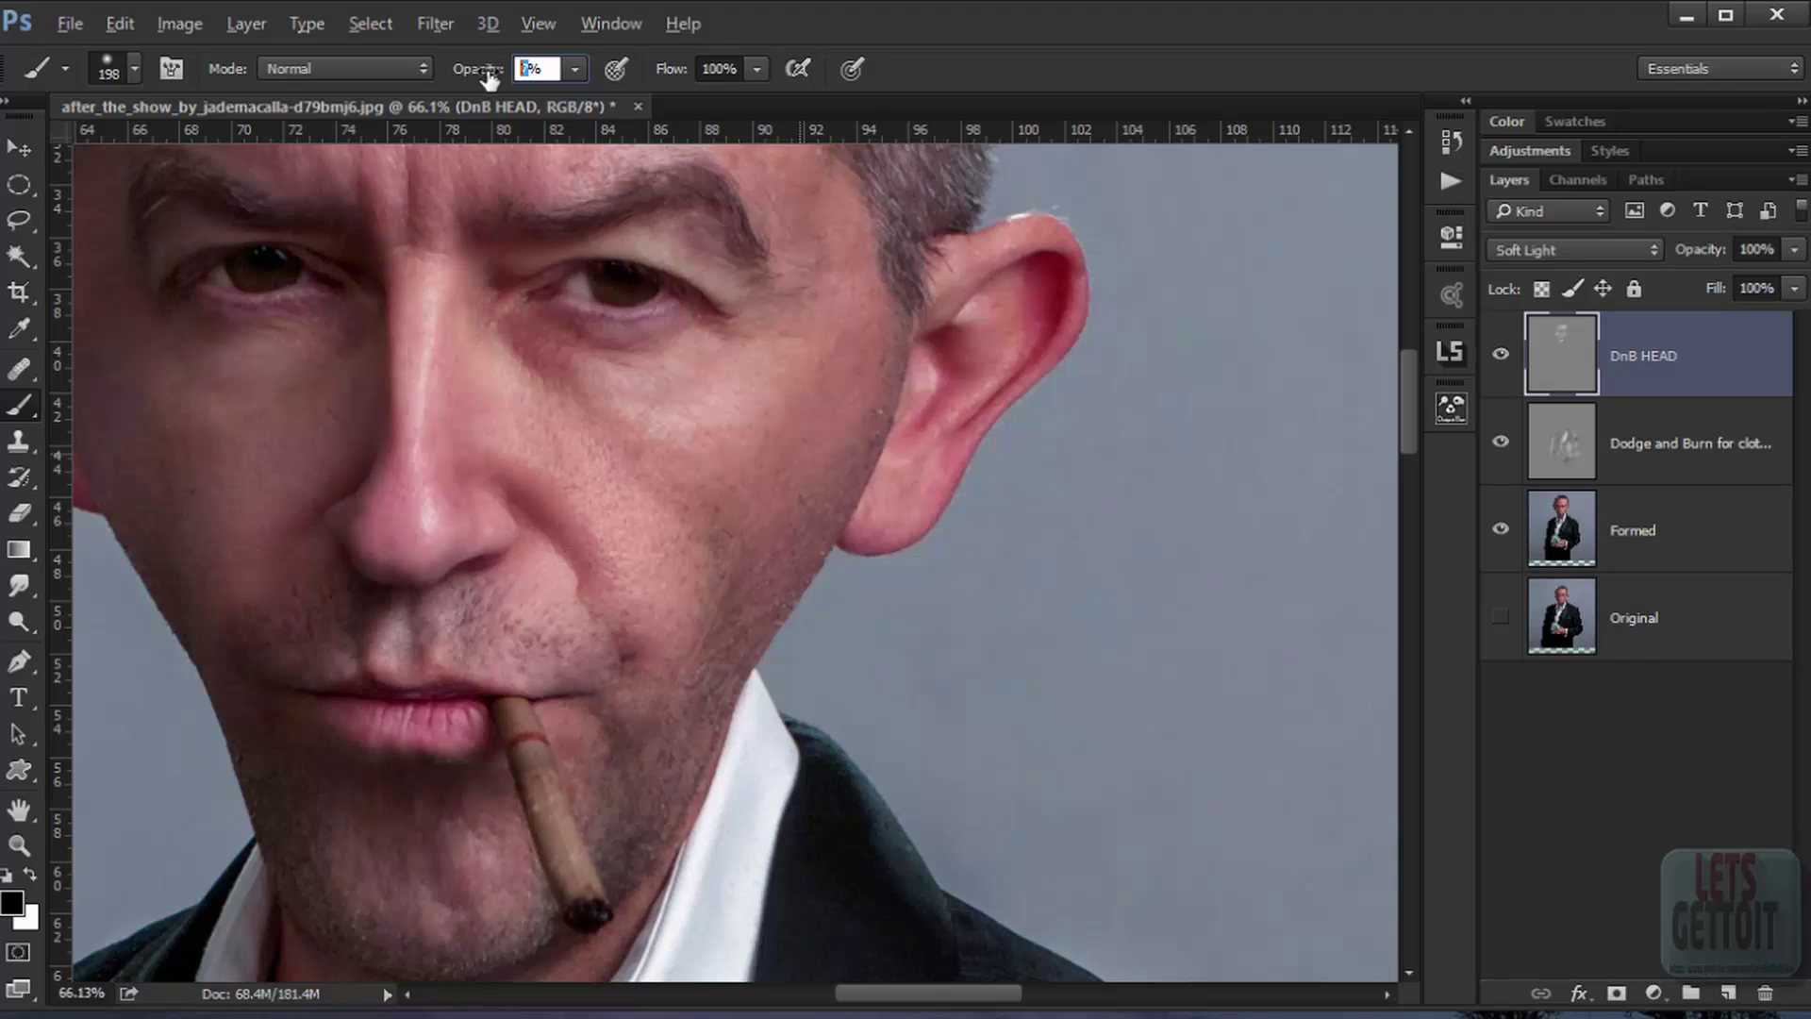
pyautogui.write('5')
pyautogui.press('Return')
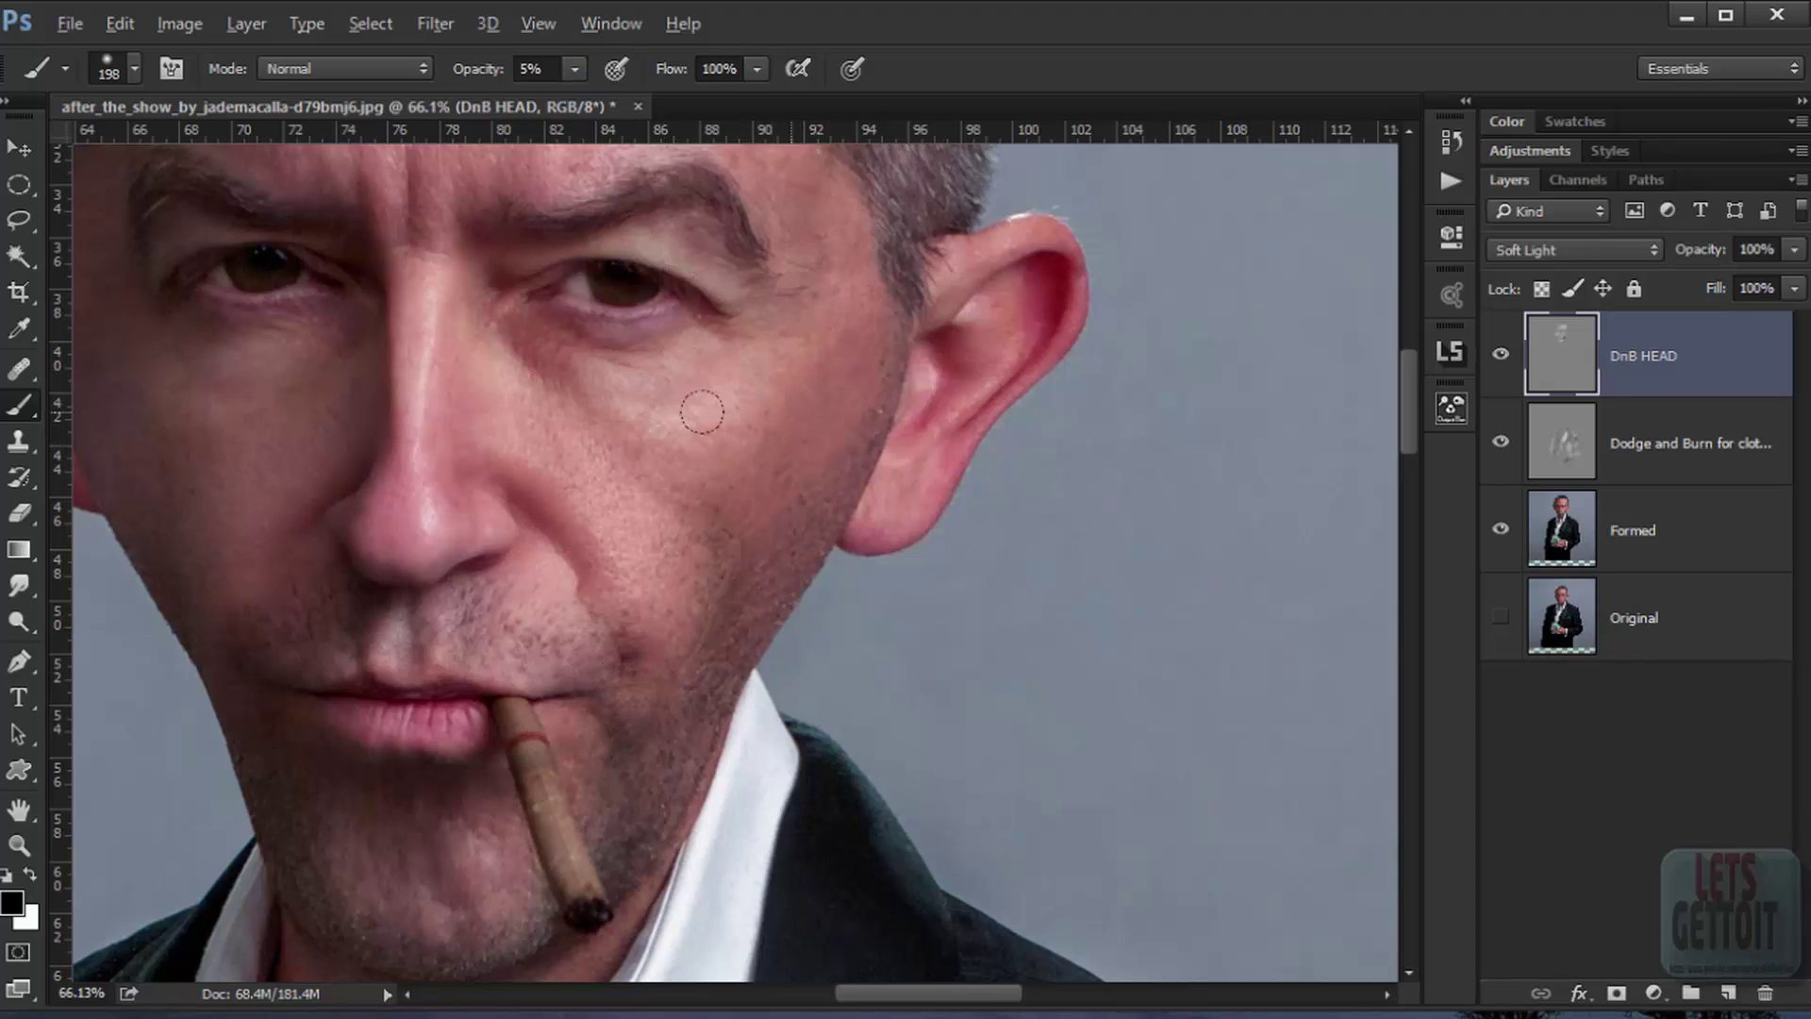
pyautogui.scroll(-5, 651, 575)
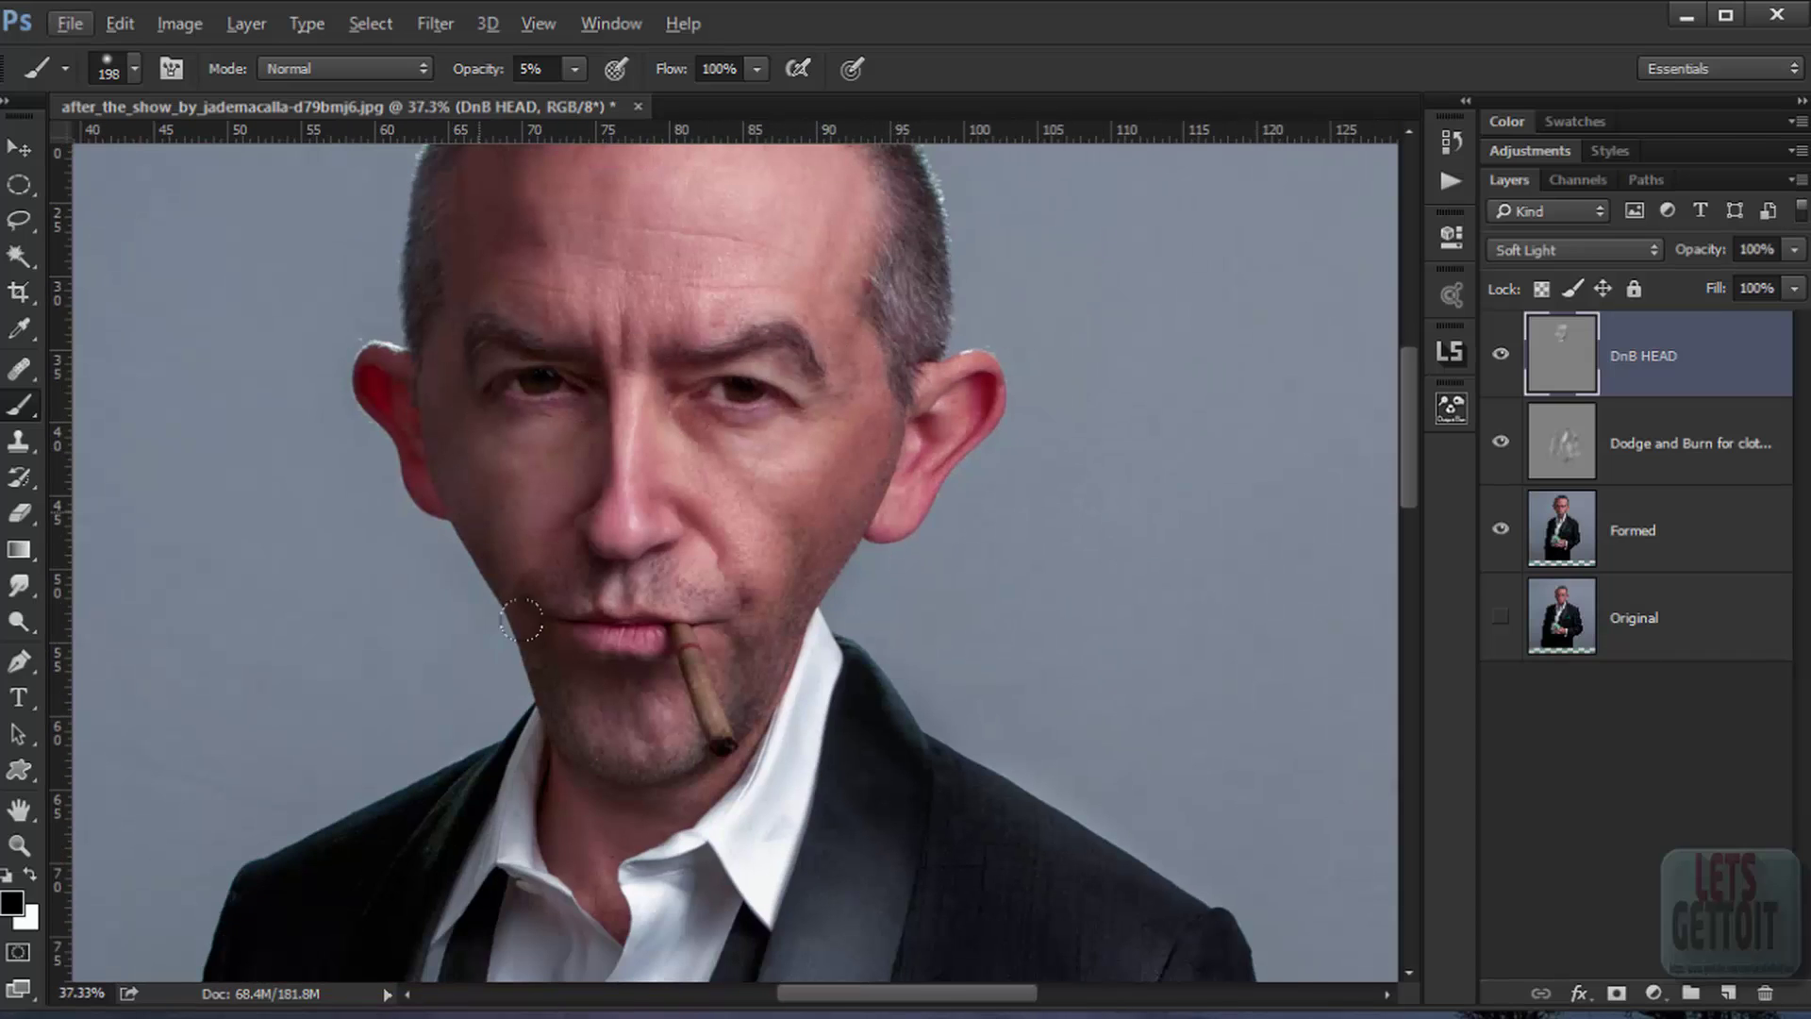
# Step: Darken the temples on both sides of the forehead with a 343 px brush
pyautogui.moveTo(542, 382); pyautogui.dragTo(562, 464)
pyautogui.rightClick(652, 336)
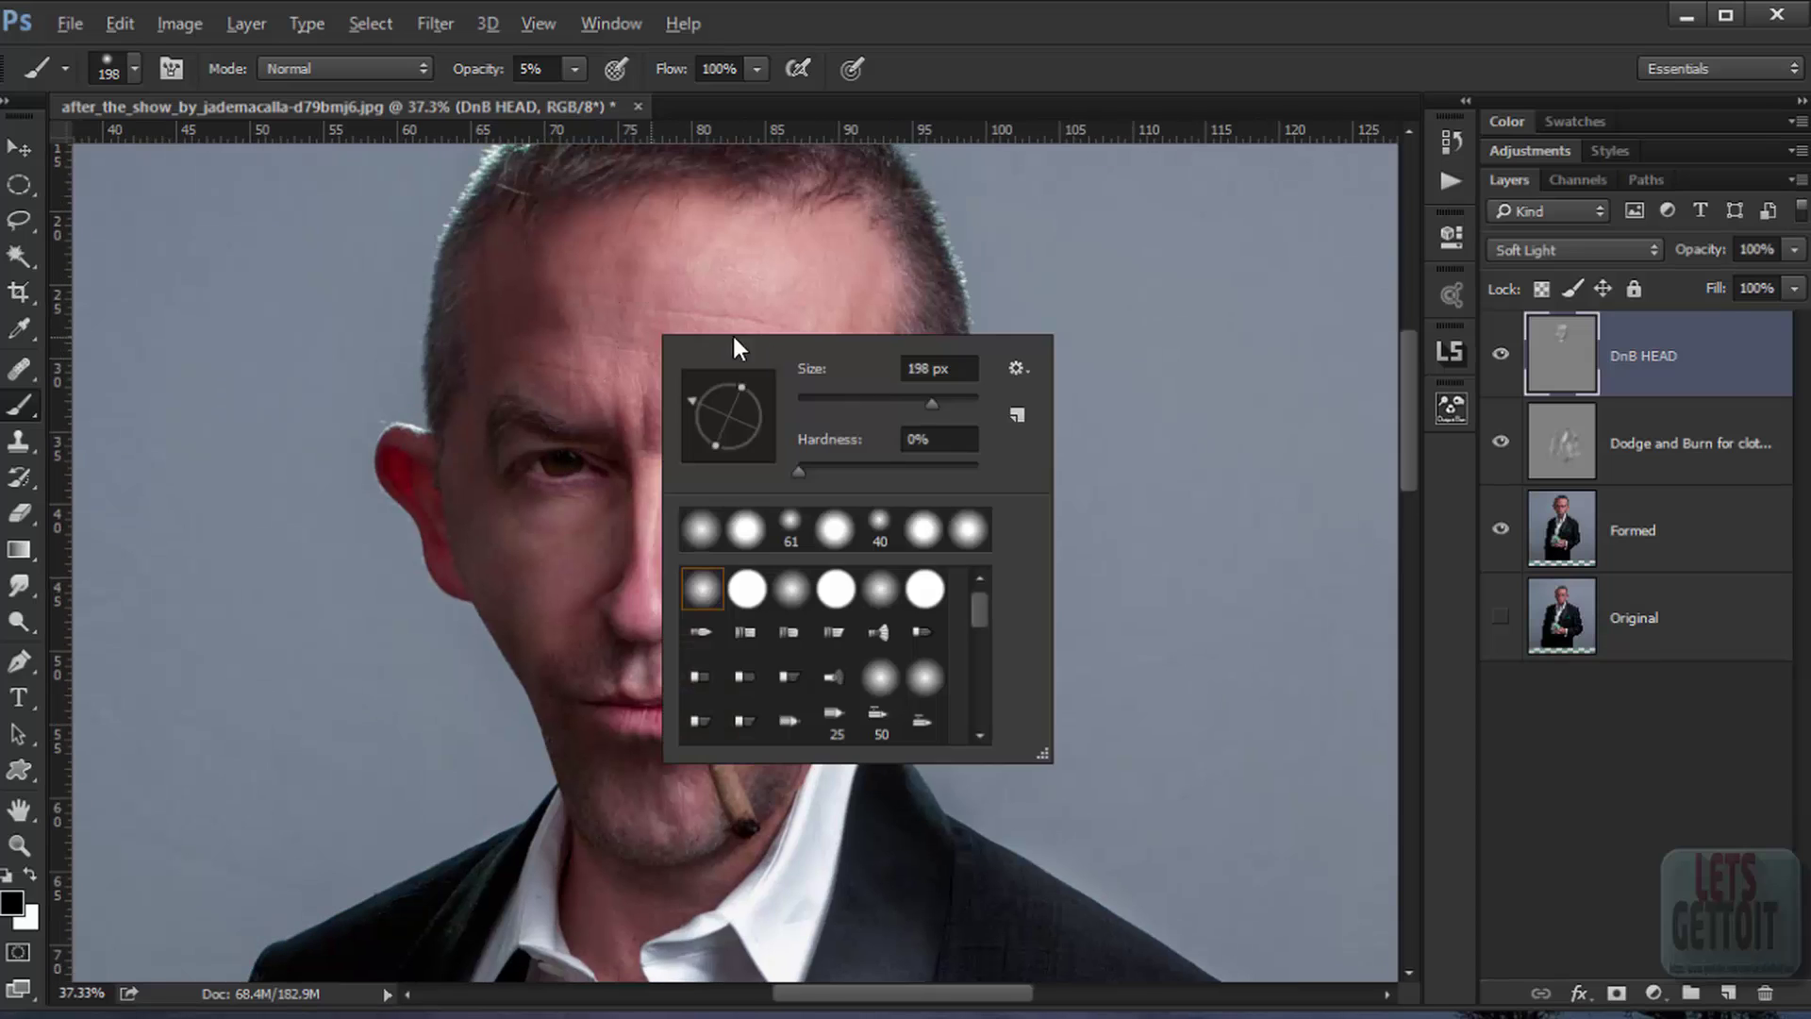
pyautogui.click(802, 207)
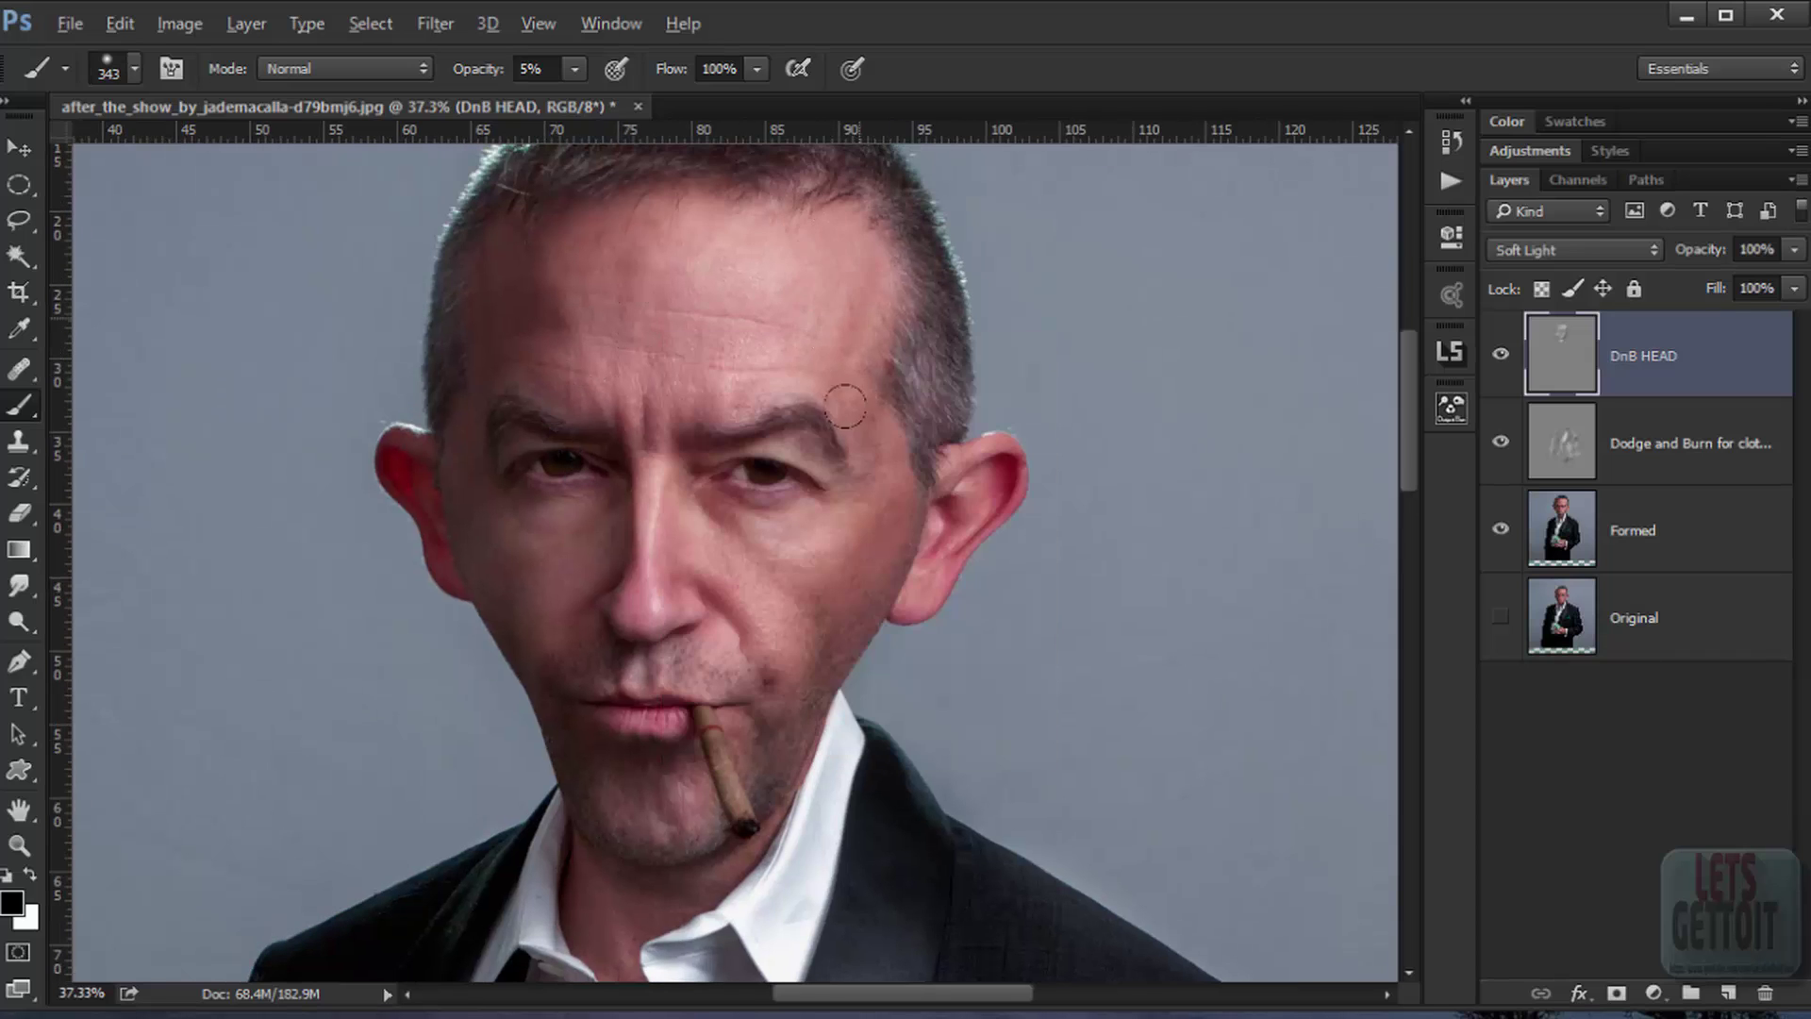
pyautogui.moveTo(473, 282); pyautogui.dragTo(546, 343)
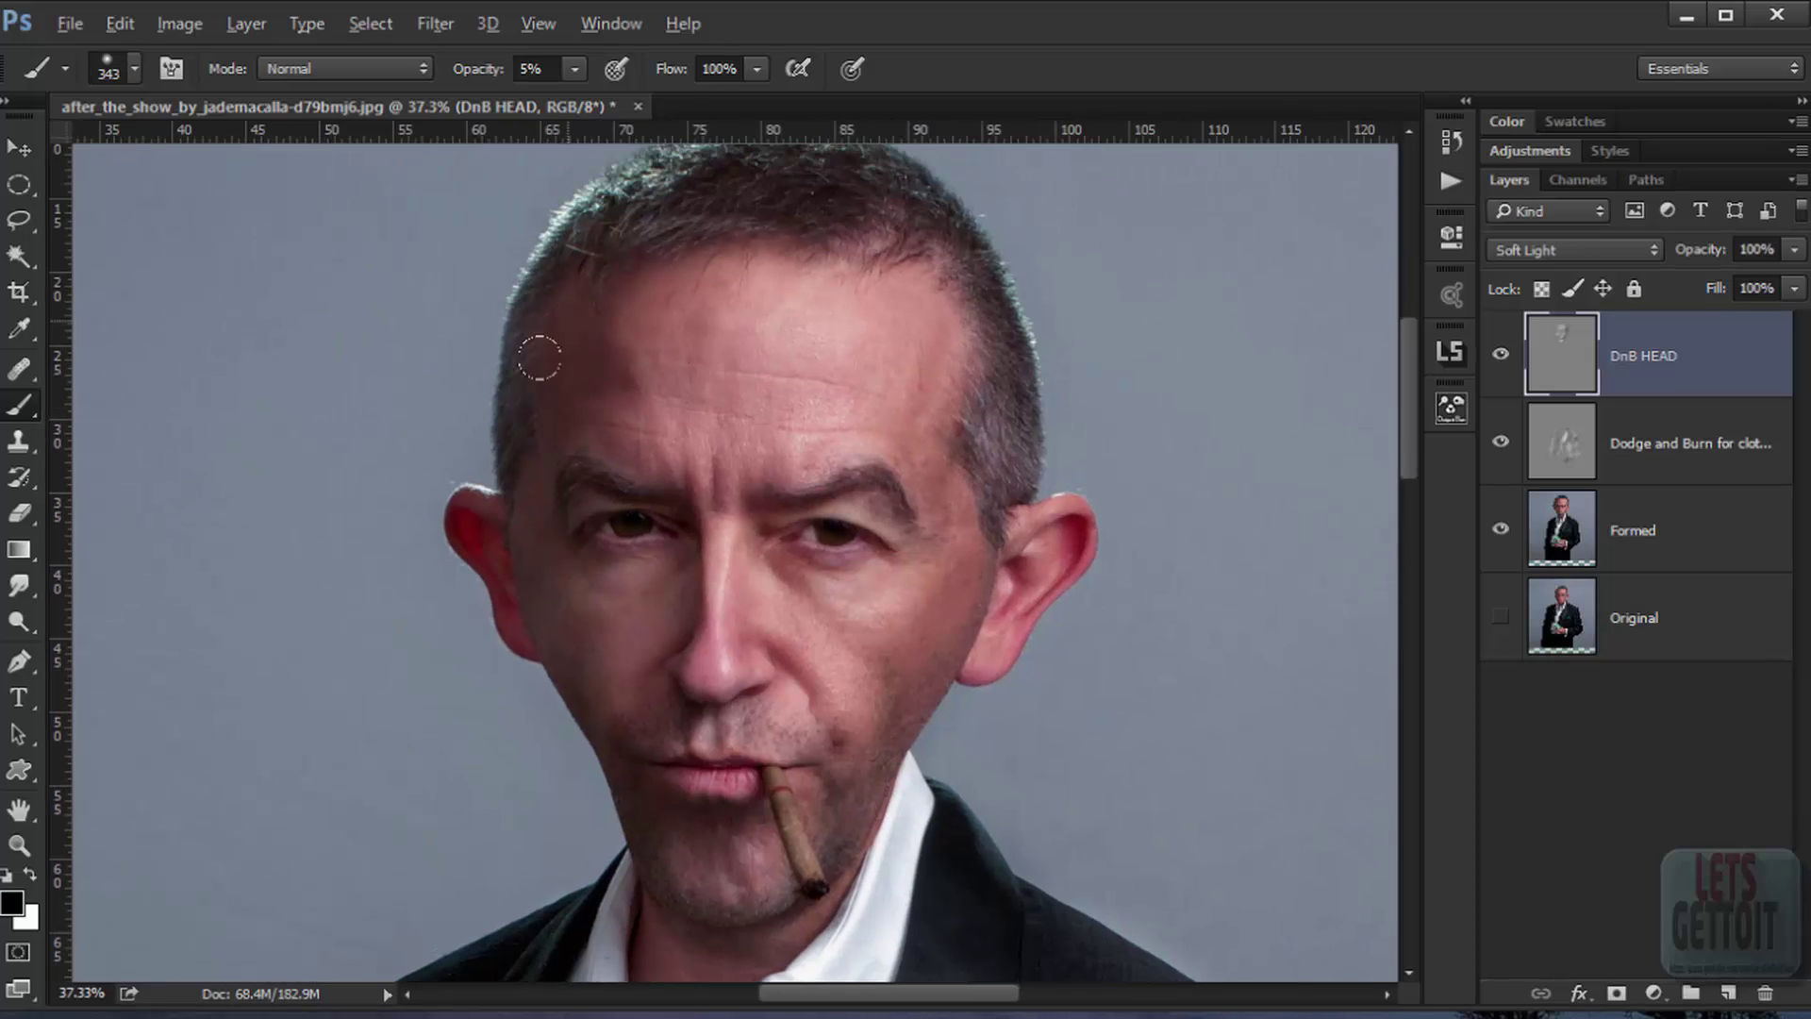
# Step: Darken the jaw and outer cheek on the lit side with a 250 px, then a 200 px brush
pyautogui.moveTo(566, 573); pyautogui.dragTo(521, 335)
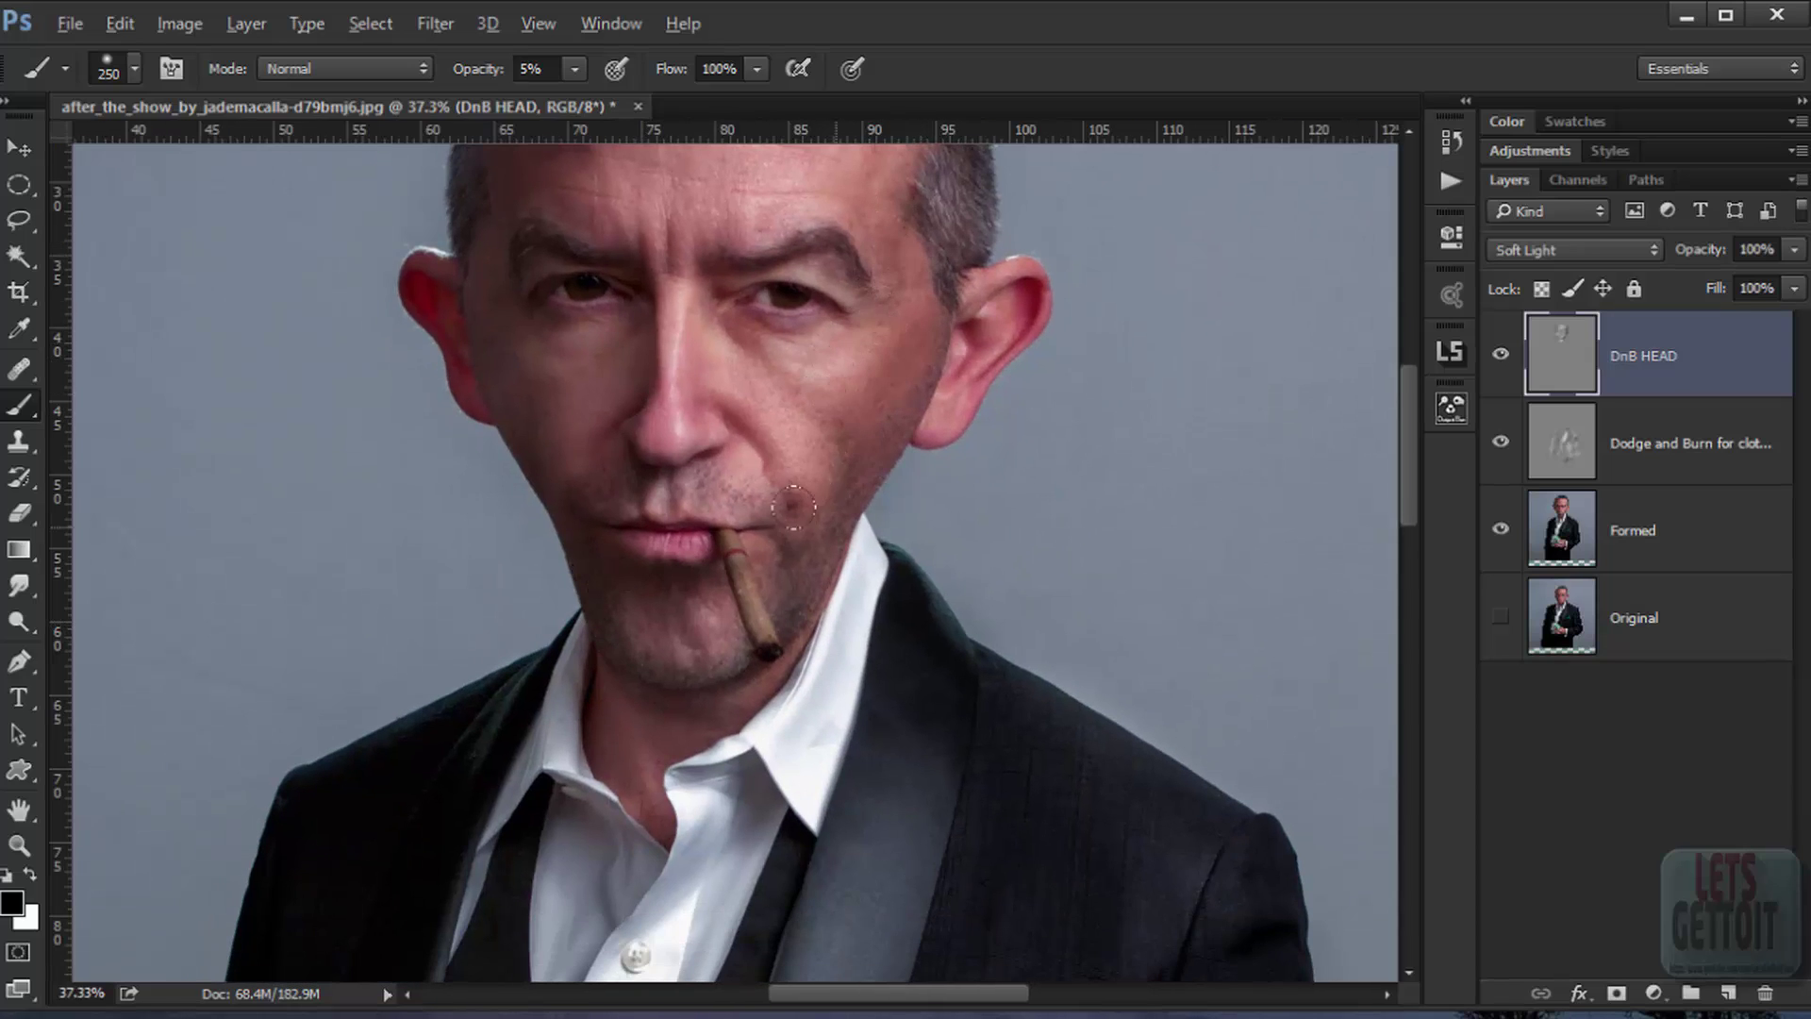
pyautogui.press('[')
pyautogui.press('[')
pyautogui.moveTo(509, 332); pyautogui.dragTo(580, 521)
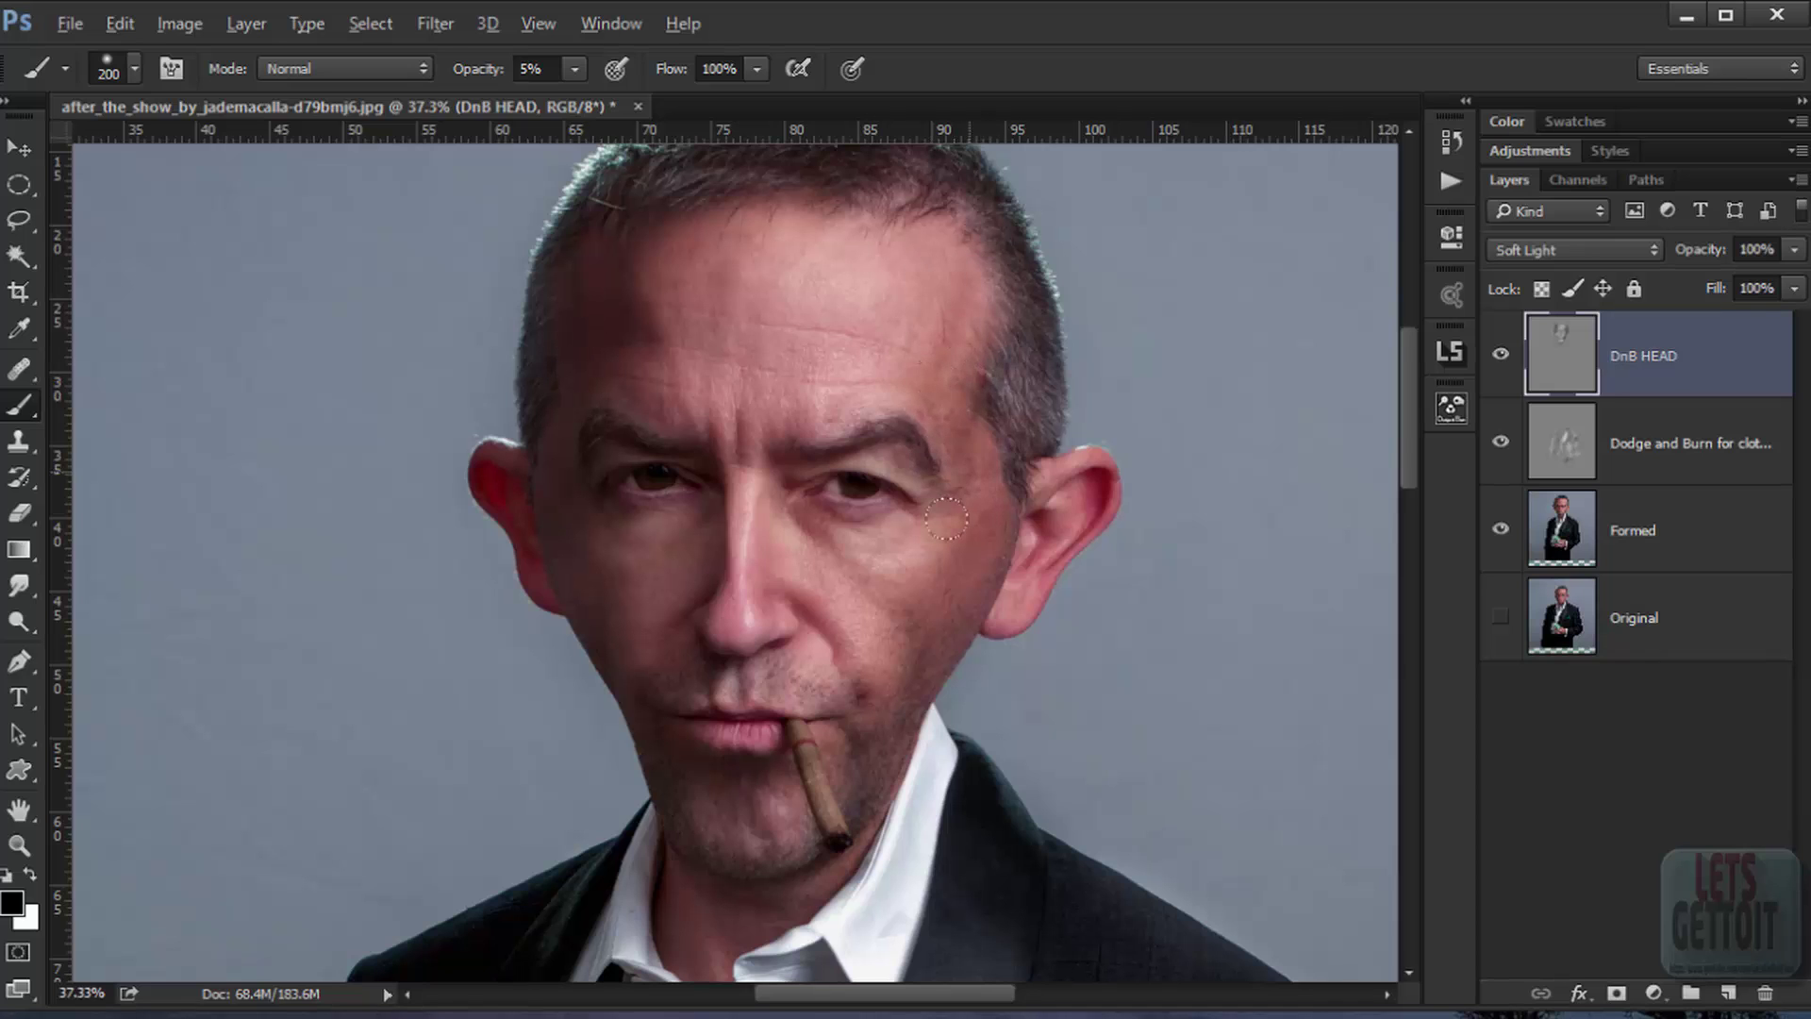
# Step: Toggle the visibility of the DnB HEAD layer repeatedly to compare the face before and after dodging and burning
pyautogui.scroll(-3, 882, 676)
pyautogui.click(1501, 355)
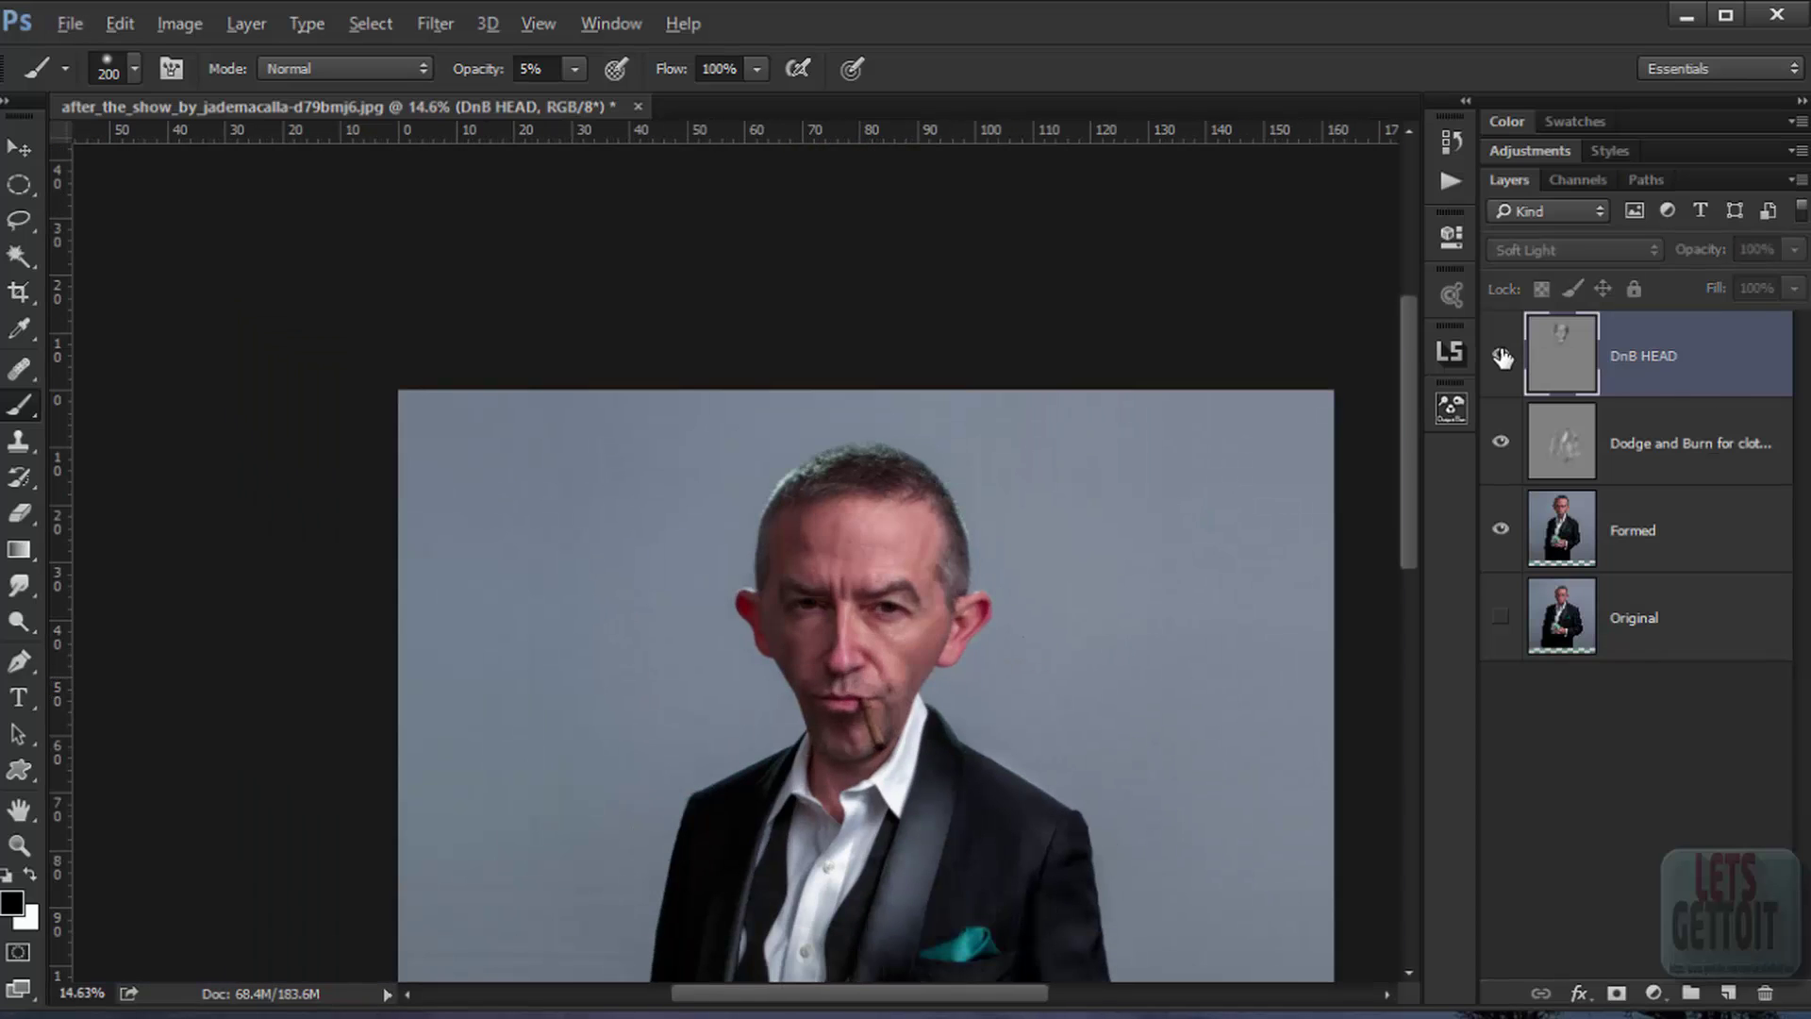
pyautogui.click(1501, 355)
pyautogui.click(1500, 355)
pyautogui.click(1501, 355)
pyautogui.click(1501, 354)
pyautogui.click(1500, 355)
pyautogui.moveTo(803, 720); pyautogui.dragTo(839, 632)
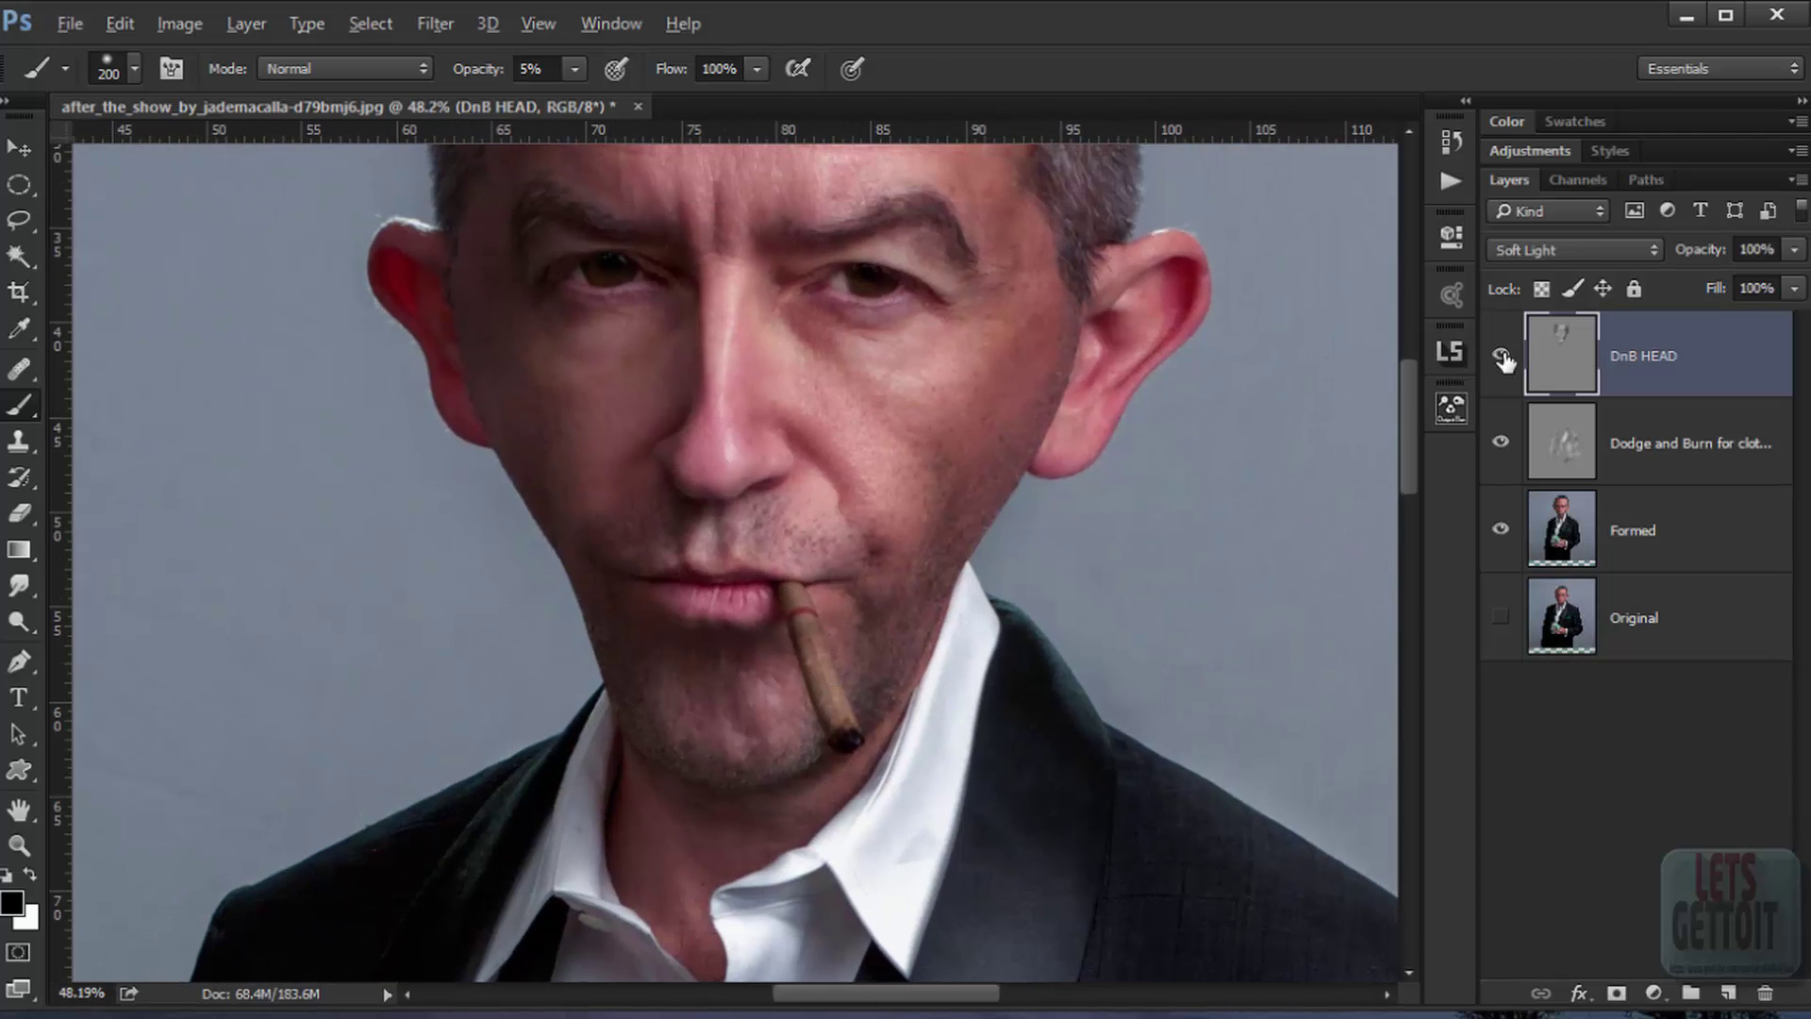
# Step: Hide the Formed layer to examine the gray dodge and burn strokes alone, and show it again
pyautogui.click(1502, 531)
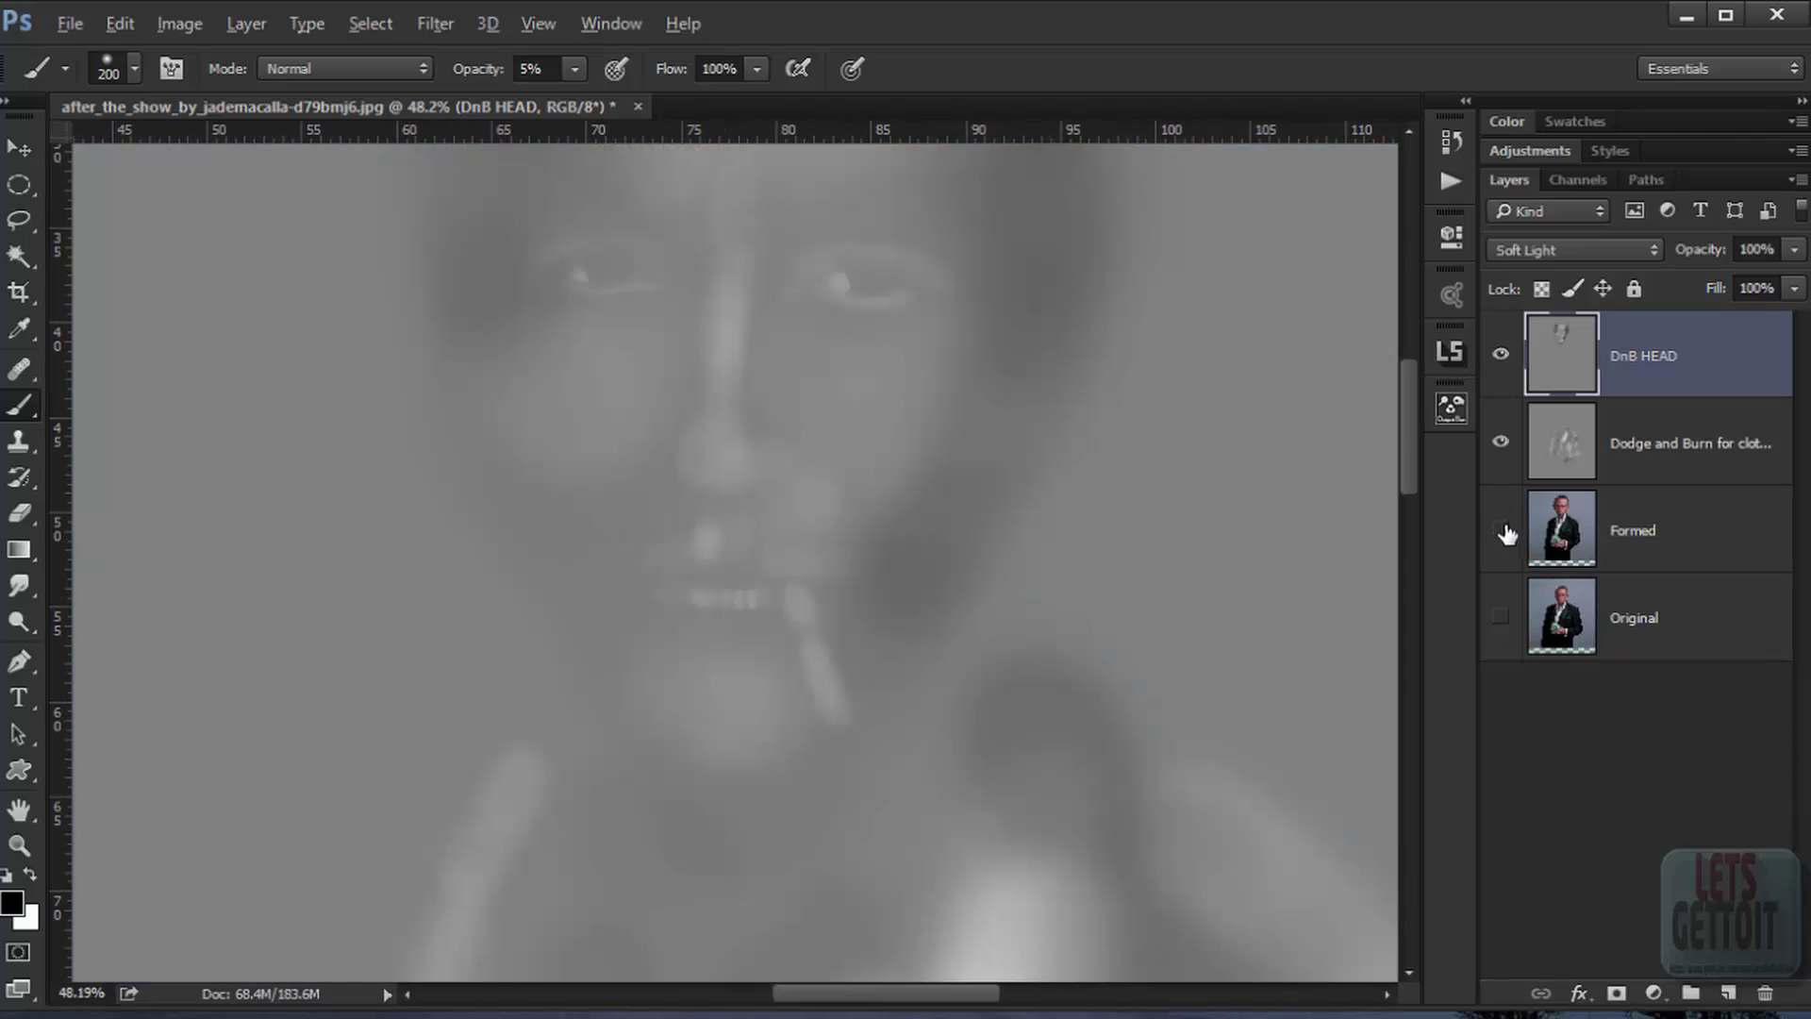
pyautogui.scroll(-5, 467, 406)
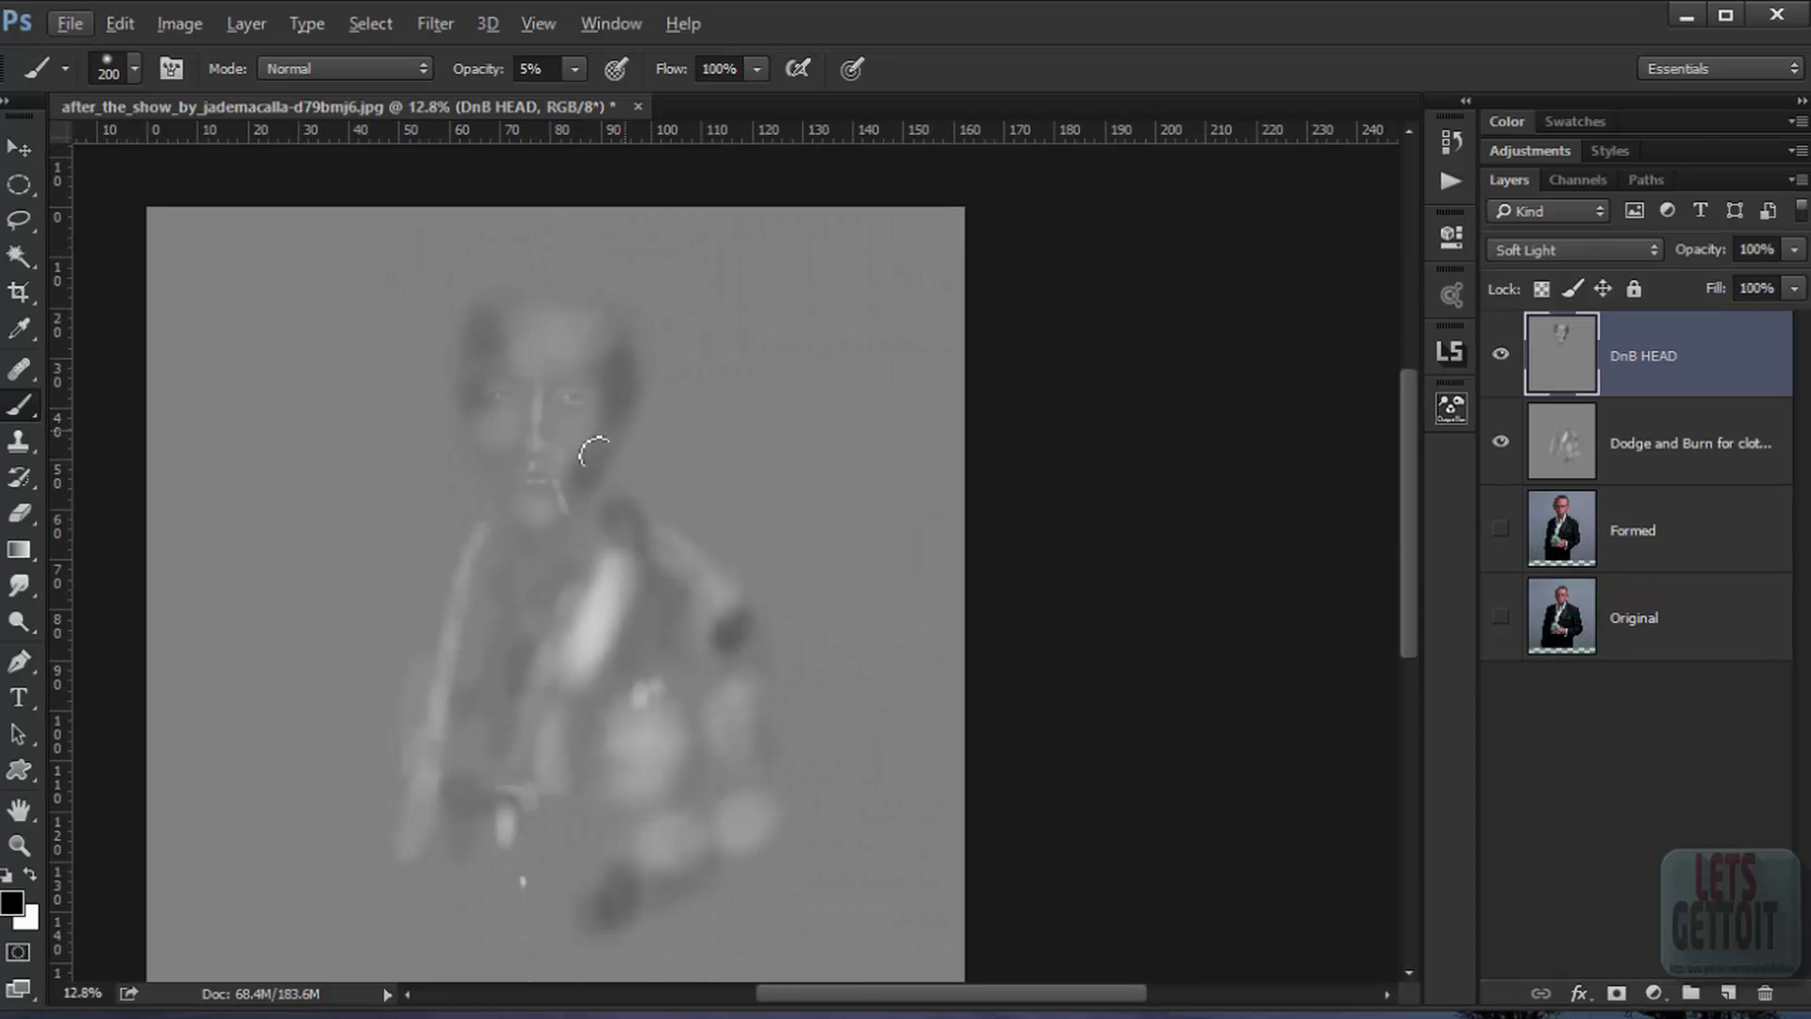
pyautogui.scroll(4, 506, 440)
pyautogui.click(1500, 530)
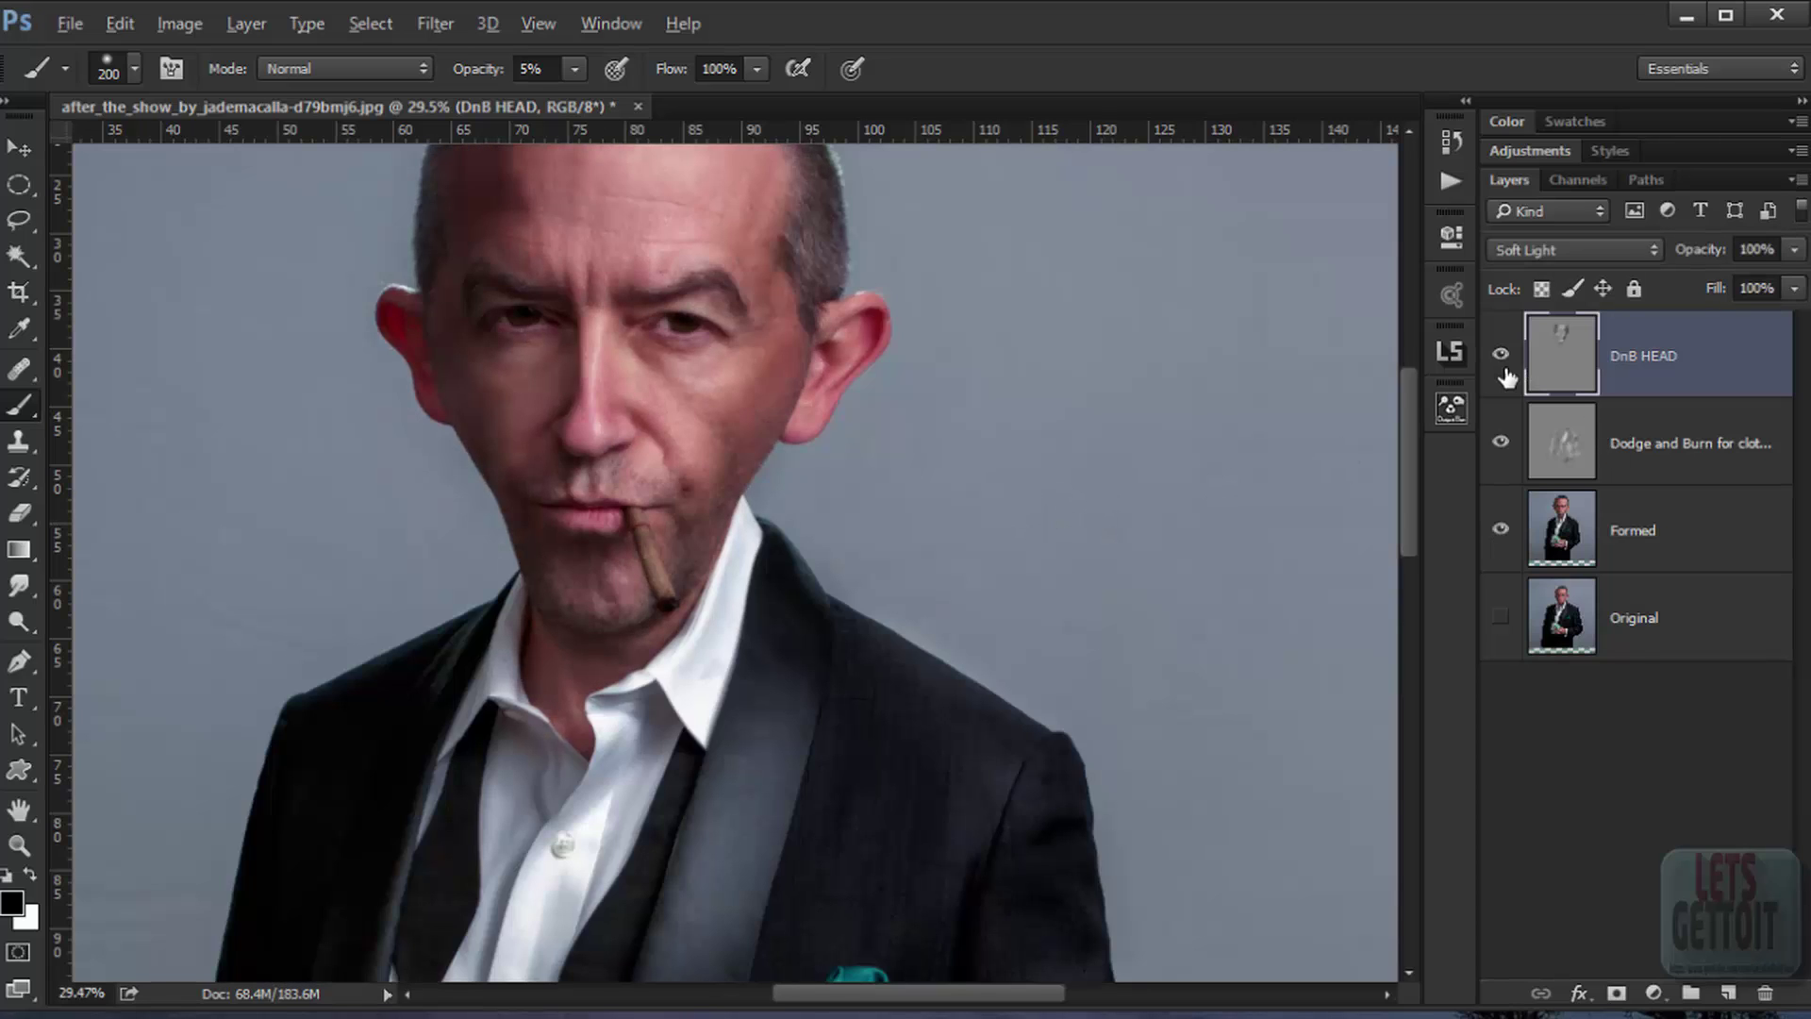
# Step: Raise the brush opacity to 7% and darken the creases of the lower lip with a 13 px, then a 9 px brush
pyautogui.scroll(4, 536, 604)
pyautogui.scroll(4, 755, 524)
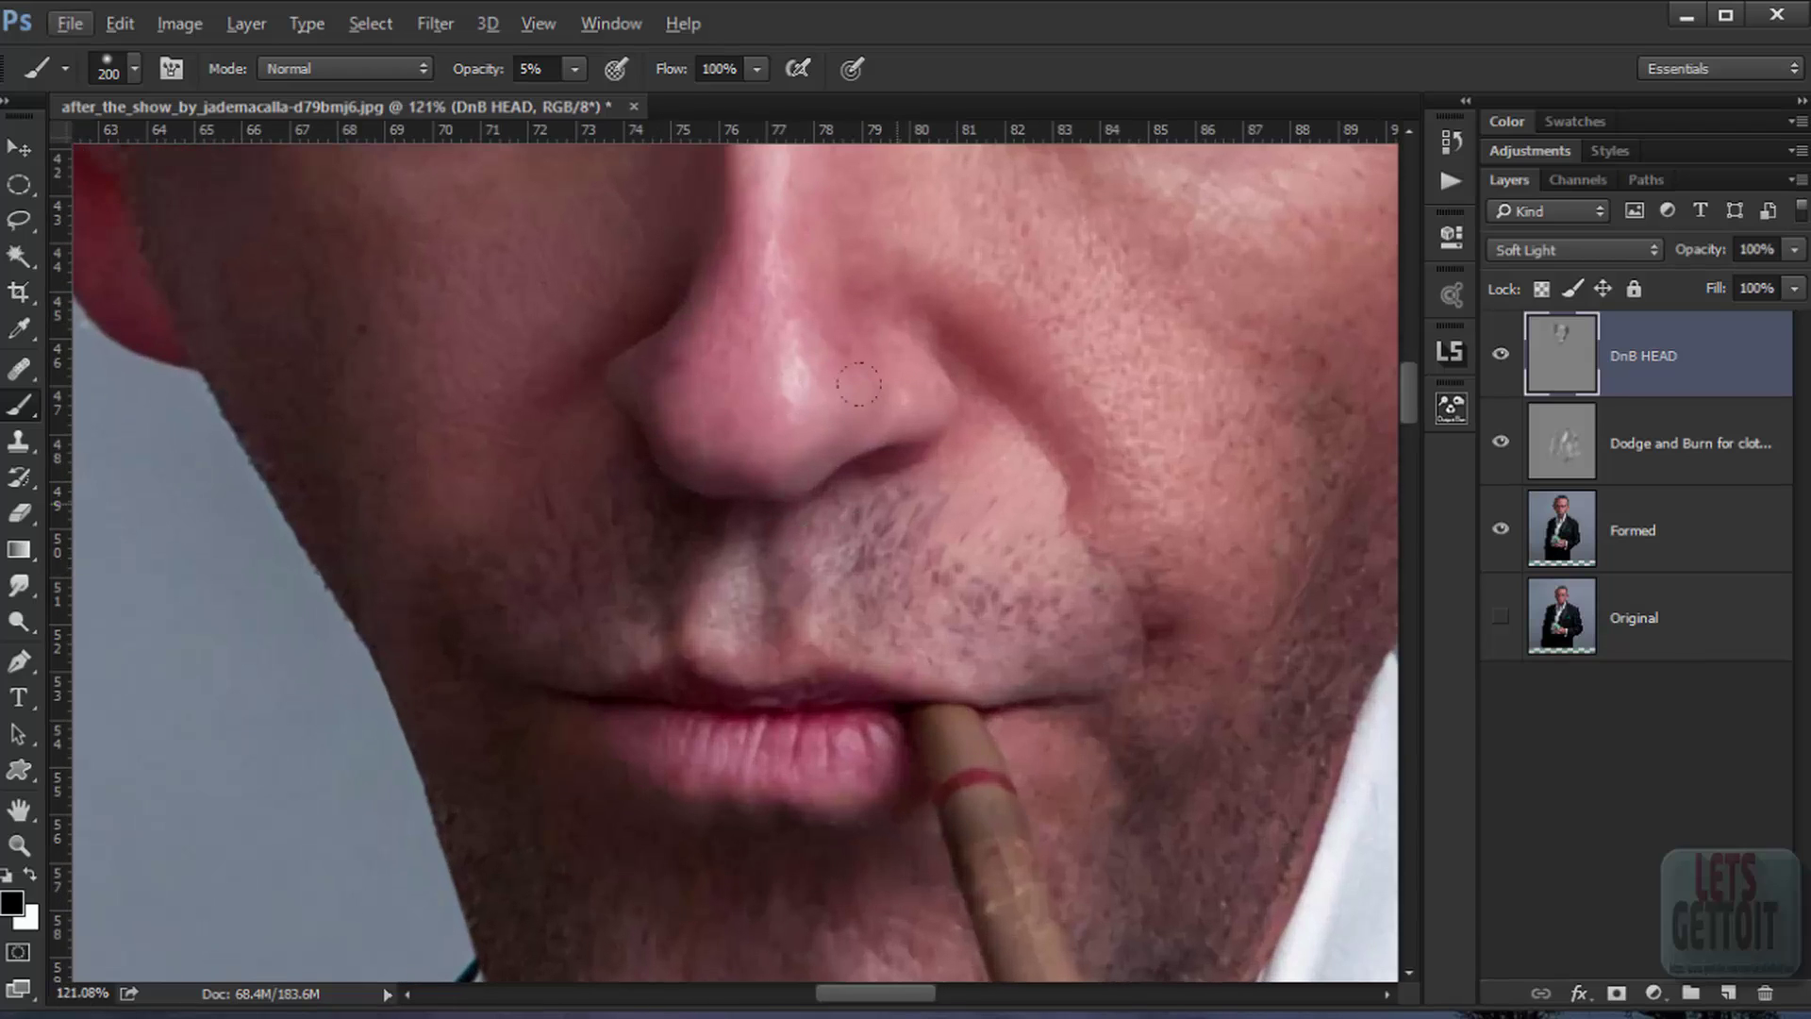
pyautogui.rightClick(1091, 509)
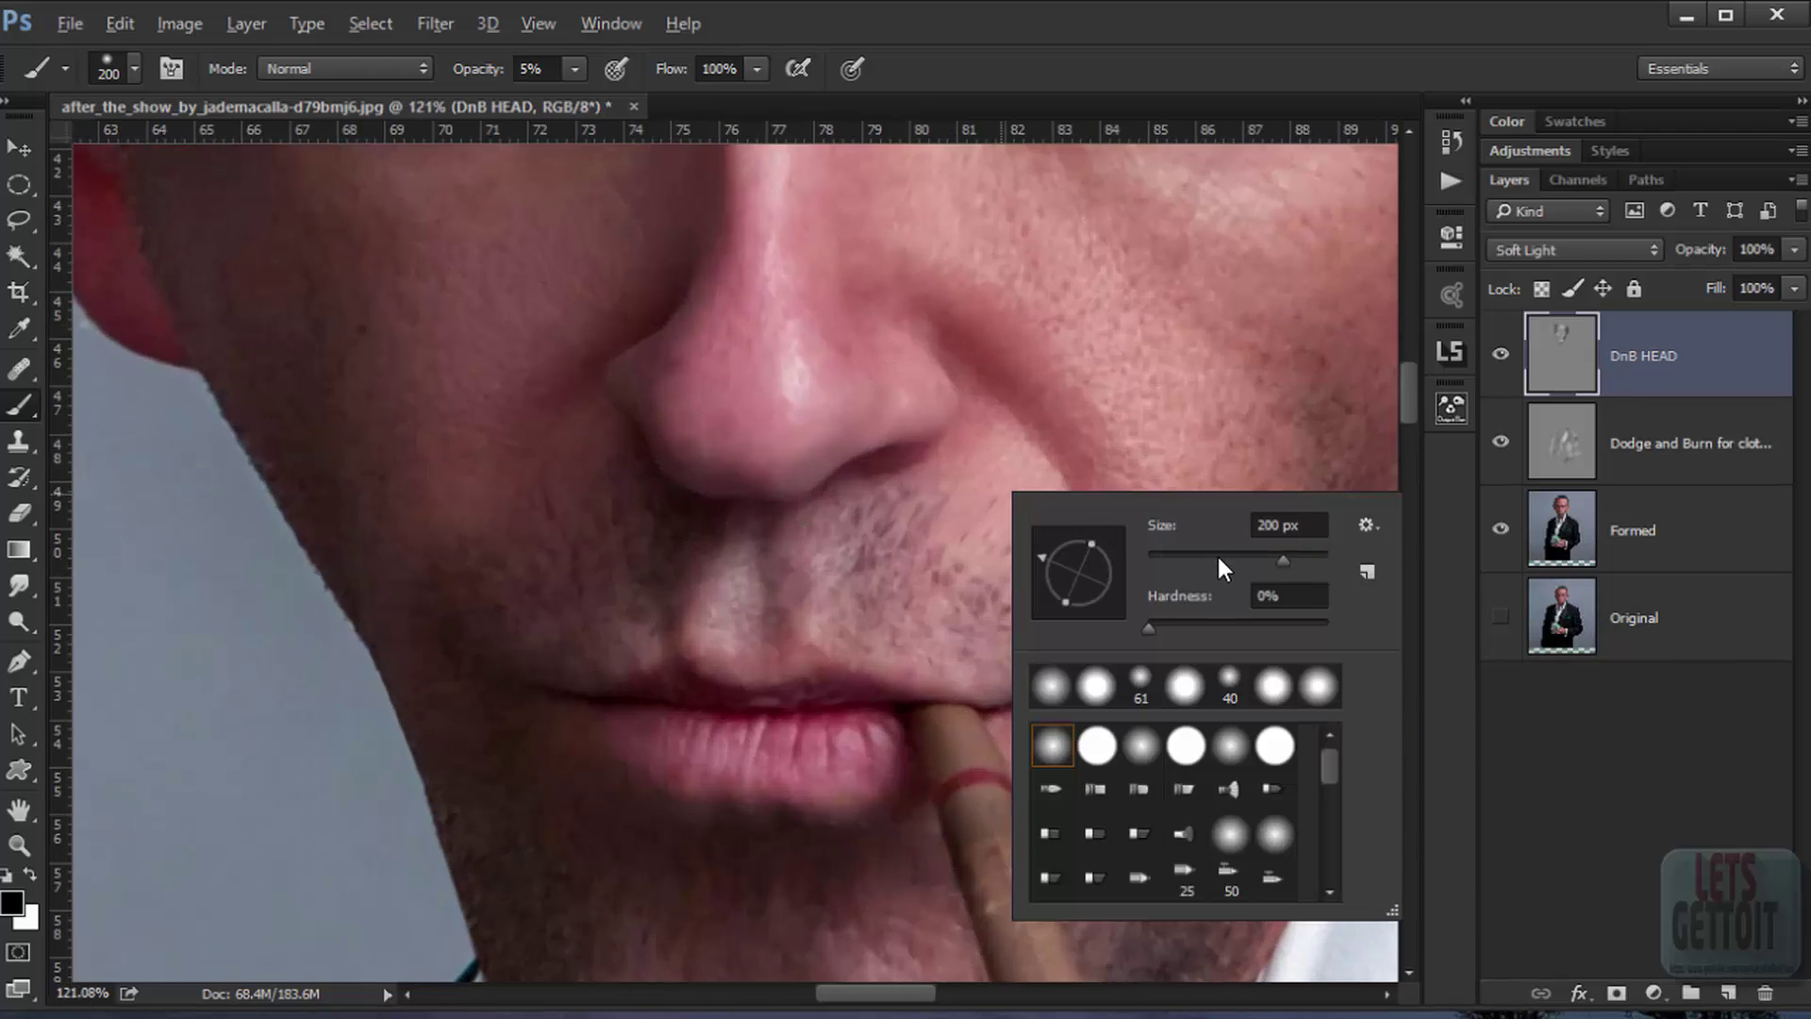
pyautogui.moveTo(1217, 557); pyautogui.dragTo(1194, 573)
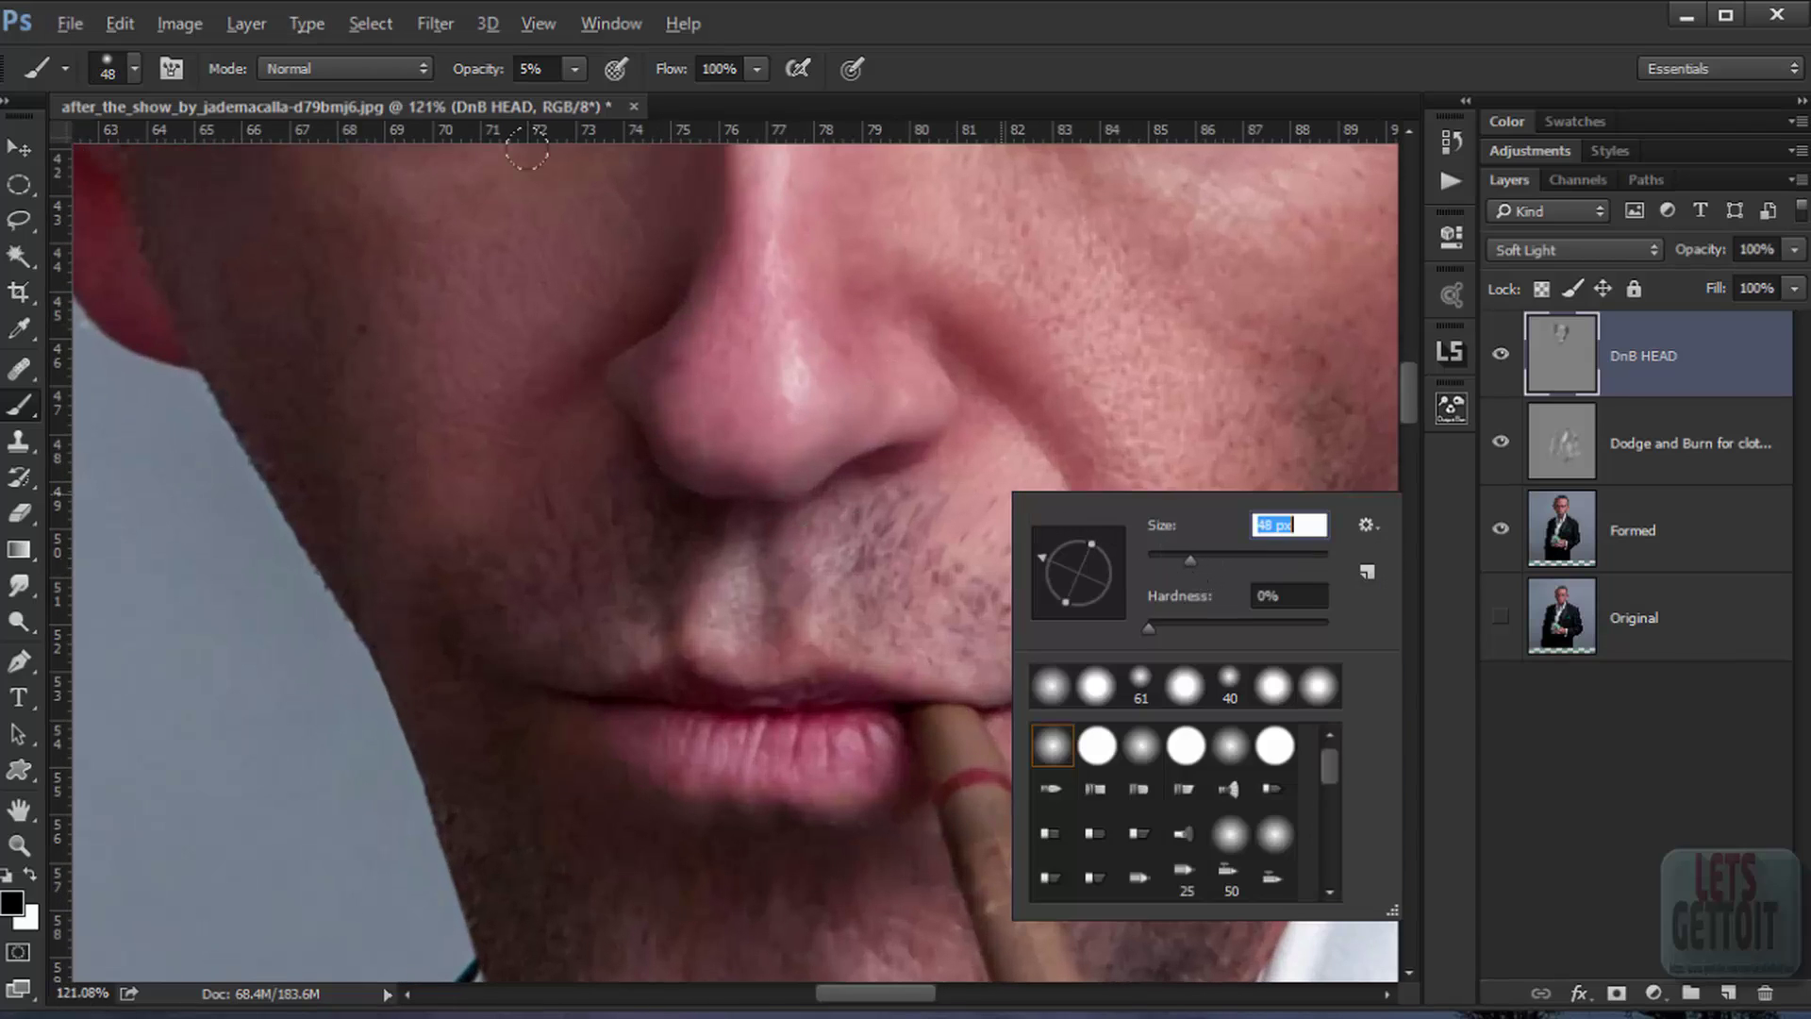
pyautogui.click(526, 70)
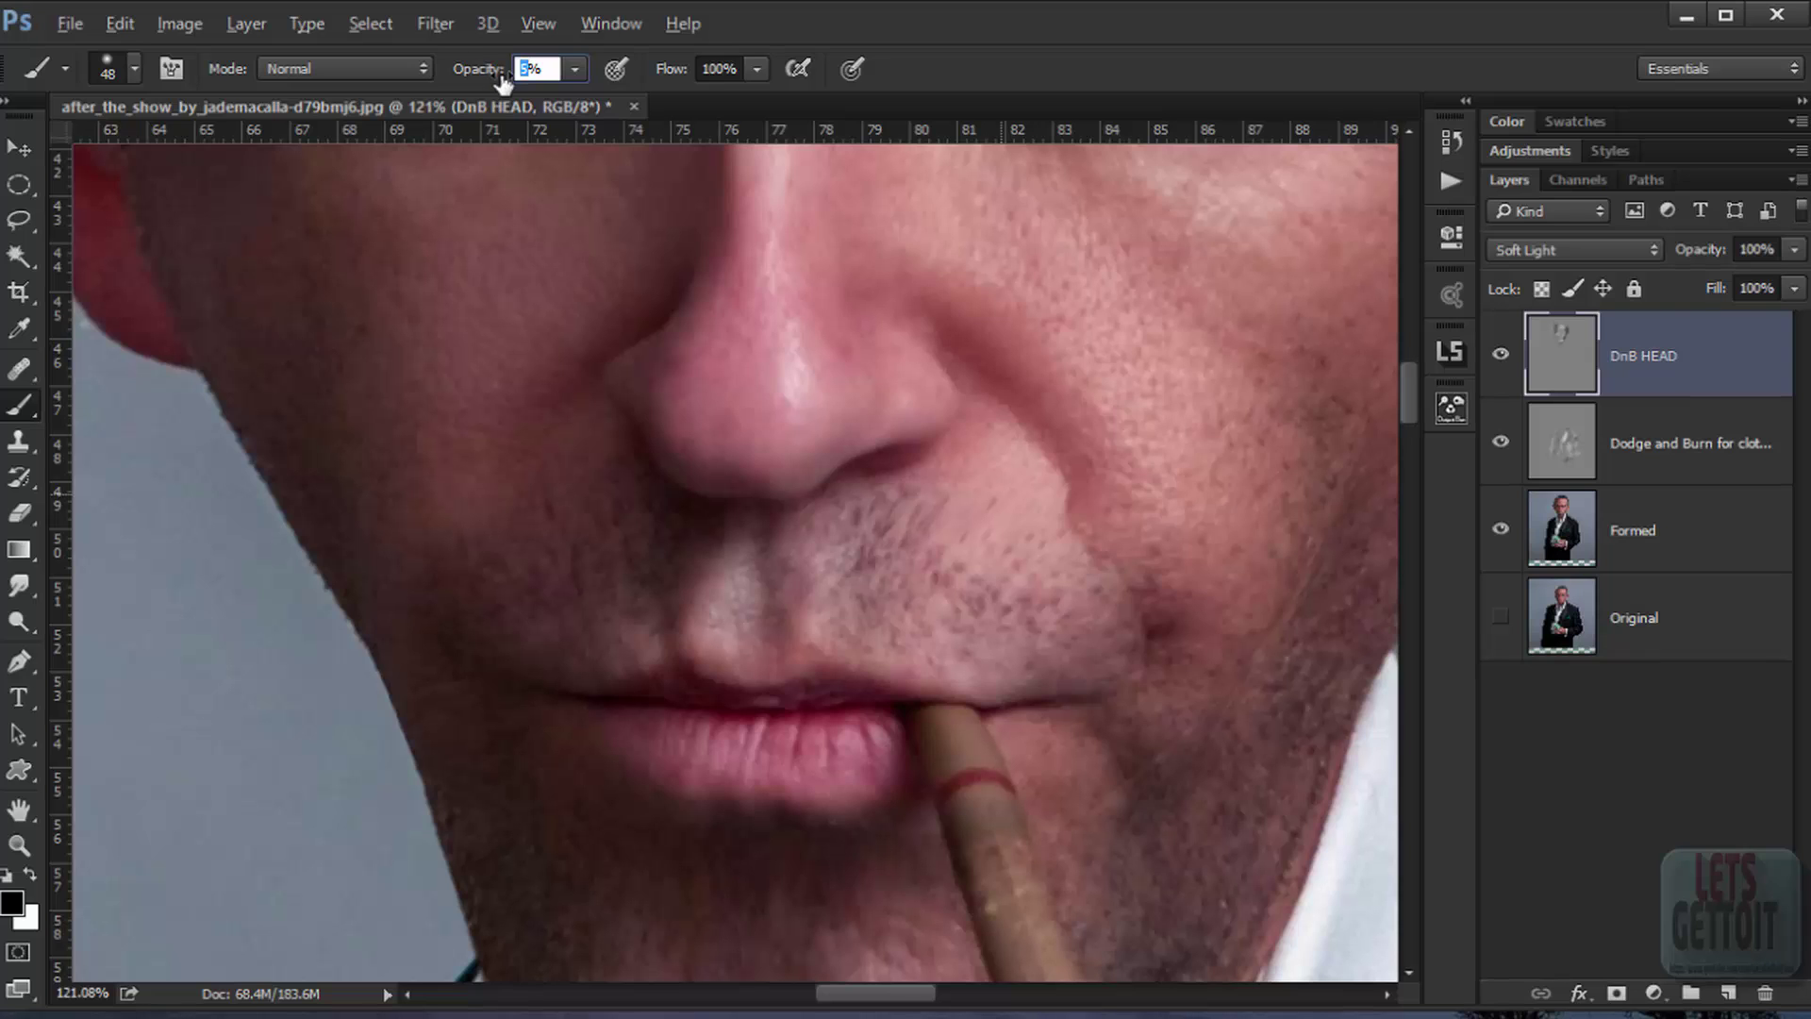
pyautogui.write('7')
pyautogui.scroll(5, 861, 688)
pyautogui.rightClick(1034, 466)
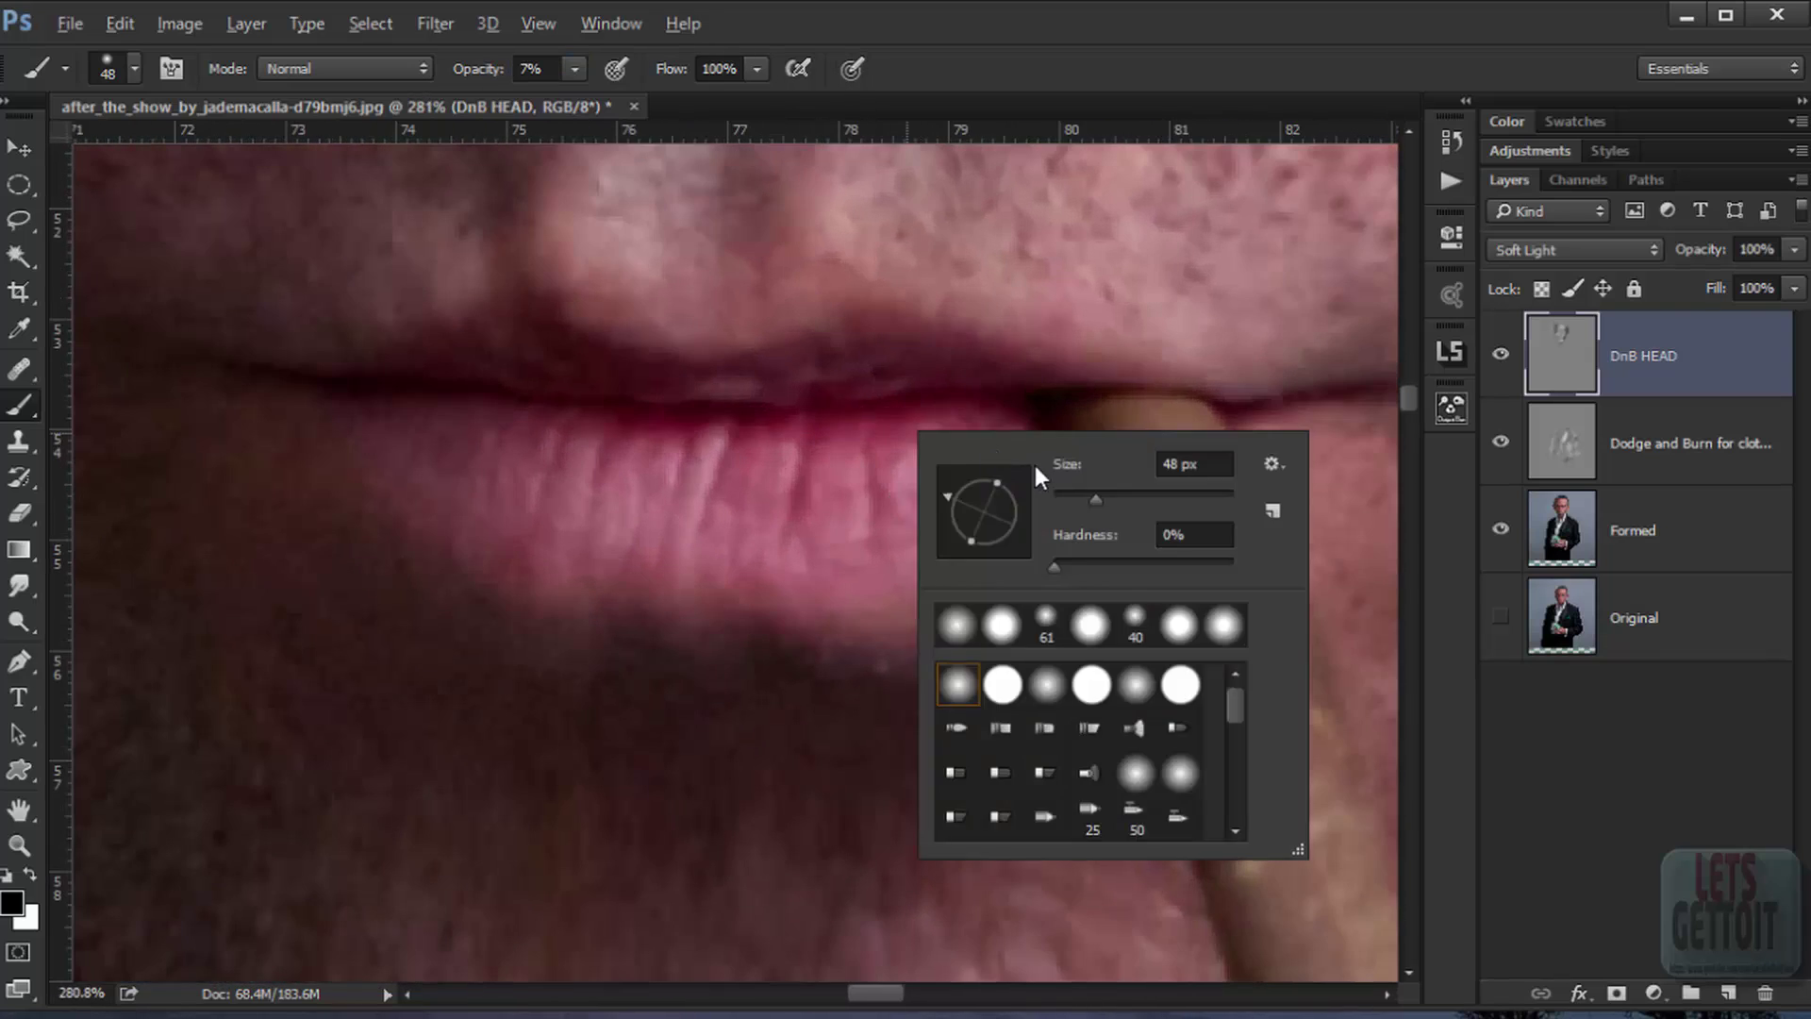
pyautogui.write('13')
pyautogui.press('Return')
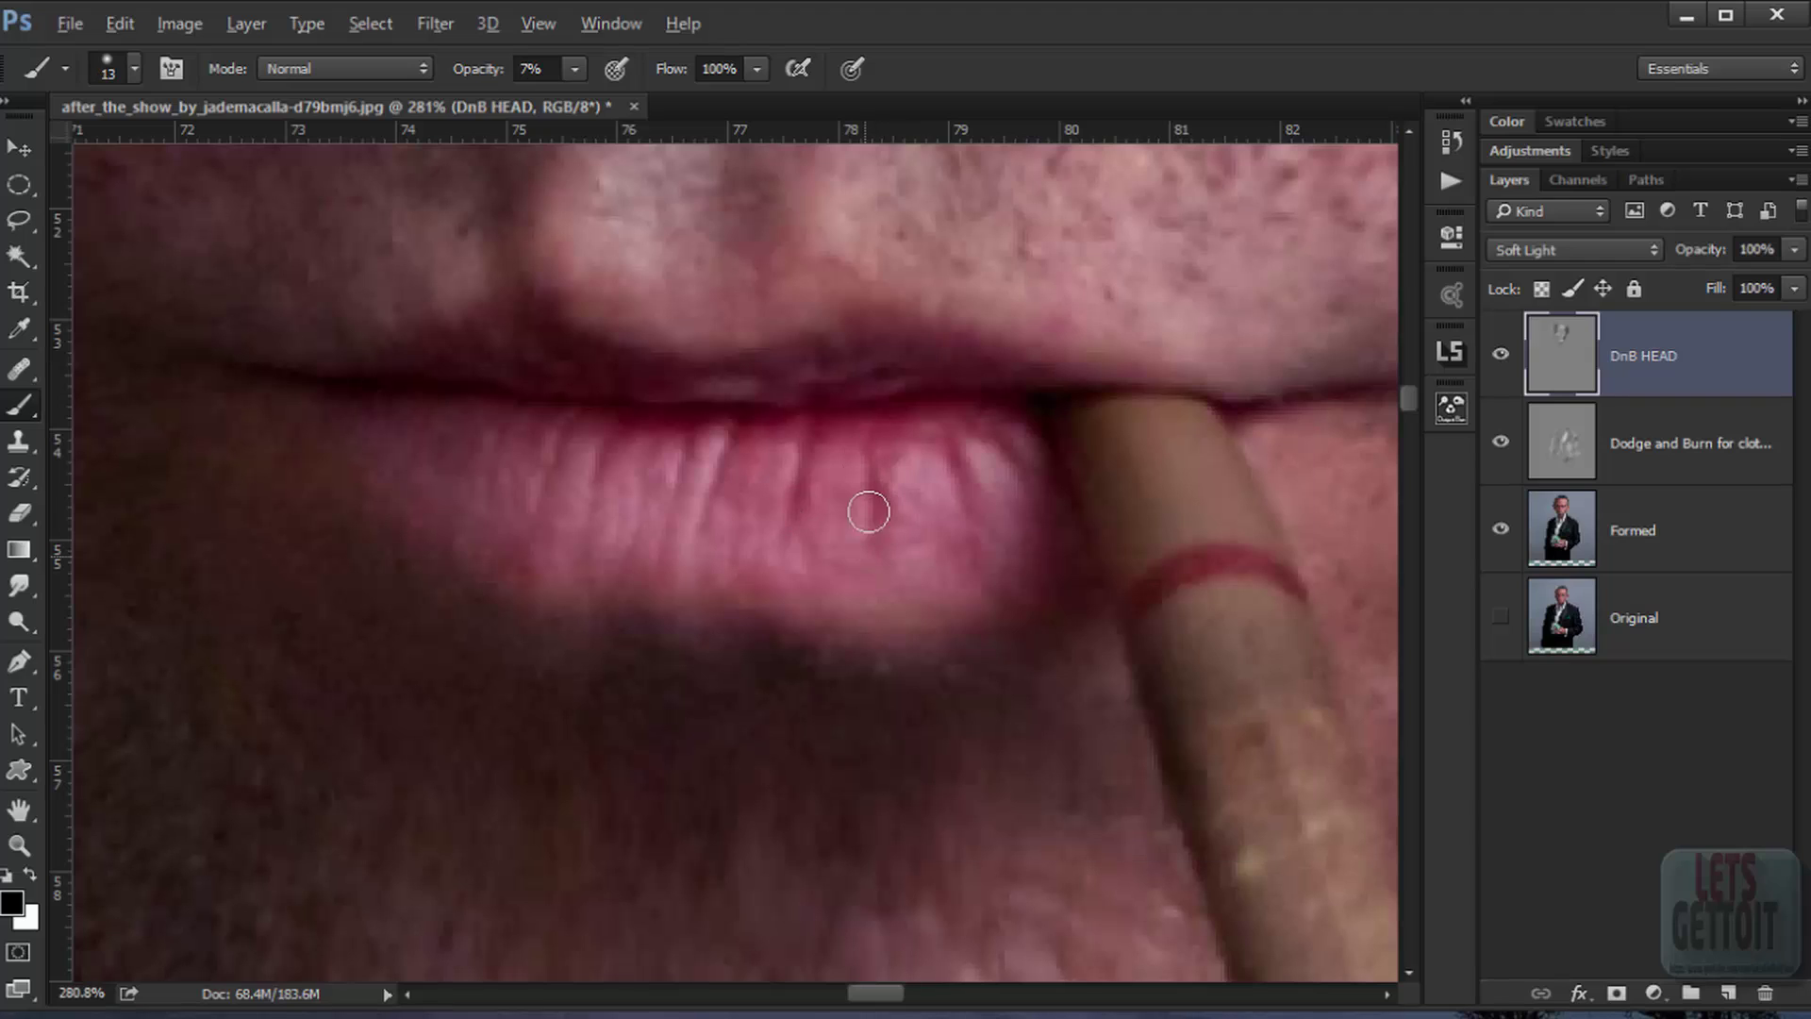
pyautogui.moveTo(817, 464); pyautogui.dragTo(792, 552)
pyautogui.moveTo(727, 433); pyautogui.dragTo(709, 525)
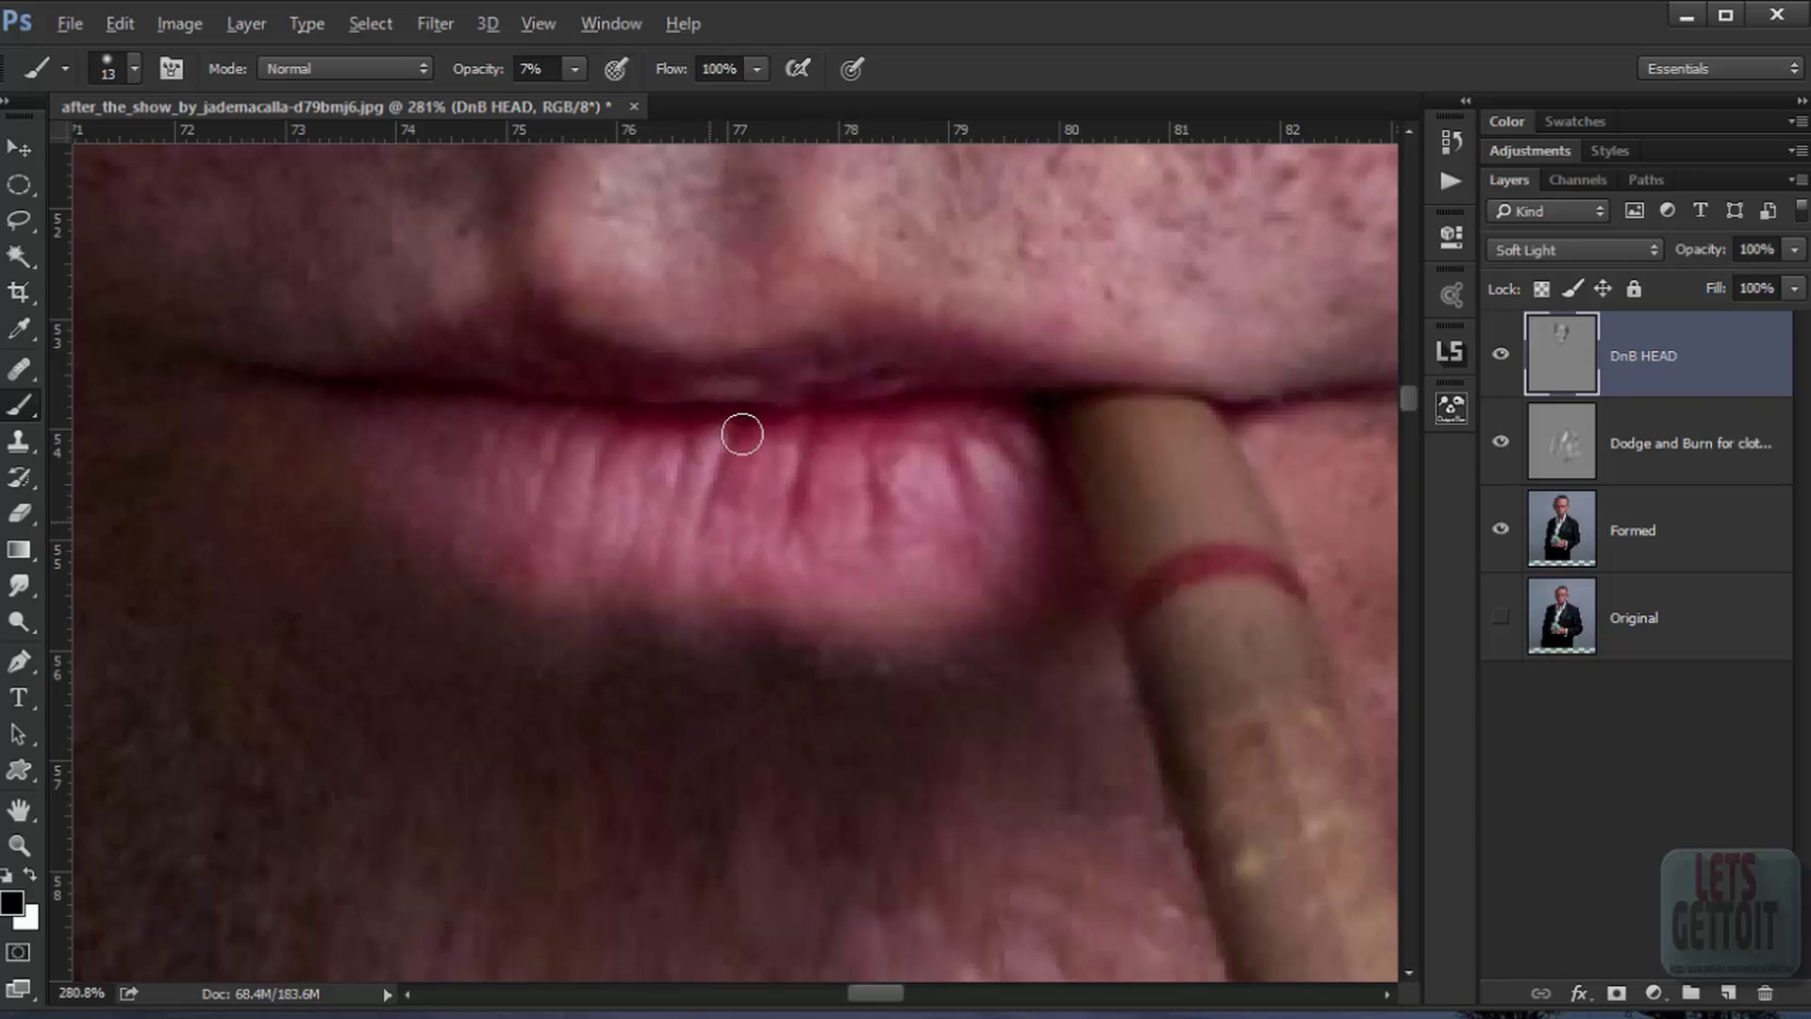
pyautogui.press('[')
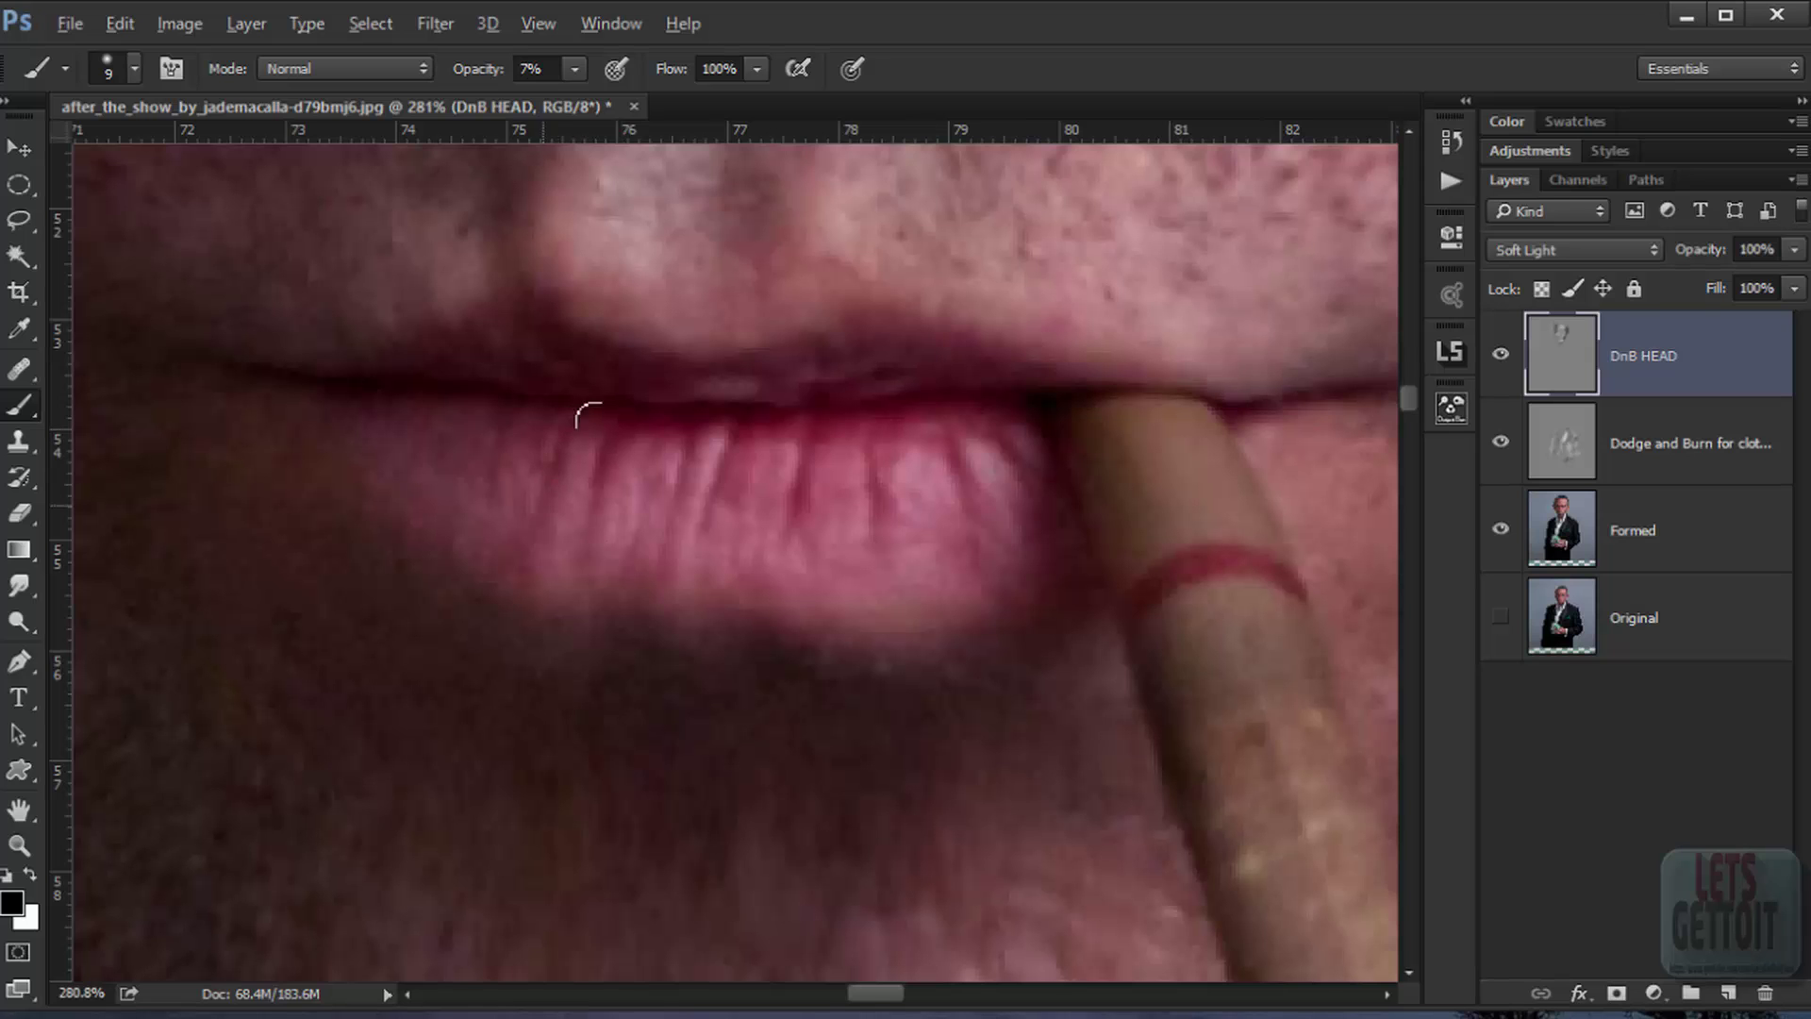
pyautogui.hotkey('ctrl', '0')
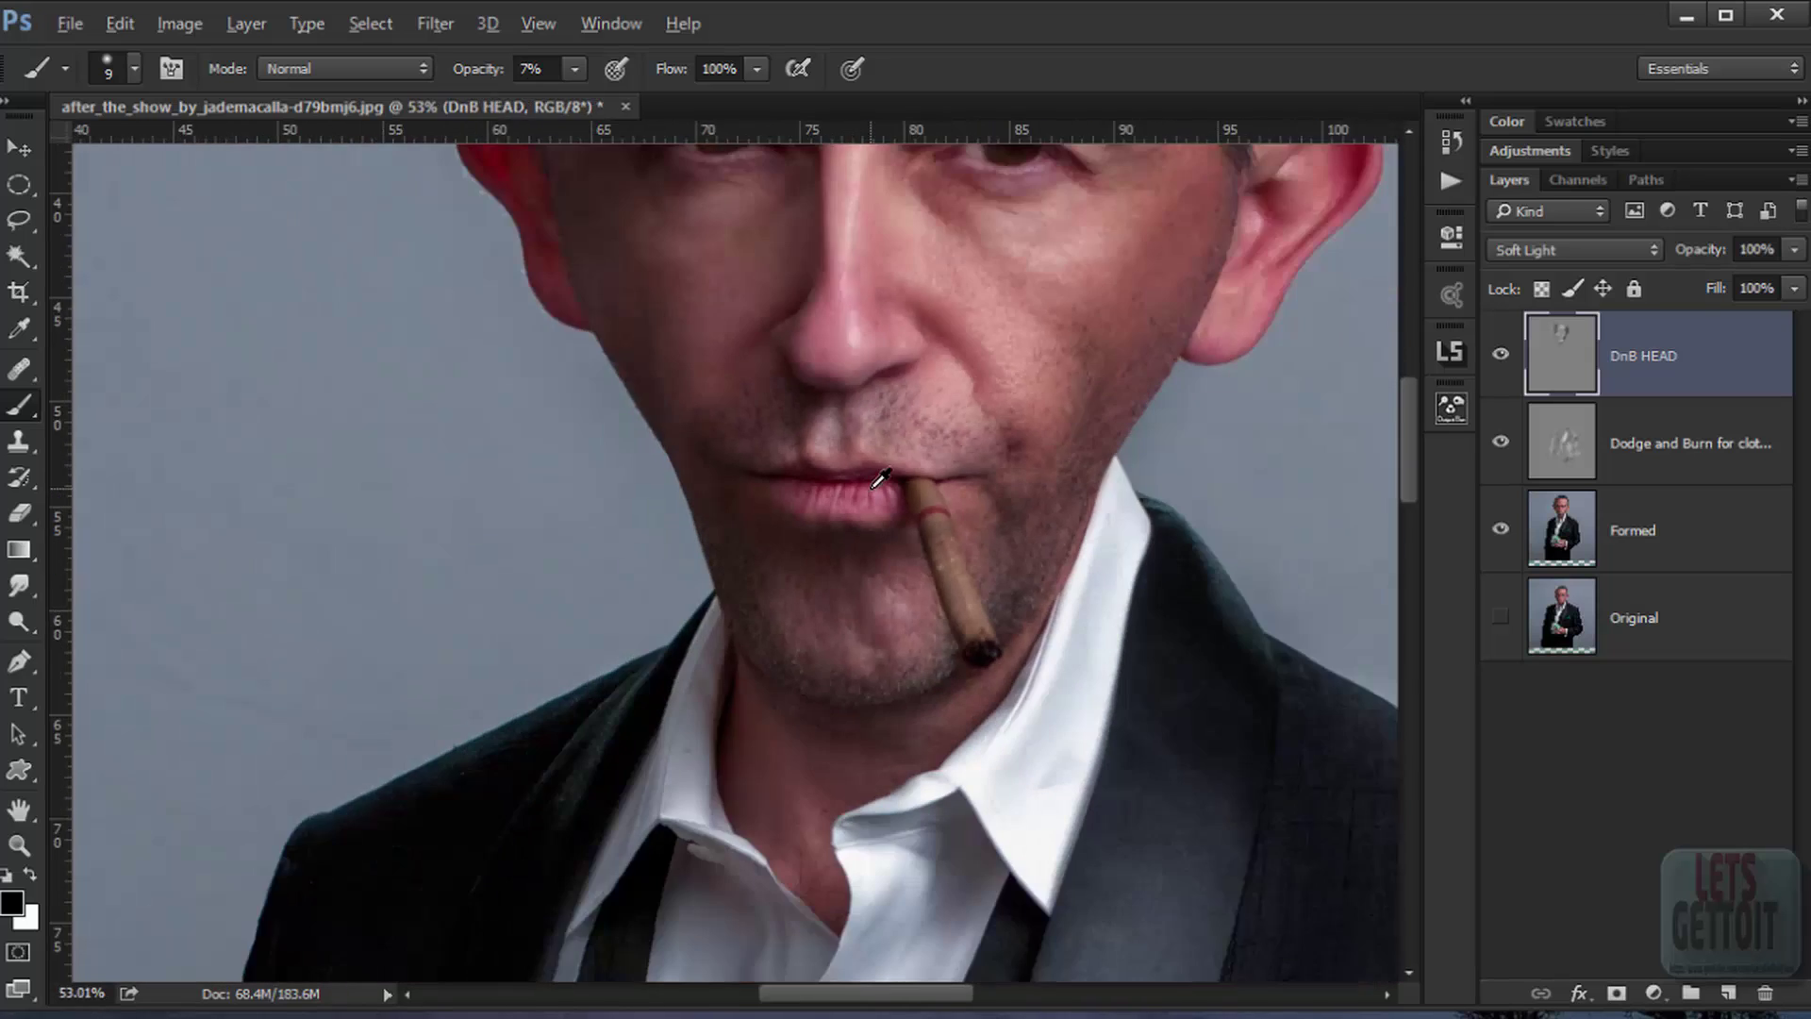
# Step: Darken the creases and shadows around the shaded side of the nose on the DnB HEAD layer with a 20 px brush
pyautogui.click(1501, 354)
pyautogui.click(1501, 354)
pyautogui.scroll(8, 855, 406)
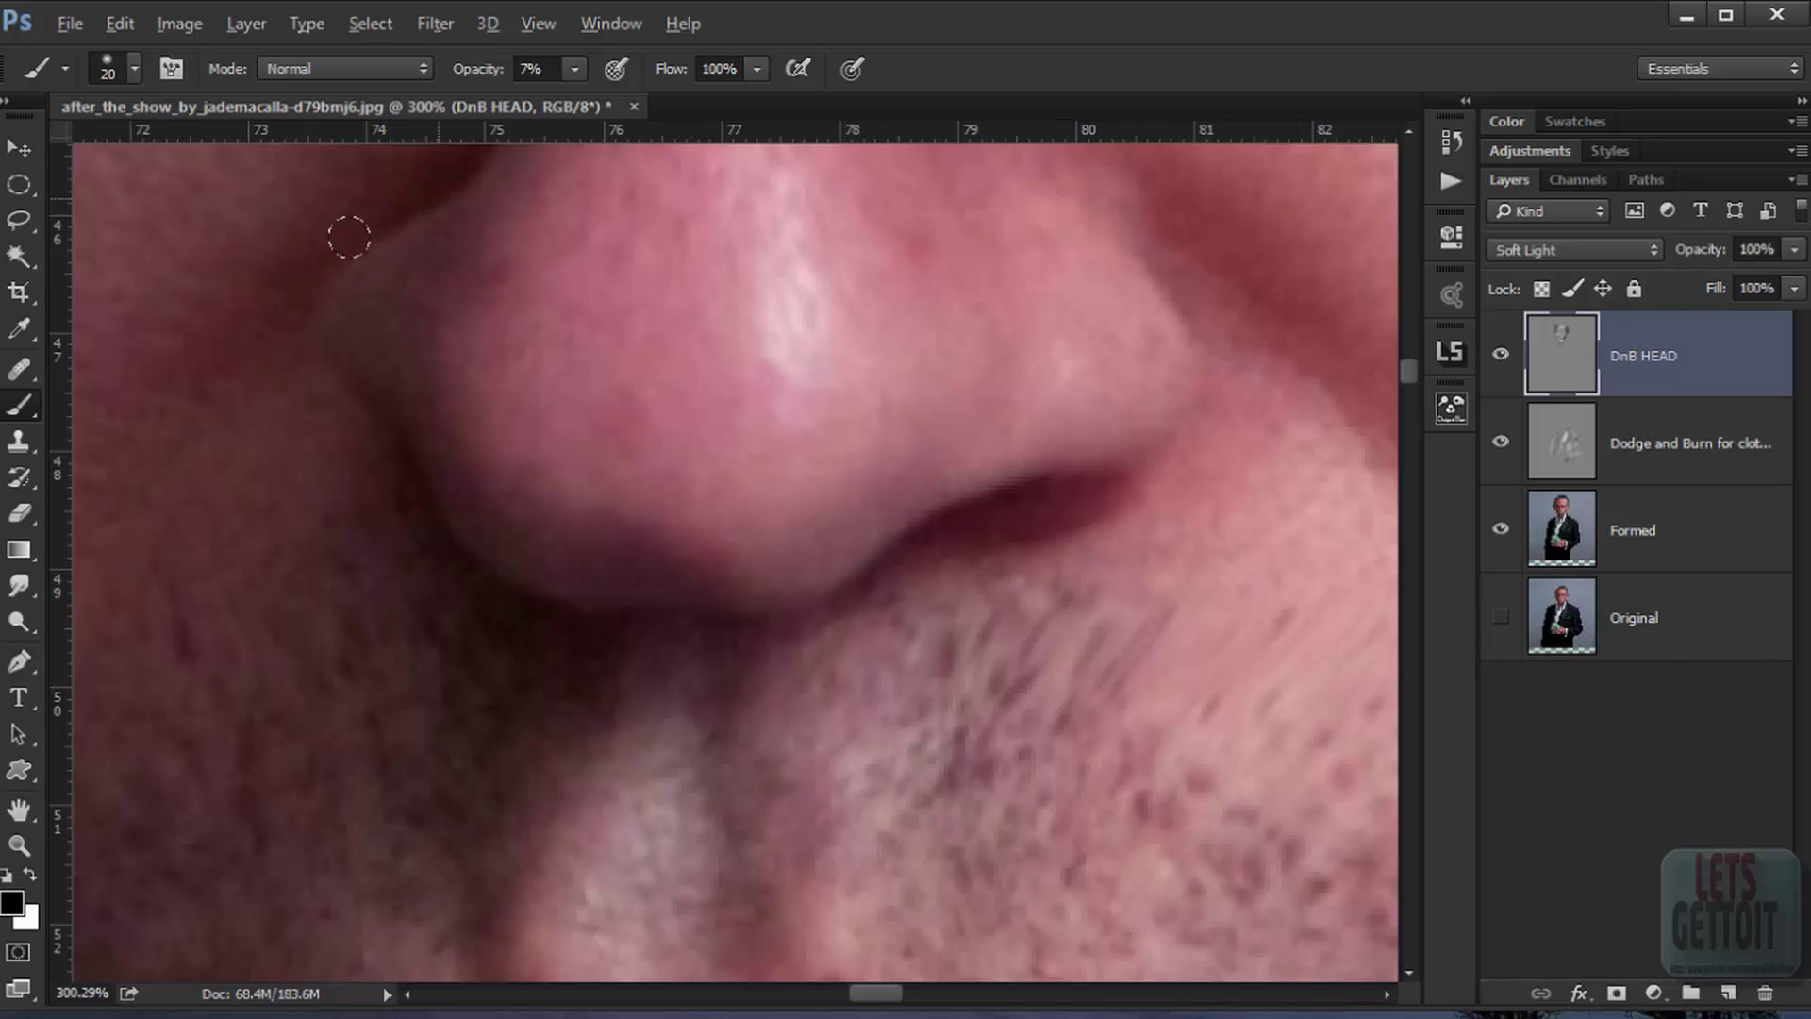
pyautogui.moveTo(471, 329); pyautogui.dragTo(515, 492)
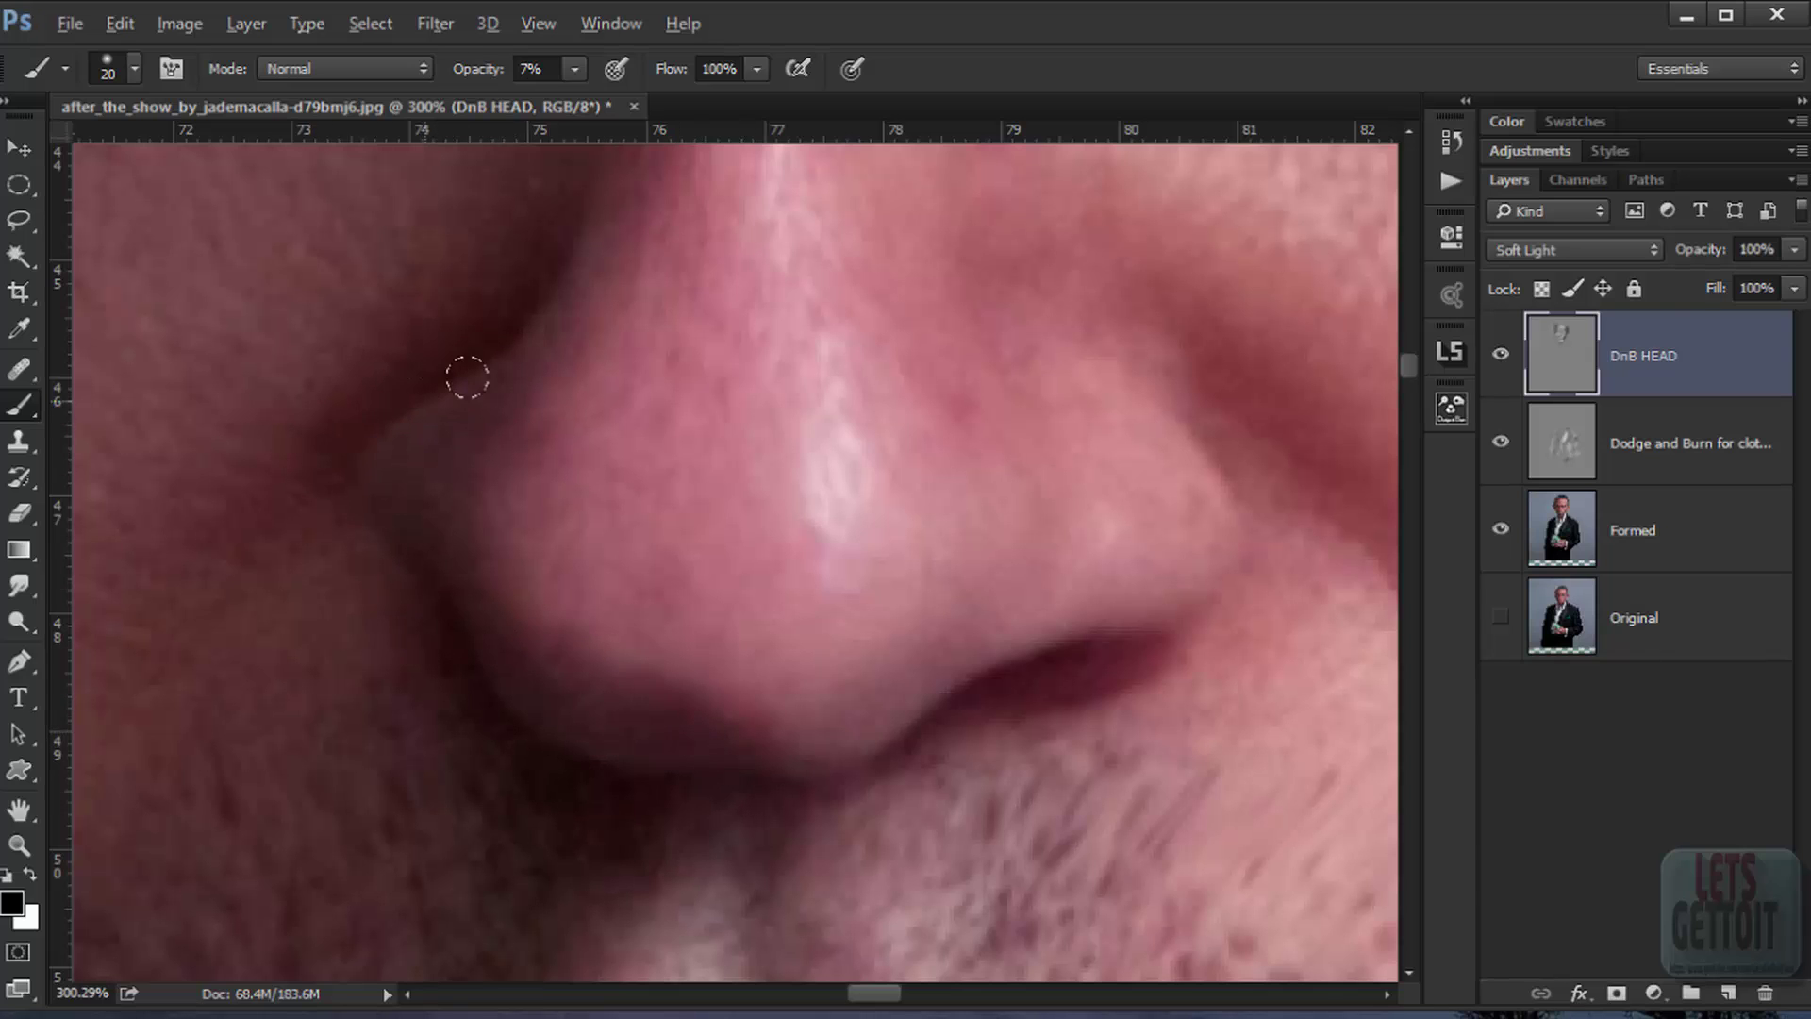
pyautogui.scroll(-10, 534, 525)
# Step: Toggle the visibility of the DnB HEAD layer to compare the face with and without the nose shading
pyautogui.click(1501, 355)
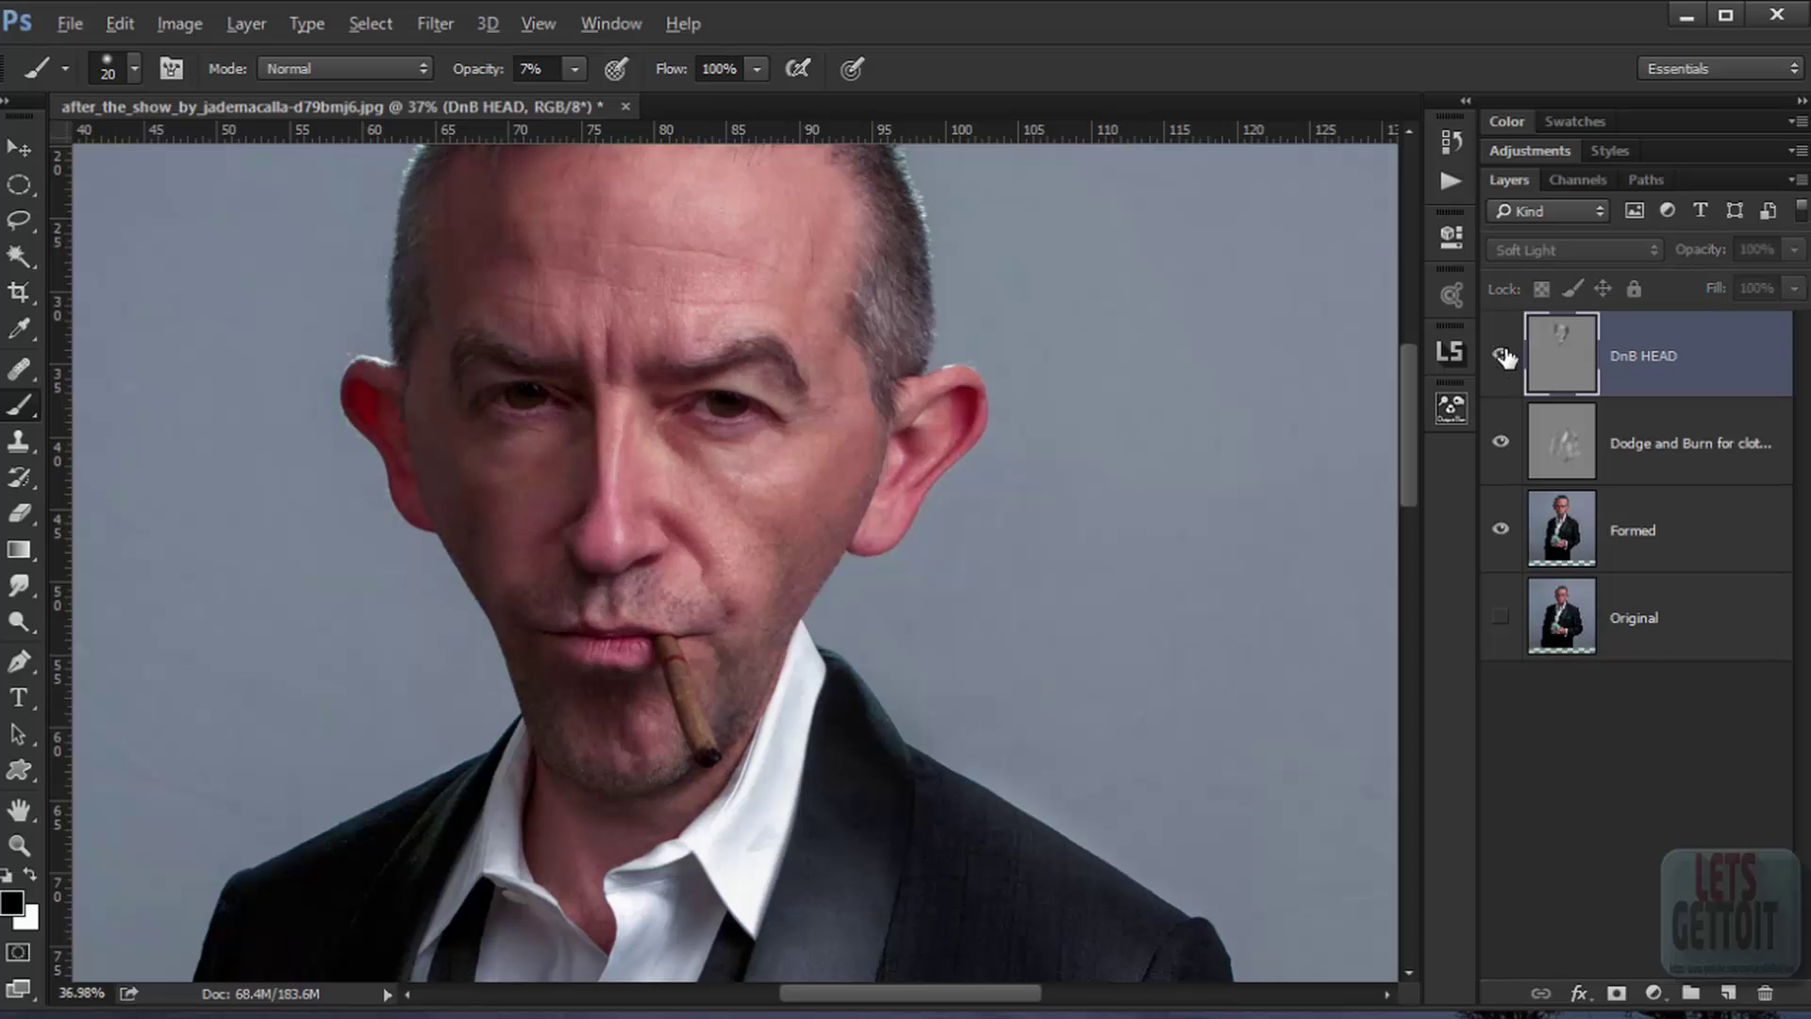
pyautogui.click(1501, 354)
pyautogui.click(1501, 355)
pyautogui.click(1500, 355)
pyautogui.scroll(-2, 661, 425)
# Step: Darken the lash line and lid creases of the eye on the lit side with a 9 px brush
pyautogui.scroll(5, 692, 389)
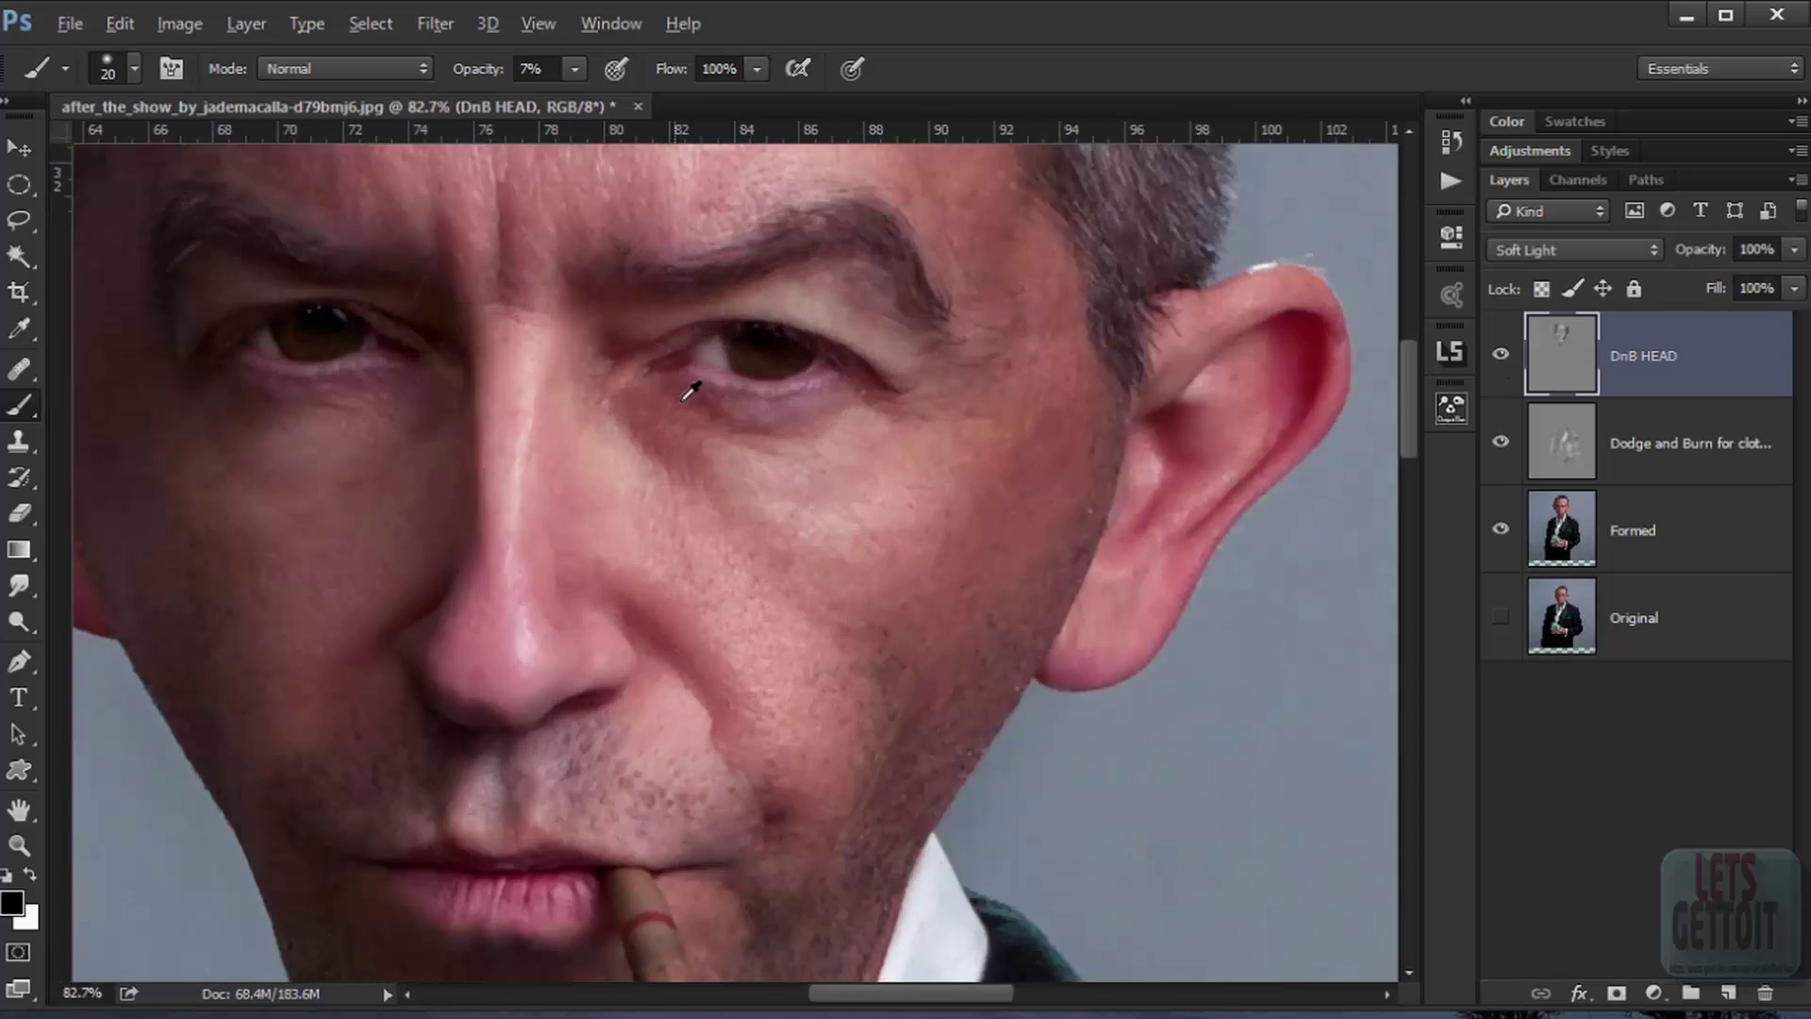
pyautogui.scroll(6, 692, 390)
pyautogui.scroll(2, 513, 388)
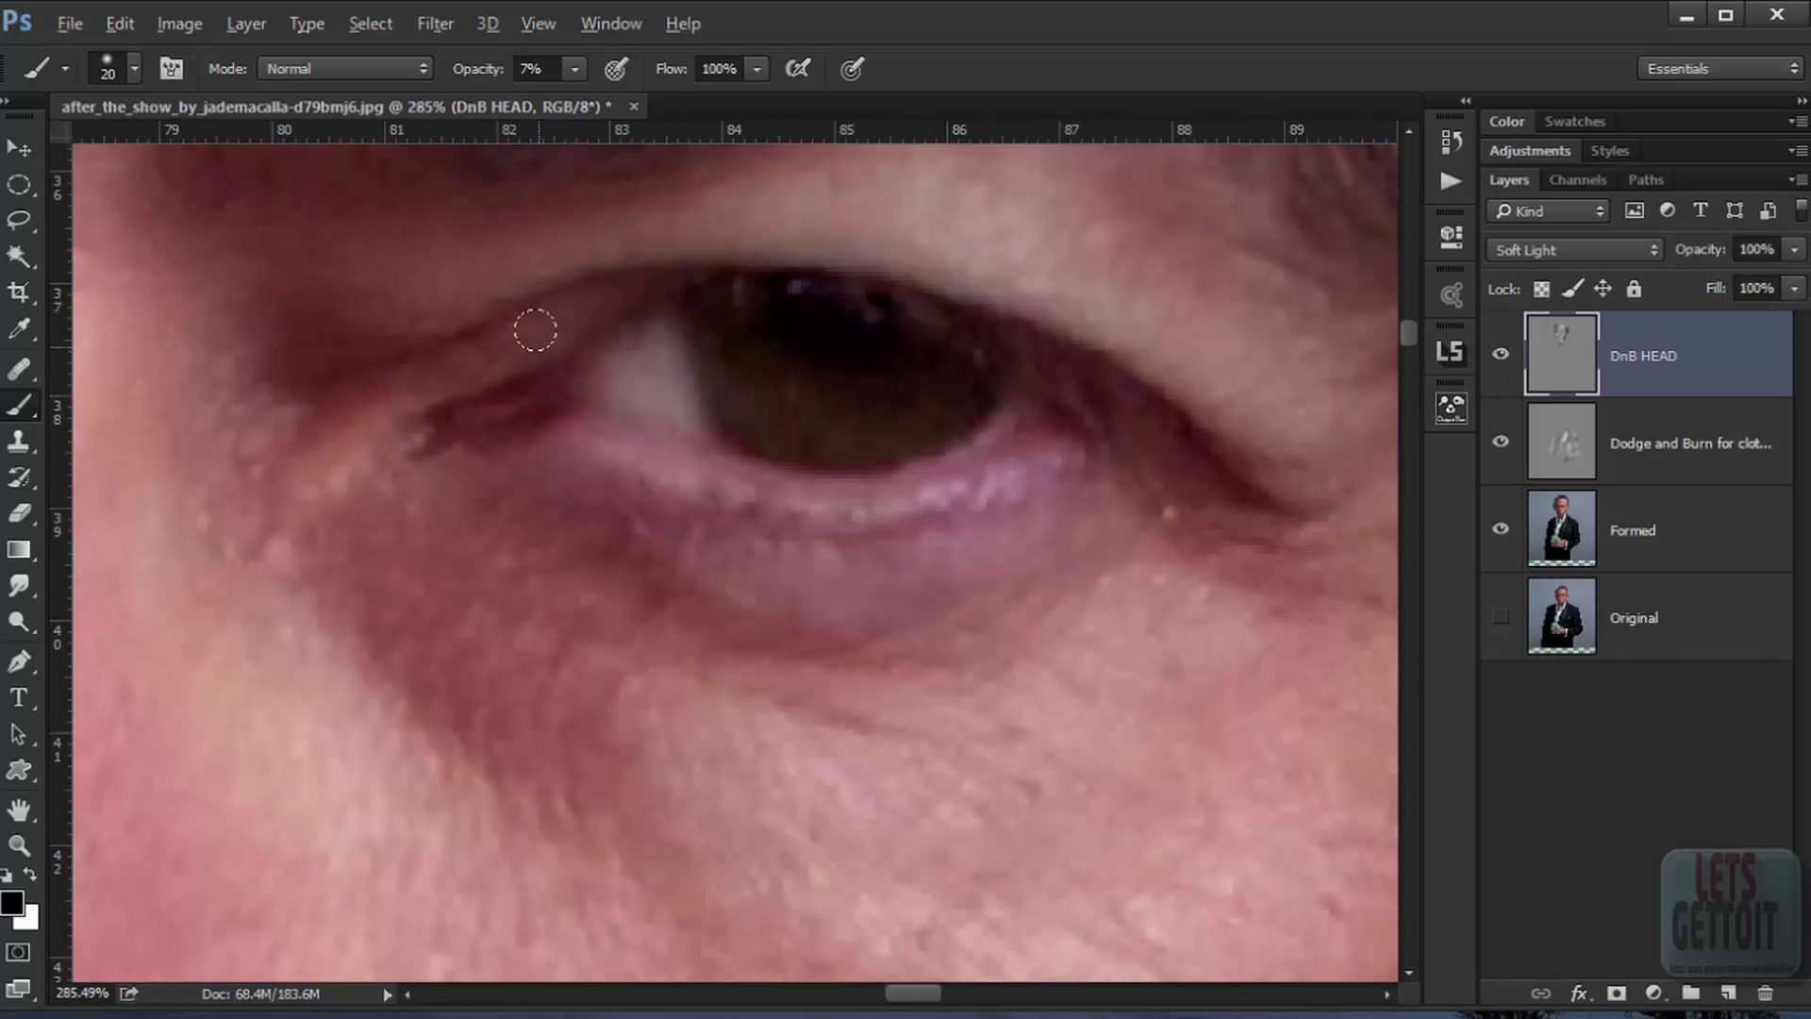
pyautogui.press('[')
pyautogui.press('[')
pyautogui.moveTo(1307, 498); pyautogui.dragTo(1011, 474)
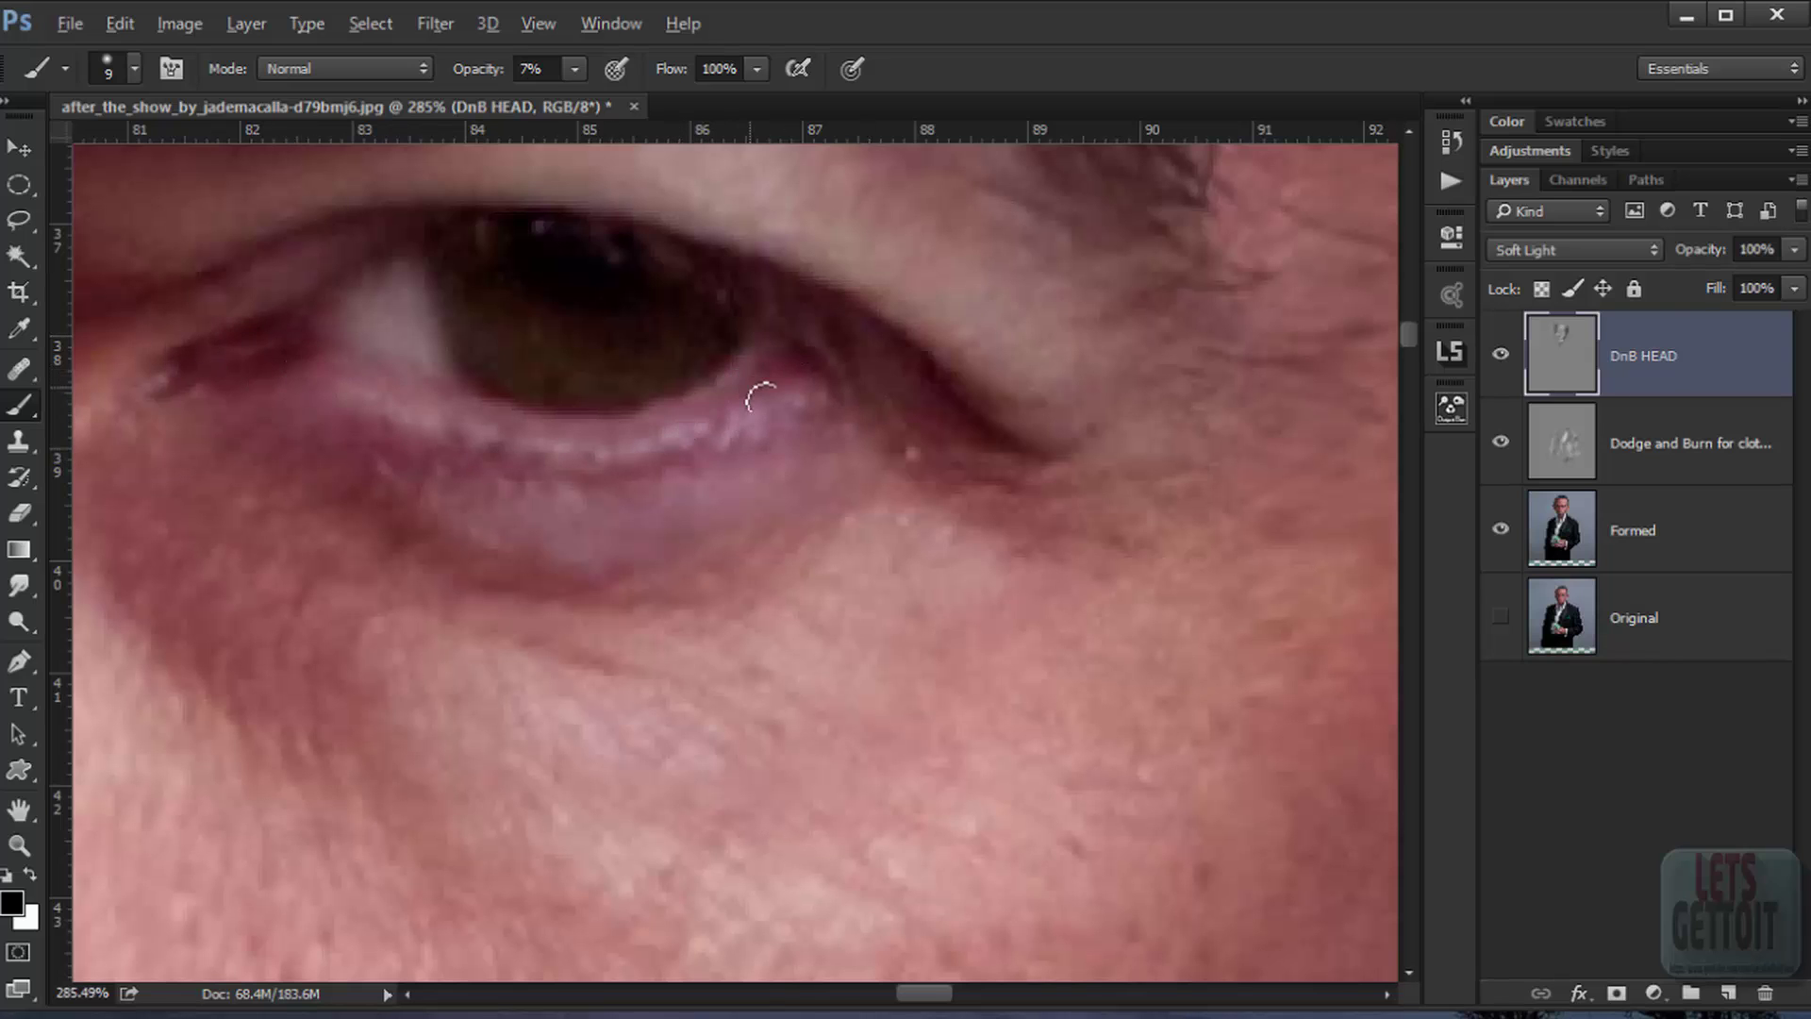
# Step: Darken the lid edges and the crease under the eye on the shaded side with the 9 px brush
pyautogui.keyDown('alt'); pyautogui.scroll(-3, 778, 389); pyautogui.keyUp('alt')
pyautogui.keyDown('alt'); pyautogui.scroll(-3, 783, 391); pyautogui.keyUp('alt')
pyautogui.moveTo(765, 547); pyautogui.dragTo(1041, 560)
pyautogui.keyDown('alt'); pyautogui.scroll(6, 604, 396); pyautogui.keyUp('alt')
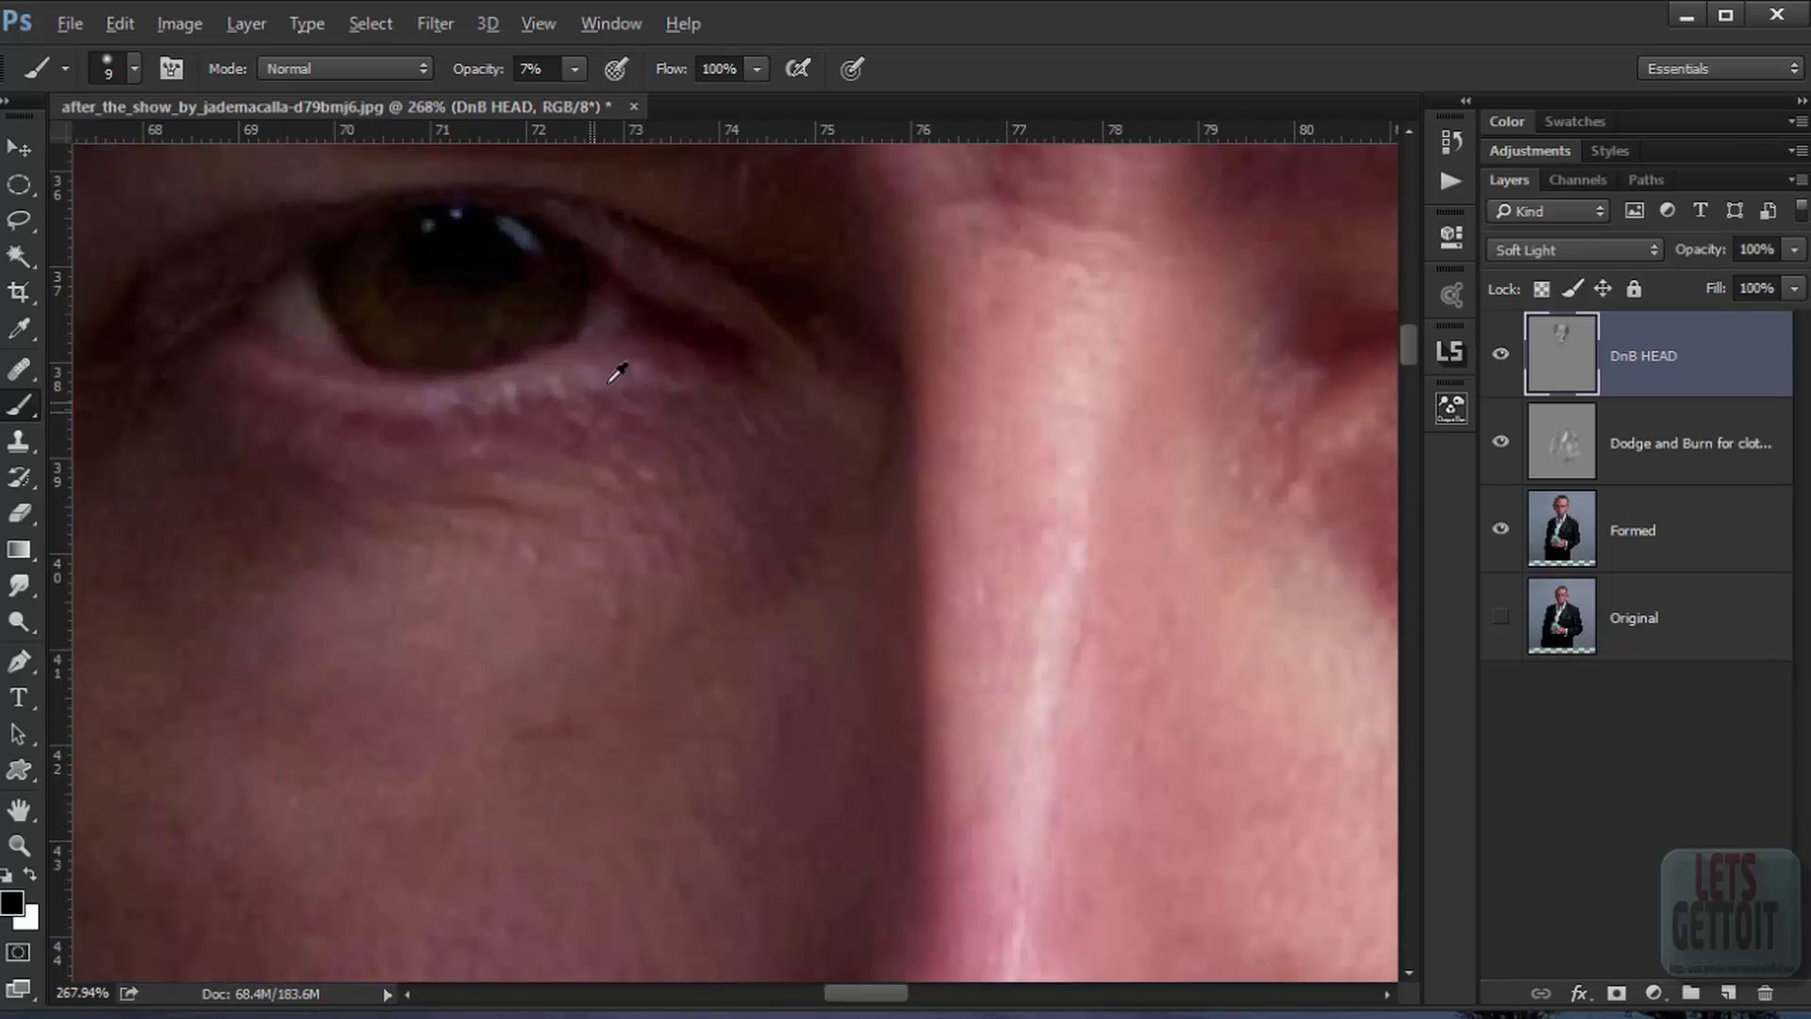
pyautogui.moveTo(799, 247); pyautogui.dragTo(1077, 340)
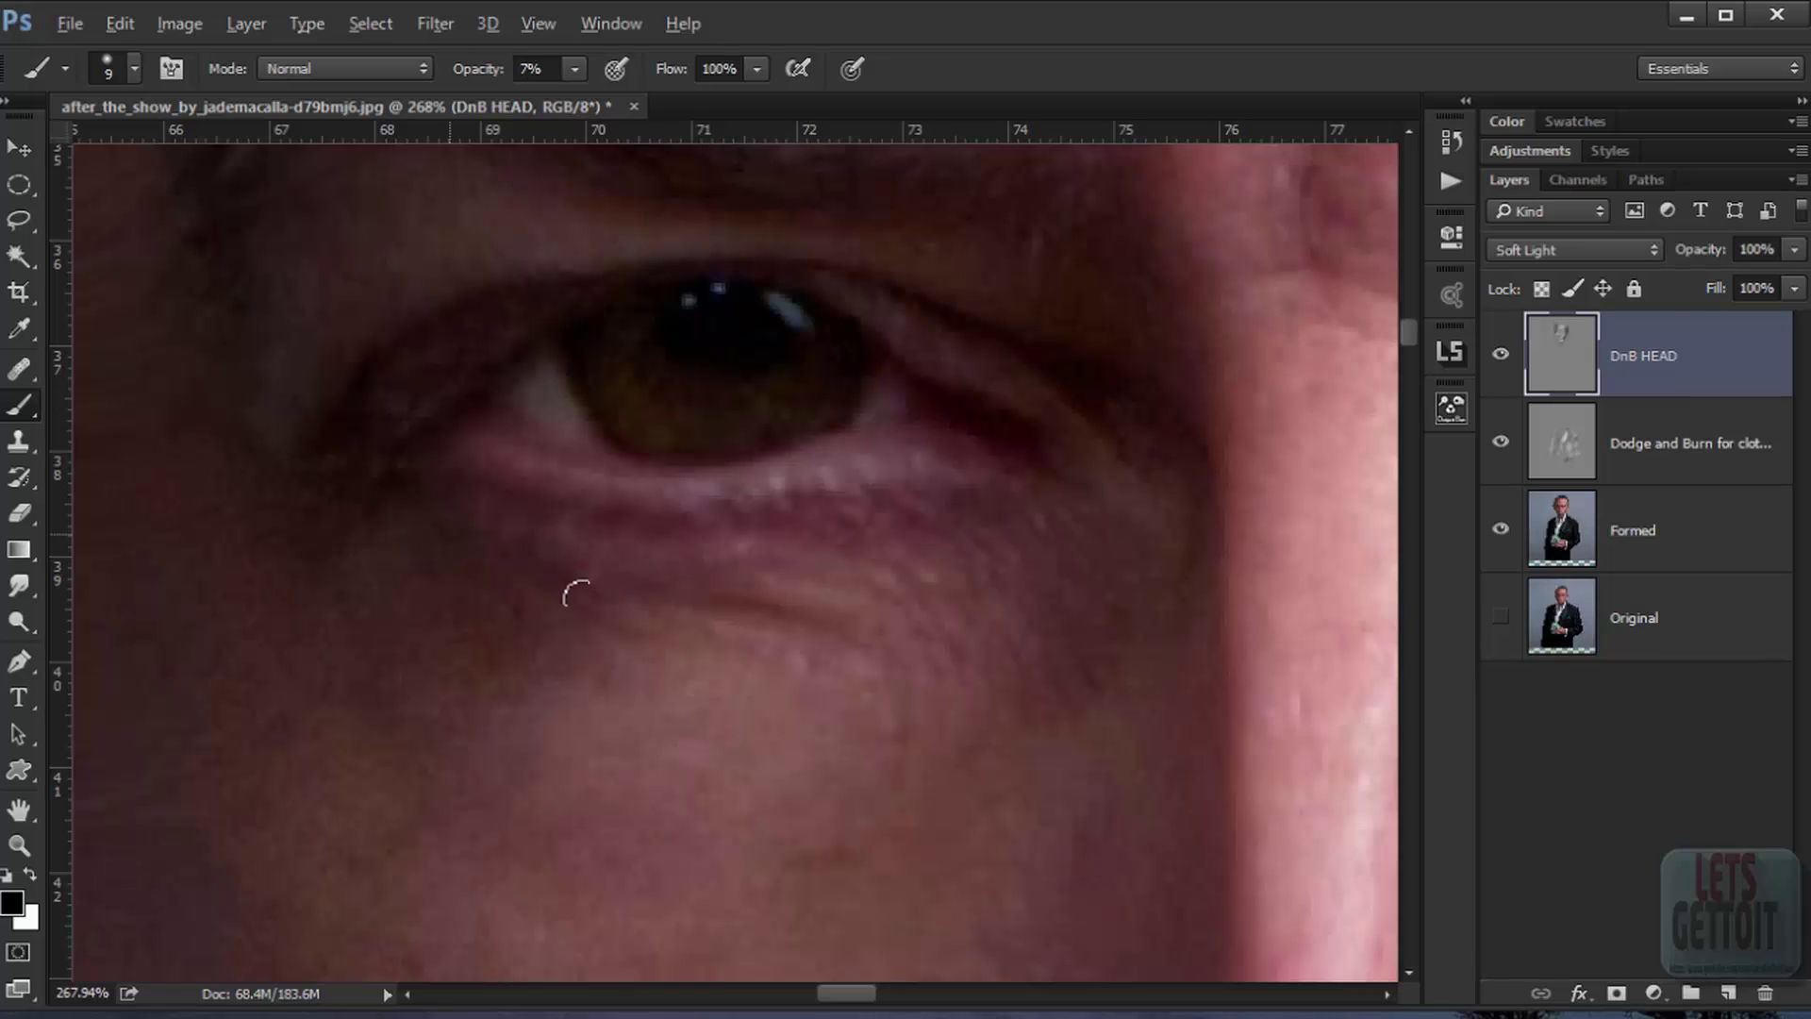
# Step: Toggle the visibility of the DnB HEAD layer to compare the head before and after shading the eyes
pyautogui.hotkey('ctrl', '0')
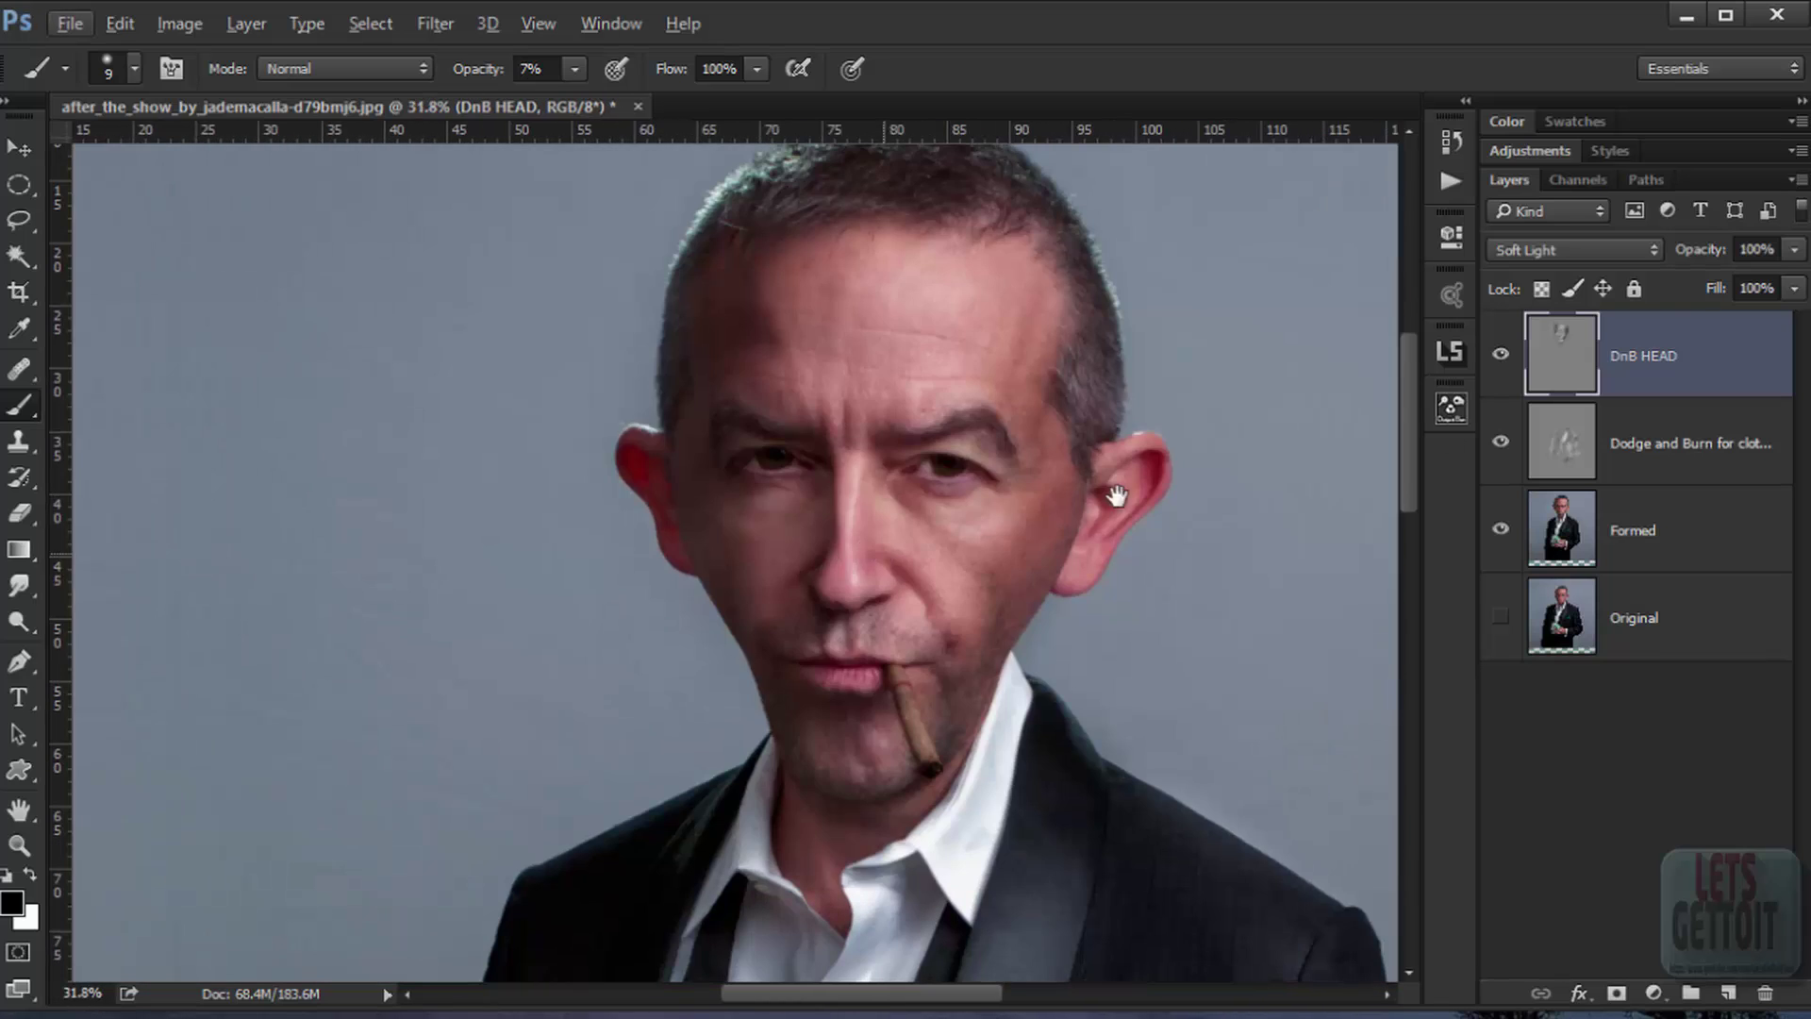
pyautogui.click(1498, 359)
pyautogui.click(1493, 370)
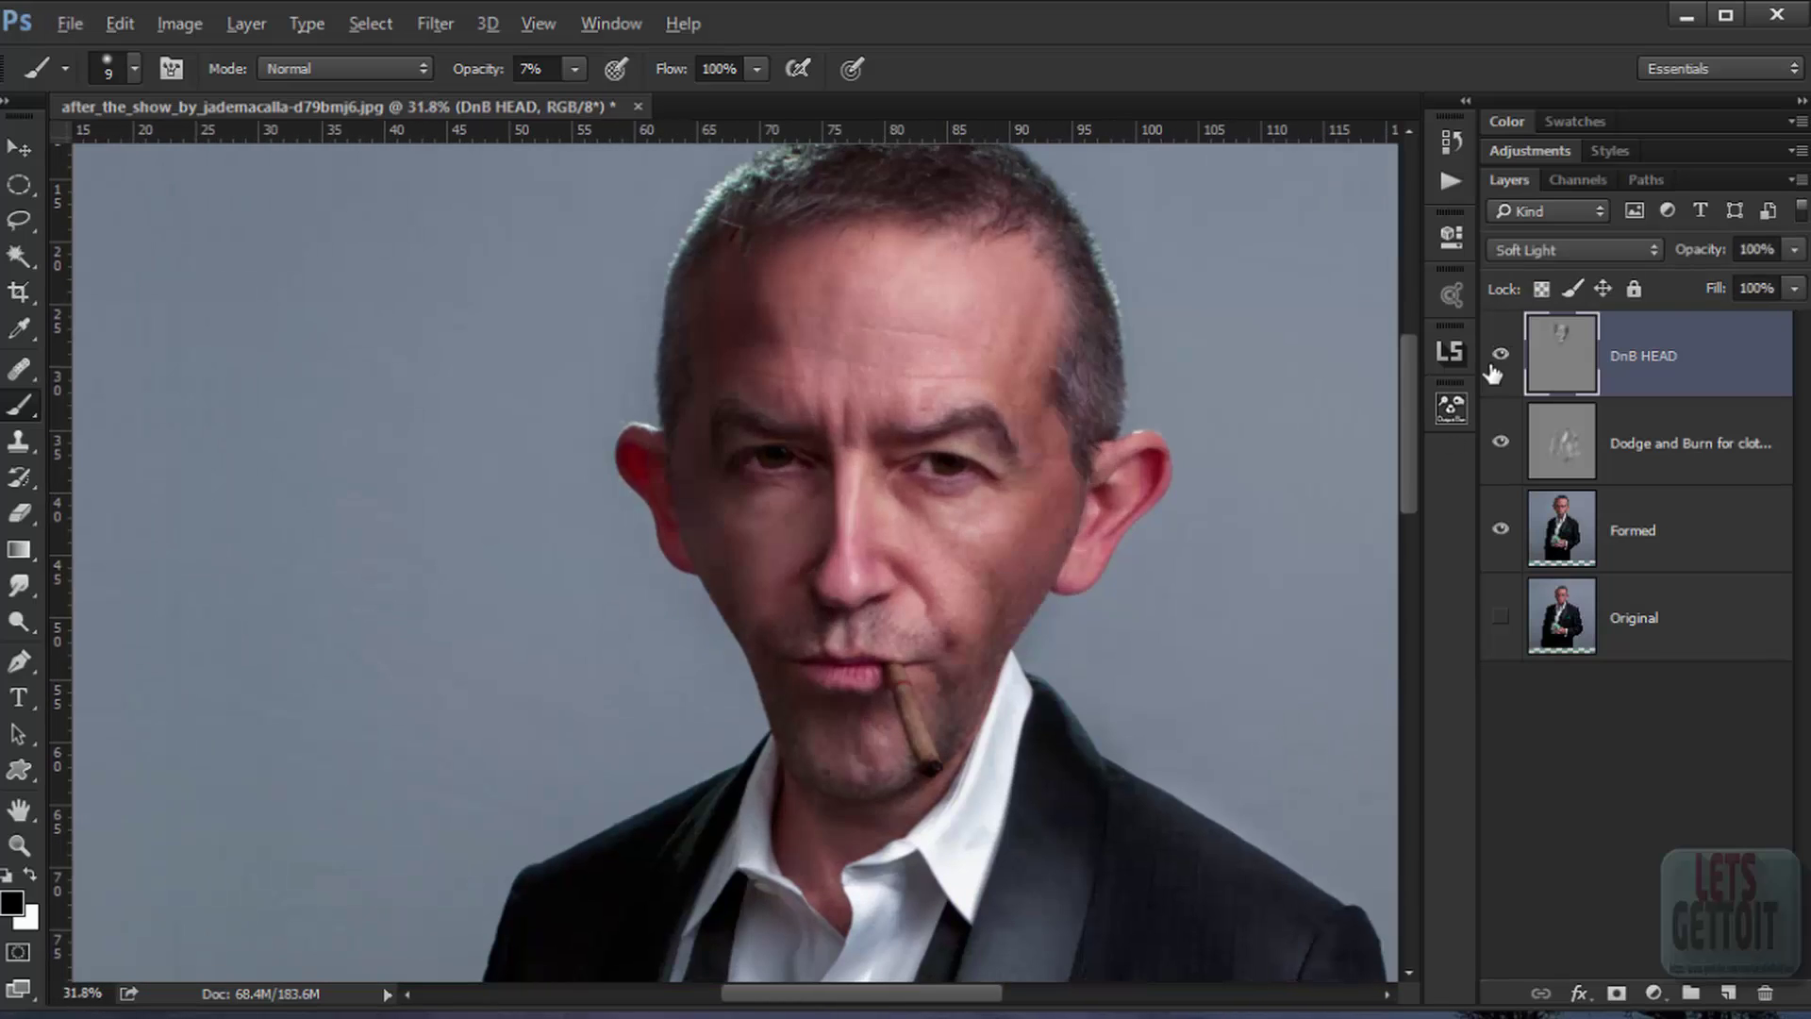
pyautogui.click(1492, 370)
pyautogui.click(1492, 370)
# Step: Darken the fold running from the nose to the mouth corner on the lit cheek with a 27 px brush
pyautogui.scroll(8, 938, 476)
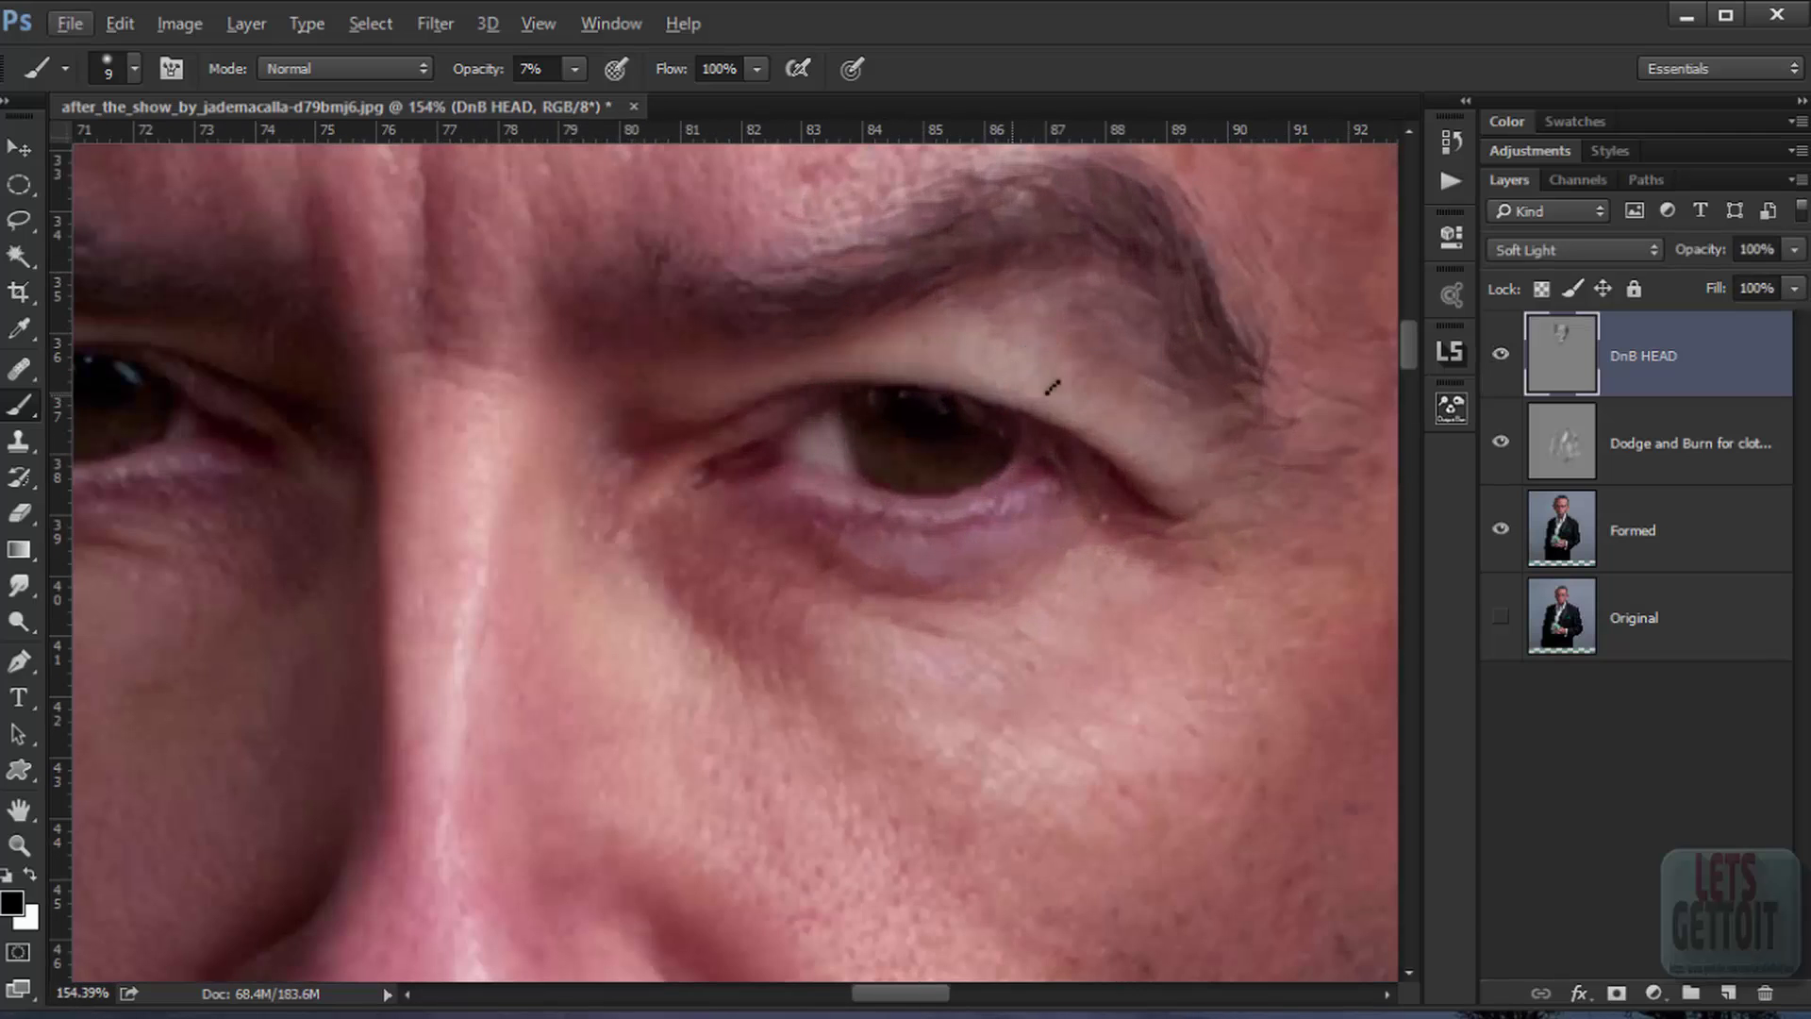
pyautogui.moveTo(793, 703); pyautogui.dragTo(801, 559)
pyautogui.scroll(4, 695, 660)
pyautogui.rightClick(800, 558)
pyautogui.write('27')
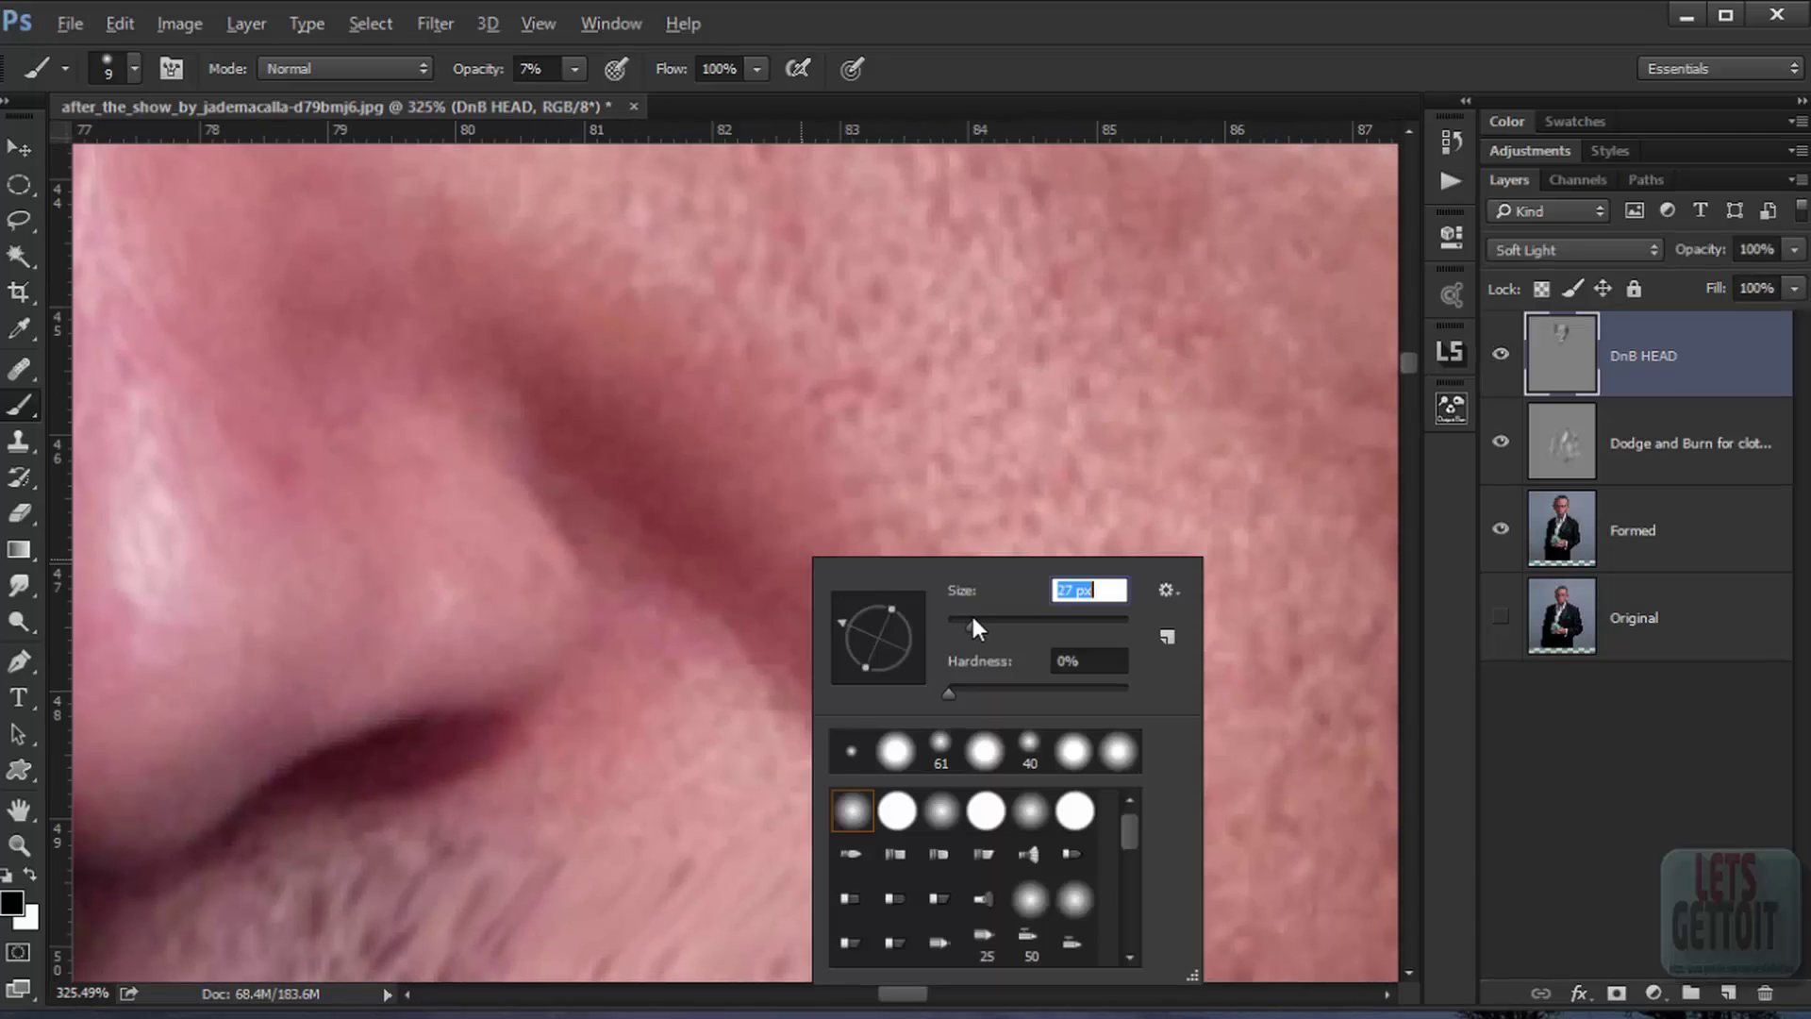
pyautogui.press('Return')
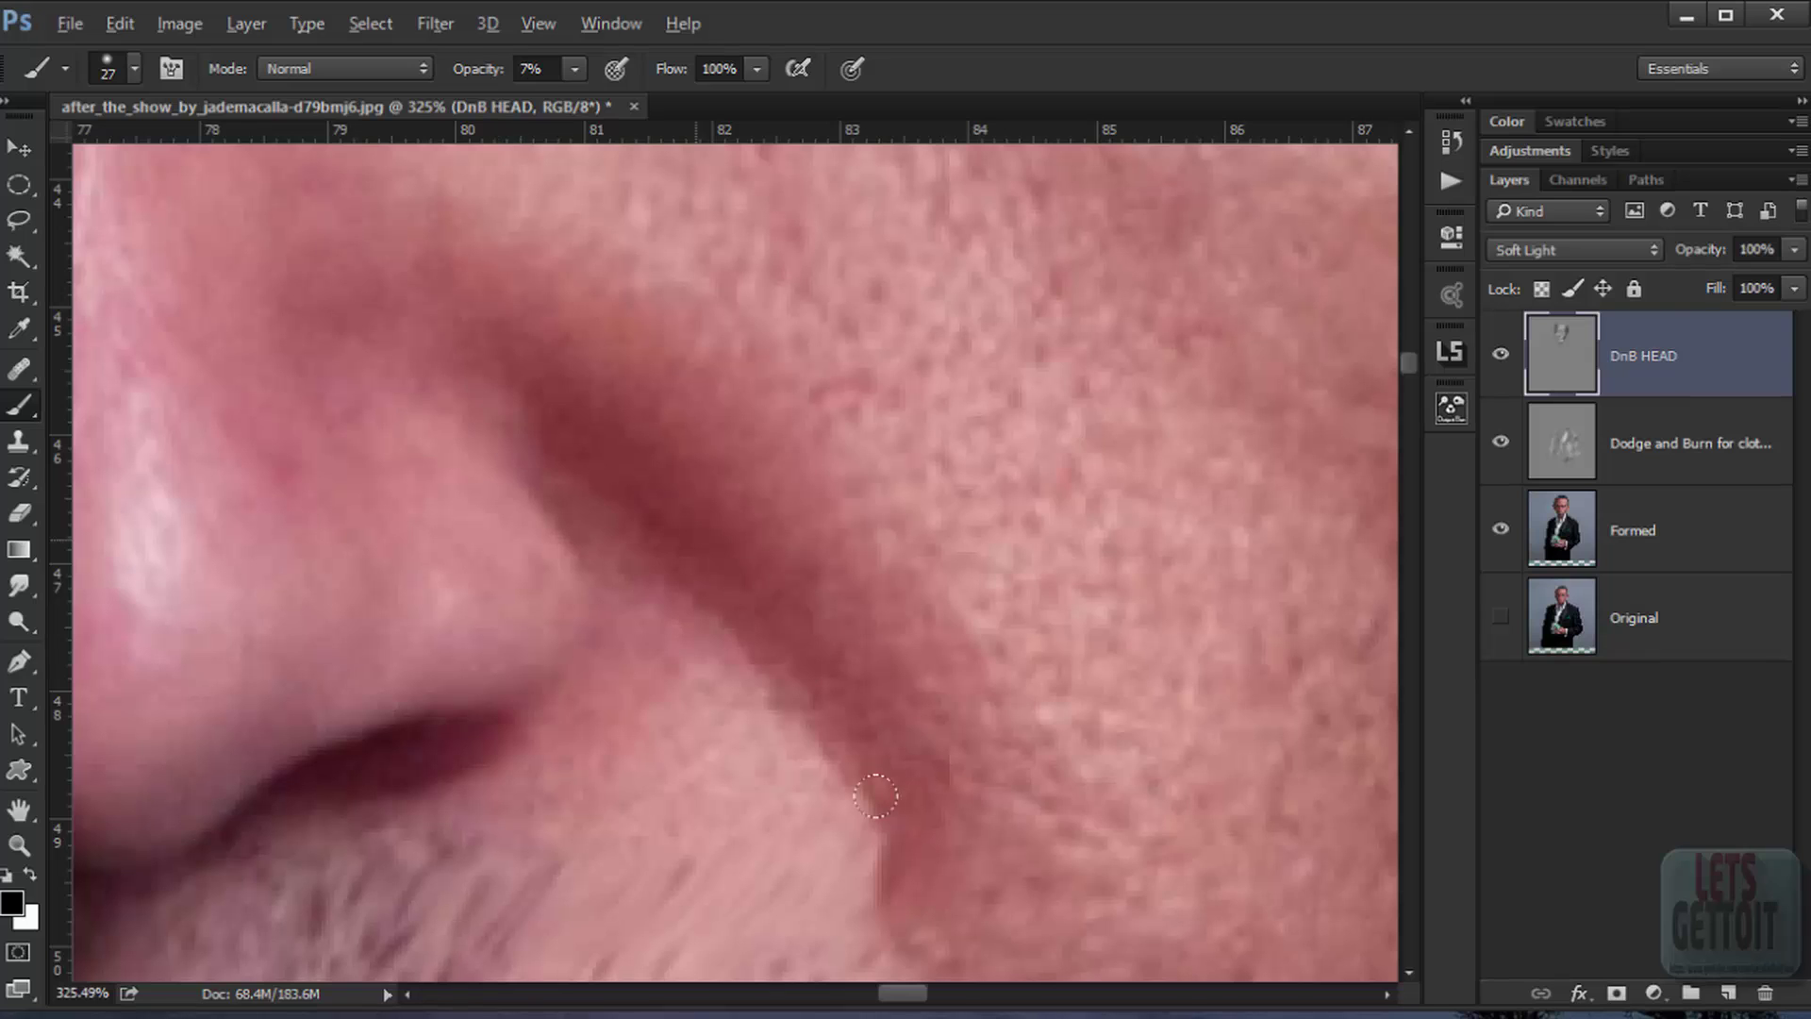
pyautogui.moveTo(863, 797); pyautogui.dragTo(861, 554)
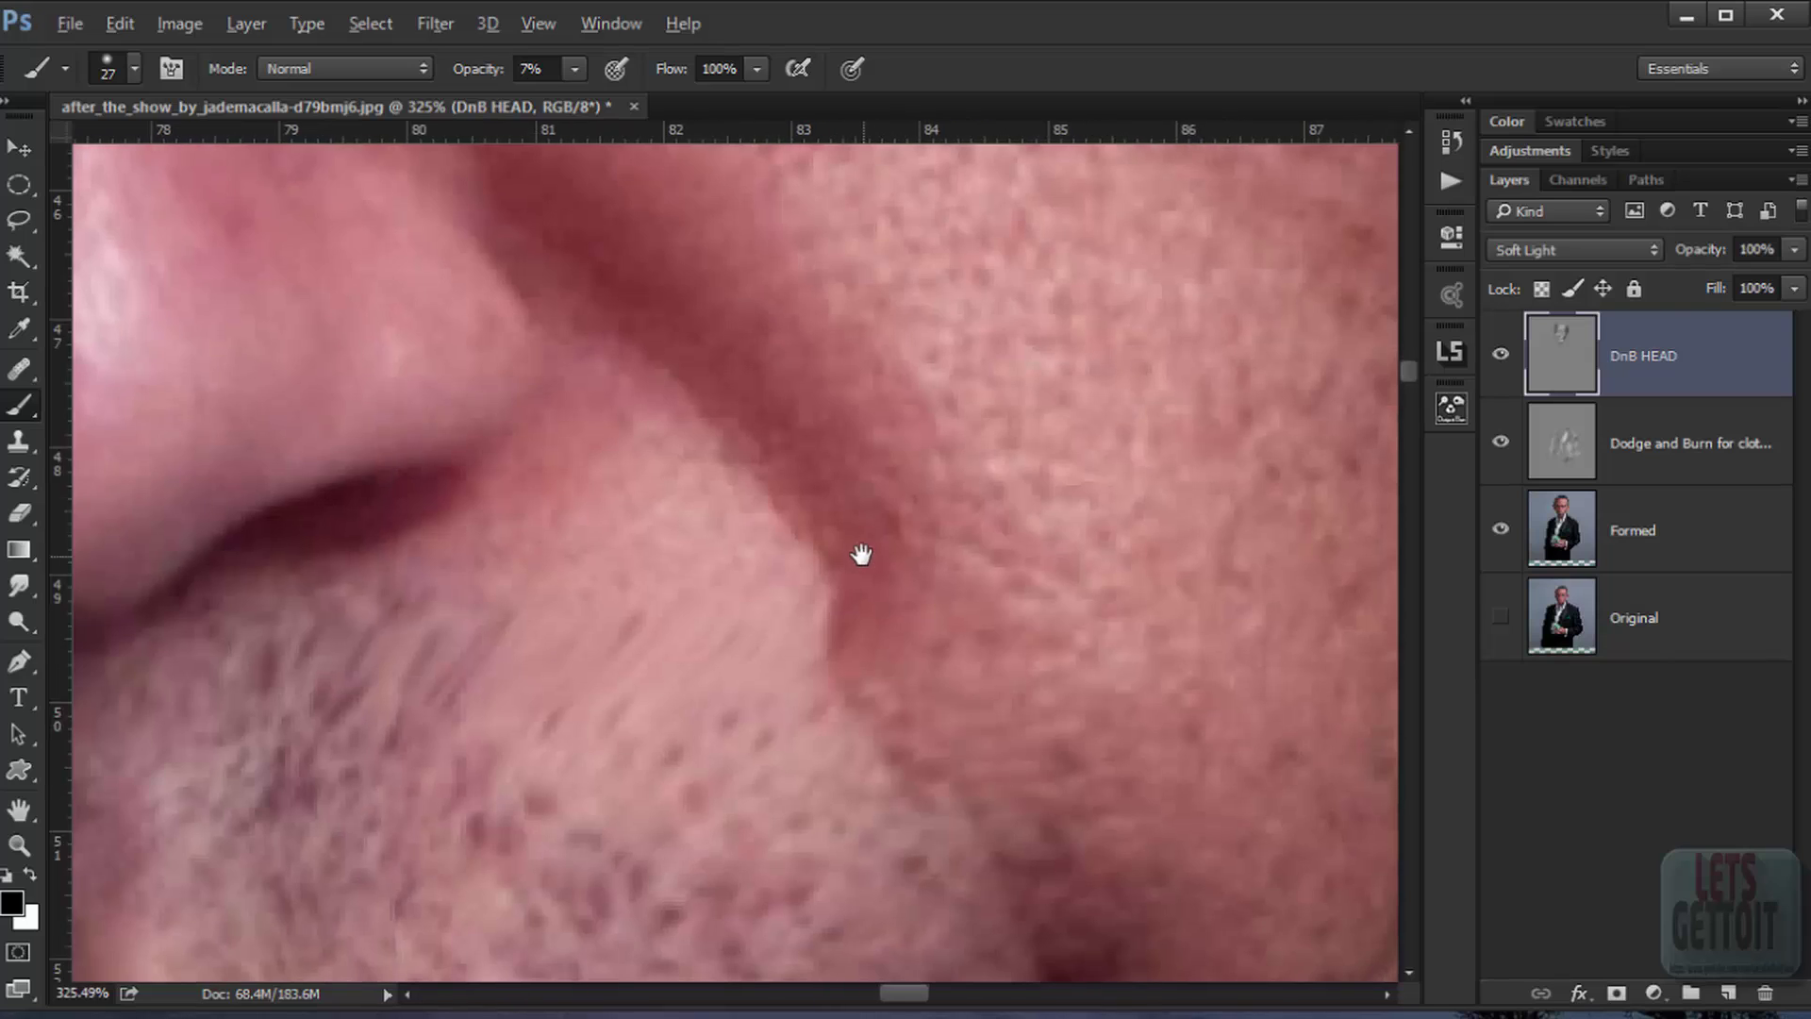
pyautogui.moveTo(980, 728); pyautogui.dragTo(943, 545)
pyautogui.moveTo(1010, 813); pyautogui.dragTo(1107, 591)
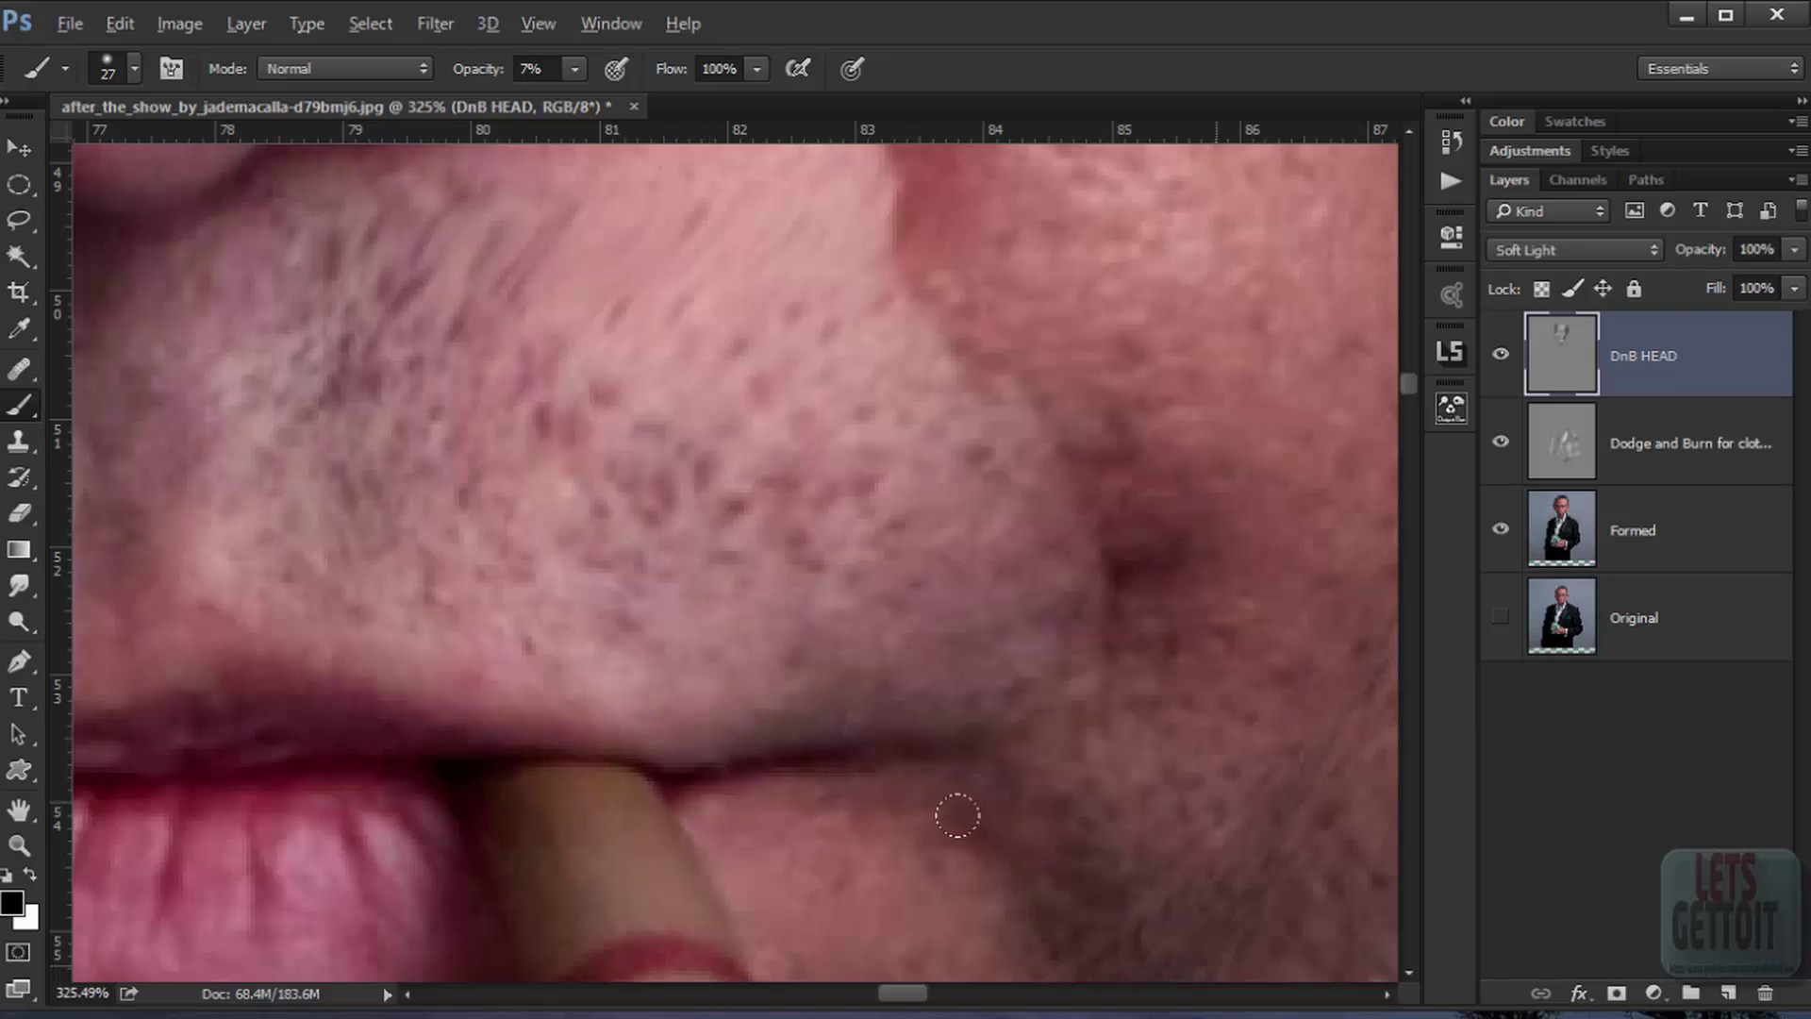
# Step: Darken the shadows beside the upper lip groove and under the nose with the 27 px brush
pyautogui.hscroll(-7, 958, 816)
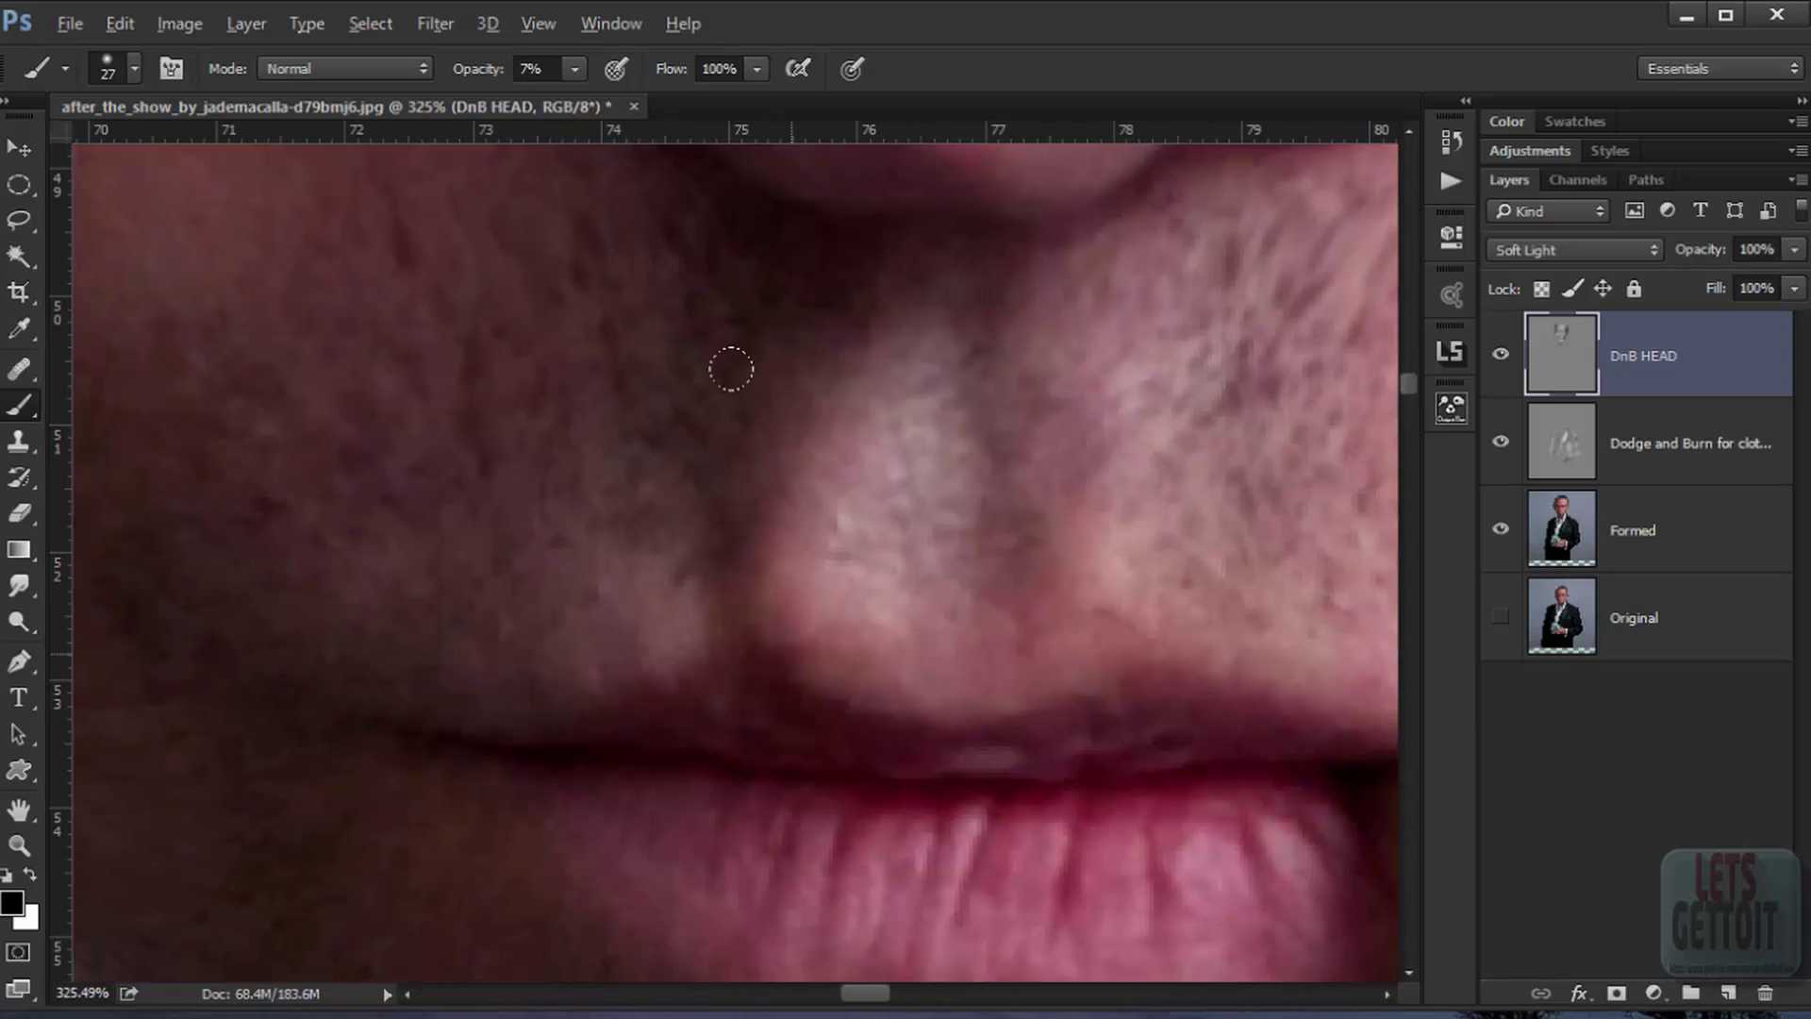
pyautogui.moveTo(981, 396); pyautogui.dragTo(966, 536)
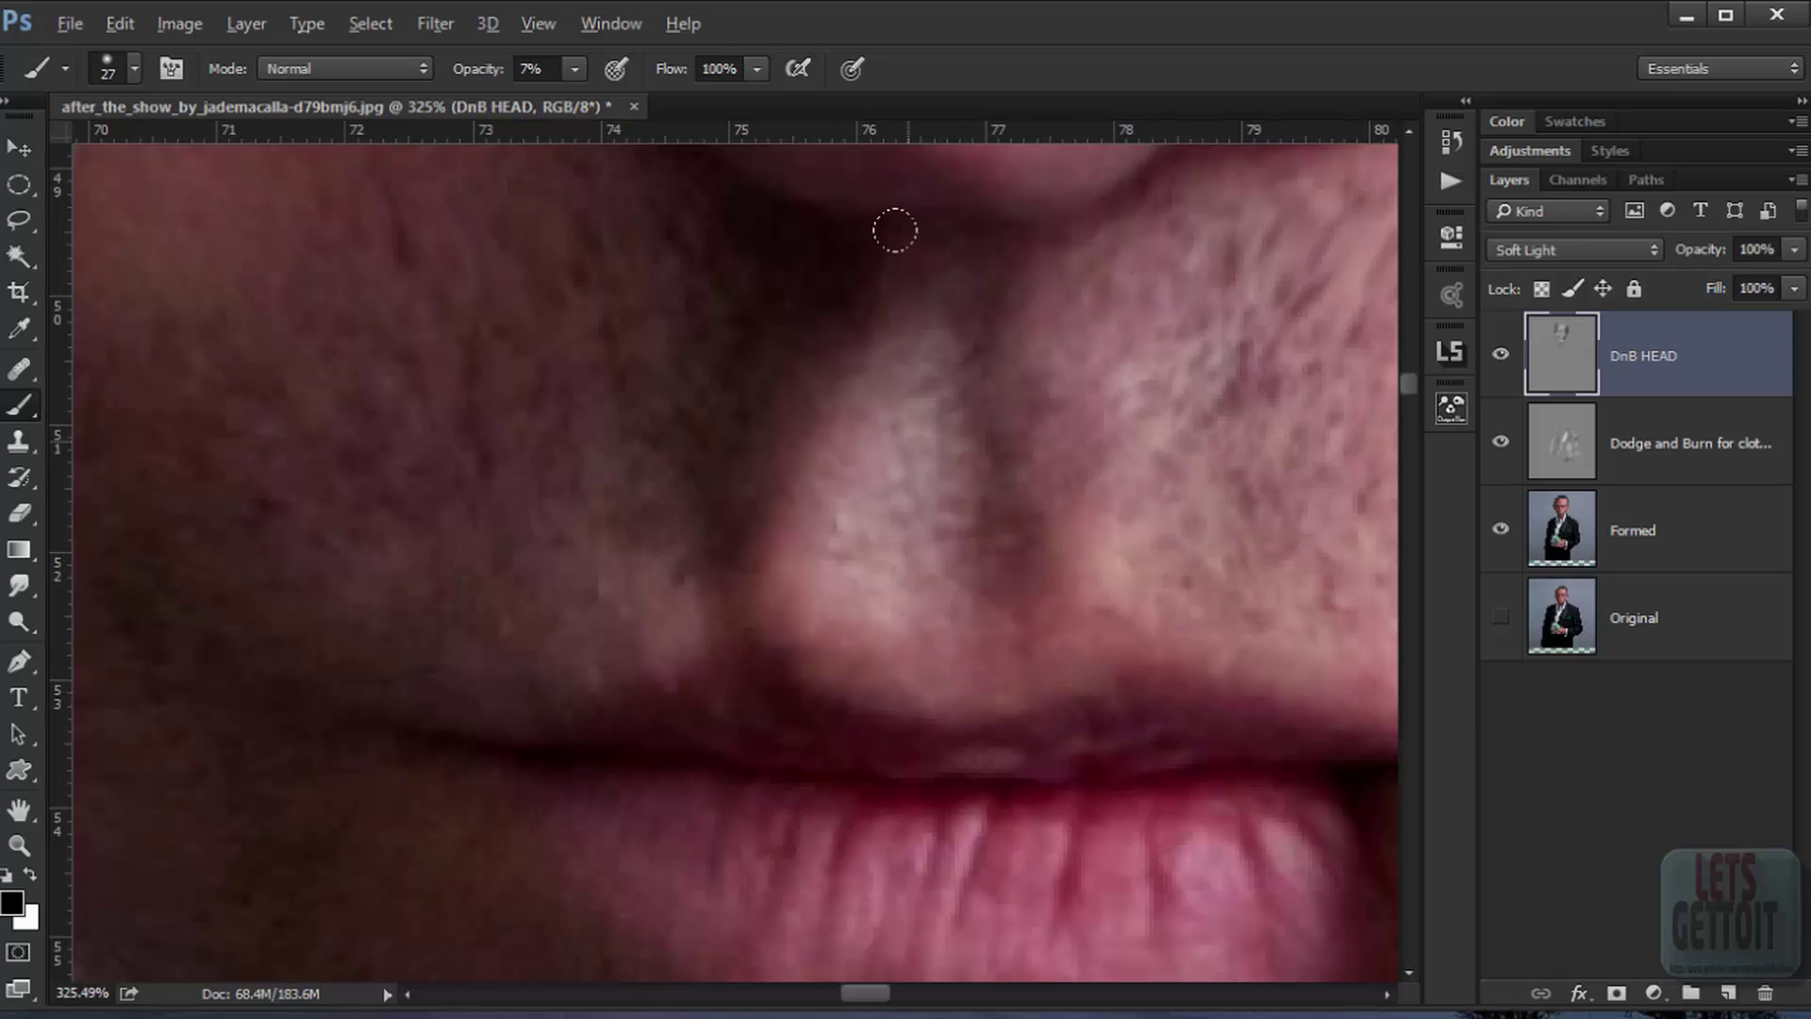
pyautogui.scroll(-8, 998, 525)
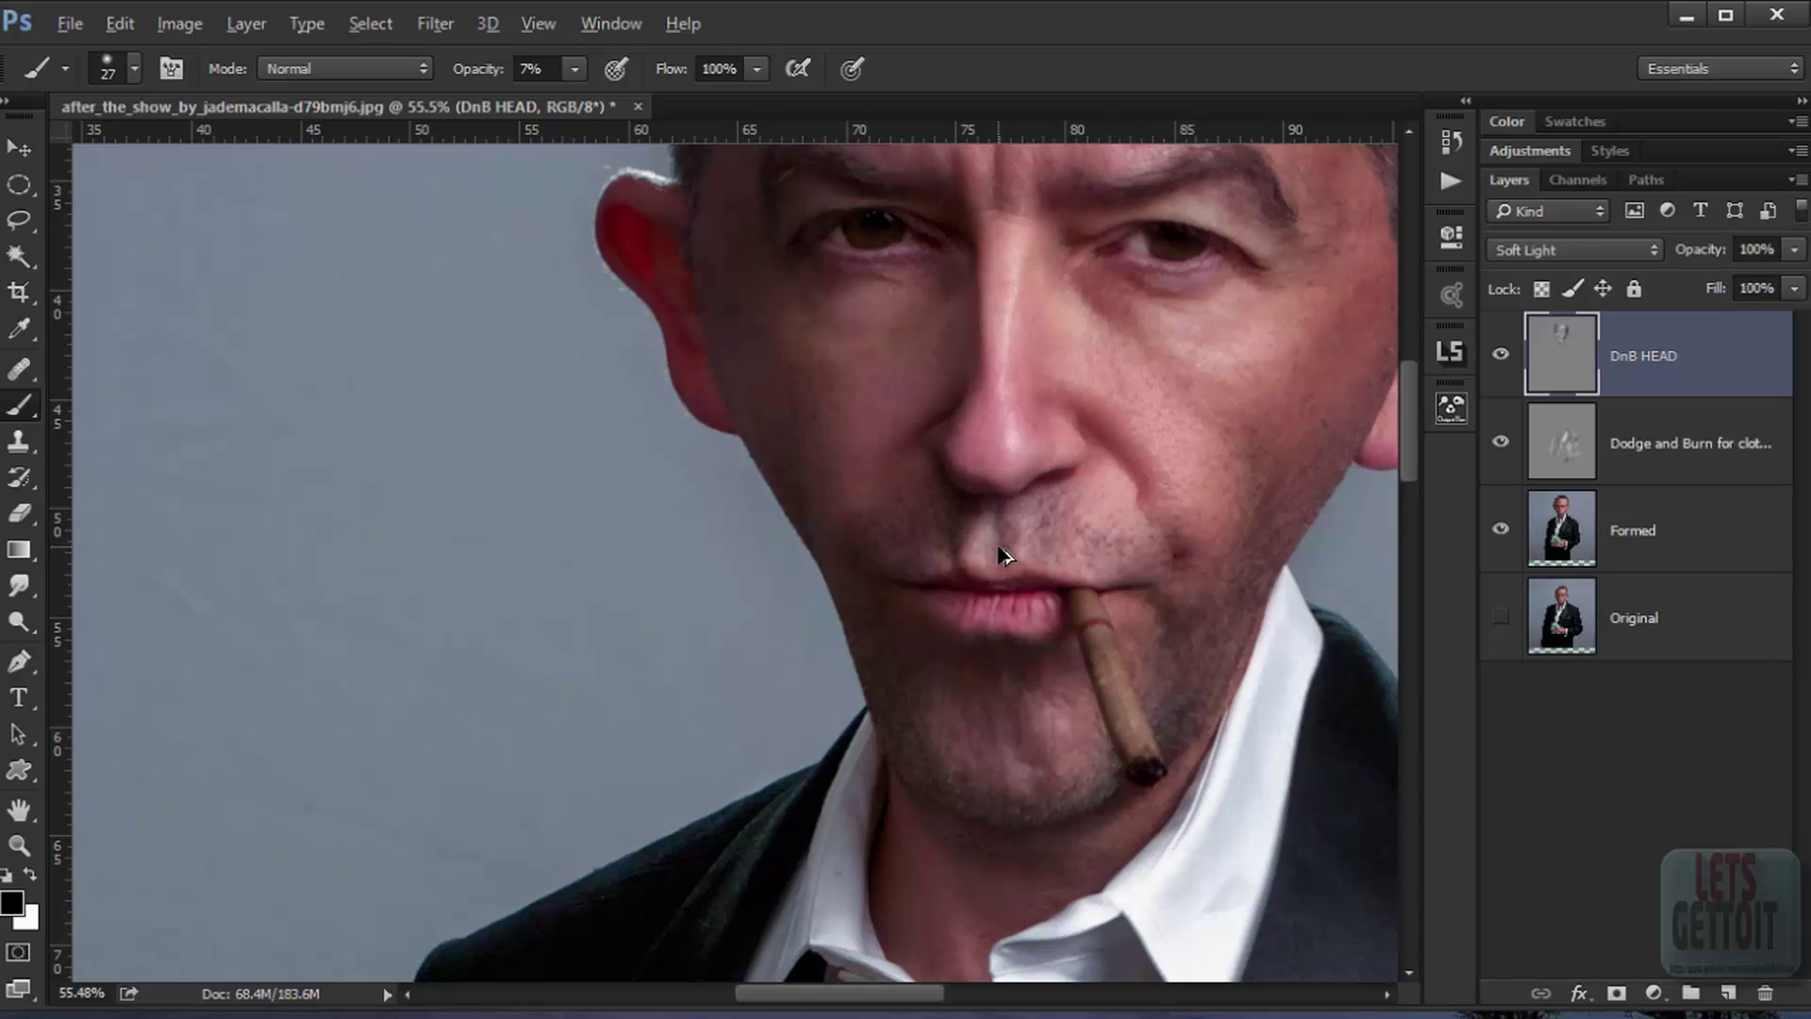
# Step: Lower the brush opacity to 5% and darken the underside of the nose with a 51 px brush
pyautogui.scroll(5, 1001, 554)
pyautogui.moveTo(530, 74); pyautogui.dragTo(507, 74)
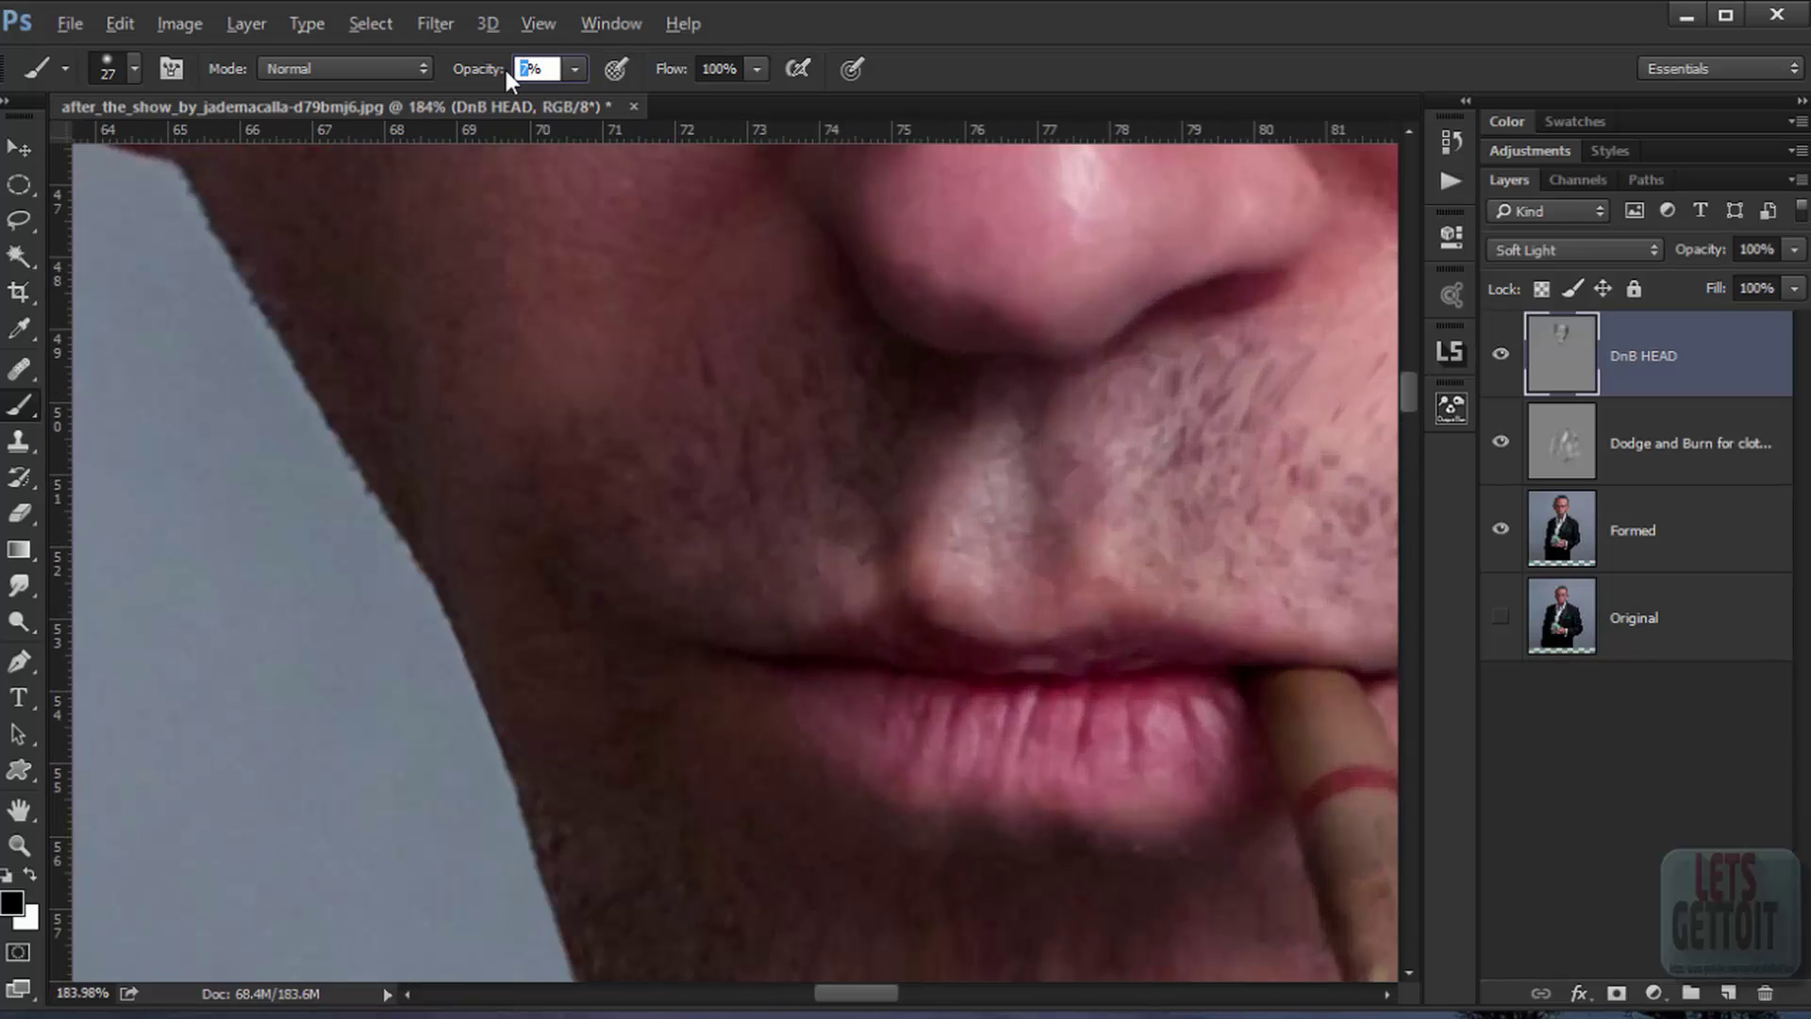
pyautogui.write('5')
pyautogui.press('Return')
pyautogui.rightClick(1090, 461)
pyautogui.click(1272, 526)
pyautogui.press('Return')
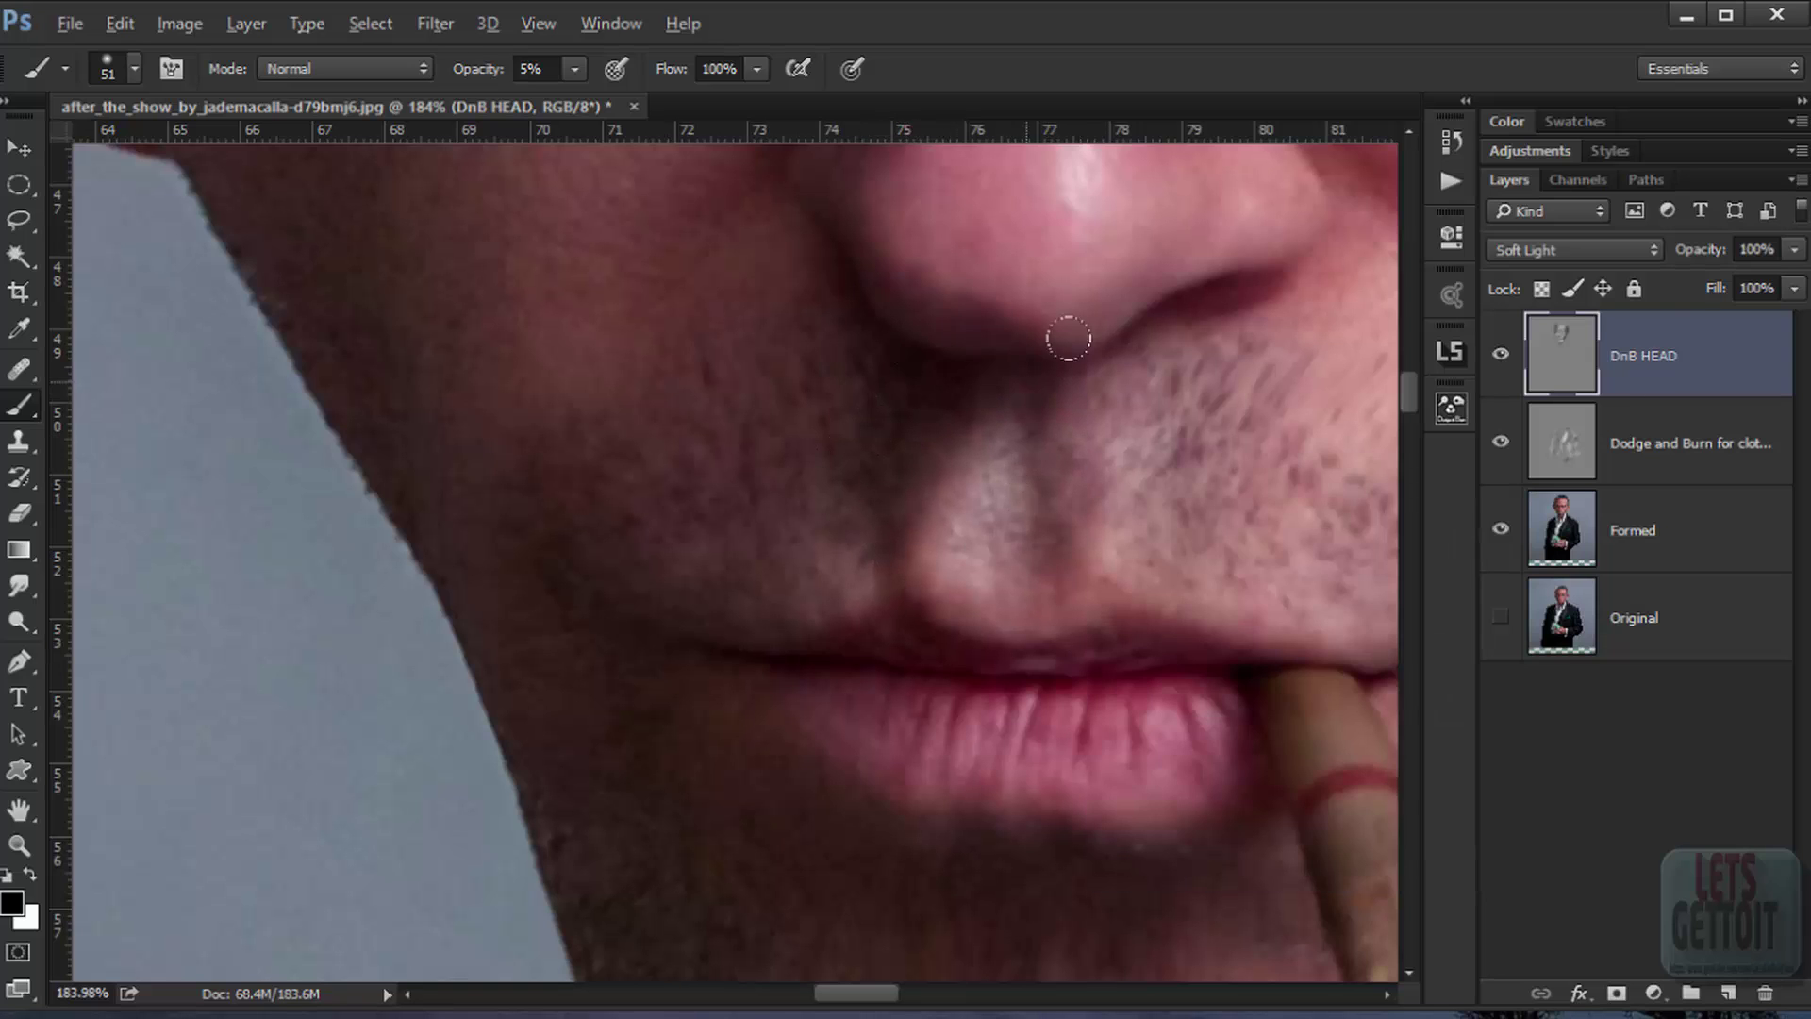
# Step: Fit the whole portrait in view and toggle the DnB HEAD layer to compare the overall dodge and burn effect
pyautogui.scroll(-10, 1104, 655)
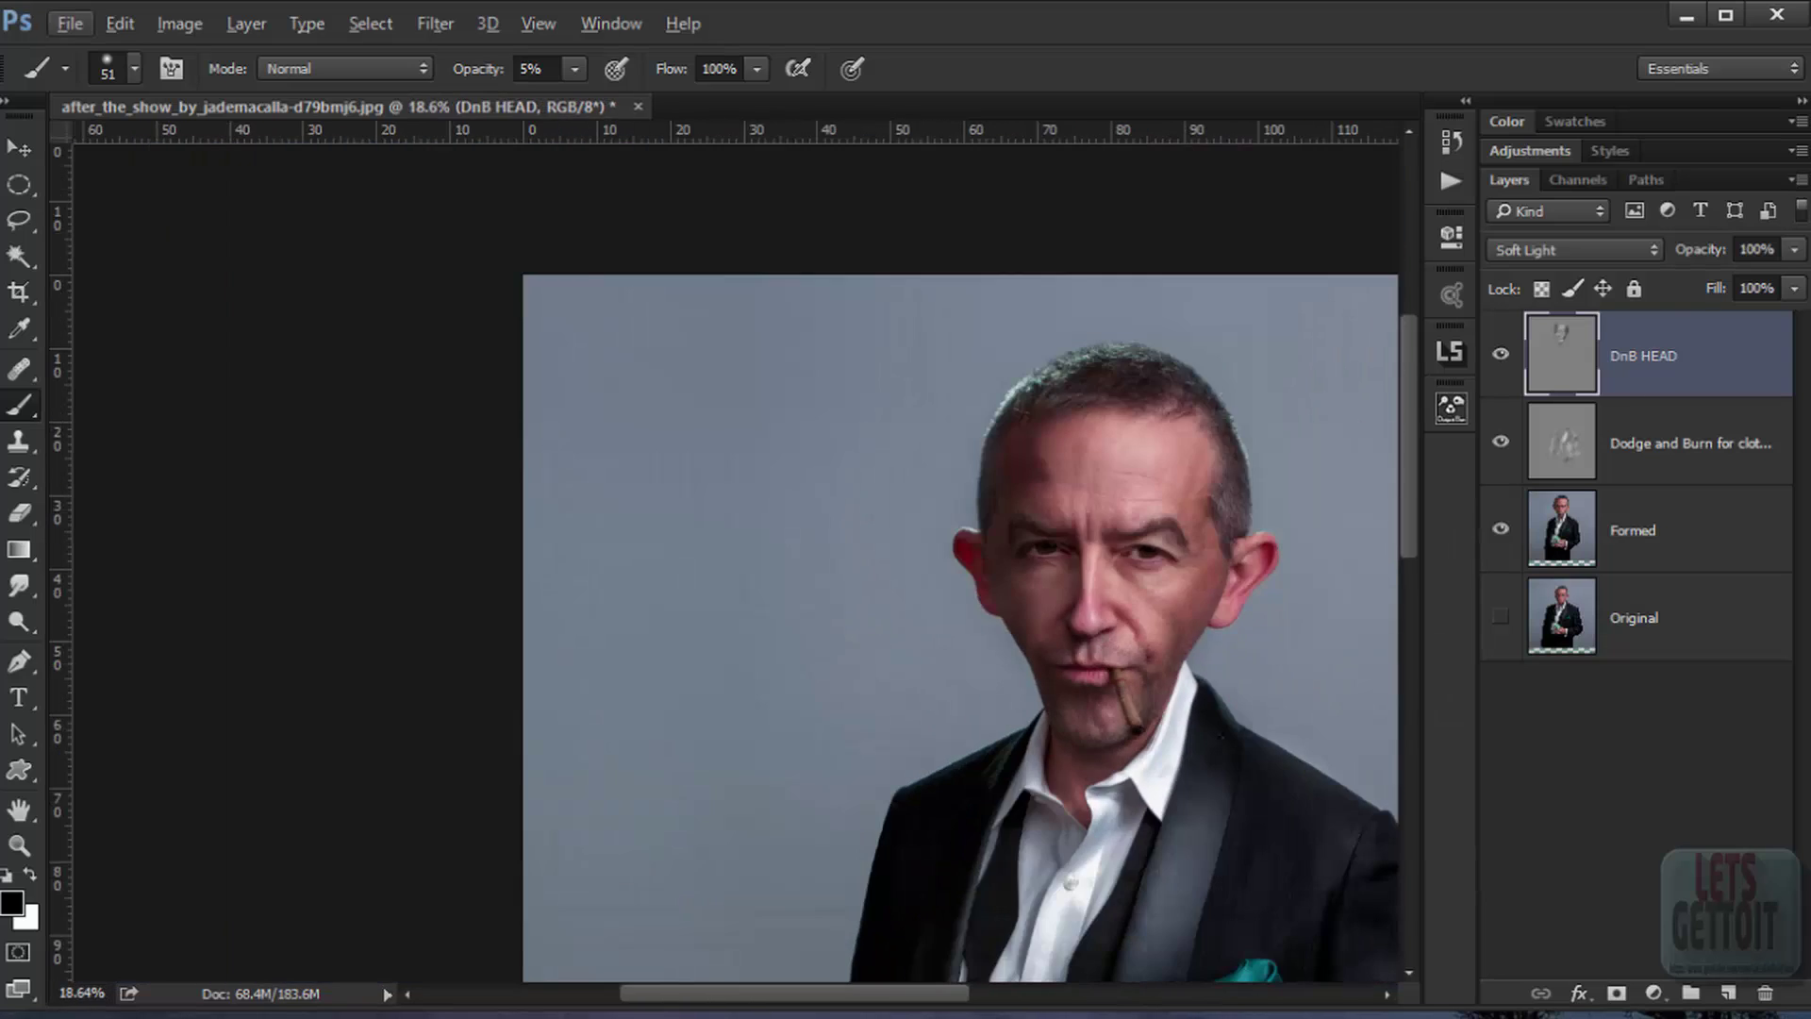
pyautogui.hotkey('ctrl', '0')
pyautogui.click(1501, 366)
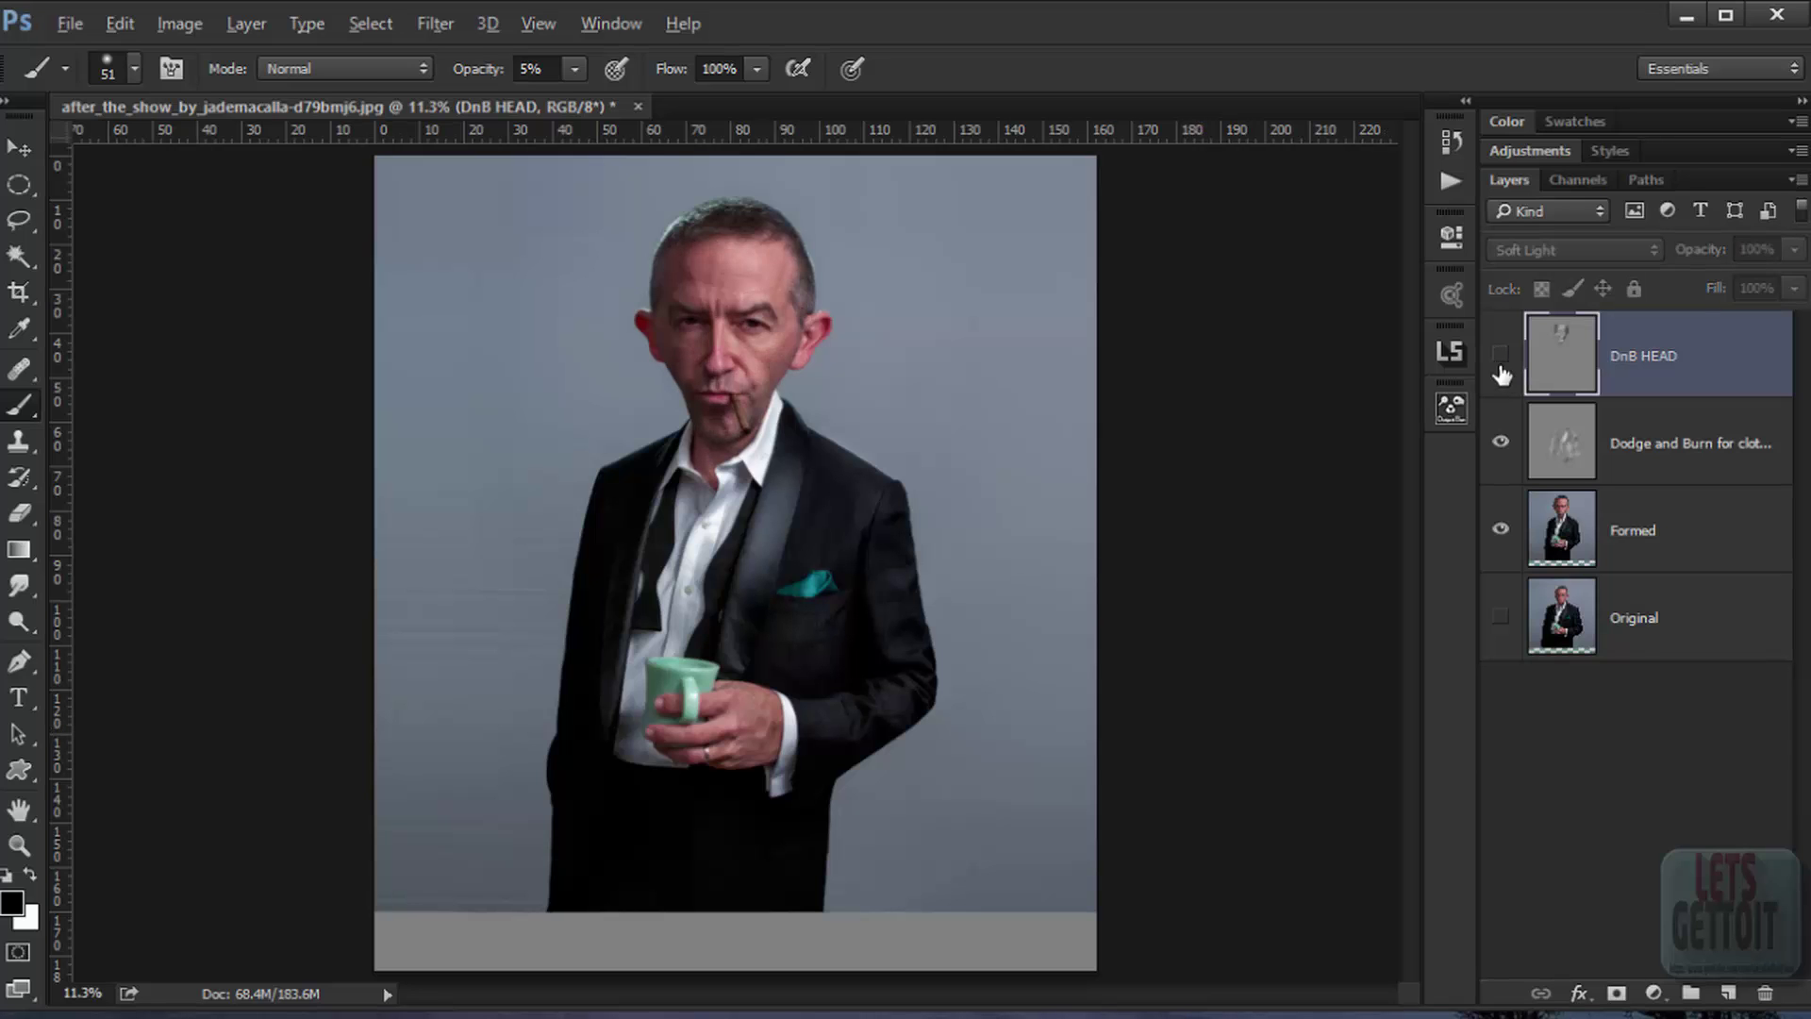
pyautogui.click(1501, 366)
pyautogui.click(1501, 366)
pyautogui.click(1501, 366)
# Step: Darken the inner hollows, folds and lobe edge of the ear on the lit side with the 51 px brush
pyautogui.scroll(5, 754, 396)
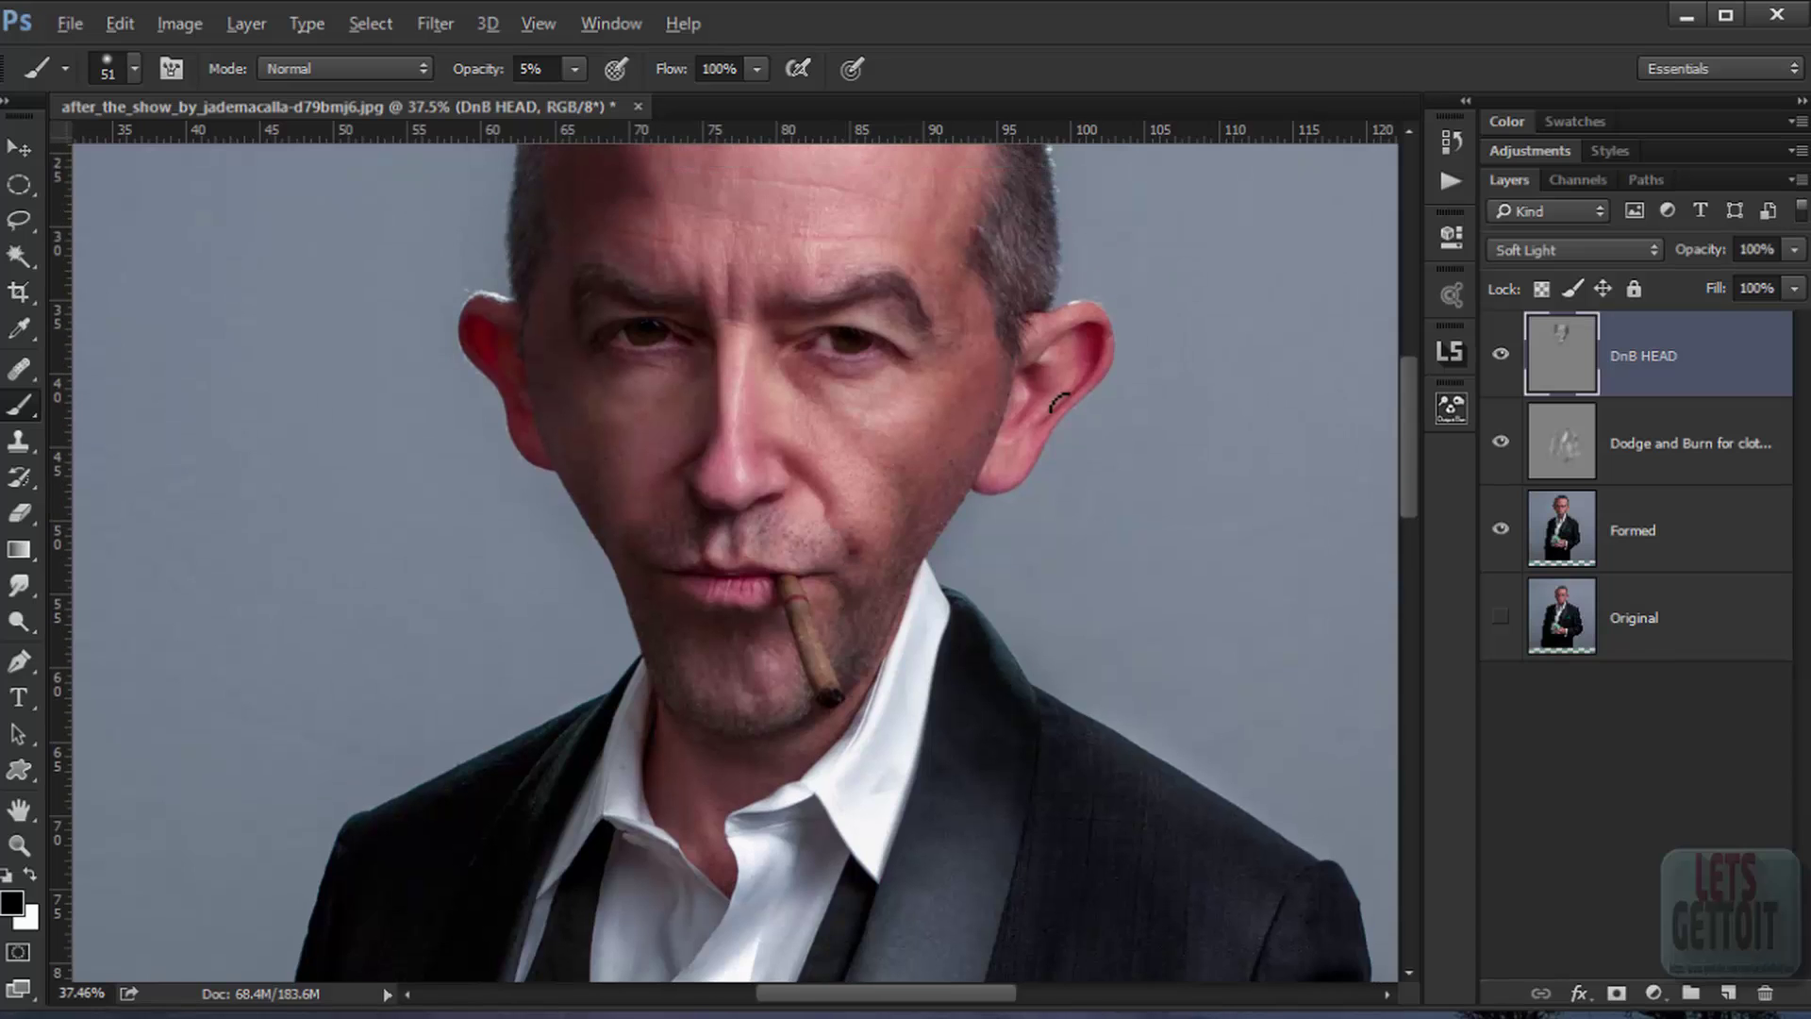
pyautogui.scroll(6, 1083, 364)
pyautogui.moveTo(997, 465); pyautogui.dragTo(889, 524)
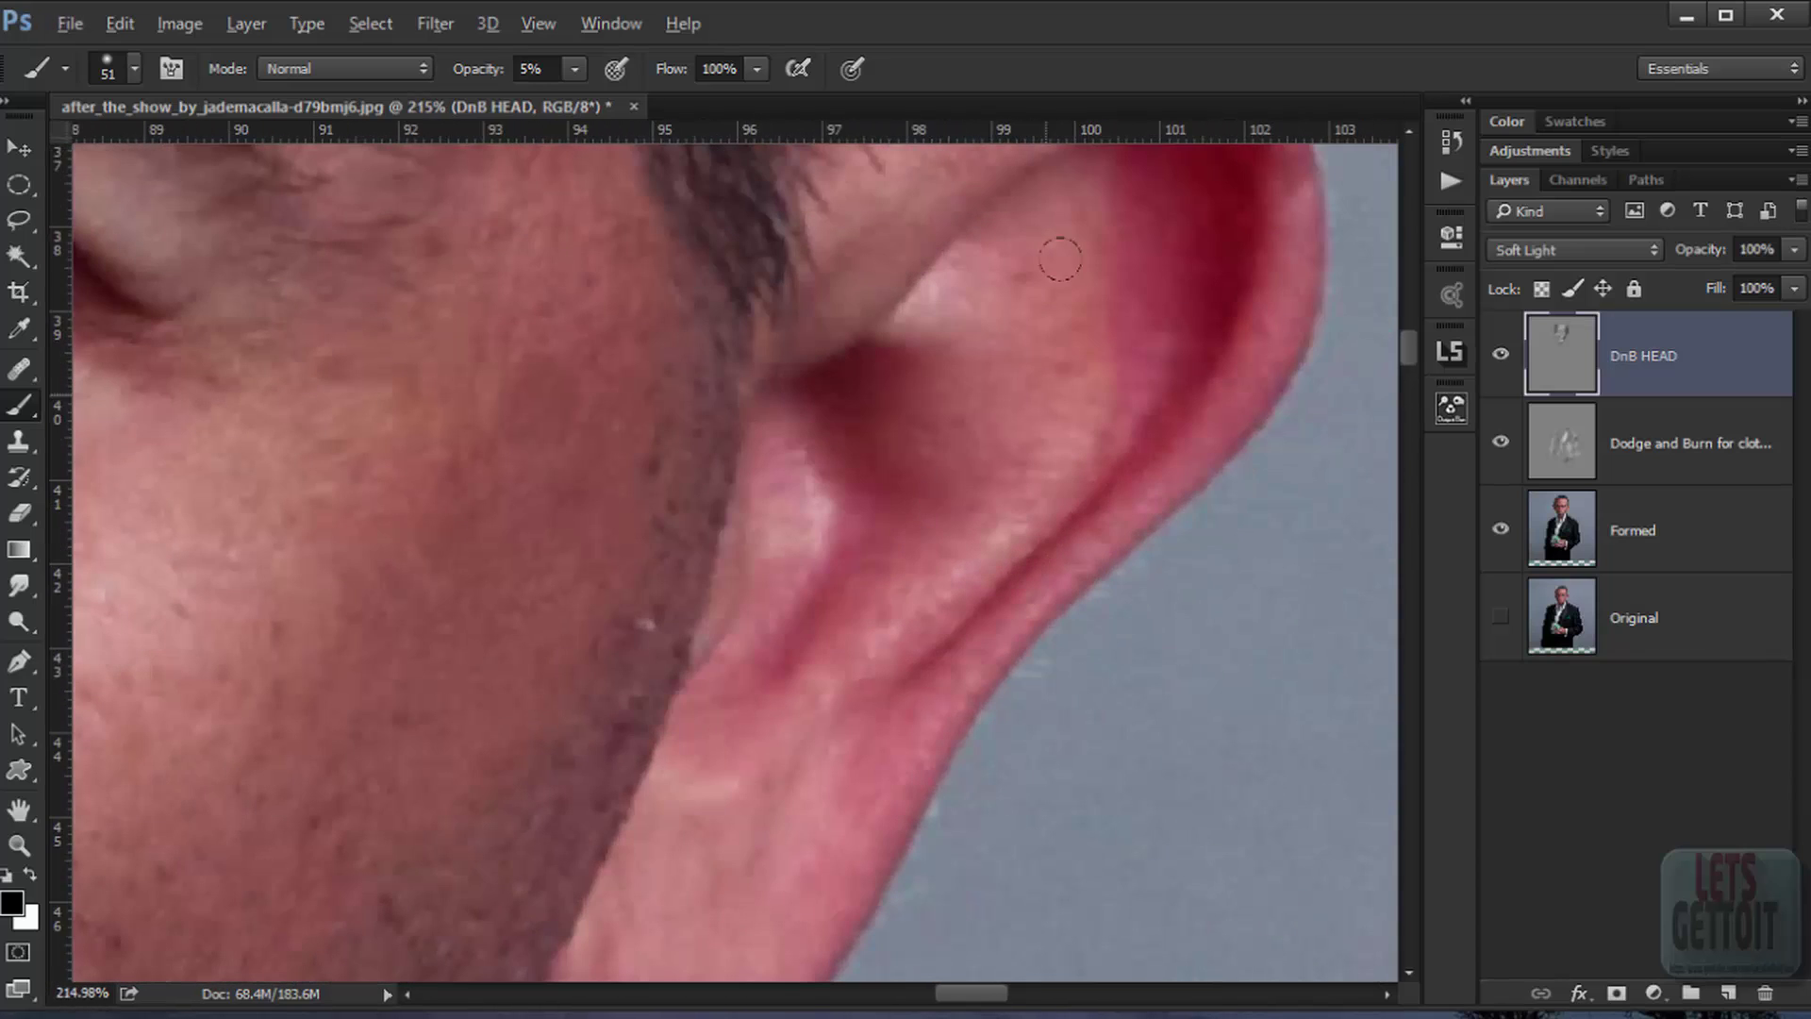
pyautogui.moveTo(1132, 247); pyautogui.dragTo(1161, 408)
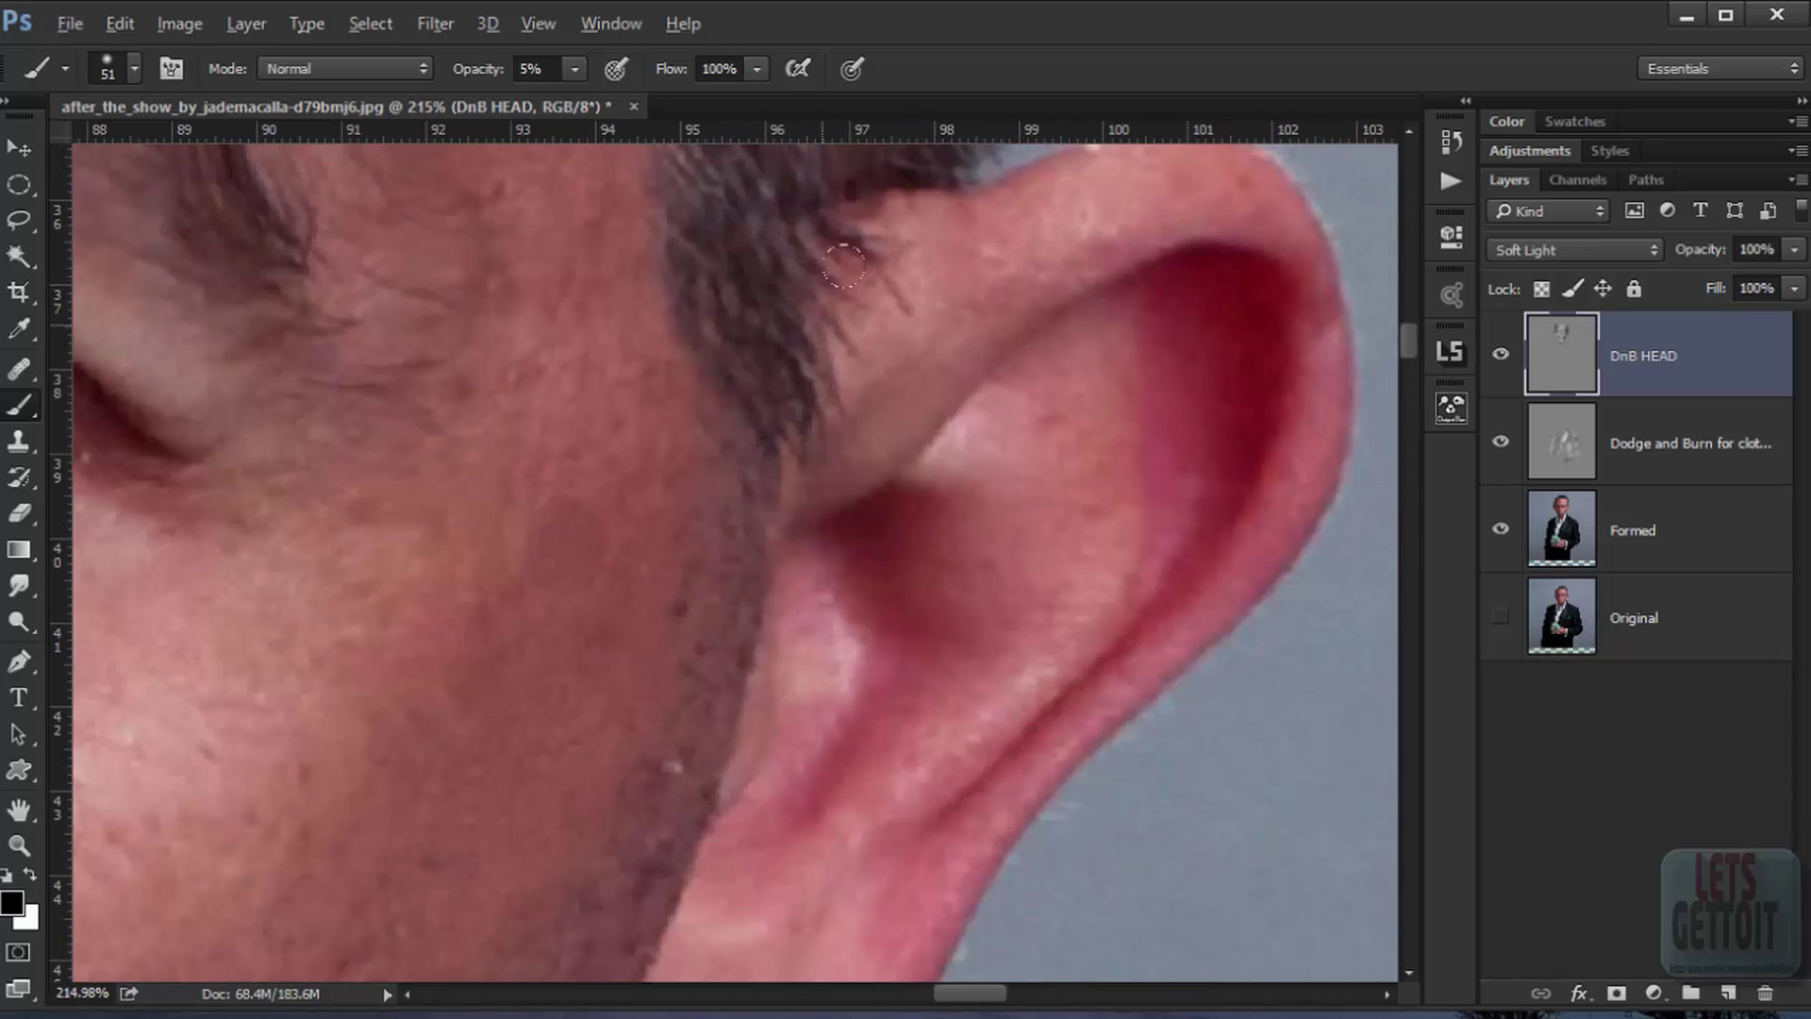
pyautogui.scroll(-4, 1207, 337)
pyautogui.hscroll(-1, 1208, 337)
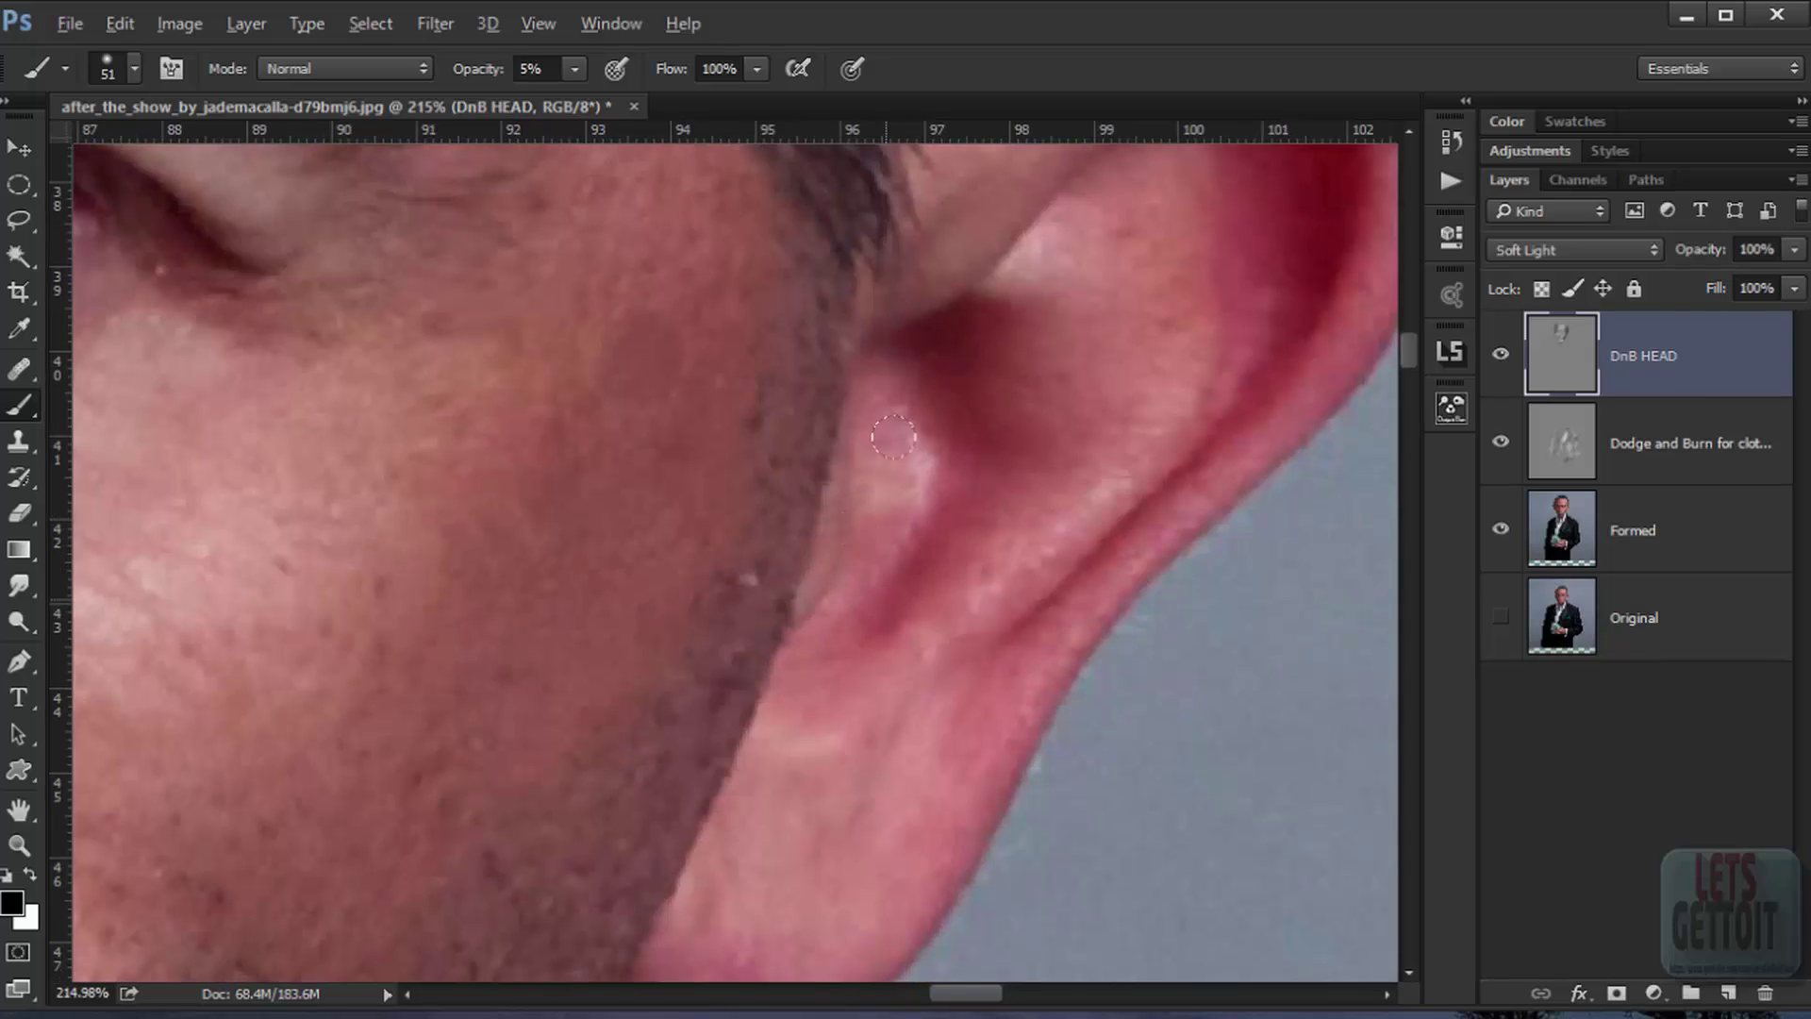
pyautogui.scroll(-8, 892, 437)
pyautogui.hscroll(-1, 892, 436)
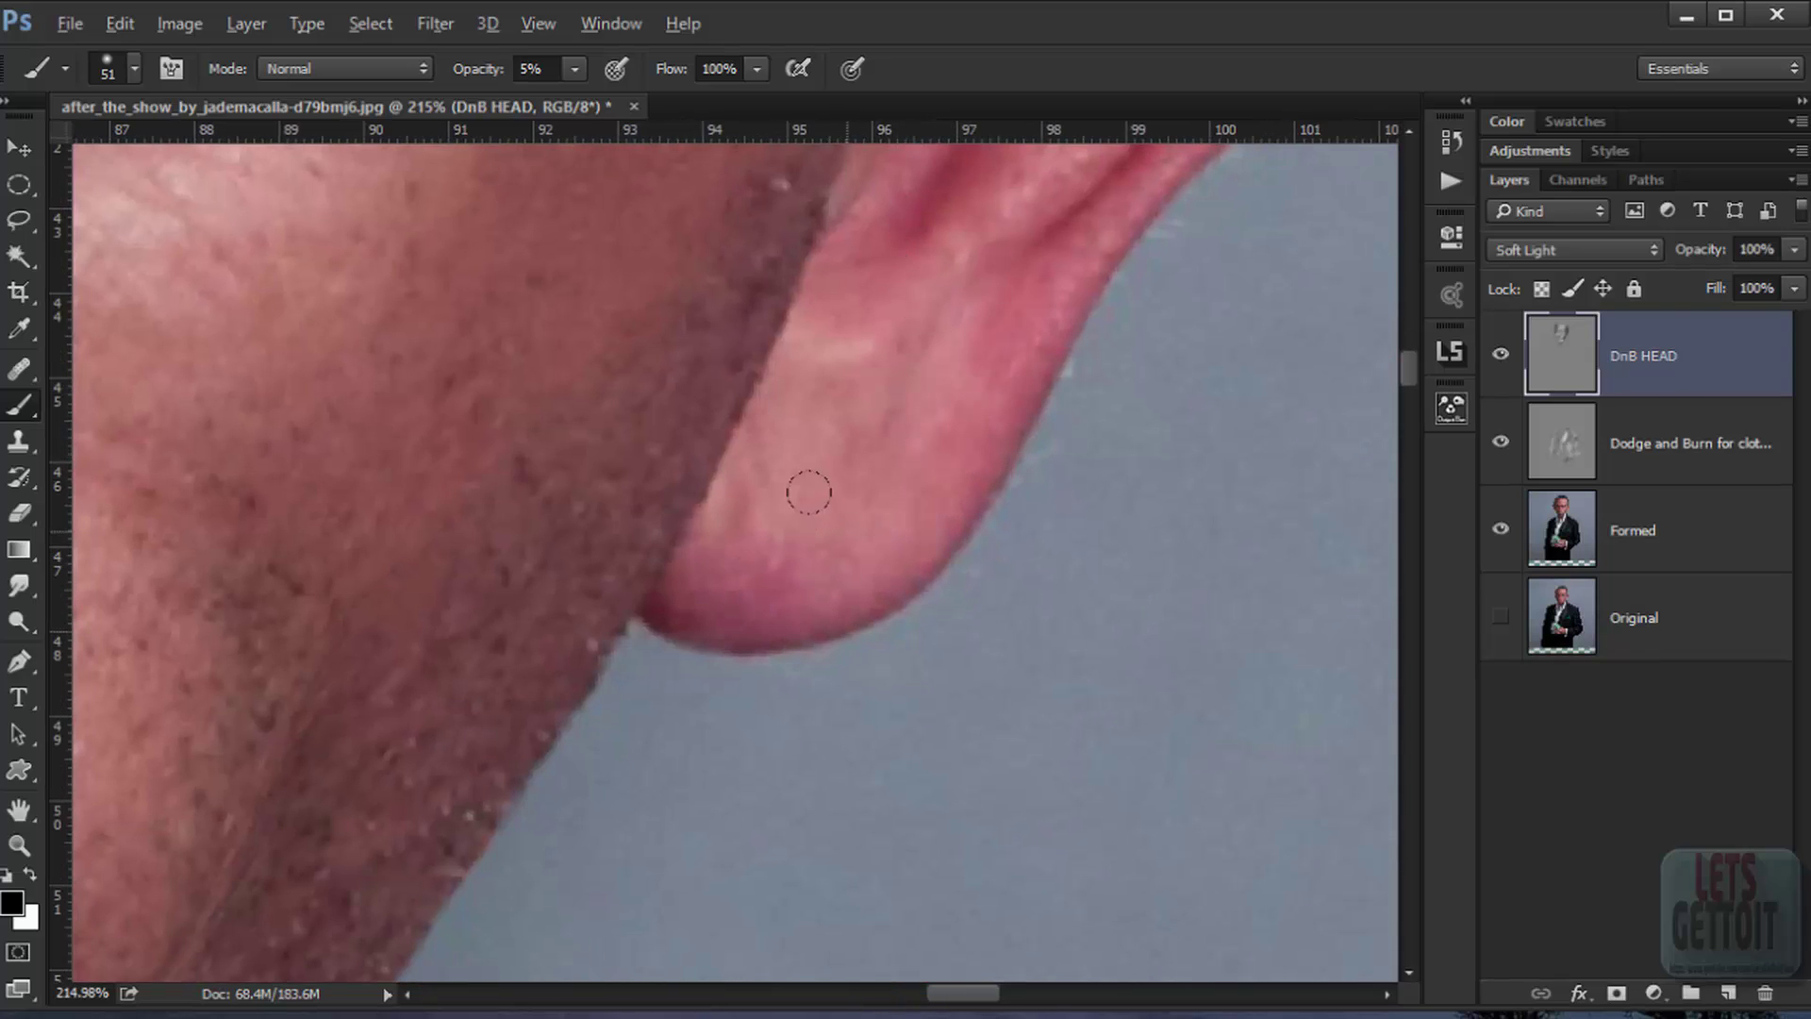
# Step: Switch to white and lighten the raised areas of the ear on the lit side with the 51 px brush
pyautogui.press('x')
pyautogui.scroll(12, 732, 608)
pyautogui.hscroll(3, 732, 609)
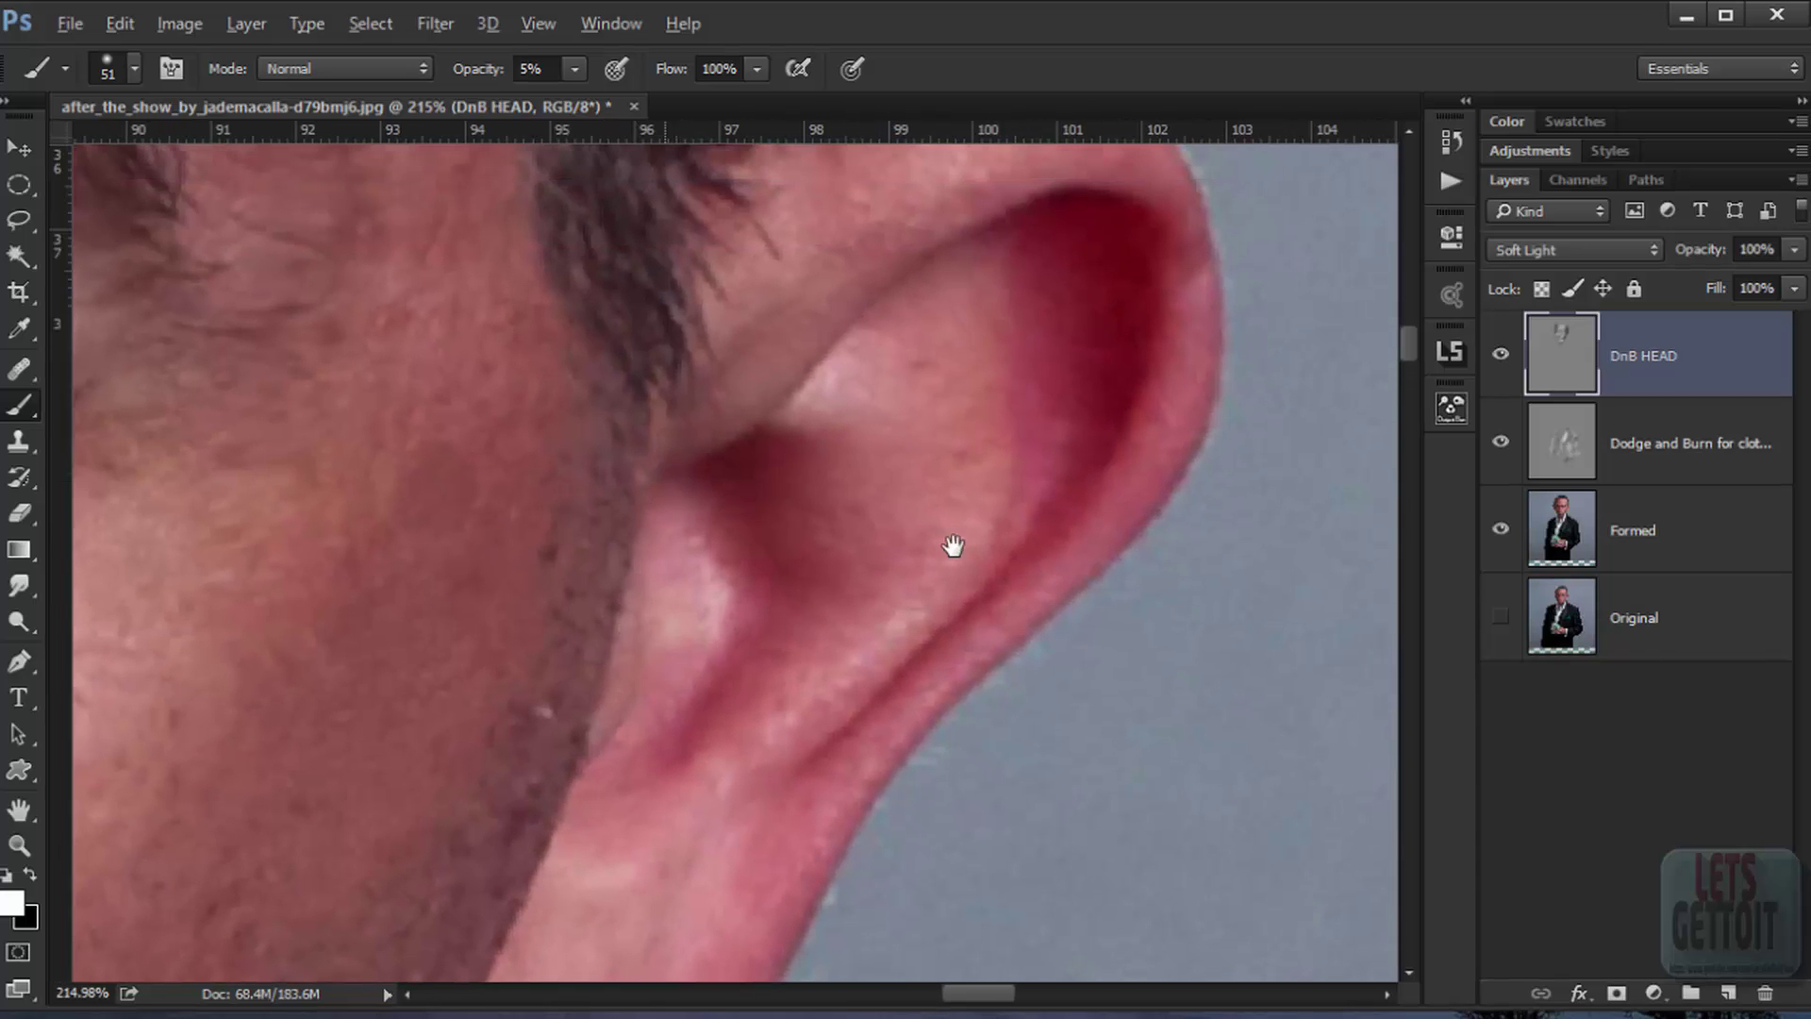
pyautogui.scroll(-8, 950, 537)
# Step: Switch back to black and darken the rim and lobe of the ear on the shaded side
pyautogui.scroll(7, 660, 491)
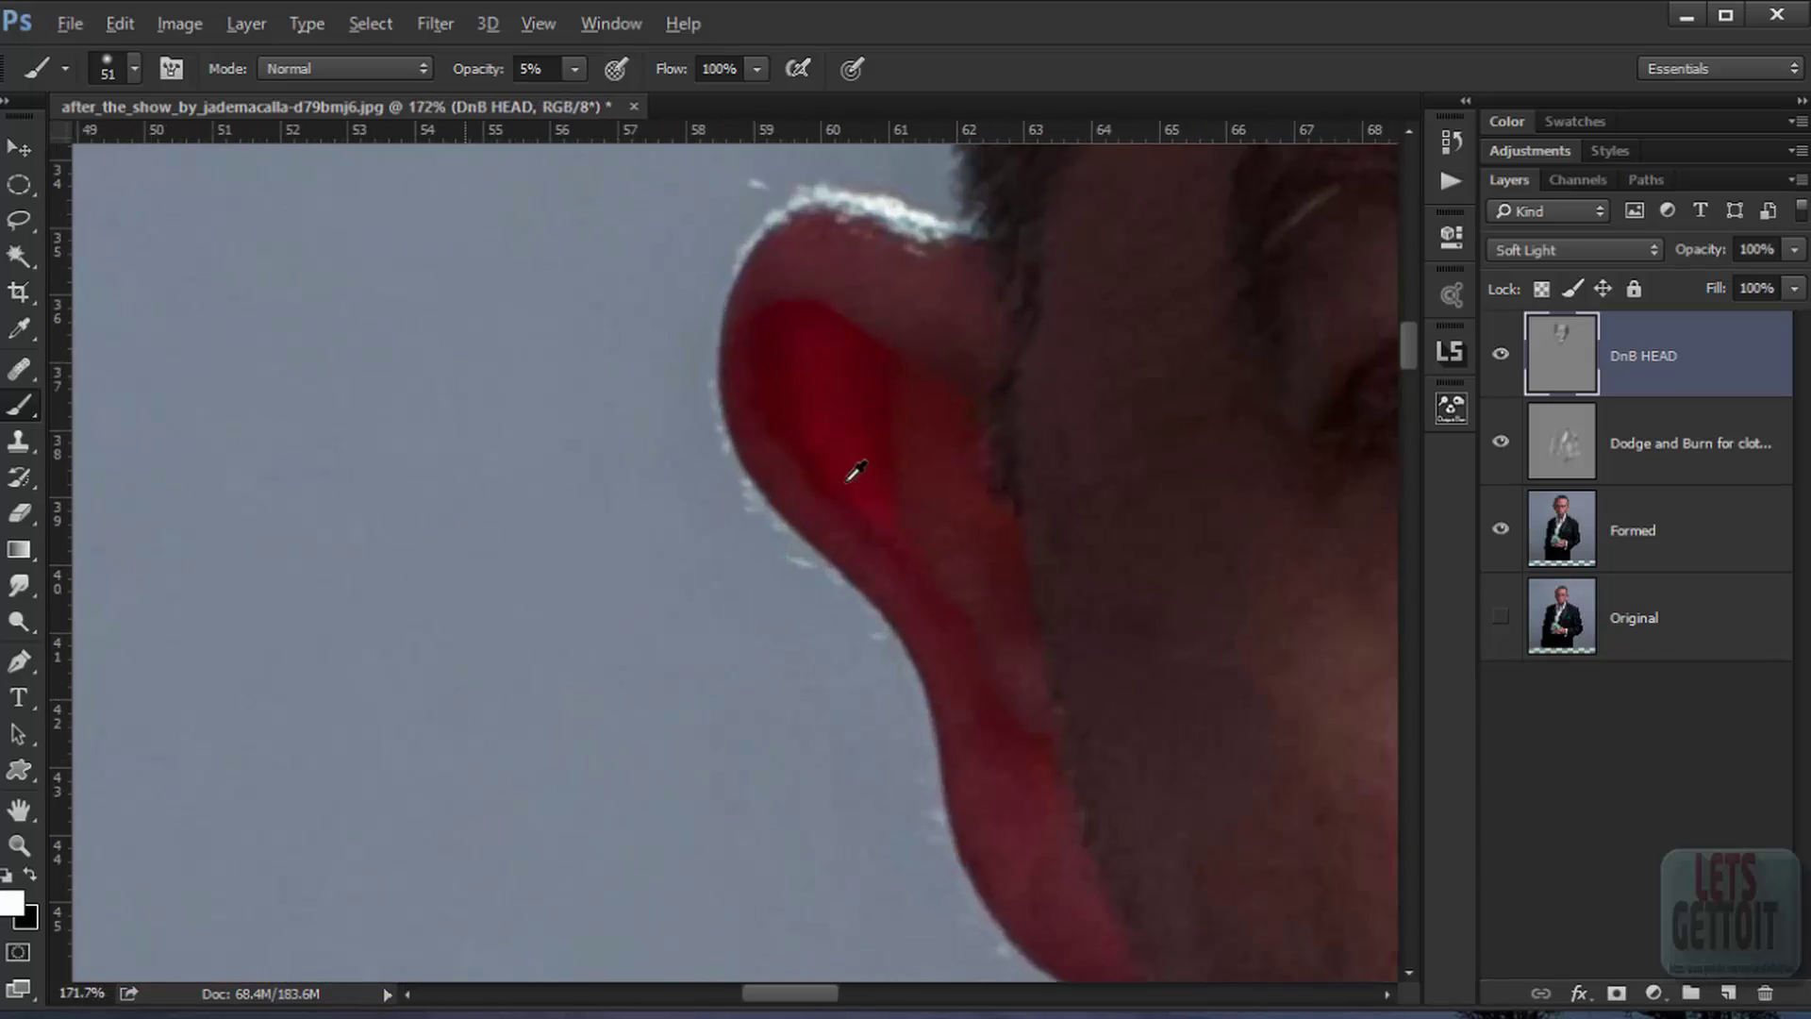
pyautogui.press('x')
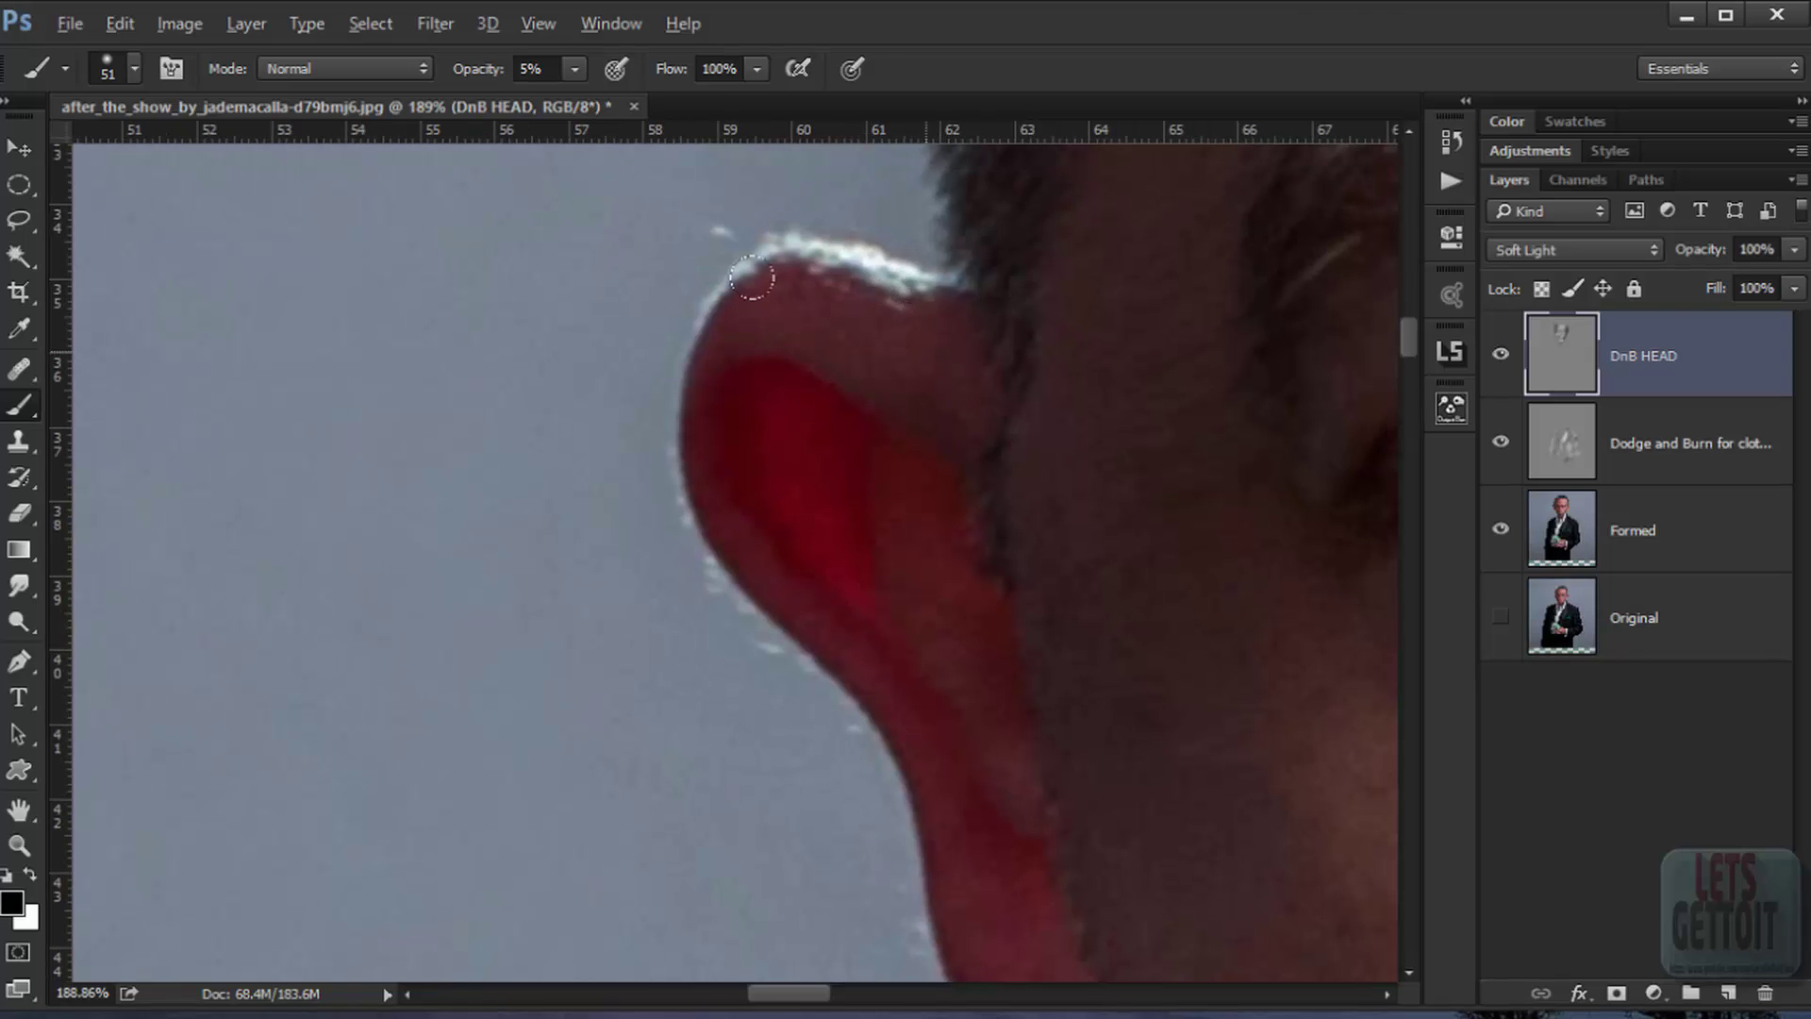
pyautogui.scroll(-6, 937, 661)
pyautogui.hscroll(1, 937, 660)
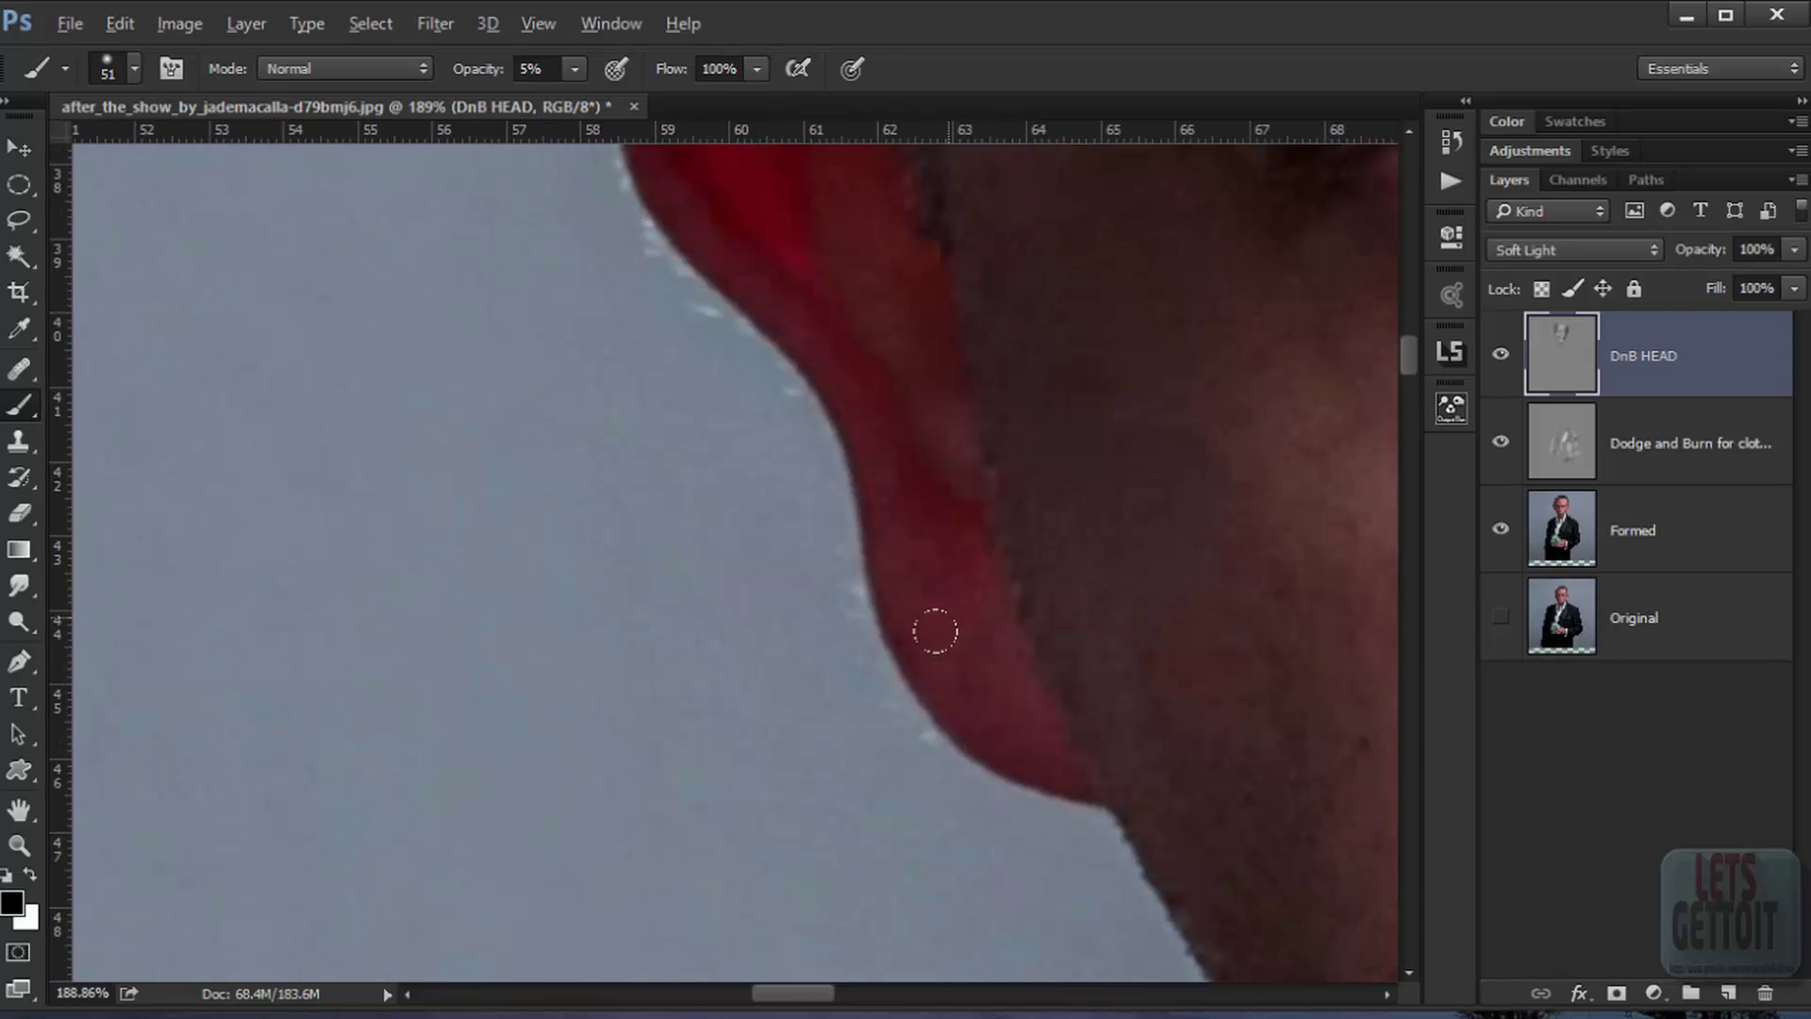
# Step: Switch to white and lighten the inner ridge of the shaded ear with a 50 px, then a 30 px brush
pyautogui.scroll(3, 934, 585)
pyautogui.press('x')
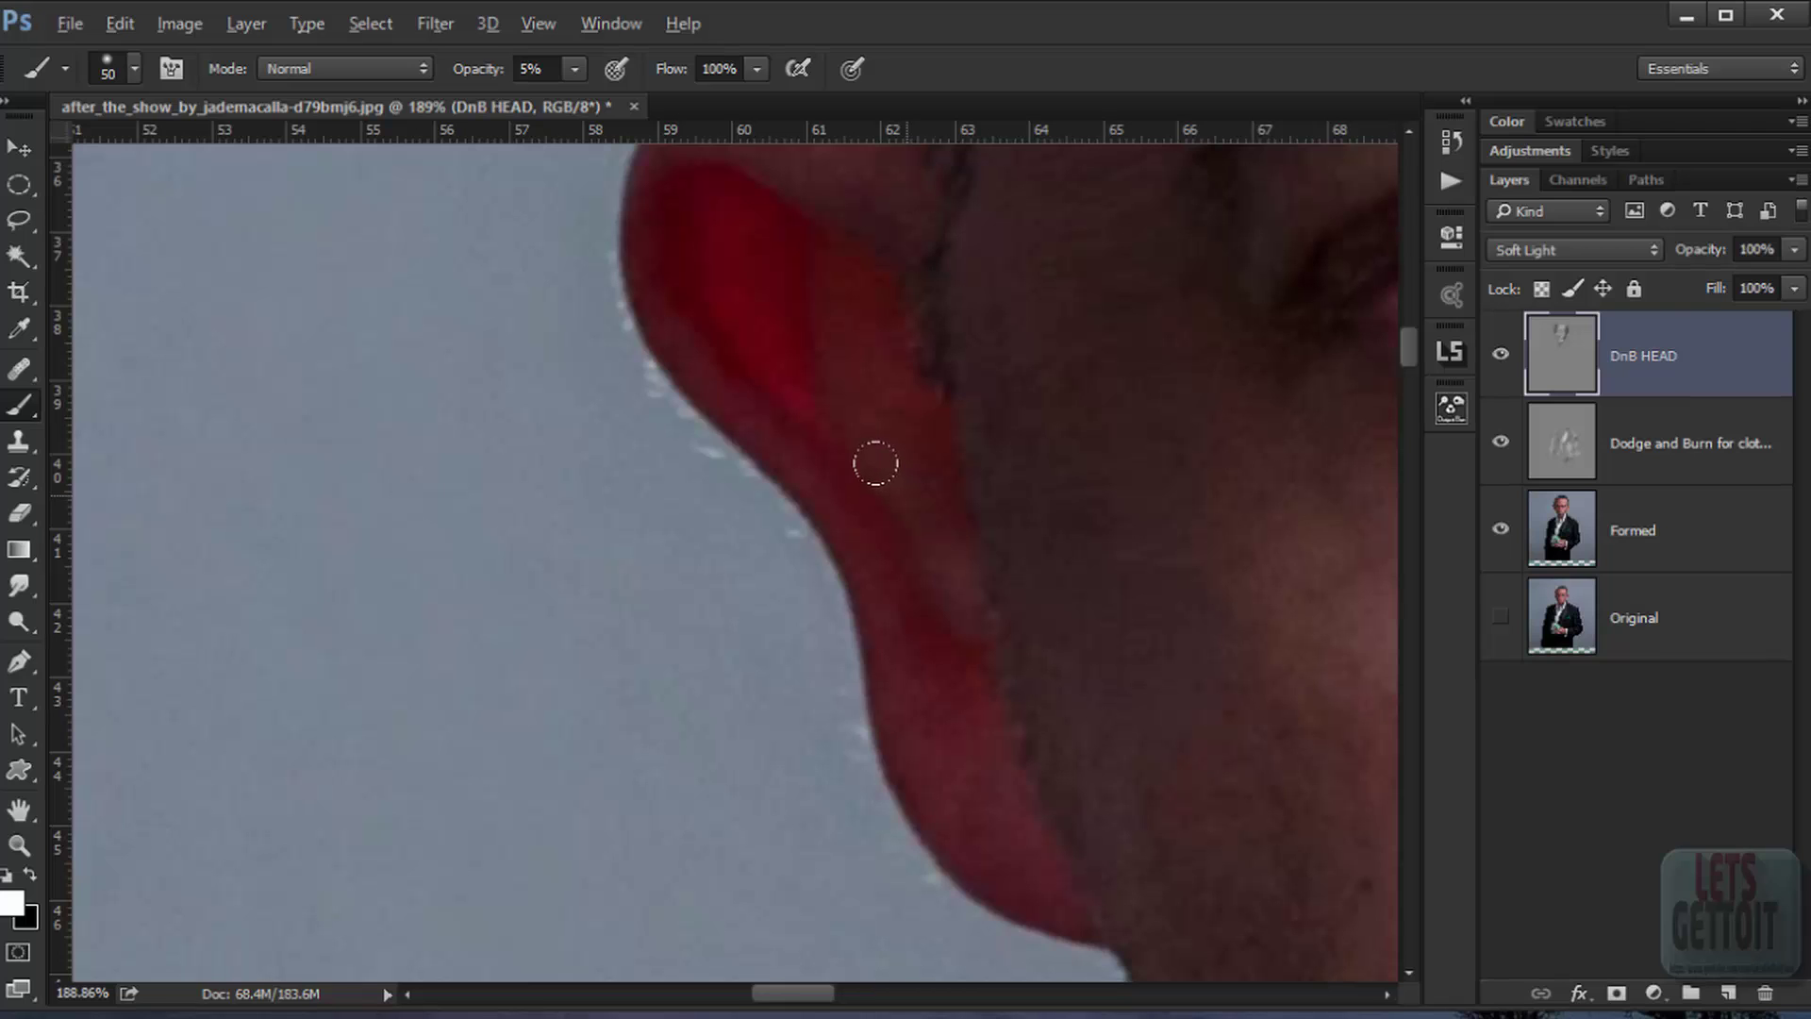
pyautogui.press('[')
pyautogui.scroll(-10, 921, 627)
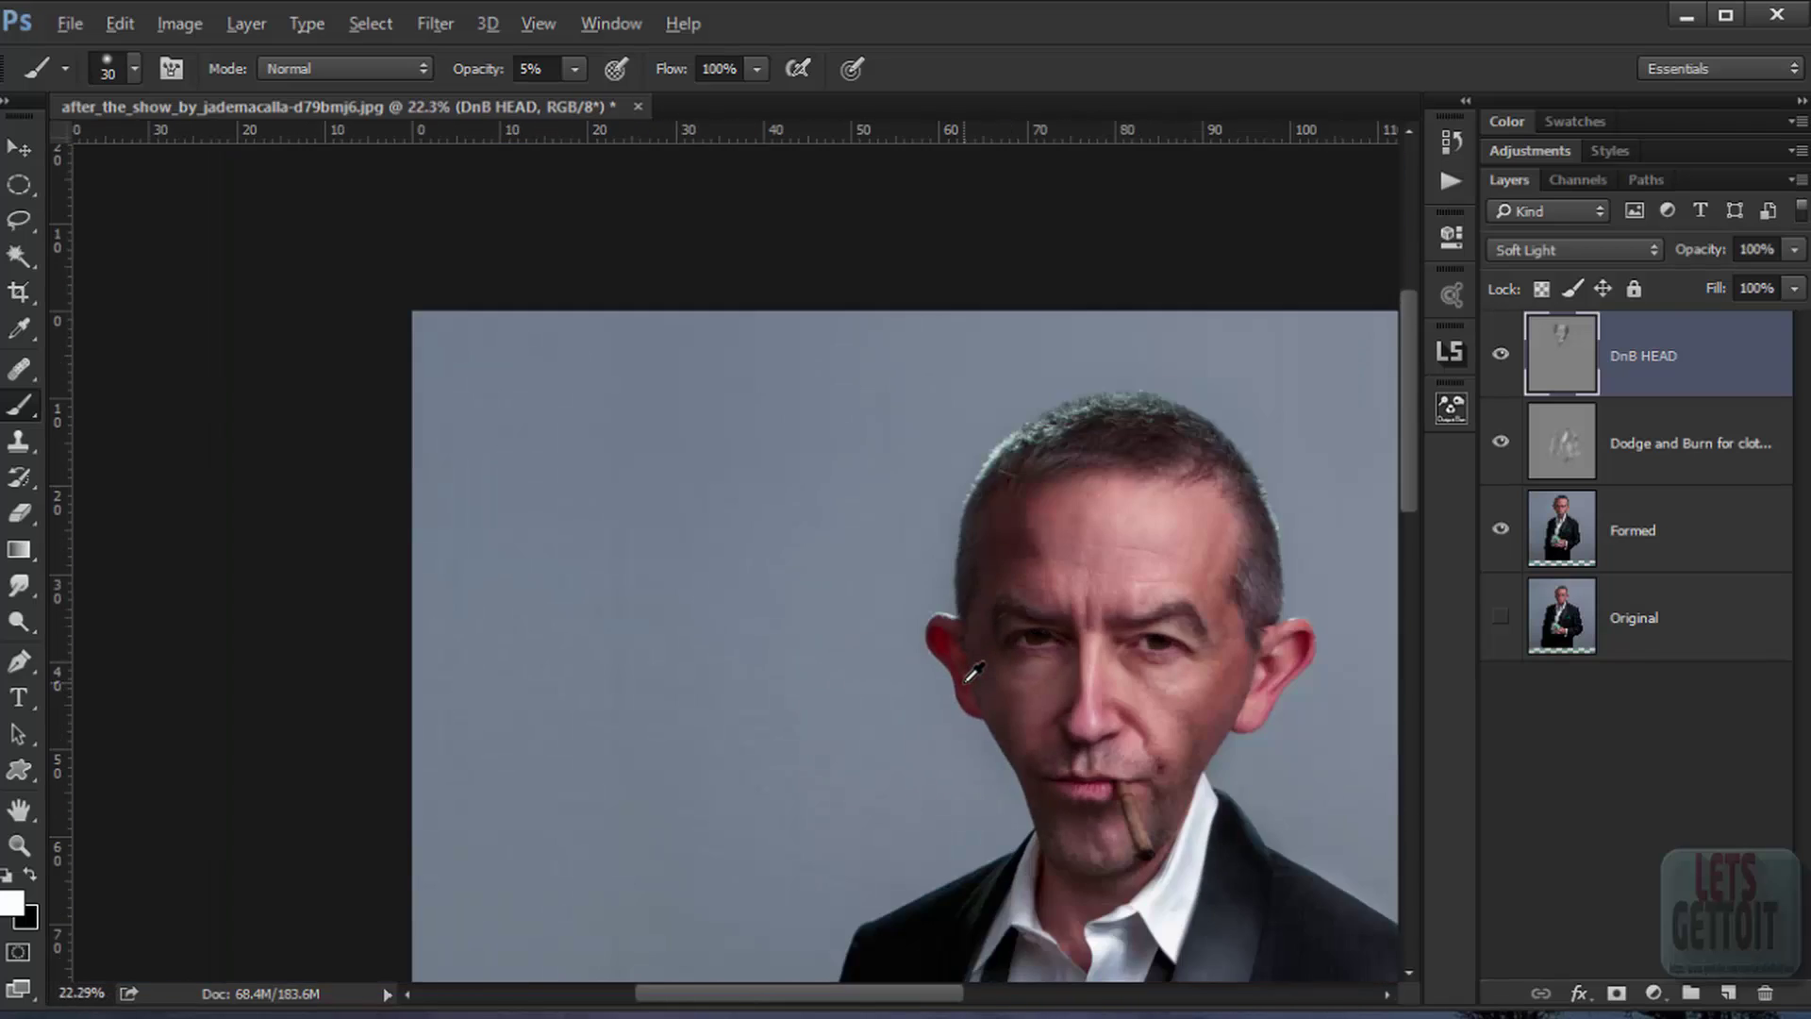
# Step: Switch to black and darken the eyebrow on the lit side with a 45 px brush
pyautogui.scroll(10, 969, 673)
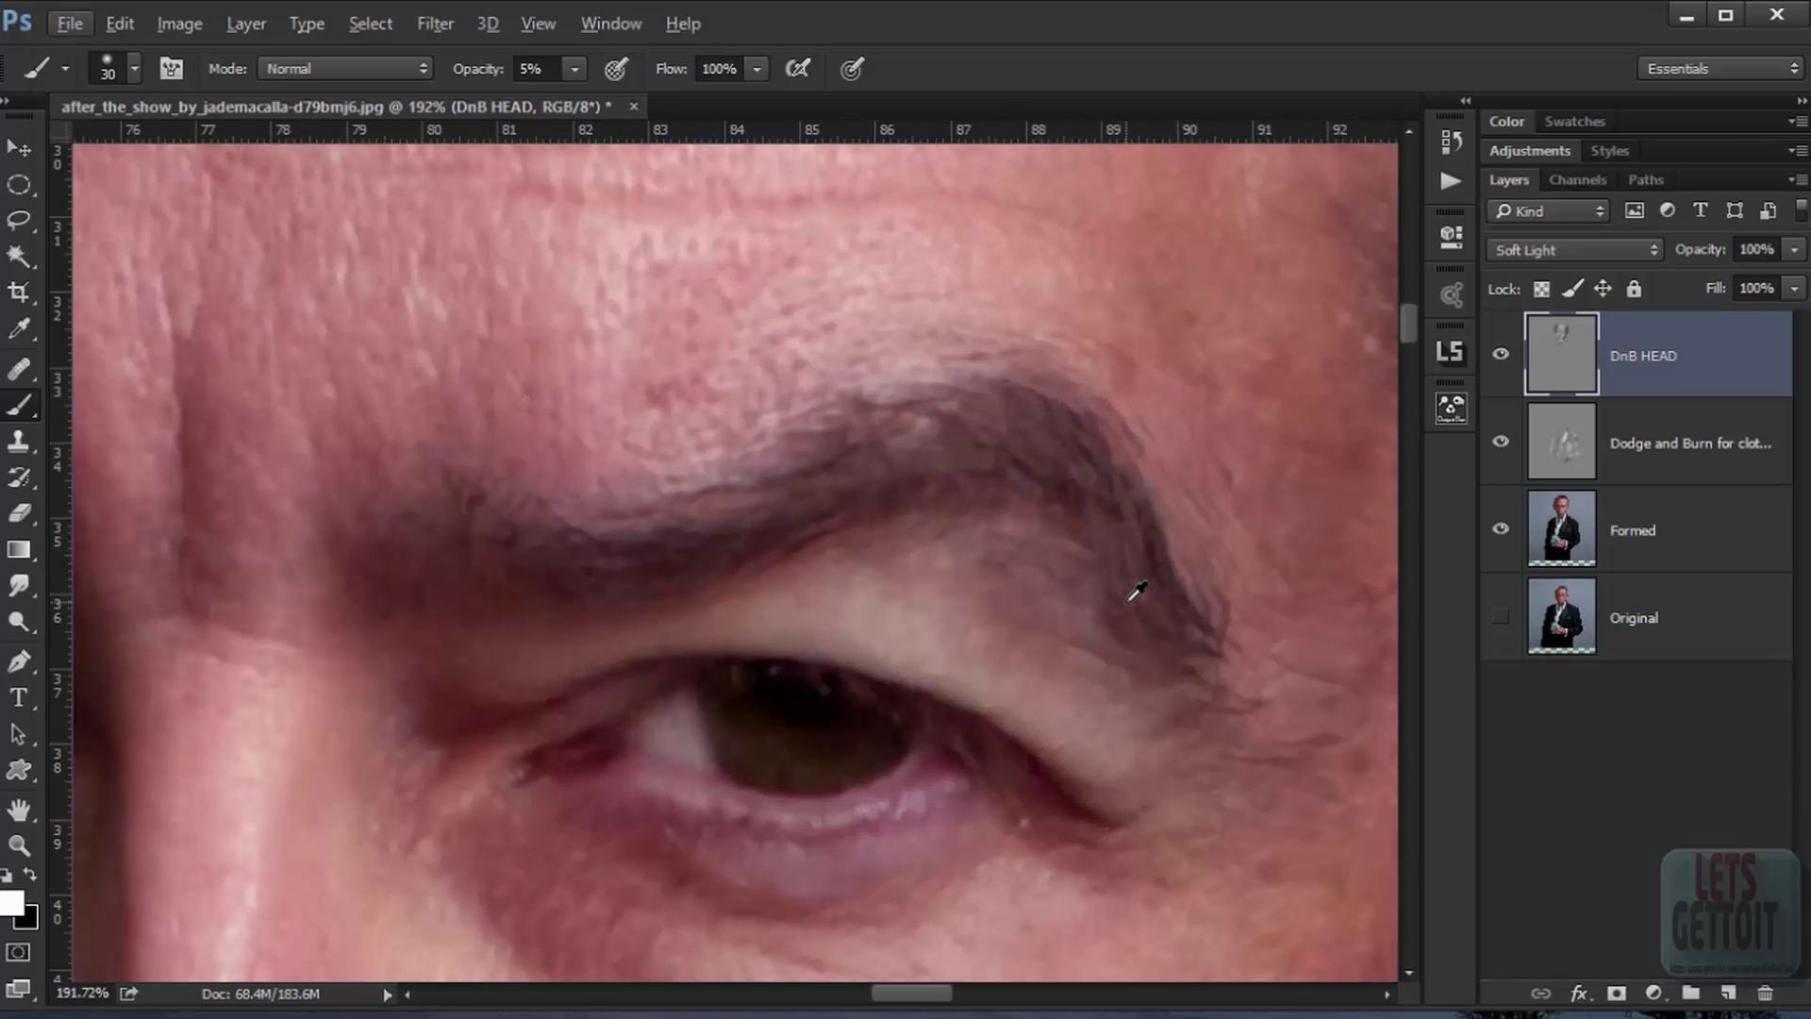
pyautogui.press('x')
pyautogui.press(']')
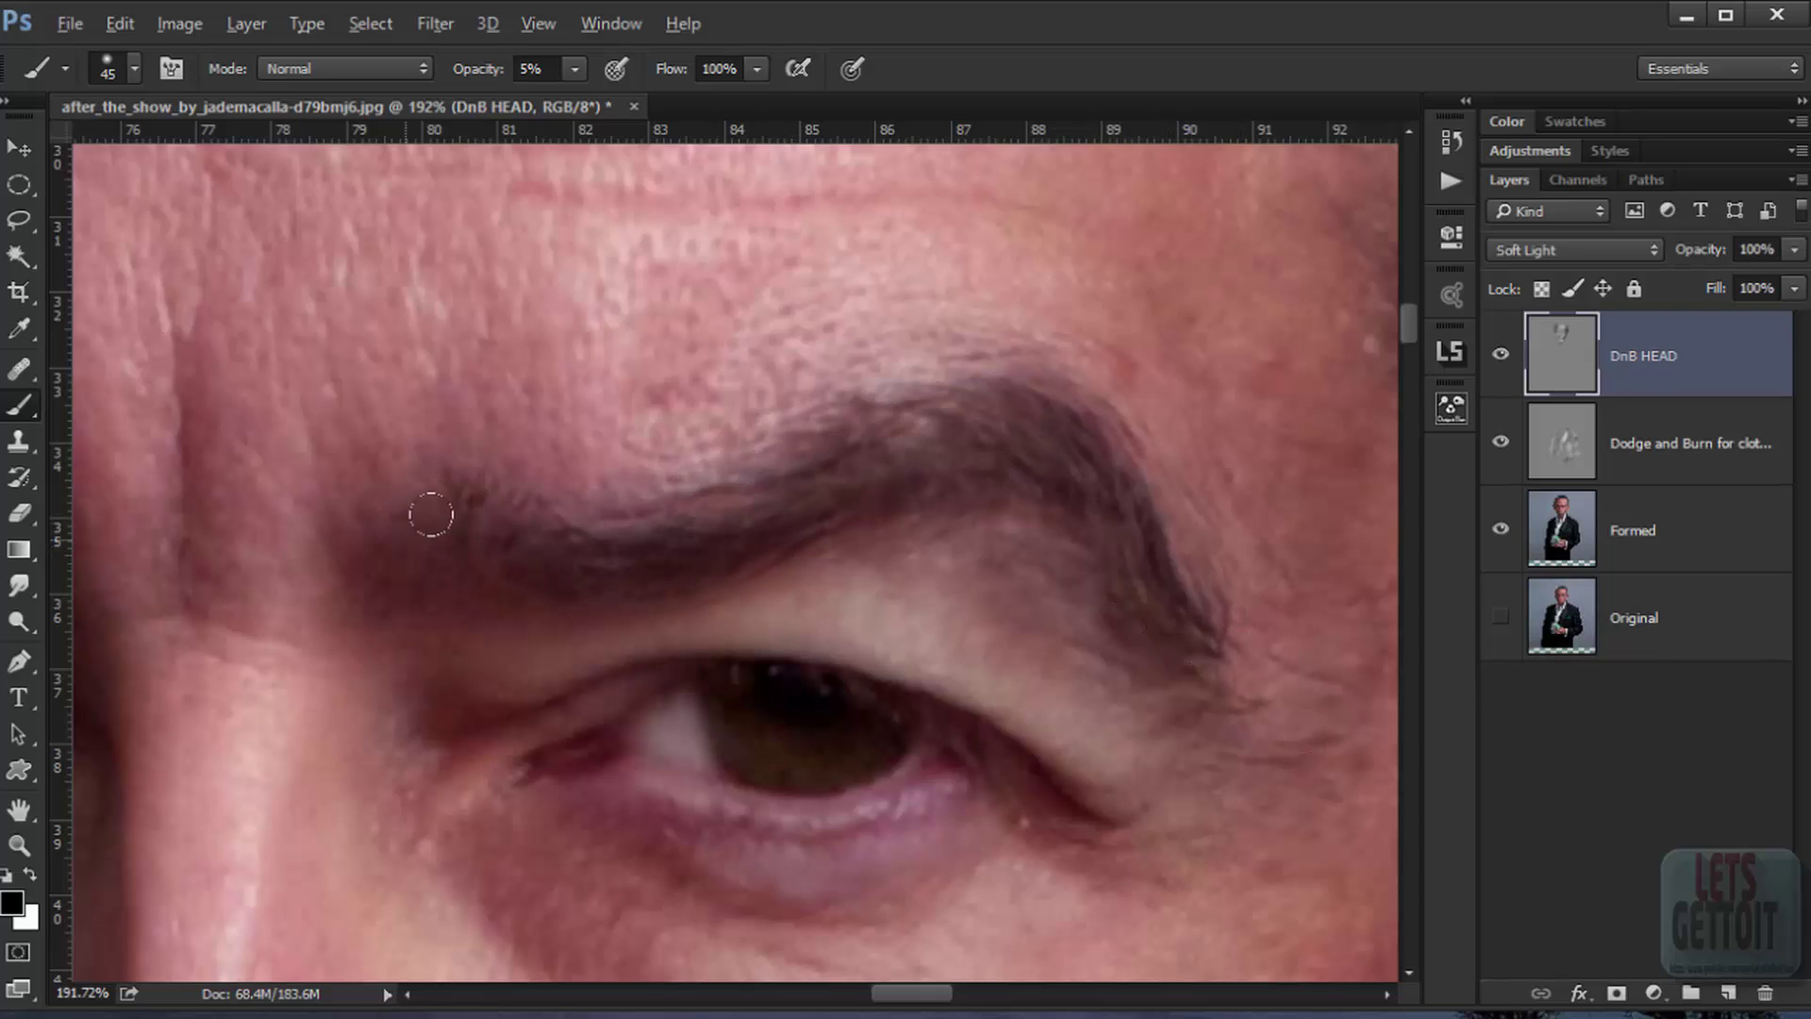
# Step: Darken the vertical frown crease between the eyebrows with the black brush, reducing it to 20 px
pyautogui.moveTo(181, 563); pyautogui.dragTo(1106, 539)
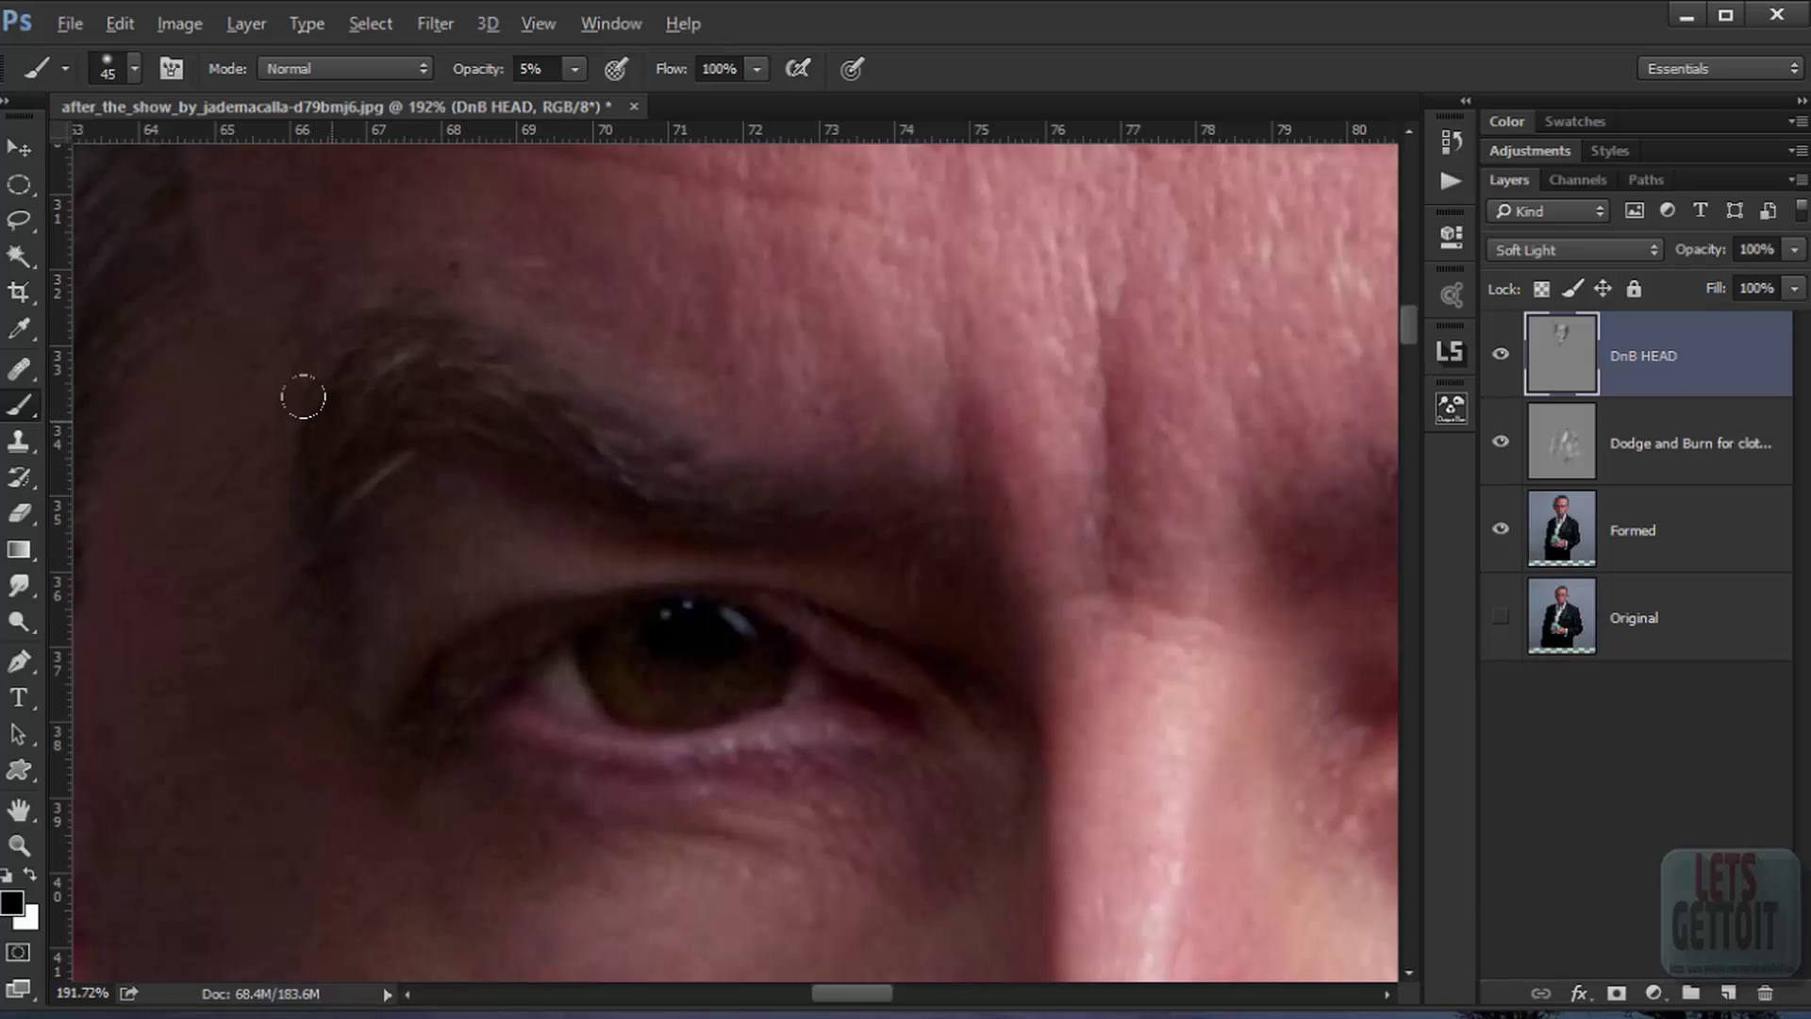
pyautogui.moveTo(963, 521); pyautogui.dragTo(589, 432)
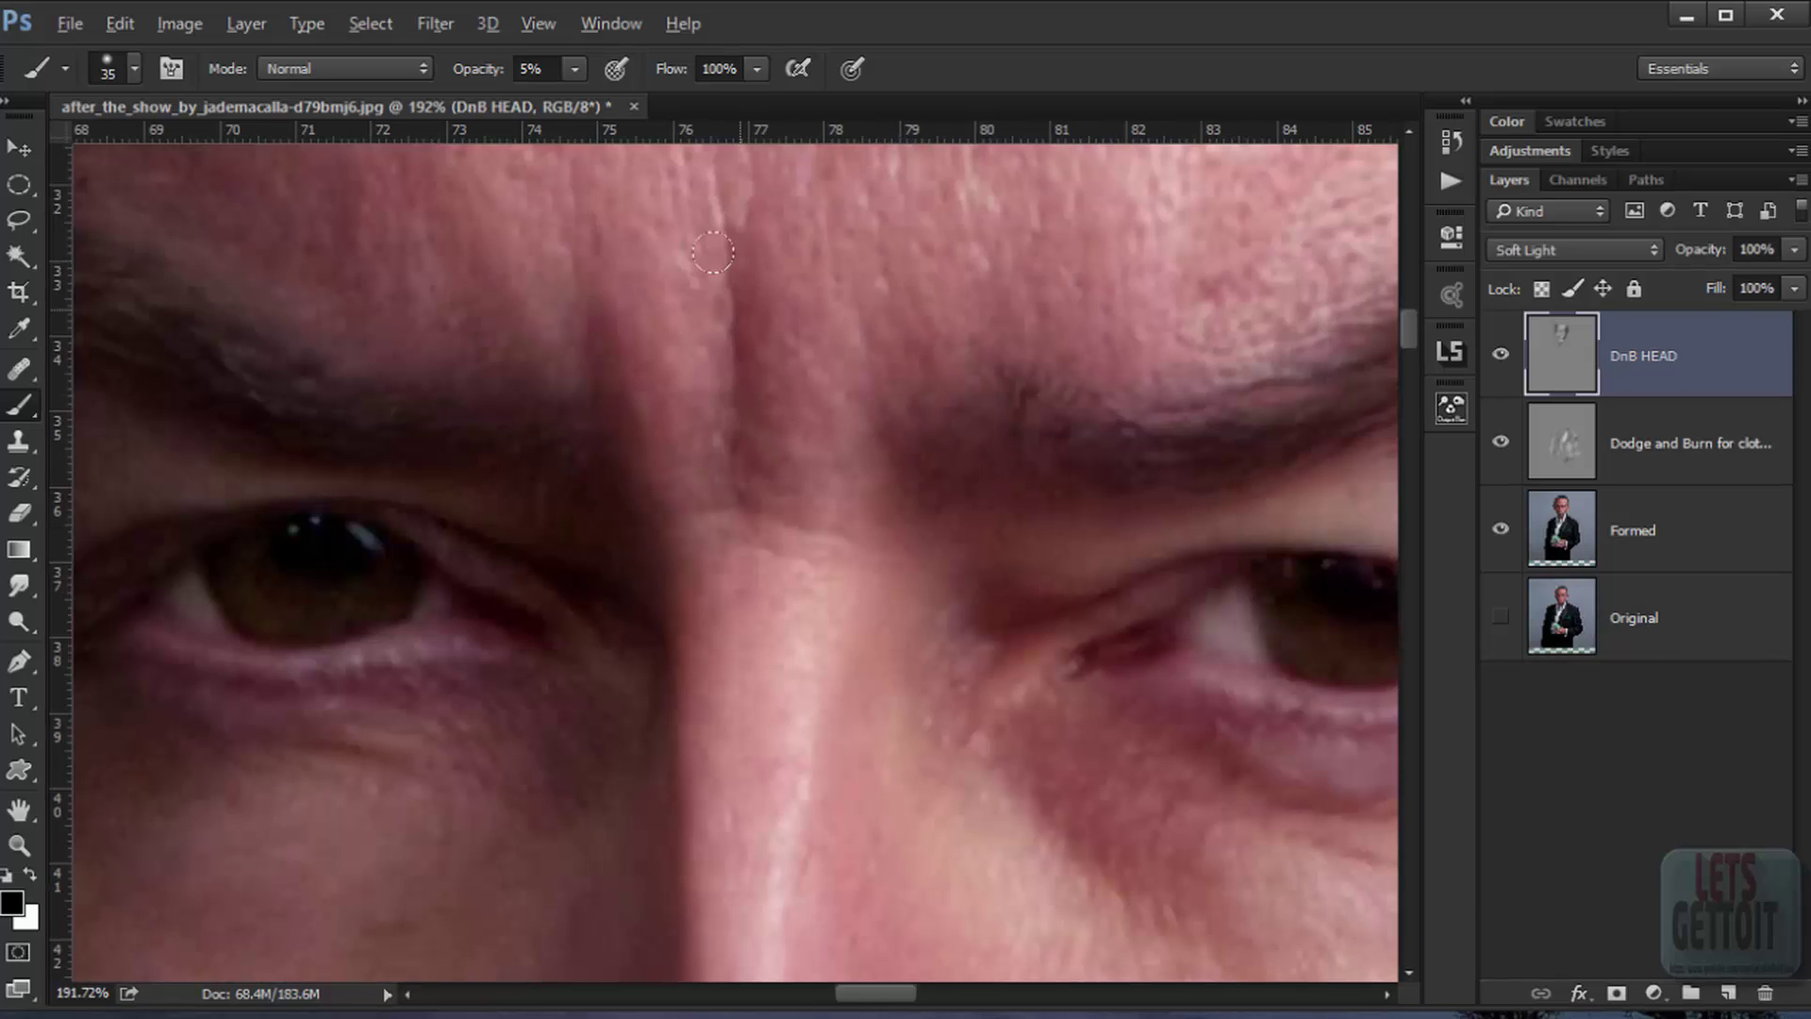
pyautogui.moveTo(747, 246); pyautogui.dragTo(747, 558)
pyautogui.press('[')
pyautogui.press('[')
pyautogui.press('[')
pyautogui.press('[')
pyautogui.press('[')
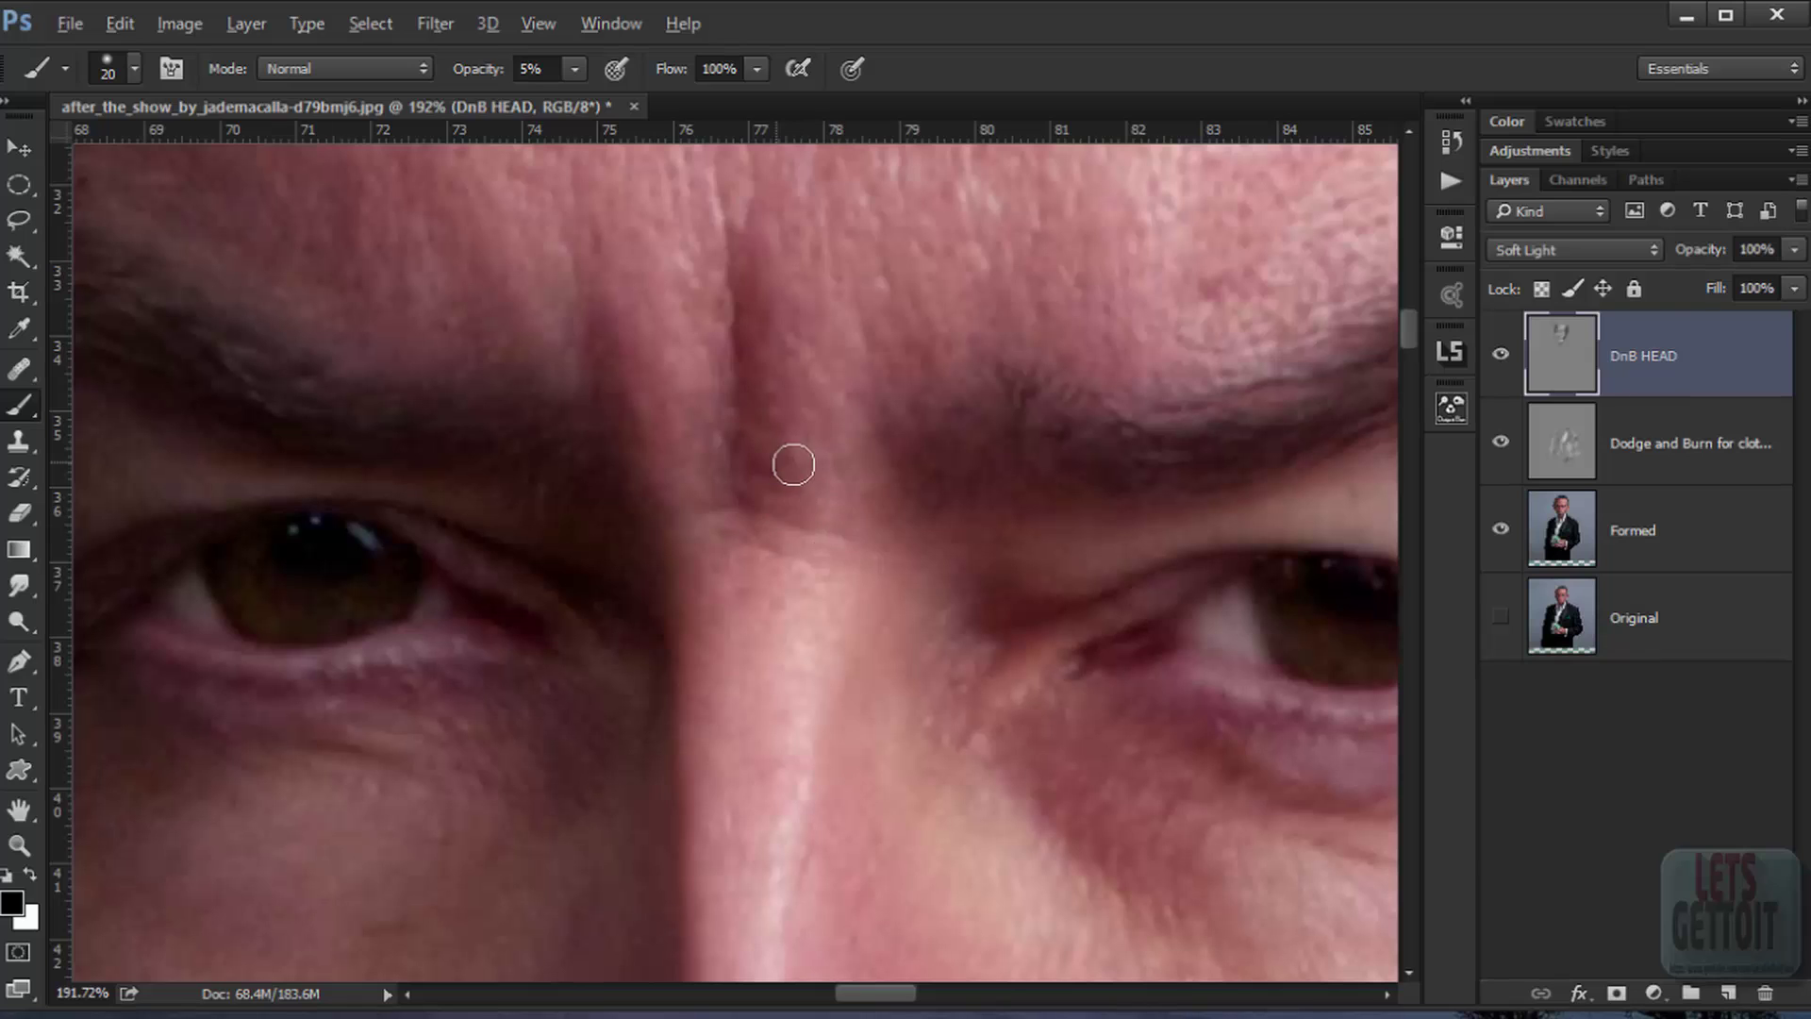
pyautogui.press('[')
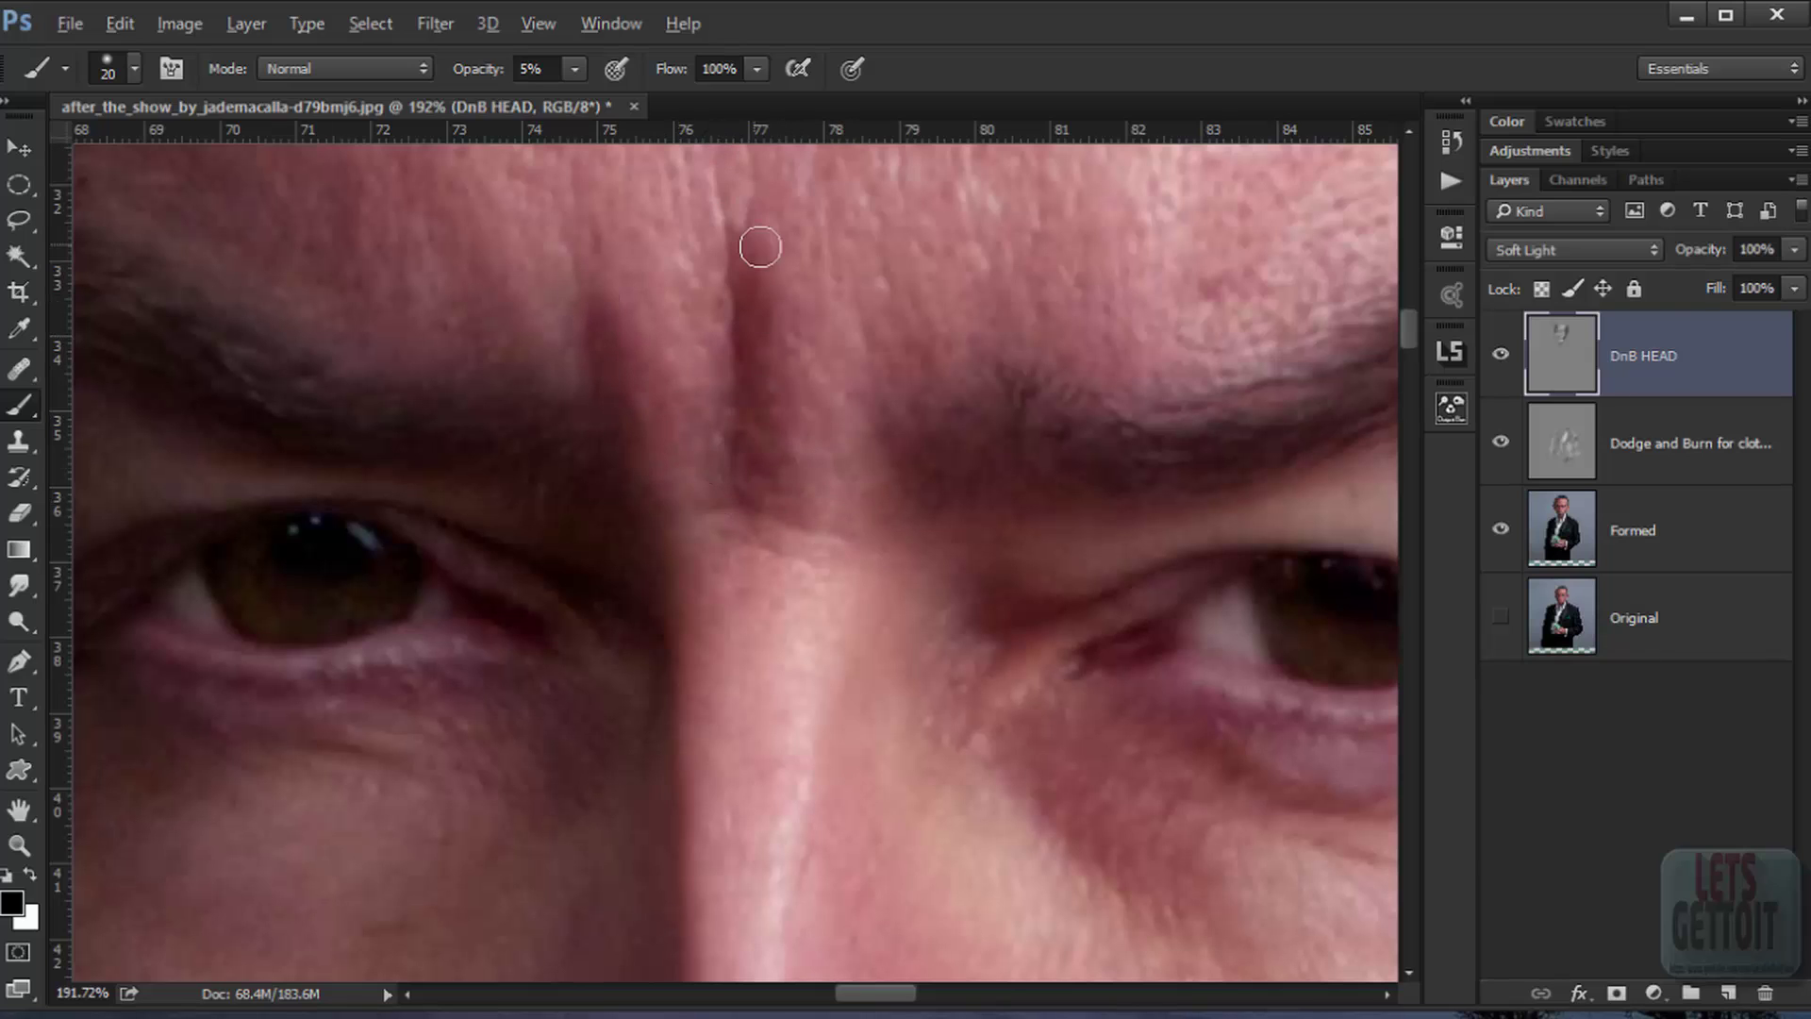
pyautogui.moveTo(762, 247); pyautogui.dragTo(801, 516)
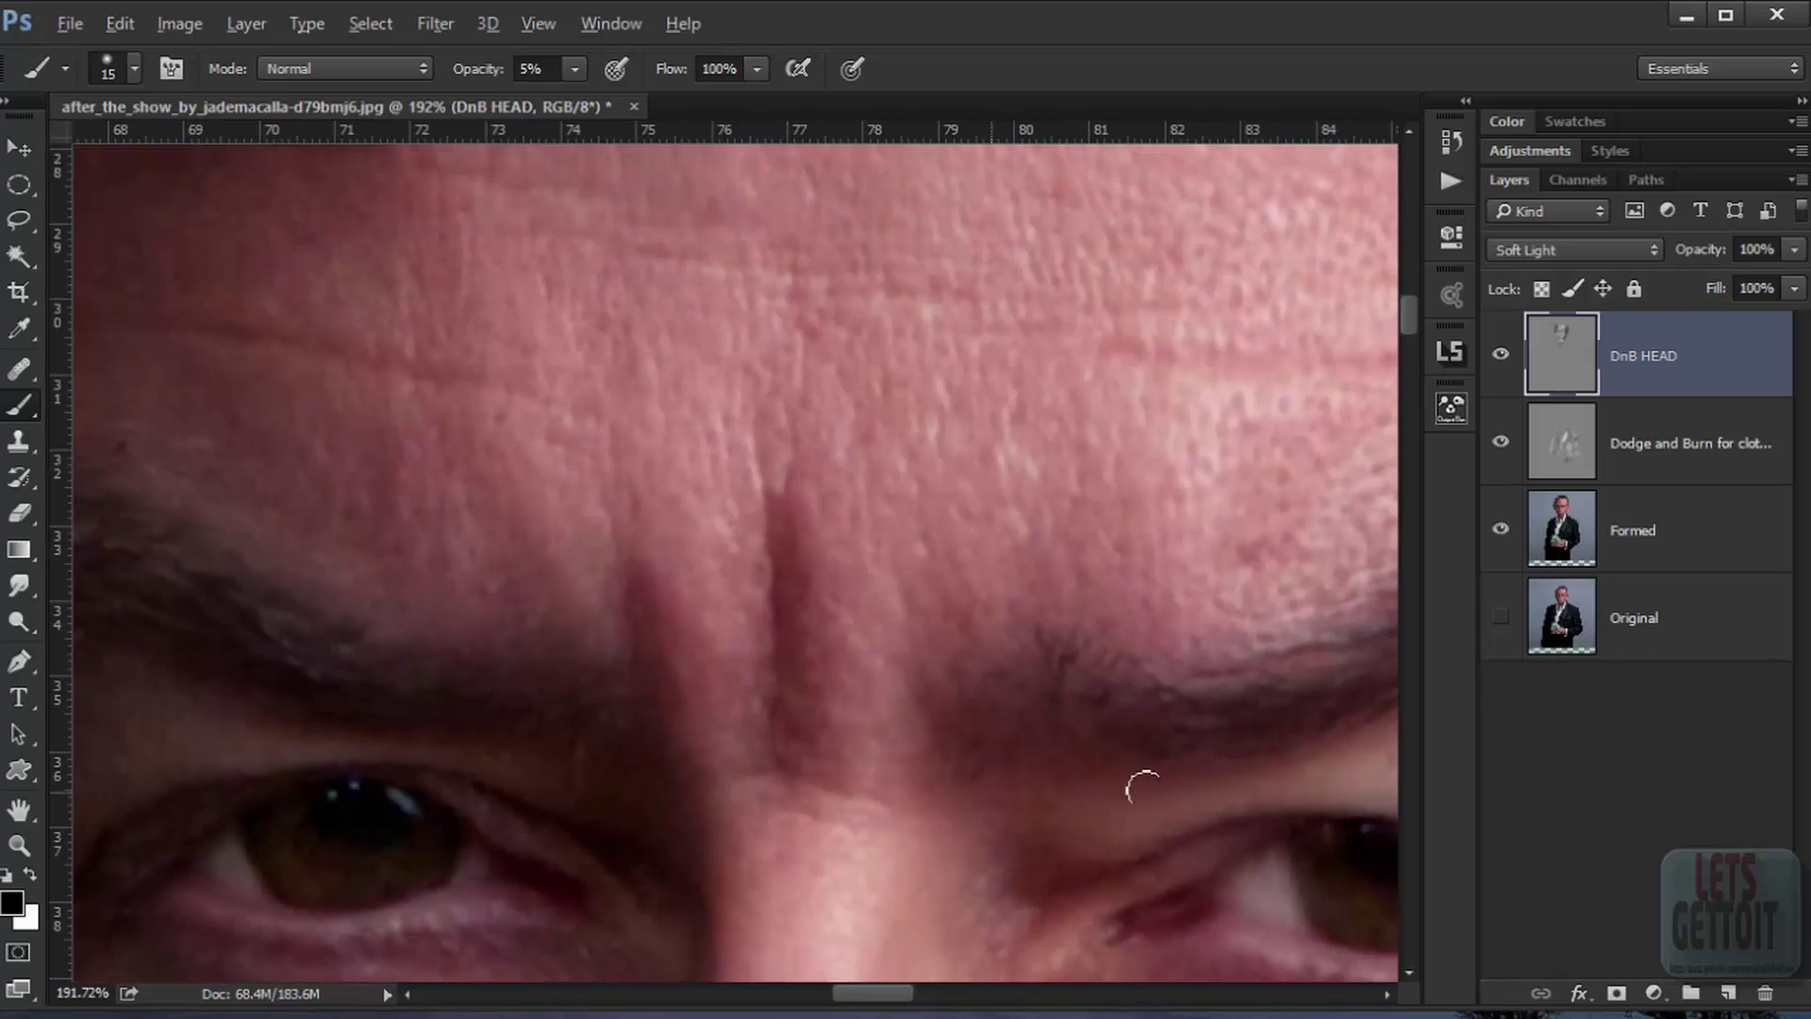
# Step: Darken the horizontal forehead wrinkles with a 15 px black brush at 5% opacity
pyautogui.moveTo(444, 407); pyautogui.dragTo(821, 473)
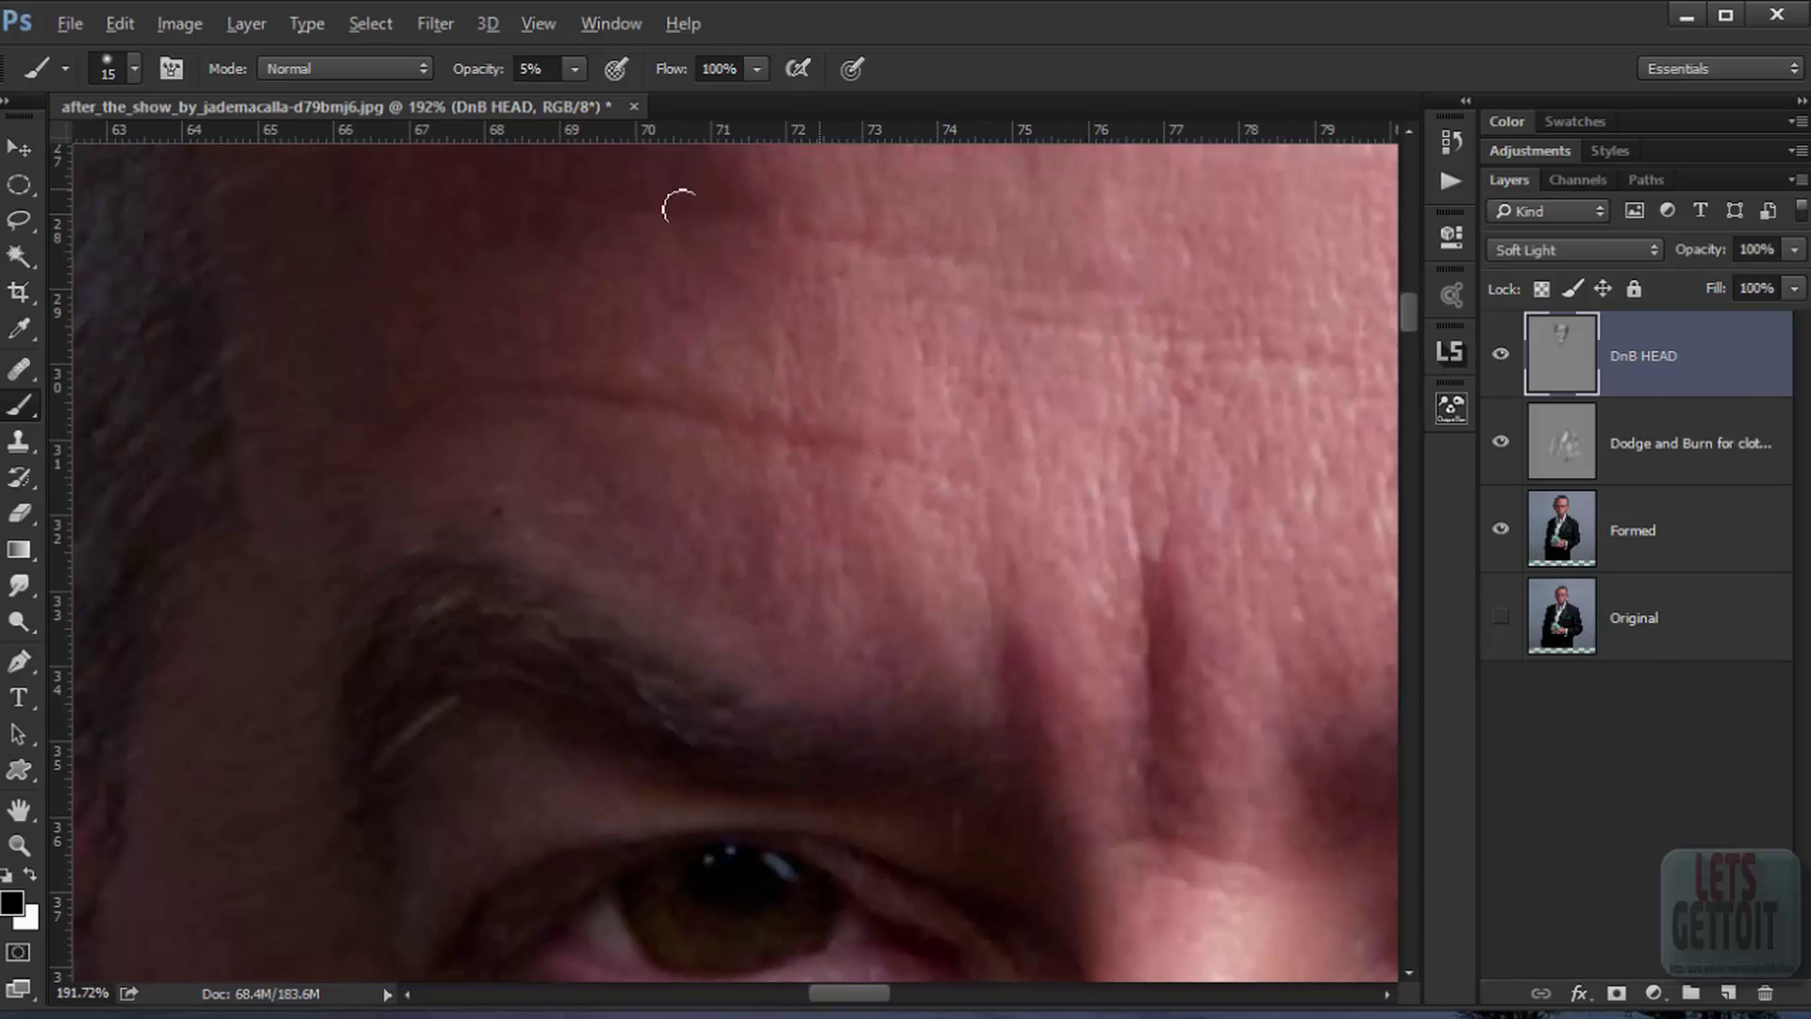
pyautogui.scroll(-3, 1210, 388)
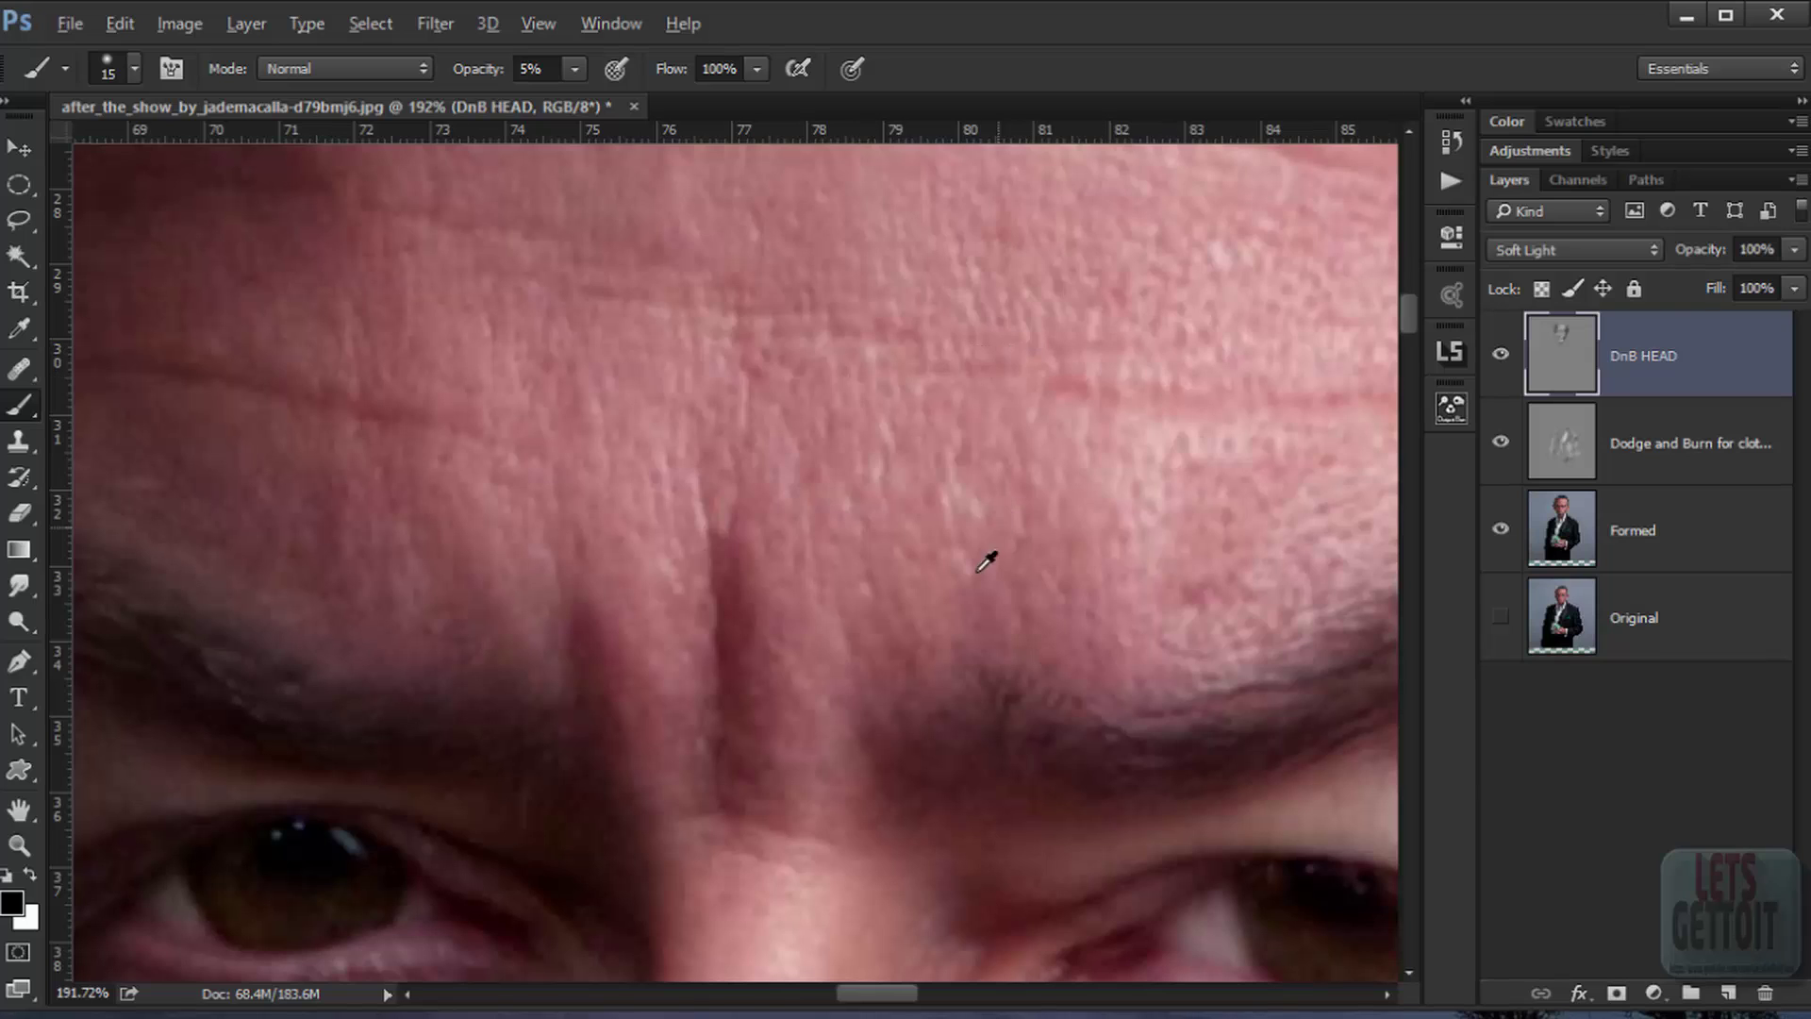
pyautogui.scroll(-5, 982, 558)
pyautogui.scroll(8, 997, 618)
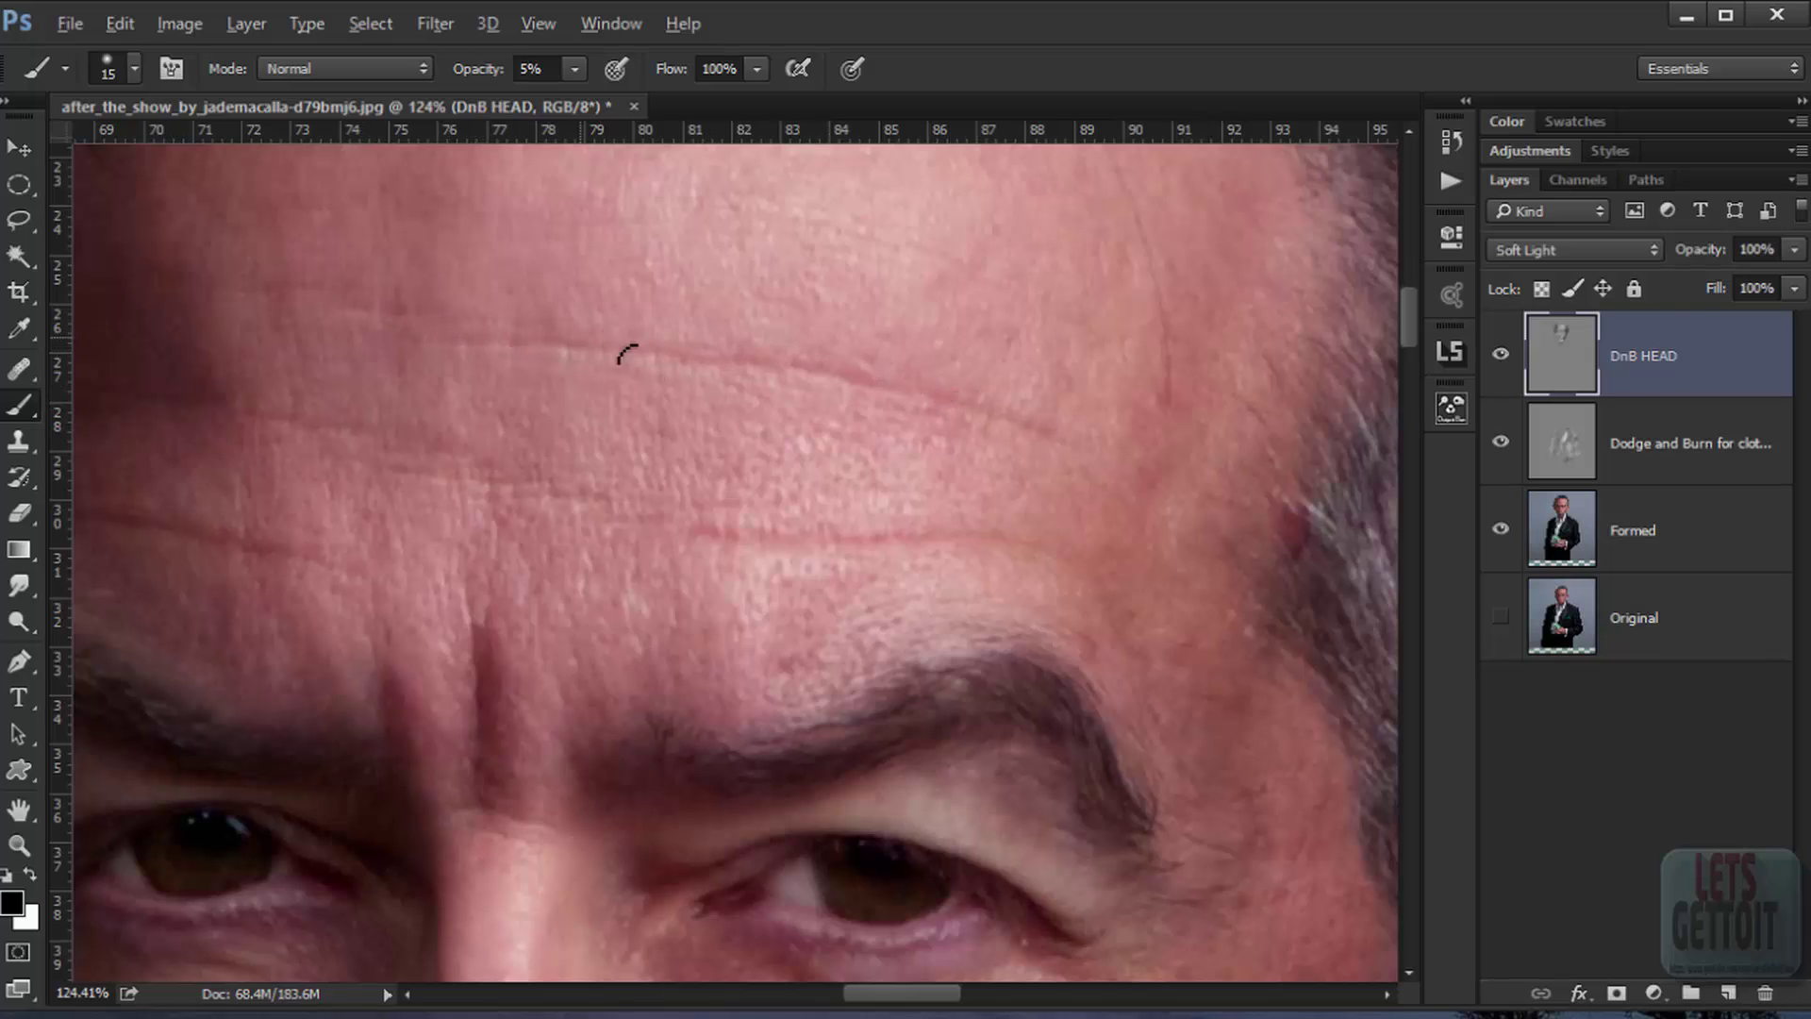
# Step: Hide the Formed layer to examine the dodge and burn painting on the gray layers, and show it again
pyautogui.scroll(-8, 811, 424)
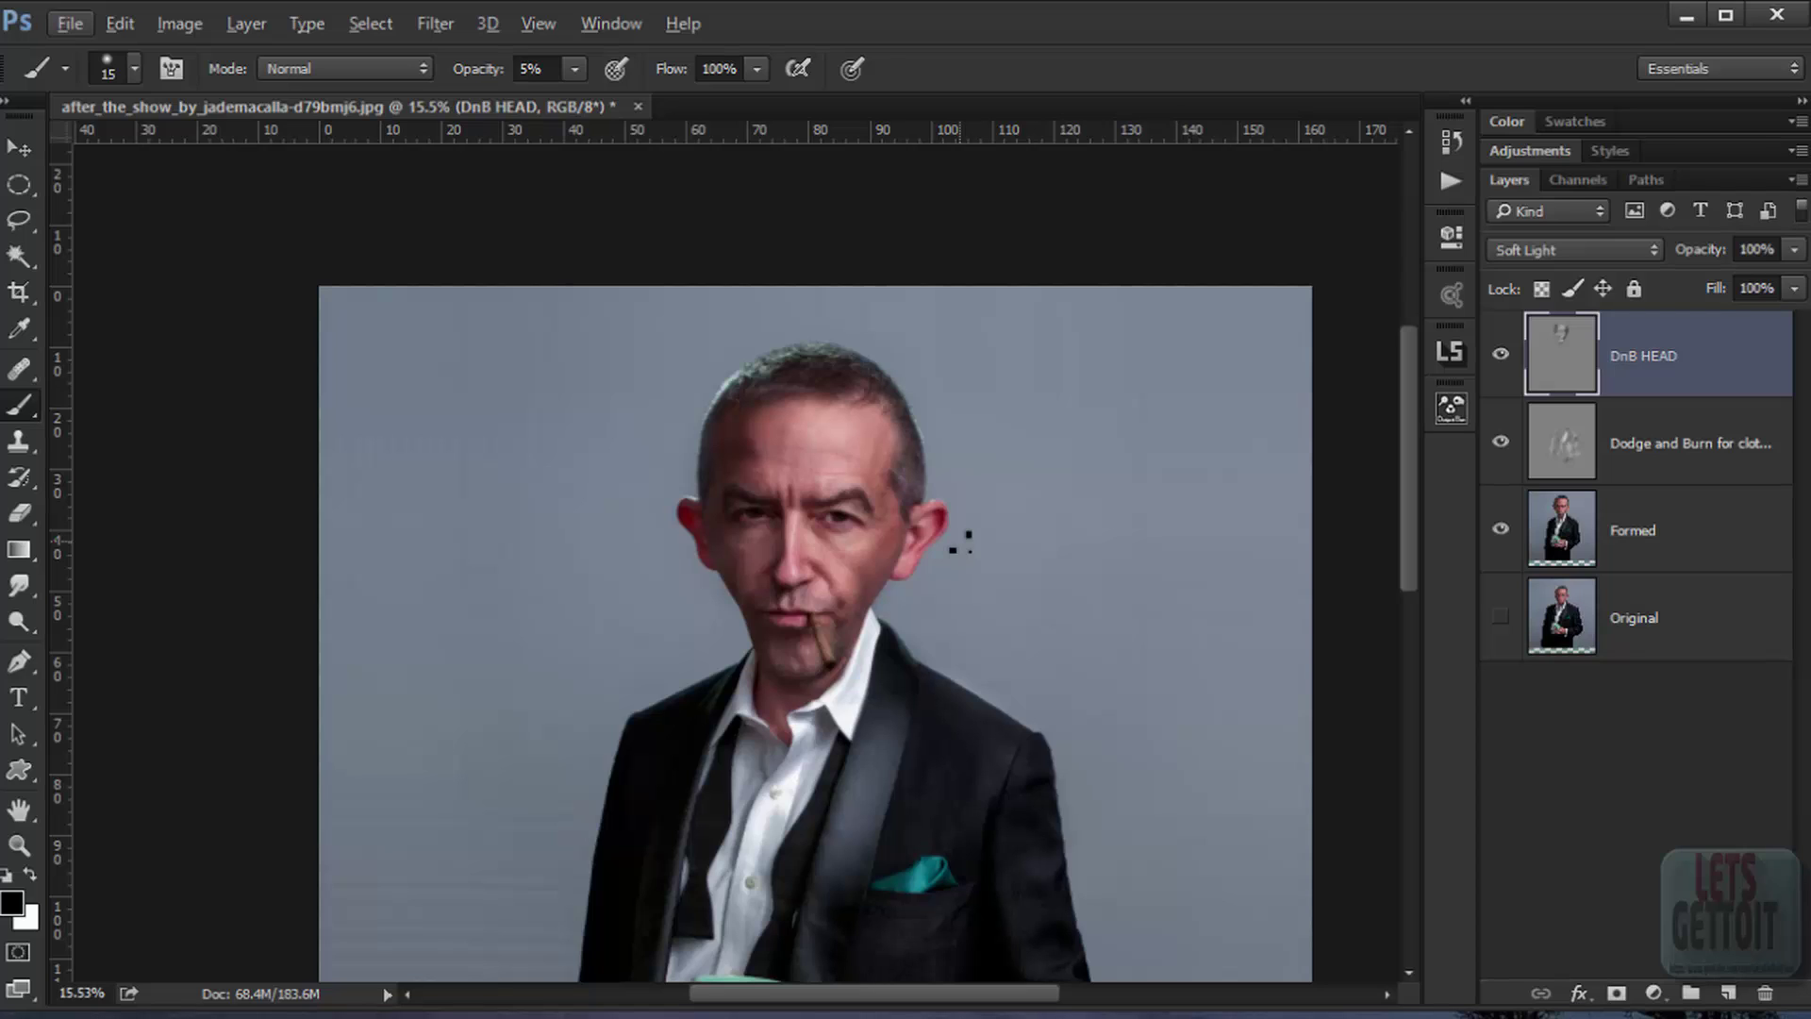
pyautogui.click(1500, 529)
pyautogui.scroll(-1, 1209, 605)
pyautogui.scroll(4, 850, 627)
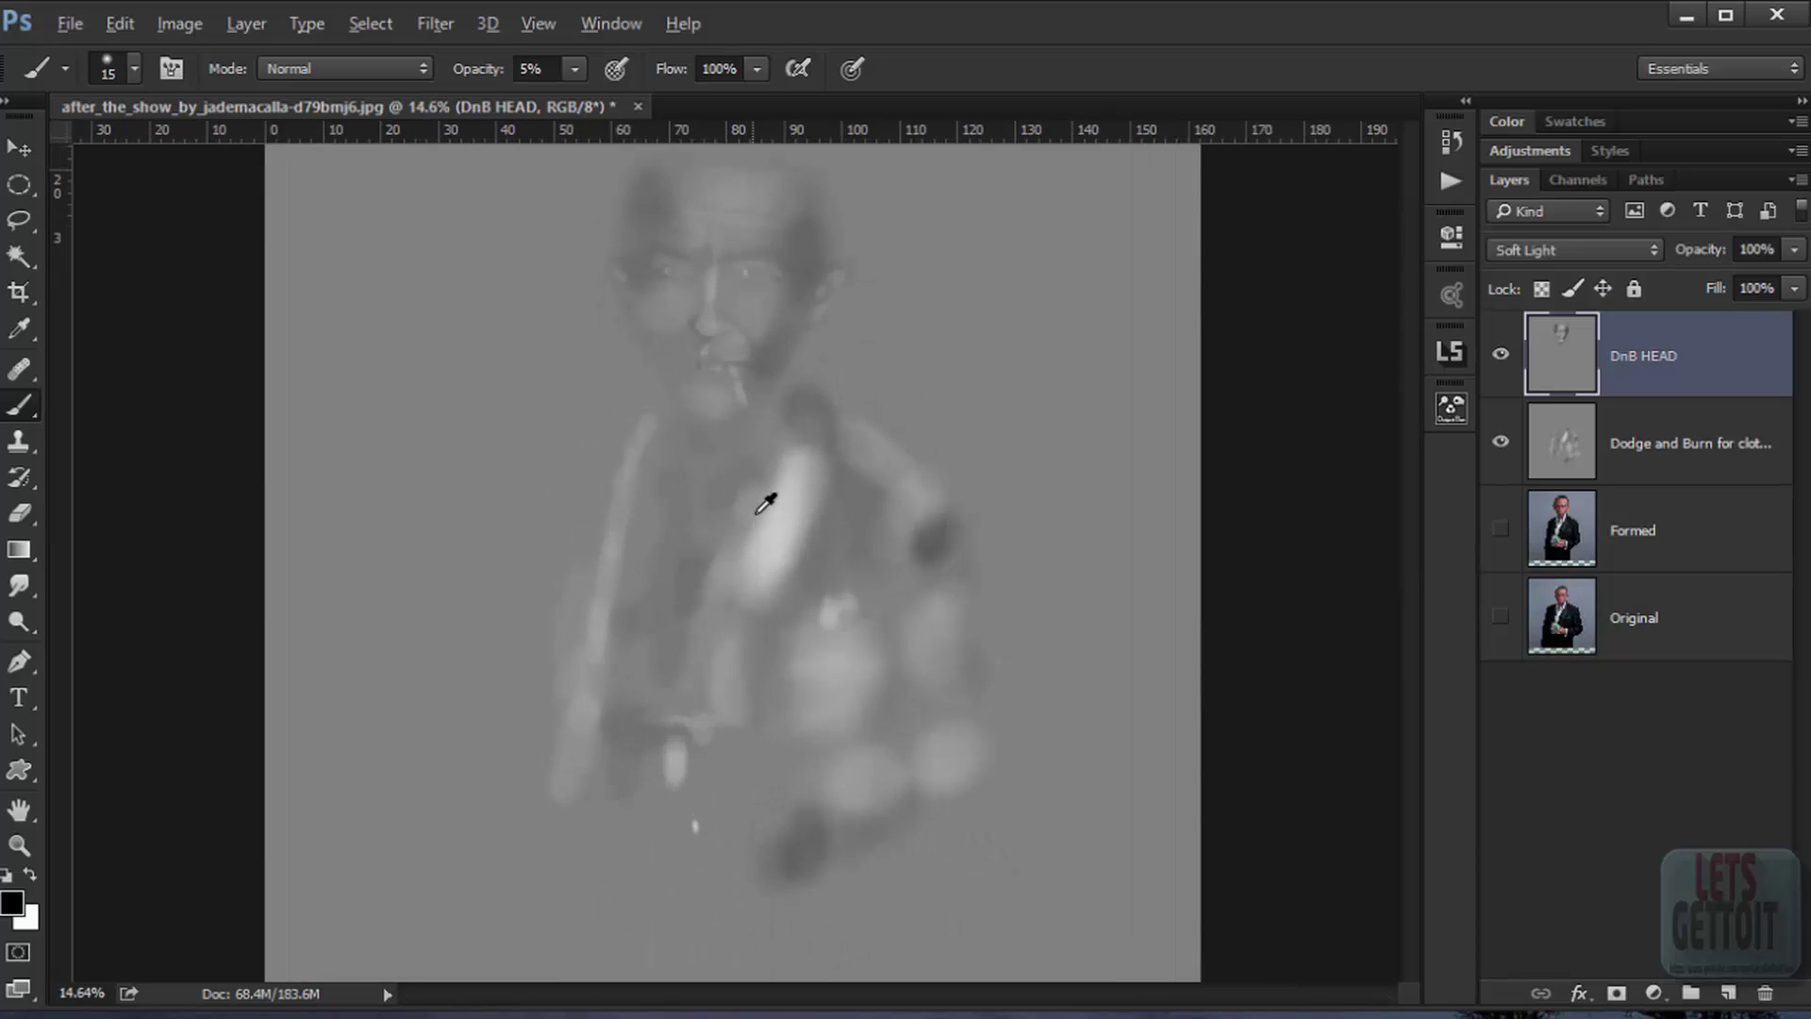
pyautogui.moveTo(700, 404); pyautogui.dragTo(805, 660)
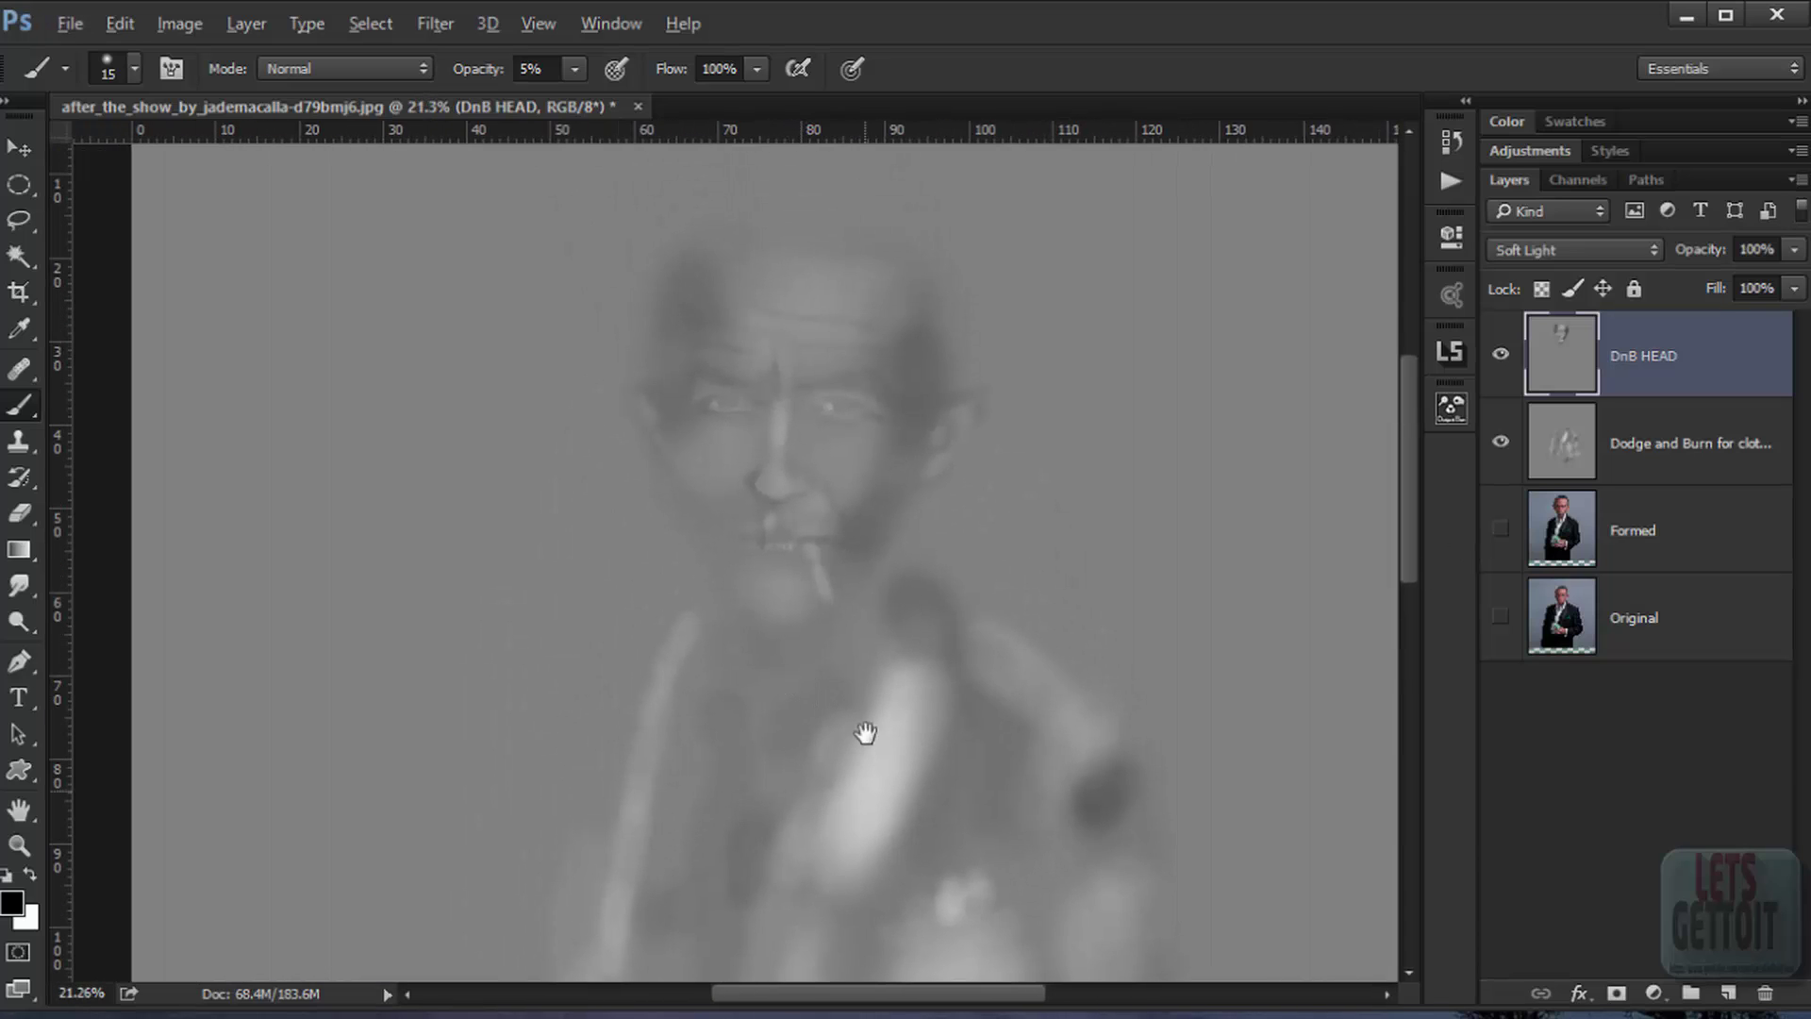
pyautogui.moveTo(861, 732); pyautogui.dragTo(911, 642)
pyautogui.scroll(-5, 1076, 452)
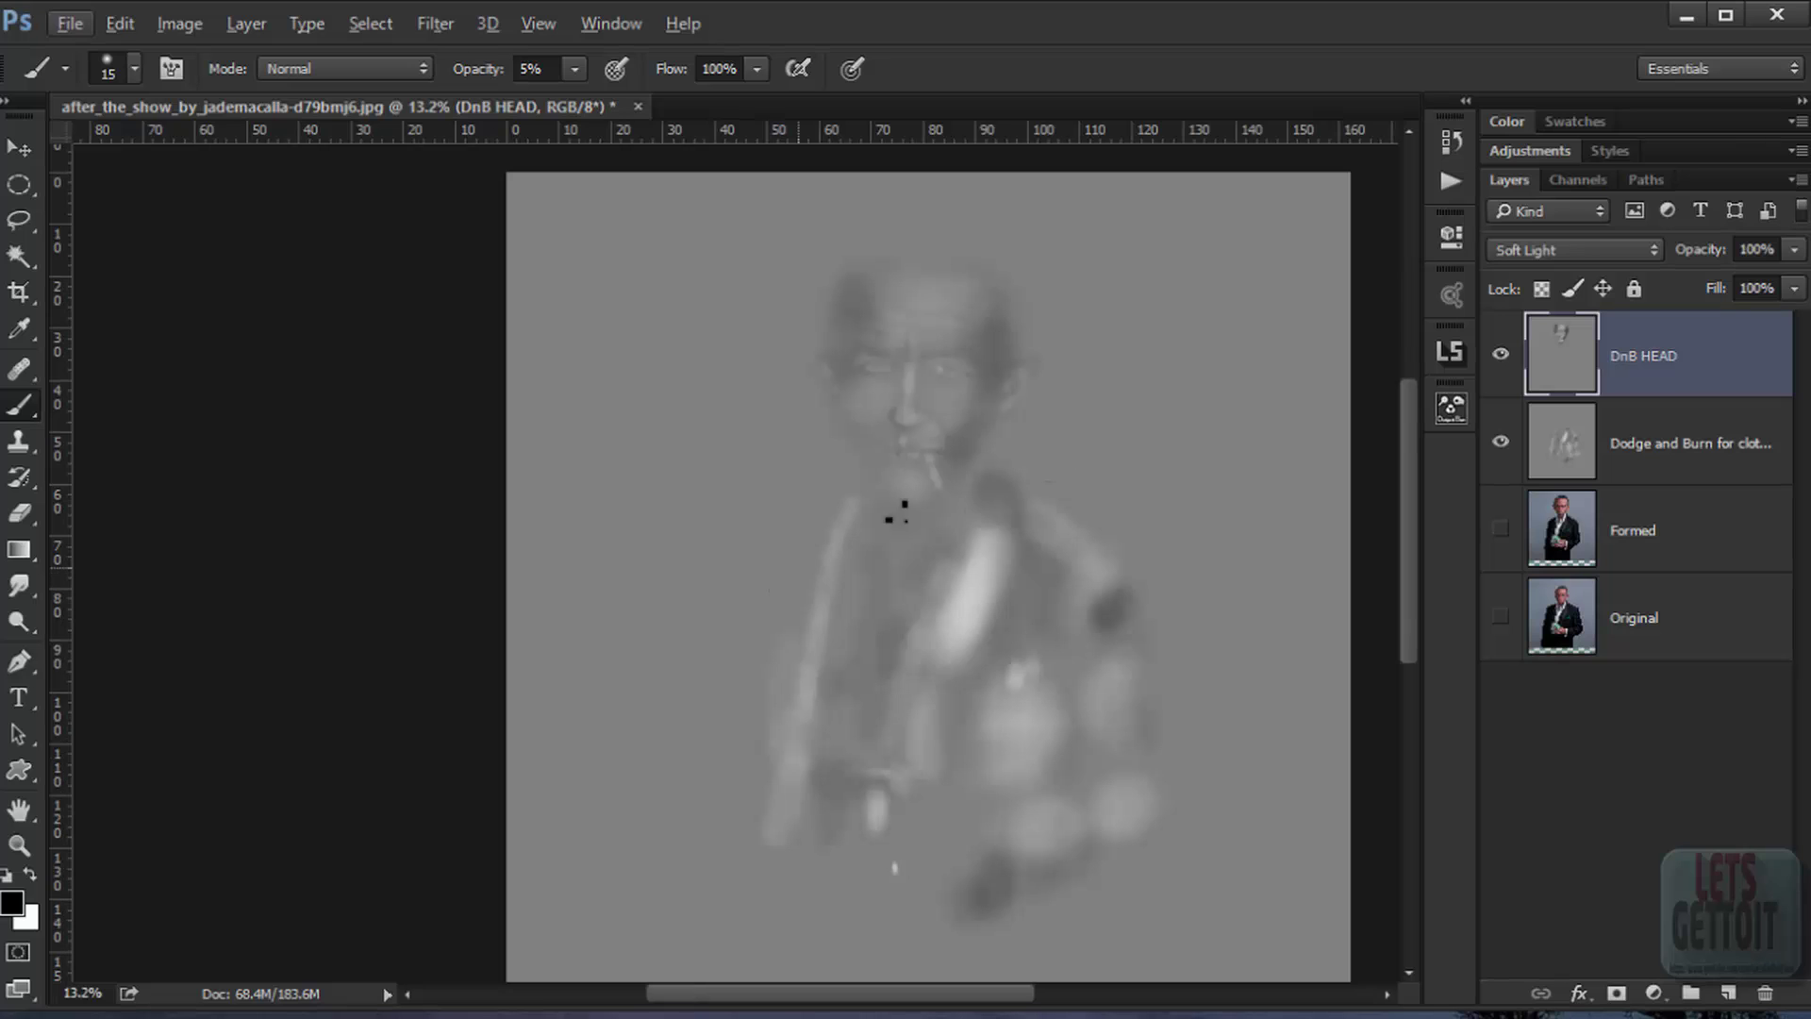
pyautogui.scroll(5, 894, 554)
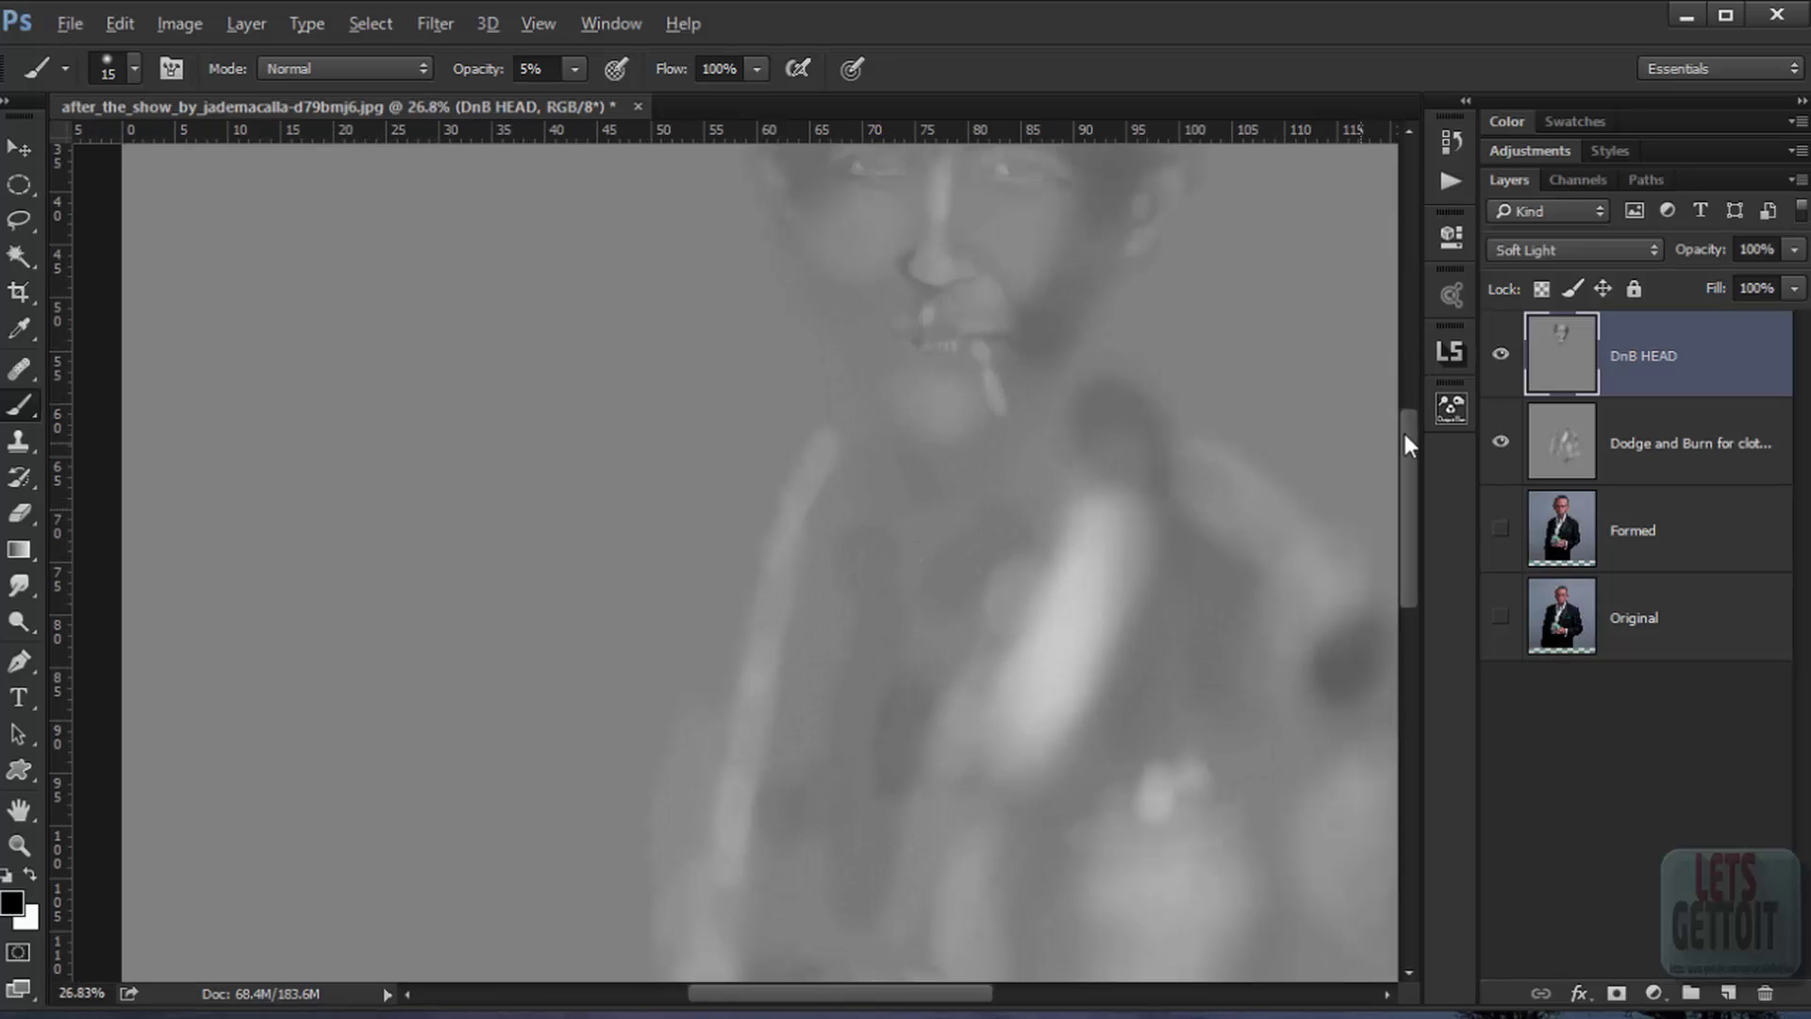
pyautogui.click(1500, 529)
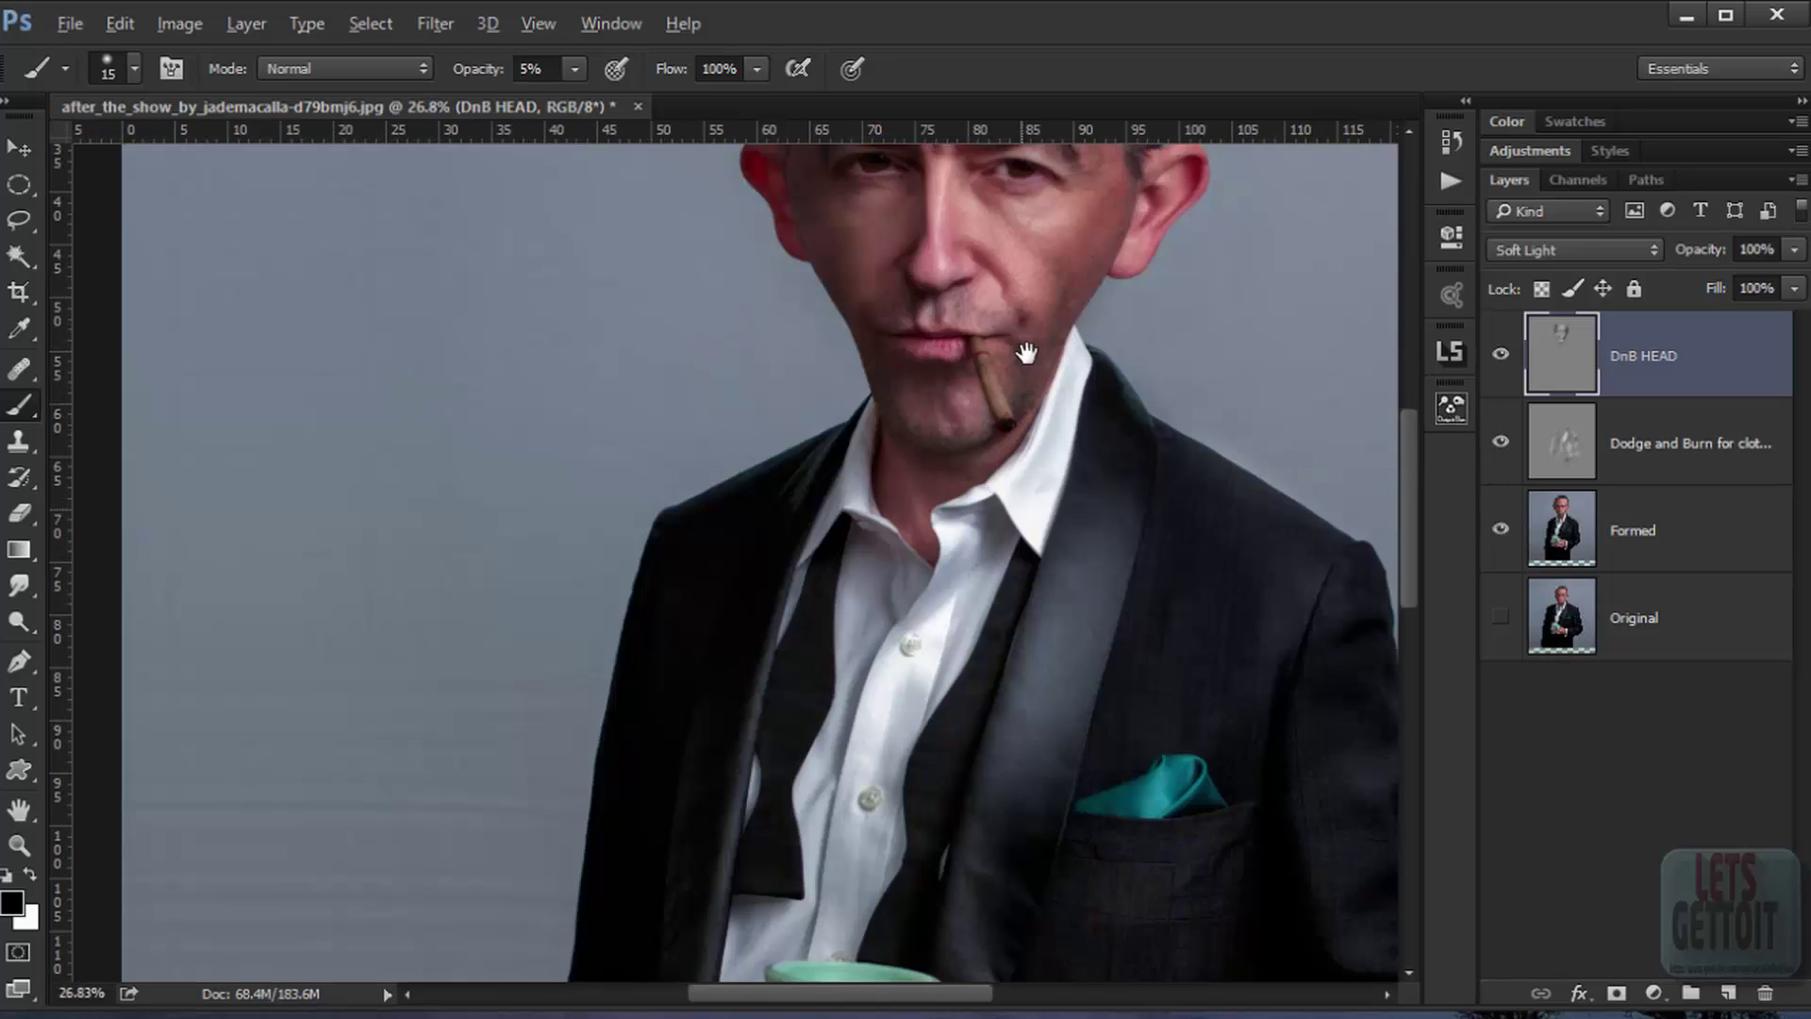
# Step: Make the Original layer visible and toggle the Formed layer off and on to compare the portrait
pyautogui.moveTo(1027, 351); pyautogui.dragTo(1014, 603)
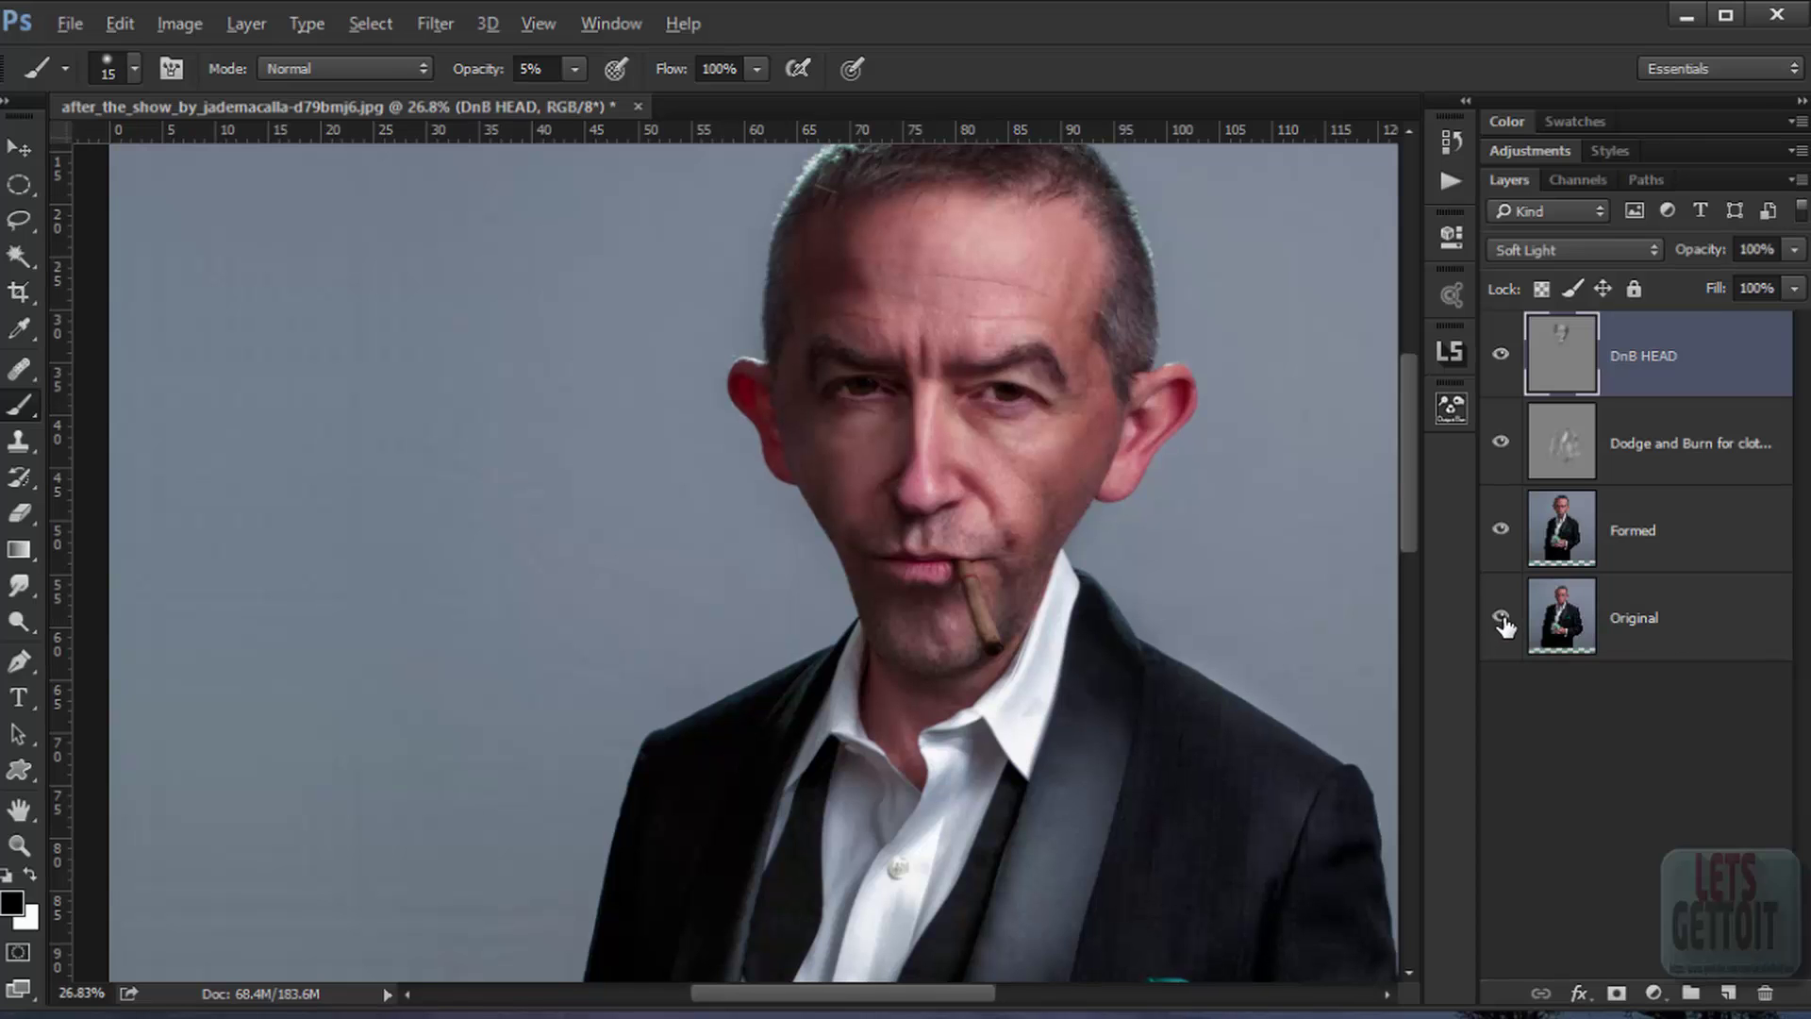
pyautogui.click(1501, 529)
pyautogui.click(1507, 530)
# Step: Stamp all visible layers into a new merged layer at the top of the stack
pyautogui.scroll(-3, 1003, 666)
pyautogui.moveTo(1002, 667)
pyautogui.mouseDown()
pyautogui.moveTo(1125, 391)
pyautogui.moveTo(1125, 521)
pyautogui.moveTo(1063, 674)
pyautogui.mouseUp()
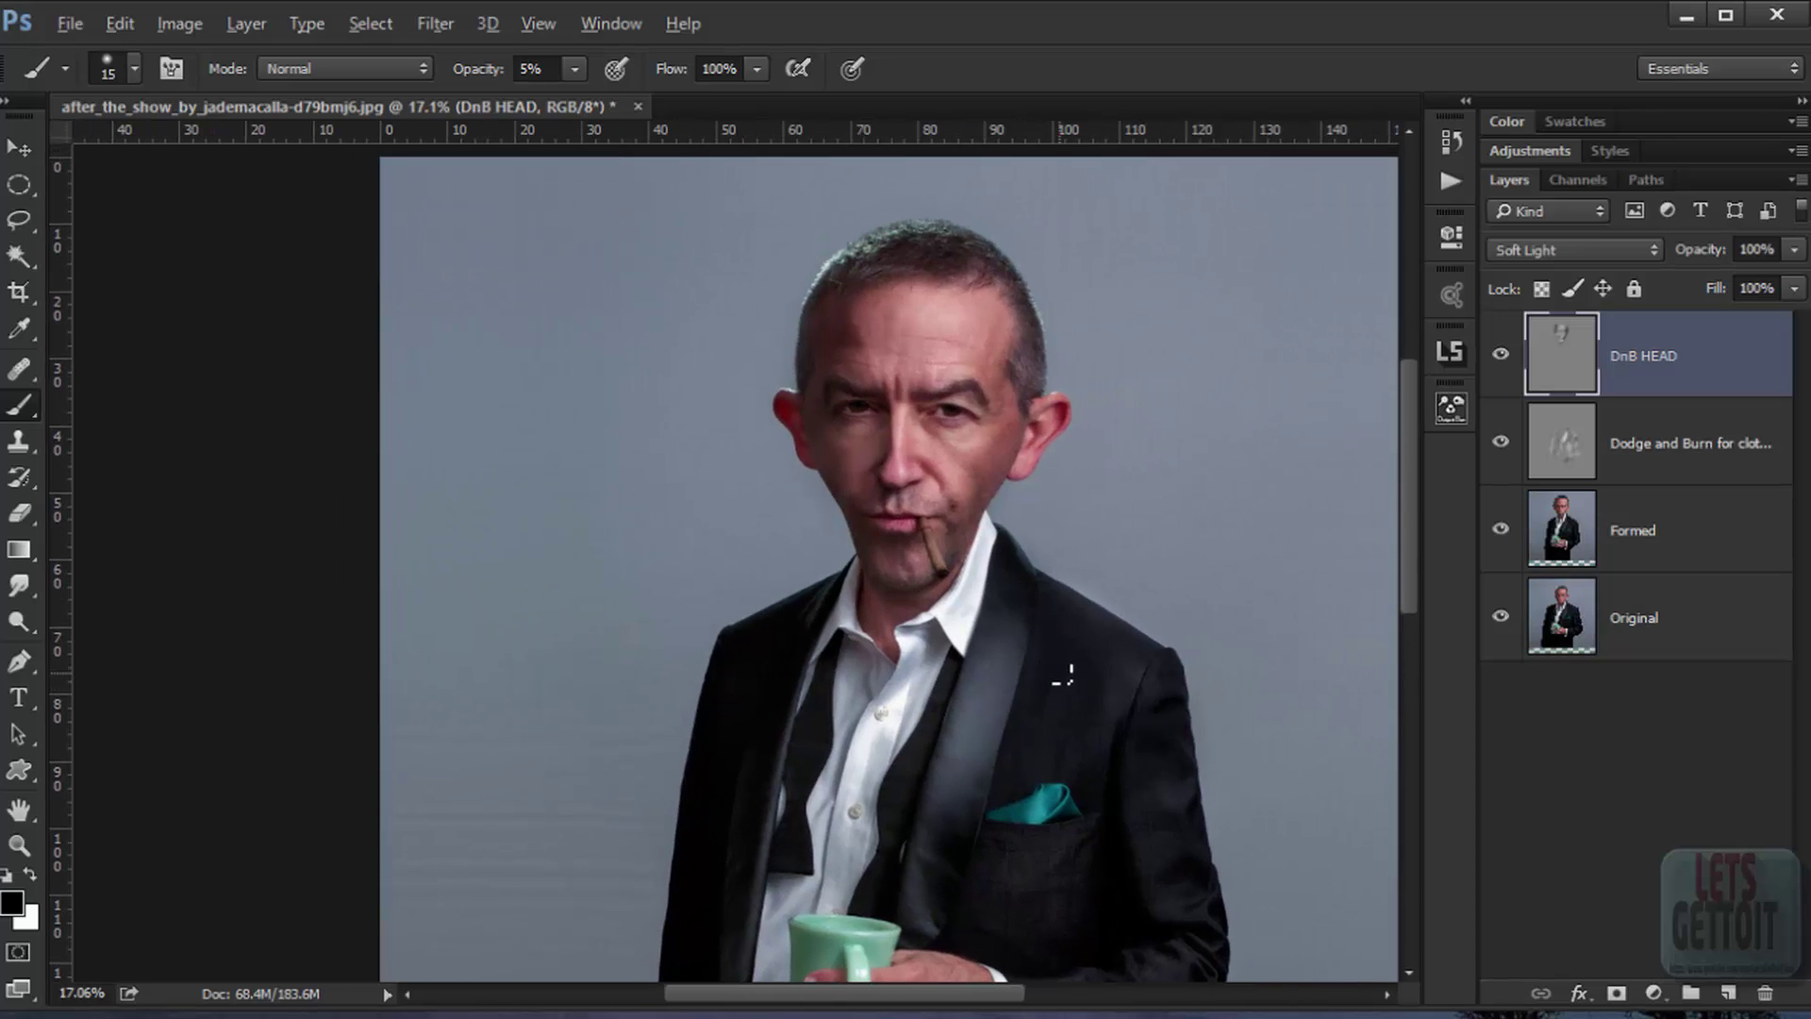
pyautogui.scroll(-5, 1076, 641)
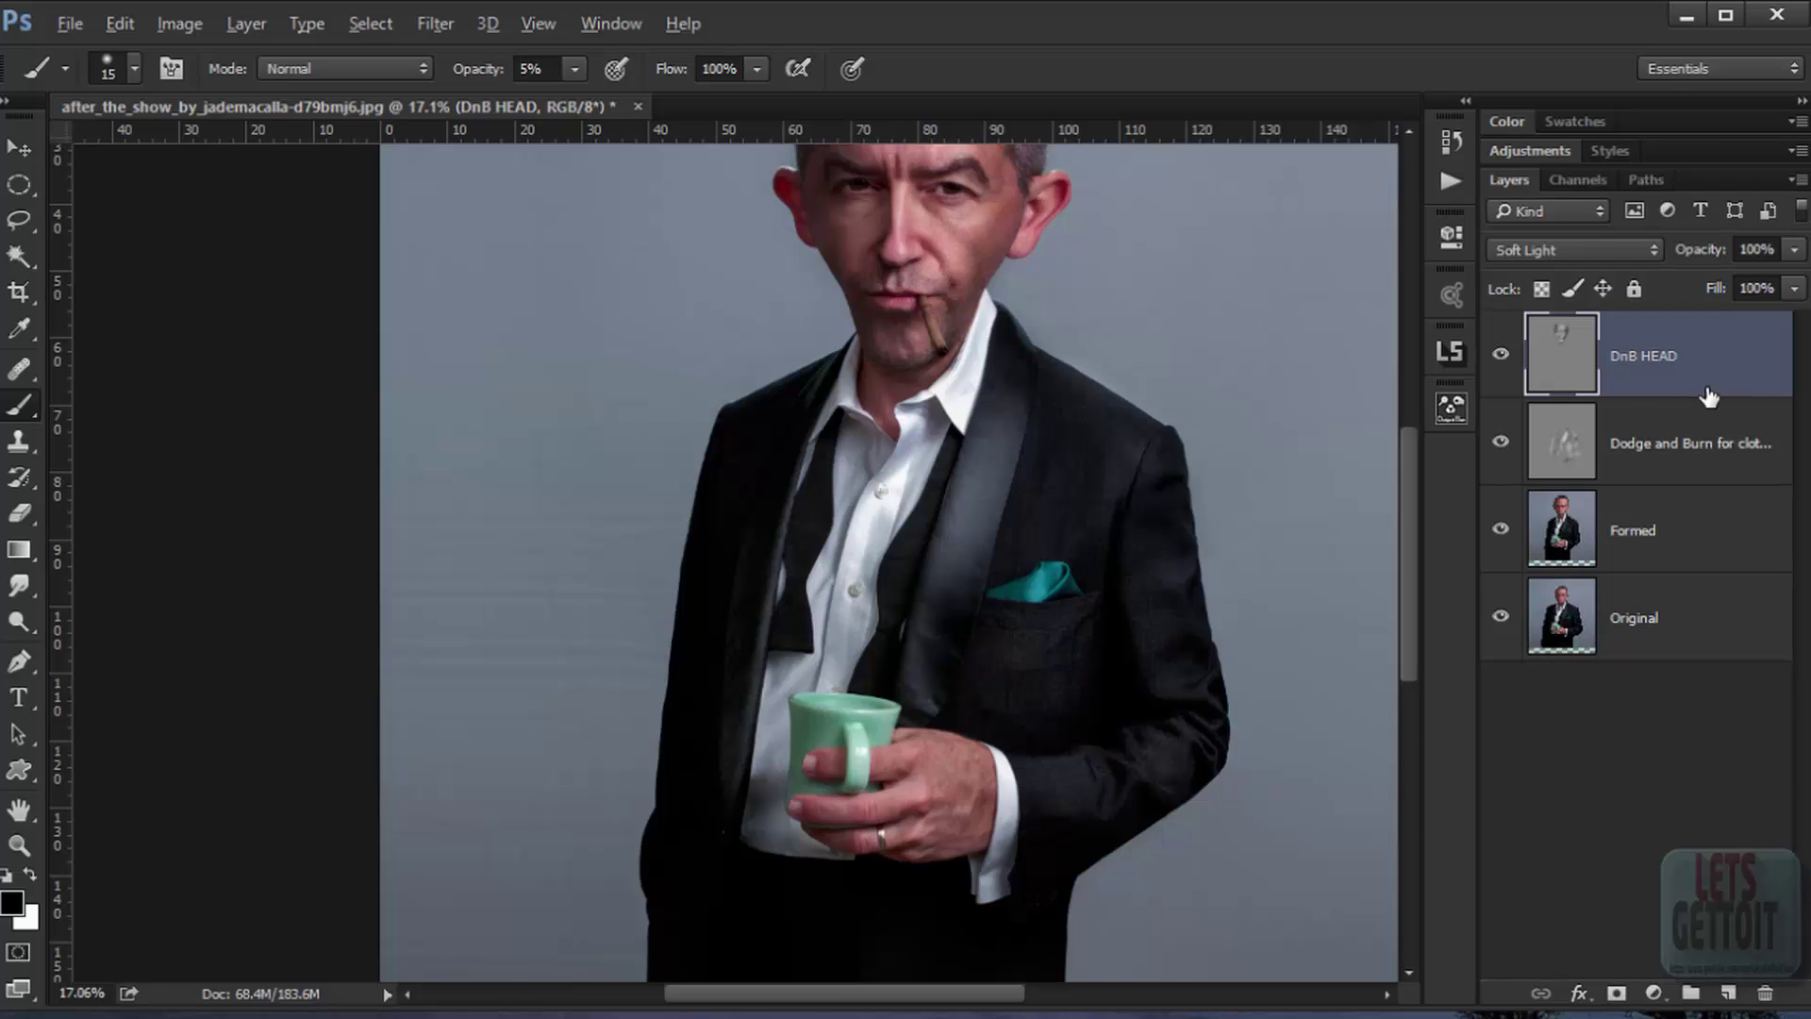
pyautogui.hotkey('ctrl', 'shift', 'alt', 'e')
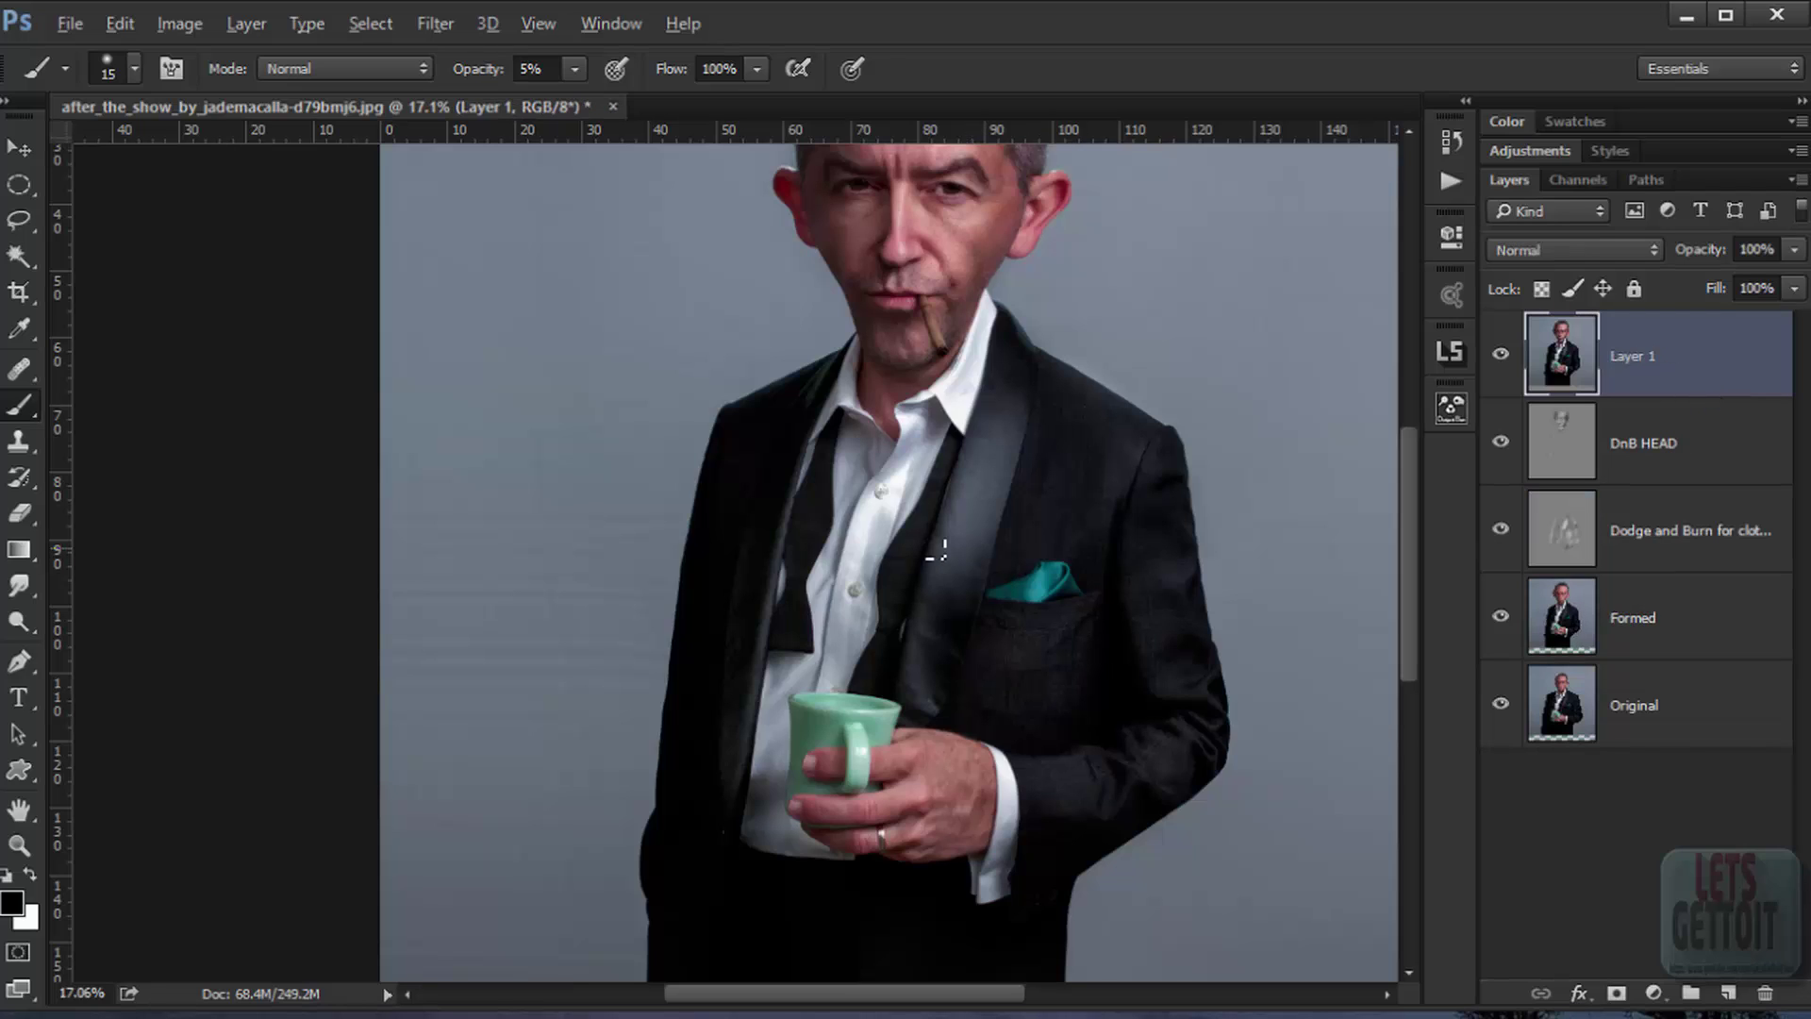
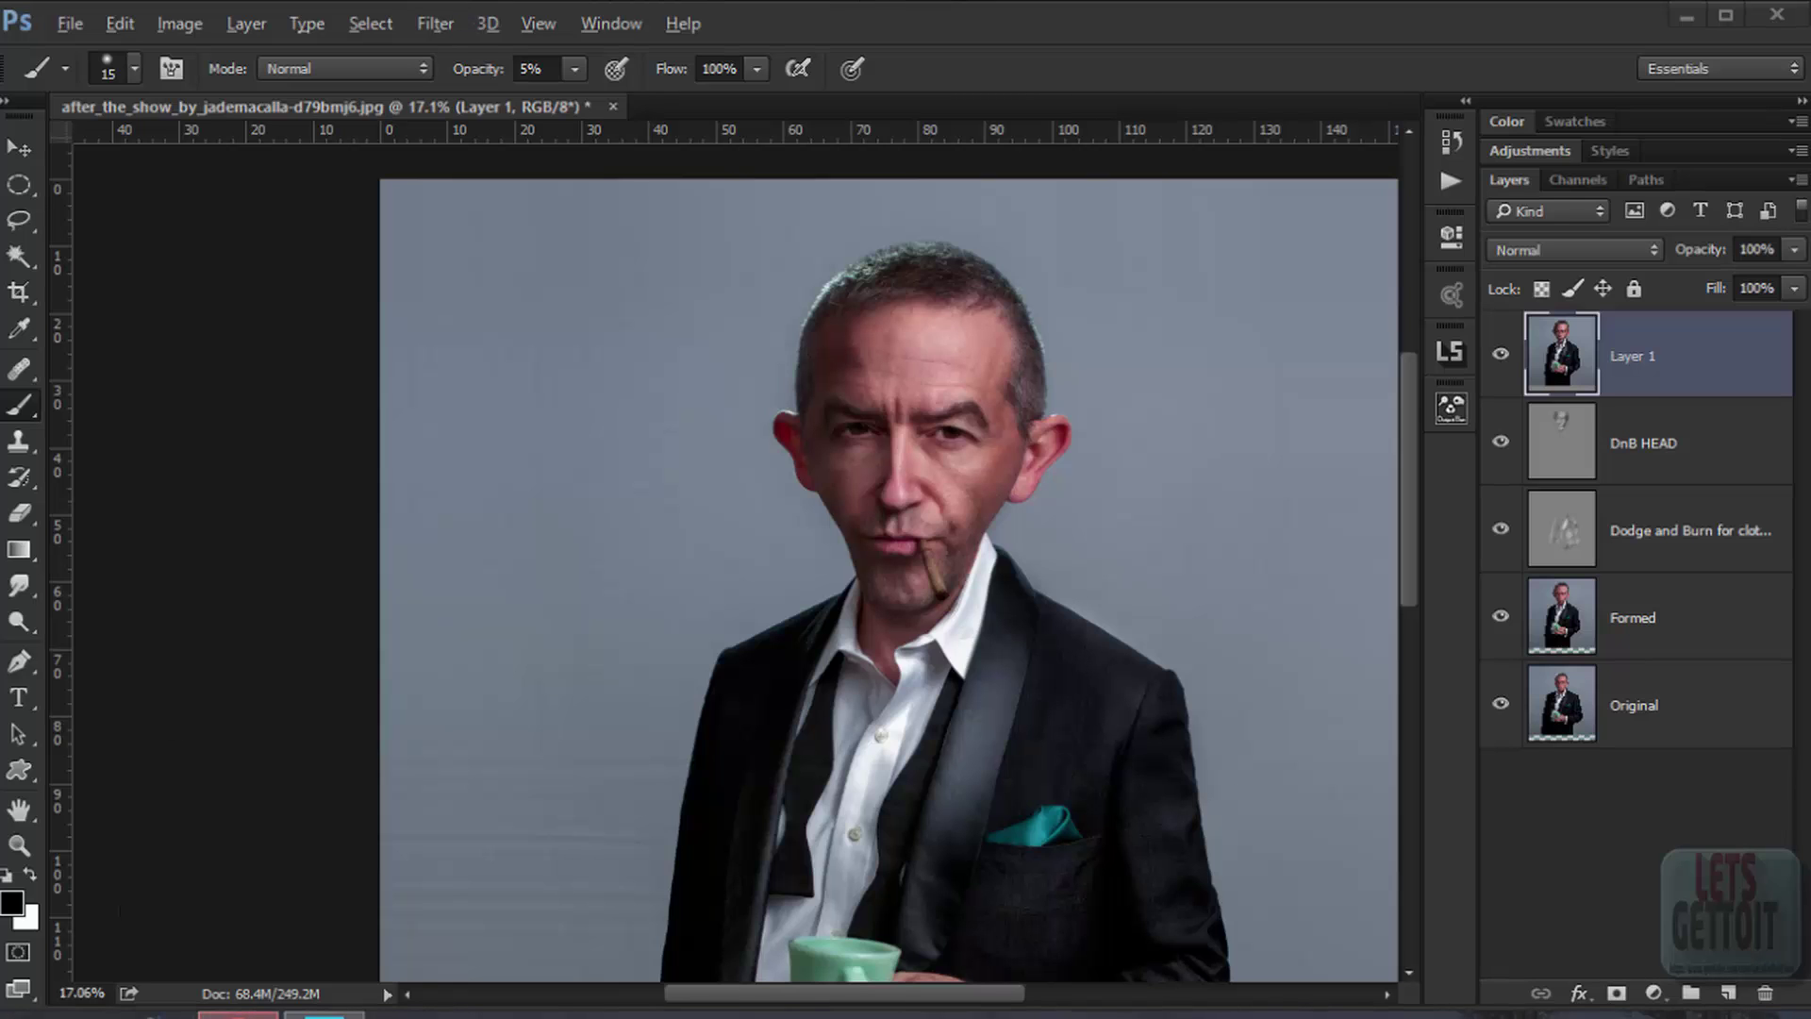
# Step: Switch to the browser, review the ModelMayhem thread on the GREYCstoration plug-in, and open its direct MediaFire link in a new tab
pyautogui.click(238, 1015)
pyautogui.scroll(4, 420, 337)
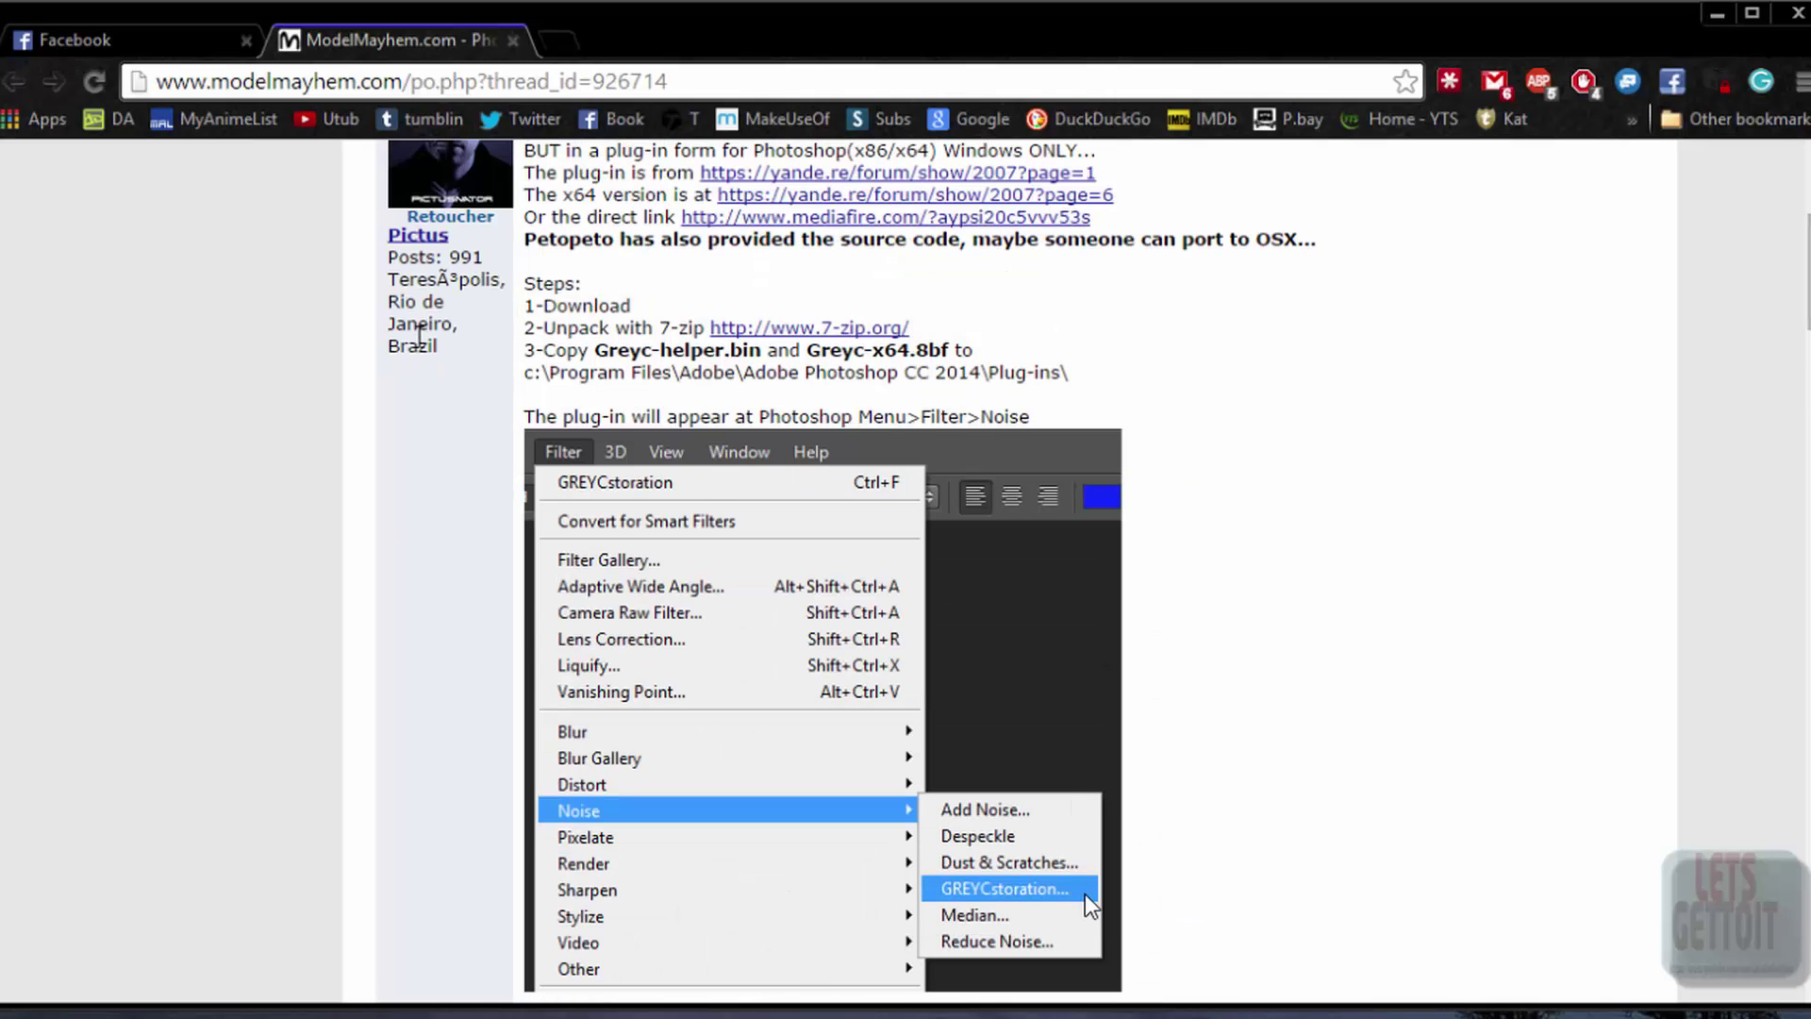
pyautogui.scroll(4, 420, 335)
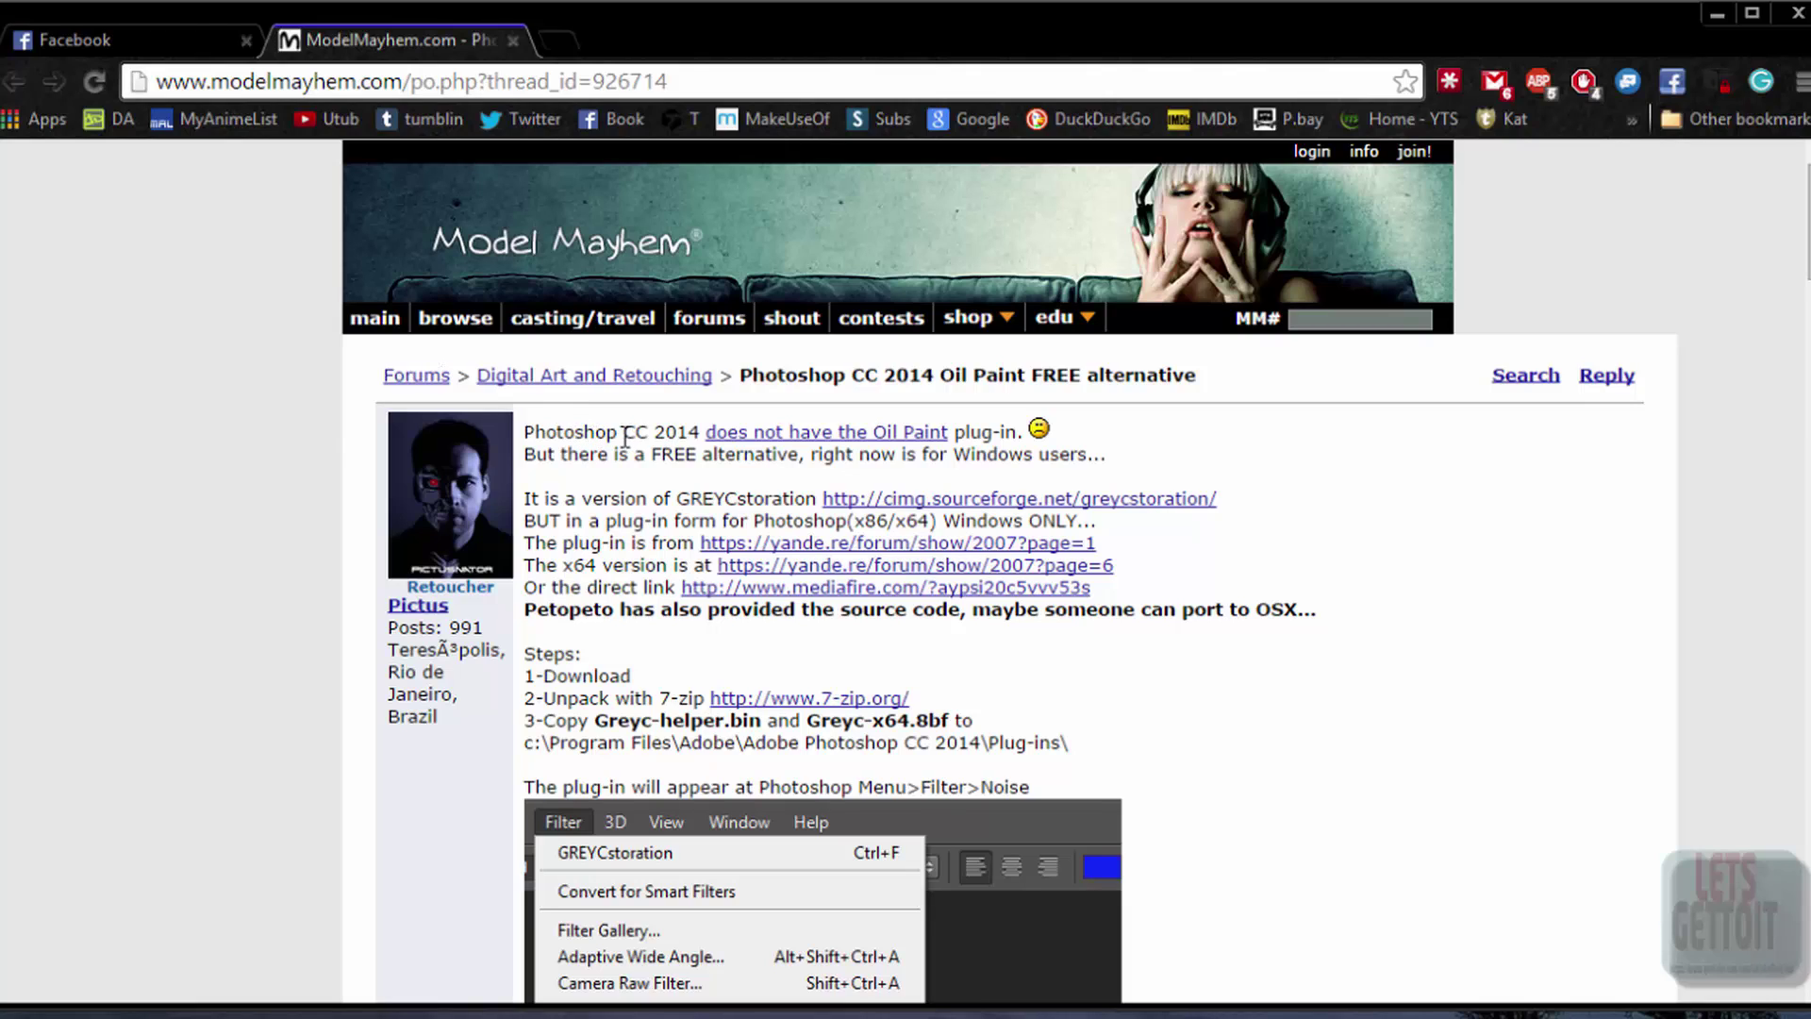
pyautogui.scroll(-2, 623, 437)
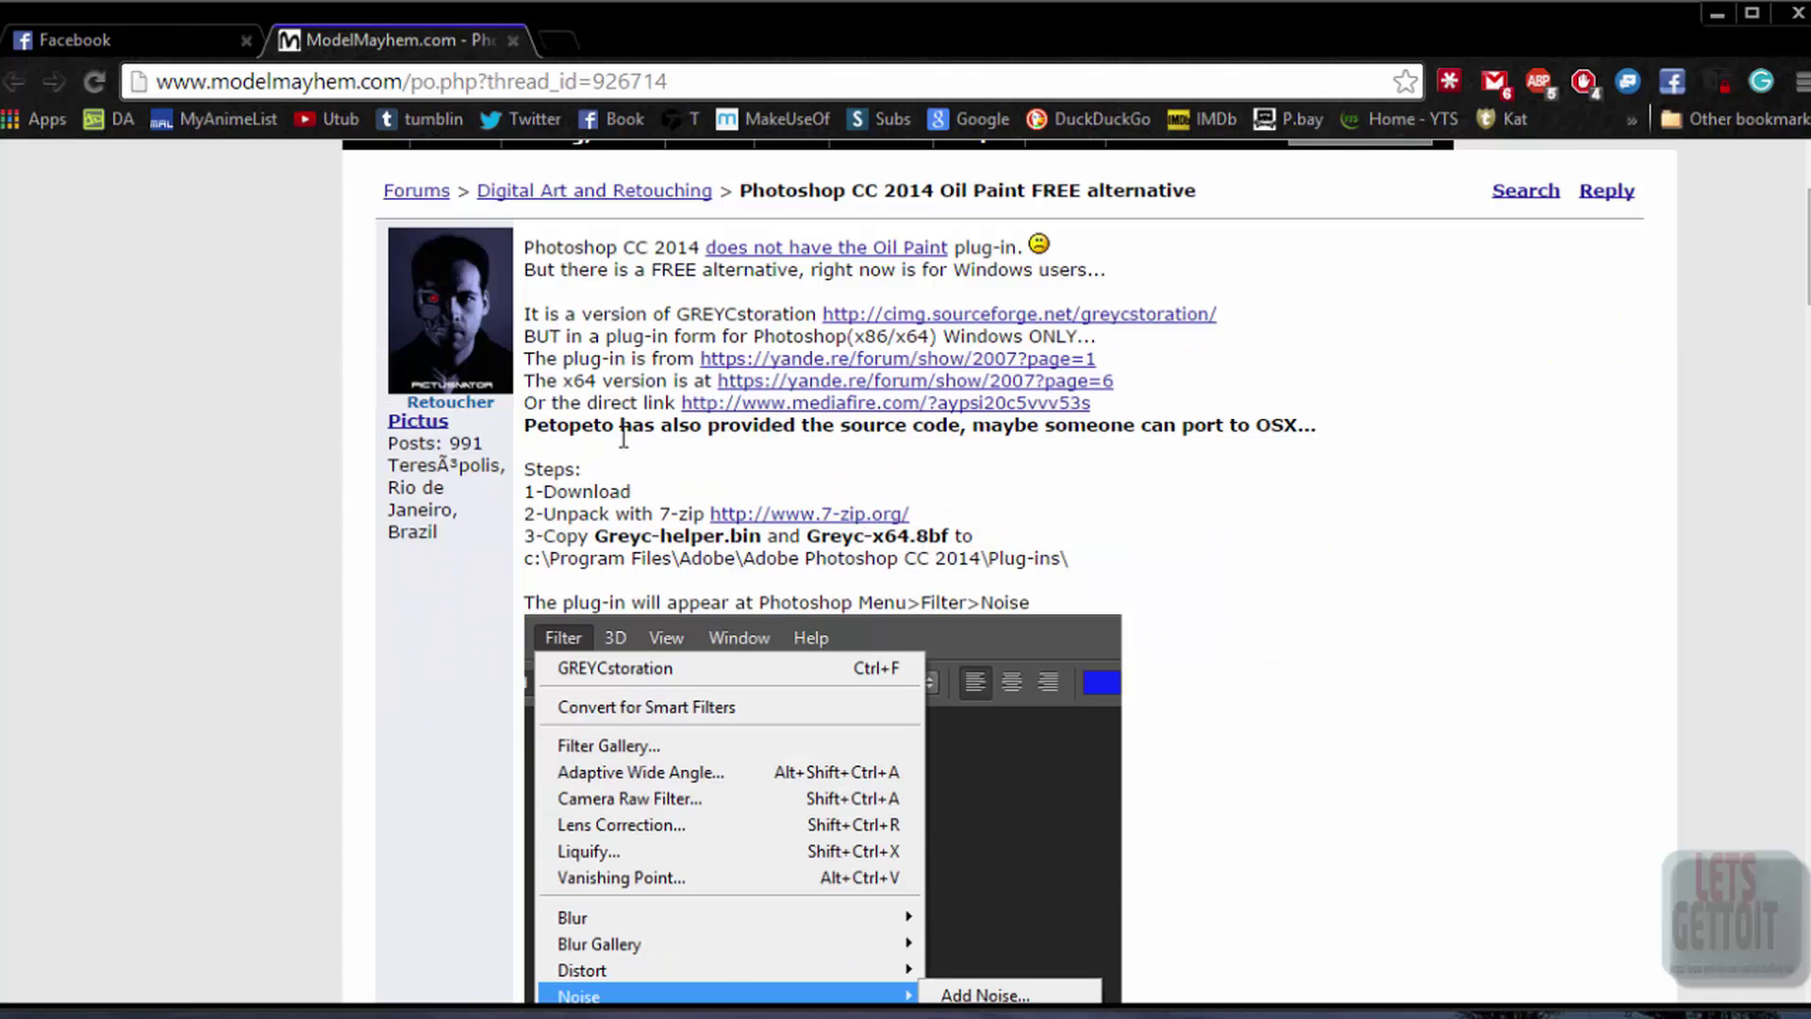
pyautogui.scroll(-2, 650, 558)
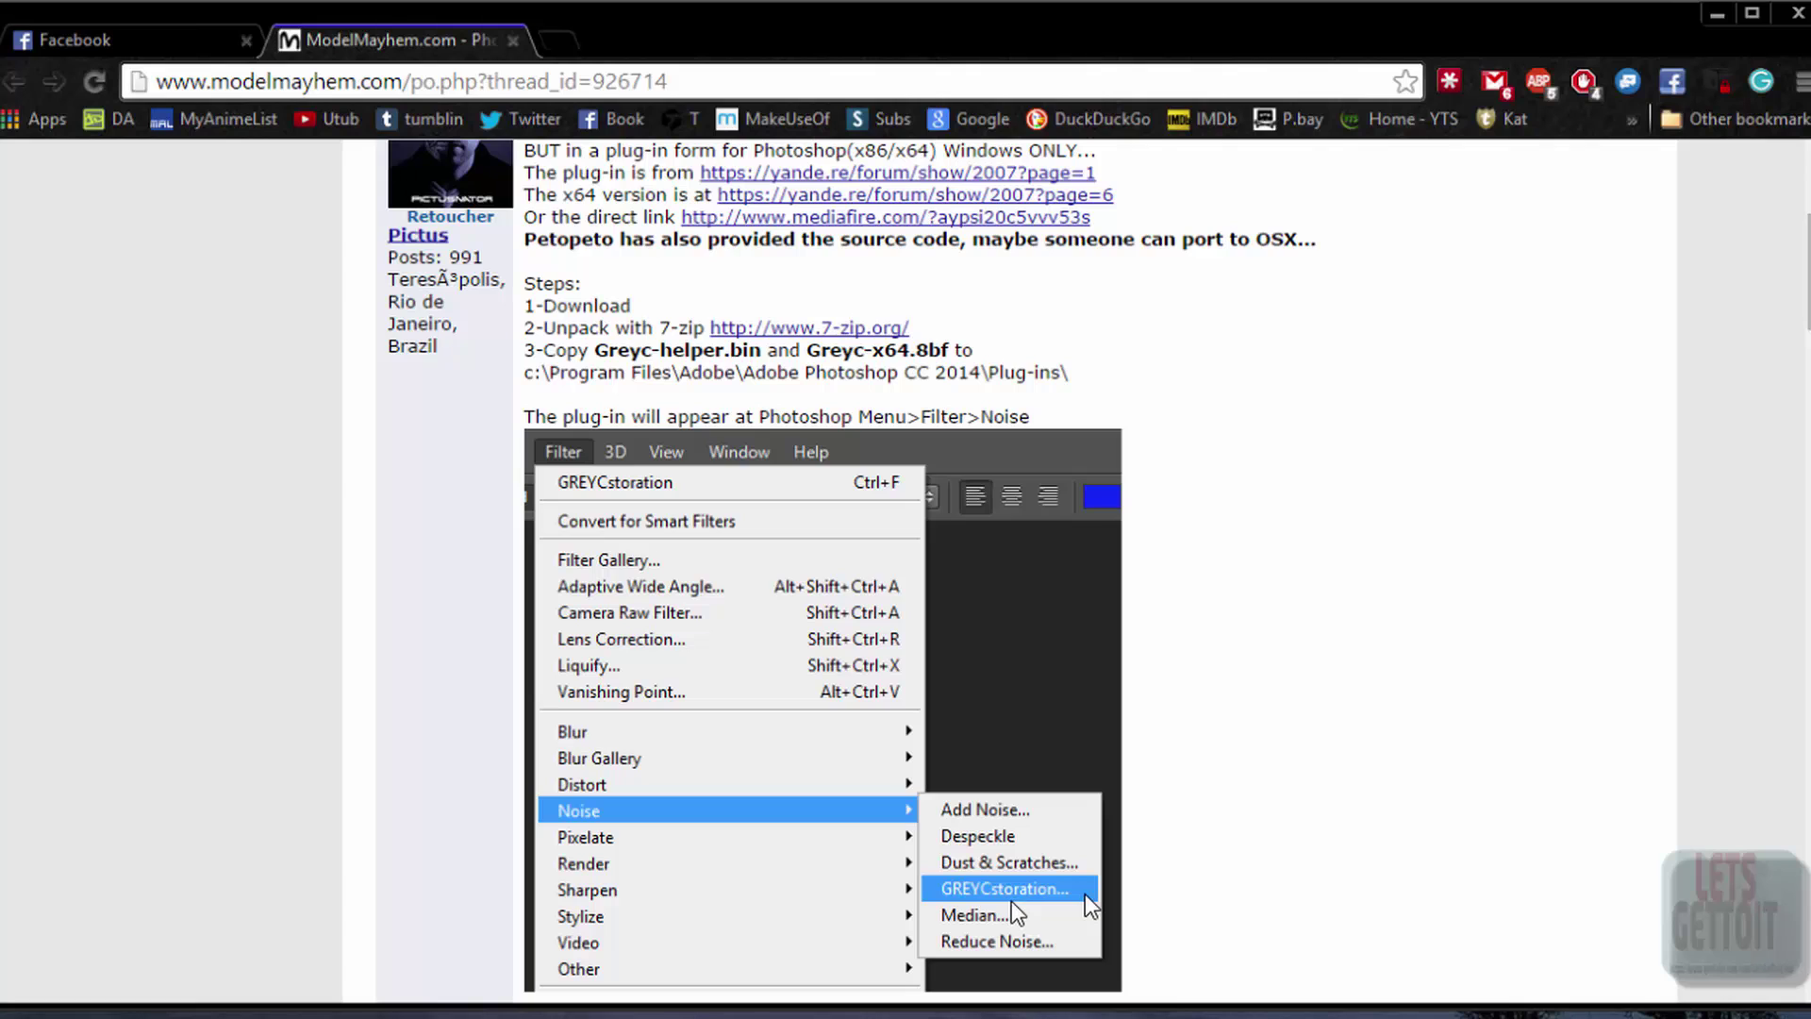
pyautogui.scroll(4, 1211, 787)
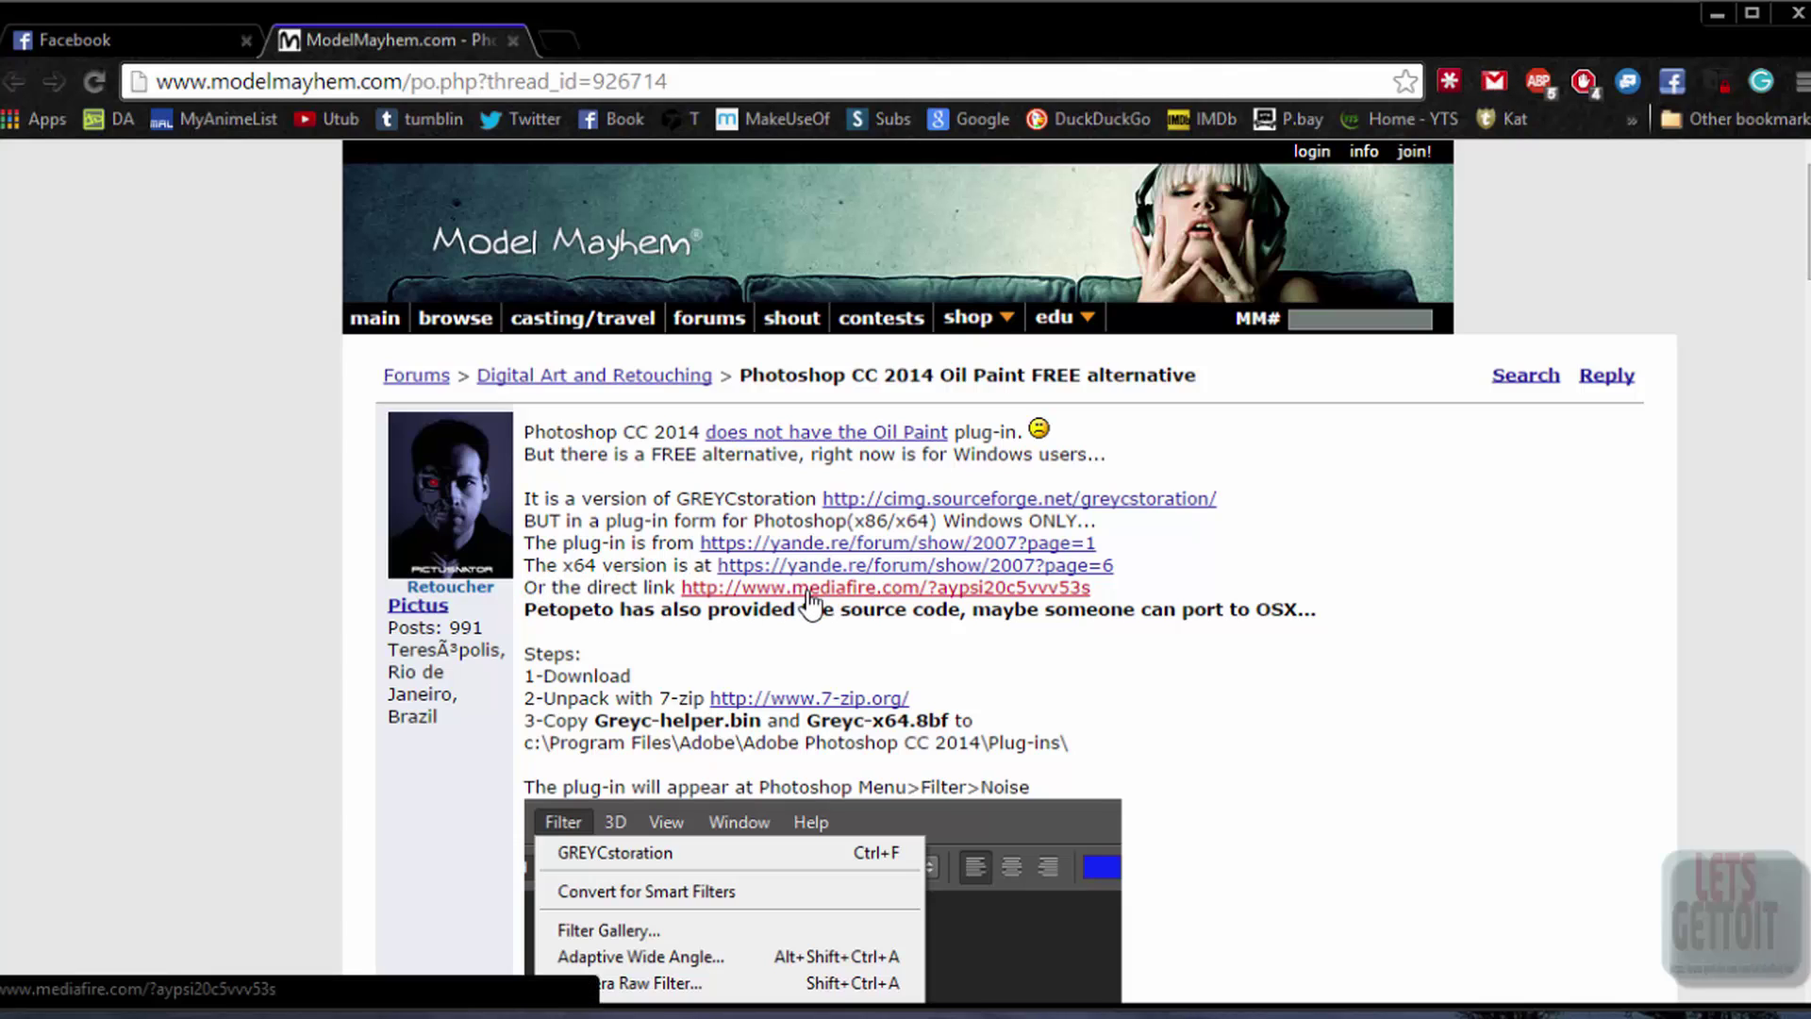
pyautogui.rightClick(809, 596)
pyautogui.click(849, 613)
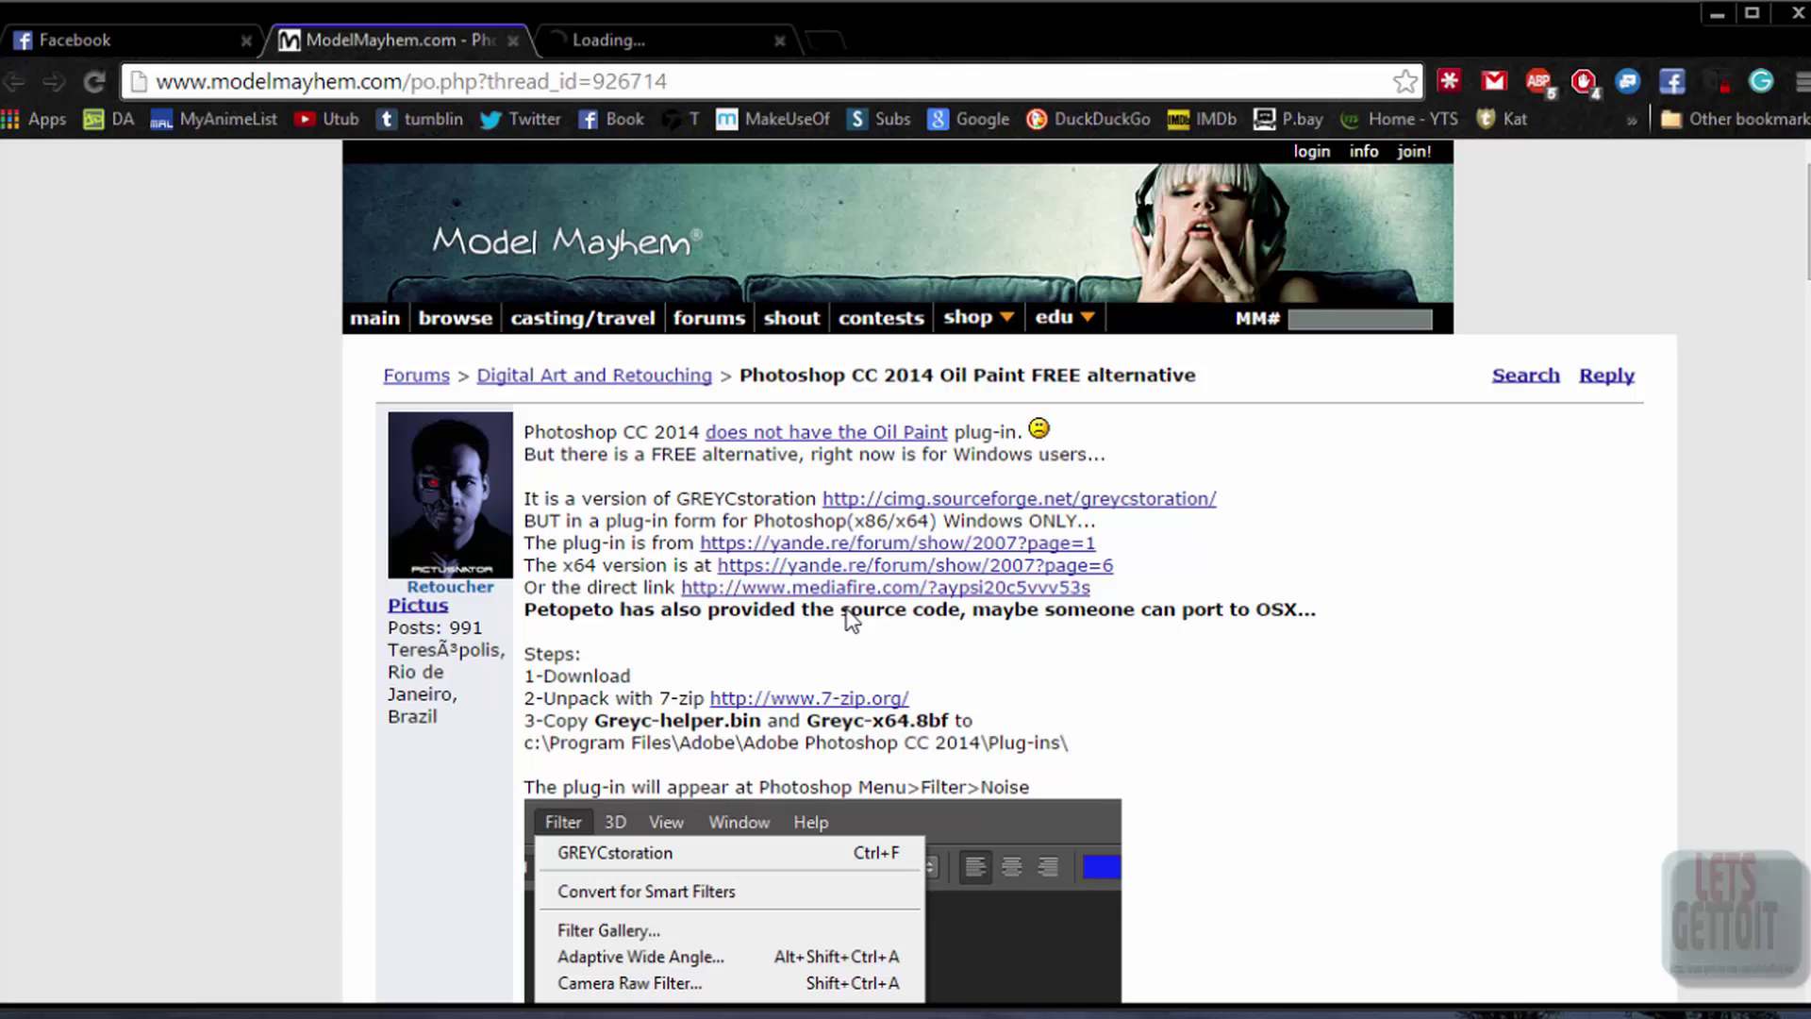
# Step: Examine the GREYCstoration default and recommended starting-point settings in the forum thread
pyautogui.scroll(-2, 687, 517)
pyautogui.scroll(-2, 686, 517)
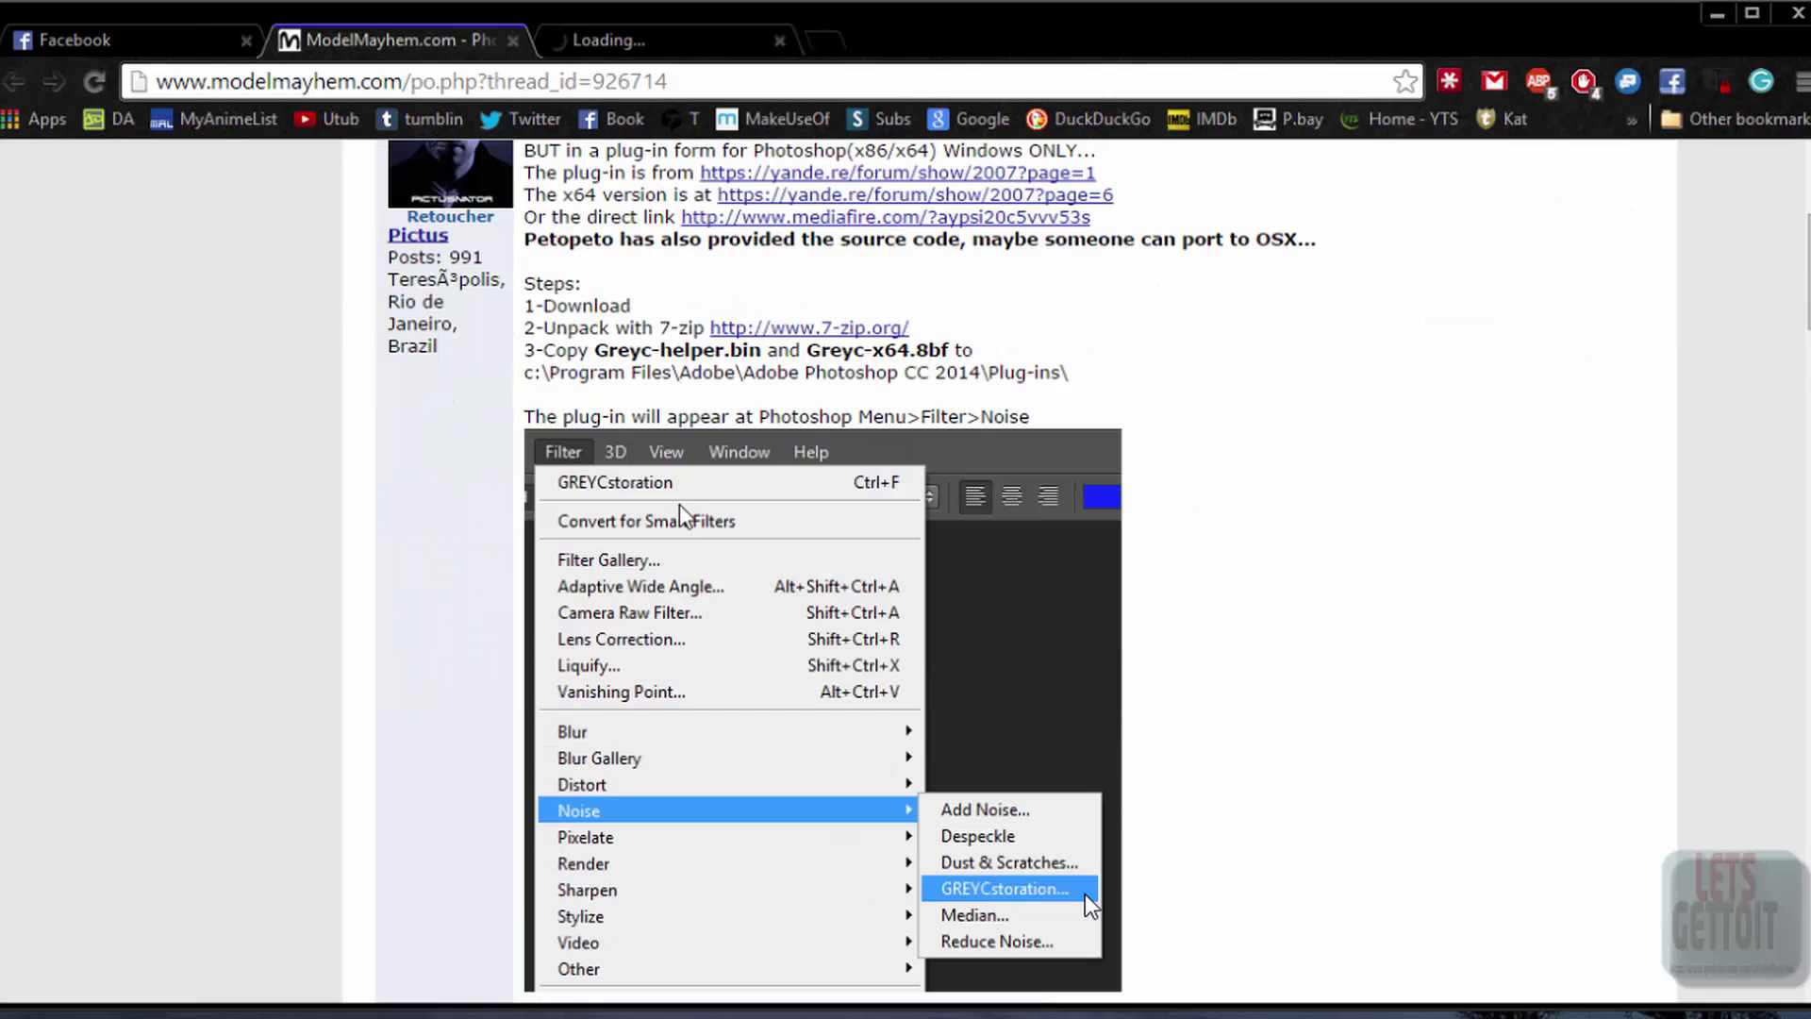
pyautogui.scroll(-8, 686, 519)
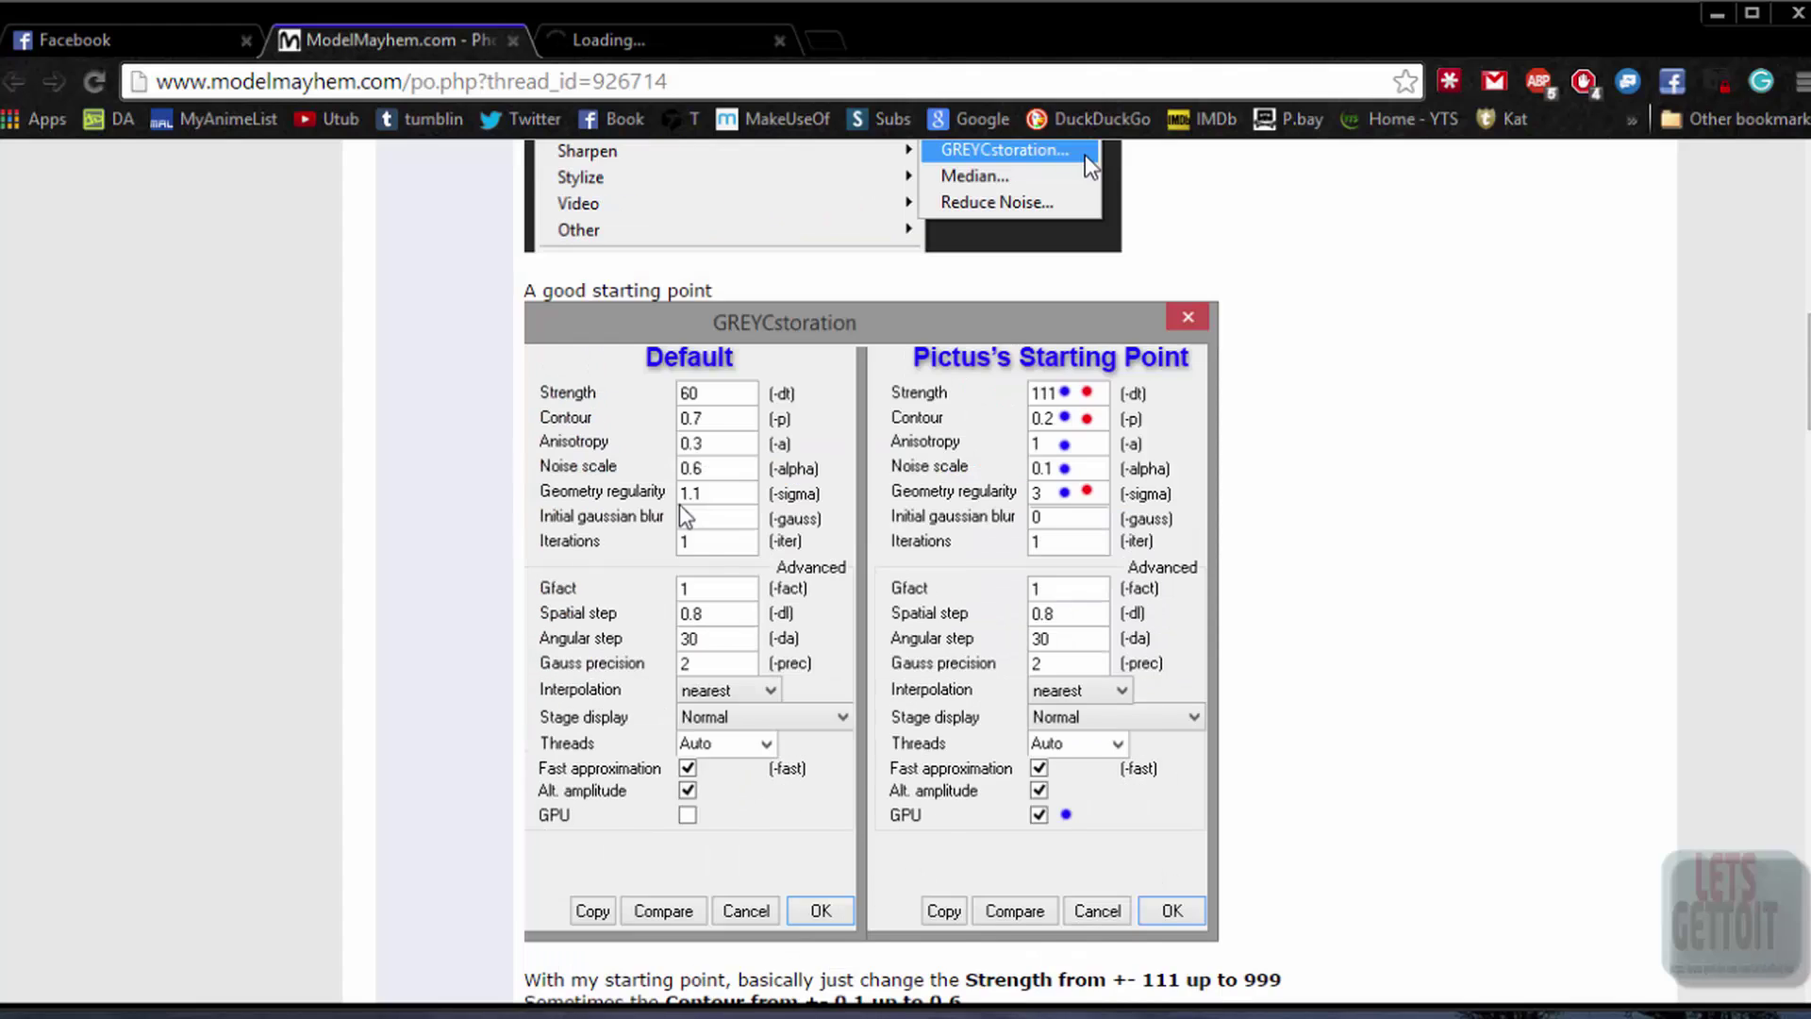
pyautogui.scroll(-6, 685, 517)
pyautogui.scroll(6, 680, 504)
# Step: Check the MediaFire tab, look over the thread's settings advice, close the extra tab and return to Photoshop
pyautogui.click(681, 28)
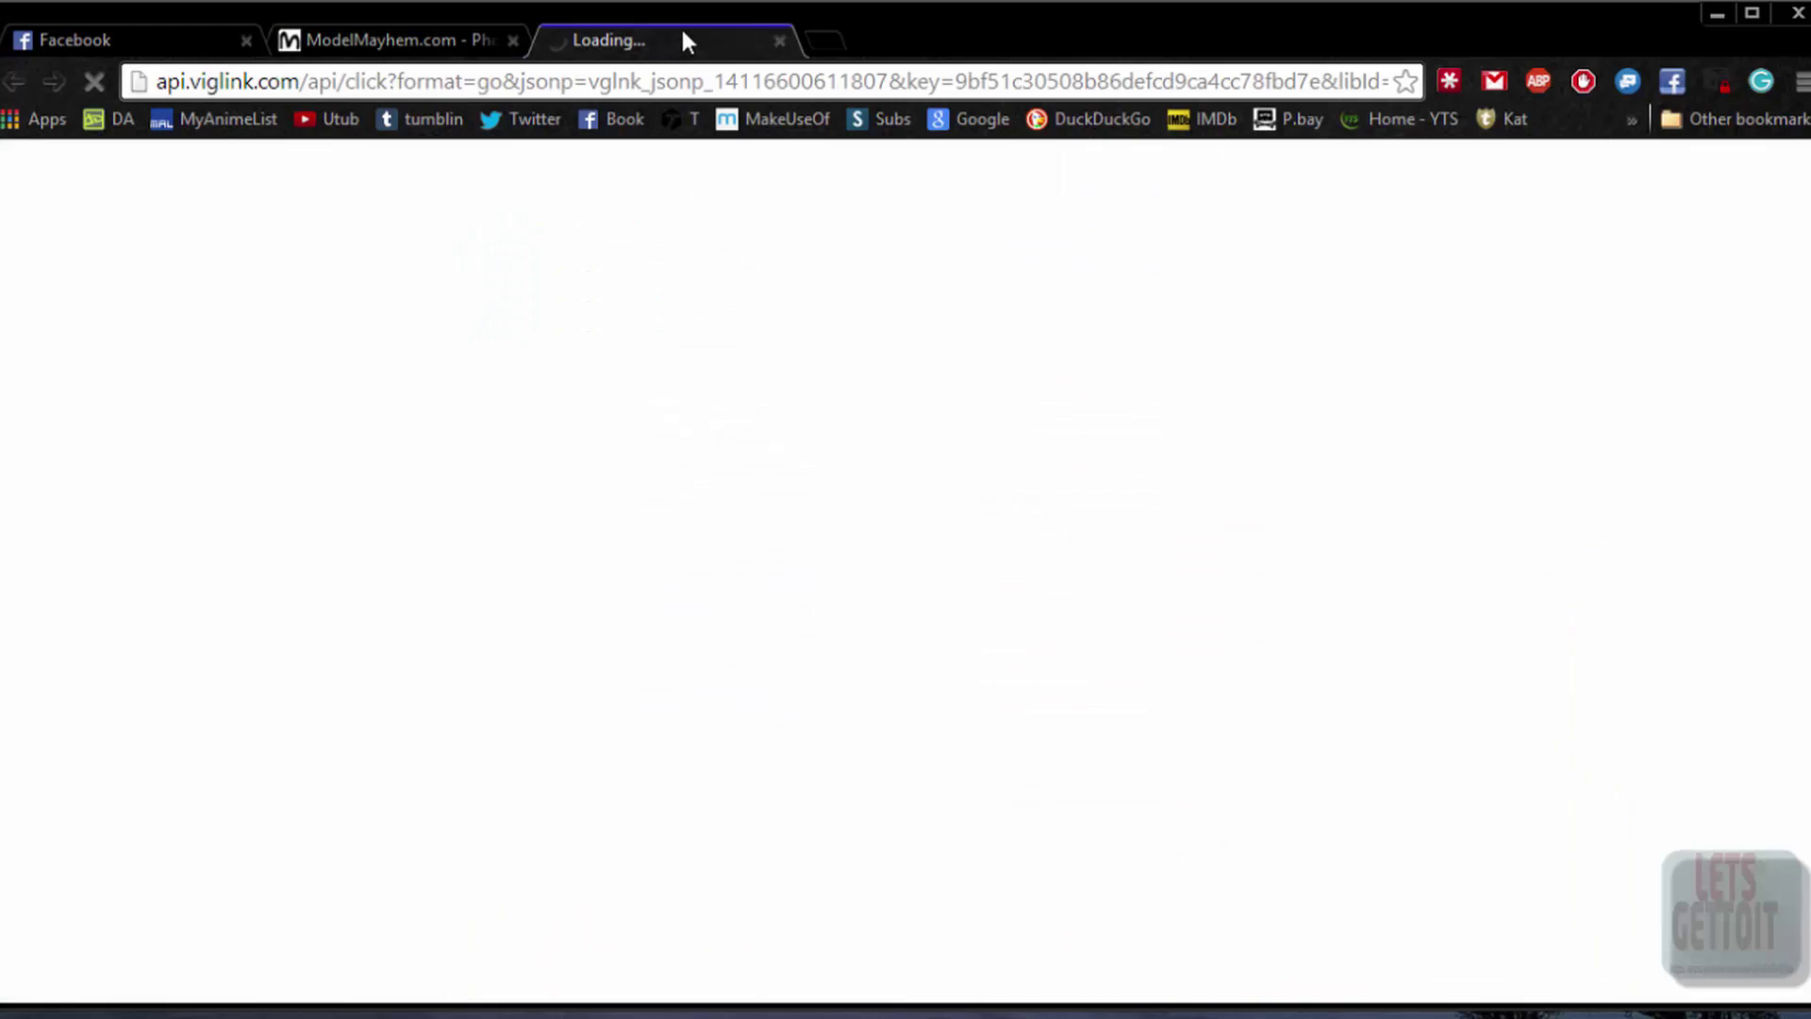
pyautogui.click(421, 35)
pyautogui.scroll(-3, 518, 207)
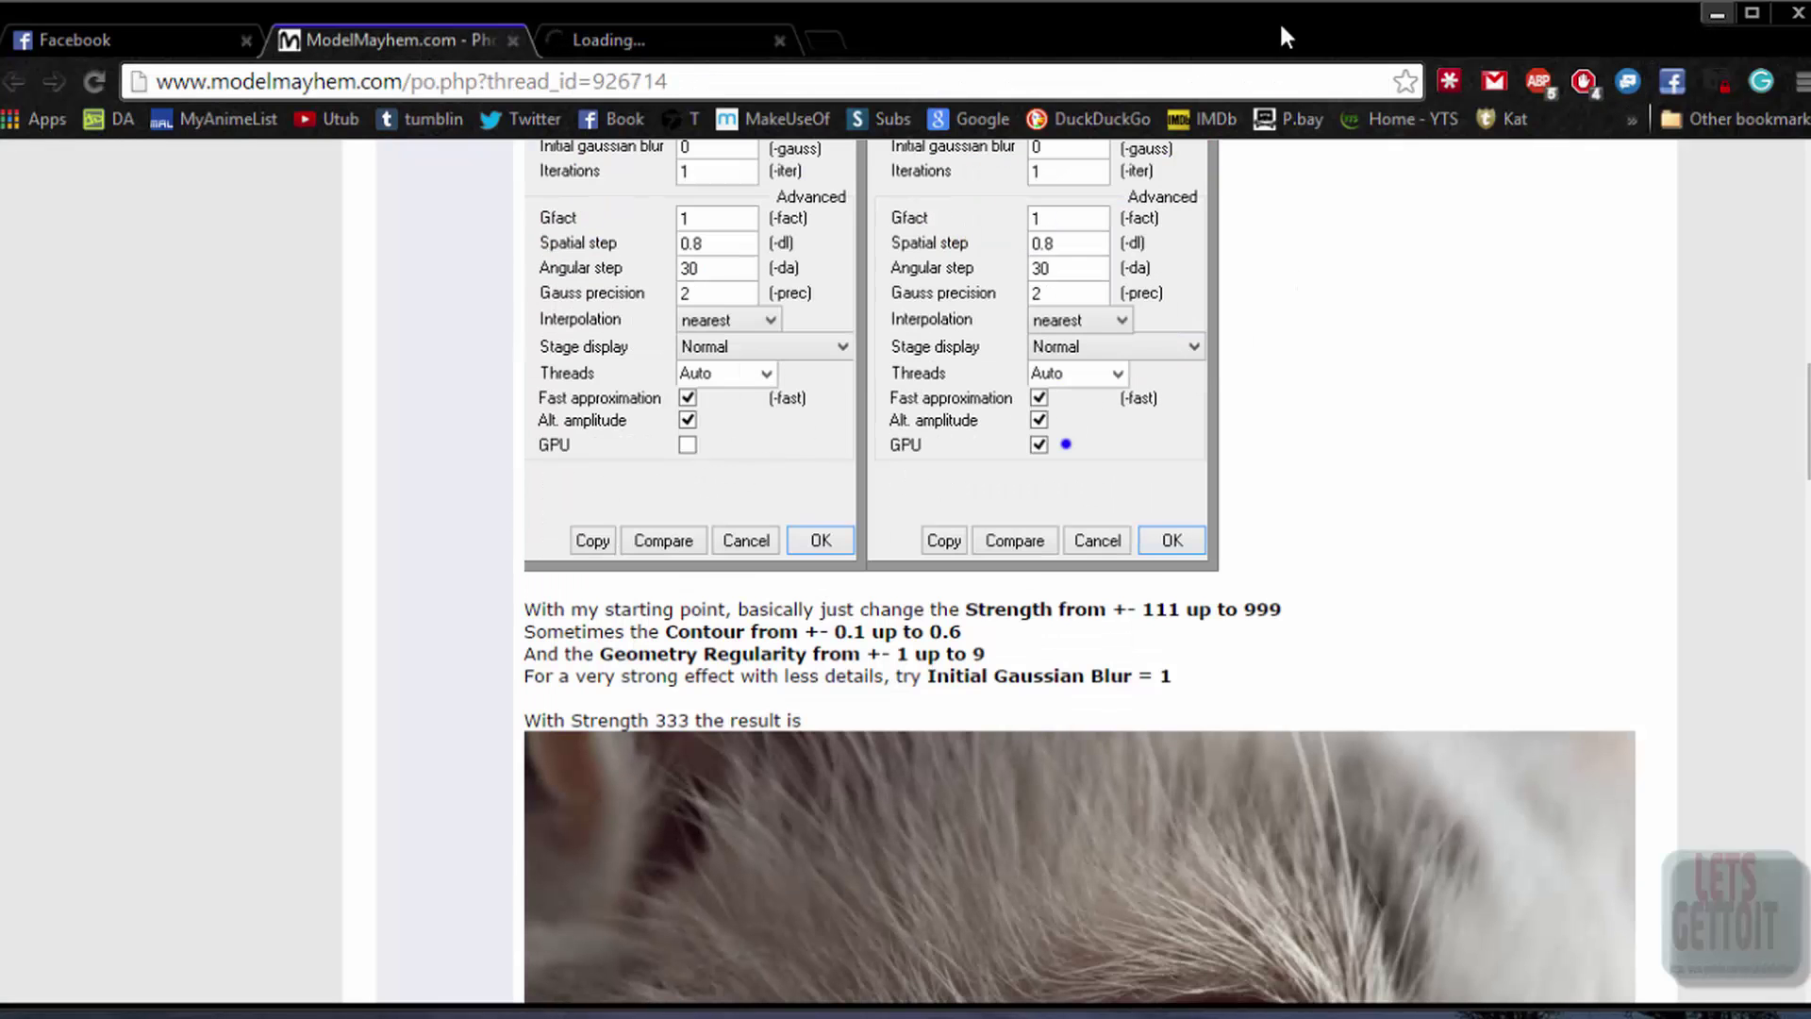
pyautogui.click(779, 40)
pyautogui.click(1709, 16)
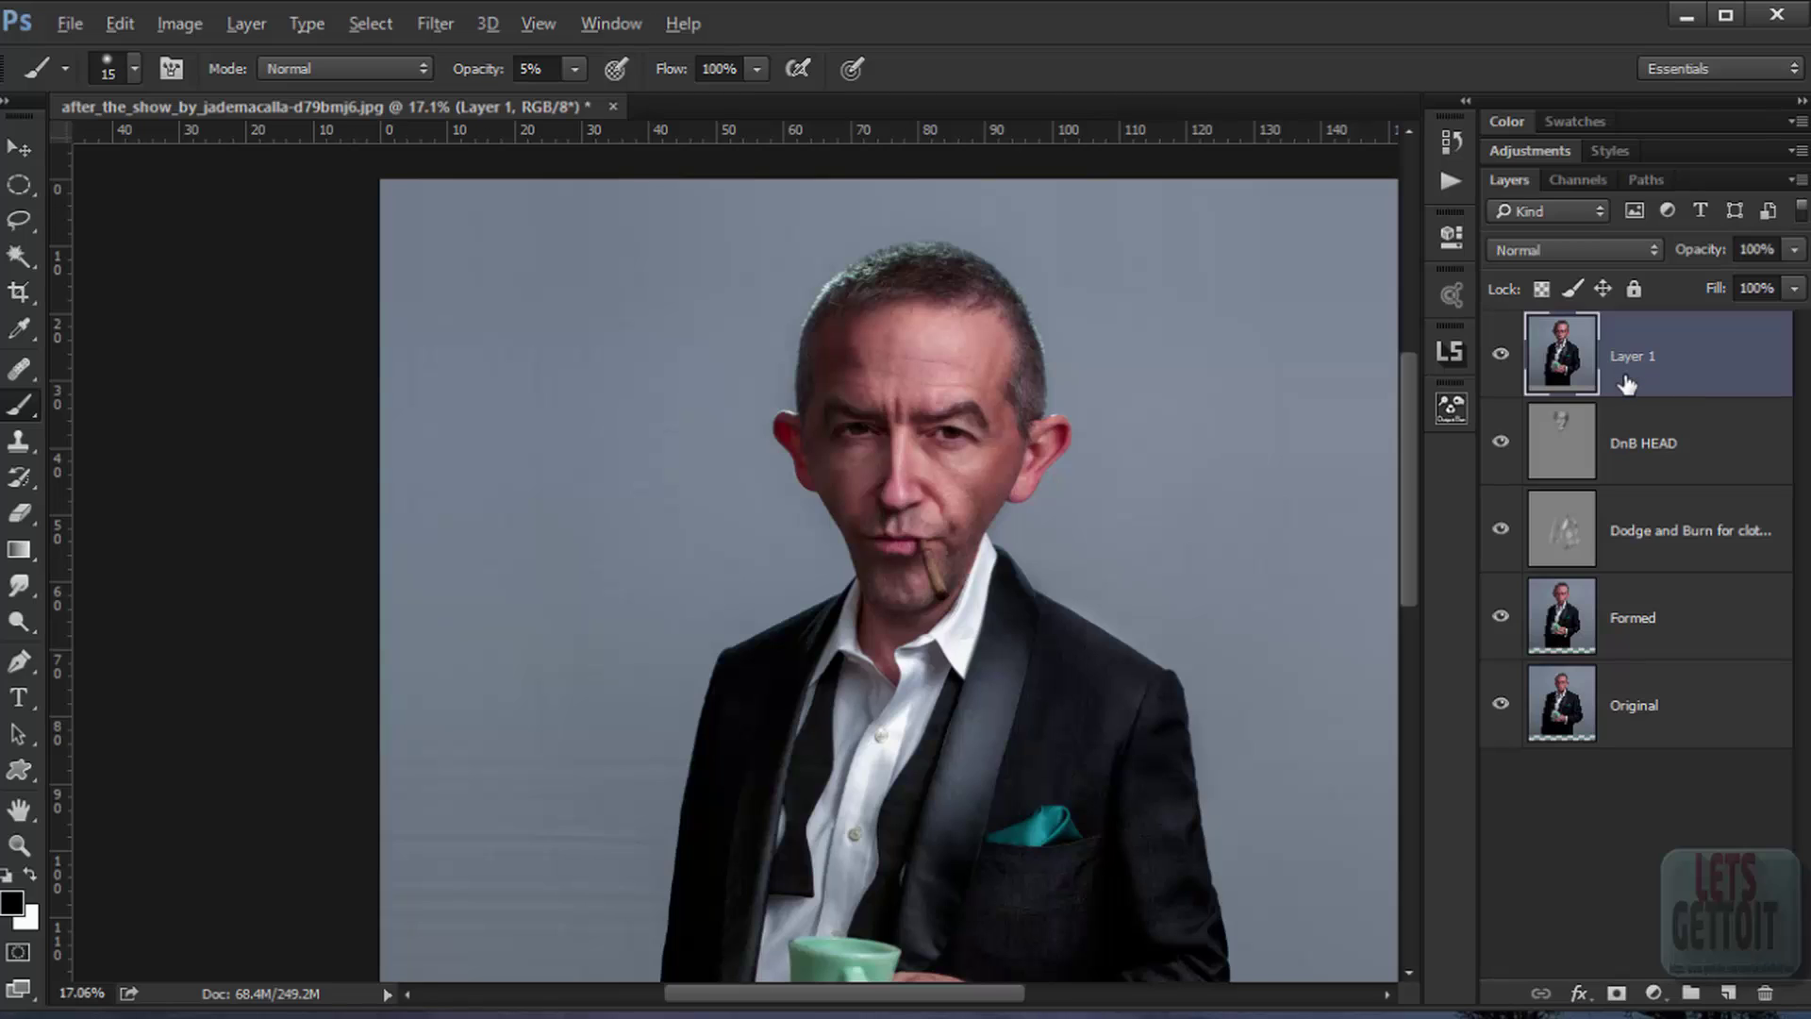
# Step: Duplicate the merged Layer 1 and toggle the copy's visibility off and on
pyautogui.hotkey('ctrl', 'j')
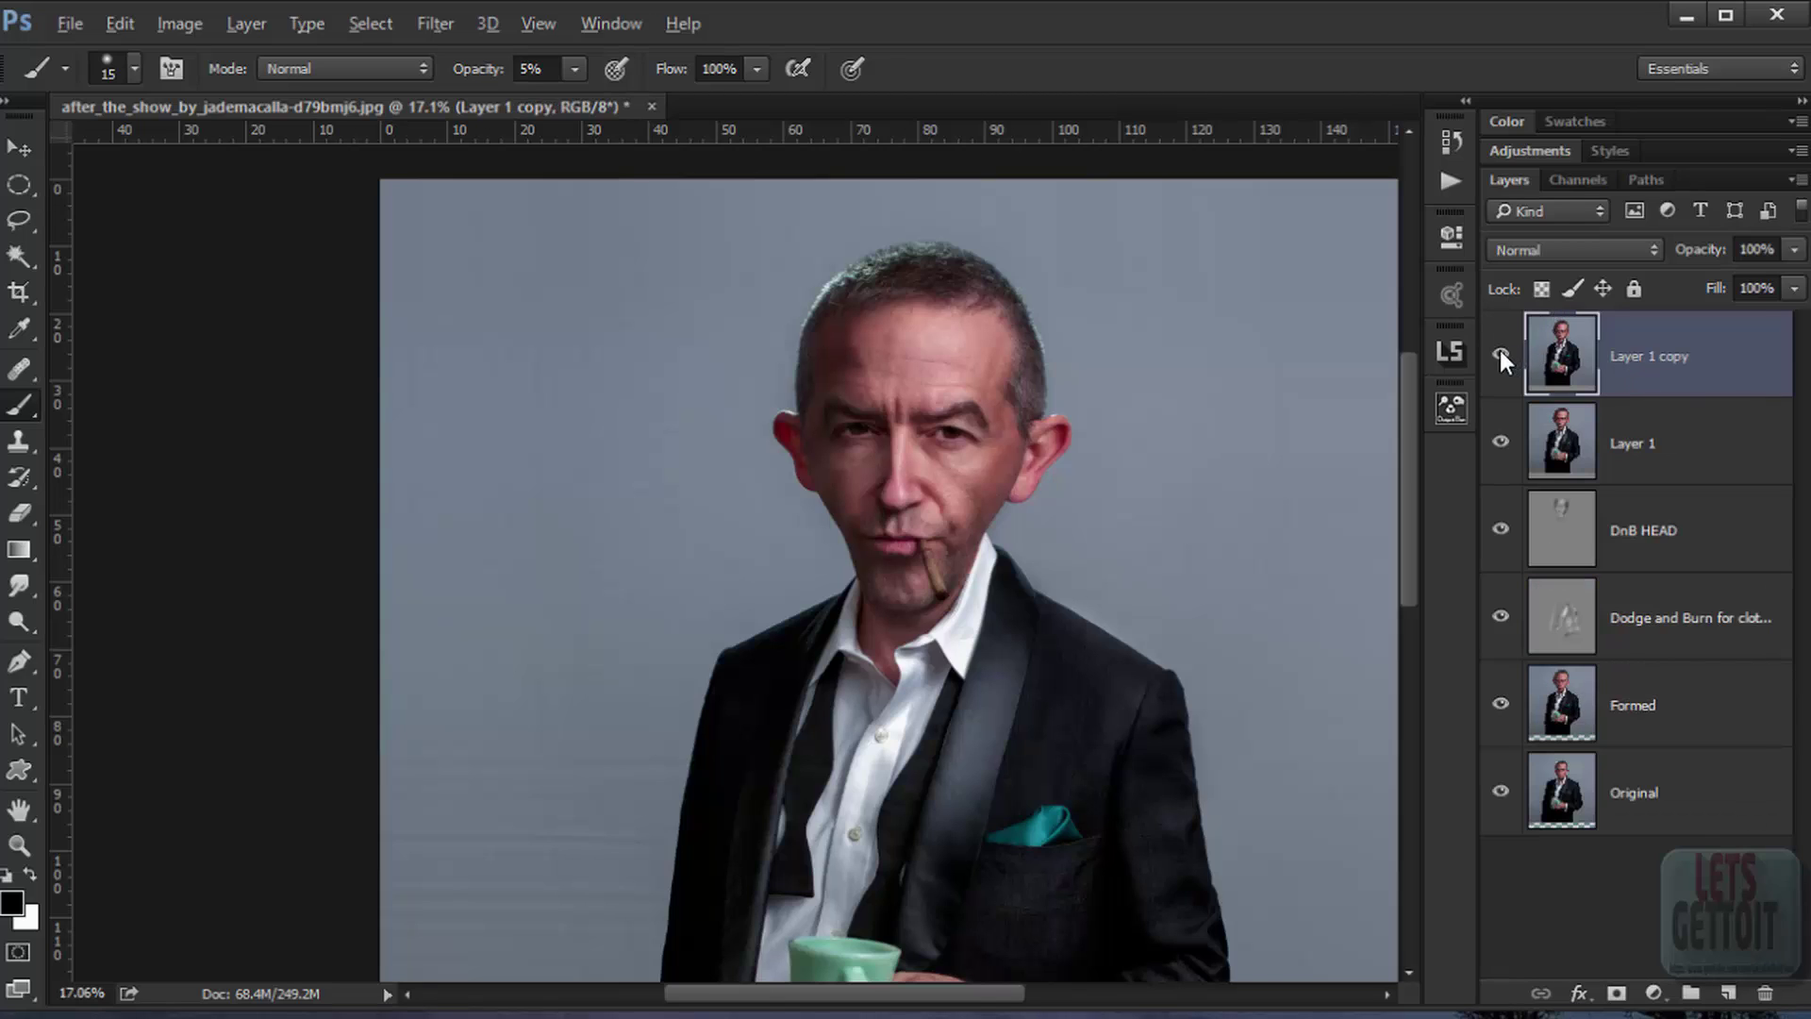
pyautogui.click(1502, 359)
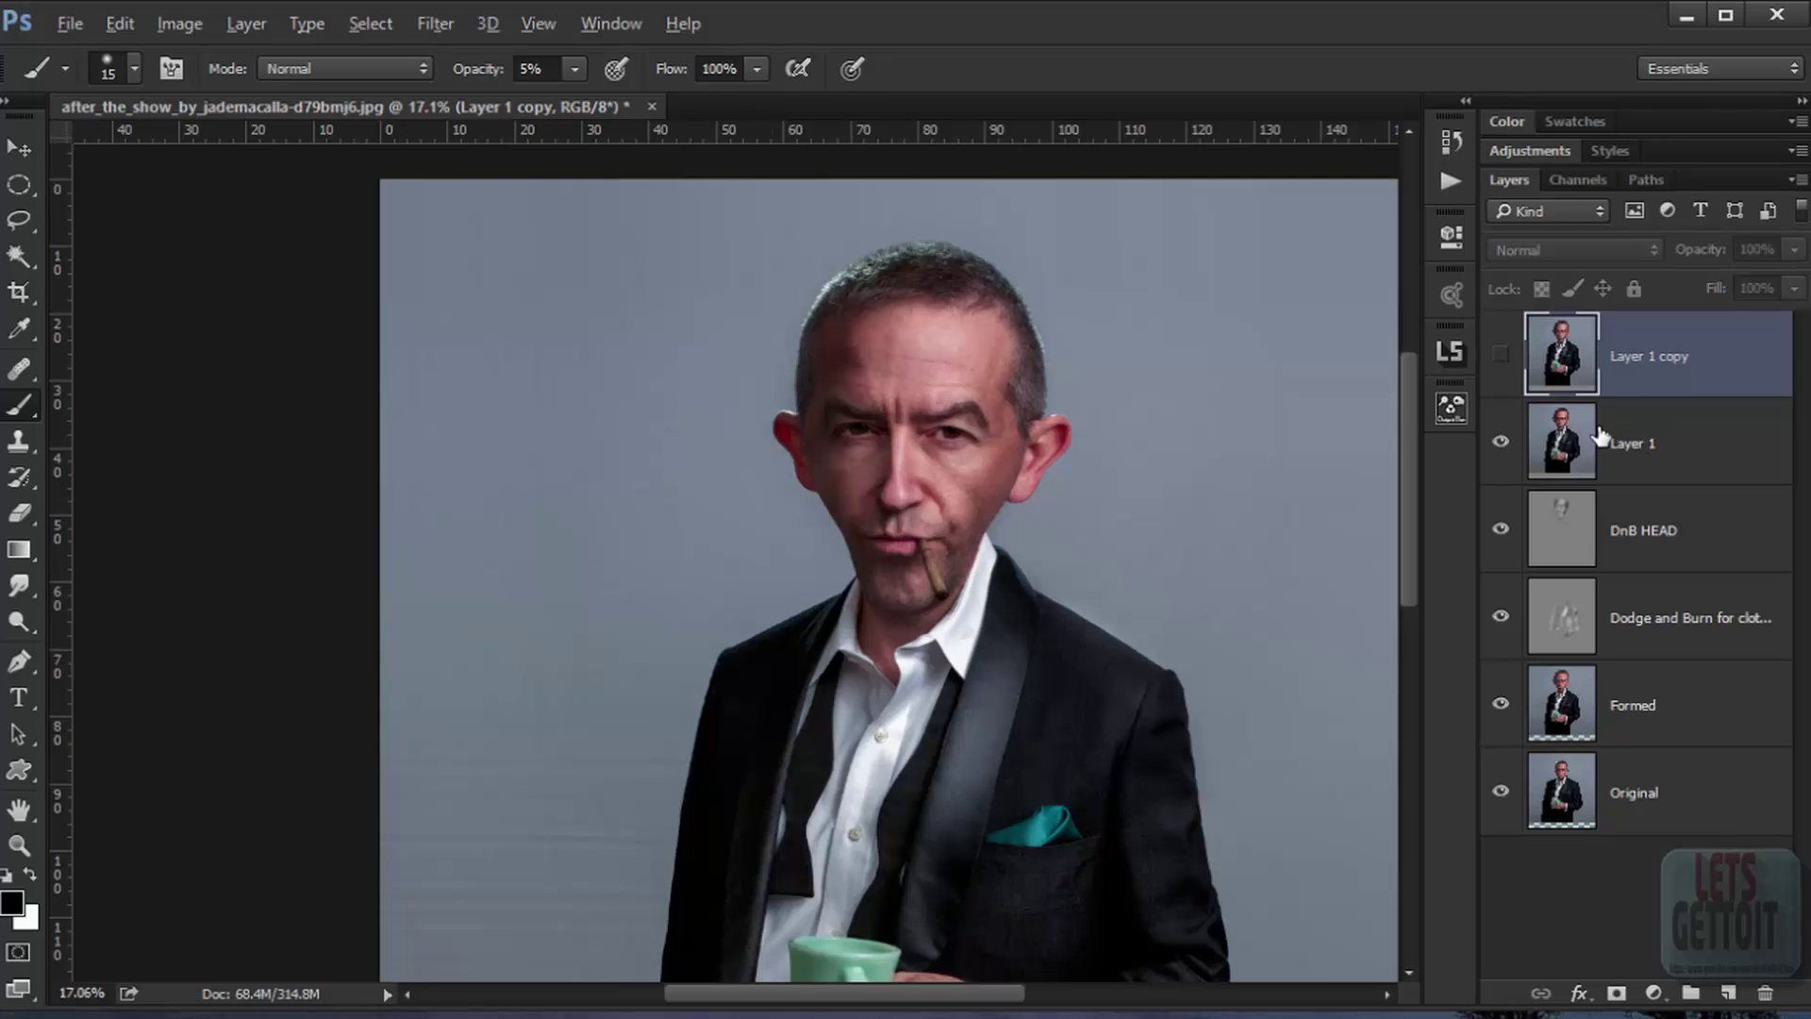
pyautogui.click(1502, 356)
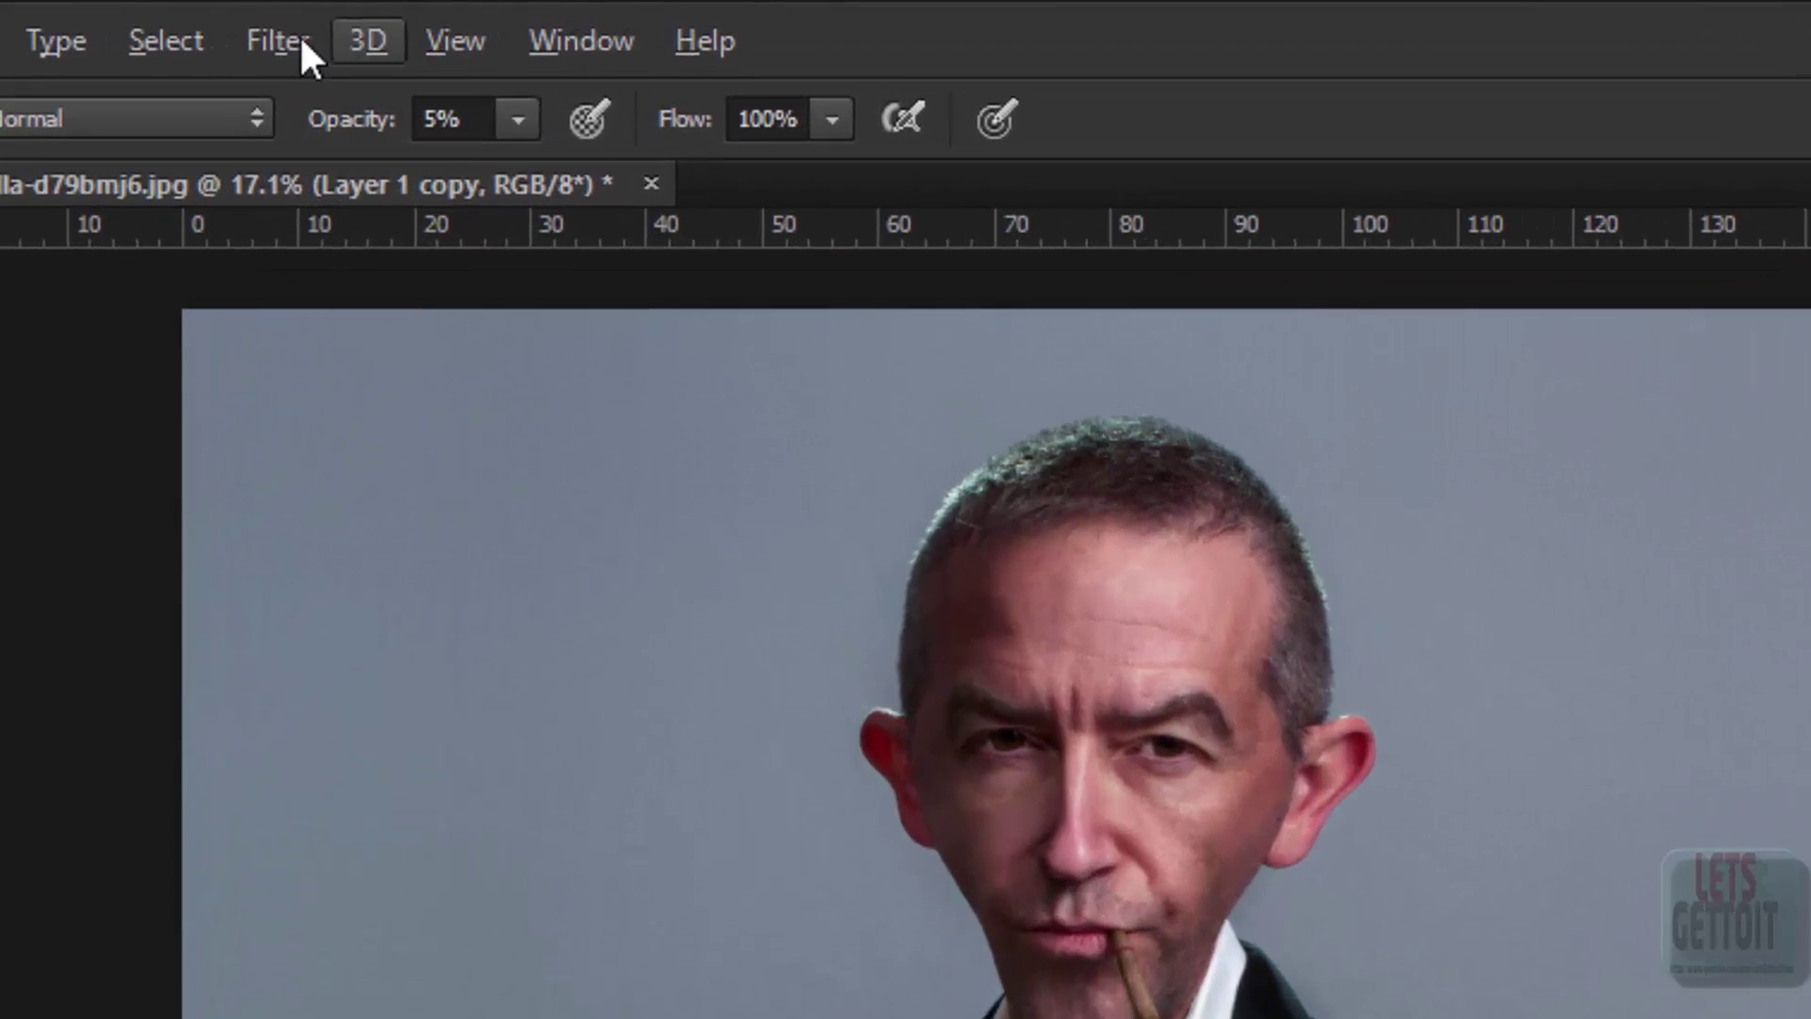
# Step: Apply the GREYCstoration filter to Layer 1 copy with Strength 300 and Contour 0.3, checking the eye and nose in its preview
pyautogui.click(375, 28)
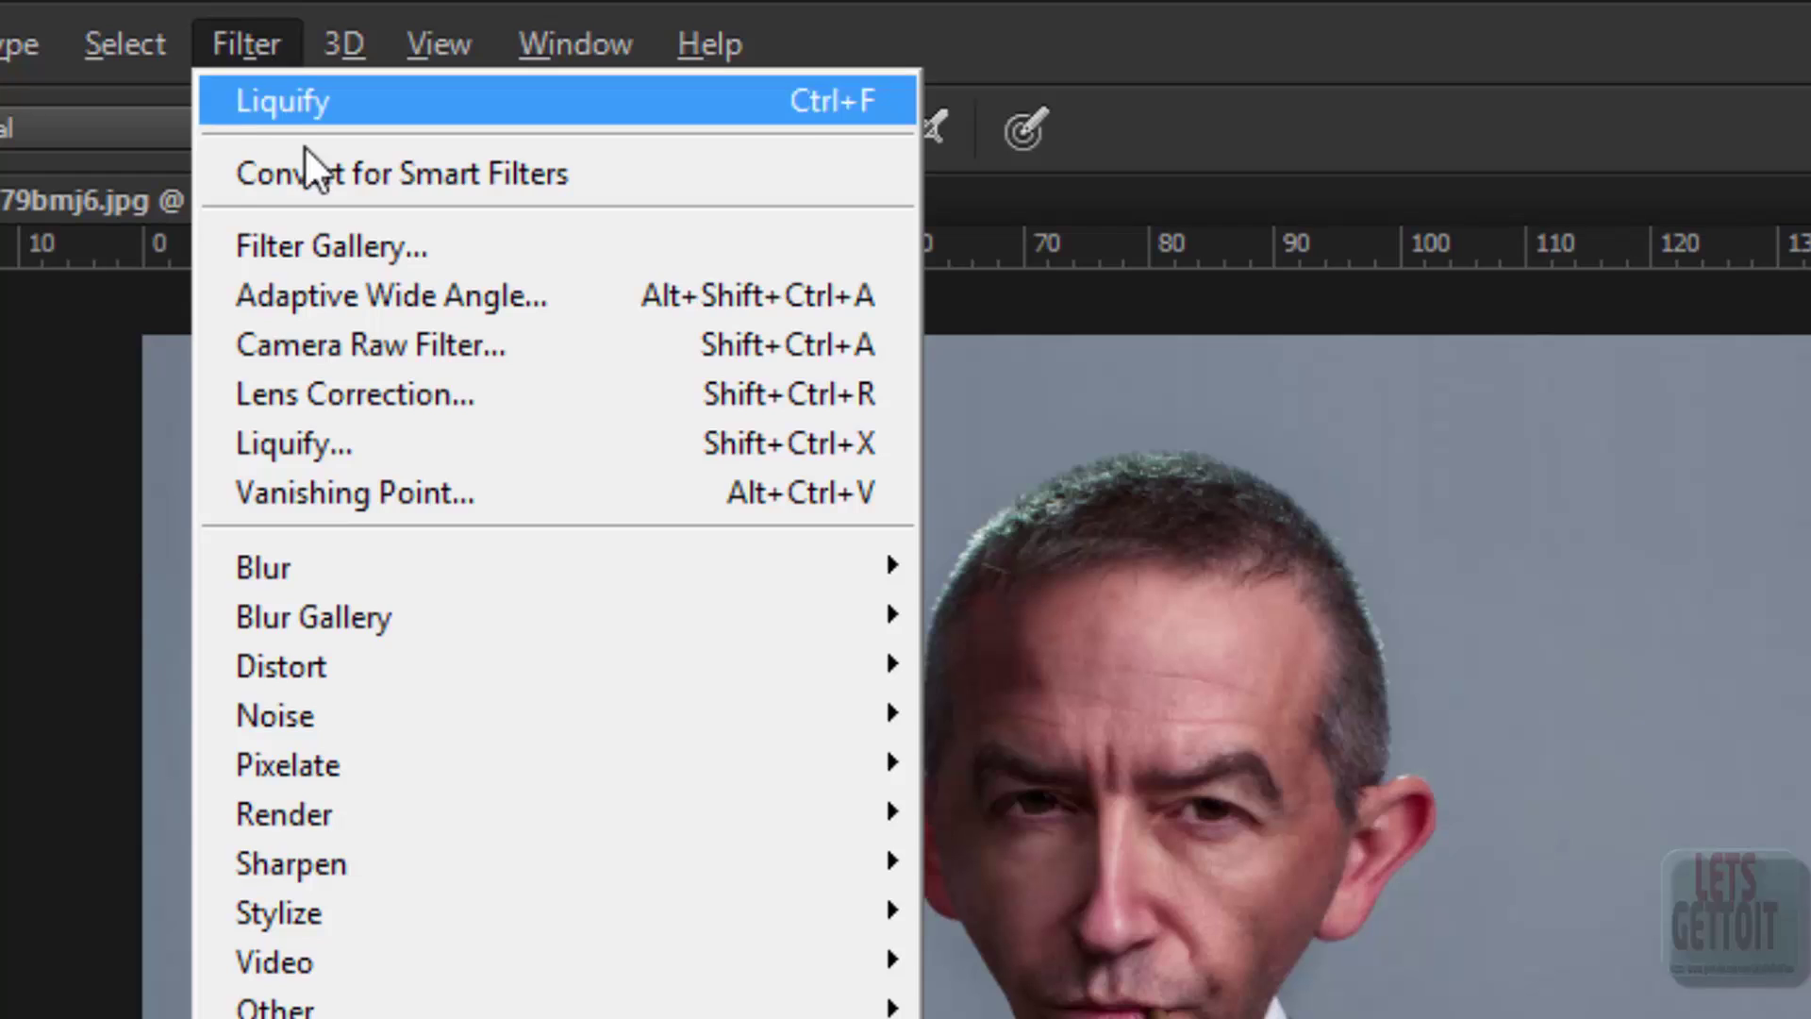
pyautogui.moveTo(545, 717)
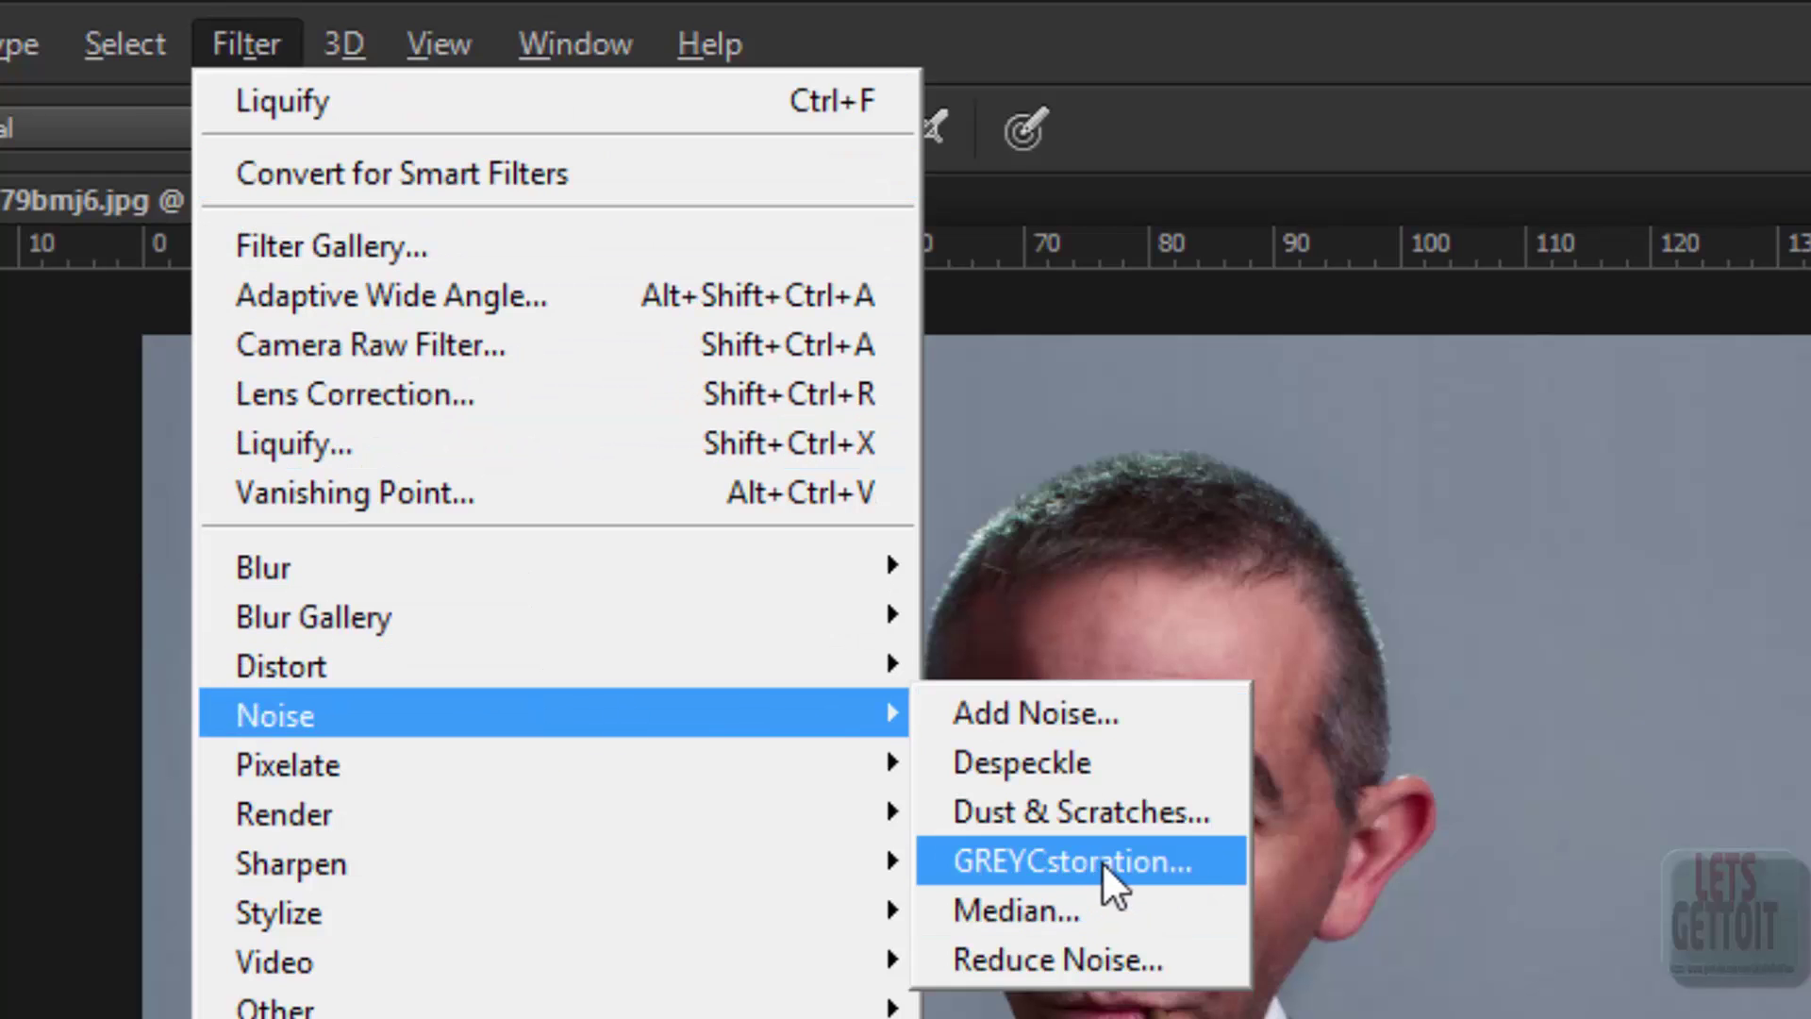
pyautogui.click(1166, 863)
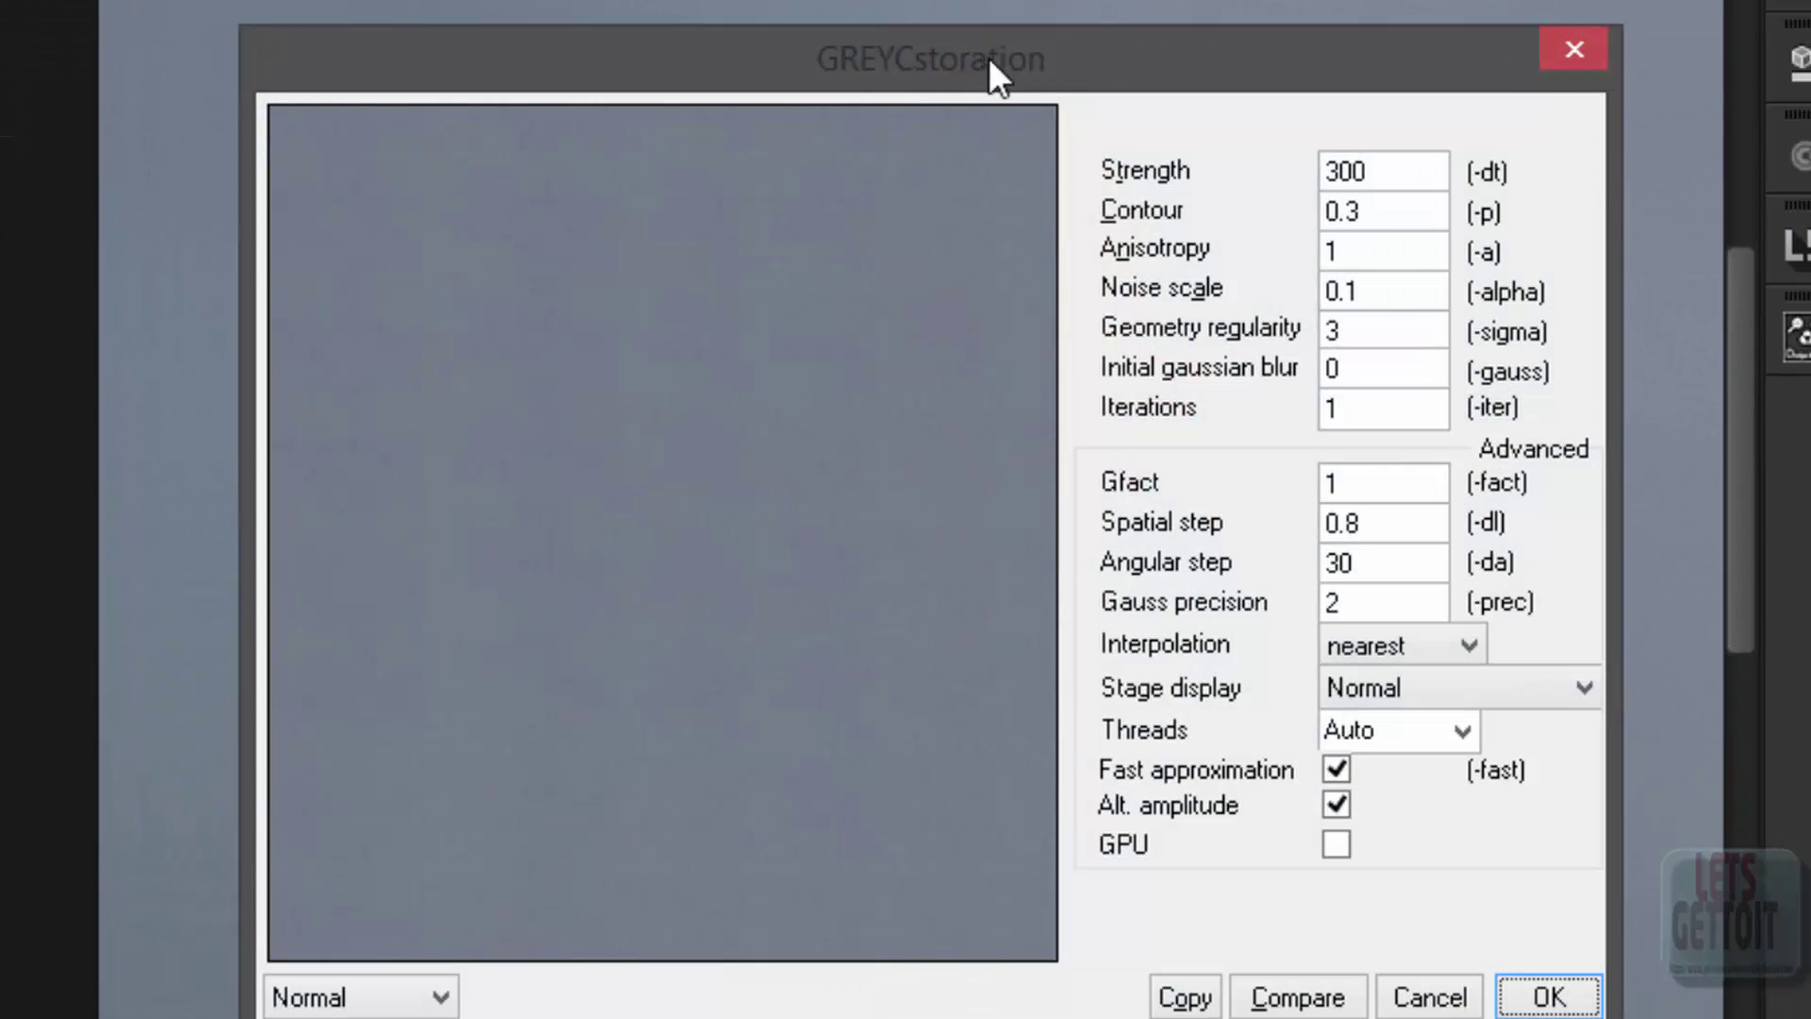
pyautogui.moveTo(988, 59); pyautogui.dragTo(700, 11)
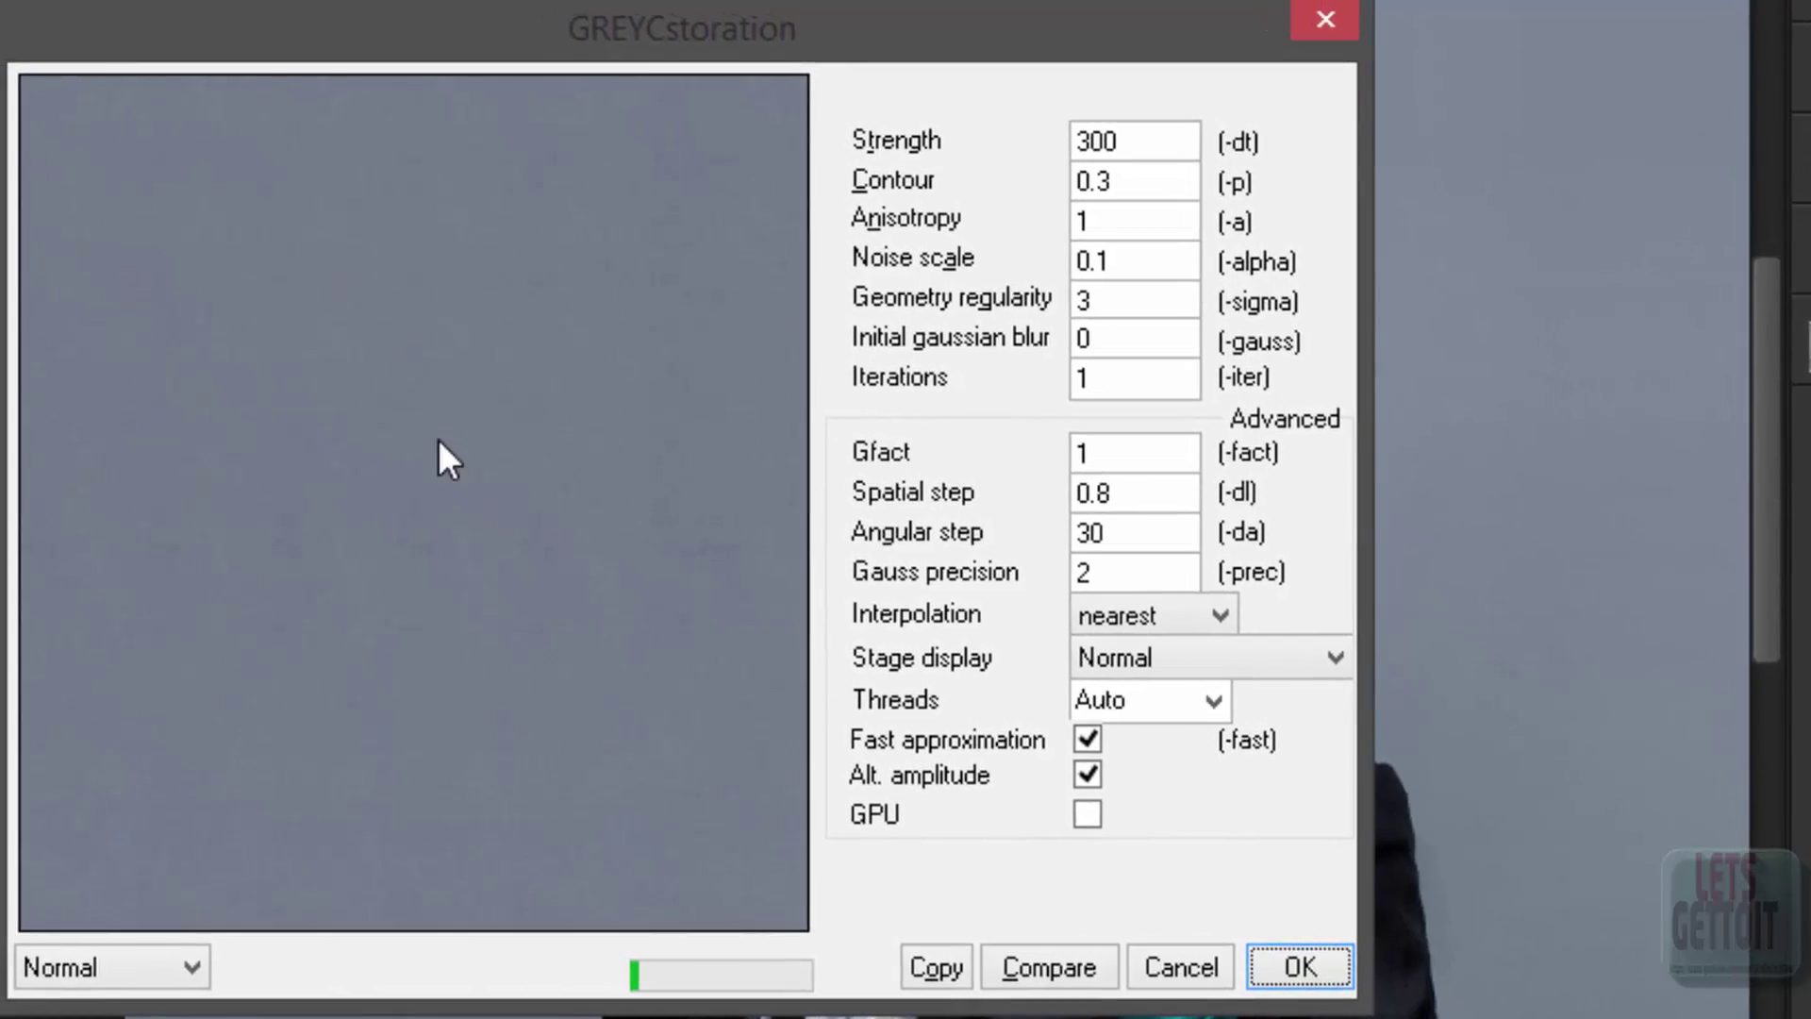
pyautogui.moveTo(531, 542); pyautogui.dragTo(203, 318)
pyautogui.moveTo(736, 546); pyautogui.dragTo(283, 641)
pyautogui.moveTo(727, 438); pyautogui.dragTo(815, 694)
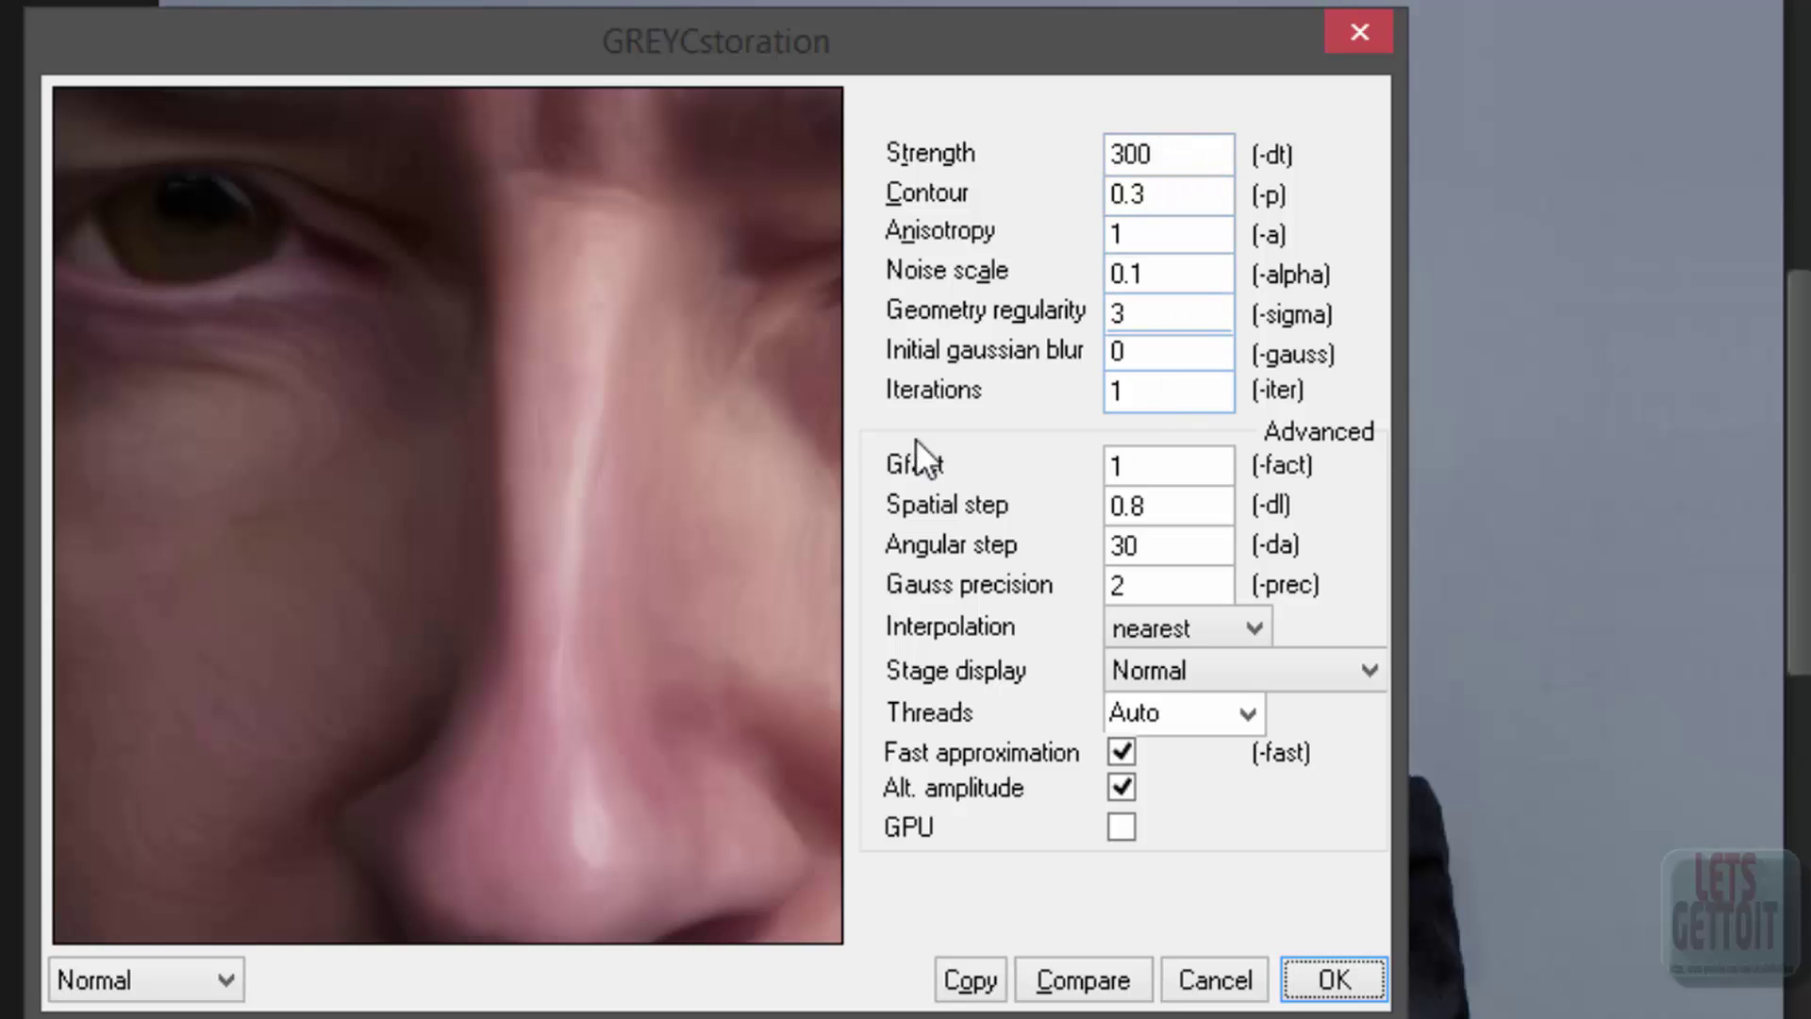
pyautogui.moveTo(563, 456); pyautogui.dragTo(512, 445)
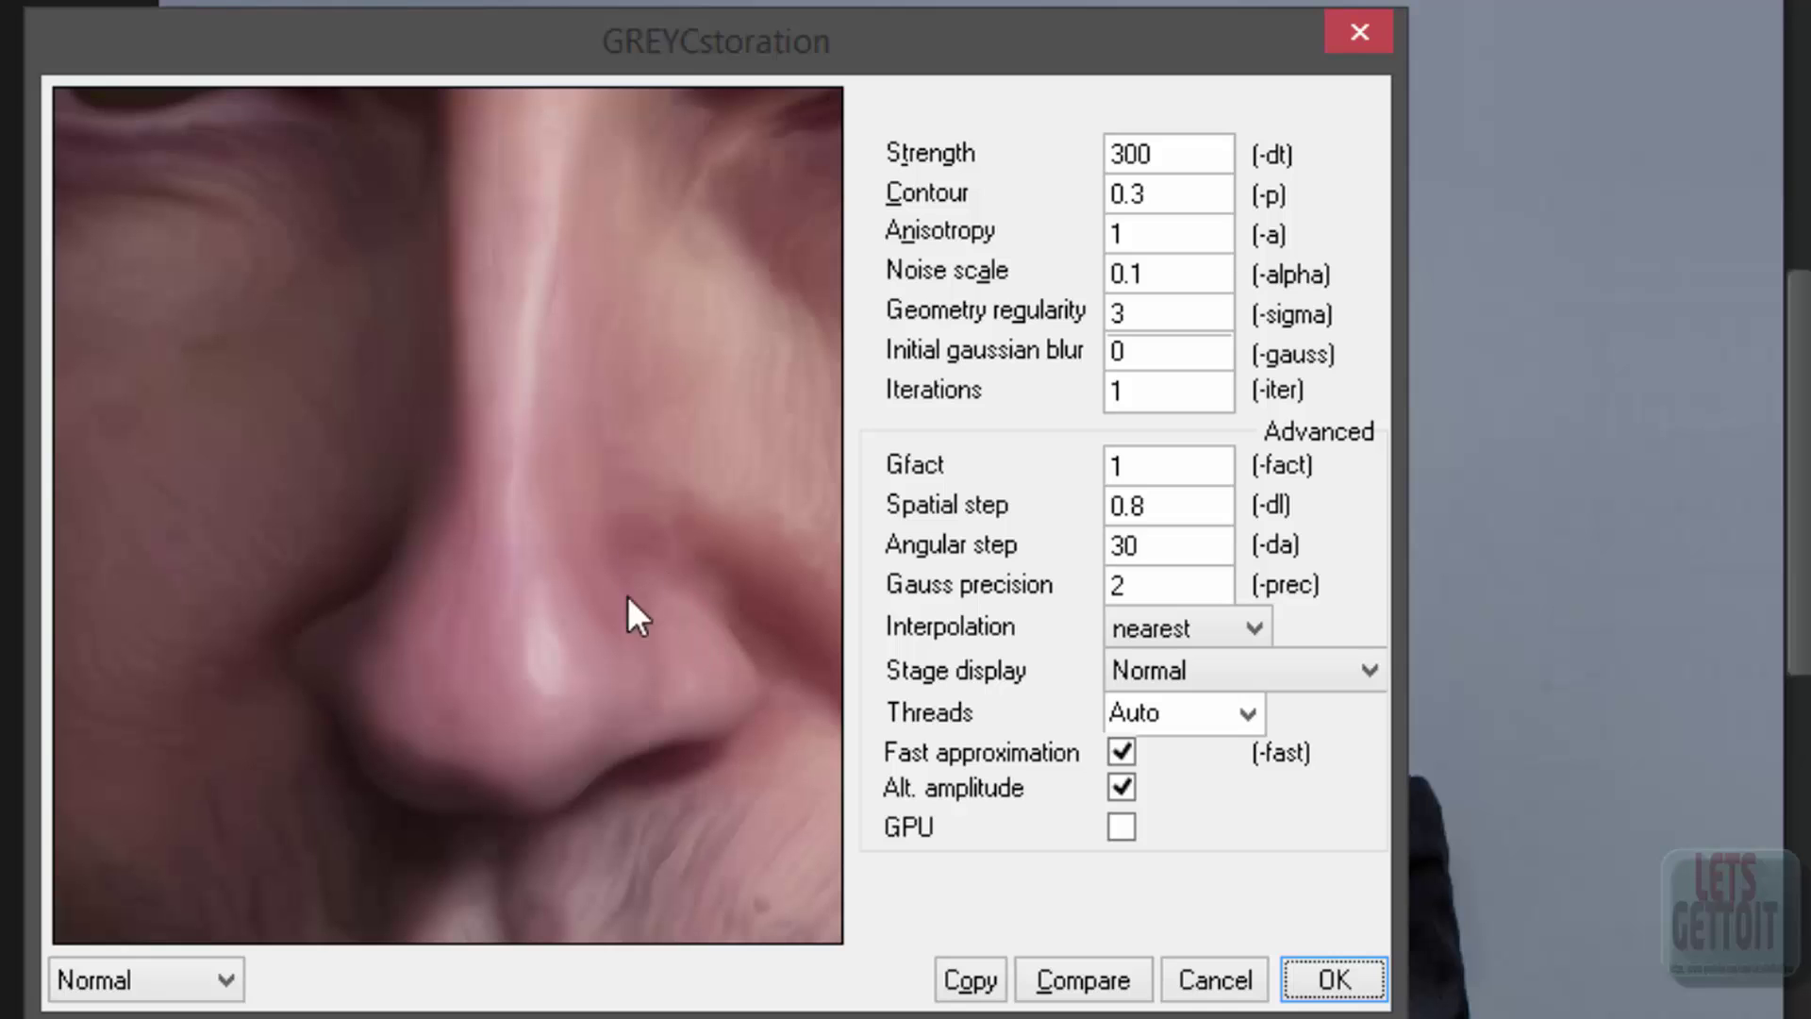
pyautogui.click(1332, 979)
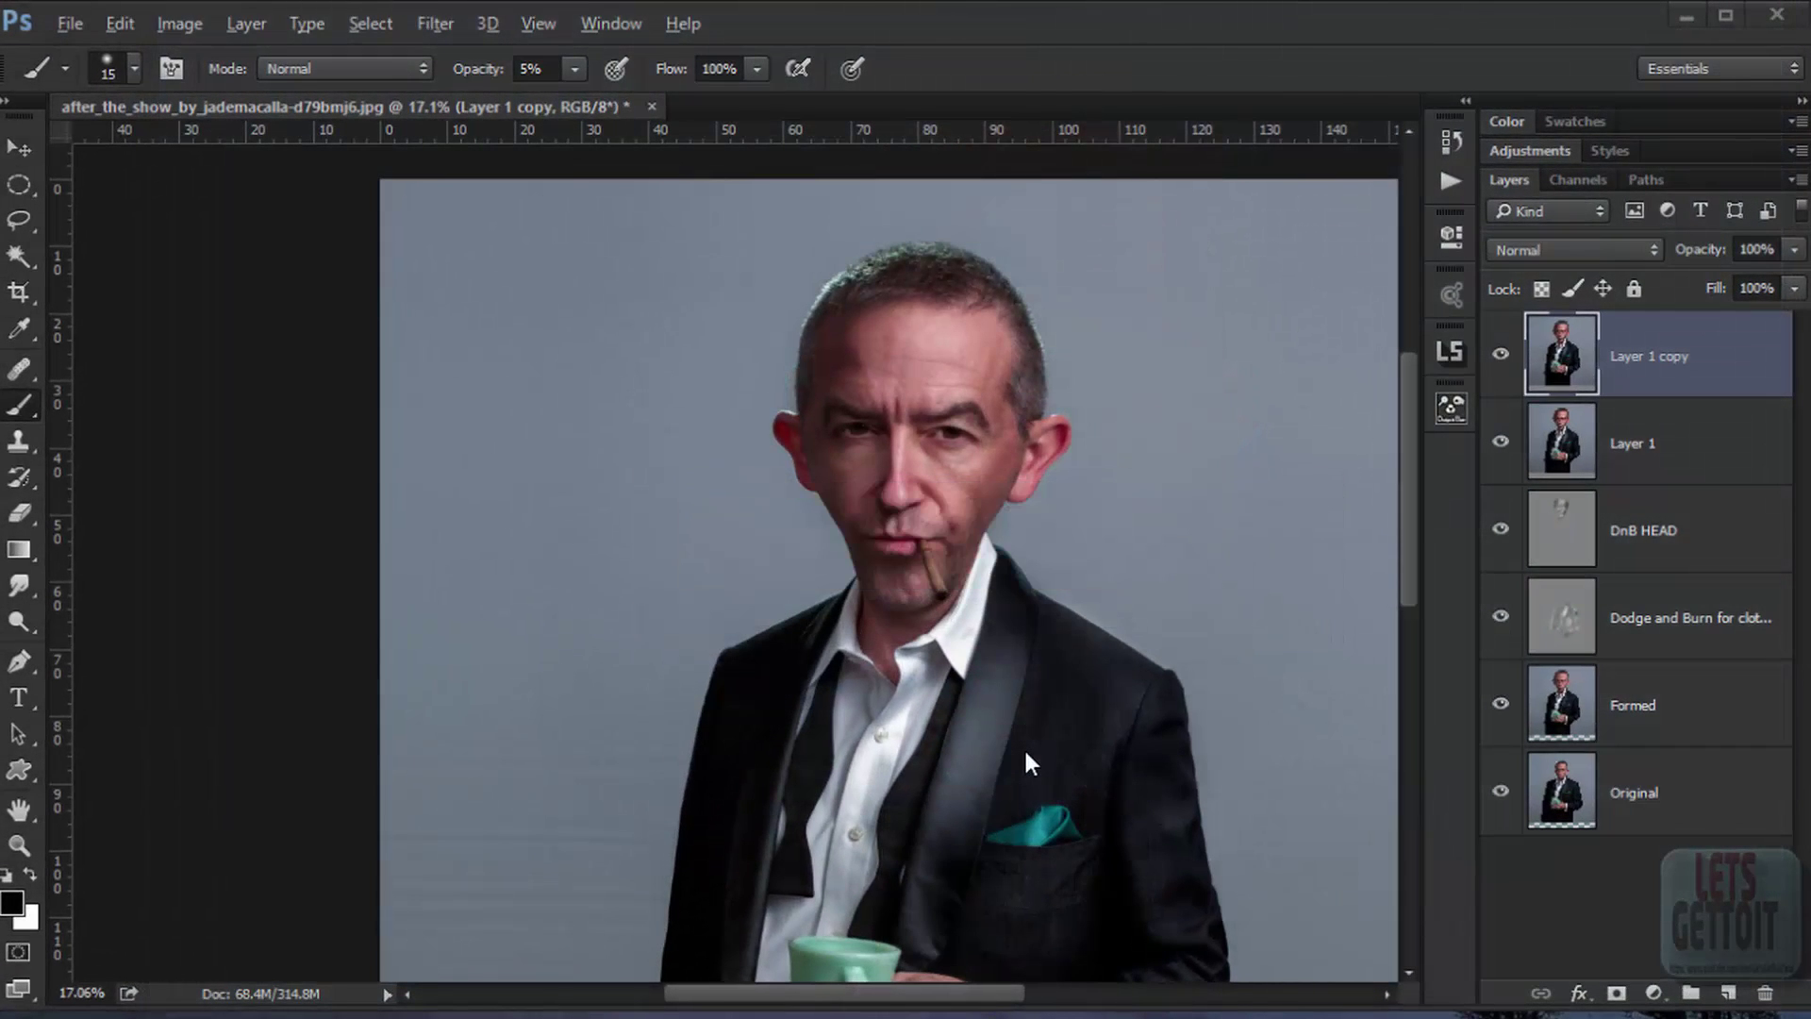
# Step: Group the DnB HEAD, Dodge and Burn for clothes, and Formed layers, and hide the group
pyautogui.press('v')
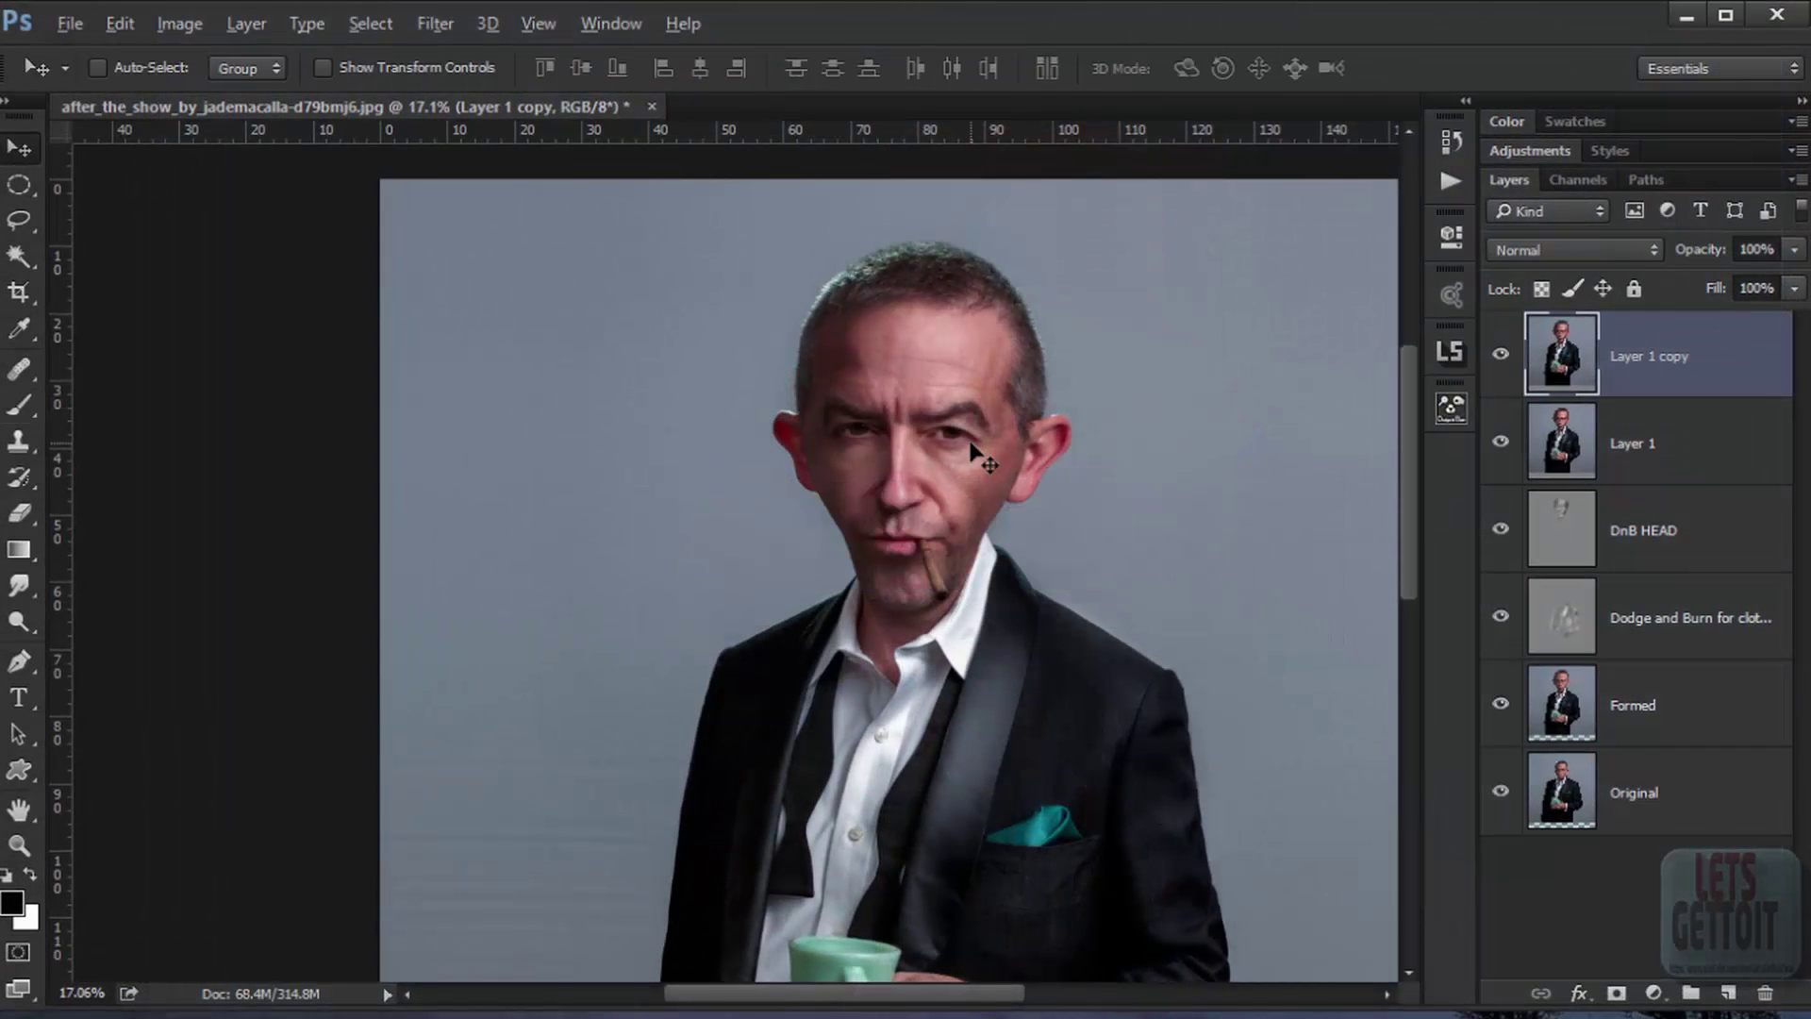
pyautogui.scroll(2, 981, 462)
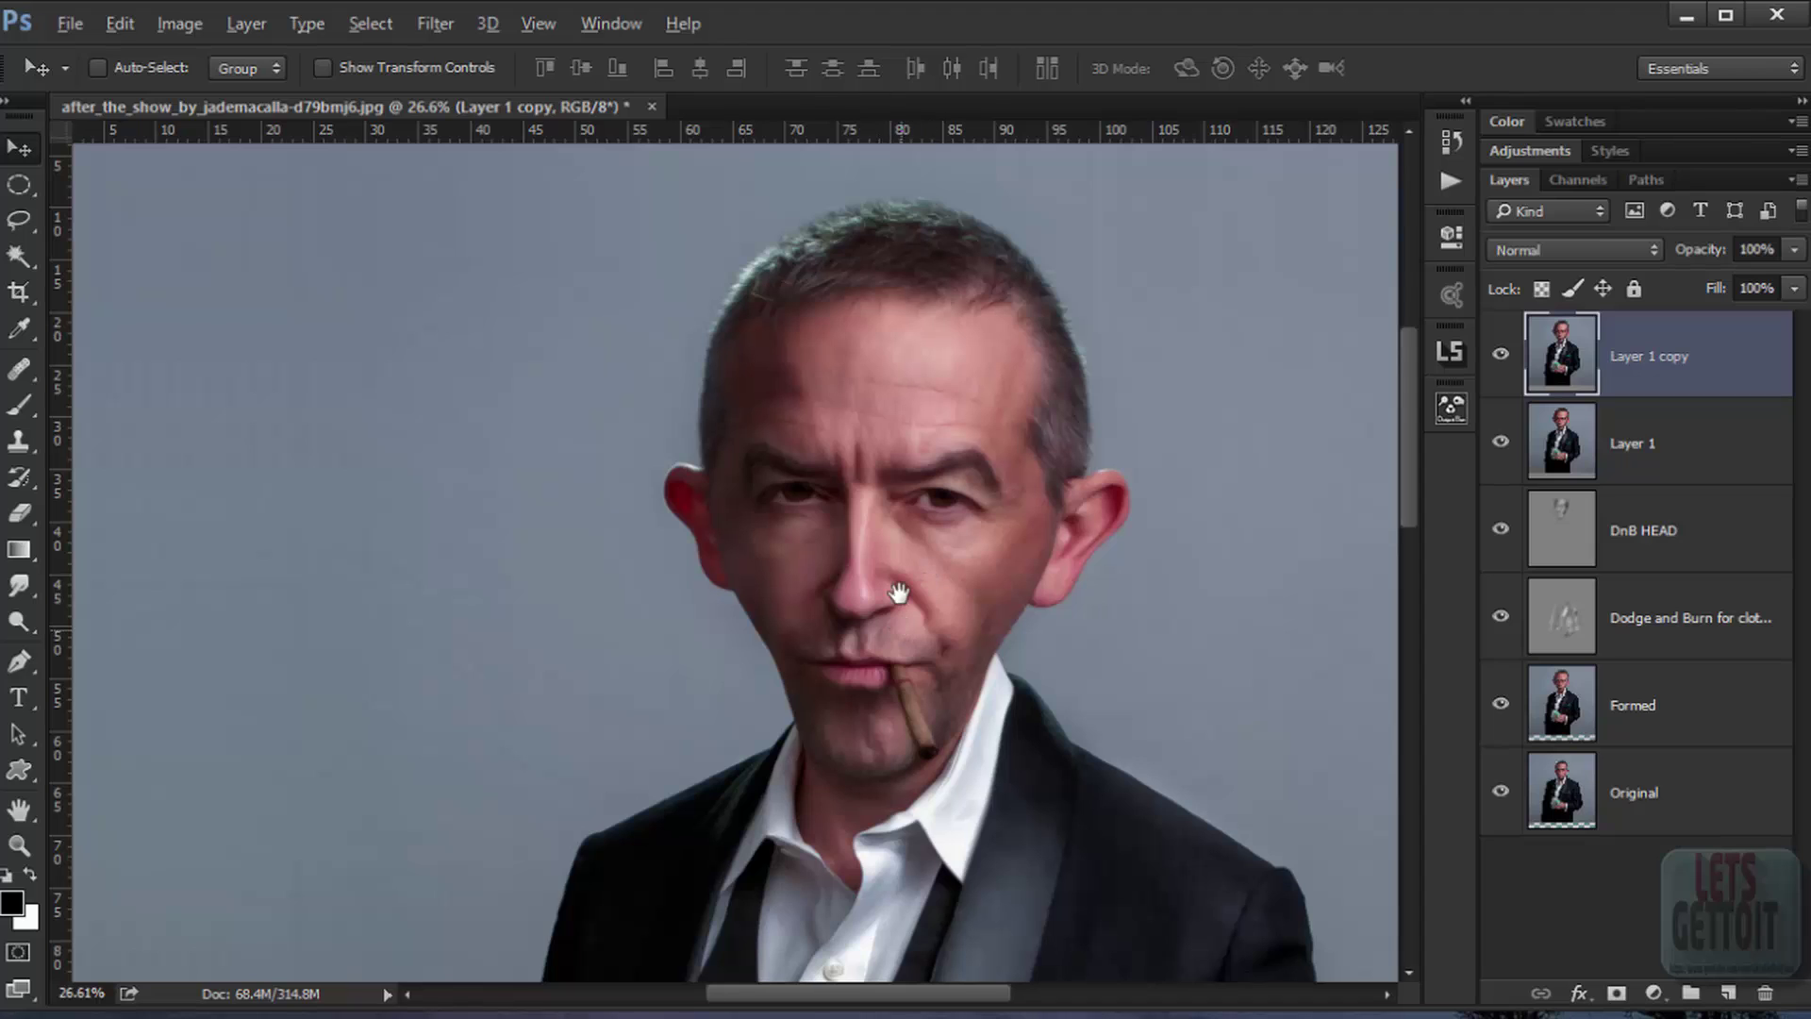
pyautogui.scroll(1, 919, 596)
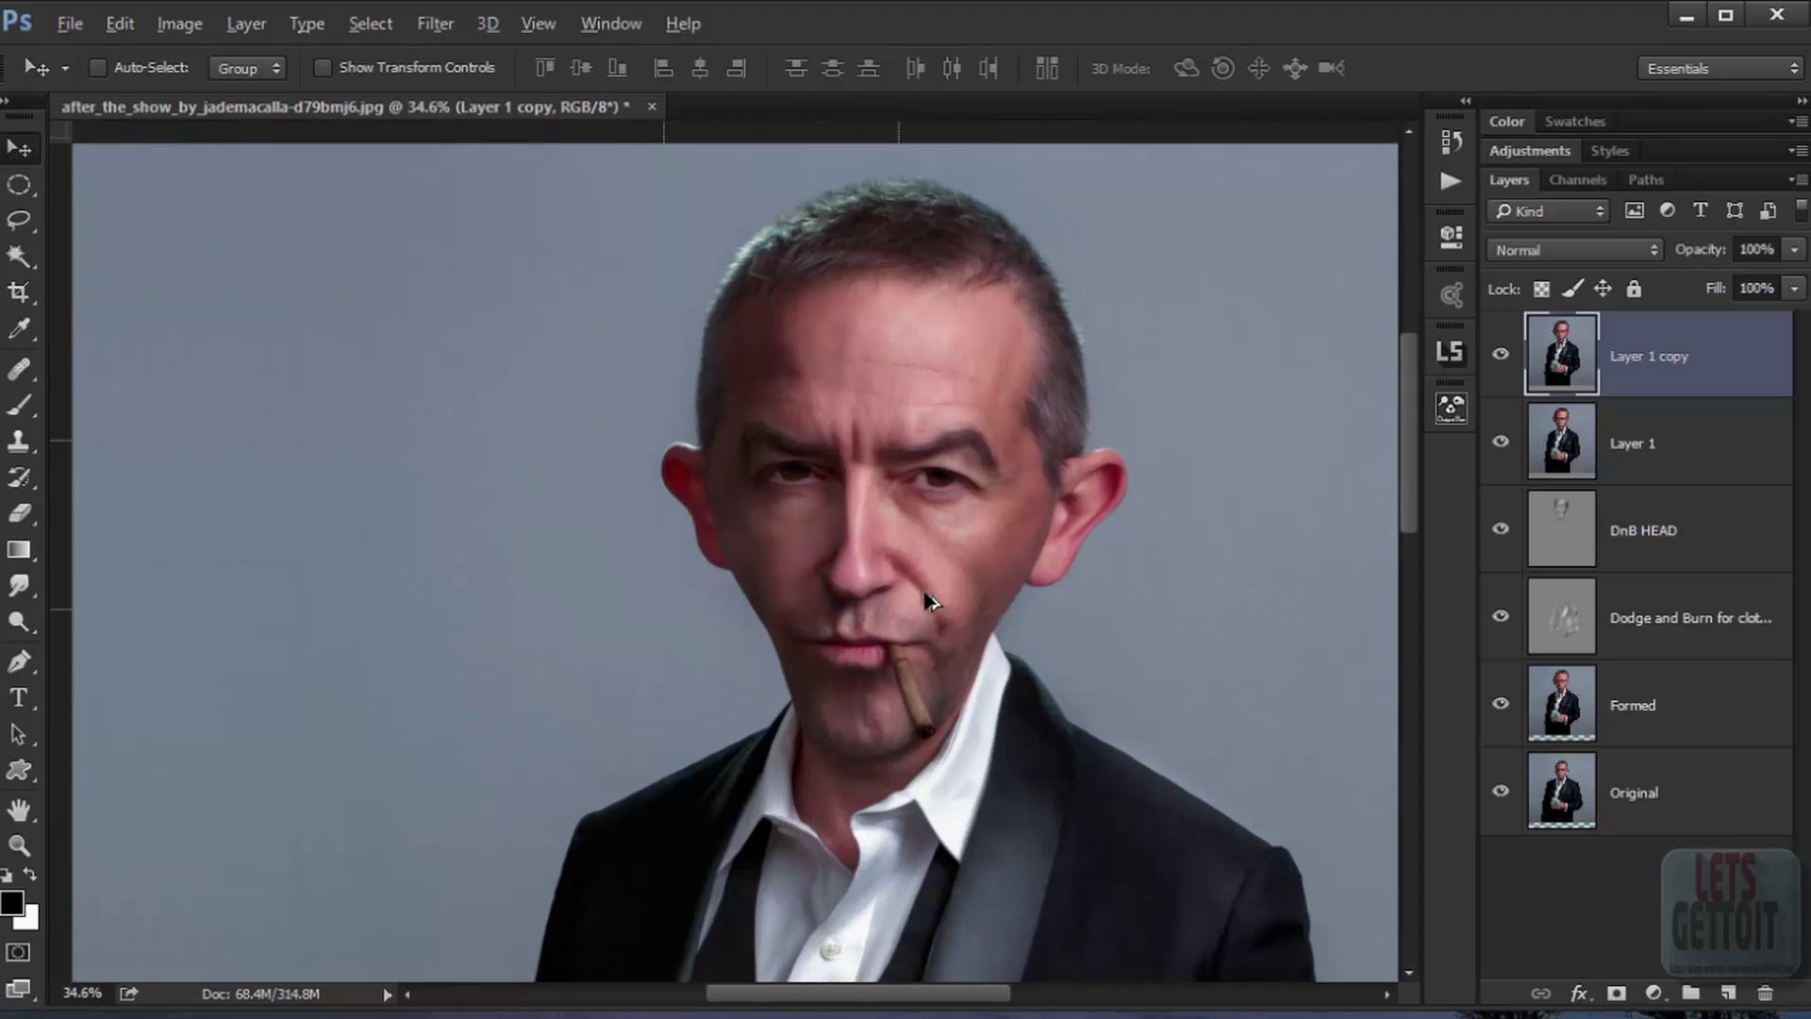
pyautogui.scroll(1, 1071, 387)
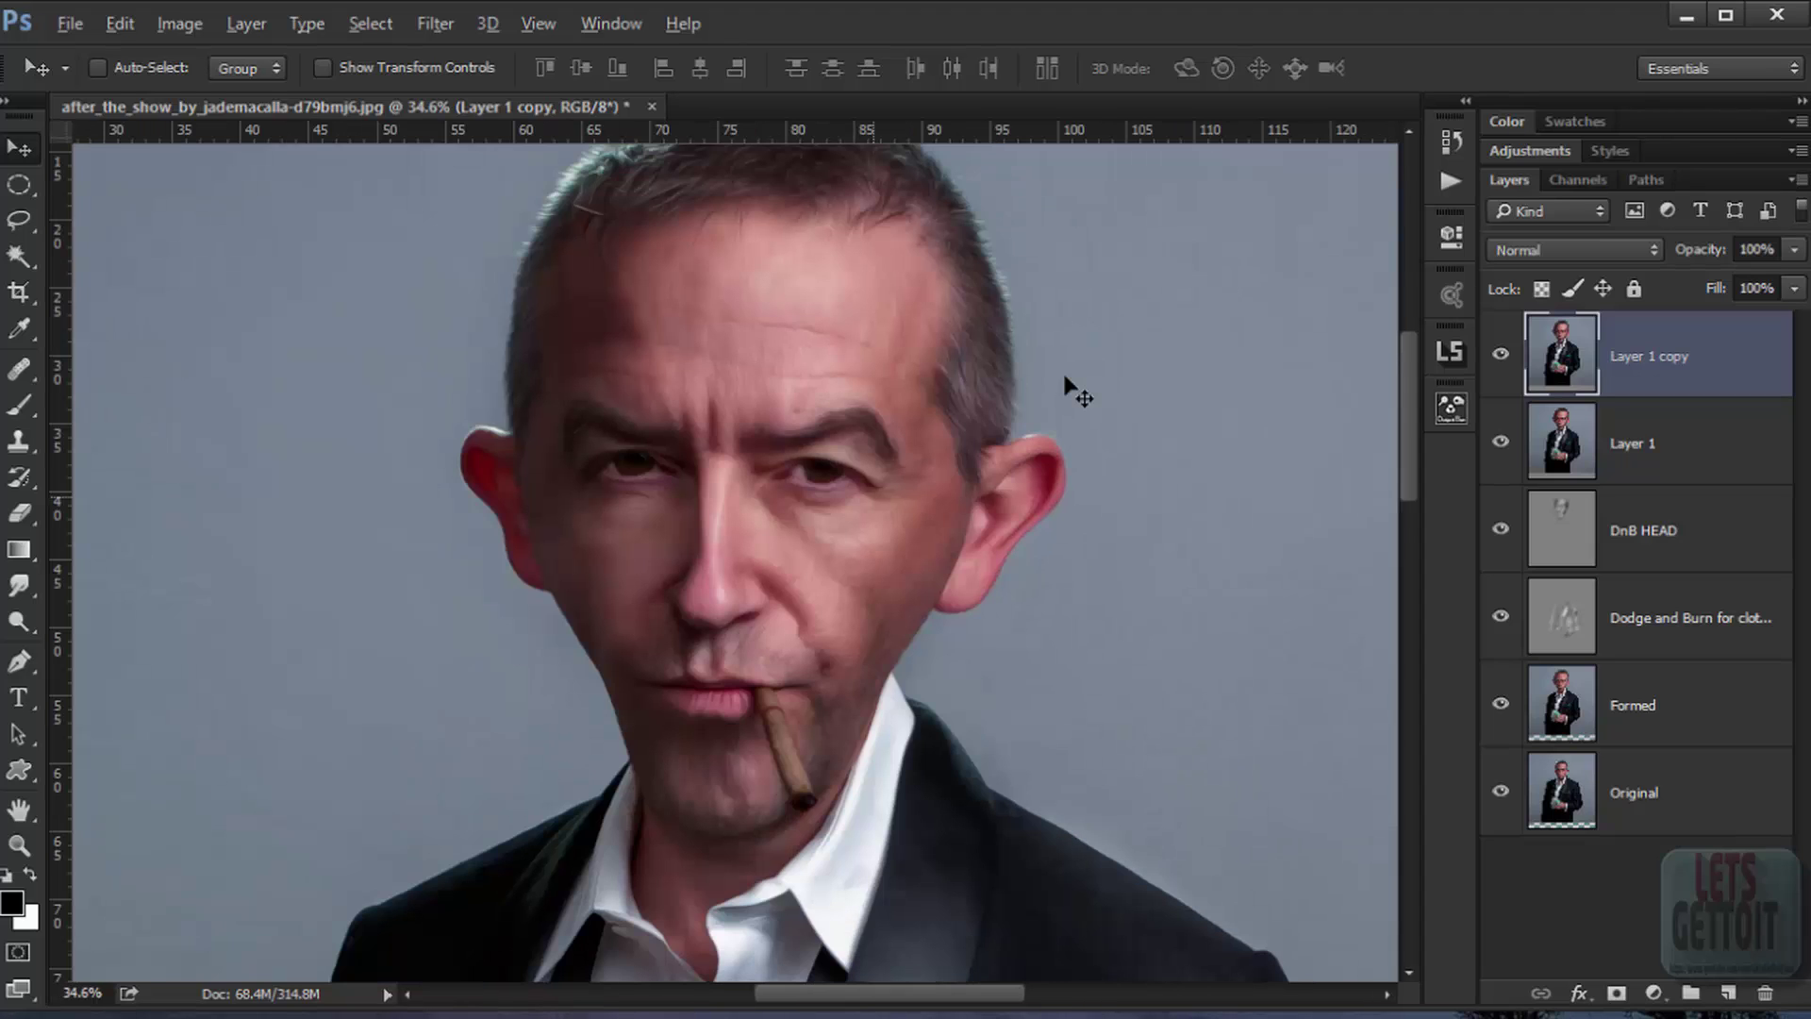
pyautogui.moveTo(1064, 377); pyautogui.dragTo(940, 431)
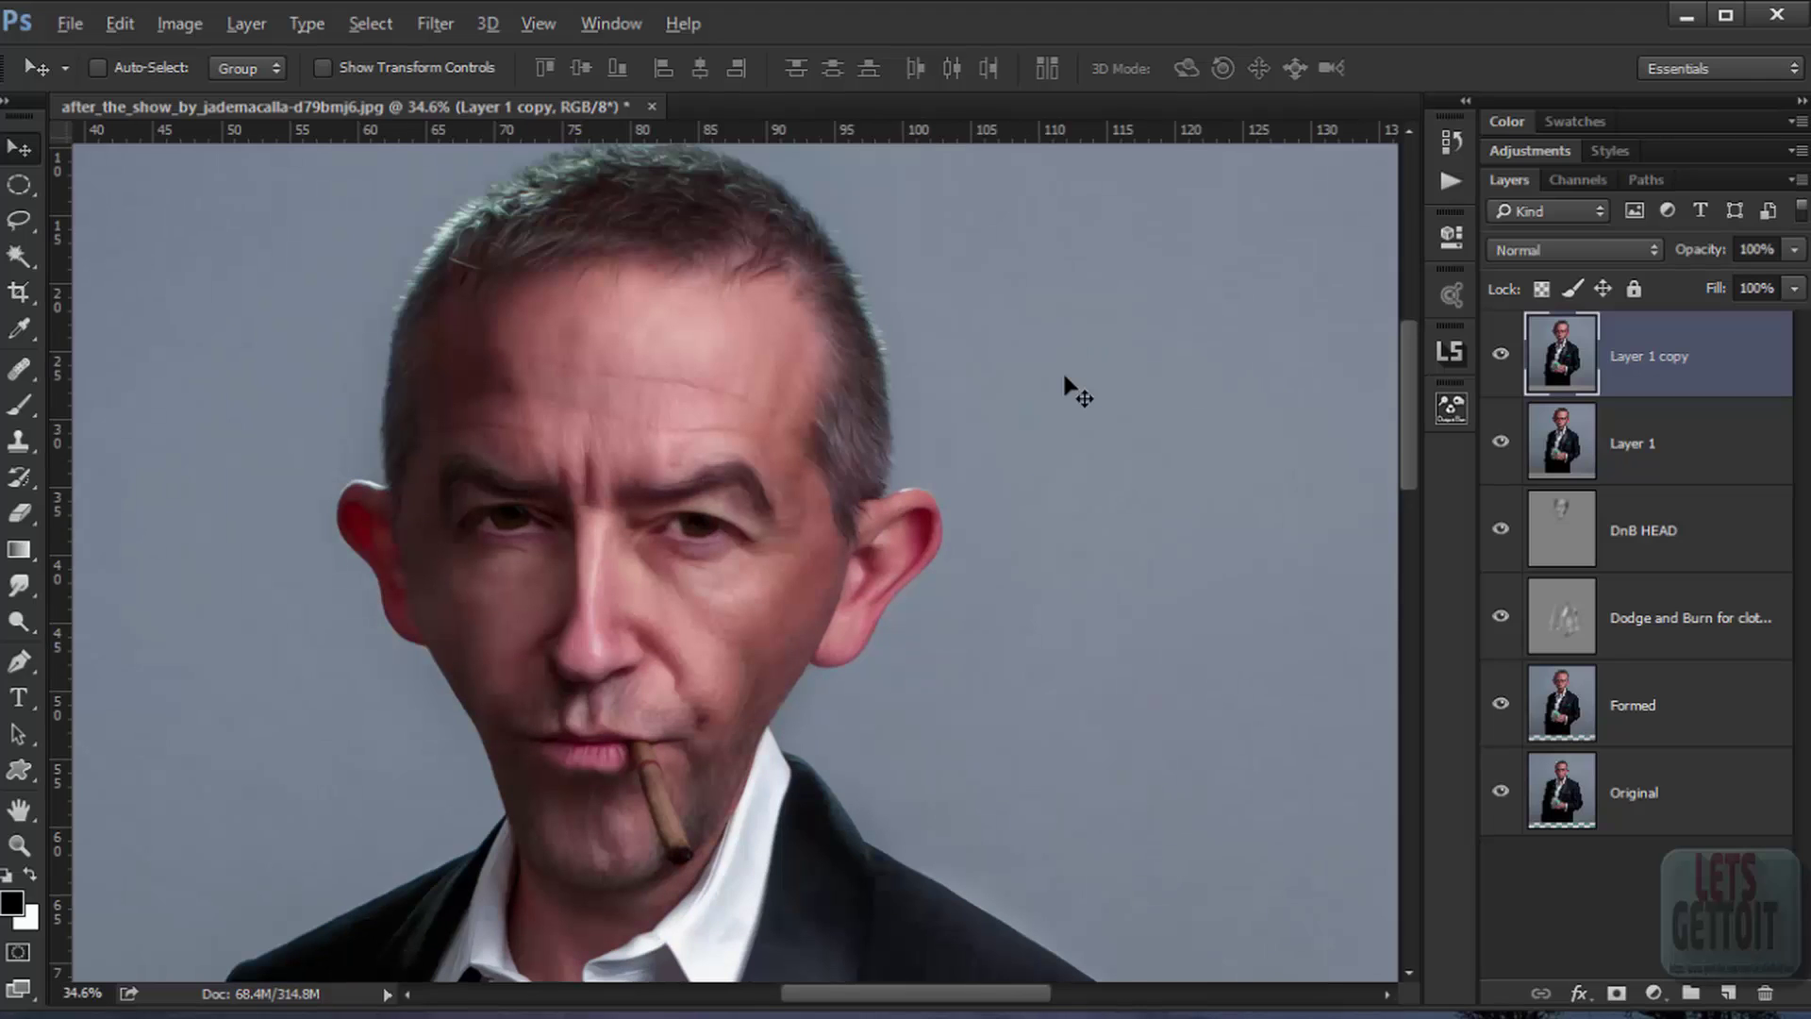
pyautogui.hotkey('alt', '[')
pyautogui.hotkey('alt', '[')
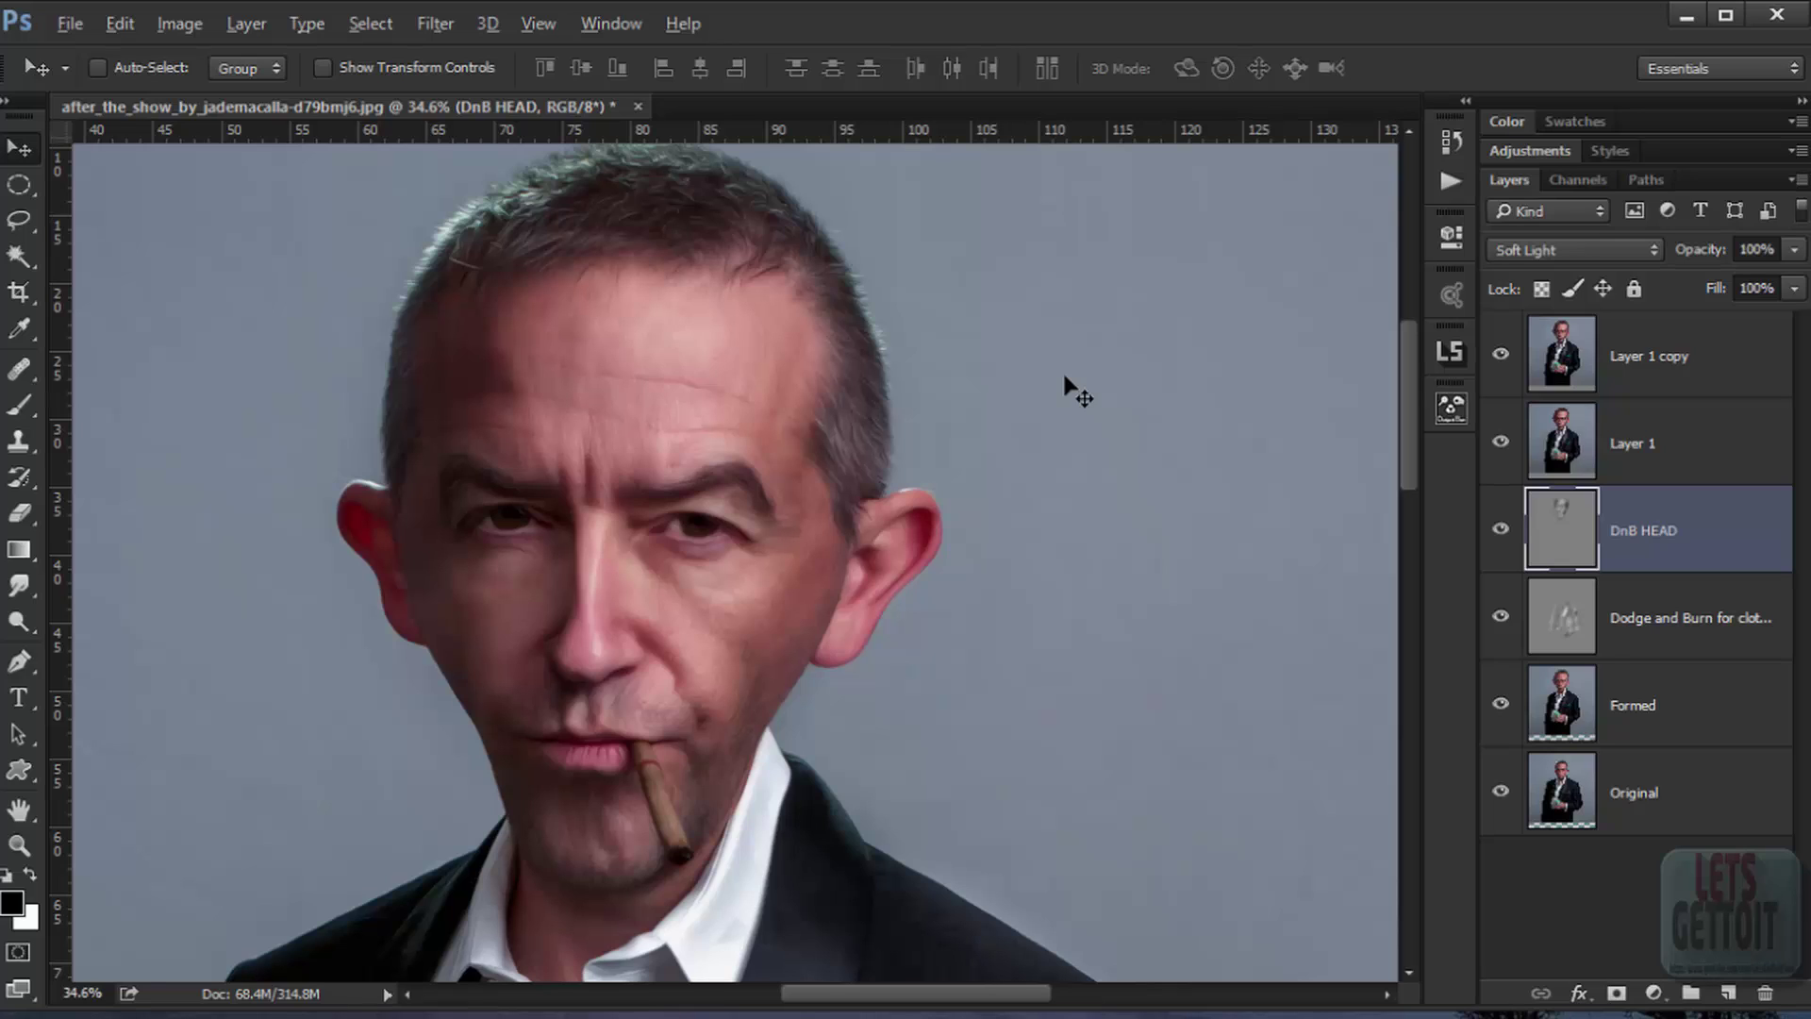
pyautogui.hotkey('alt', 'shift', '[')
pyautogui.hotkey('alt', '[')
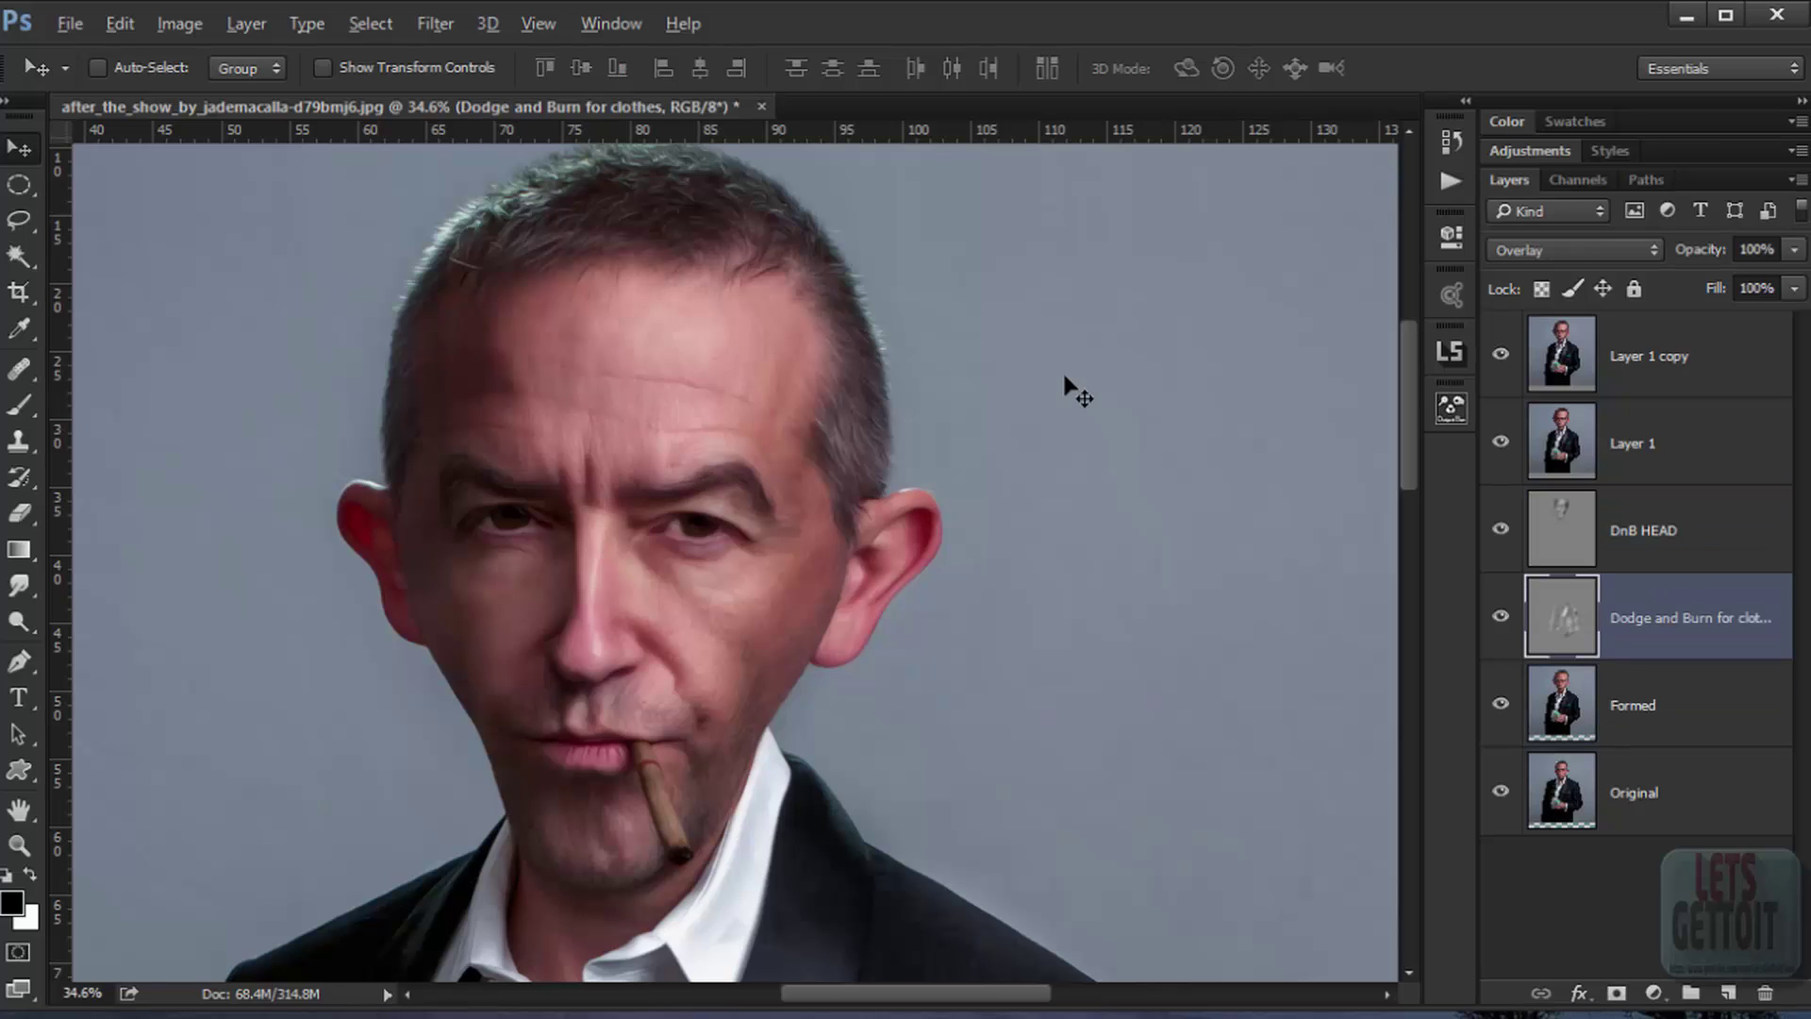
pyautogui.hotkey('alt', 'shift', ']')
pyautogui.hotkey('alt', 'shift', '[')
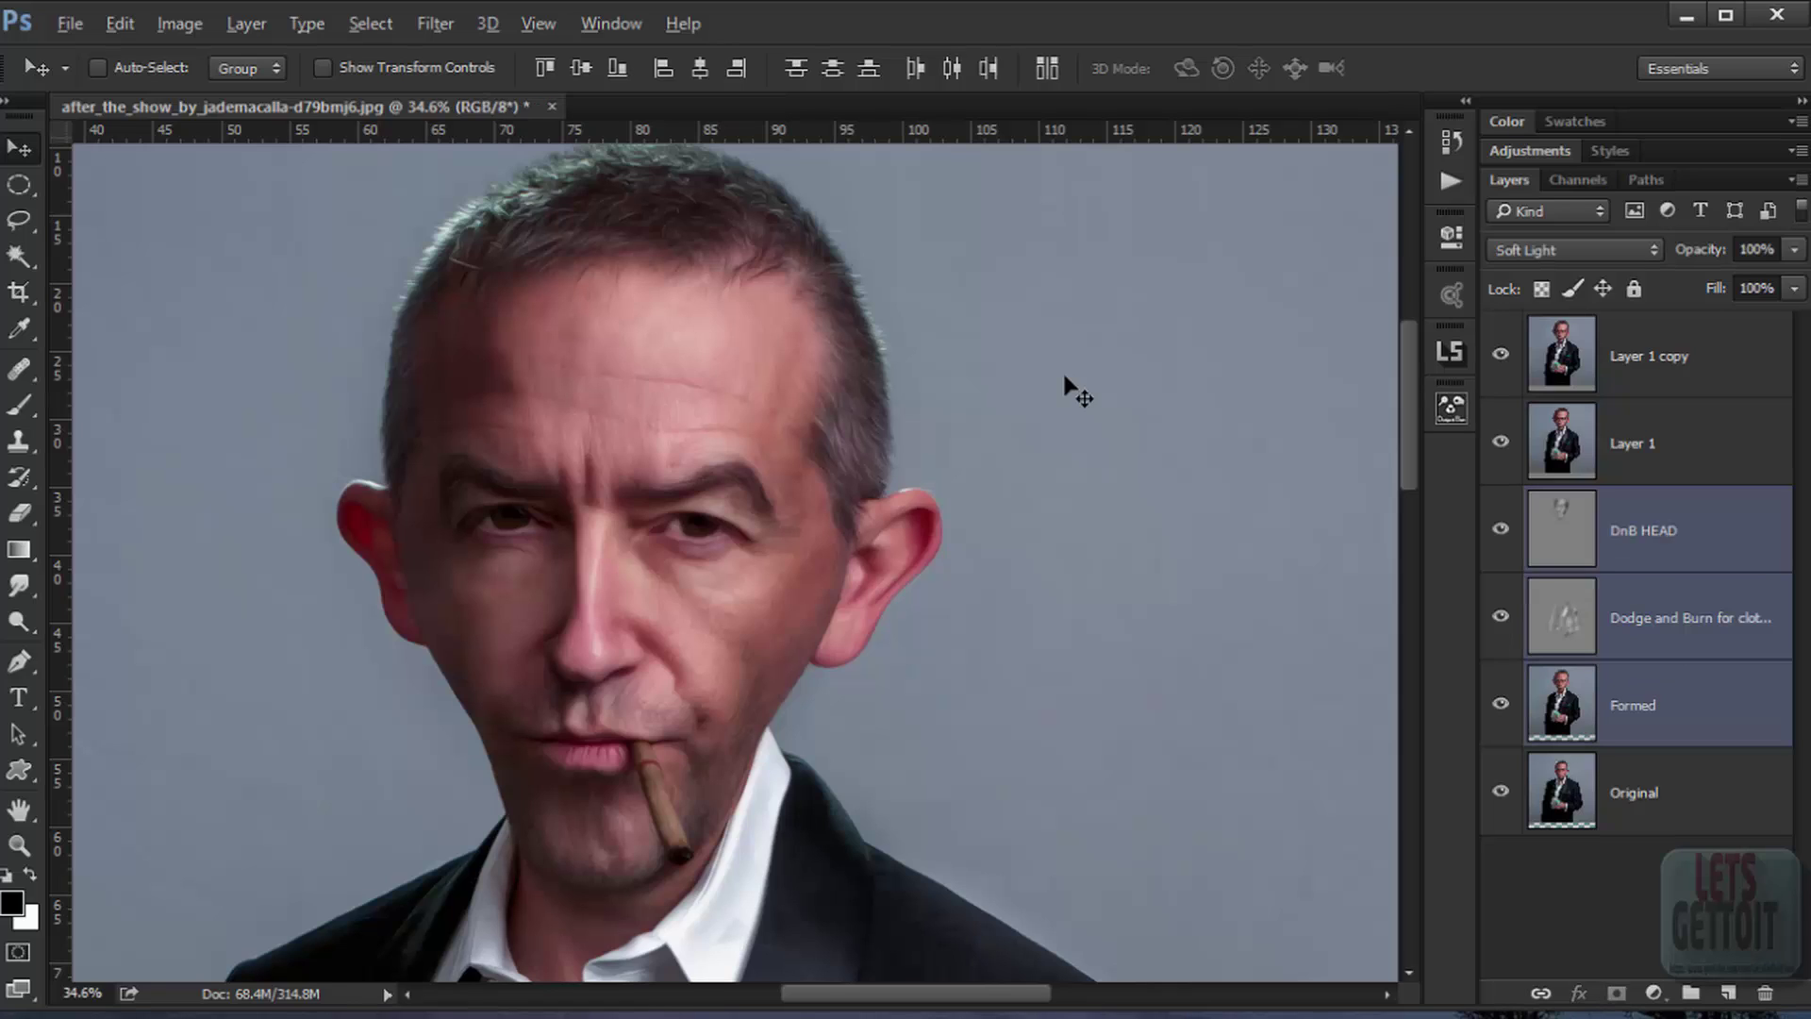
pyautogui.hotkey('ctrl', 'g')
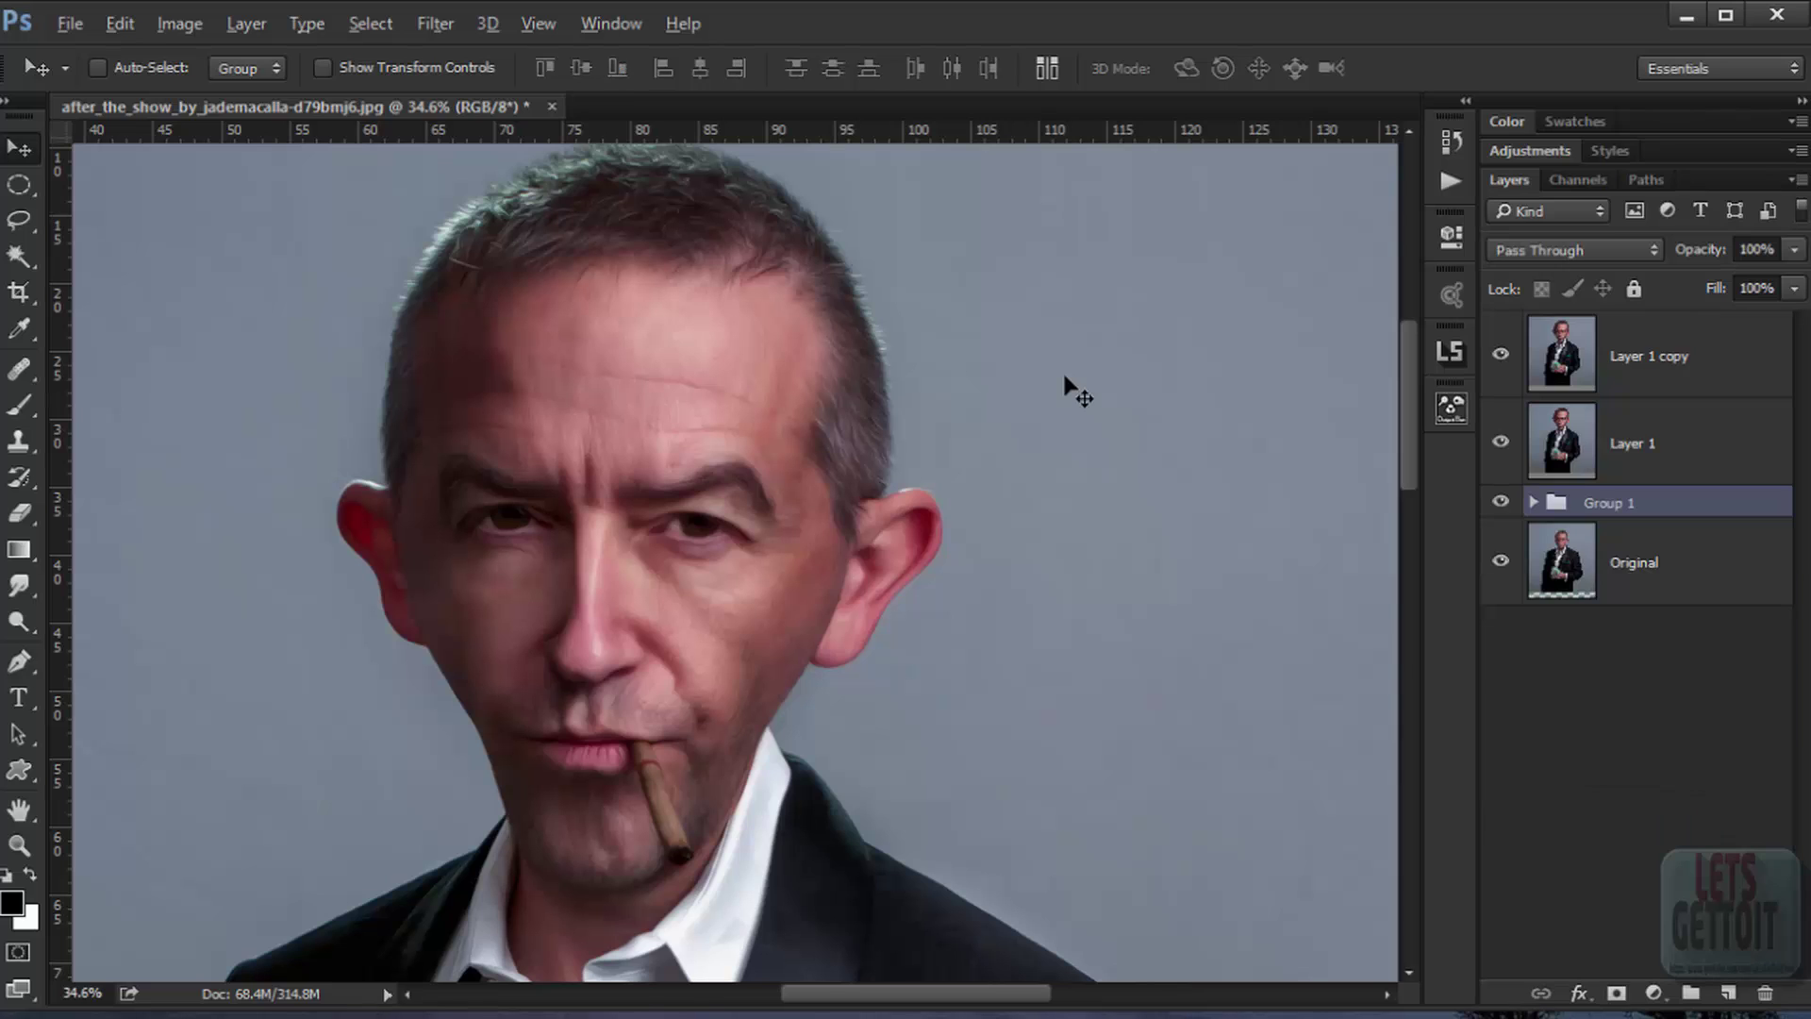
pyautogui.hotkey('ctrl', ',')
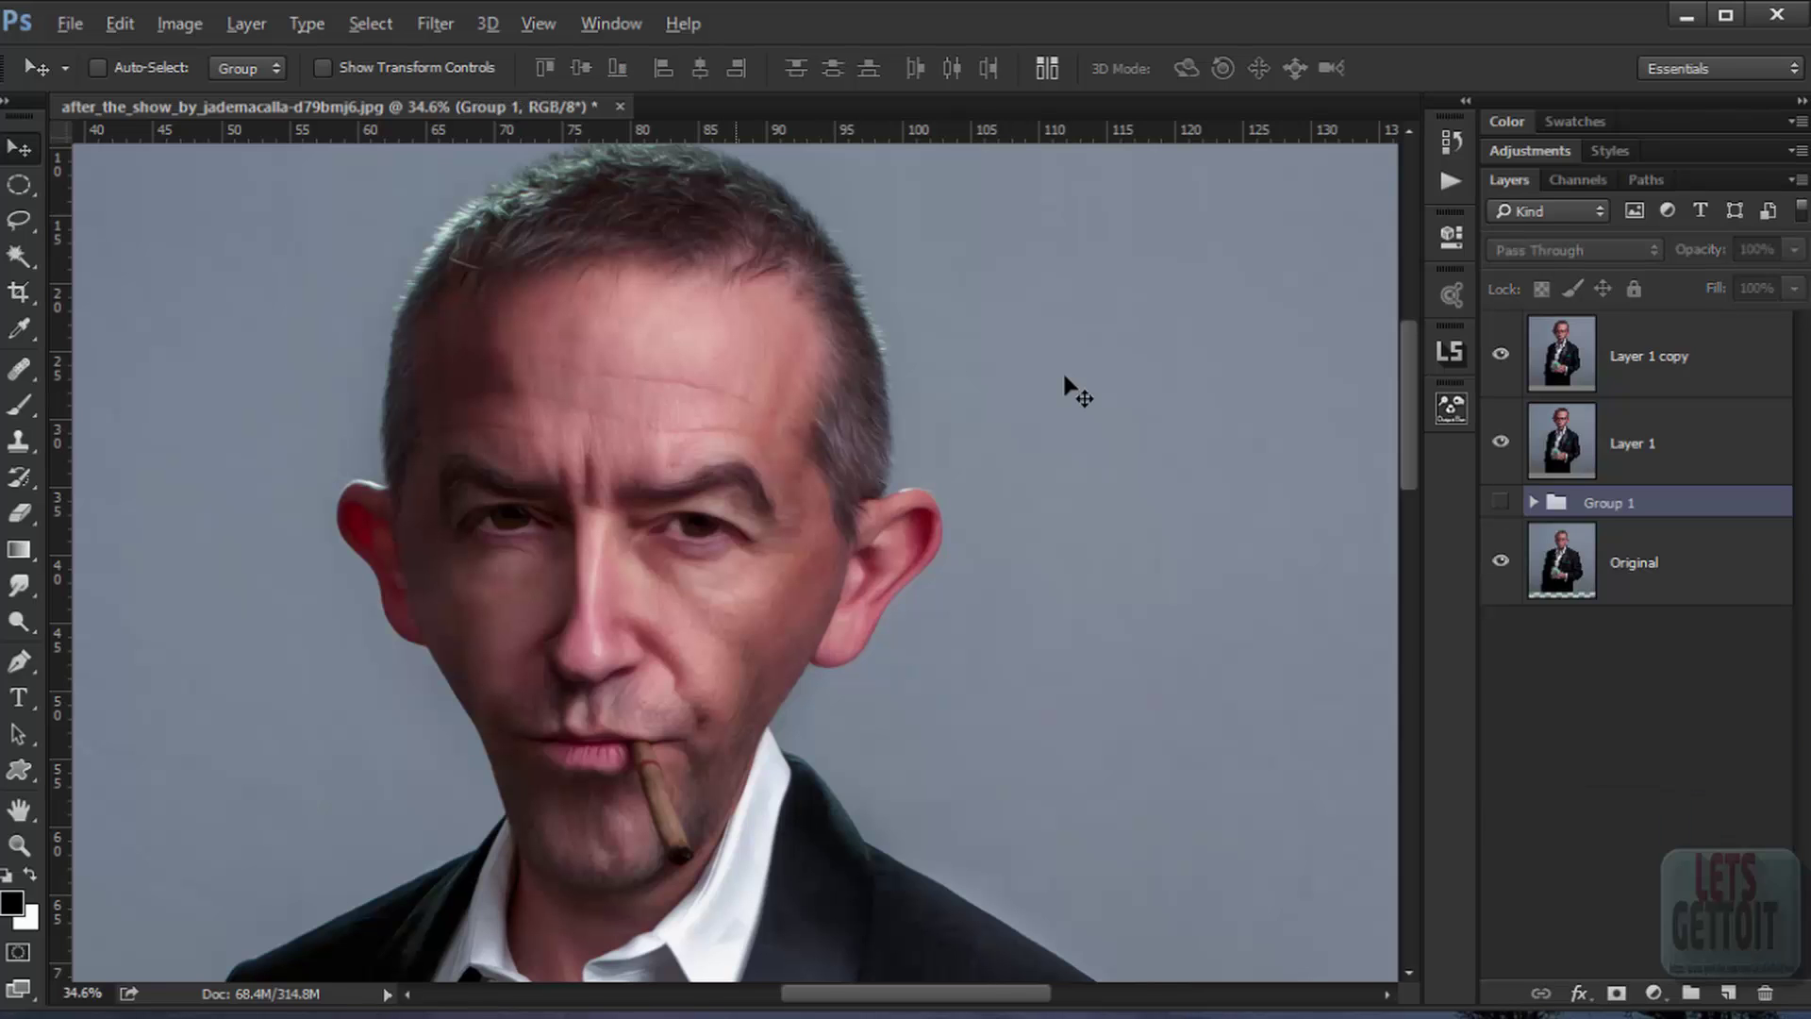
# Step: Reselect Layer 1 copy and add a black layer mask that hides the filtered version
pyautogui.moveTo(743, 589); pyautogui.dragTo(998, 450)
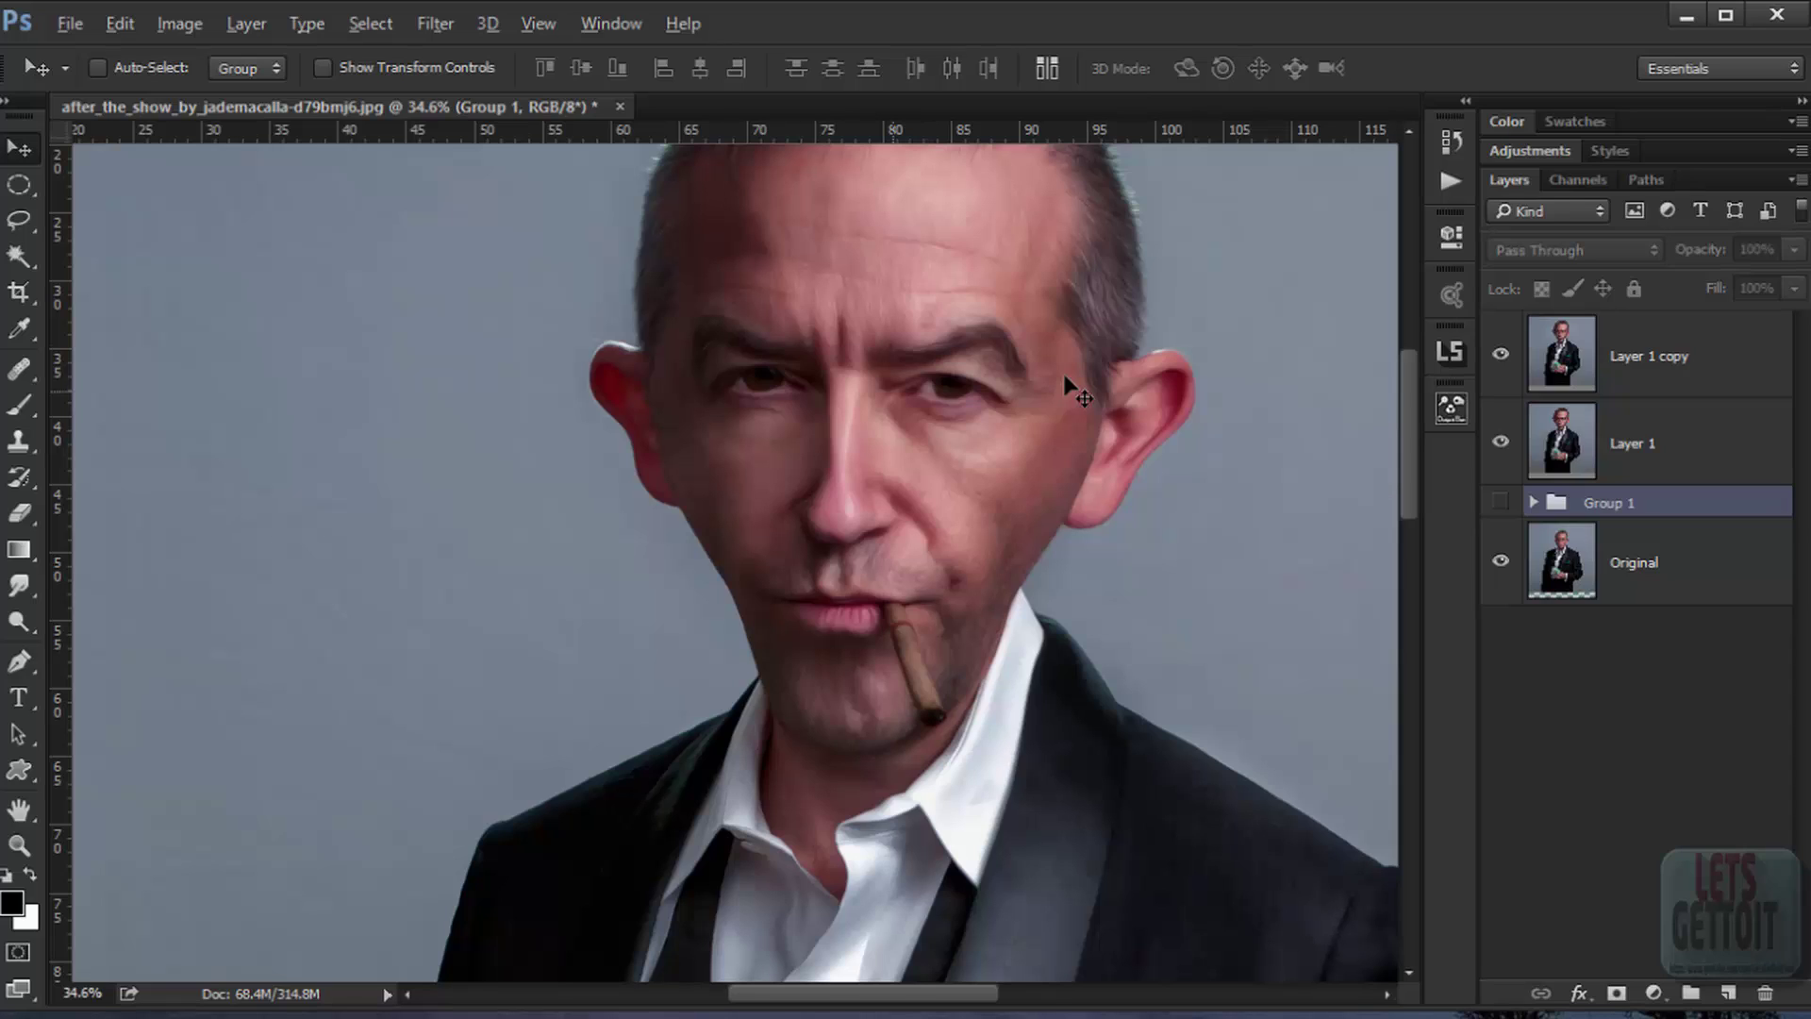
pyautogui.scroll(2, 1076, 391)
pyautogui.keyDown('ctrl'); pyautogui.click(1065, 378); pyautogui.keyUp('ctrl')
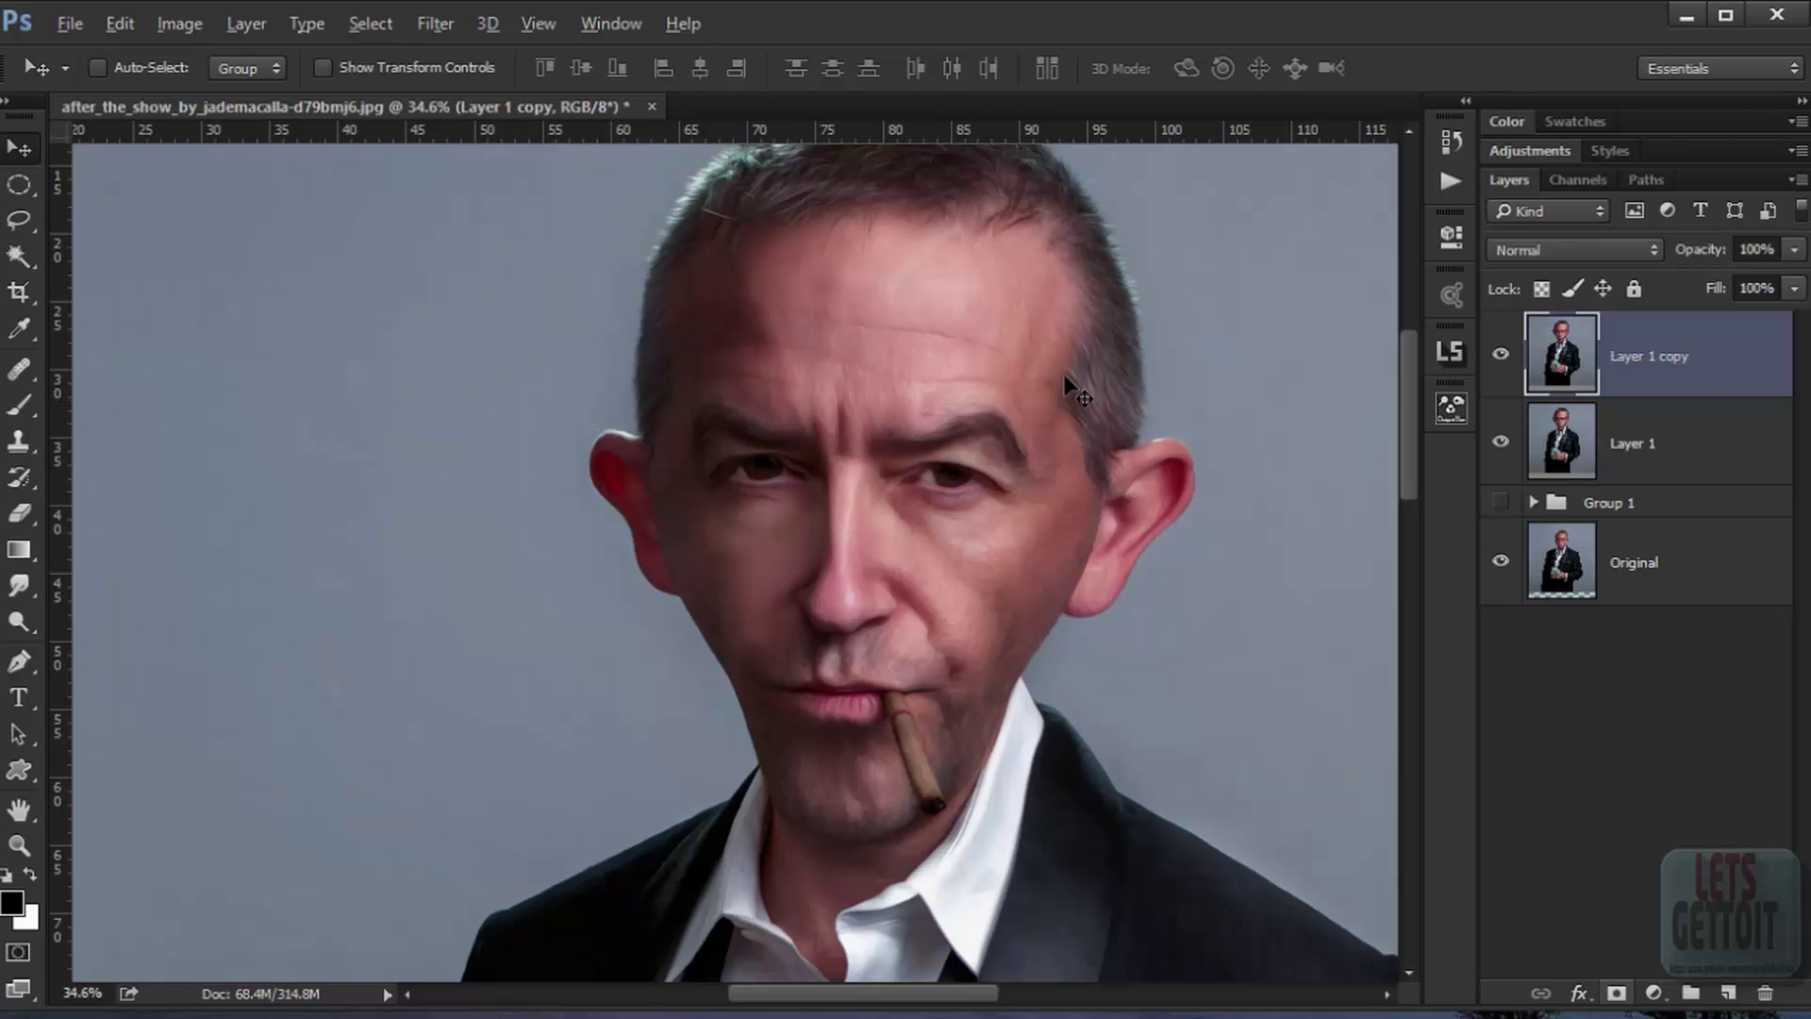
pyautogui.hotkey('ctrl', 'alt', 'h')
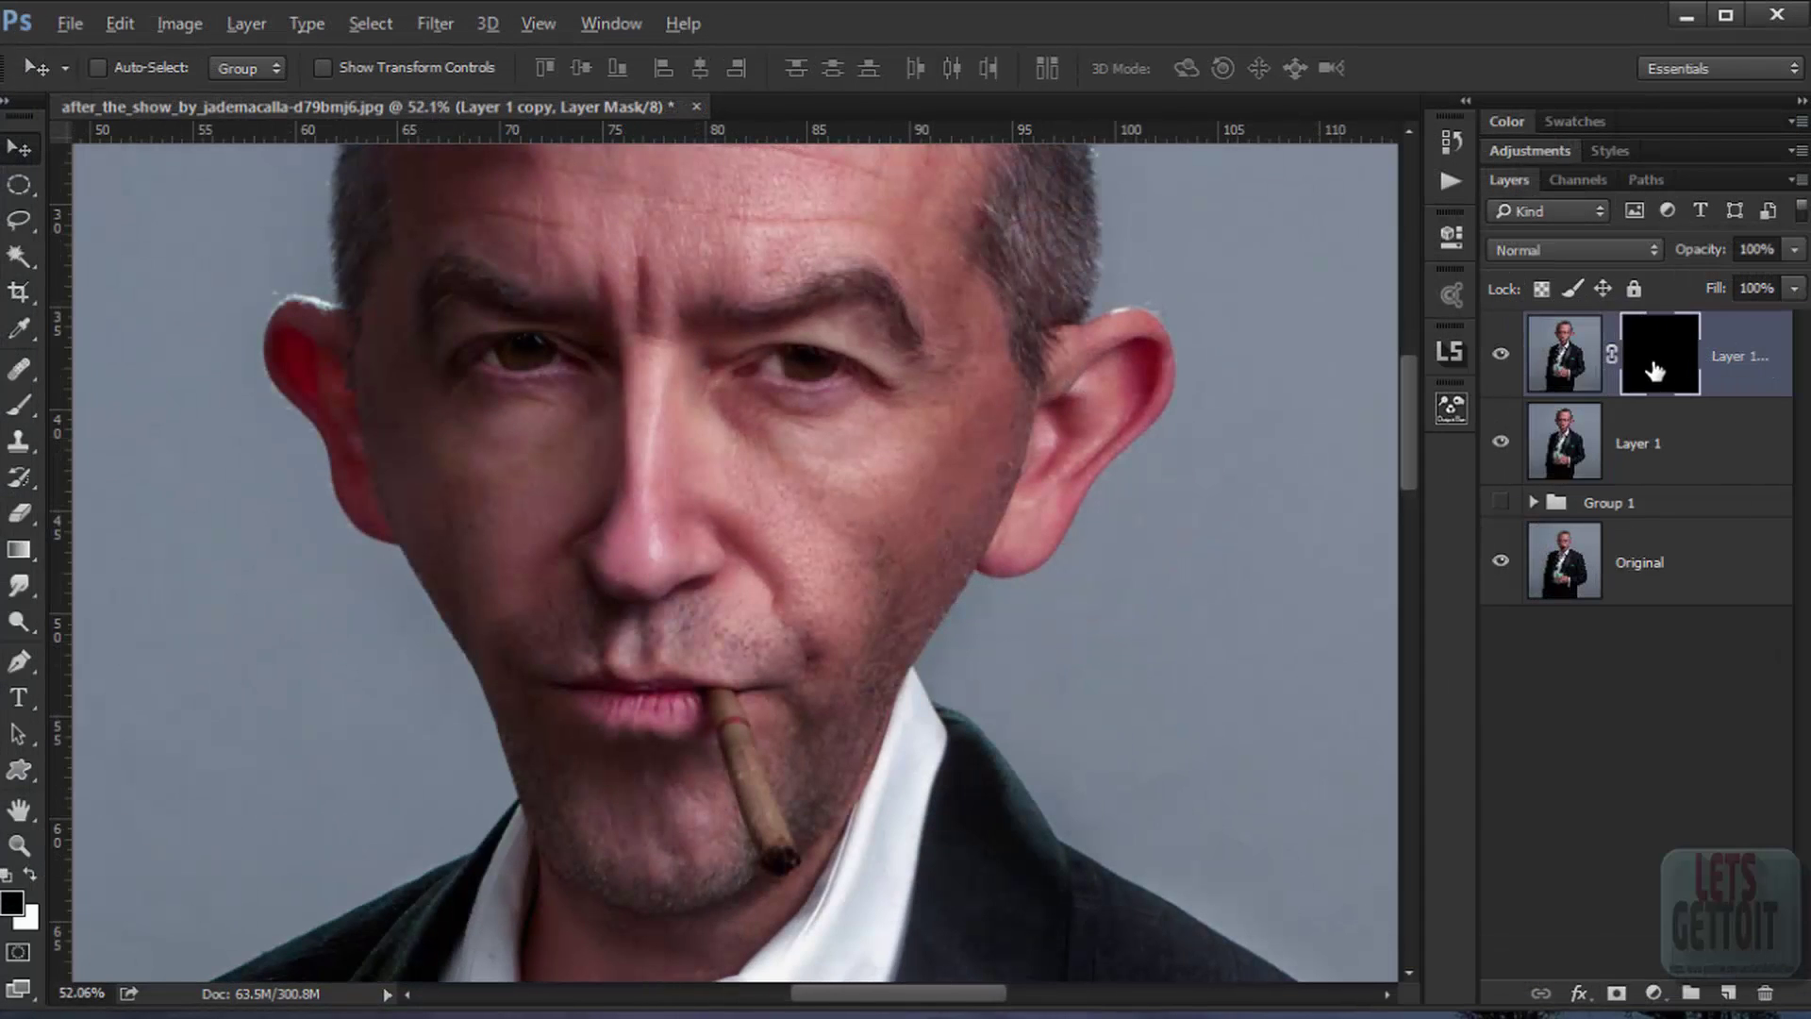
# Step: Set the Brush to 20% opacity and a size of 72 px for painting on the mask
pyautogui.click(19, 406)
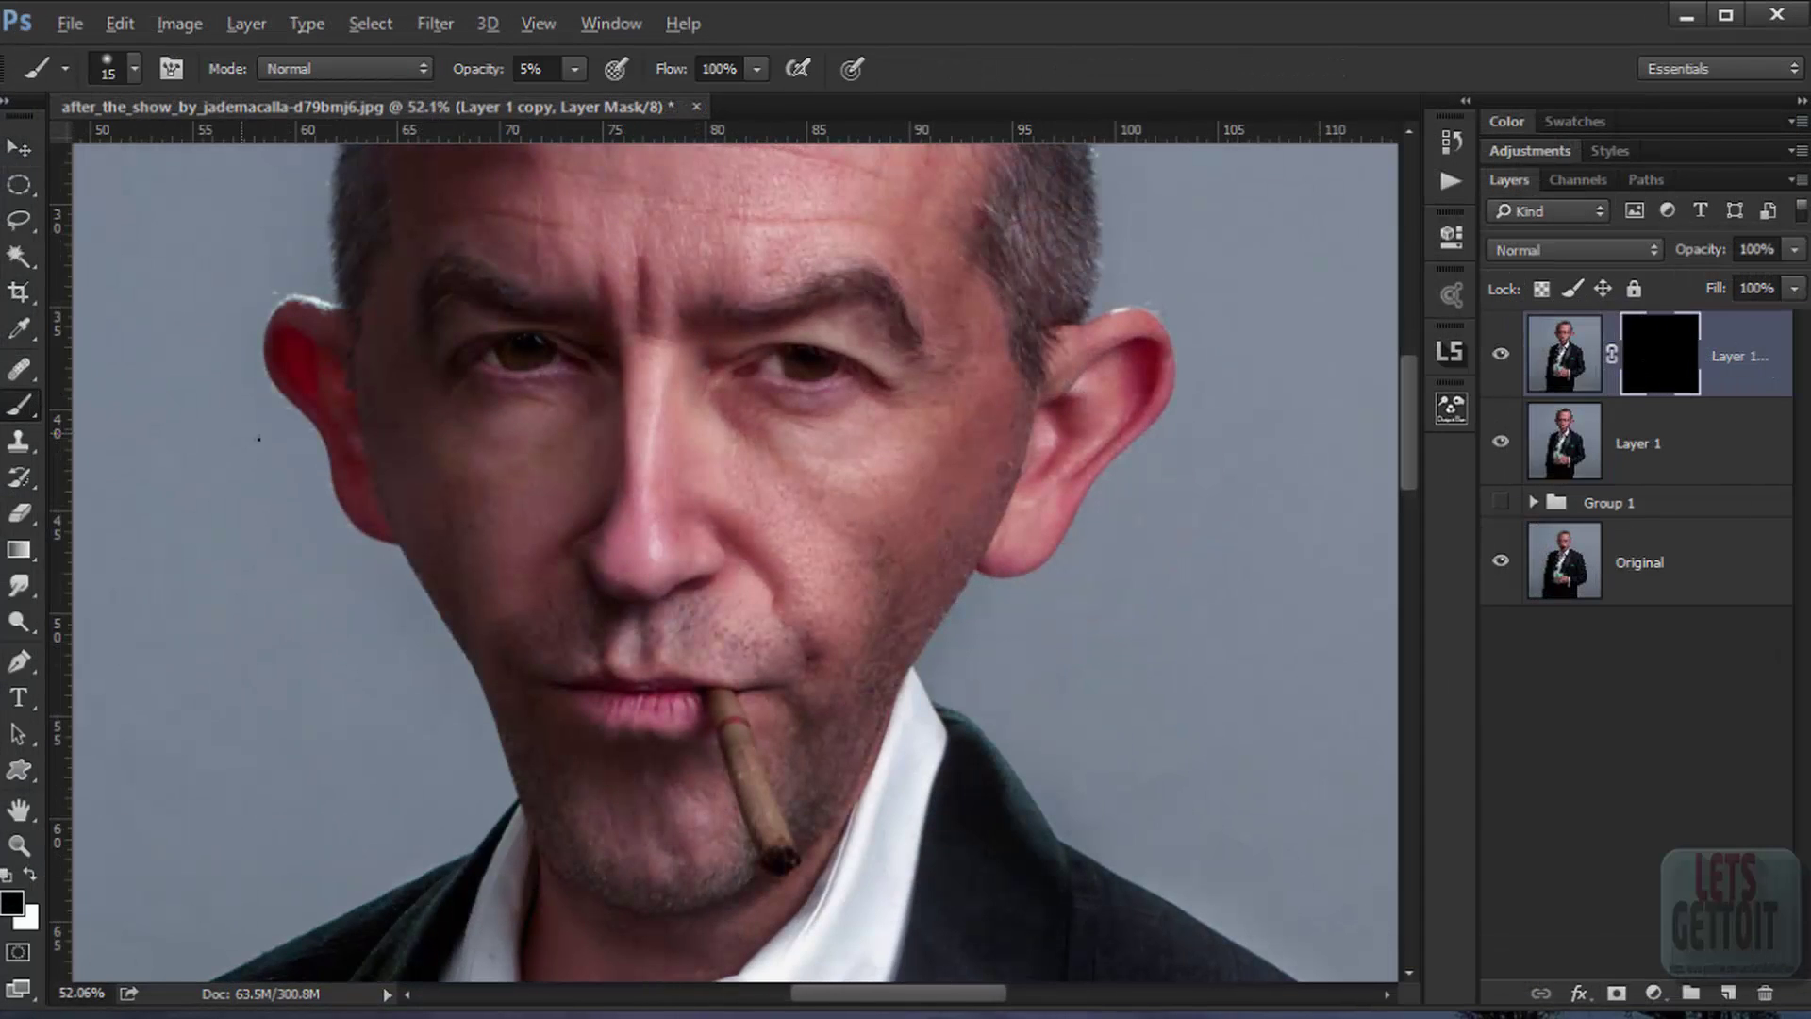
pyautogui.moveTo(532, 69); pyautogui.dragTo(512, 70)
pyautogui.write('20')
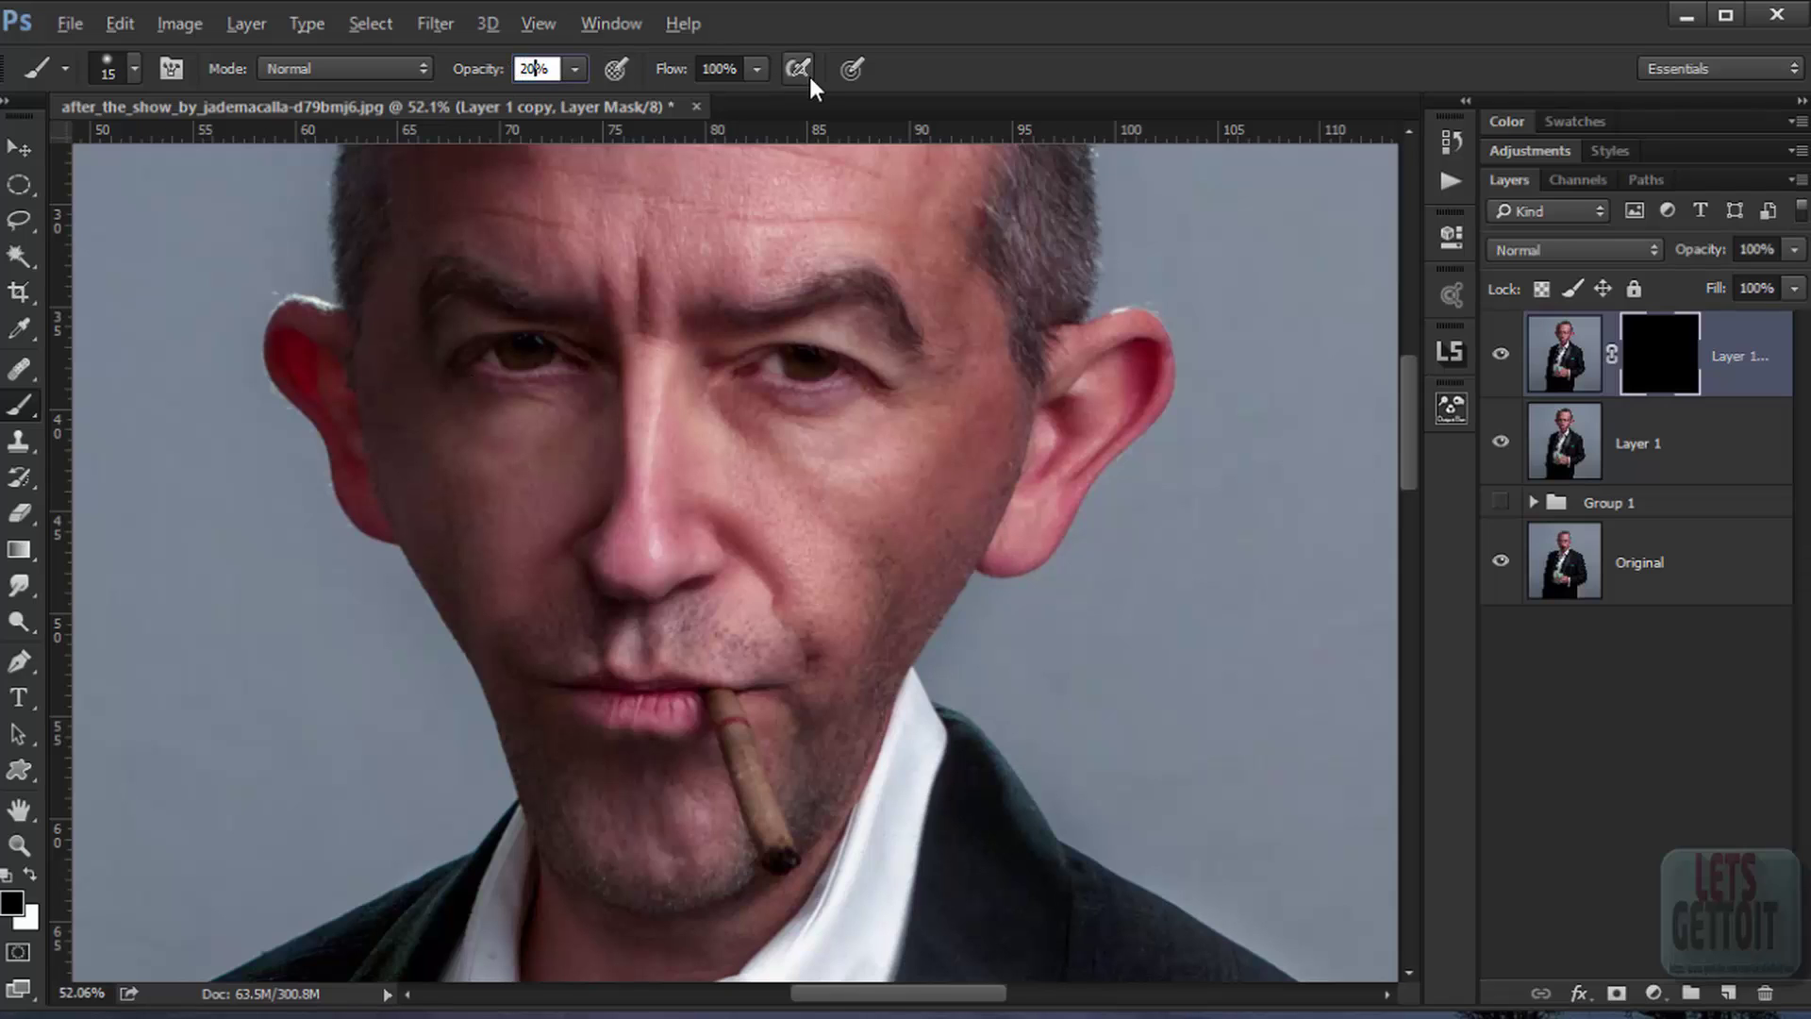
pyautogui.press('Return')
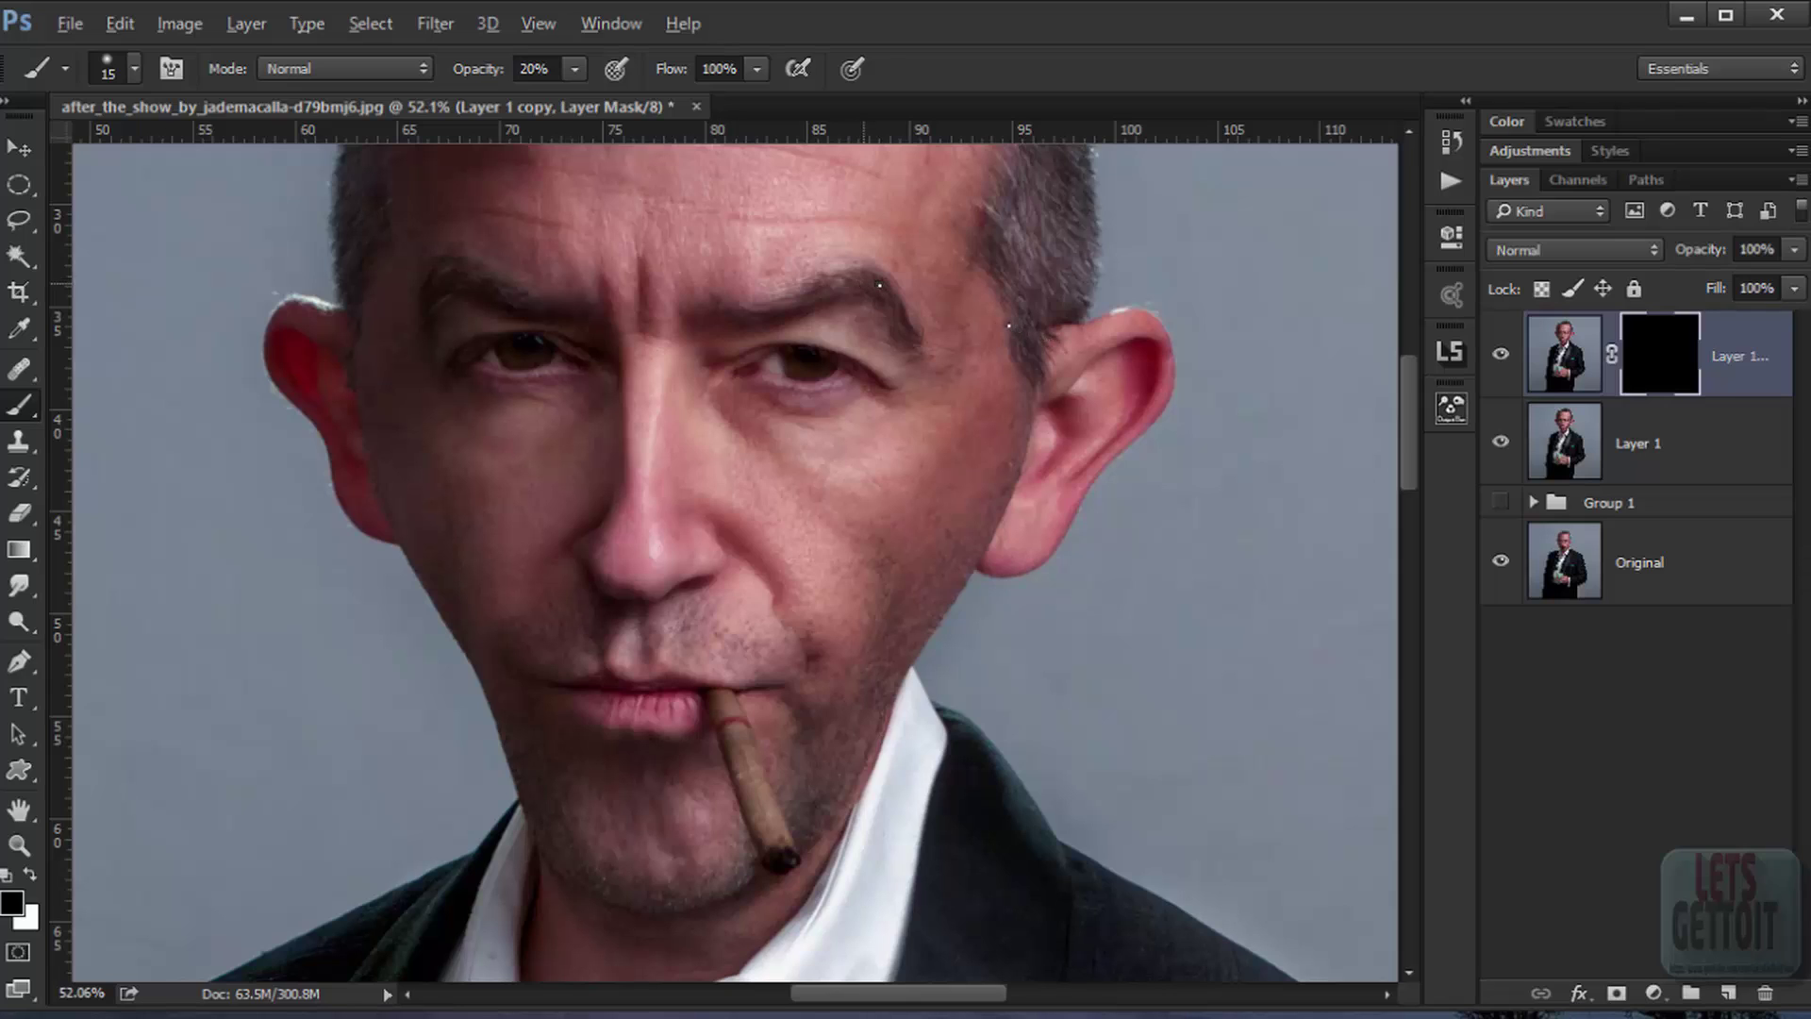
pyautogui.rightClick(1008, 325)
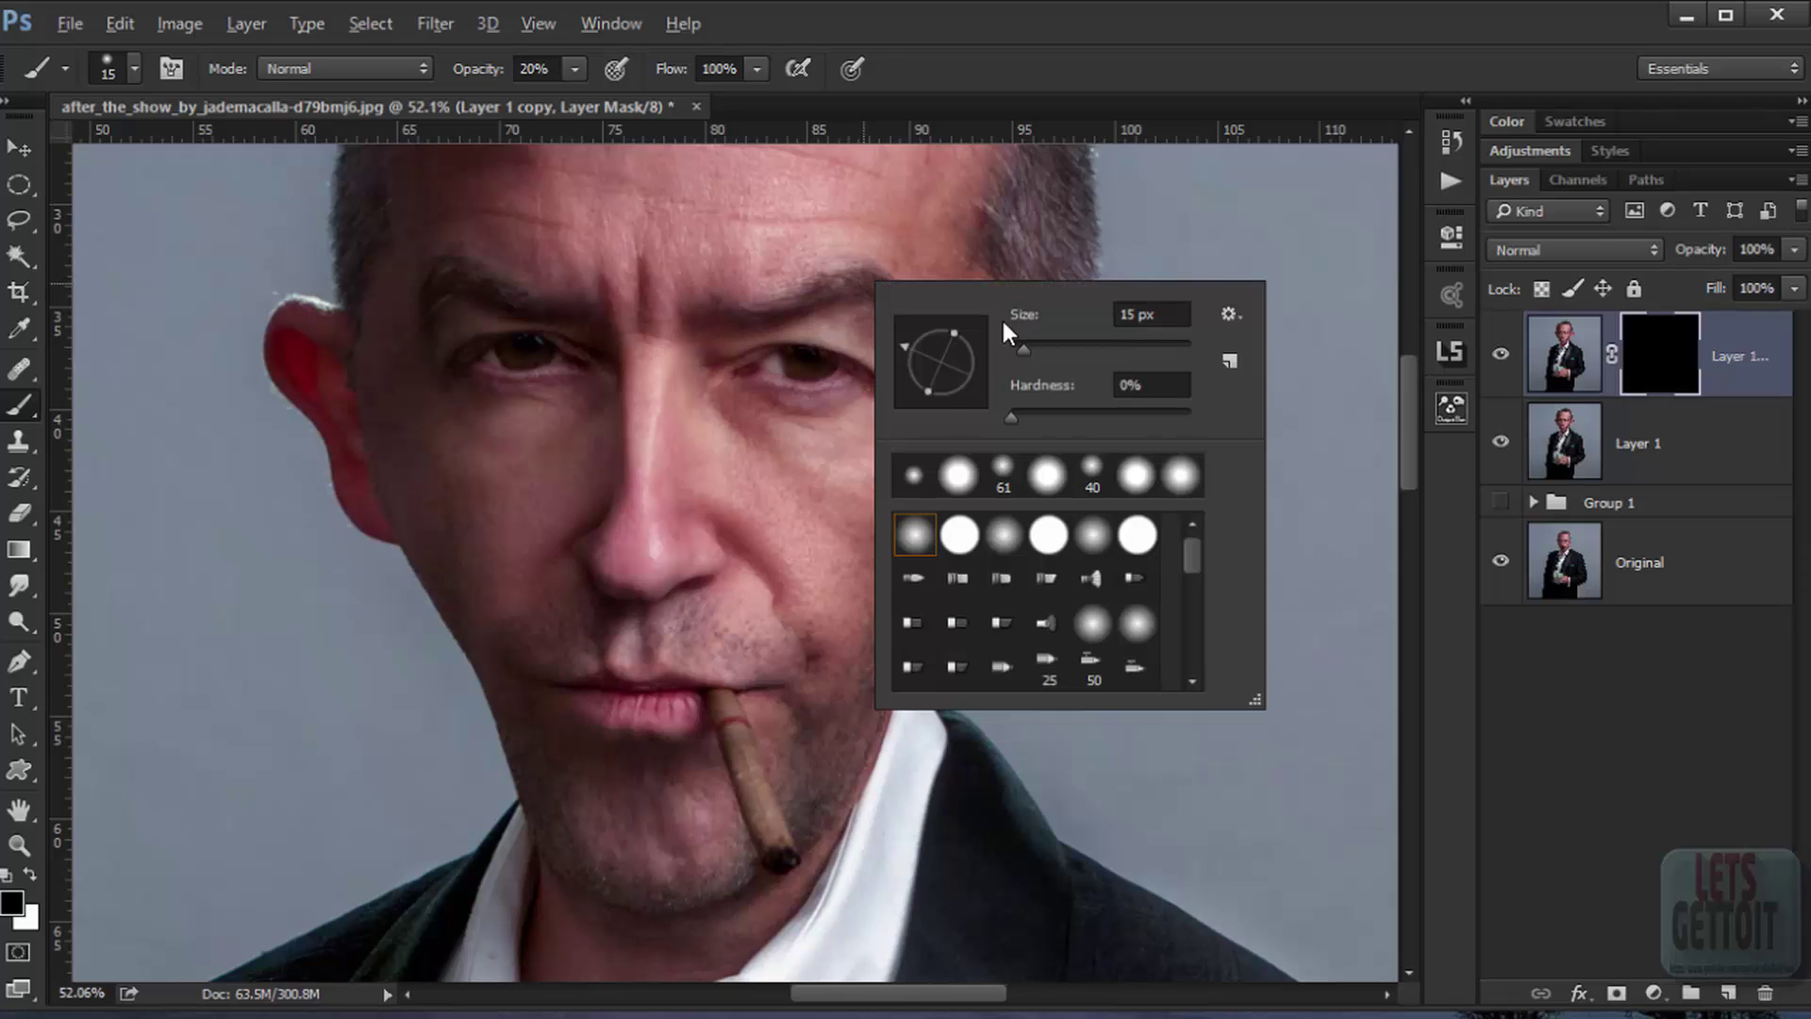
pyautogui.click(1052, 344)
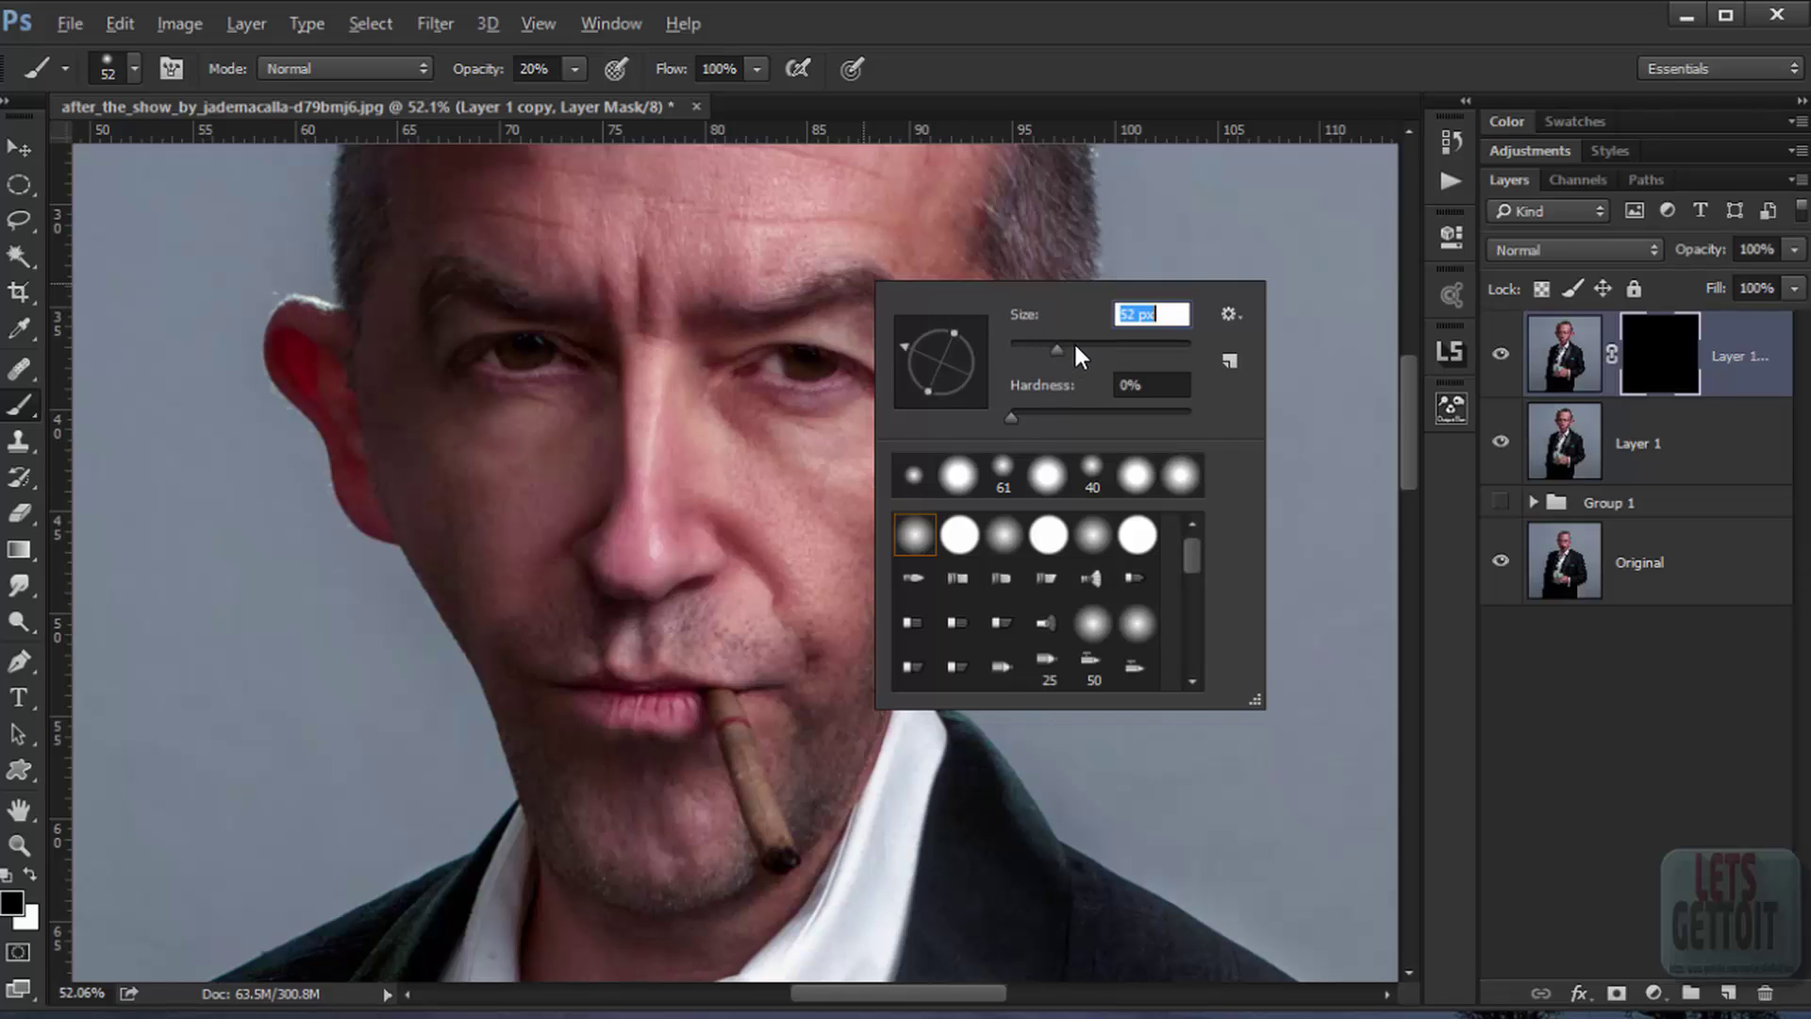
pyautogui.click(1076, 347)
pyautogui.click(1130, 70)
# Step: Make white the foreground color and enlarge the soft brush to 139 px for working on the forehead
pyautogui.press('space')
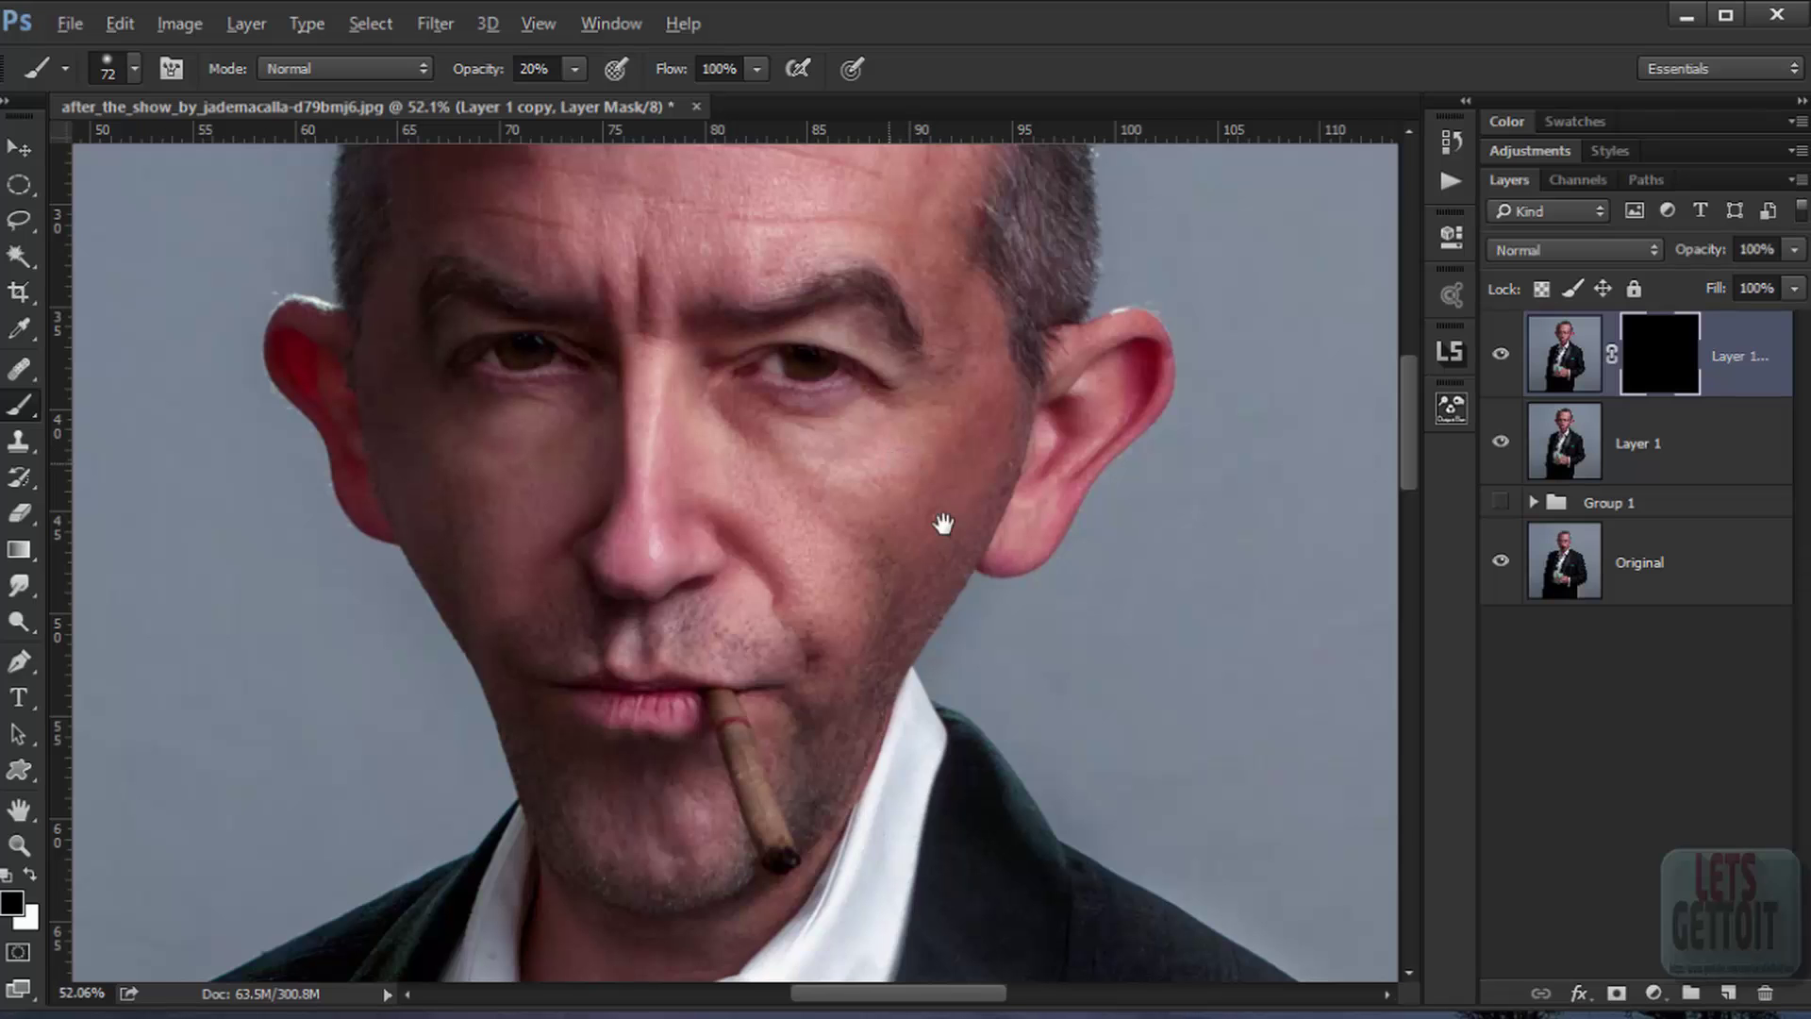
pyautogui.moveTo(944, 524); pyautogui.dragTo(938, 642)
pyautogui.scroll(3, 756, 328)
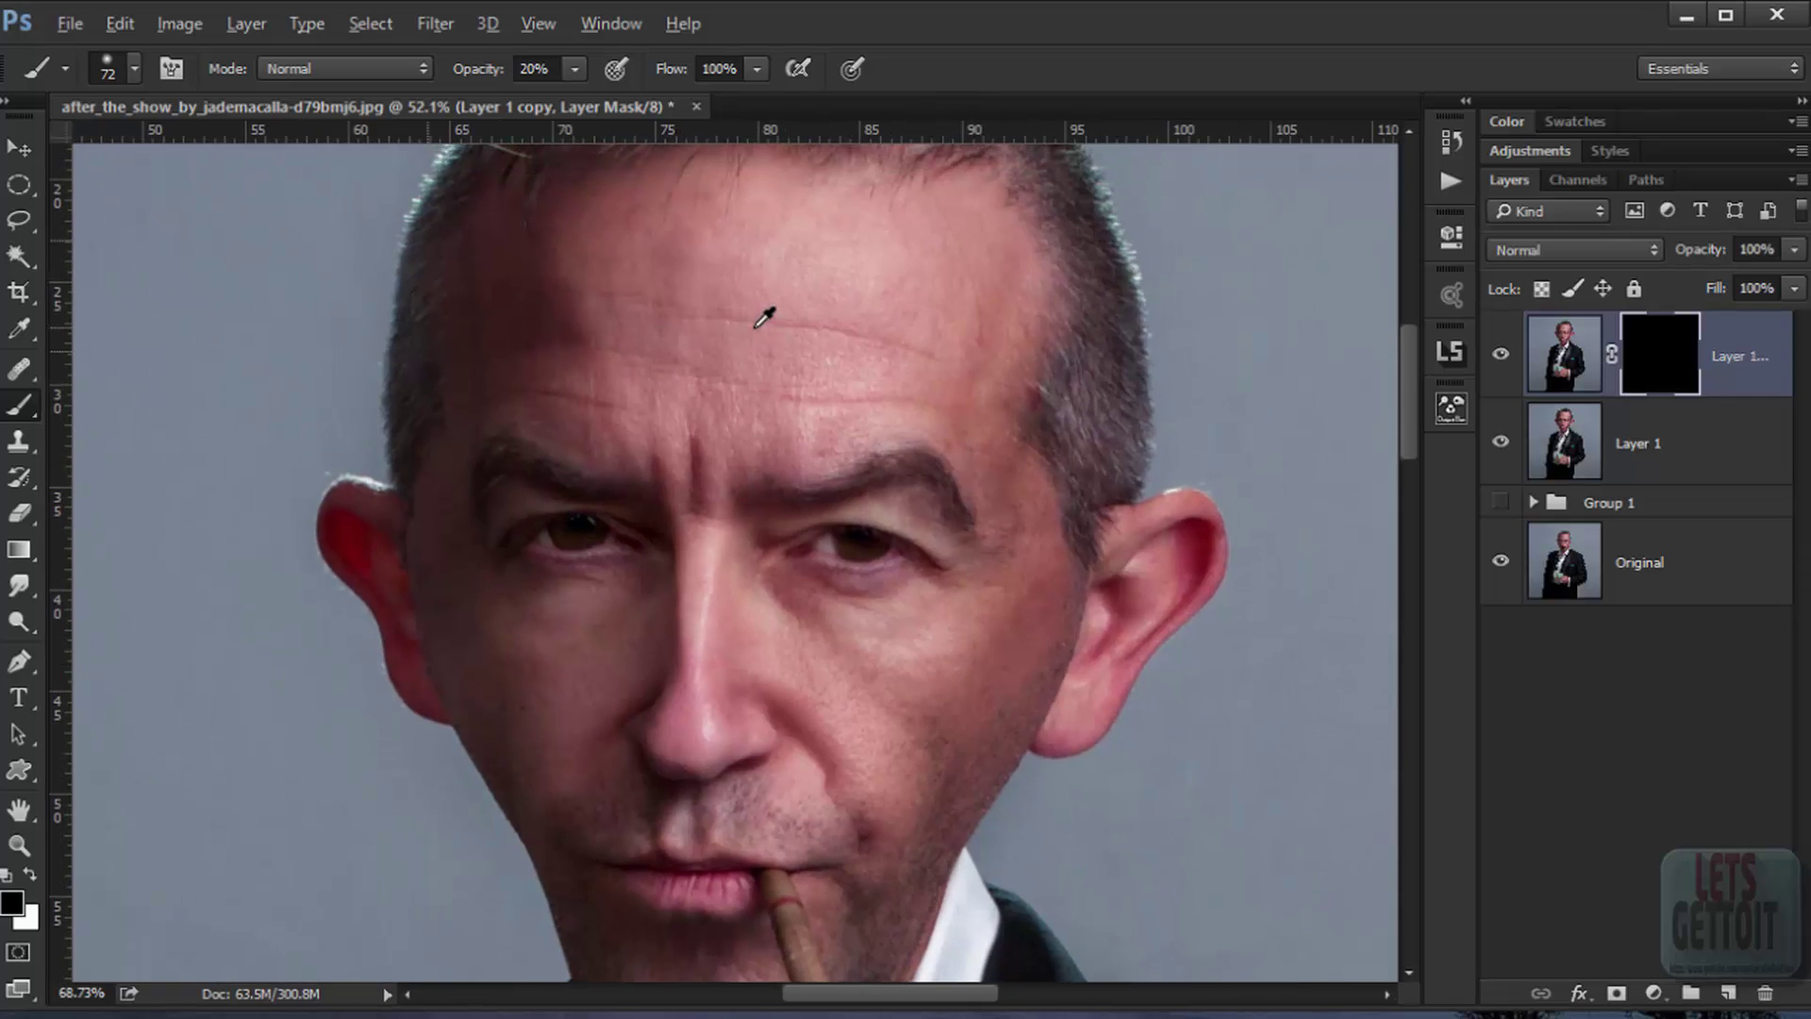
pyautogui.scroll(2, 764, 318)
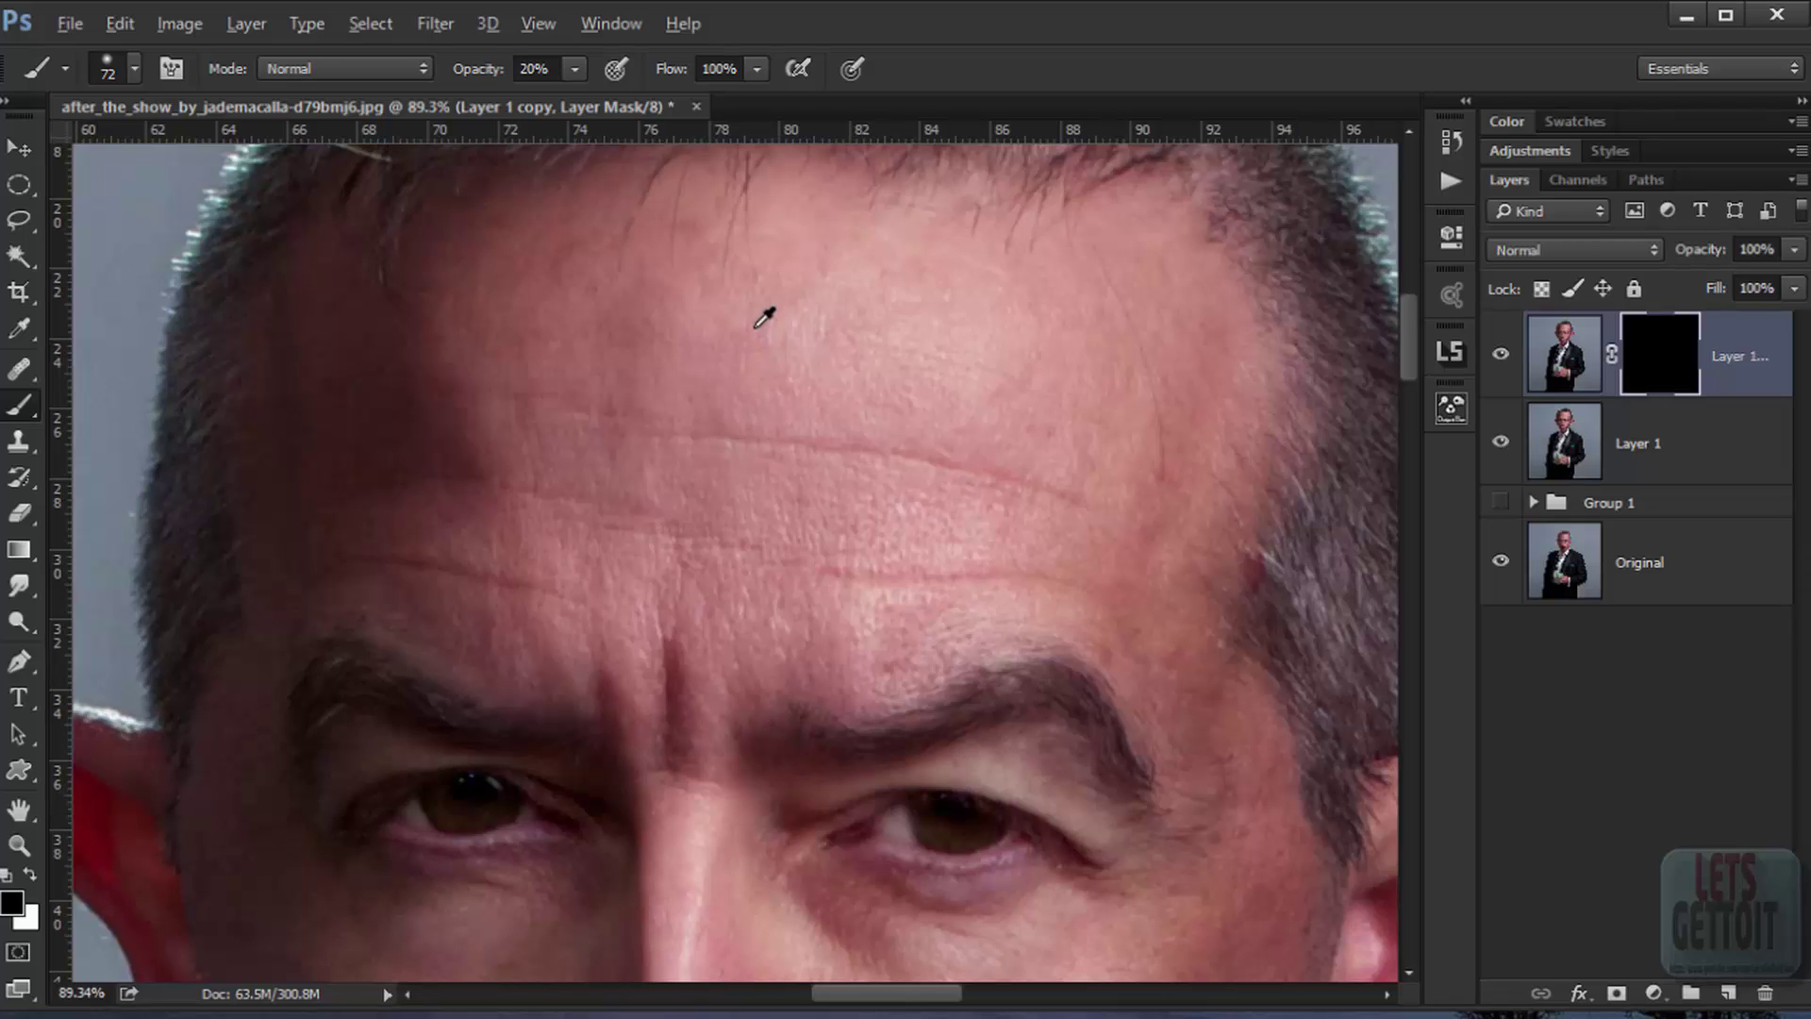
pyautogui.press('x')
pyautogui.press('x')
pyautogui.press('x')
pyautogui.rightClick(764, 318)
pyautogui.moveTo(844, 556); pyautogui.dragTo(886, 556)
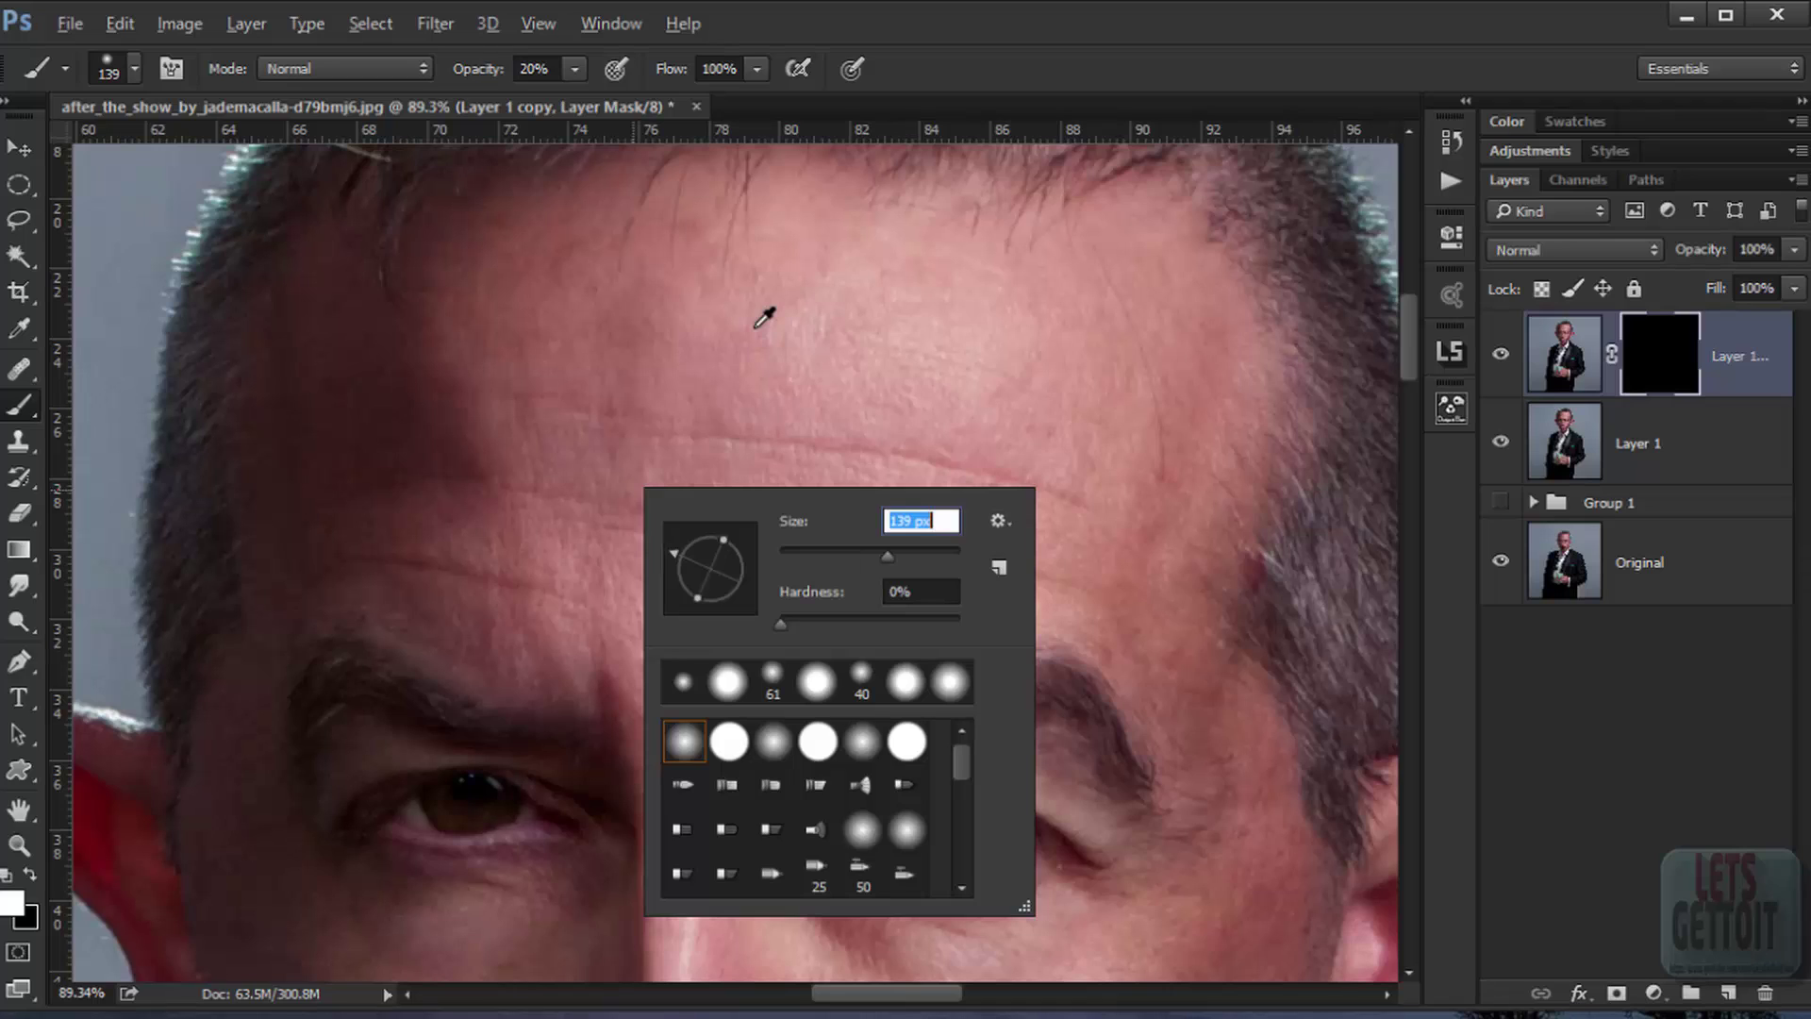
pyautogui.press('Return')
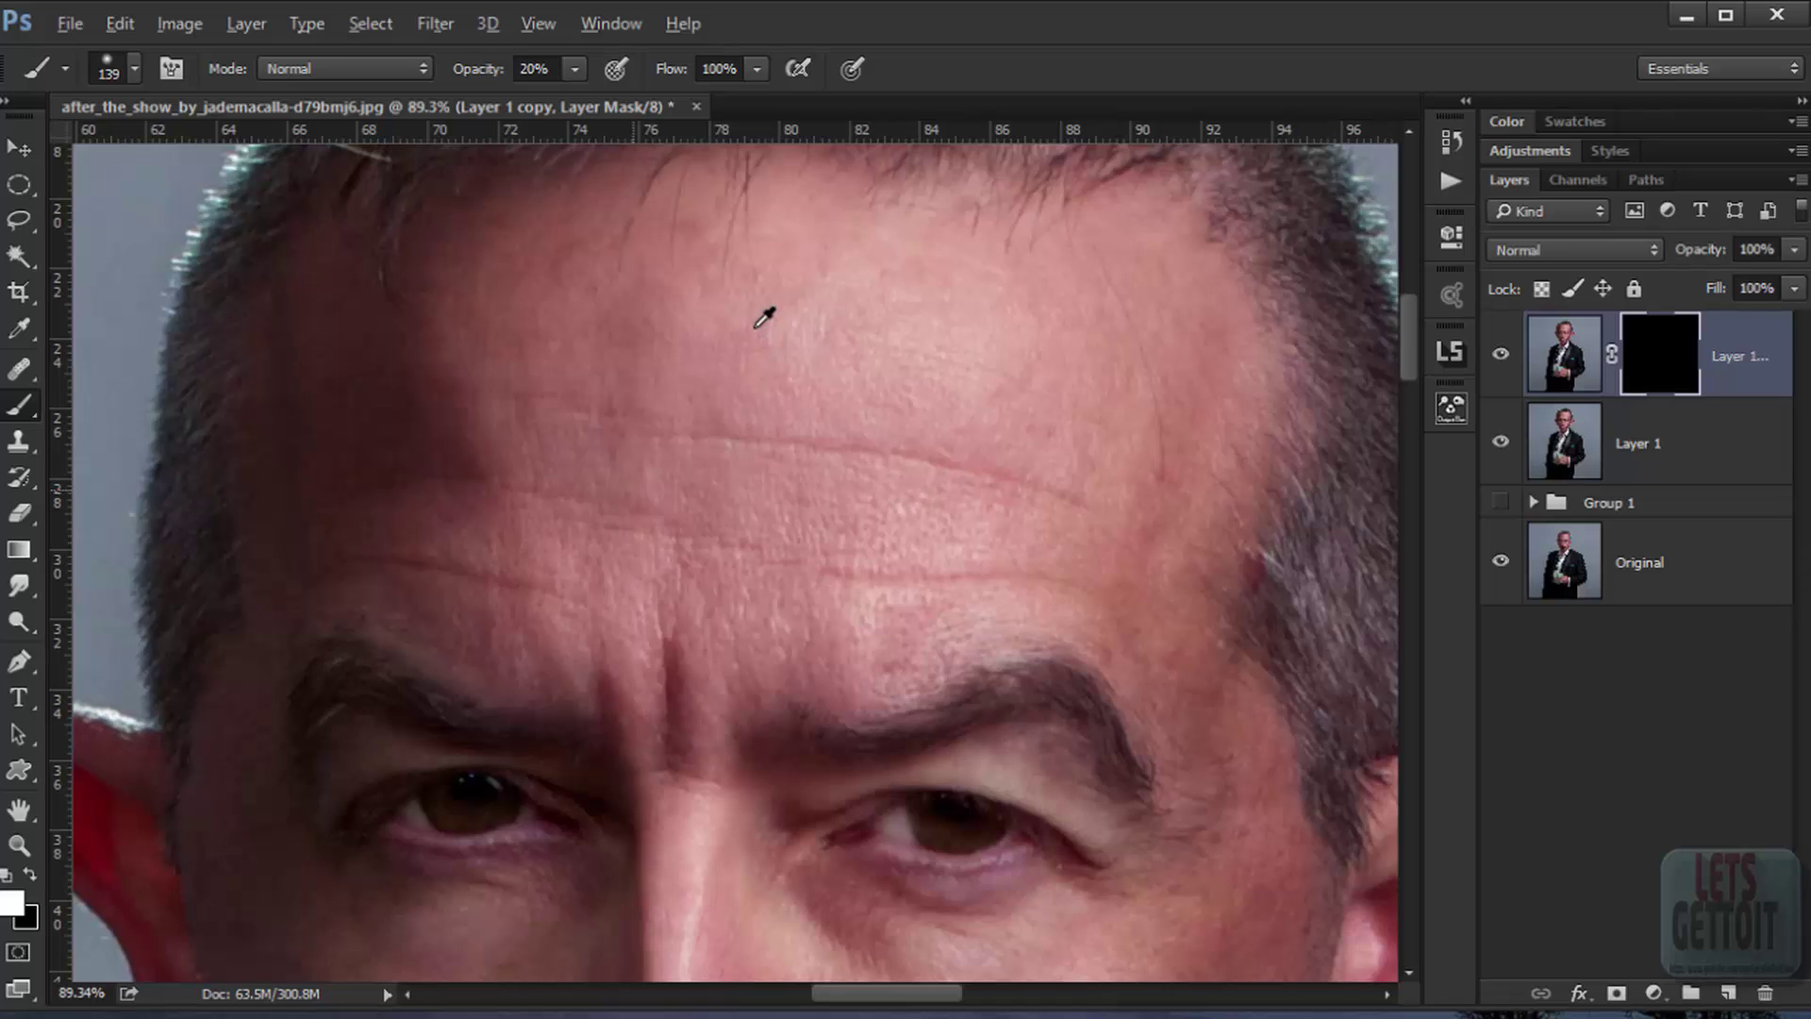
# Step: Paint white over the face on the Layer 1 copy mask to reveal the filtered skin, and inspect the face and clothes
pyautogui.click(764, 318)
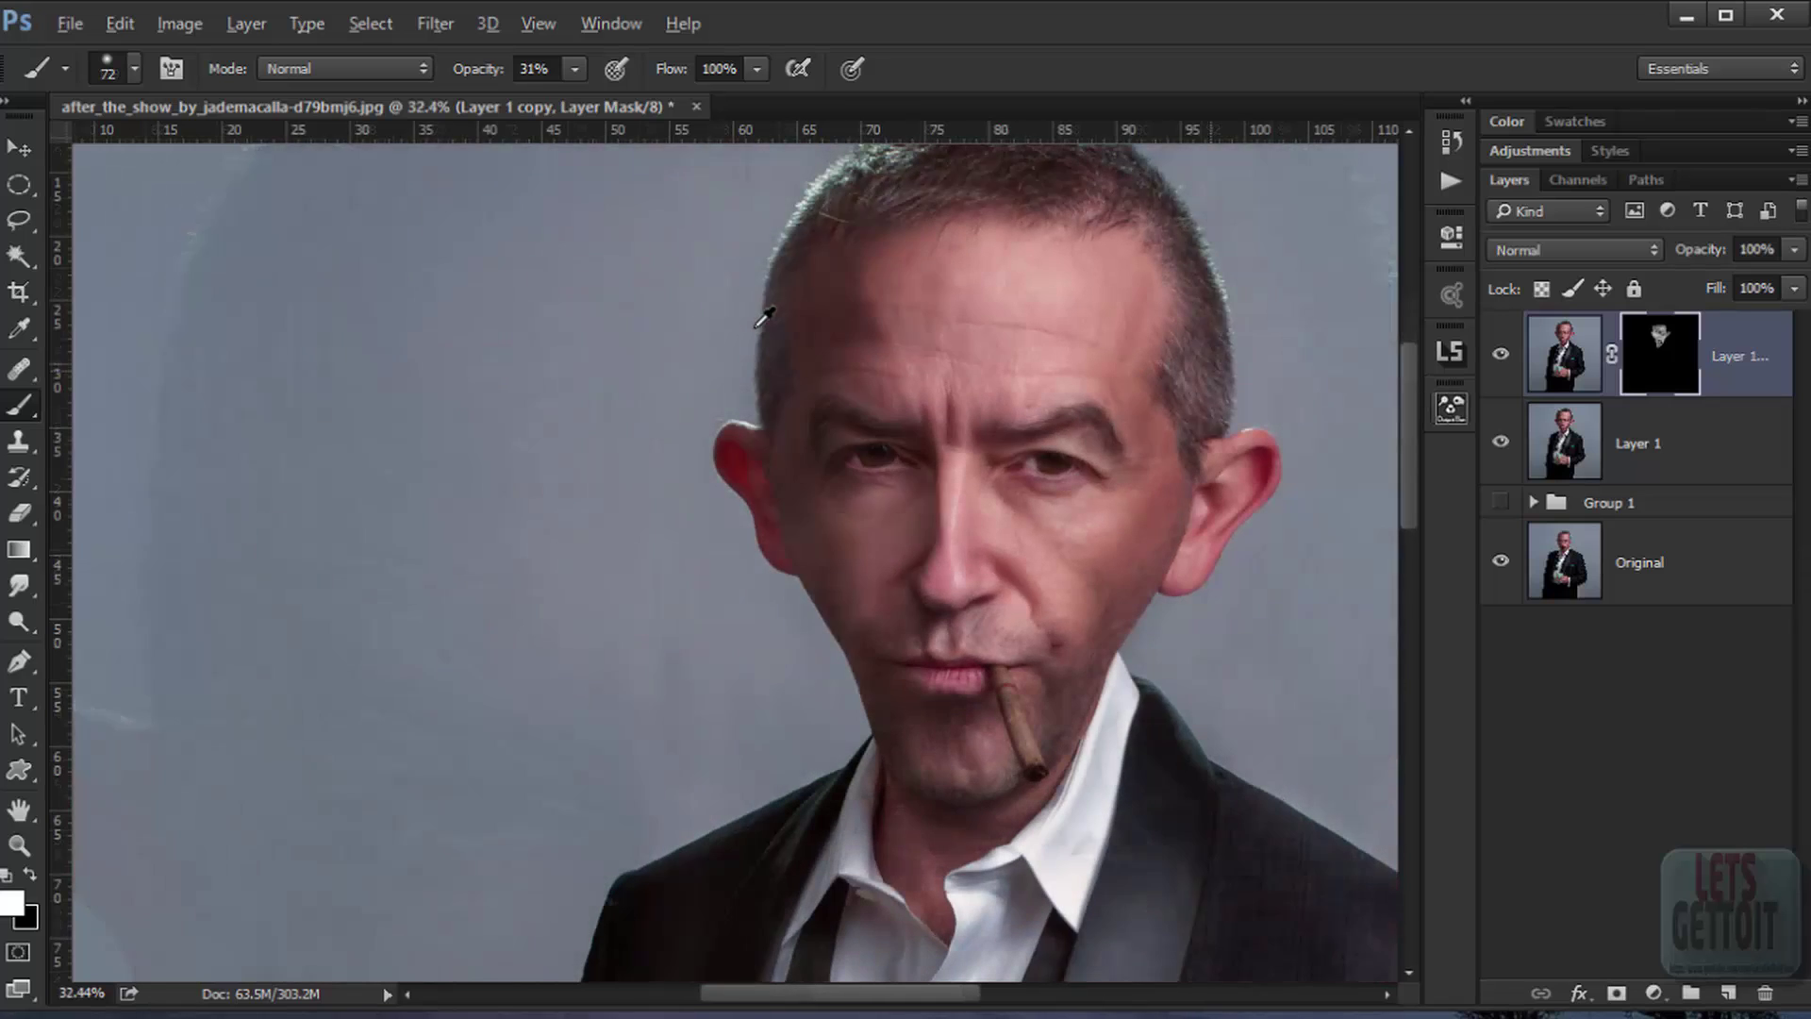
pyautogui.scroll(-5, 764, 316)
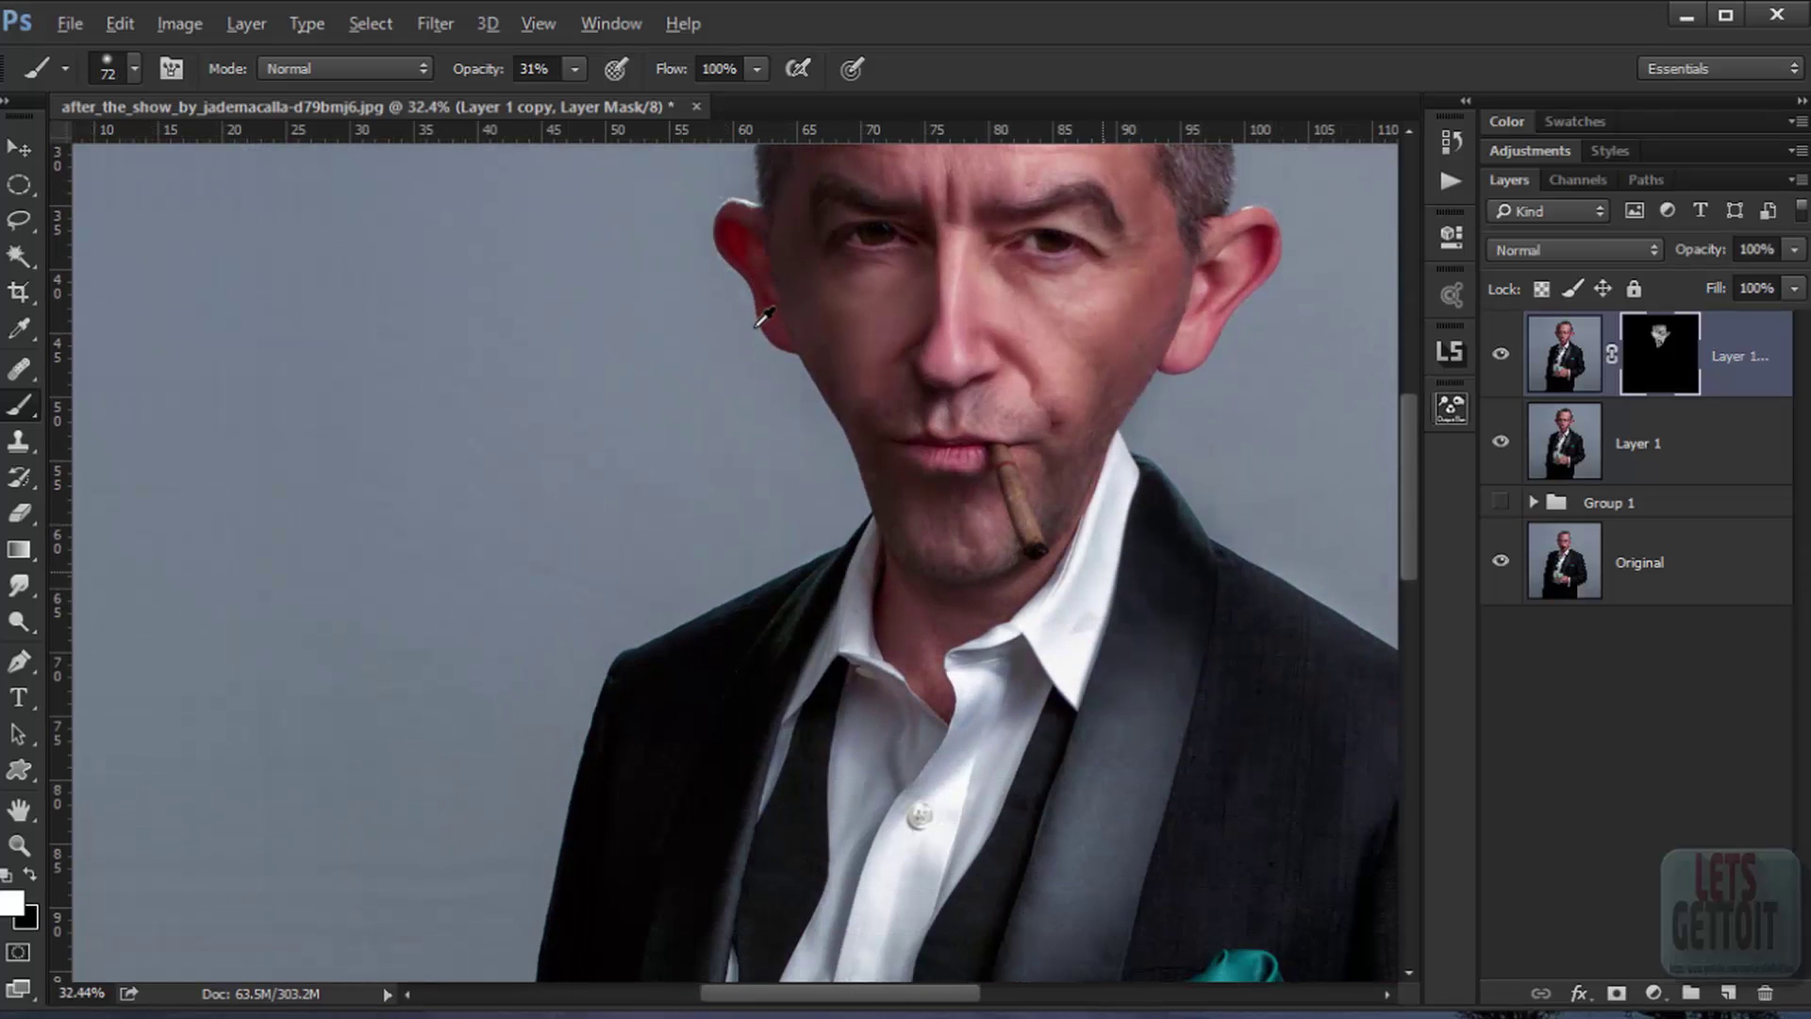
pyautogui.scroll(-3, 764, 316)
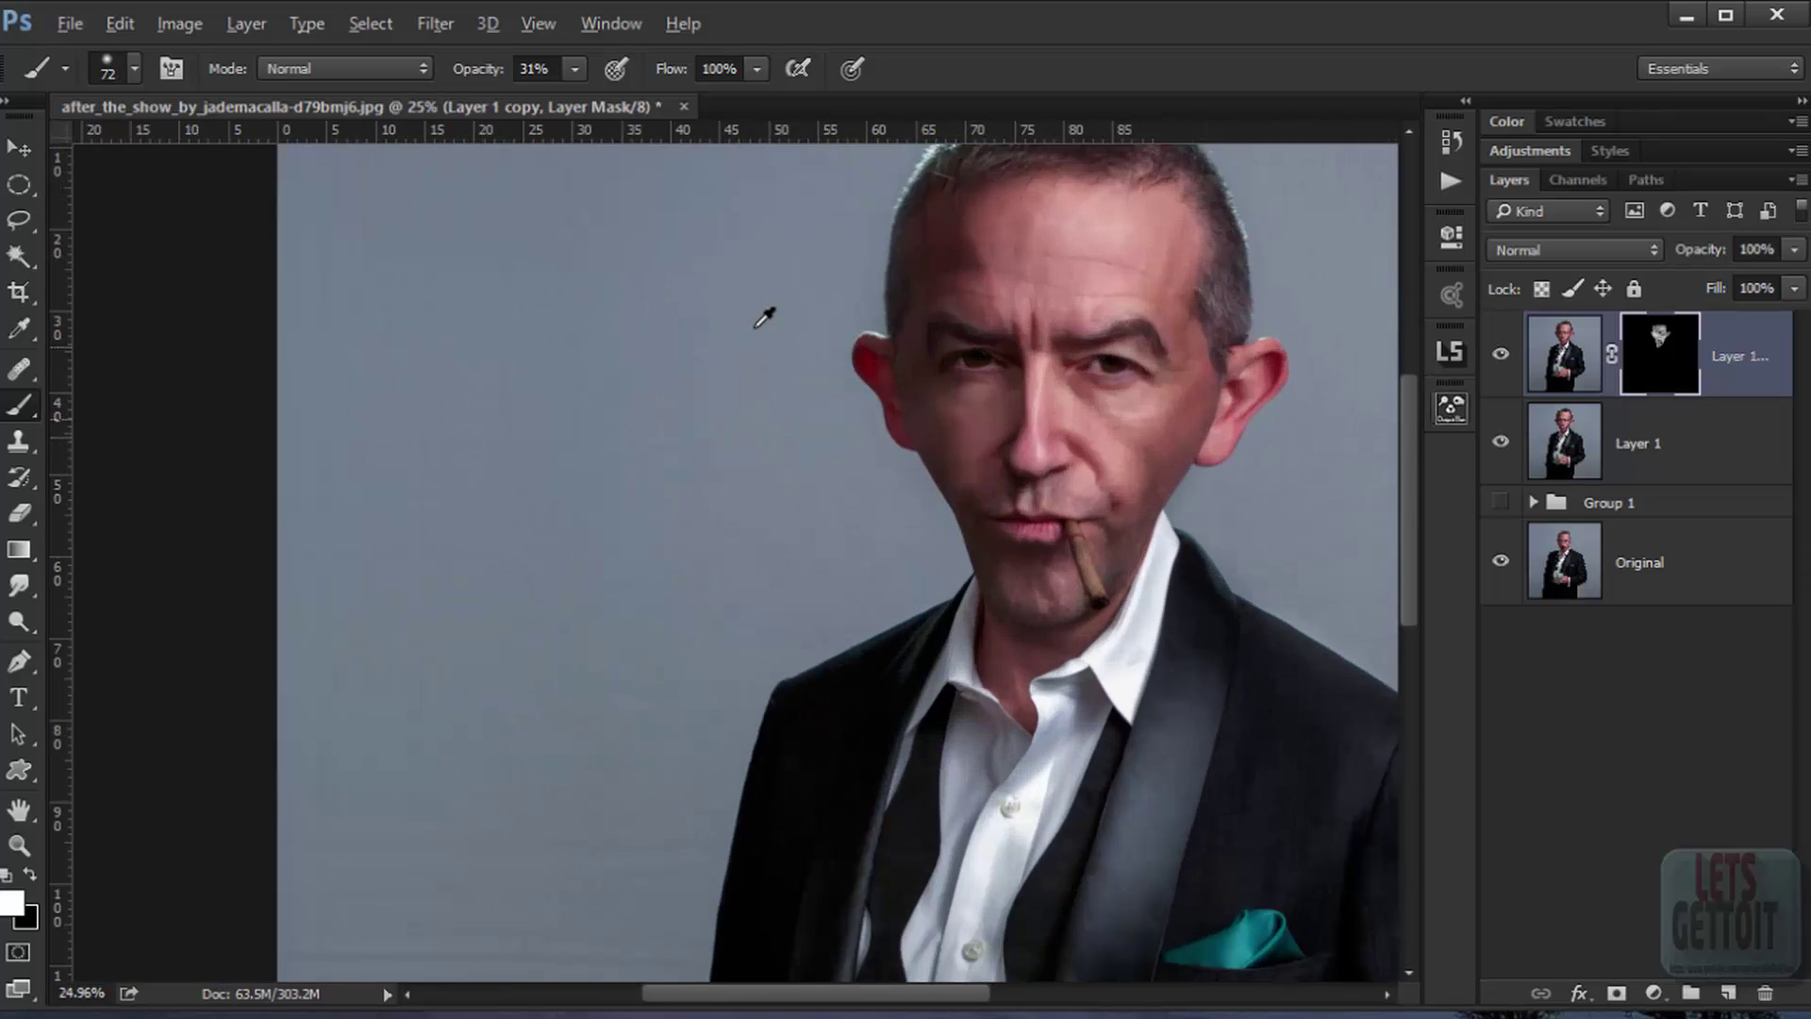
pyautogui.scroll(4, 764, 316)
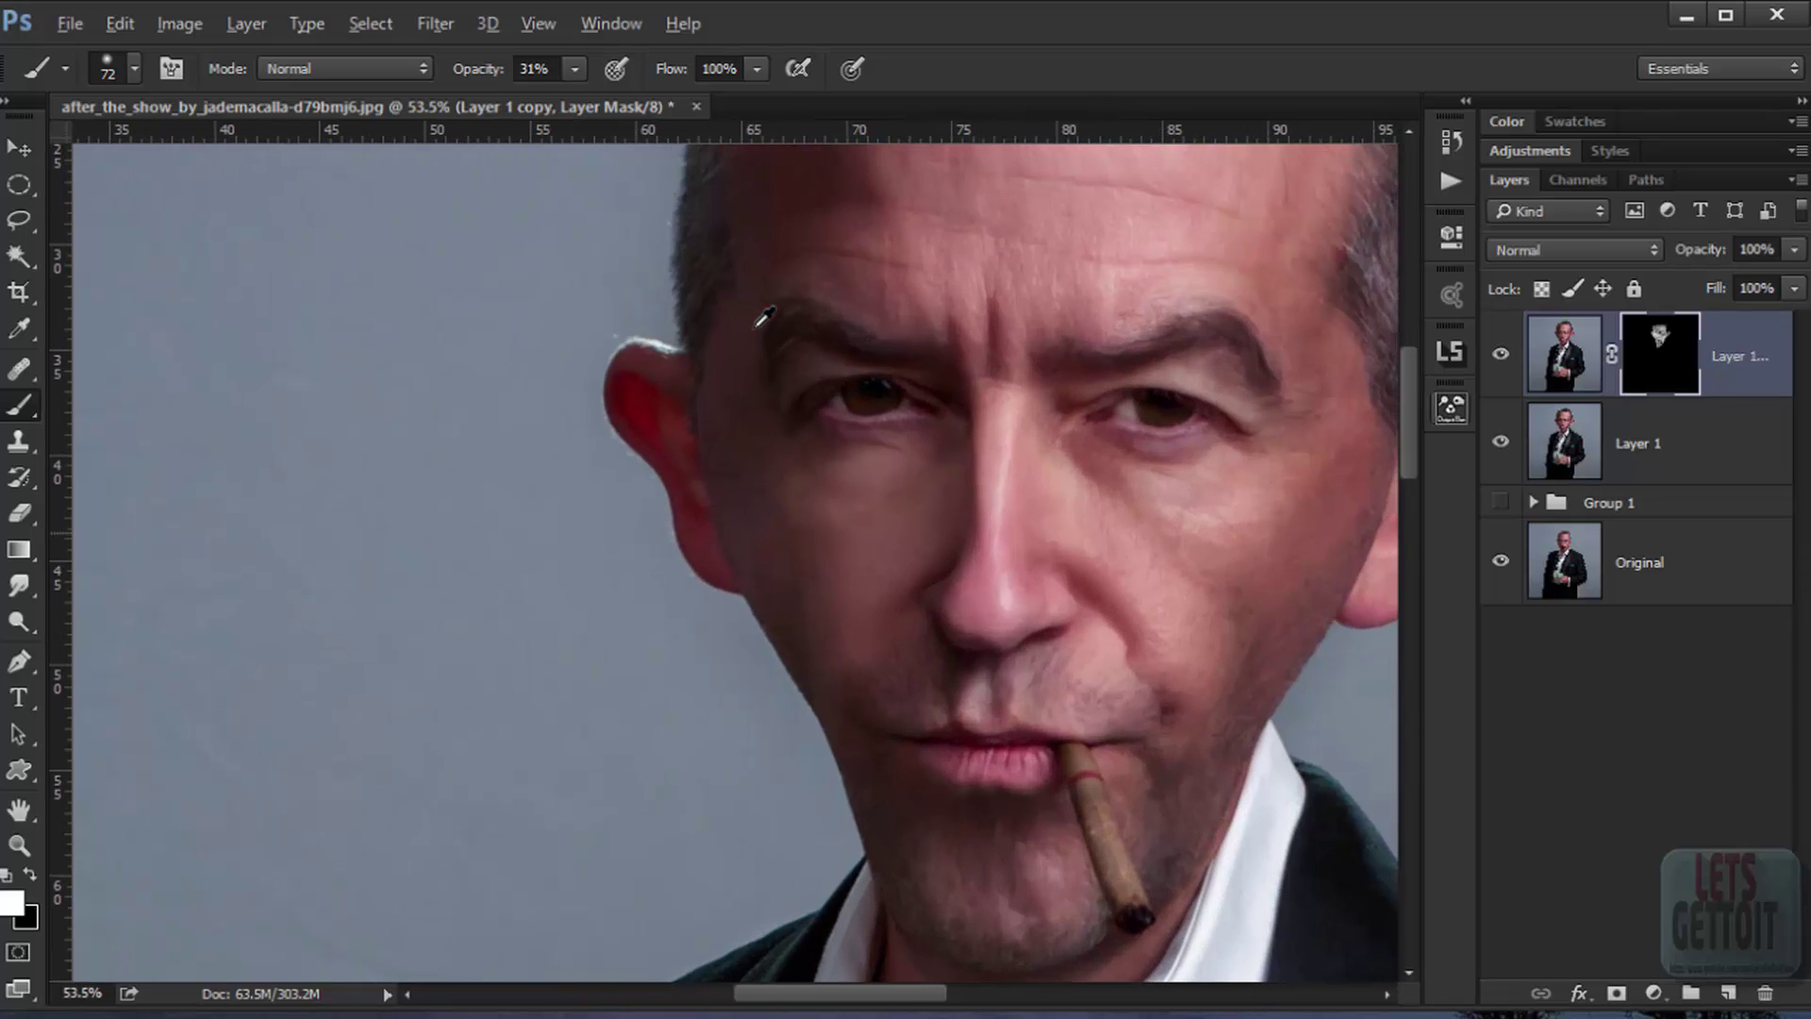
pyautogui.scroll(2, 764, 316)
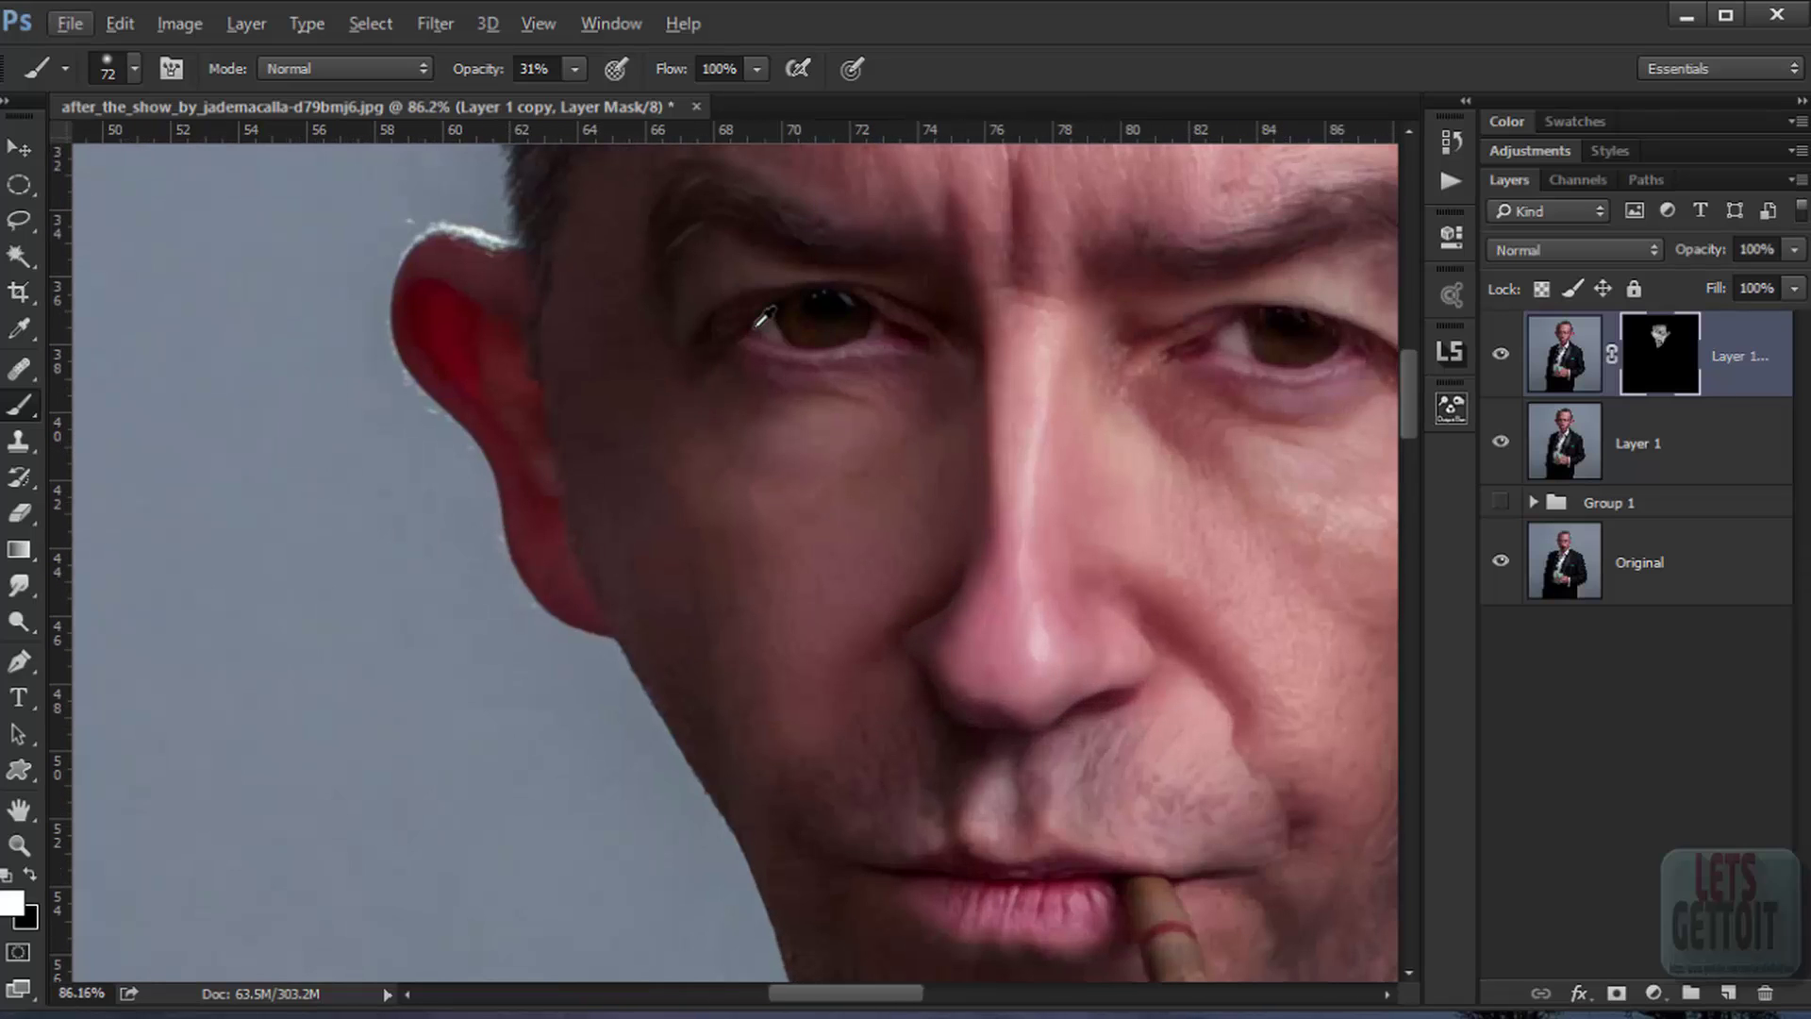
# Step: Enlarge the soft brush to 108 px with 0% hardness for the Layer 1 copy mask
pyautogui.scroll(-2, 764, 316)
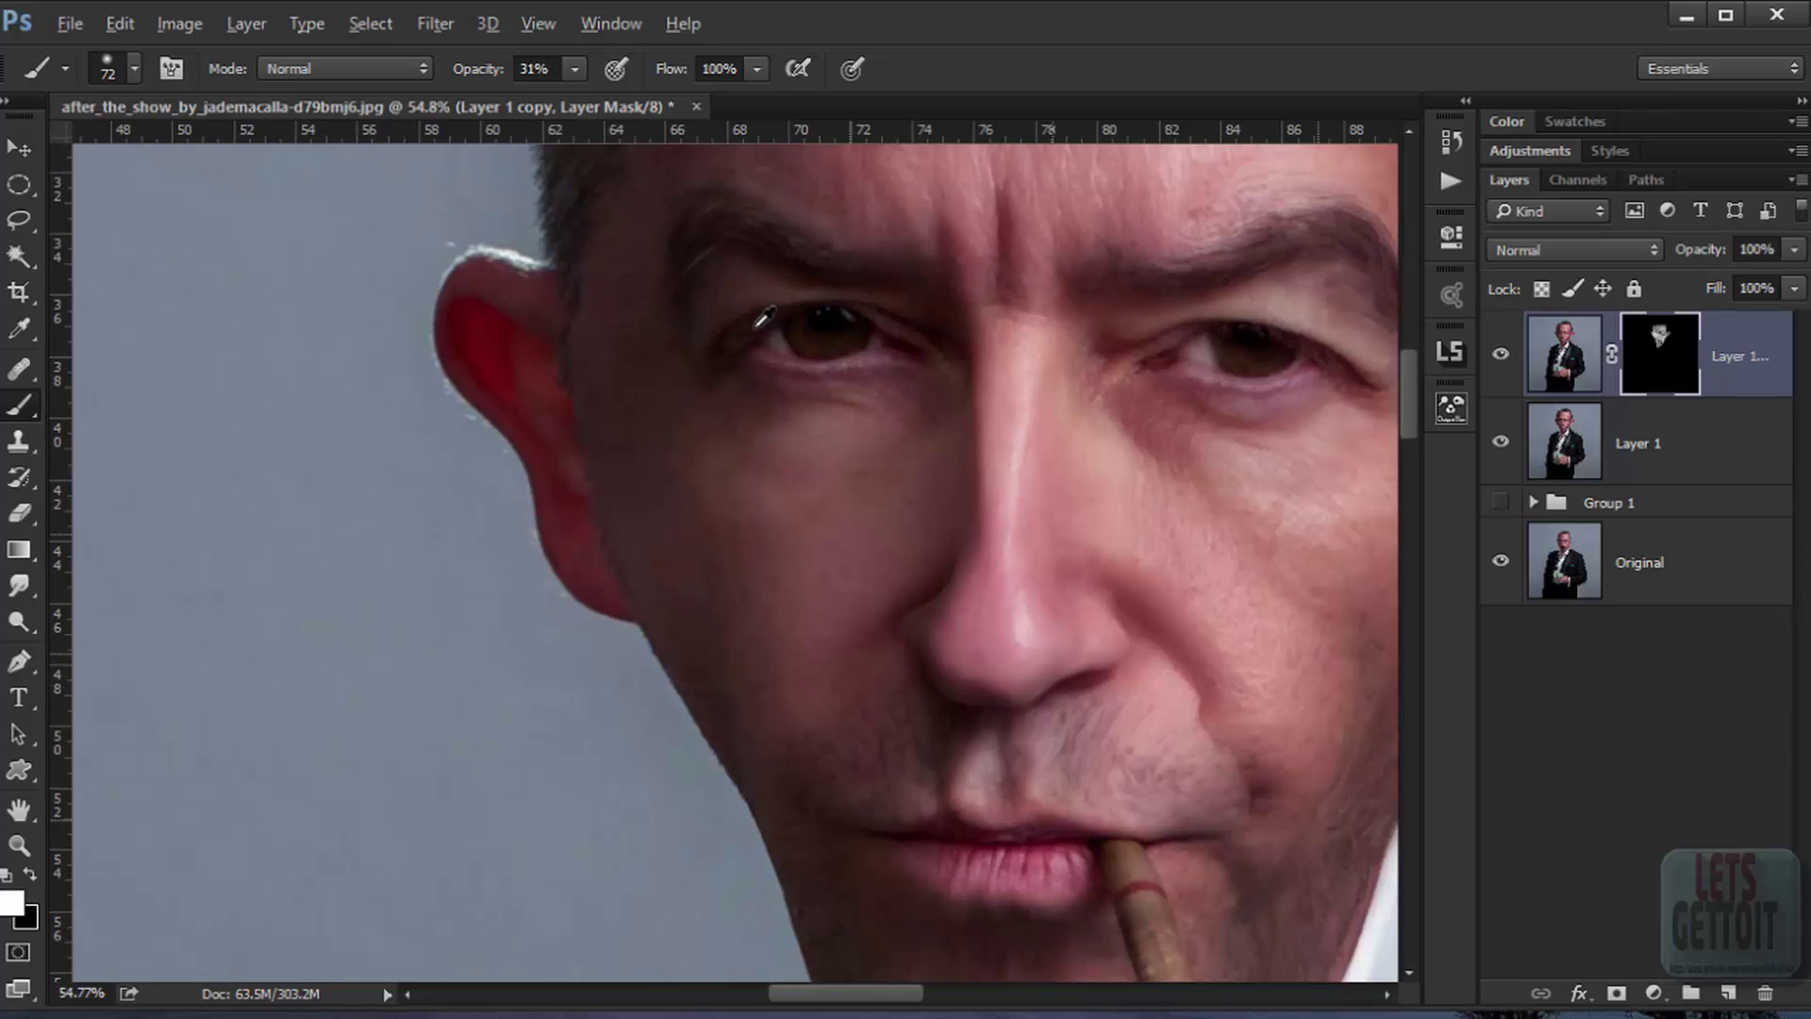
pyautogui.scroll(-2, 764, 316)
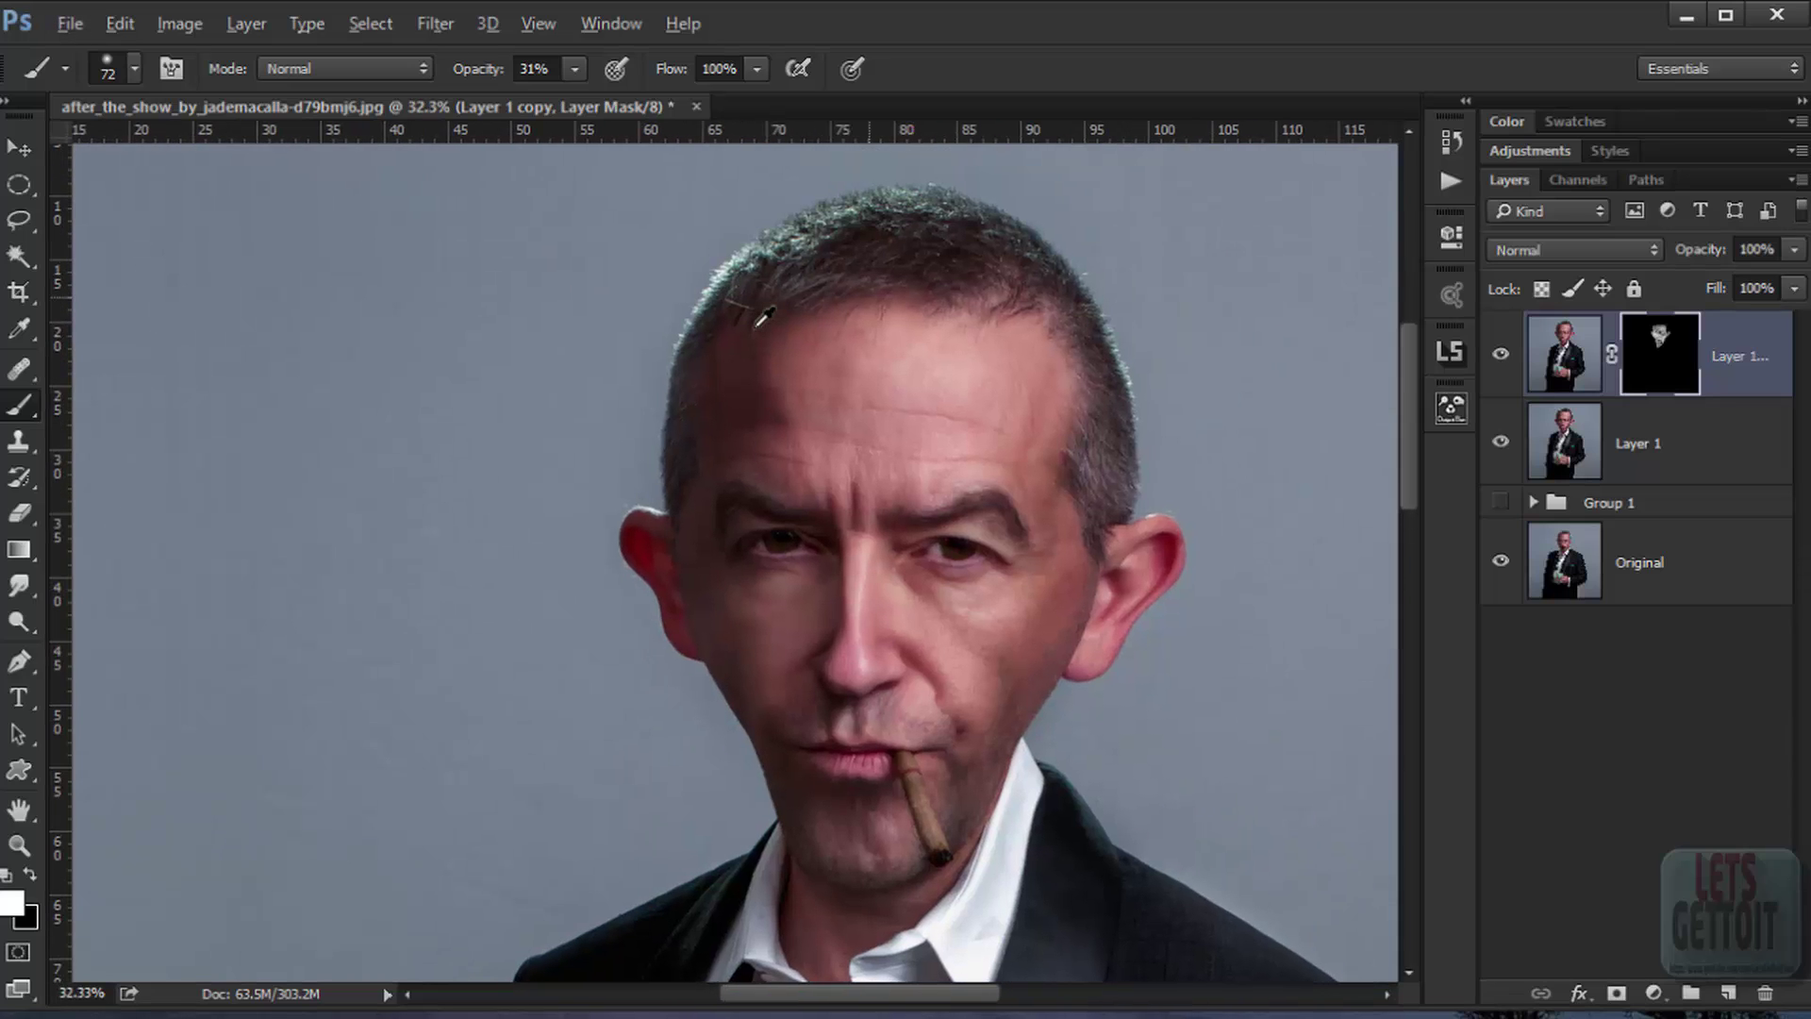
pyautogui.rightClick(916, 356)
pyautogui.moveTo(1117, 421); pyautogui.dragTo(1146, 420)
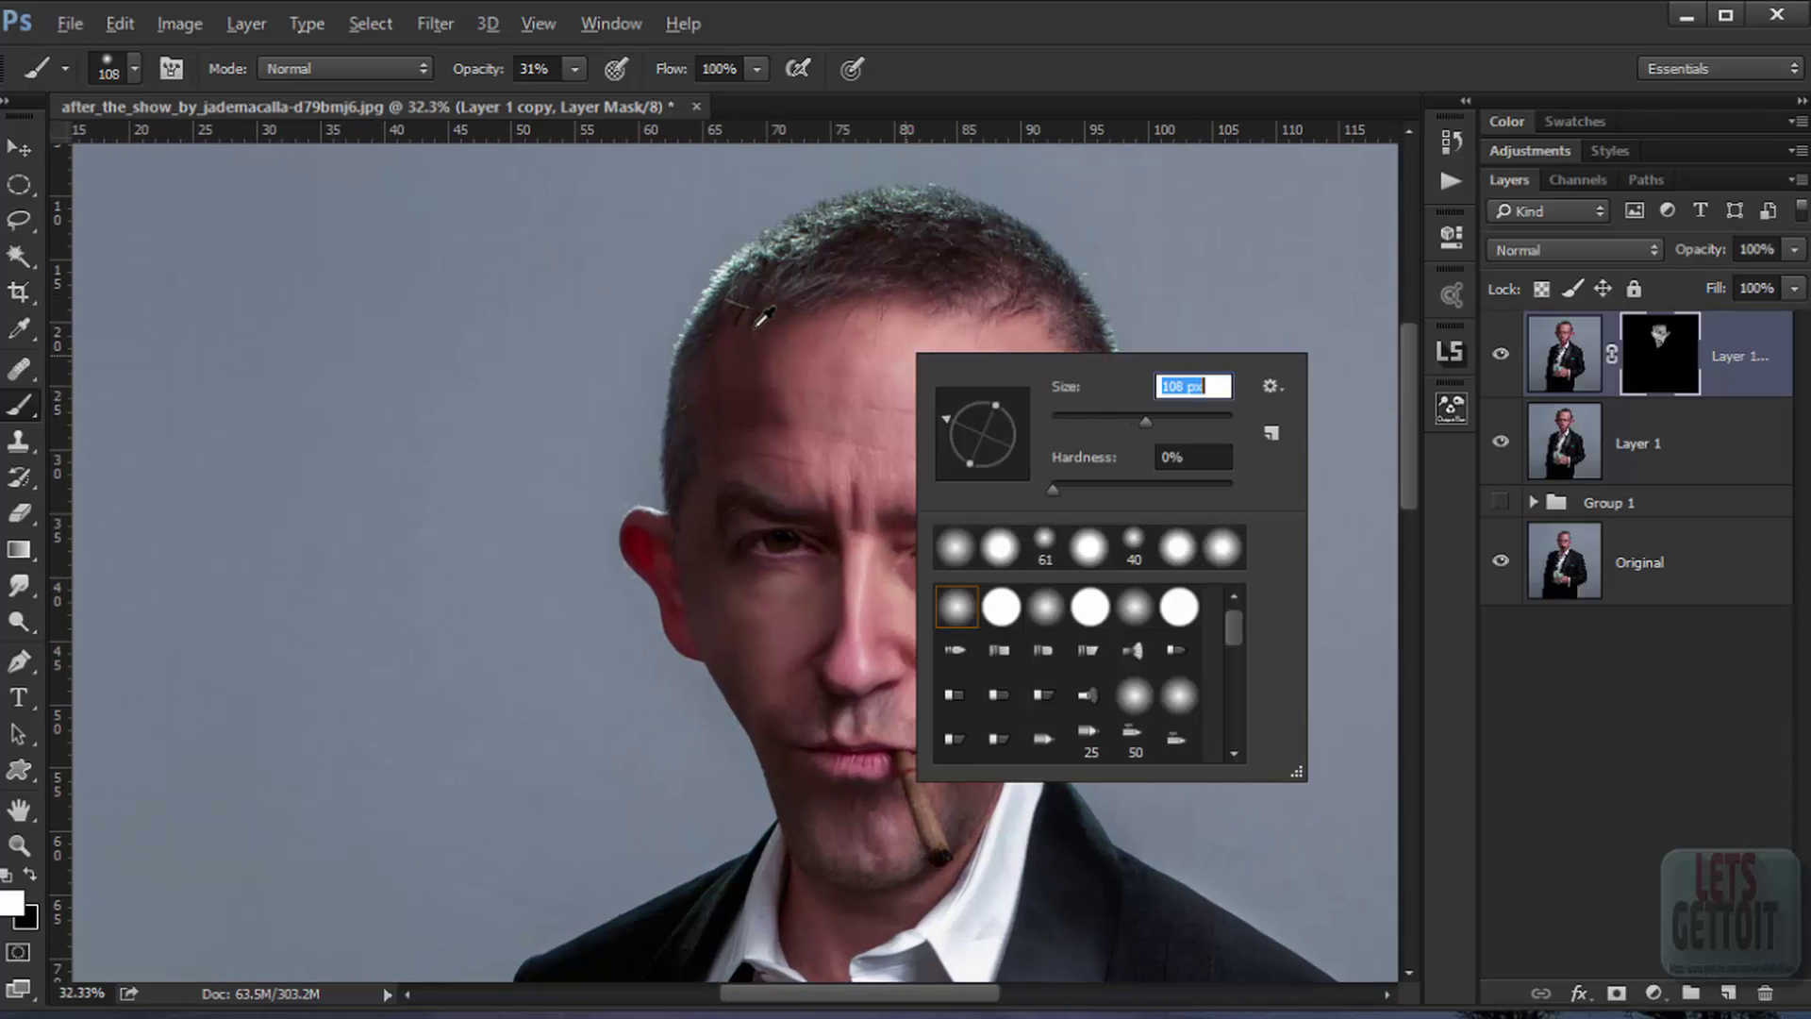
pyautogui.press('Return')
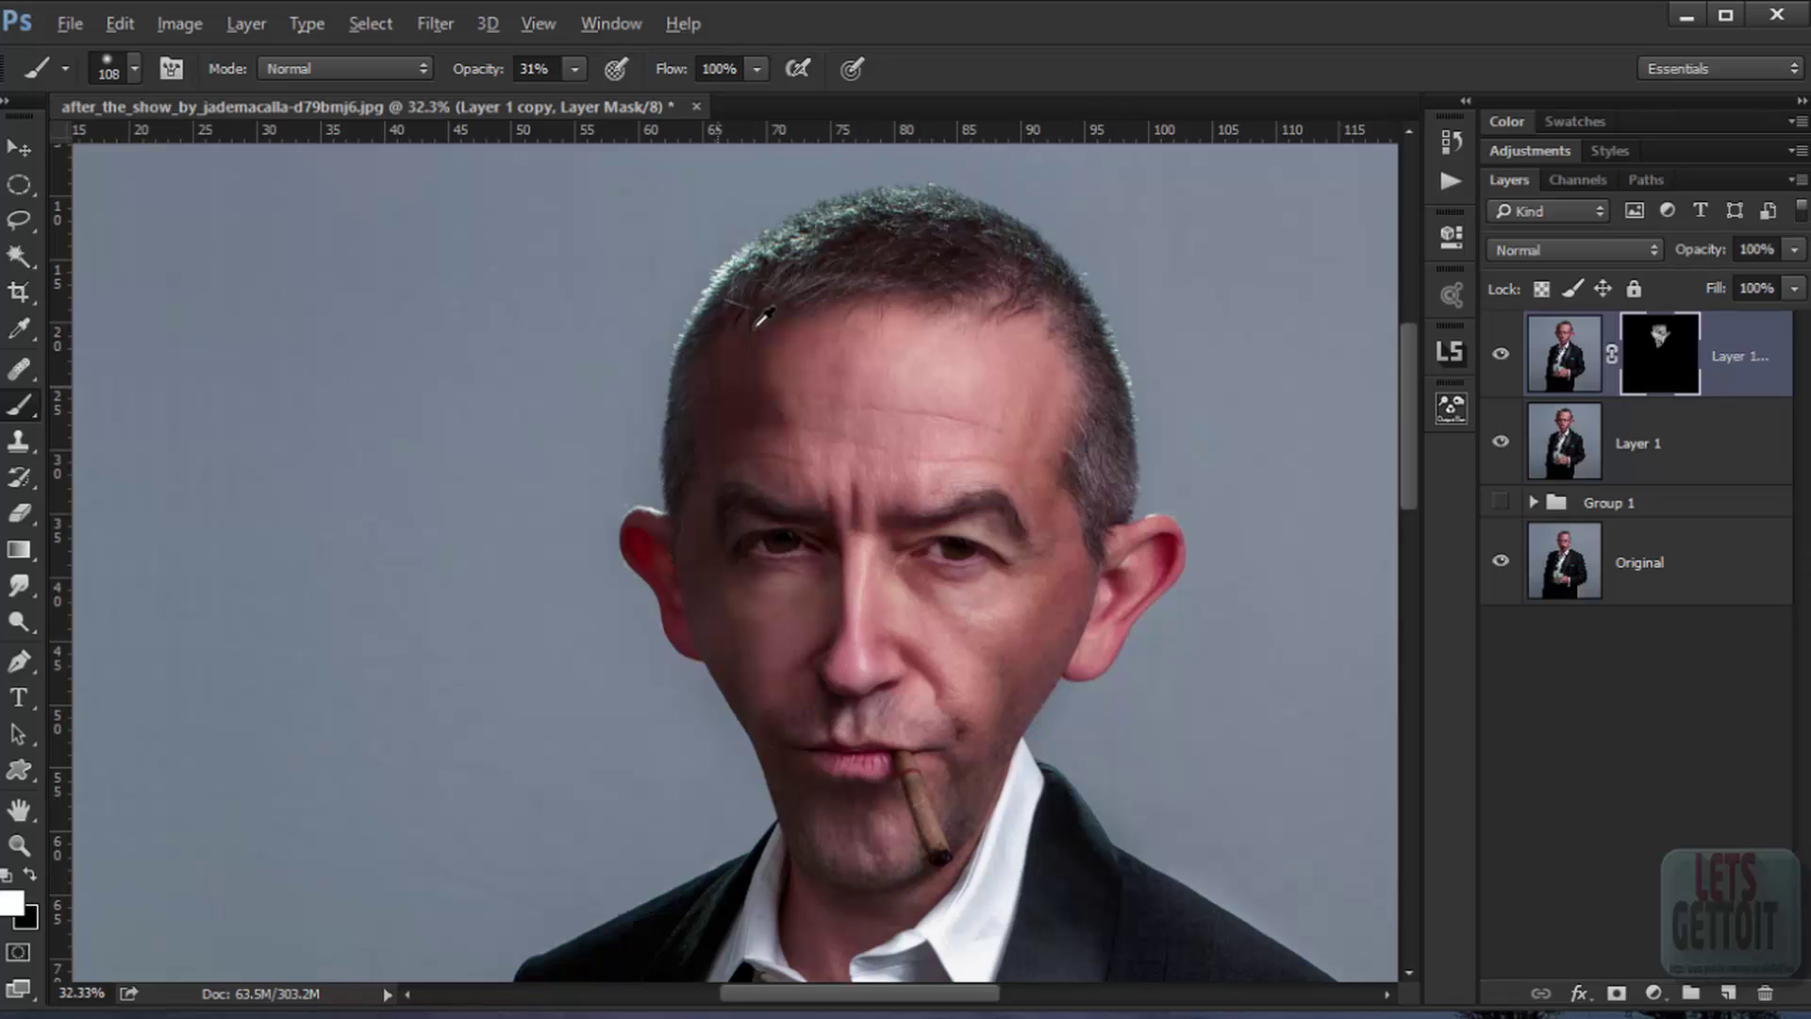
# Step: Merge all visible layers into a new top layer and delete the masked Layer 1 copy
pyautogui.scroll(-5, 755, 387)
pyautogui.moveTo(885, 566); pyautogui.dragTo(1026, 480)
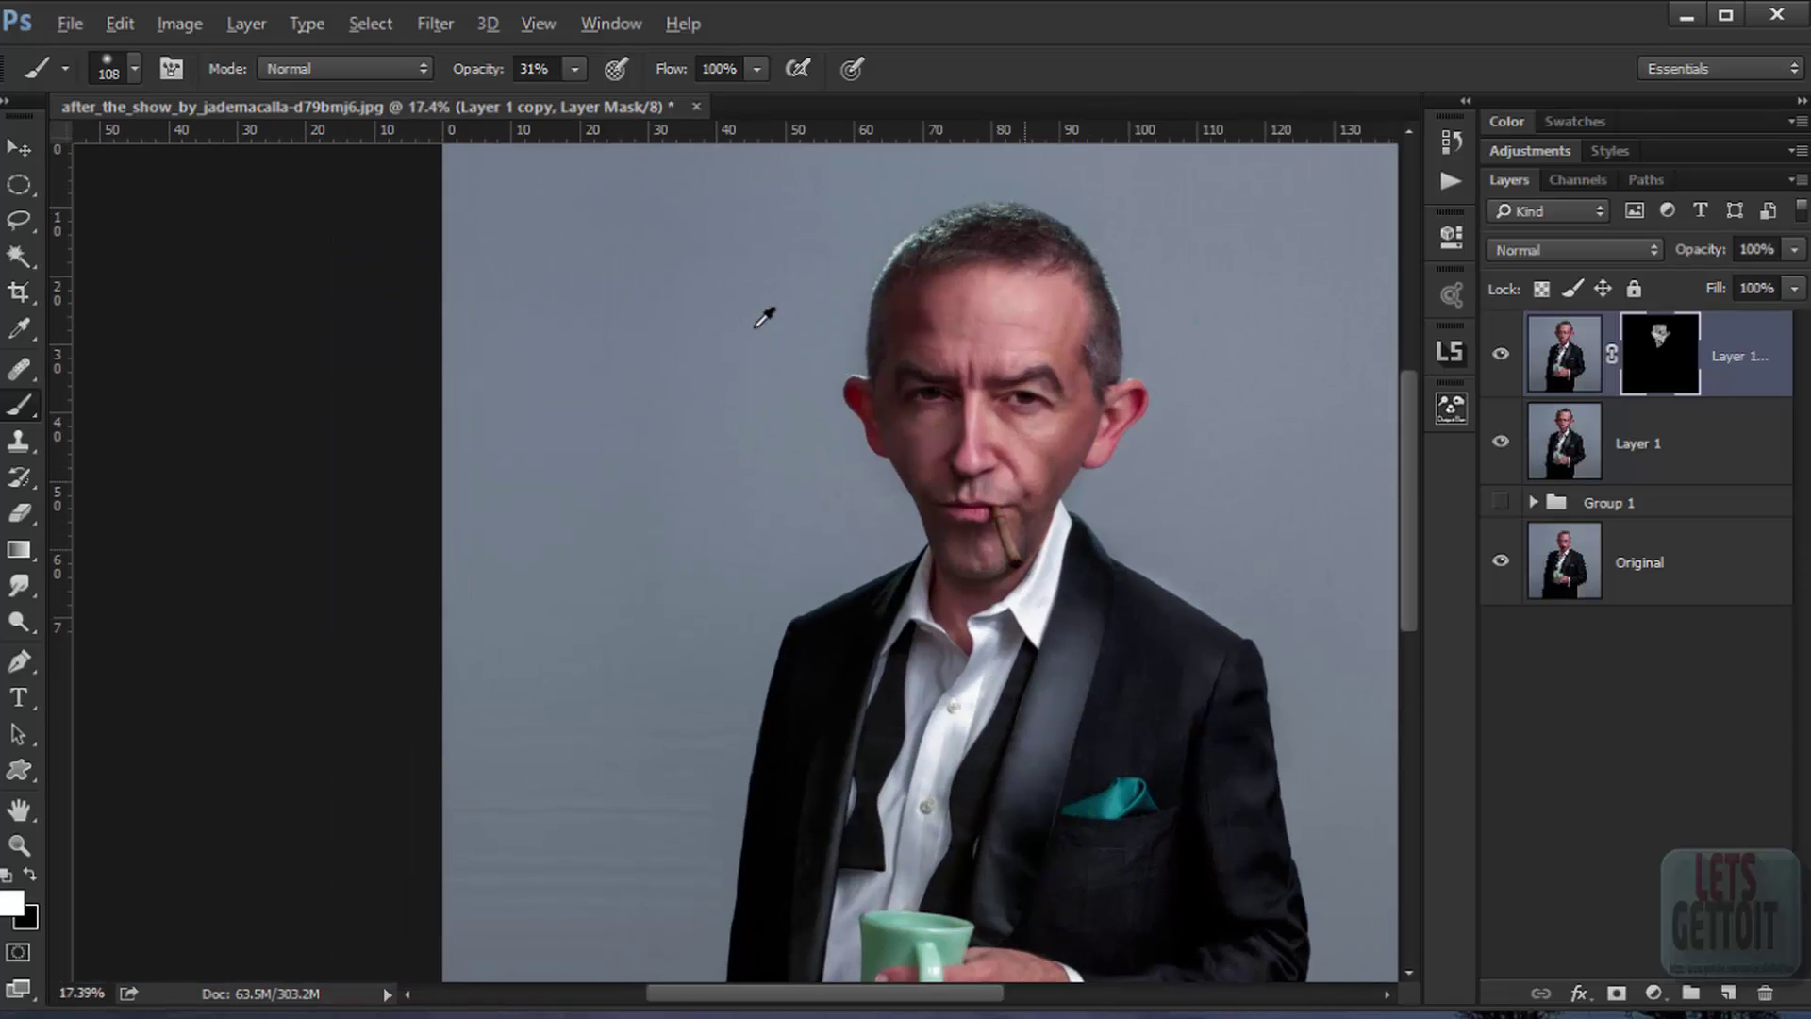
pyautogui.scroll(2, 764, 317)
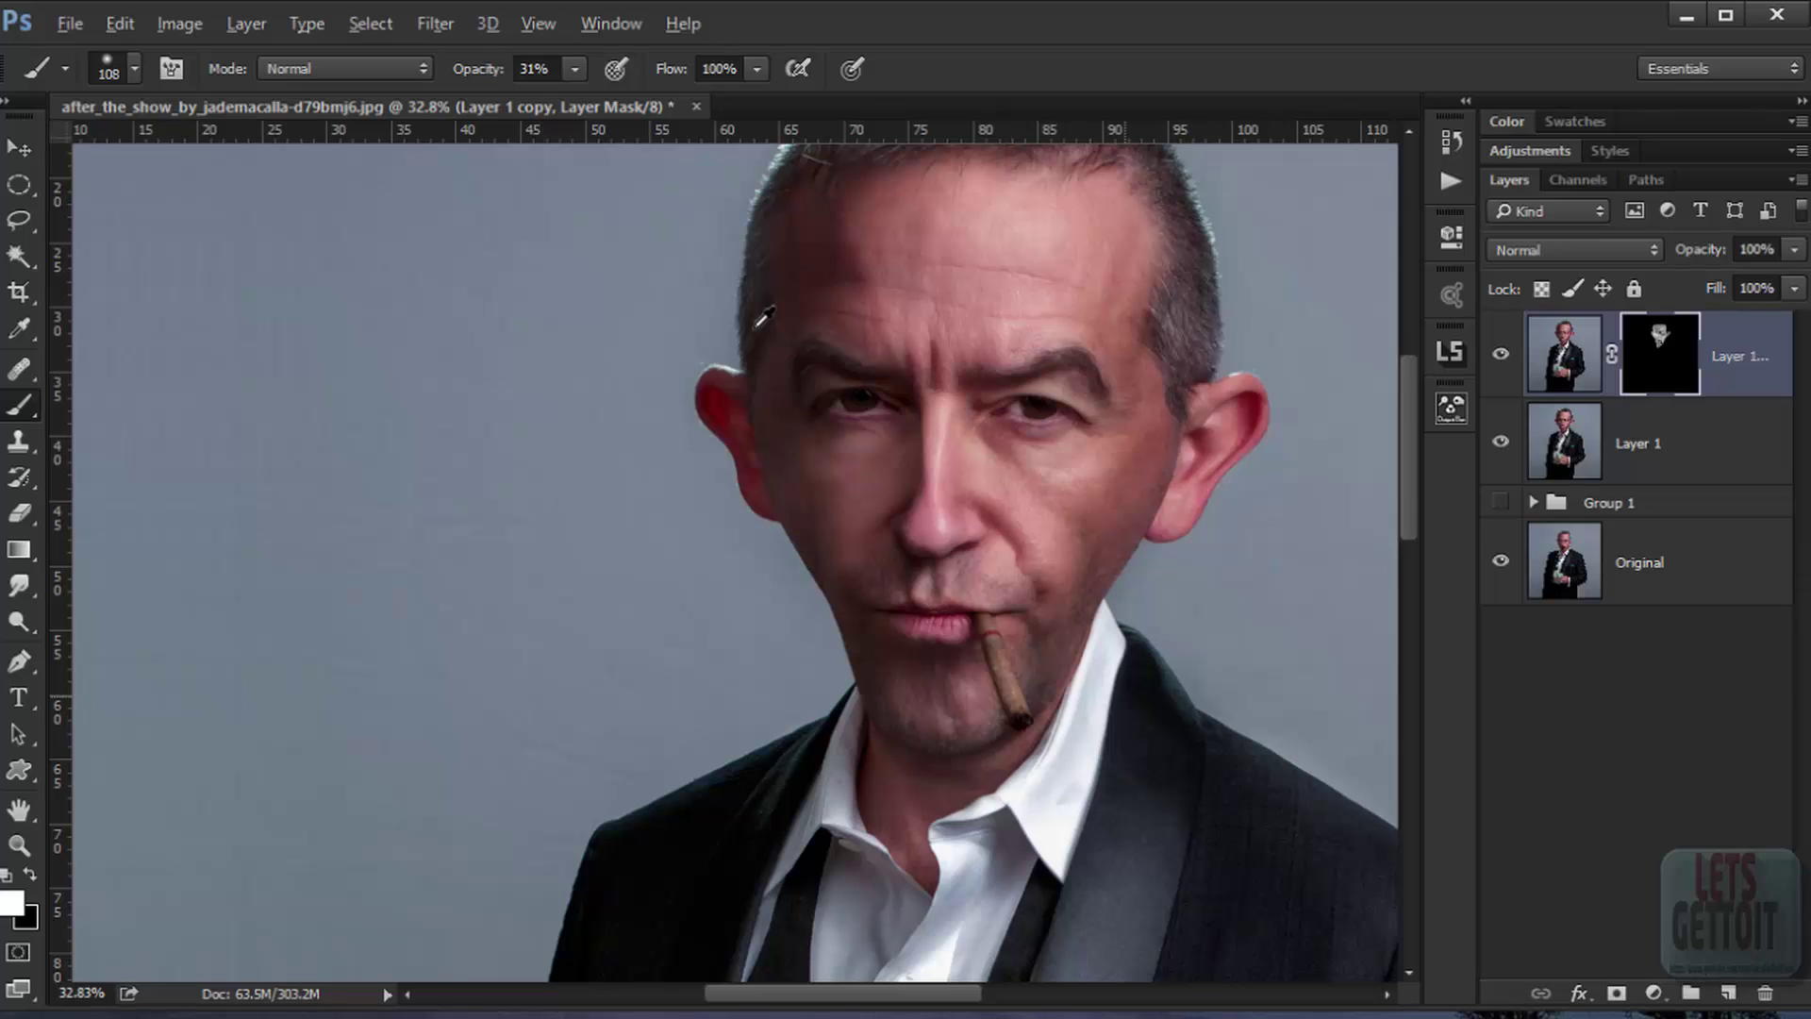
pyautogui.hotkey('ctrl', 'alt', 'shift', 'e')
pyautogui.press('x')
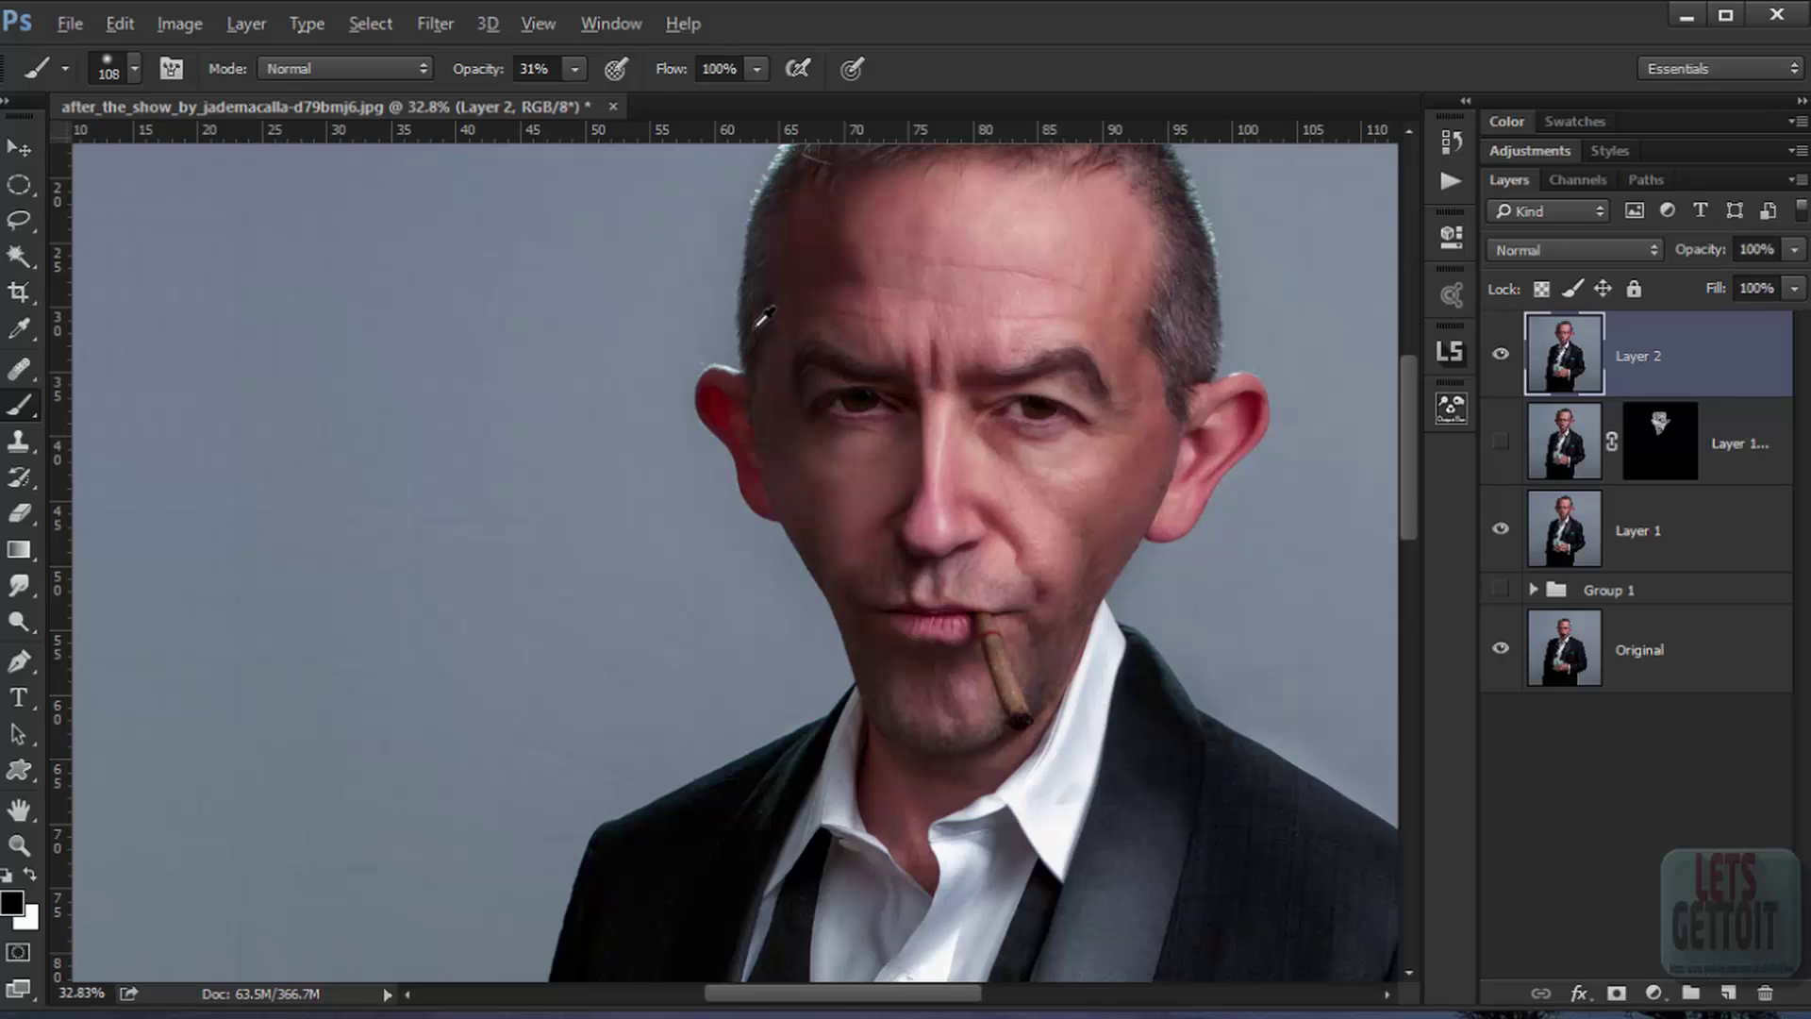
pyautogui.hotkey('alt', '[')
pyautogui.press('Delete')
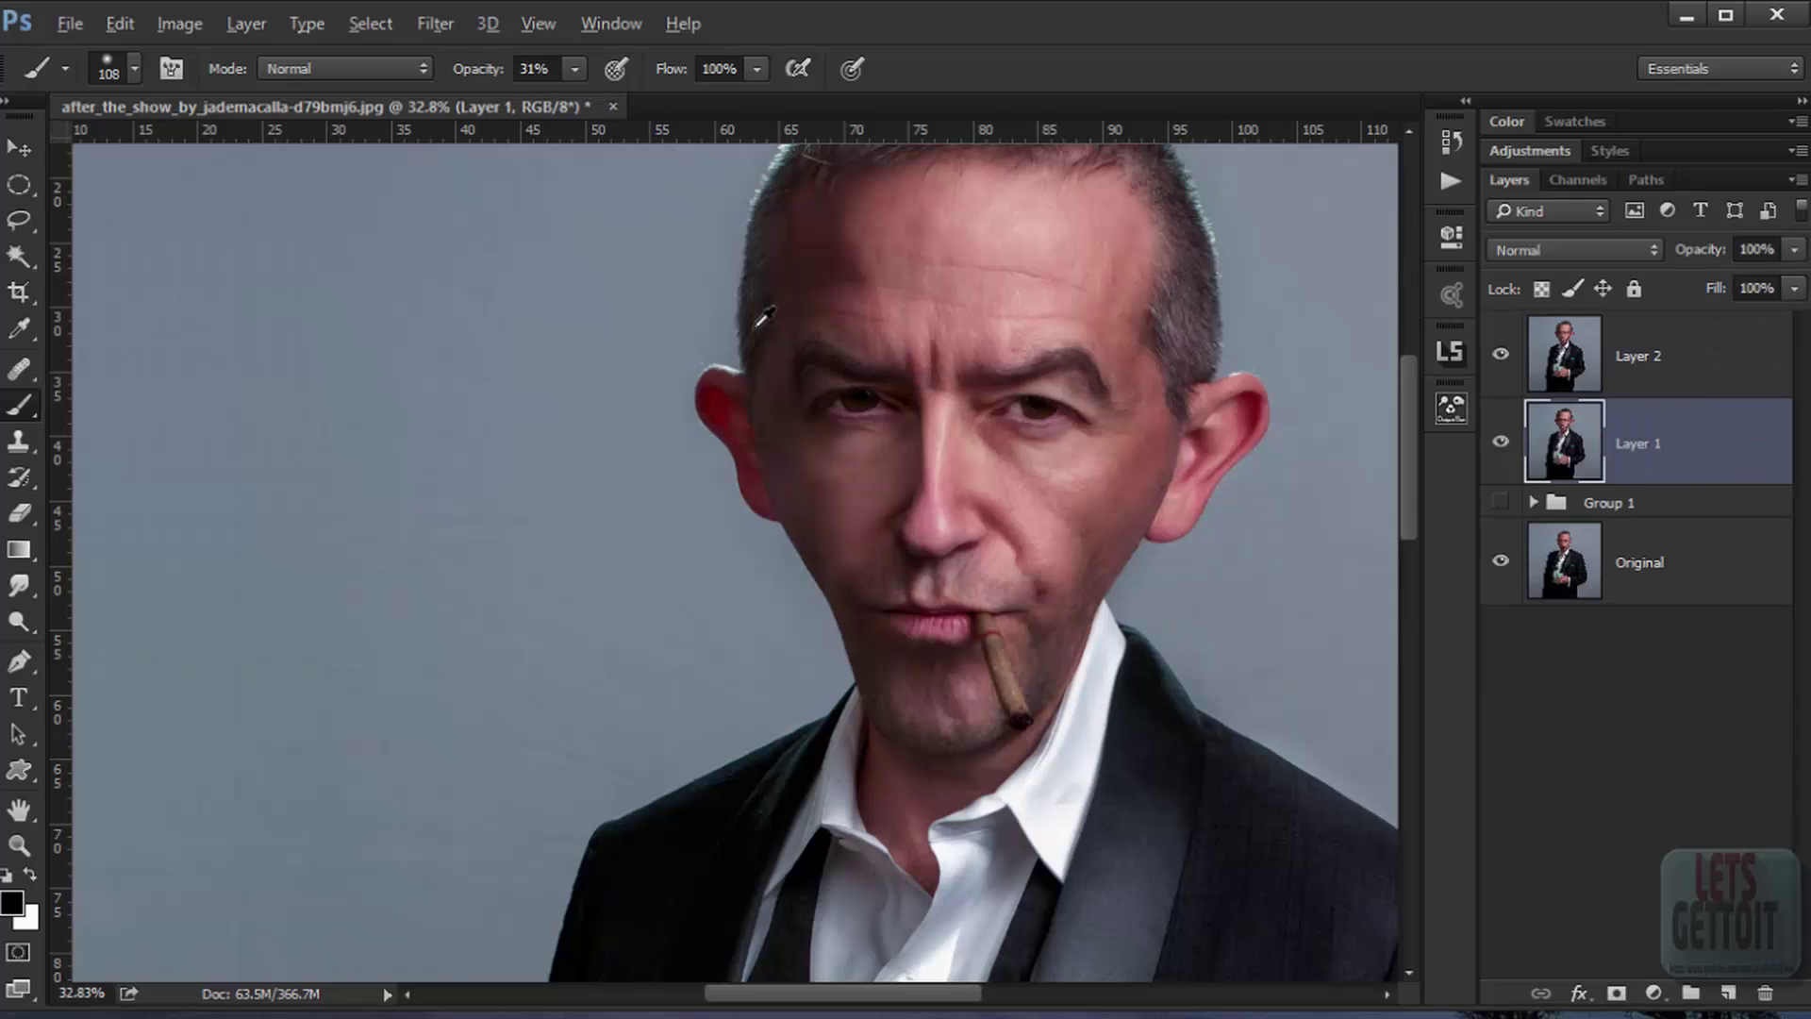
pyautogui.hotkey('alt', ']')
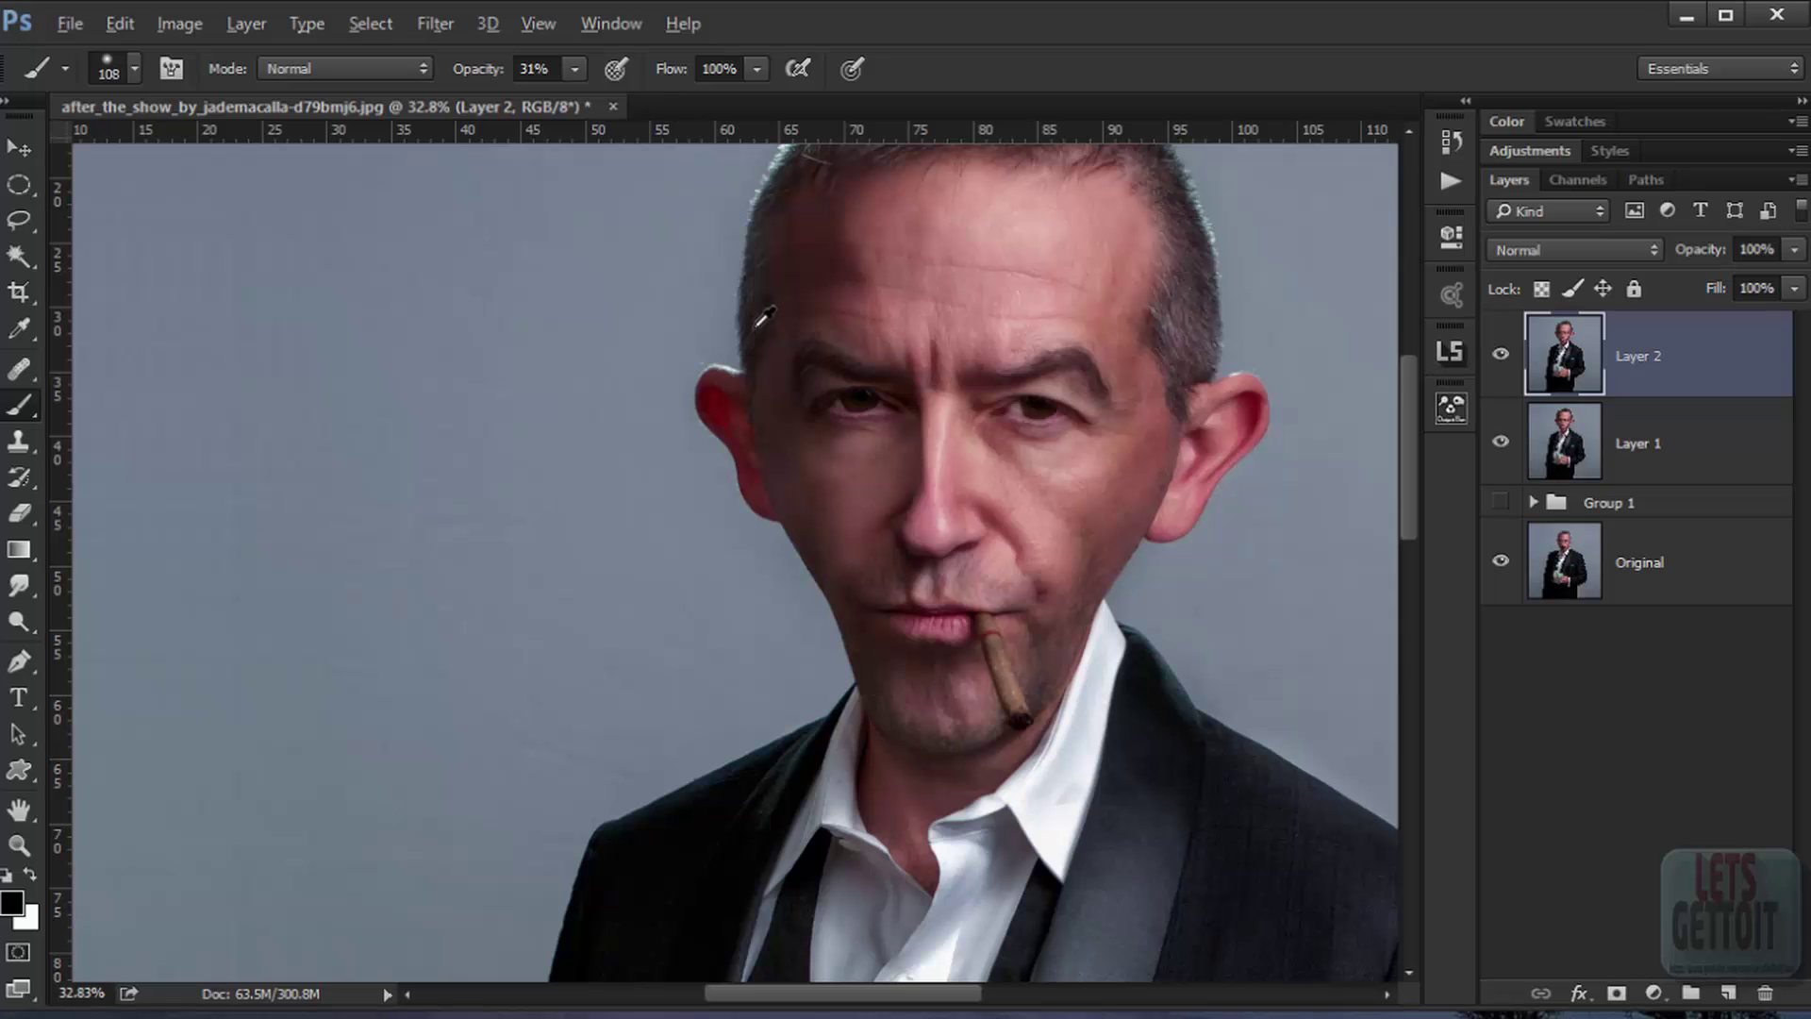
# Step: Move the DnB HEAD layer out of Group 1 to the top of the layer stack
pyautogui.hotkey('alt', '[')
pyautogui.hotkey('alt', '[')
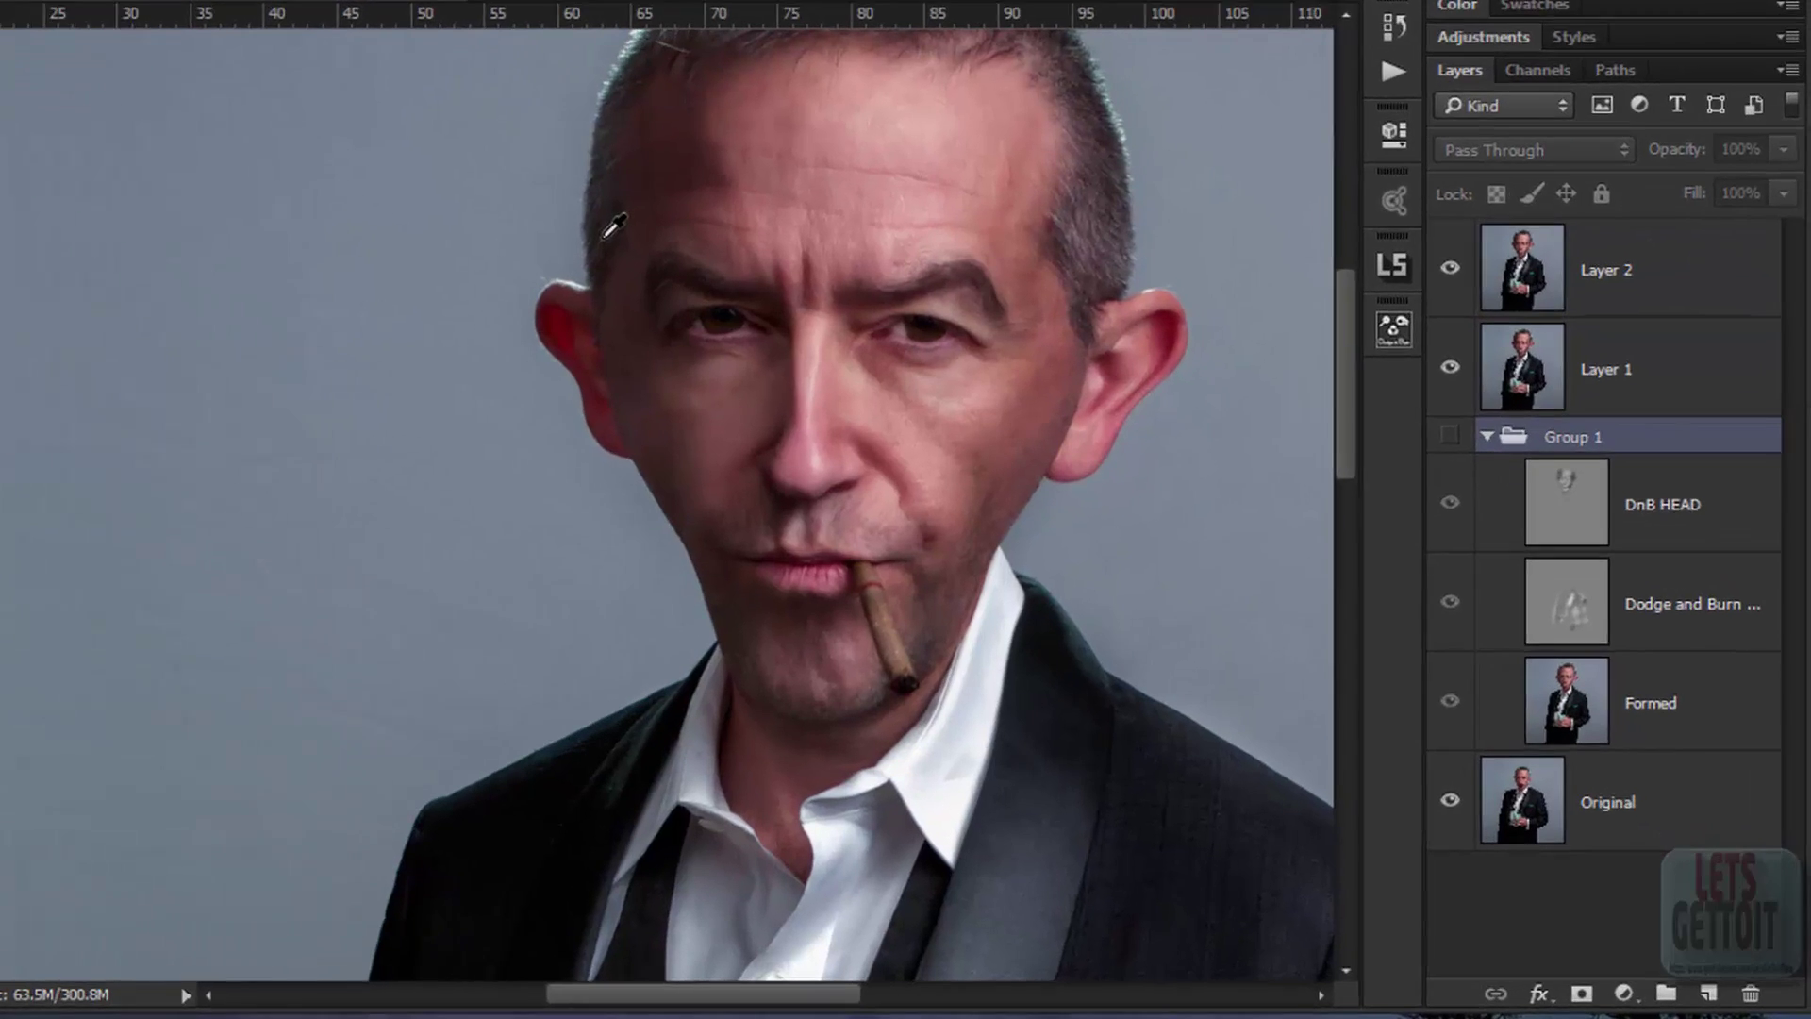
pyautogui.hotkey('alt', '[')
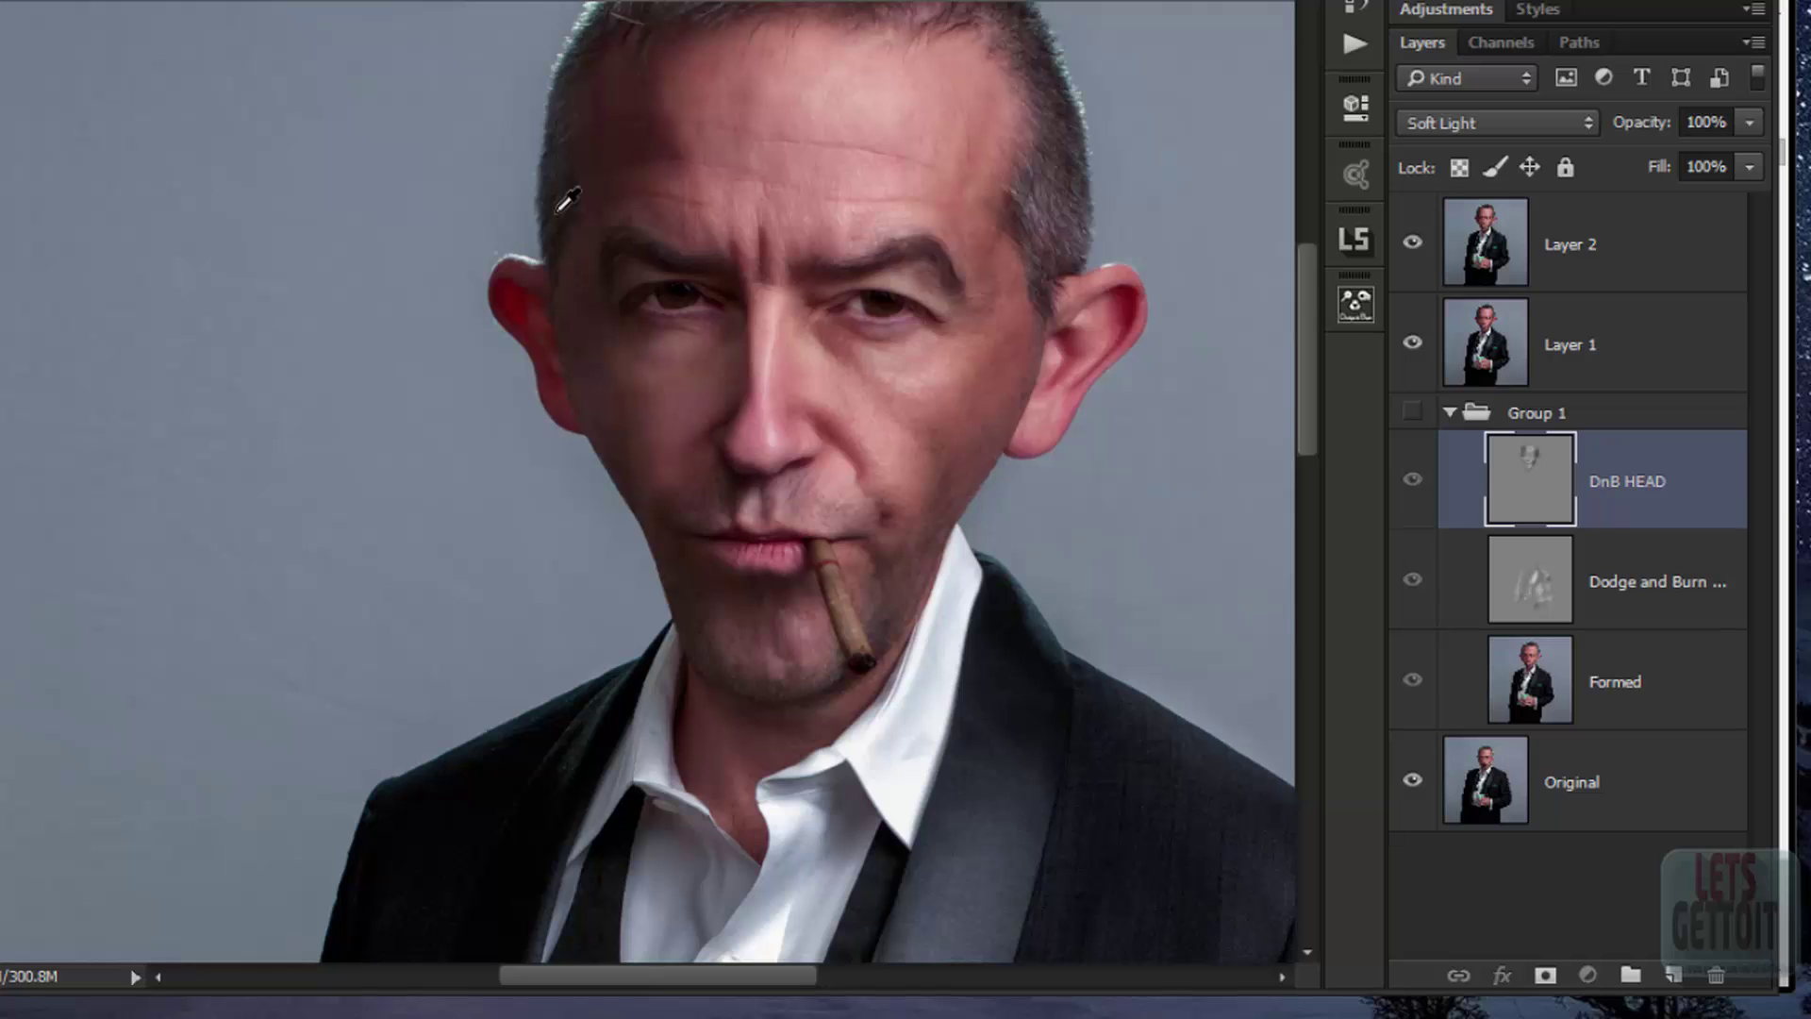
pyautogui.hotkey('ctrl', ']')
pyautogui.hotkey('ctrl', ']')
pyautogui.hotkey('ctrl', ']')
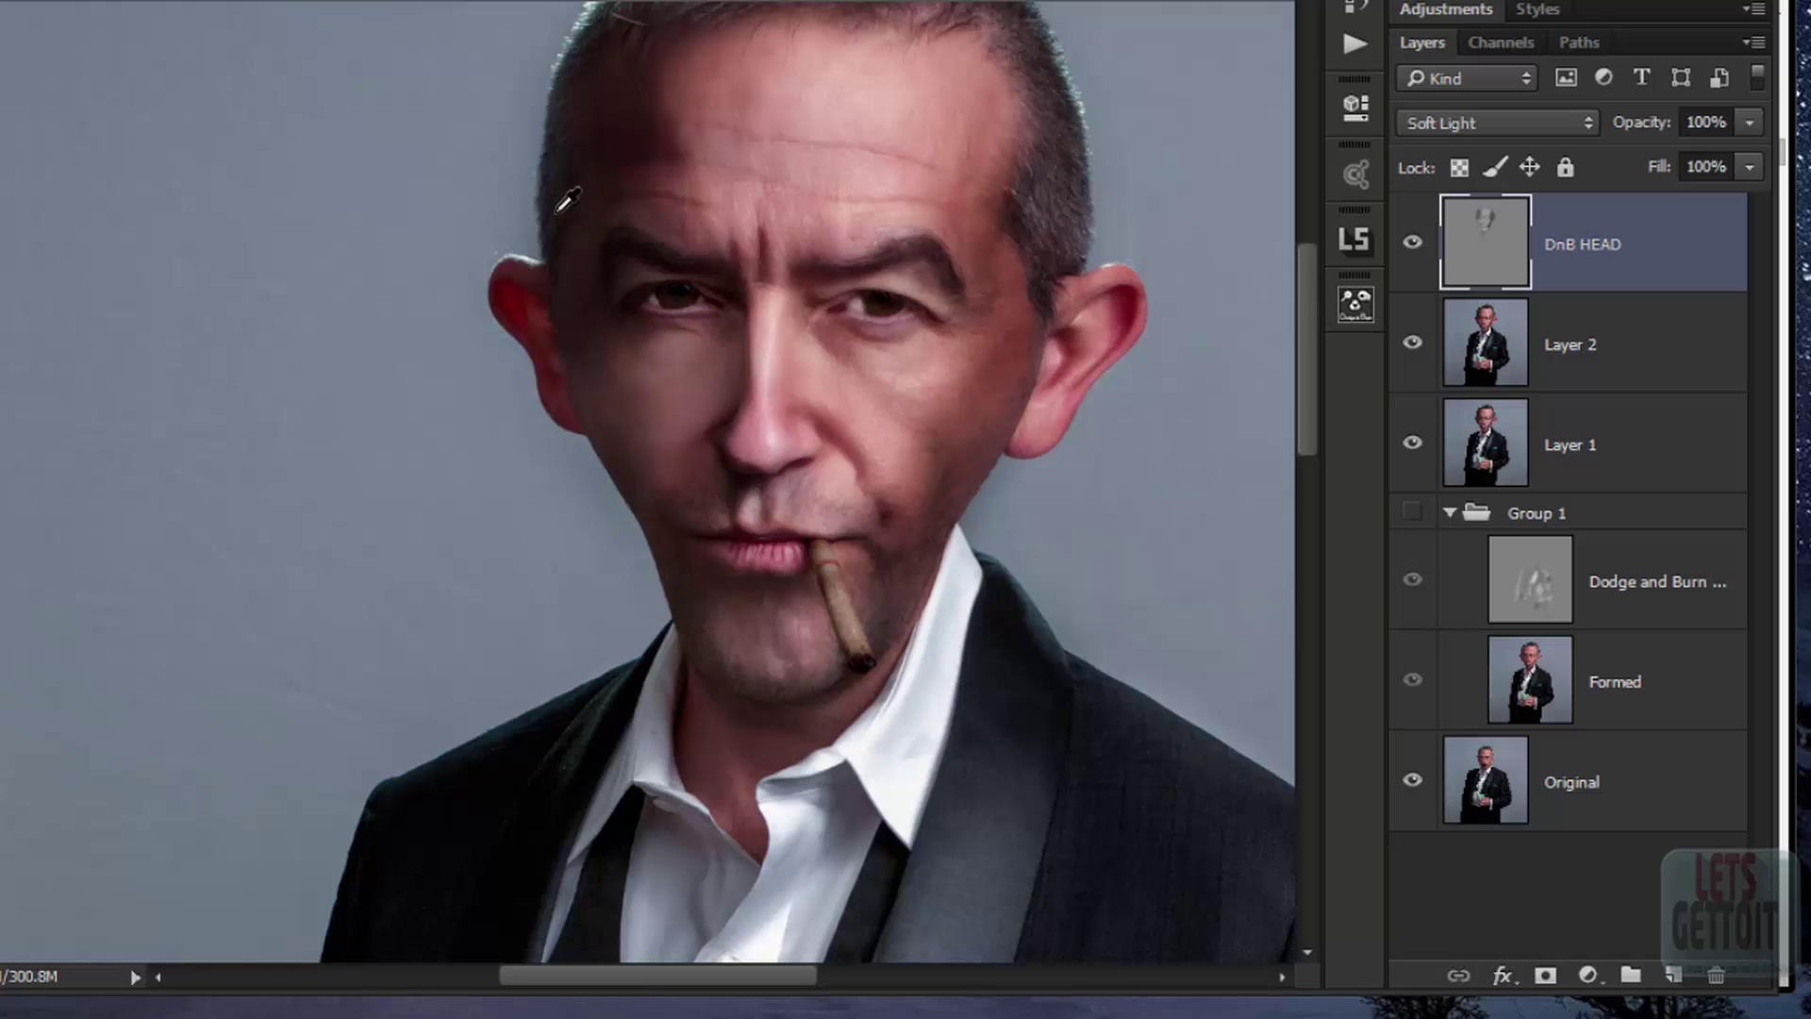
# Step: Check the effect of the DnB HEAD layer on the face and set its opacity to 50%
pyautogui.hotkey('ctrl', ',')
pyautogui.hotkey('ctrl', ',')
pyautogui.hotkey('shift', '+')
pyautogui.hotkey('shift', '-')
pyautogui.hotkey('ctrl', '+')
pyautogui.hotkey('ctrl', '+')
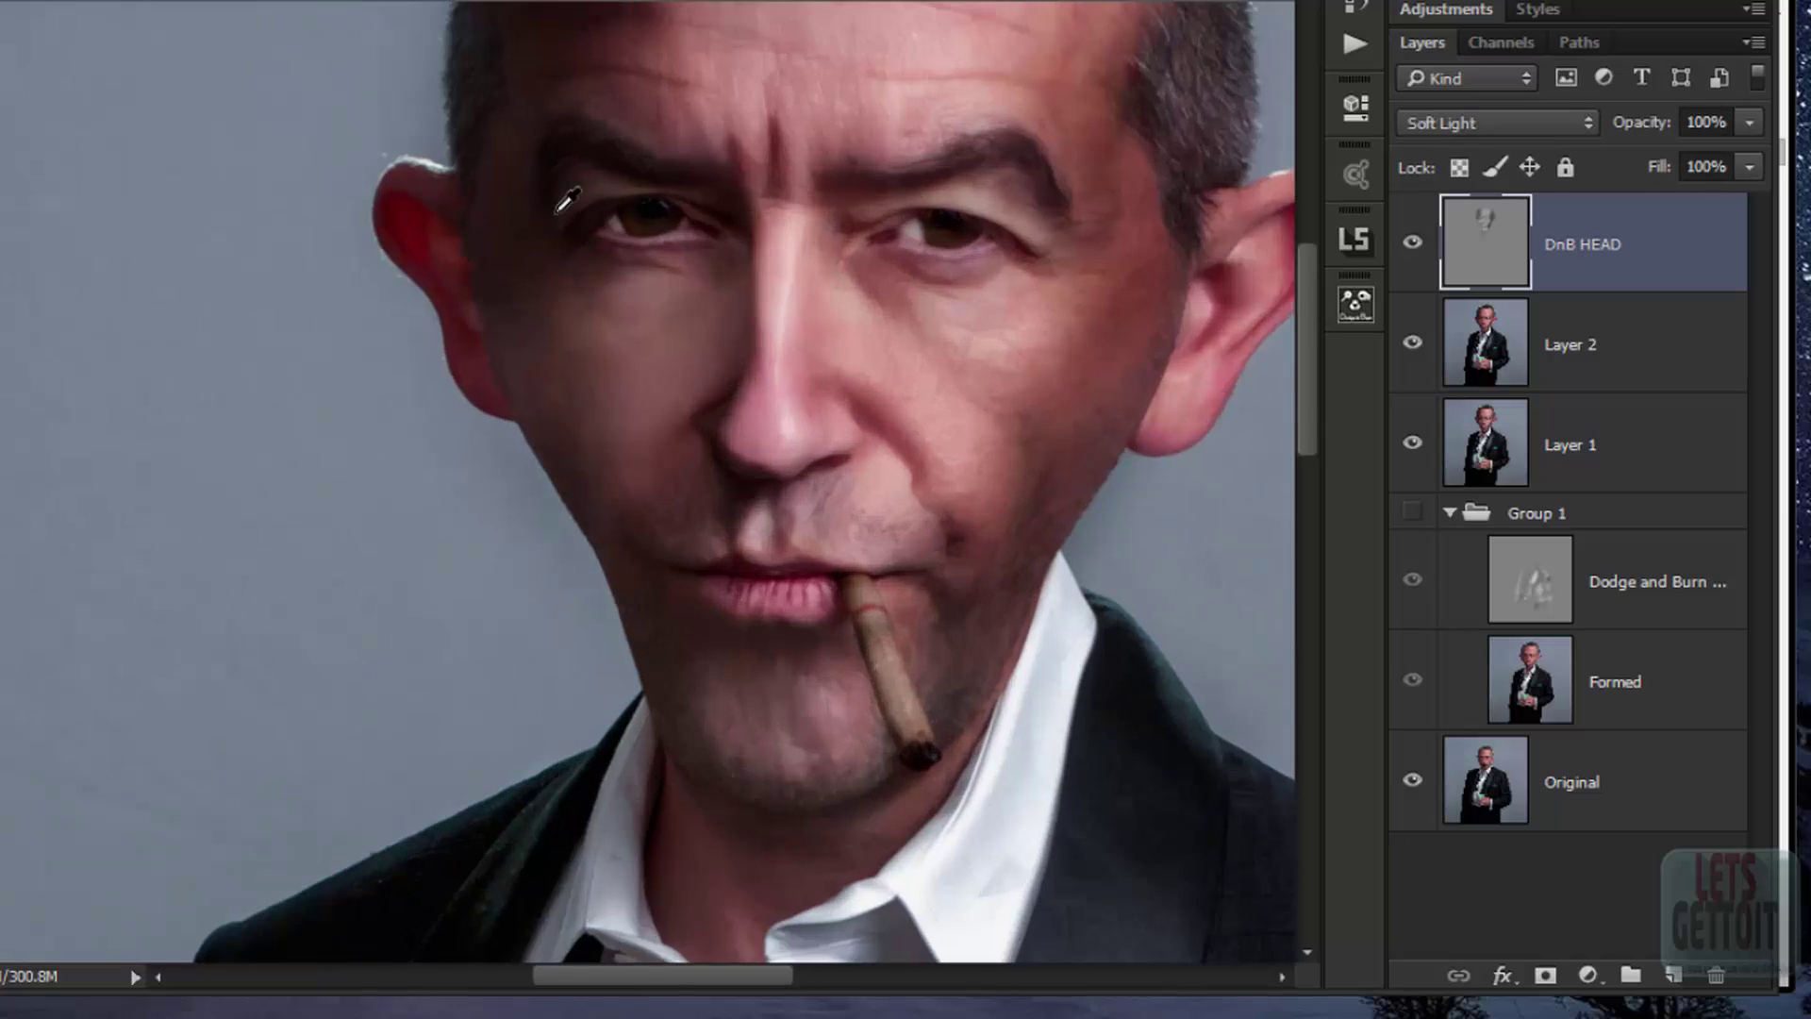
pyautogui.moveTo(567, 200); pyautogui.dragTo(457, 475)
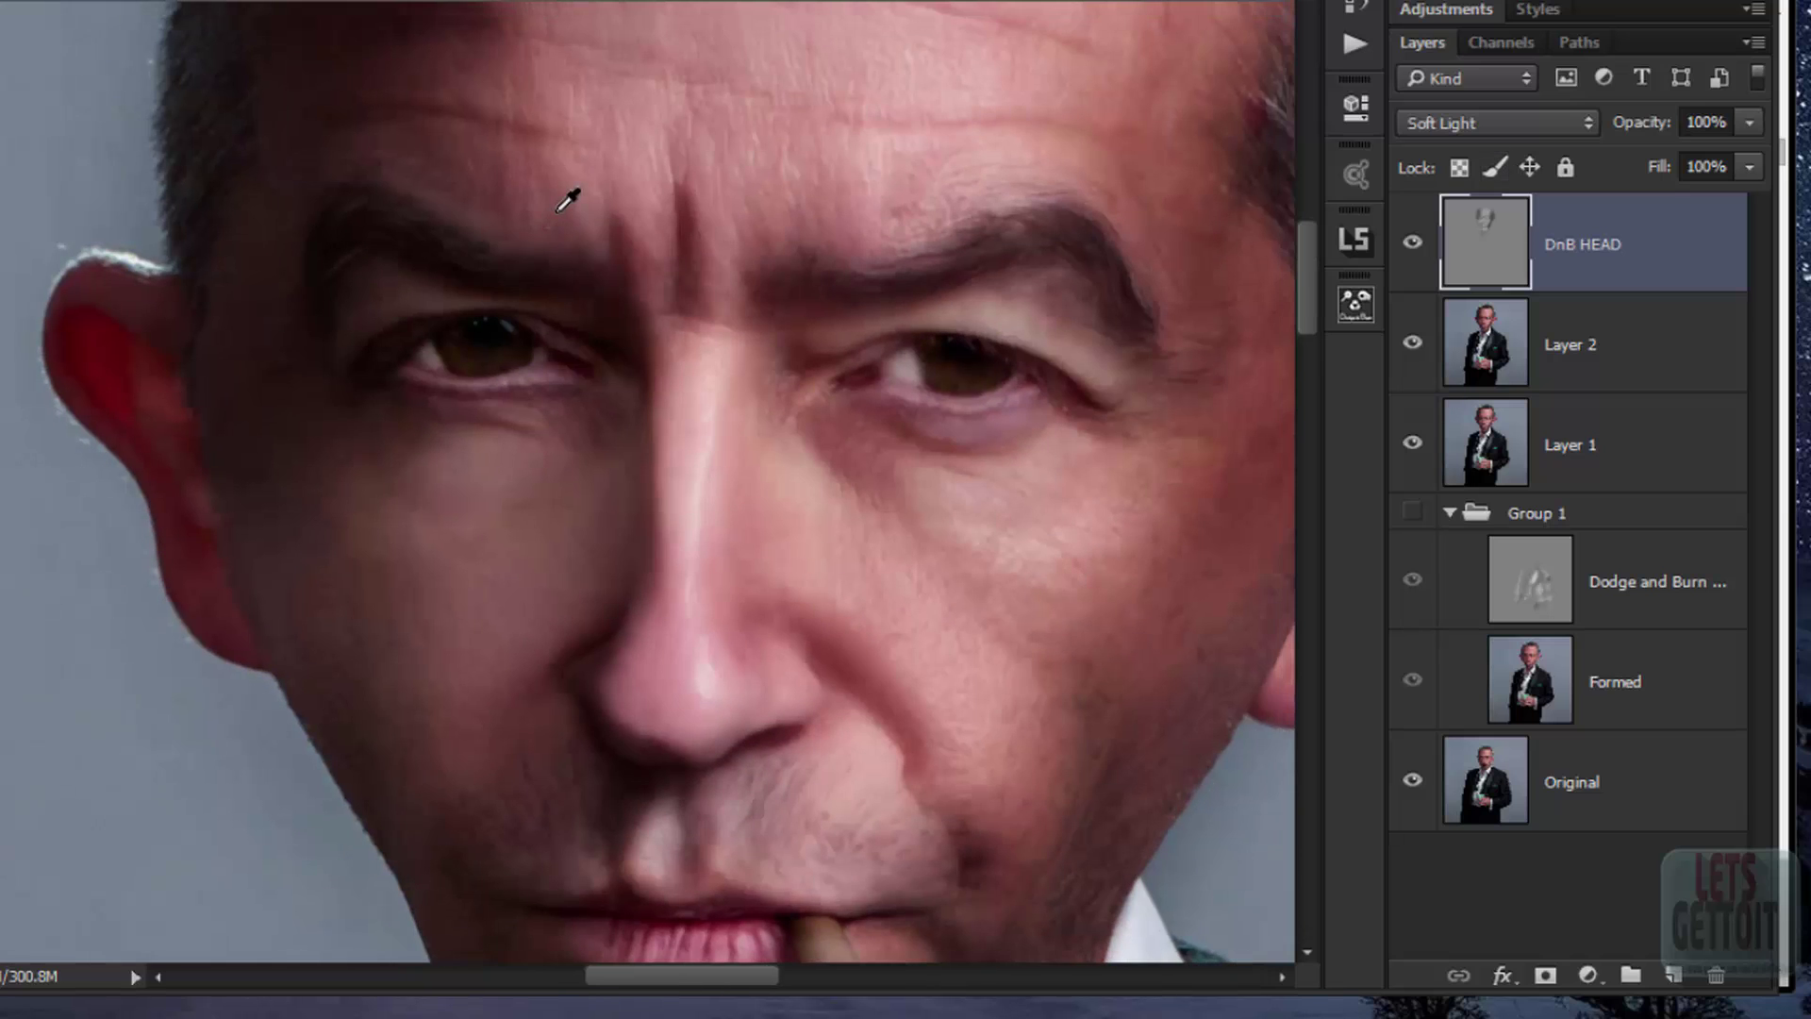
pyautogui.doubleClick(1701, 122)
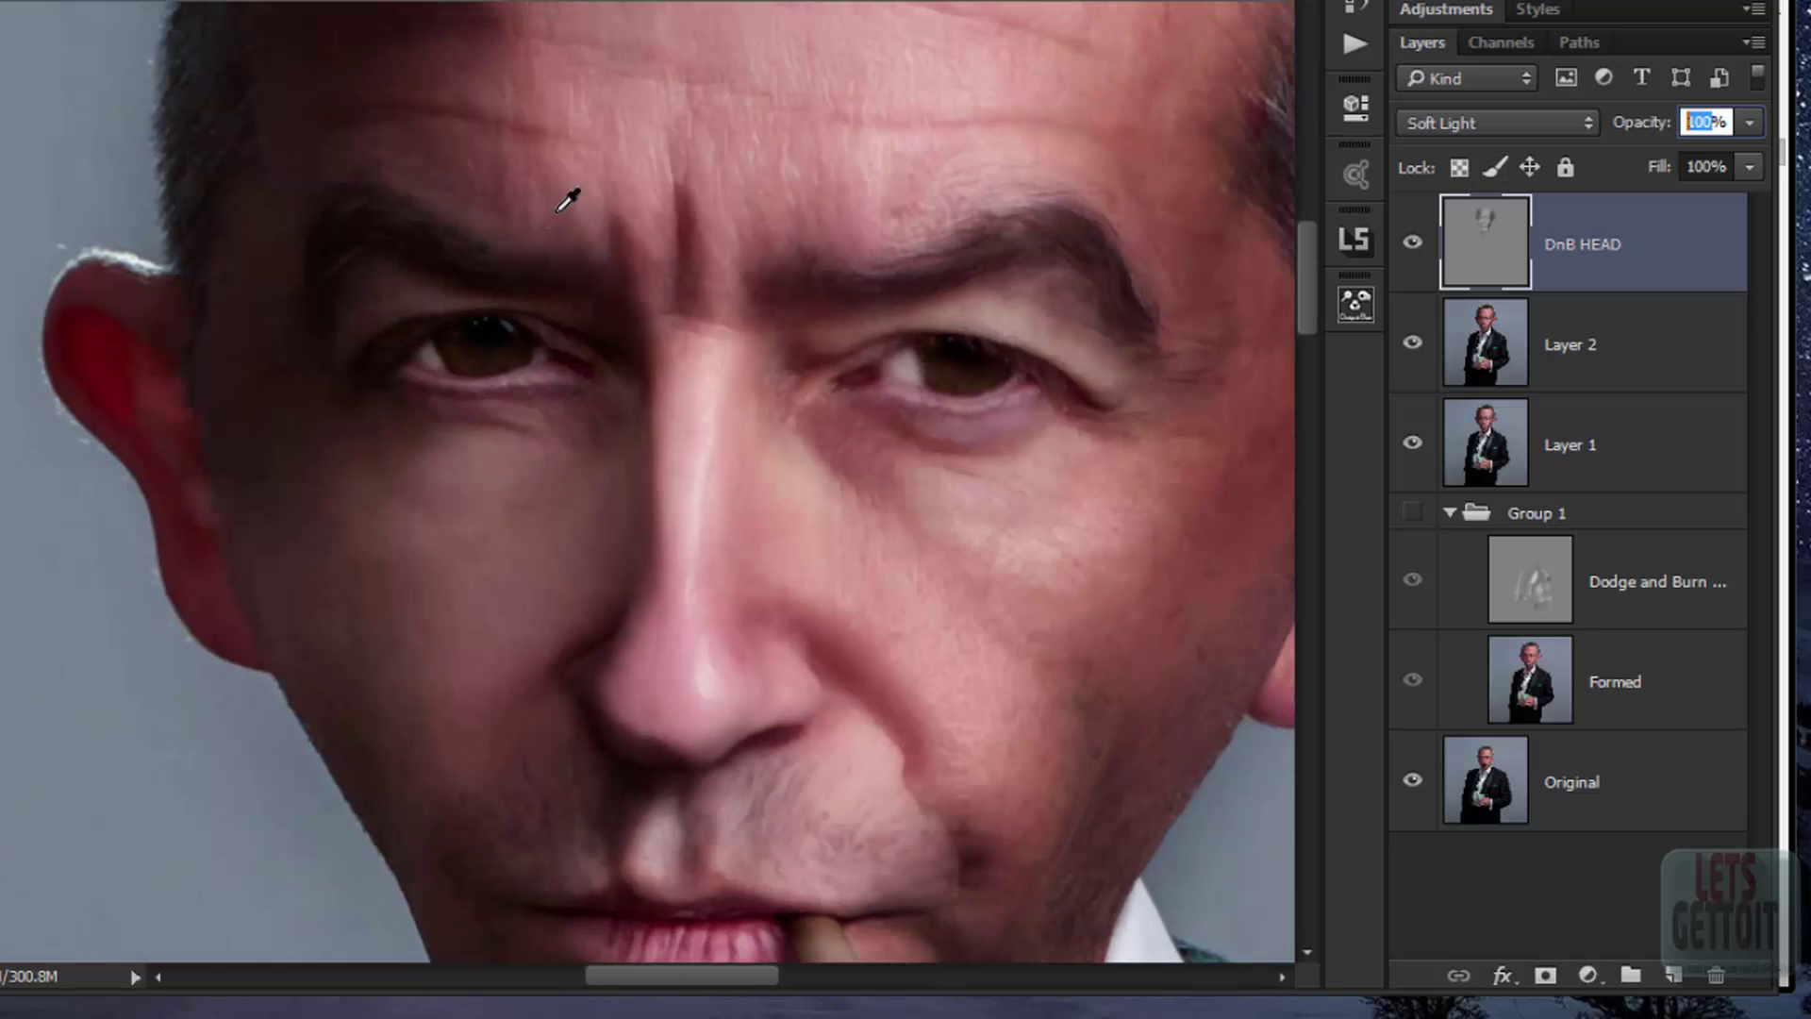
pyautogui.write('50')
pyautogui.press('Return')
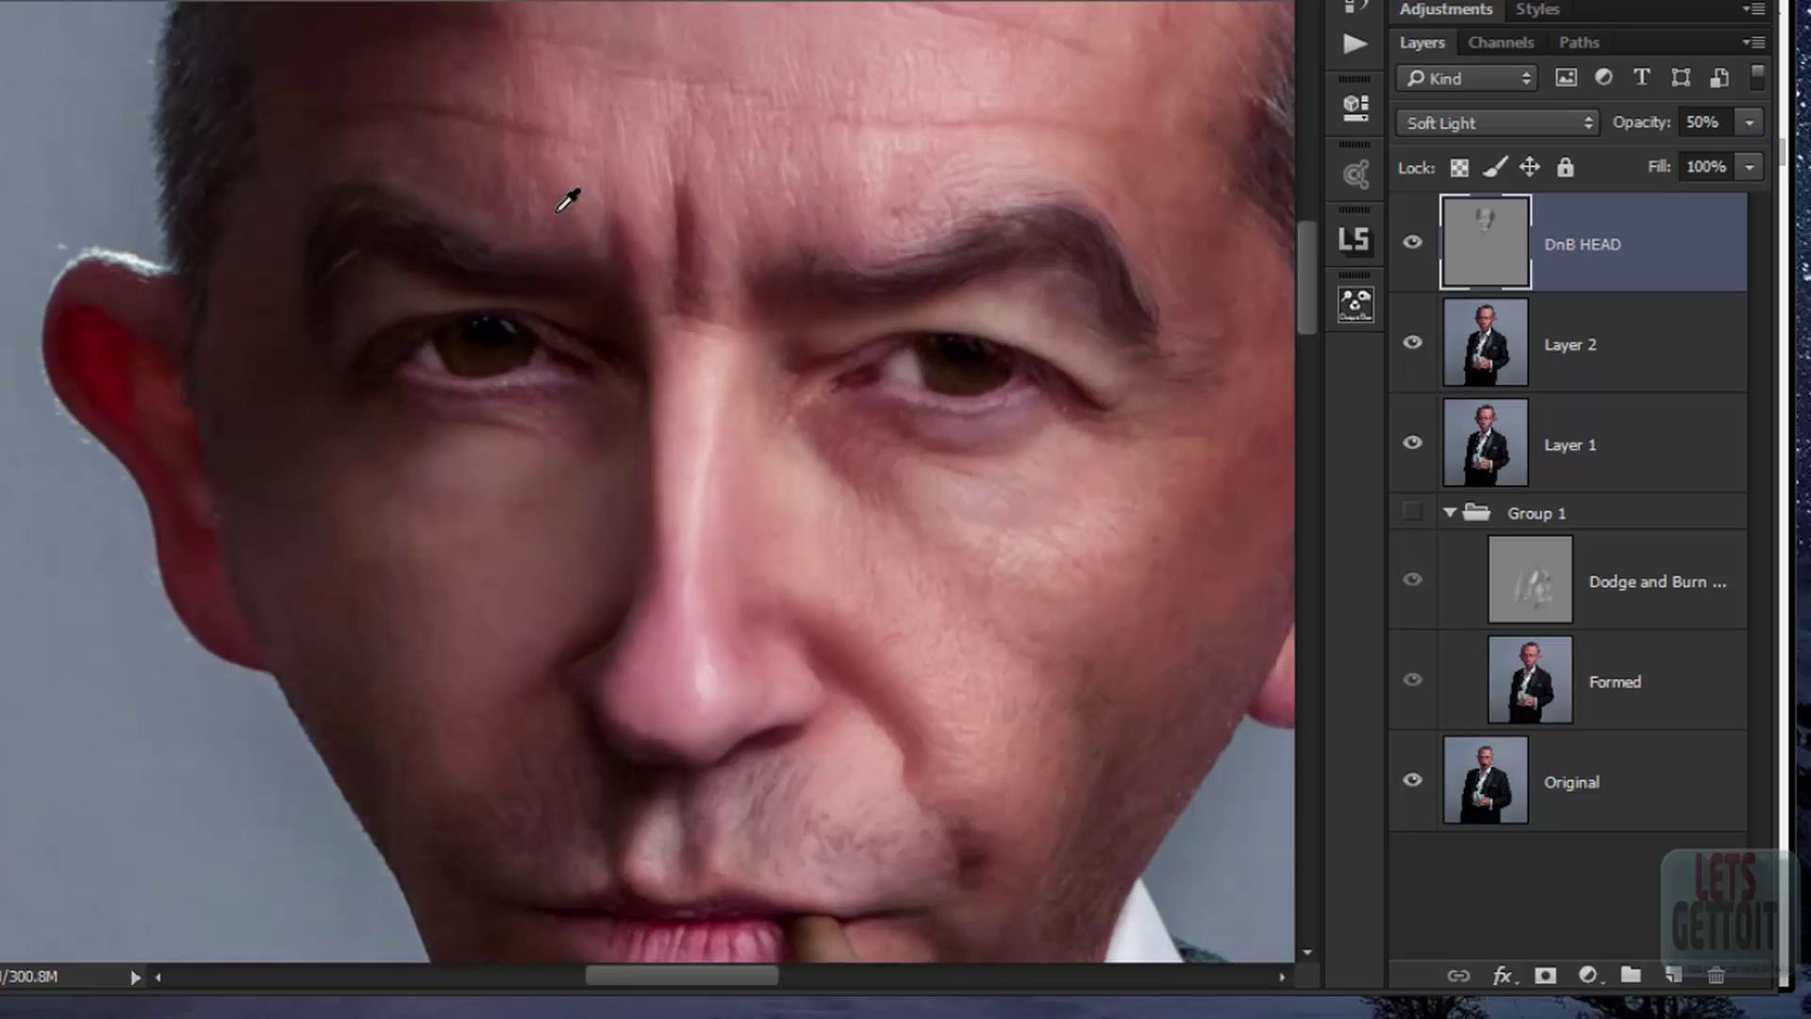
# Step: Compare the whole head with the DnB HEAD layer hidden and shown
pyautogui.scroll(-5, 567, 200)
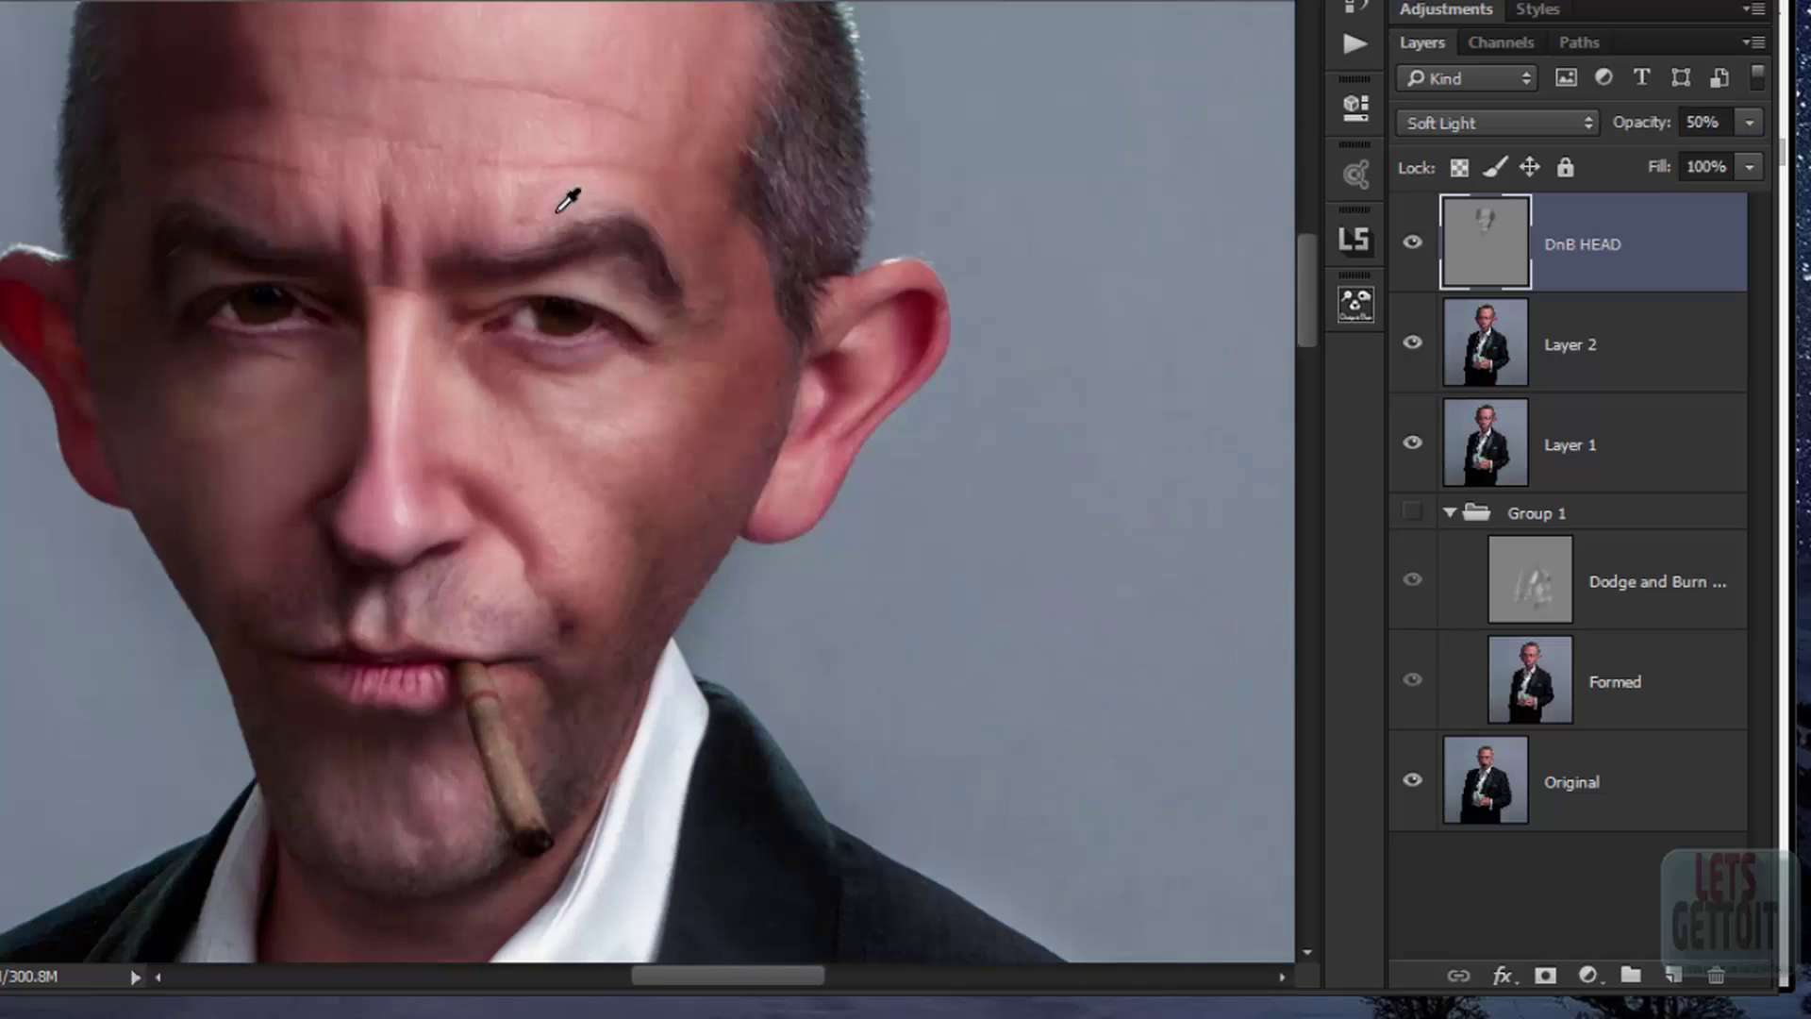
pyautogui.scroll(-3, 566, 200)
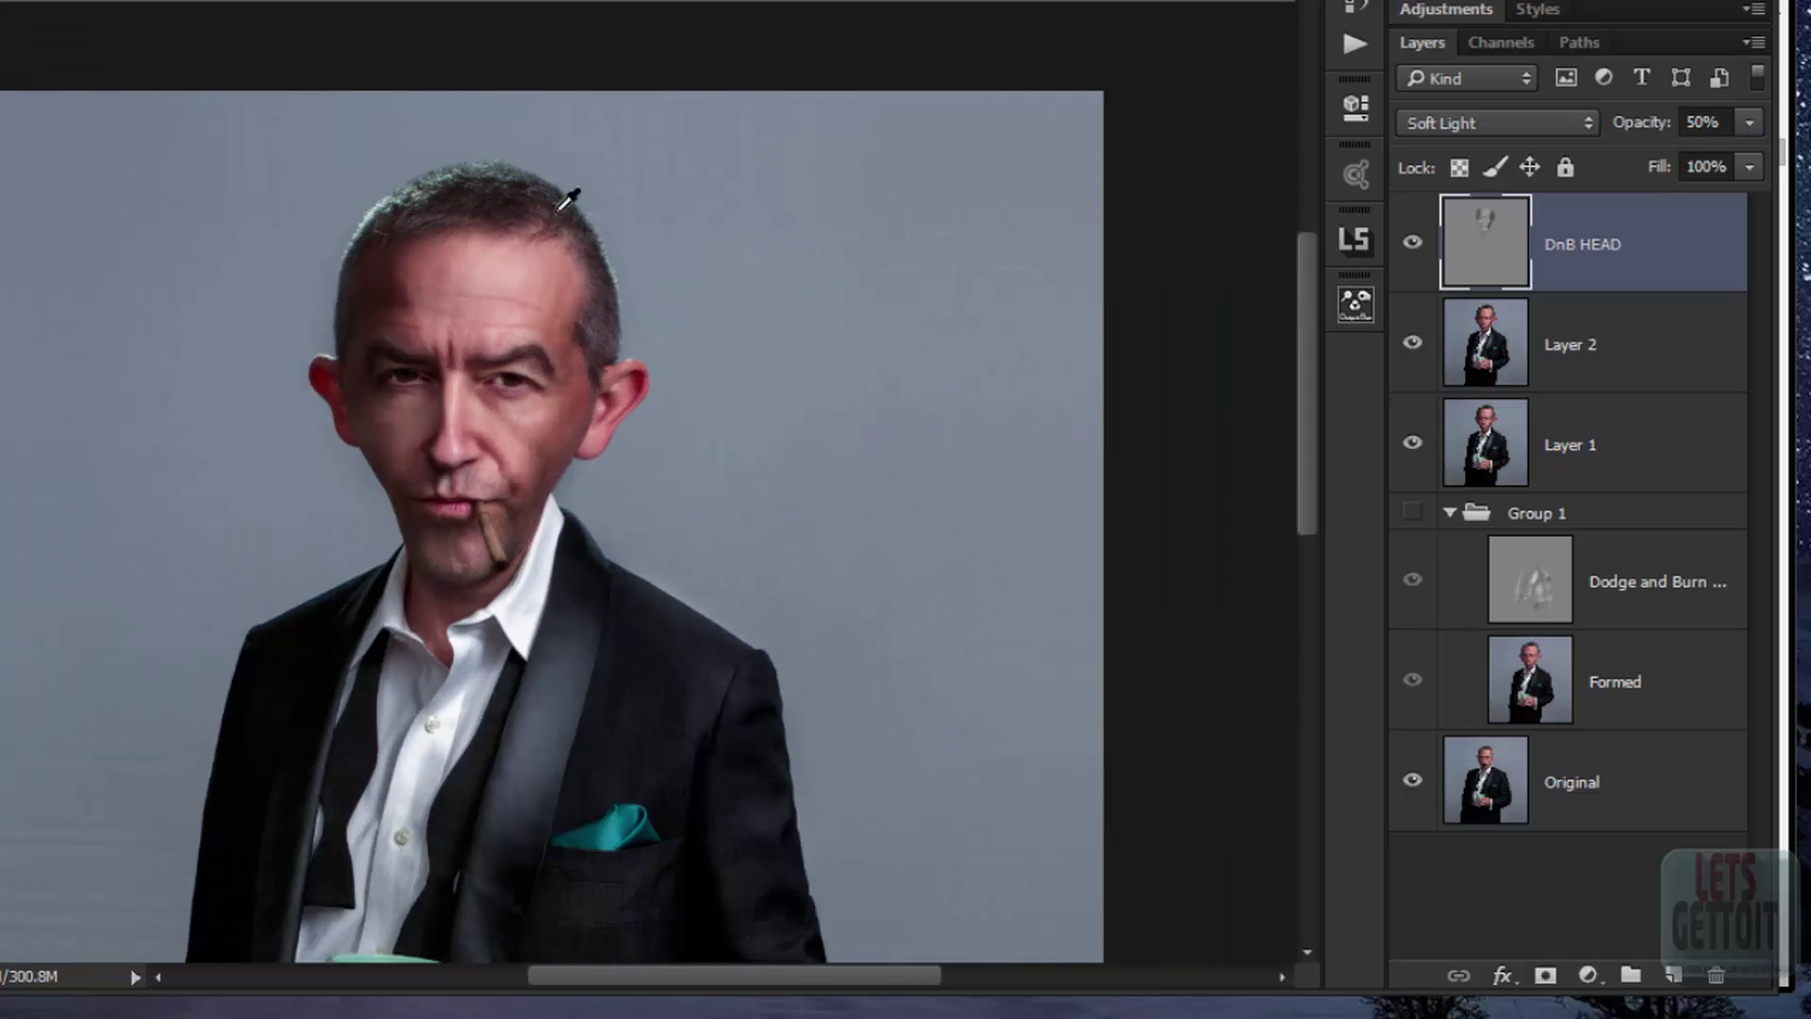
pyautogui.hotkey('ctrl', ',')
pyautogui.hotkey('ctrl', ',')
pyautogui.hotkey('ctrl', ',')
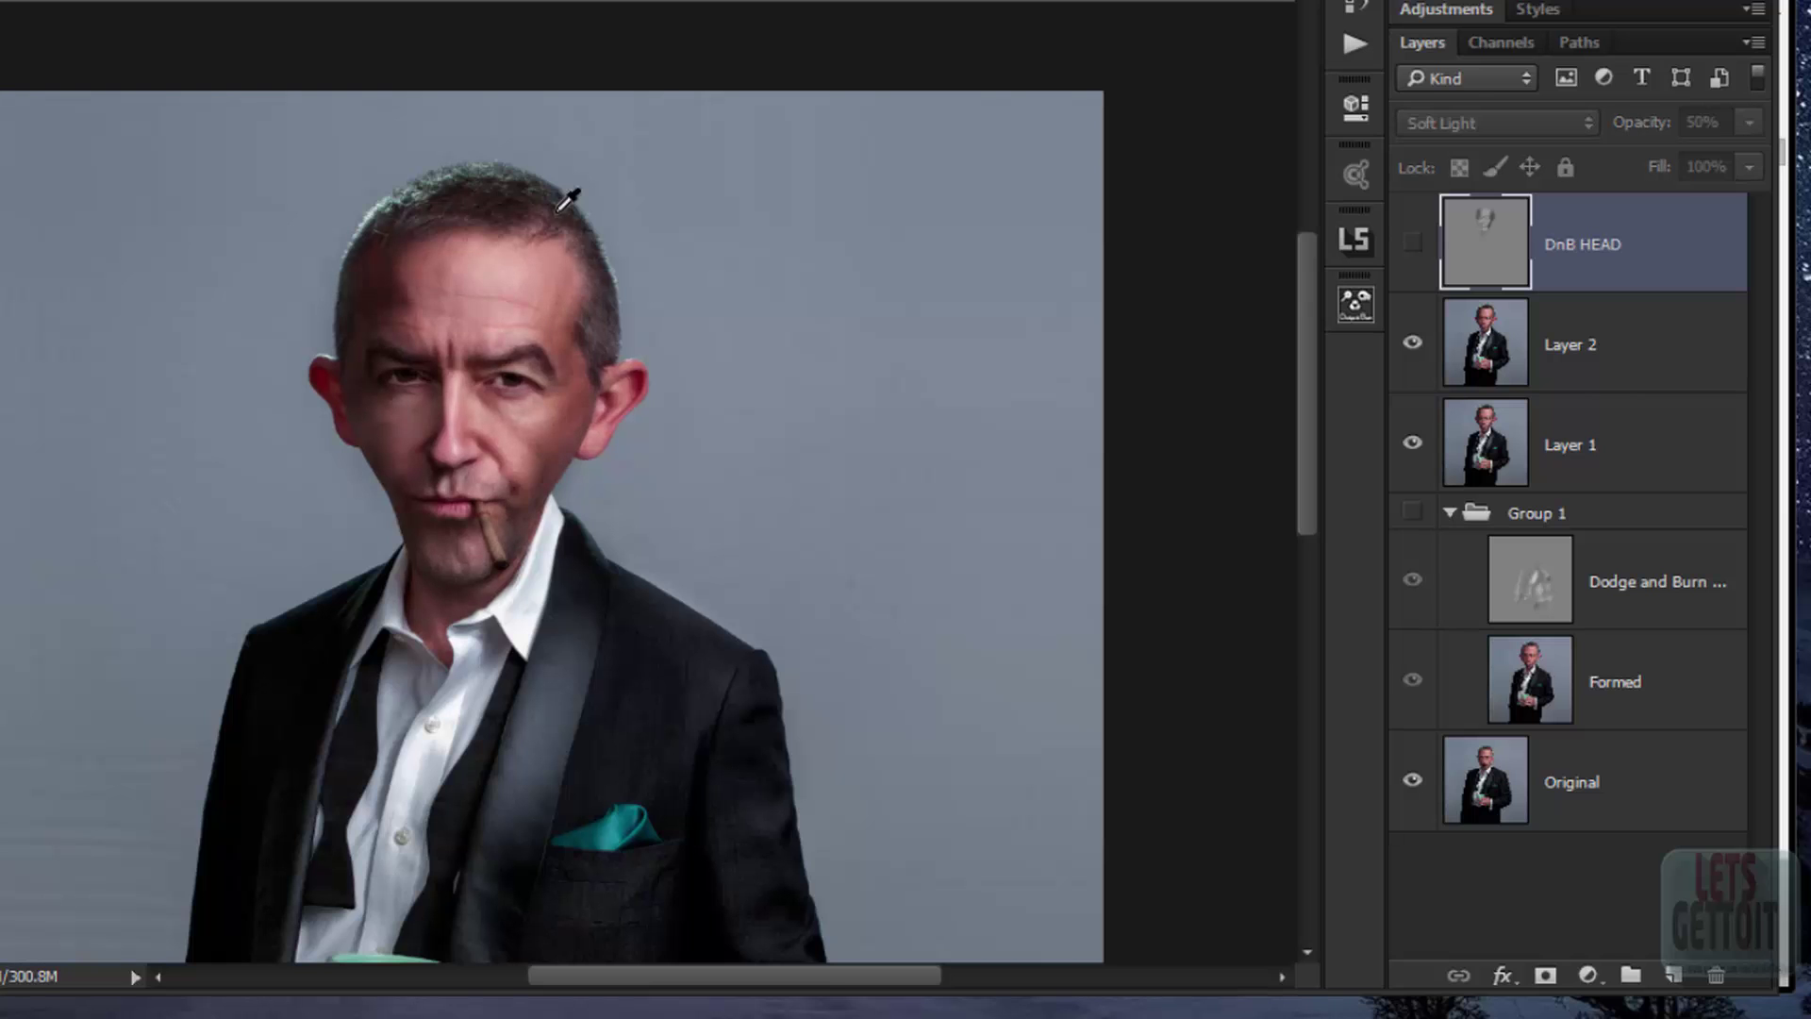
pyautogui.hotkey('ctrl', ',')
pyautogui.hotkey('ctrl', ',')
pyautogui.hotkey('ctrl', ',')
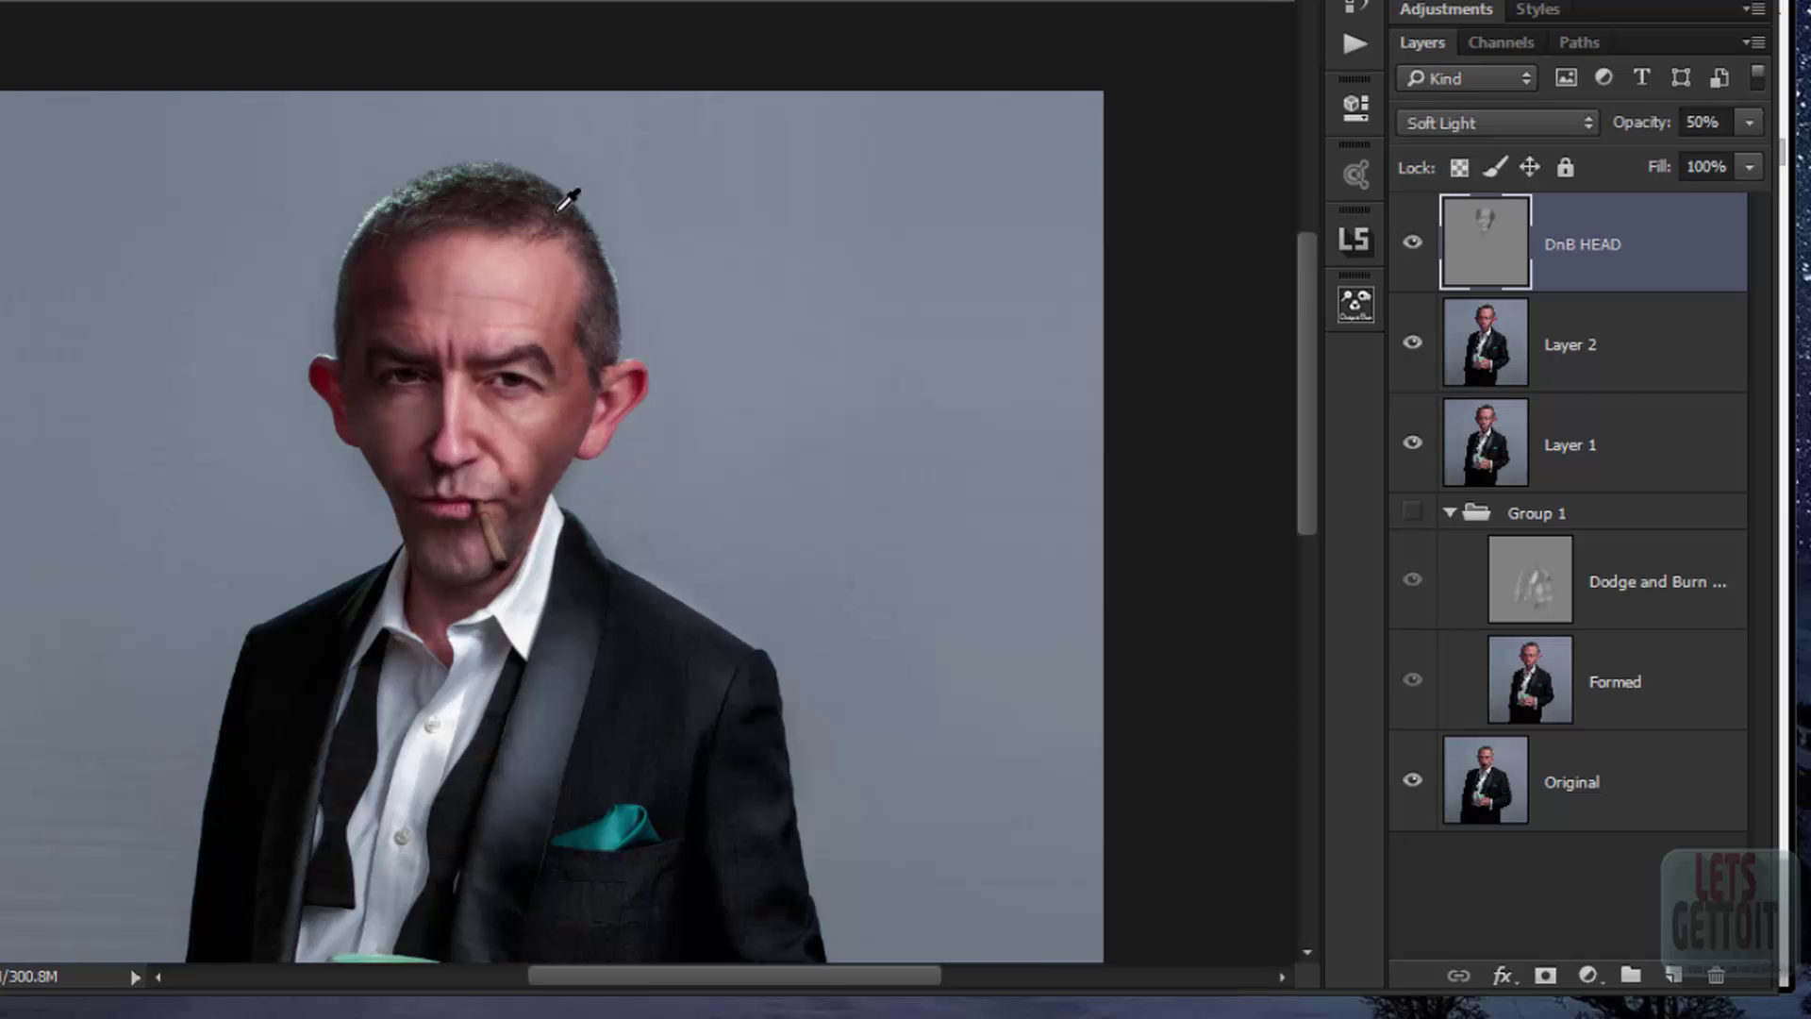
# Step: Examine the hair, eyes, ears, mouth and chin up close for the quality of the retouching
pyautogui.scroll(2, 567, 200)
pyautogui.scroll(4, 557, 212)
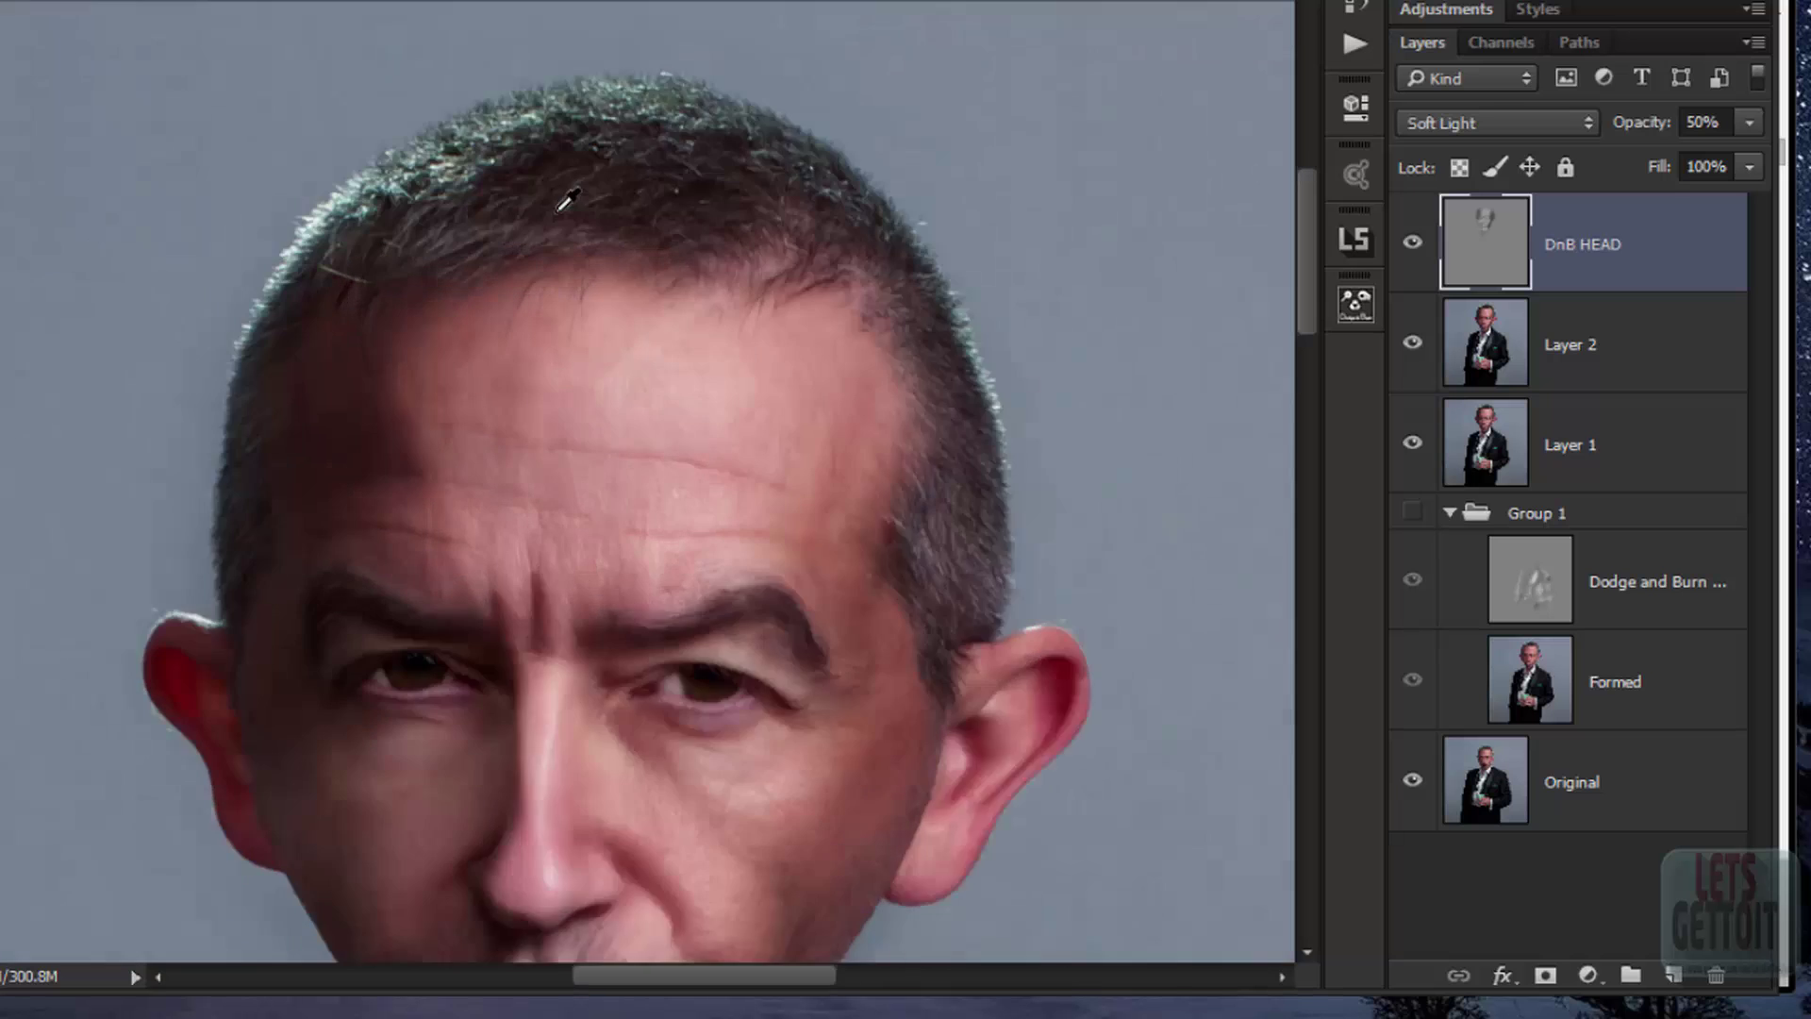
pyautogui.scroll(-4, 557, 212)
pyautogui.scroll(-3, 568, 200)
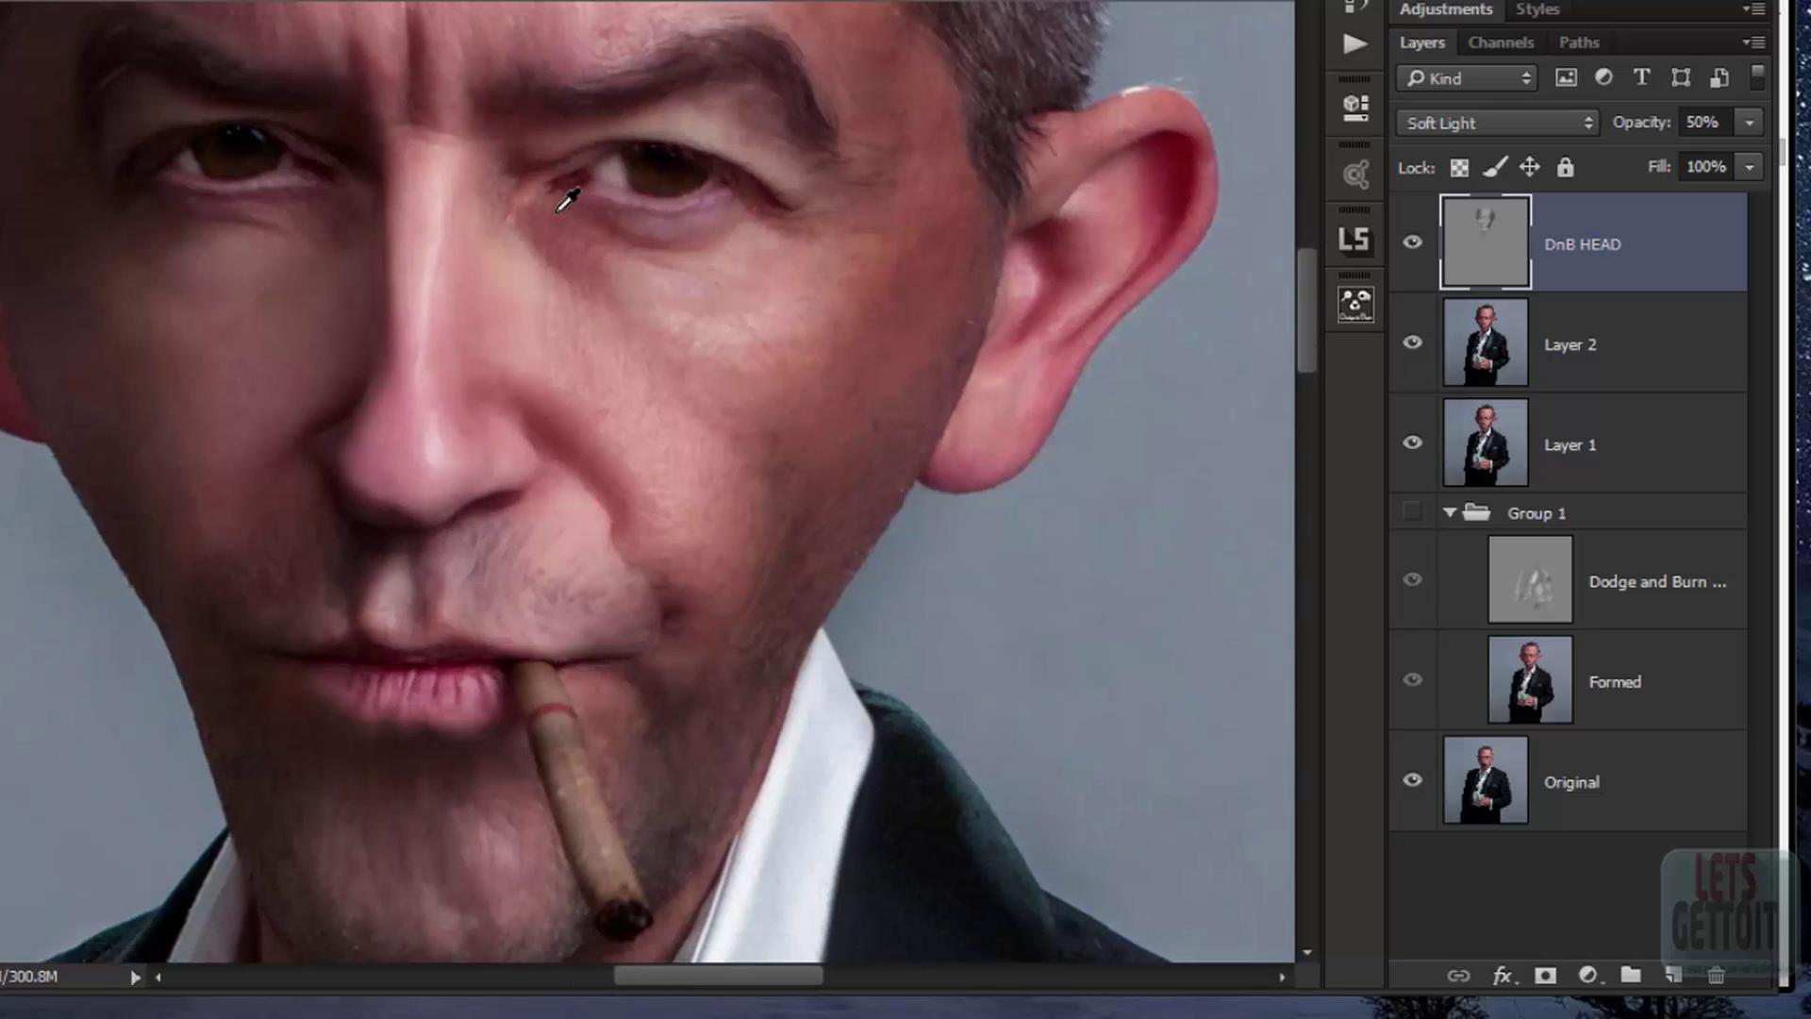
pyautogui.scroll(3, 568, 200)
pyautogui.scroll(-2, 568, 200)
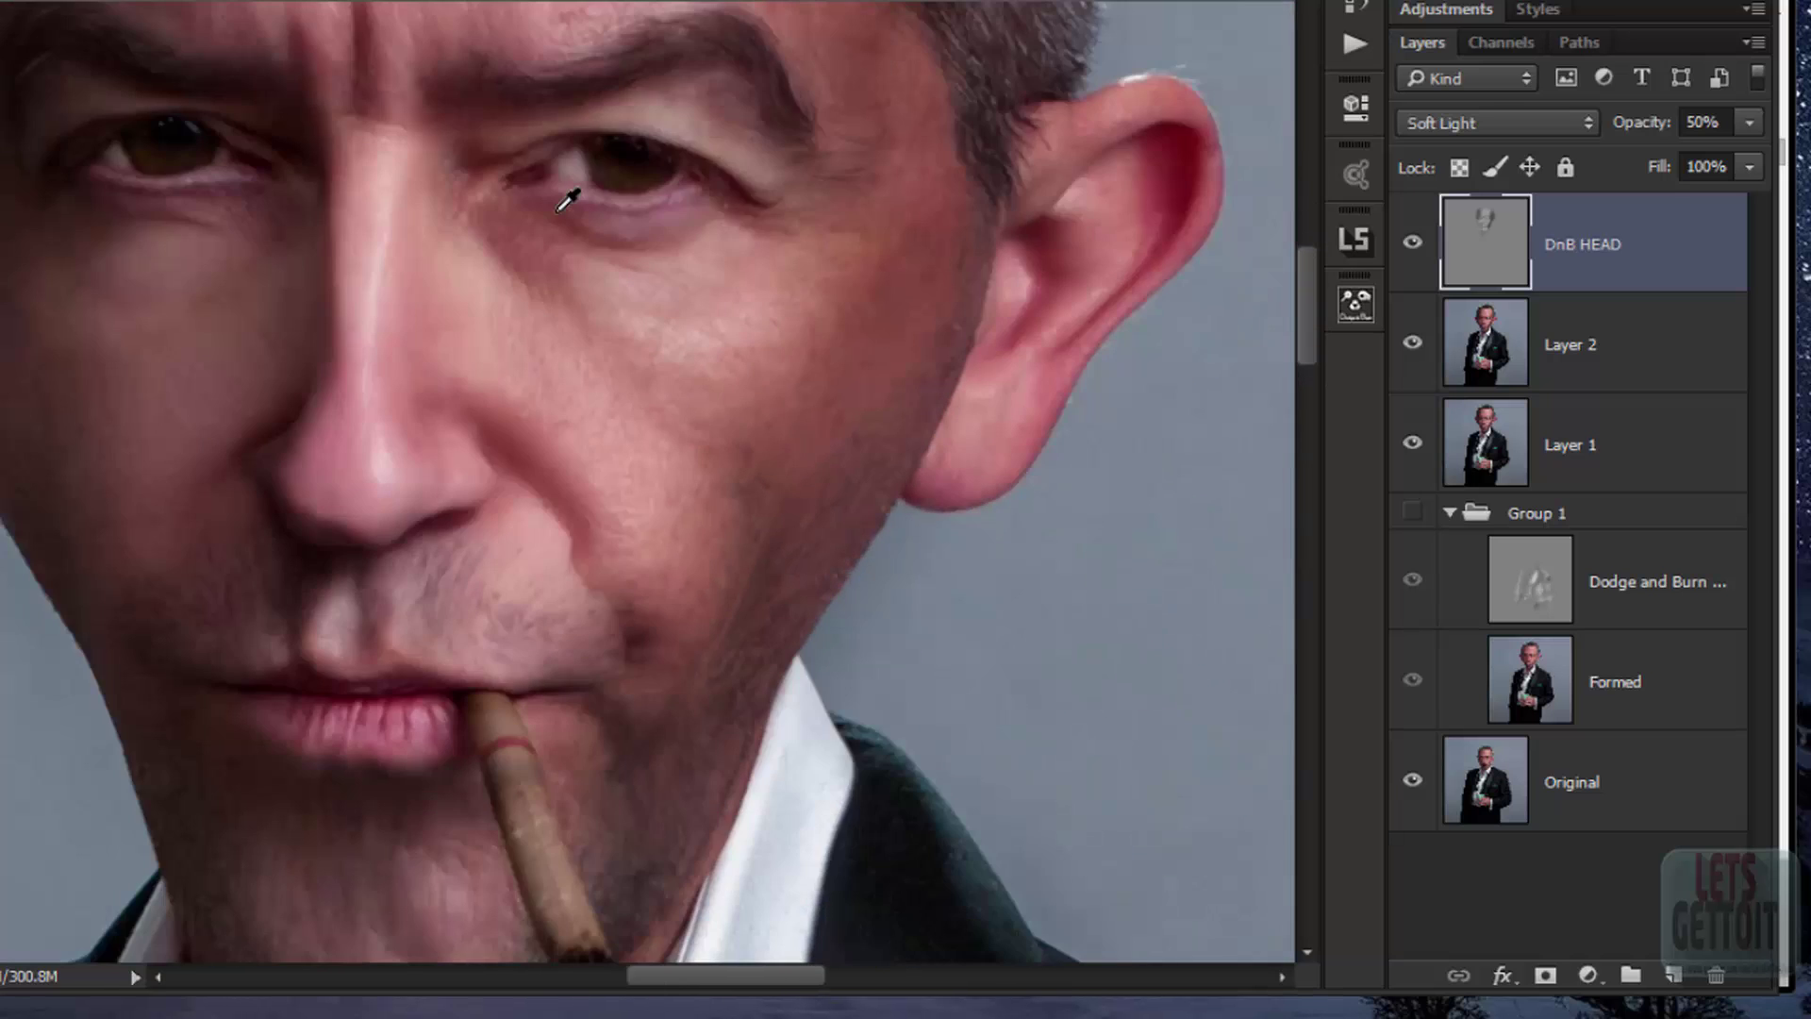
pyautogui.scroll(-1, 568, 200)
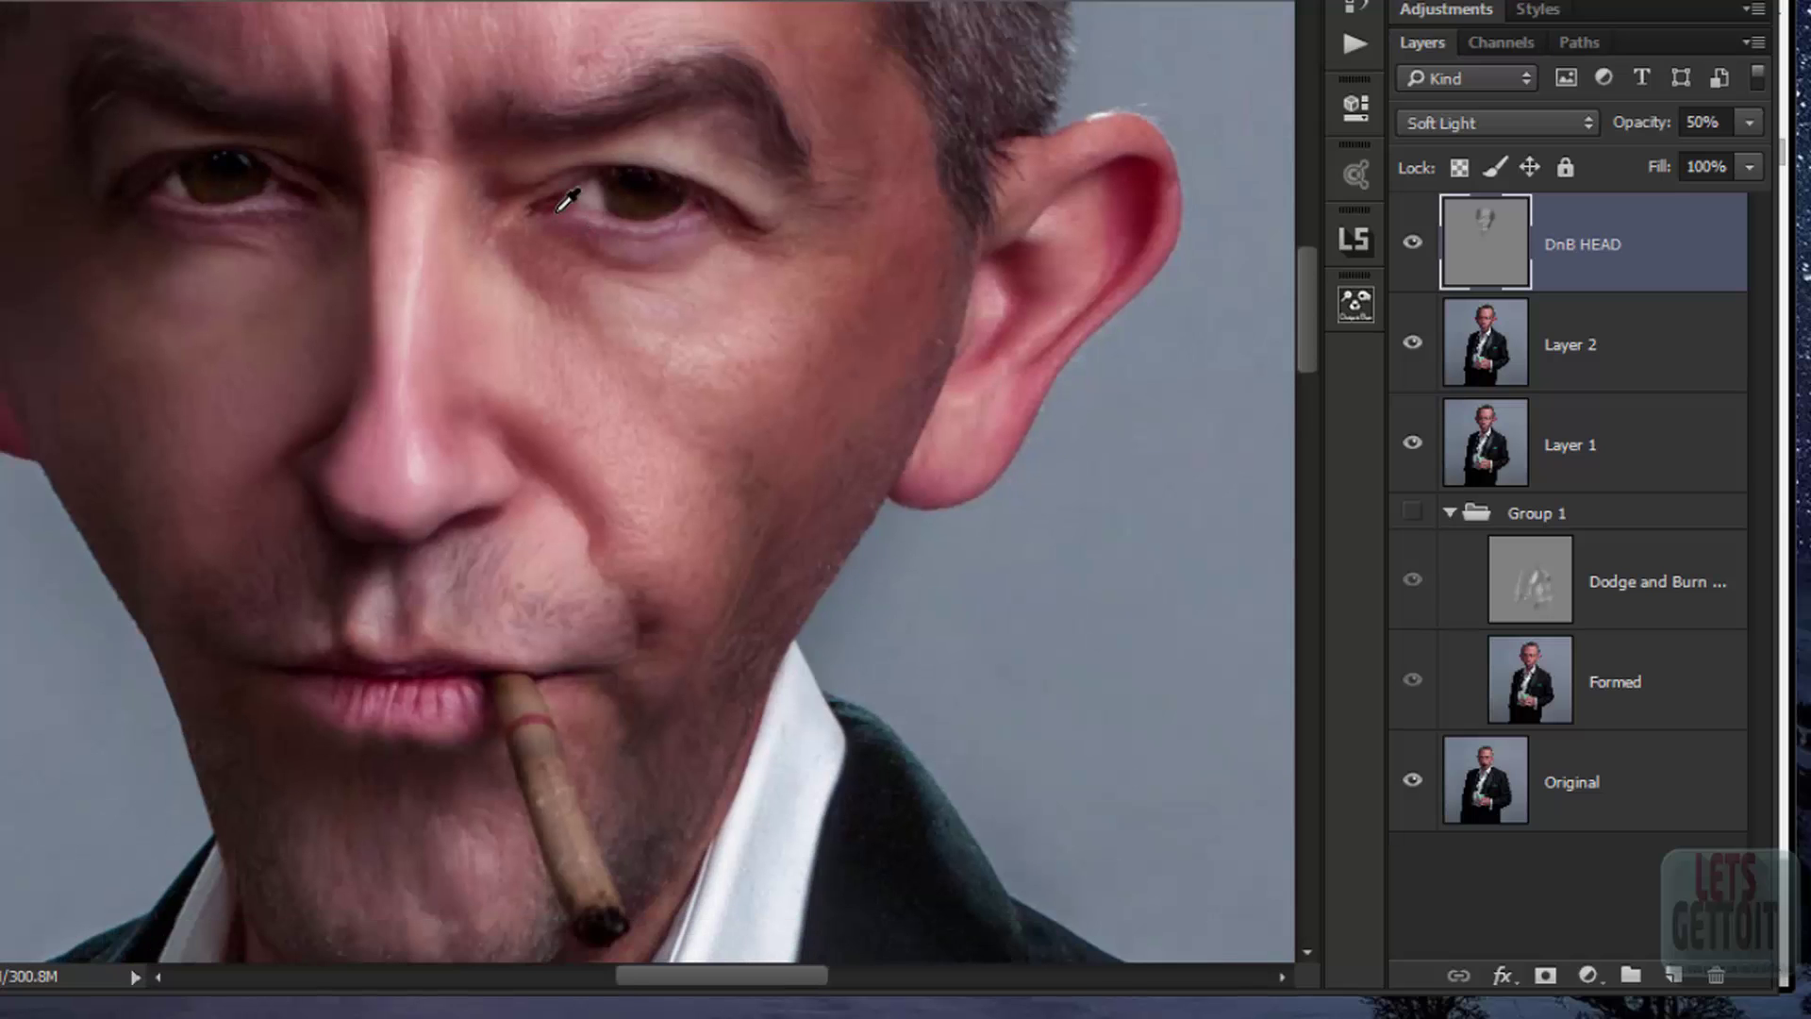
pyautogui.hscroll(-6, 568, 200)
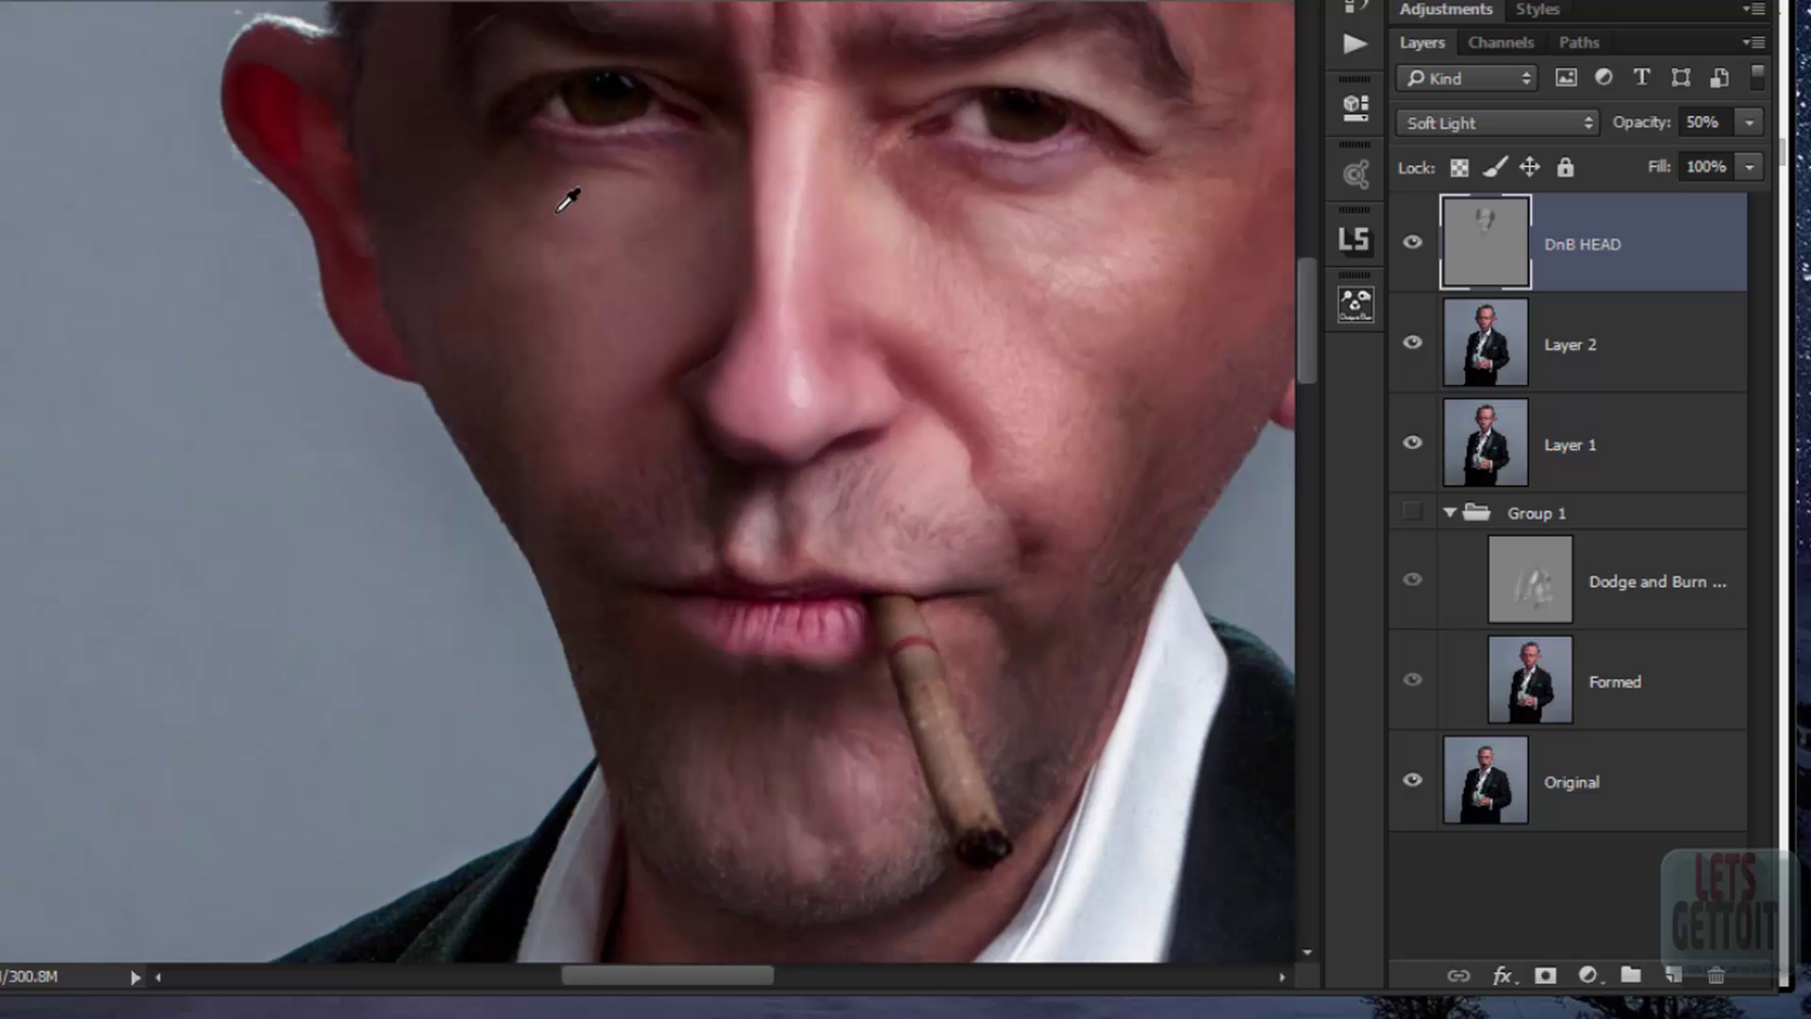
pyautogui.hscroll(3, 567, 200)
pyautogui.hscroll(1, 568, 200)
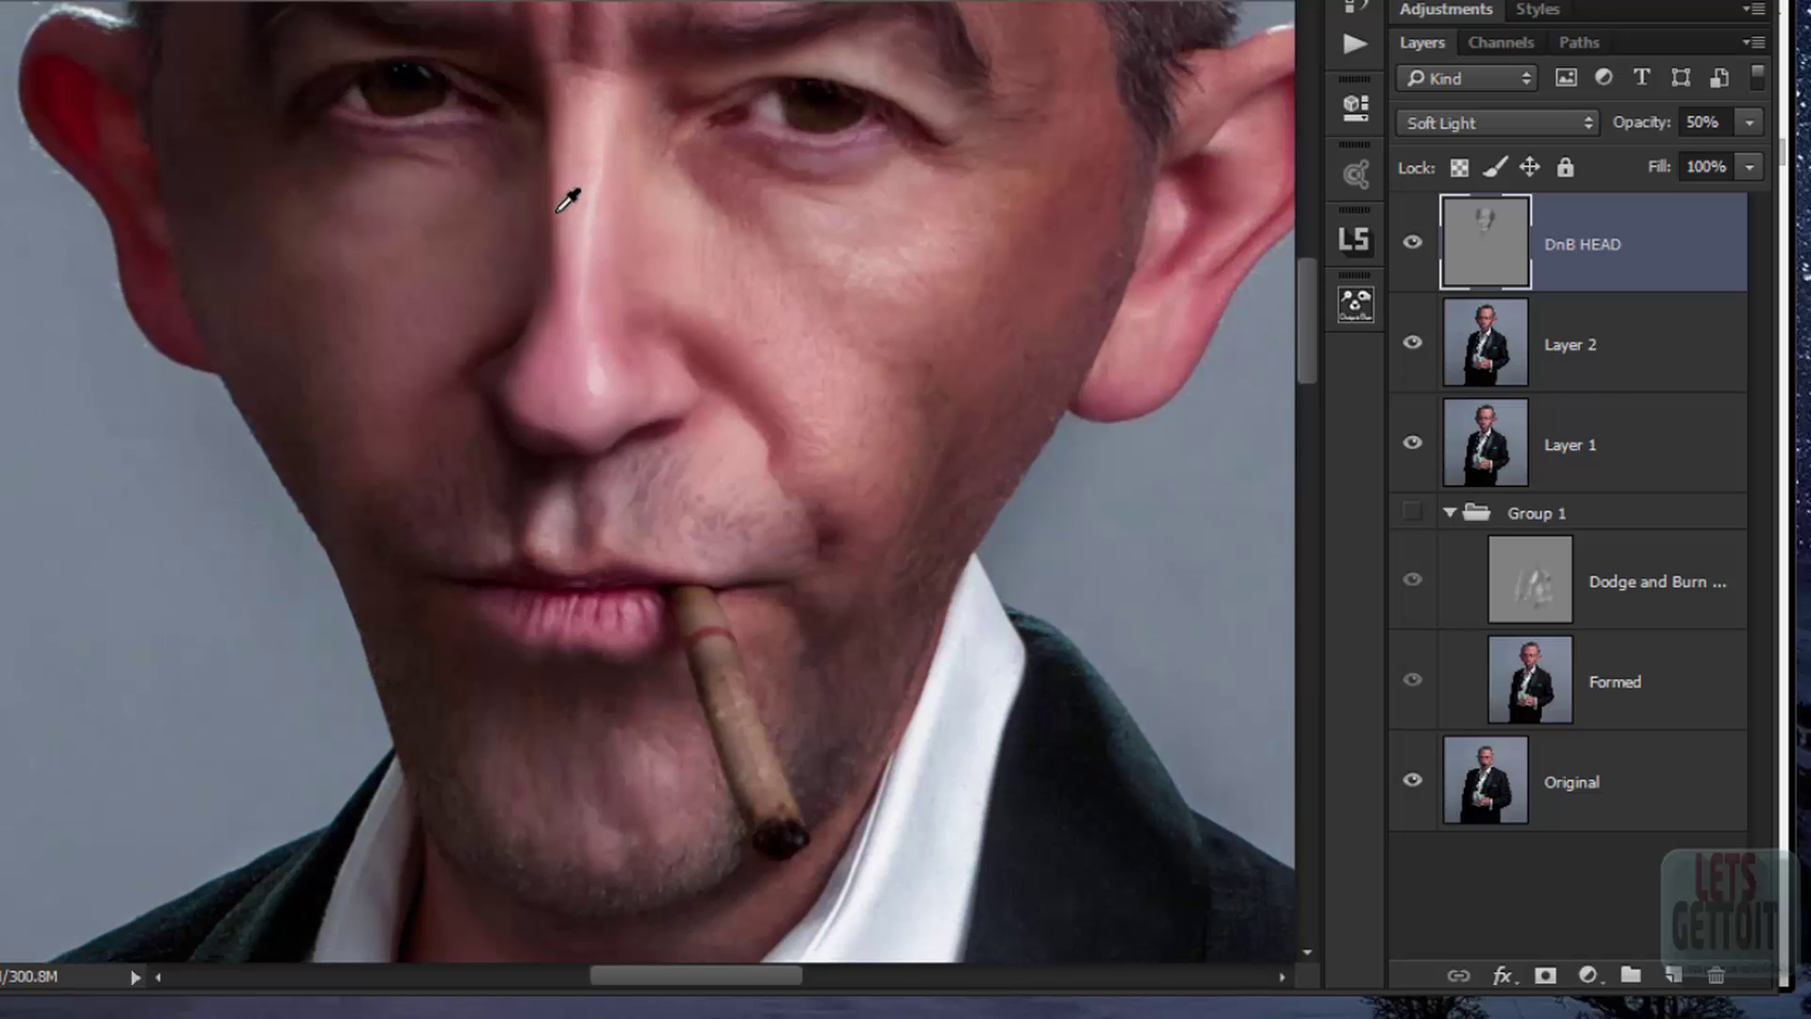
pyautogui.scroll(-2, 568, 200)
pyautogui.scroll(-1, 568, 200)
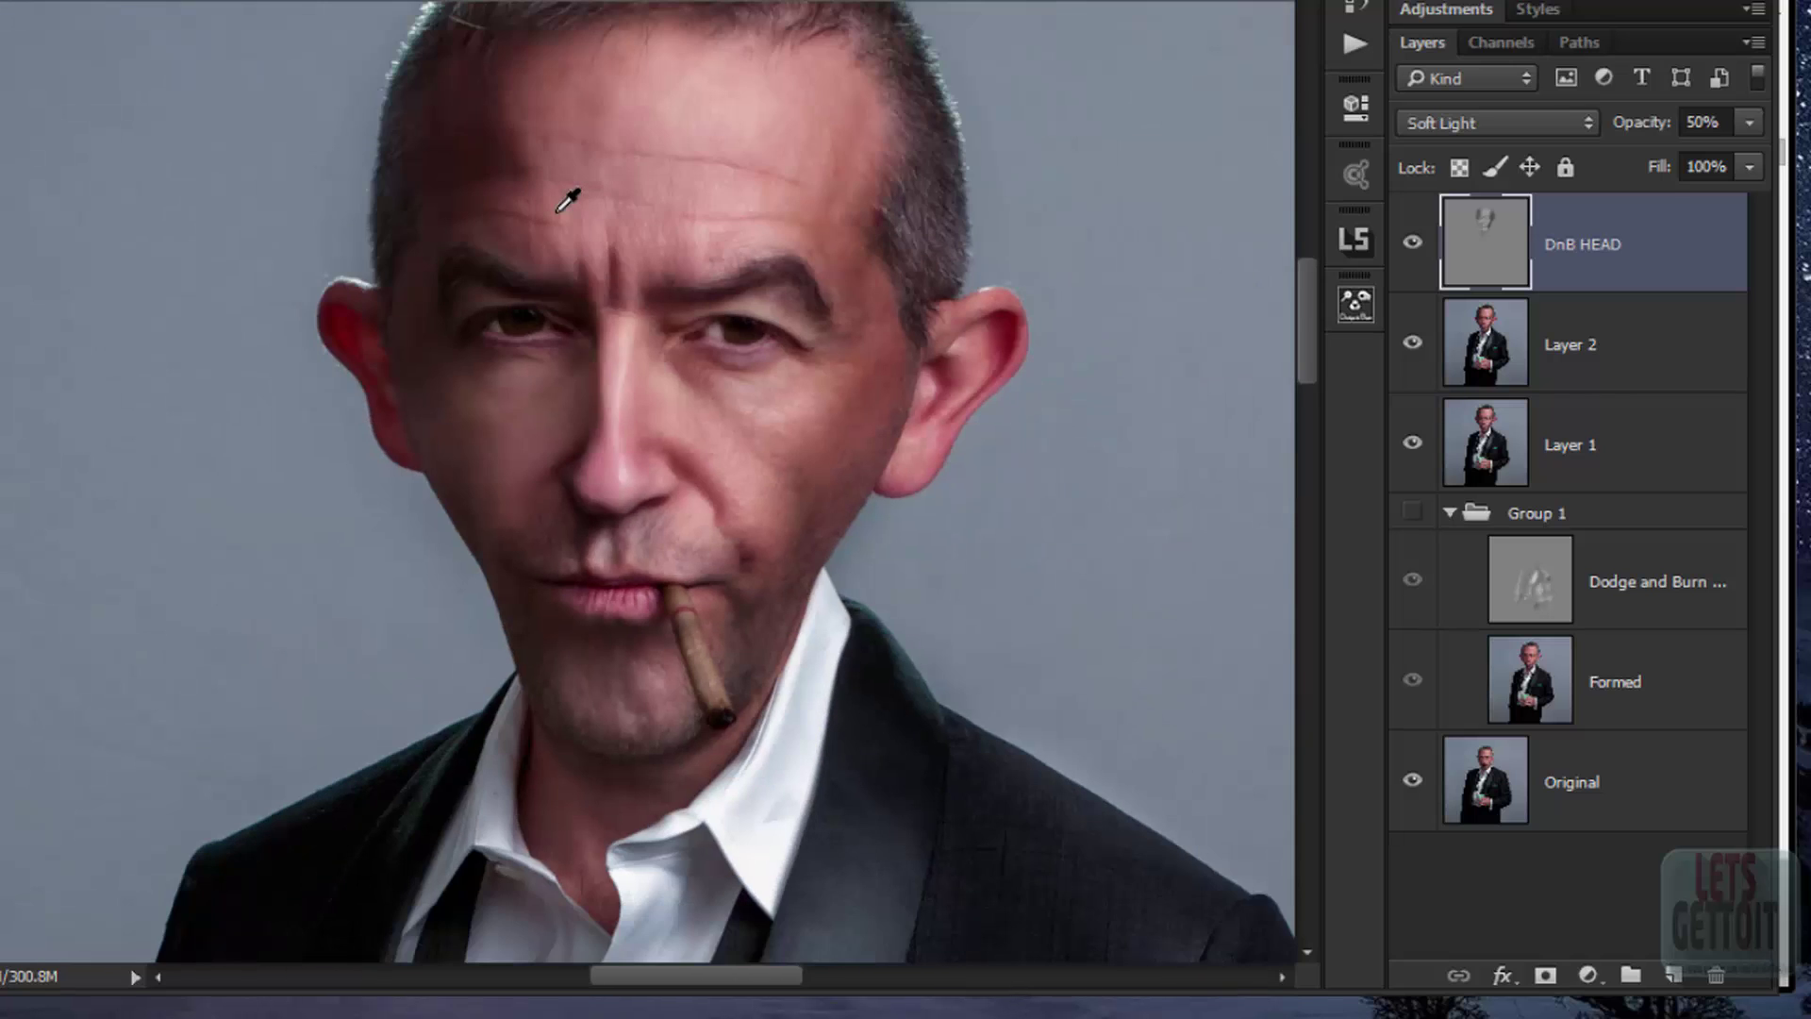
pyautogui.scroll(-1, 567, 200)
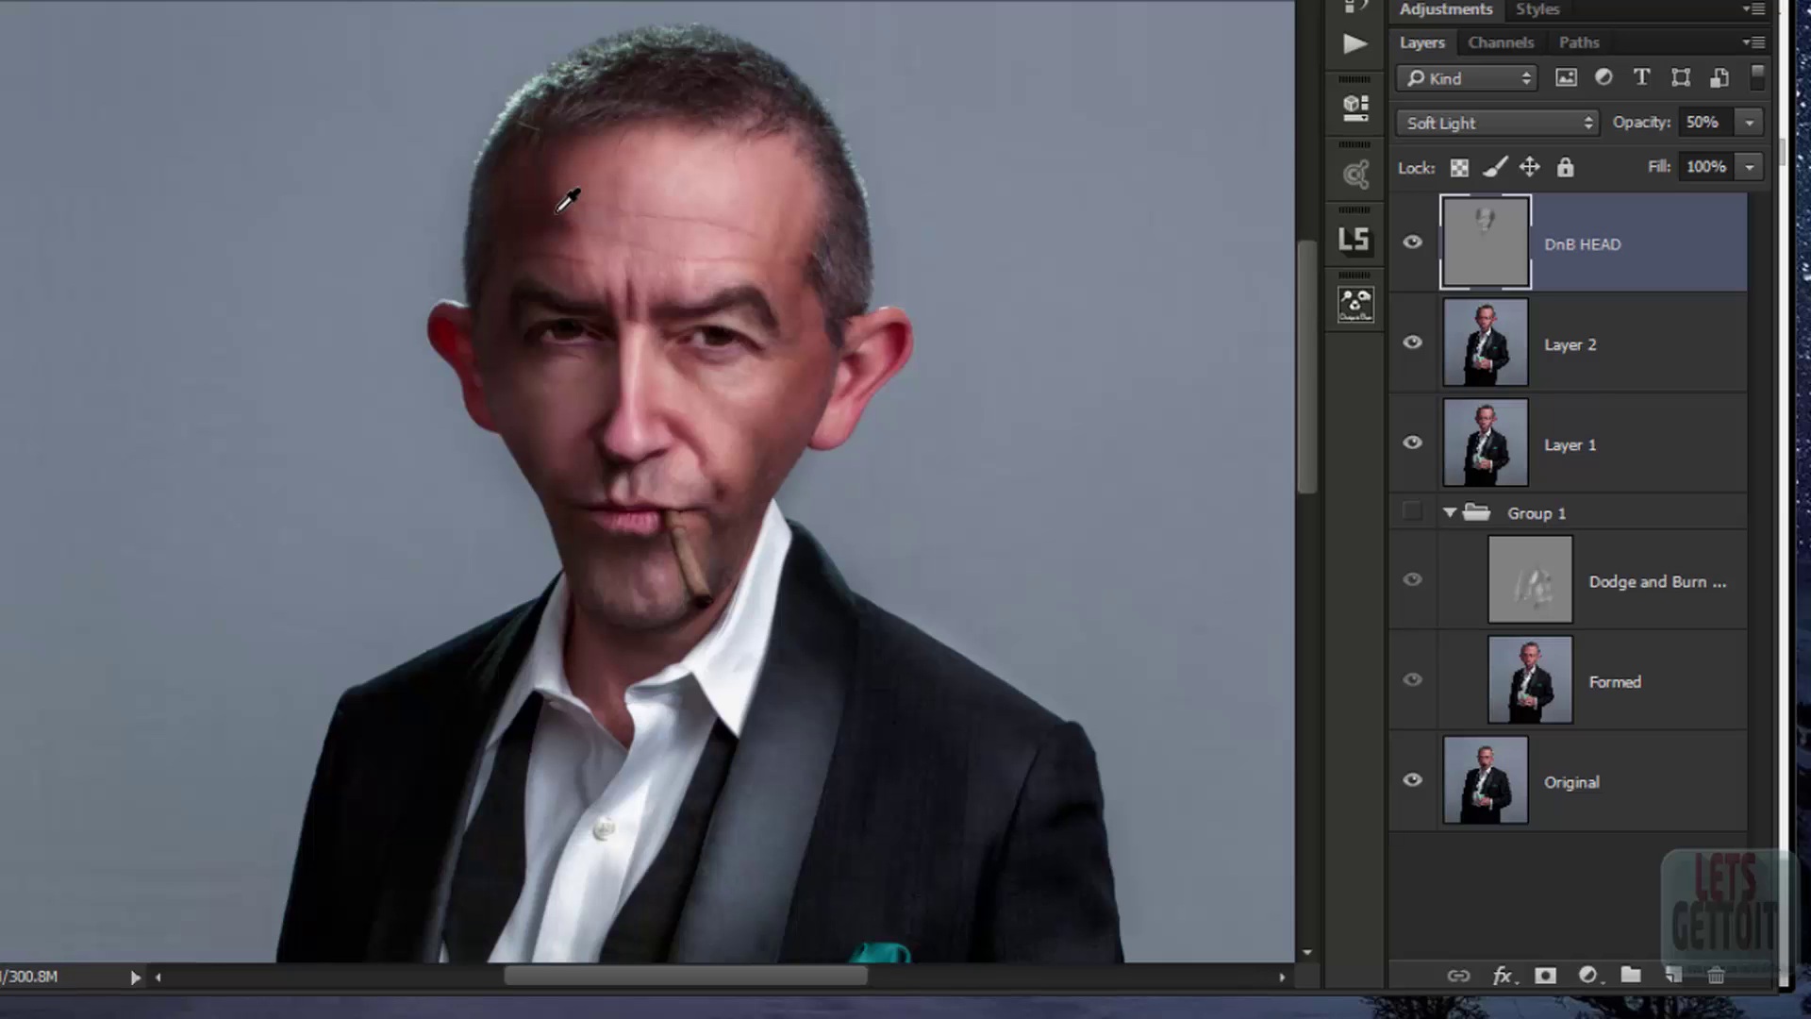
# Step: Merge the visible layers into a new top layer and group all layers between it and Original
pyautogui.hotkey('ctrl', 'alt', 'shift', 'e')
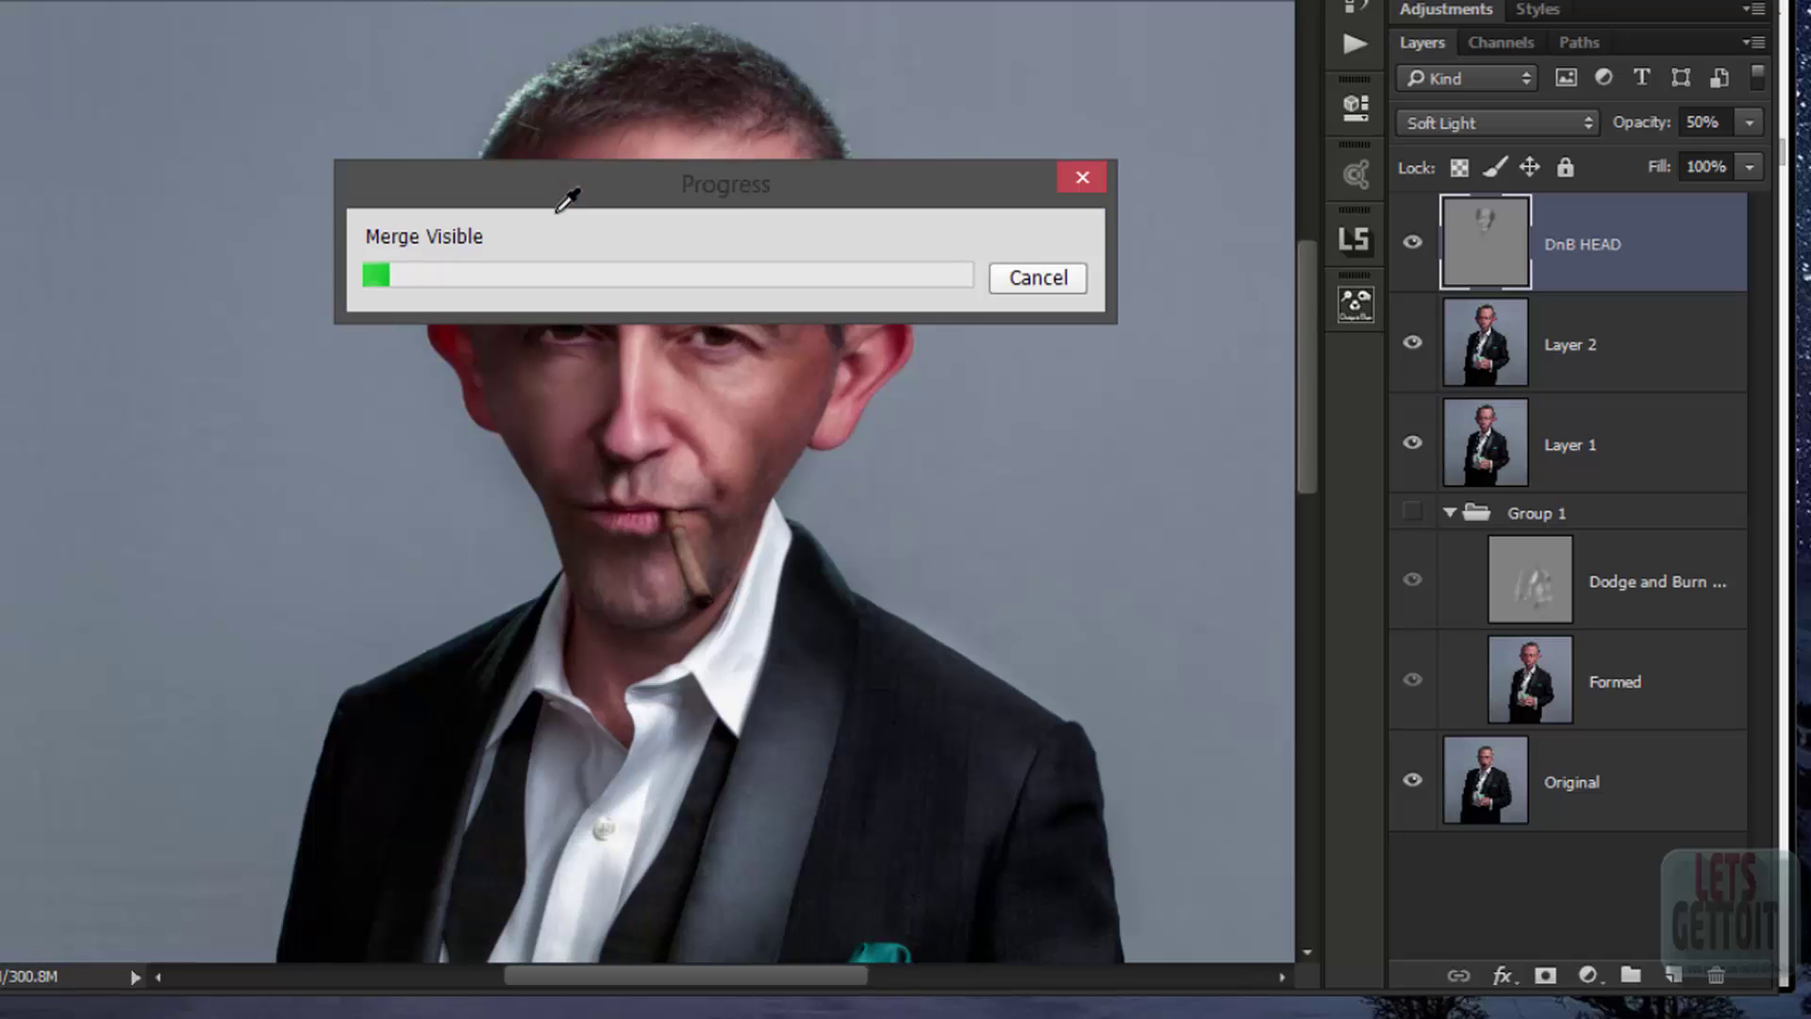
pyautogui.hotkey('alt', '[')
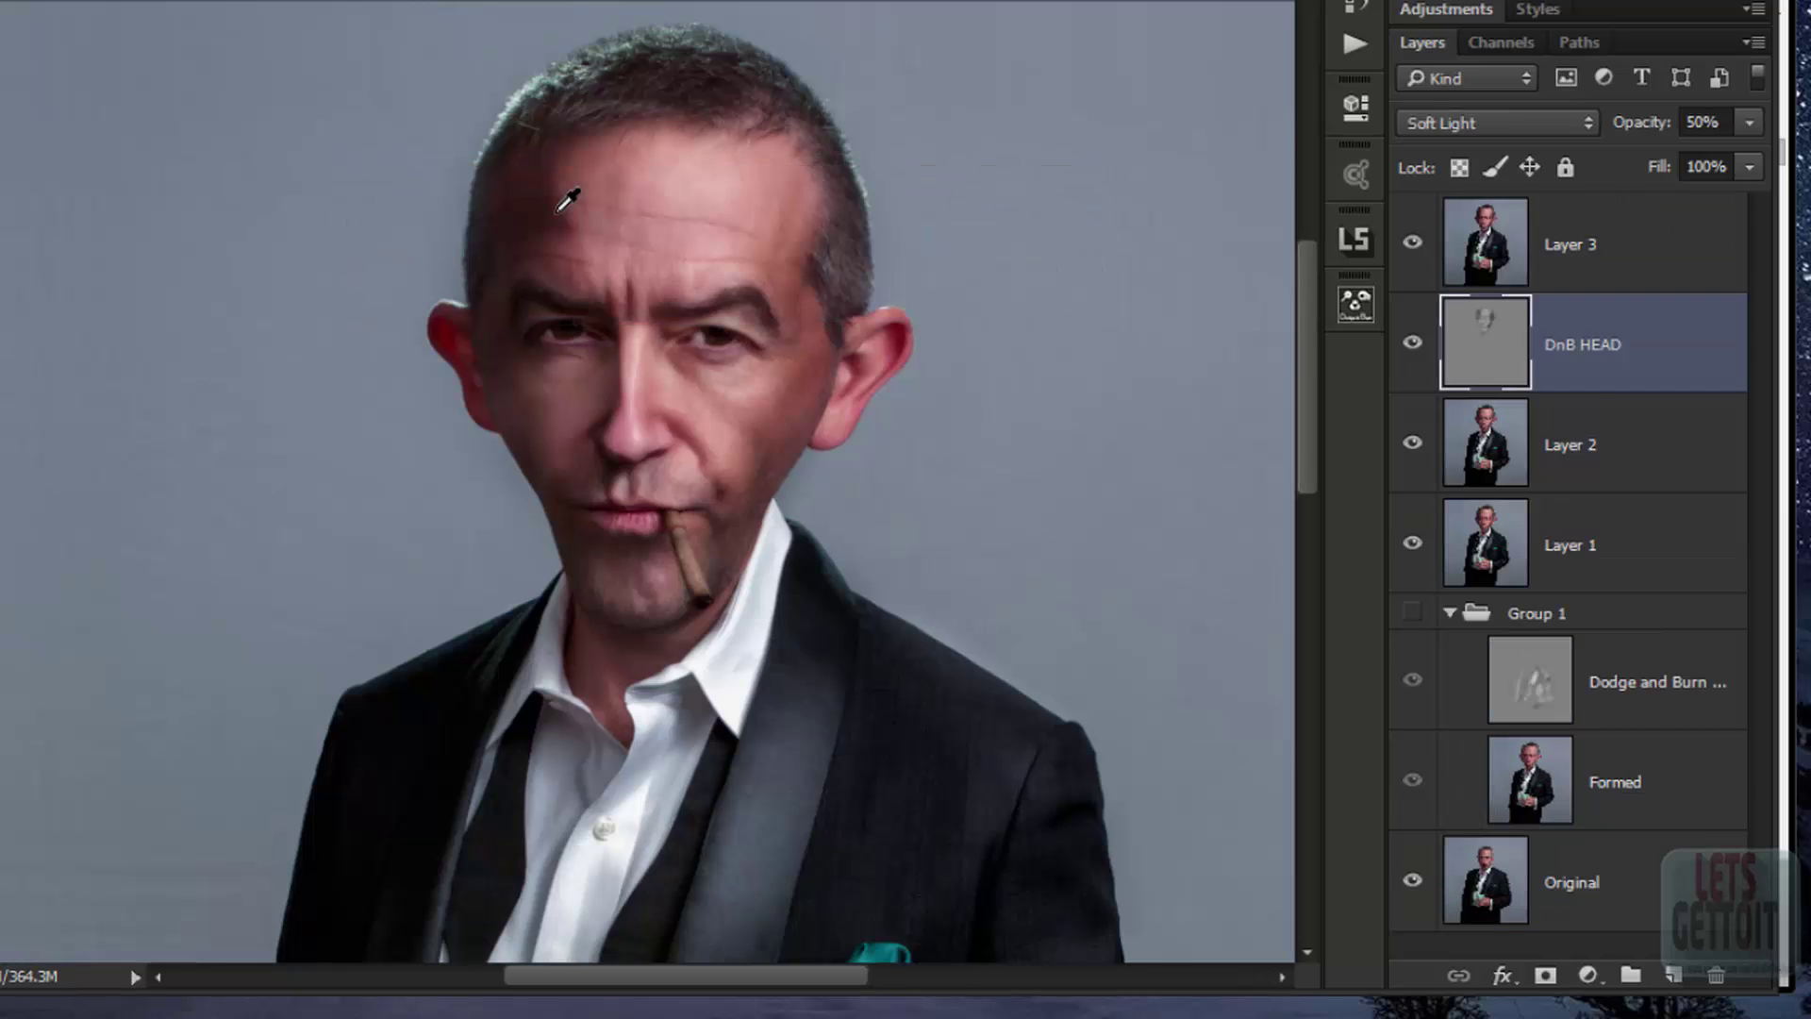
pyautogui.hotkey('alt', 'shift', '[')
pyautogui.hotkey('alt', 'shift', '[')
pyautogui.hotkey('alt', 'shift', '[')
pyautogui.hotkey('alt', 'shift', '[')
pyautogui.hotkey('alt', 'shift', '[')
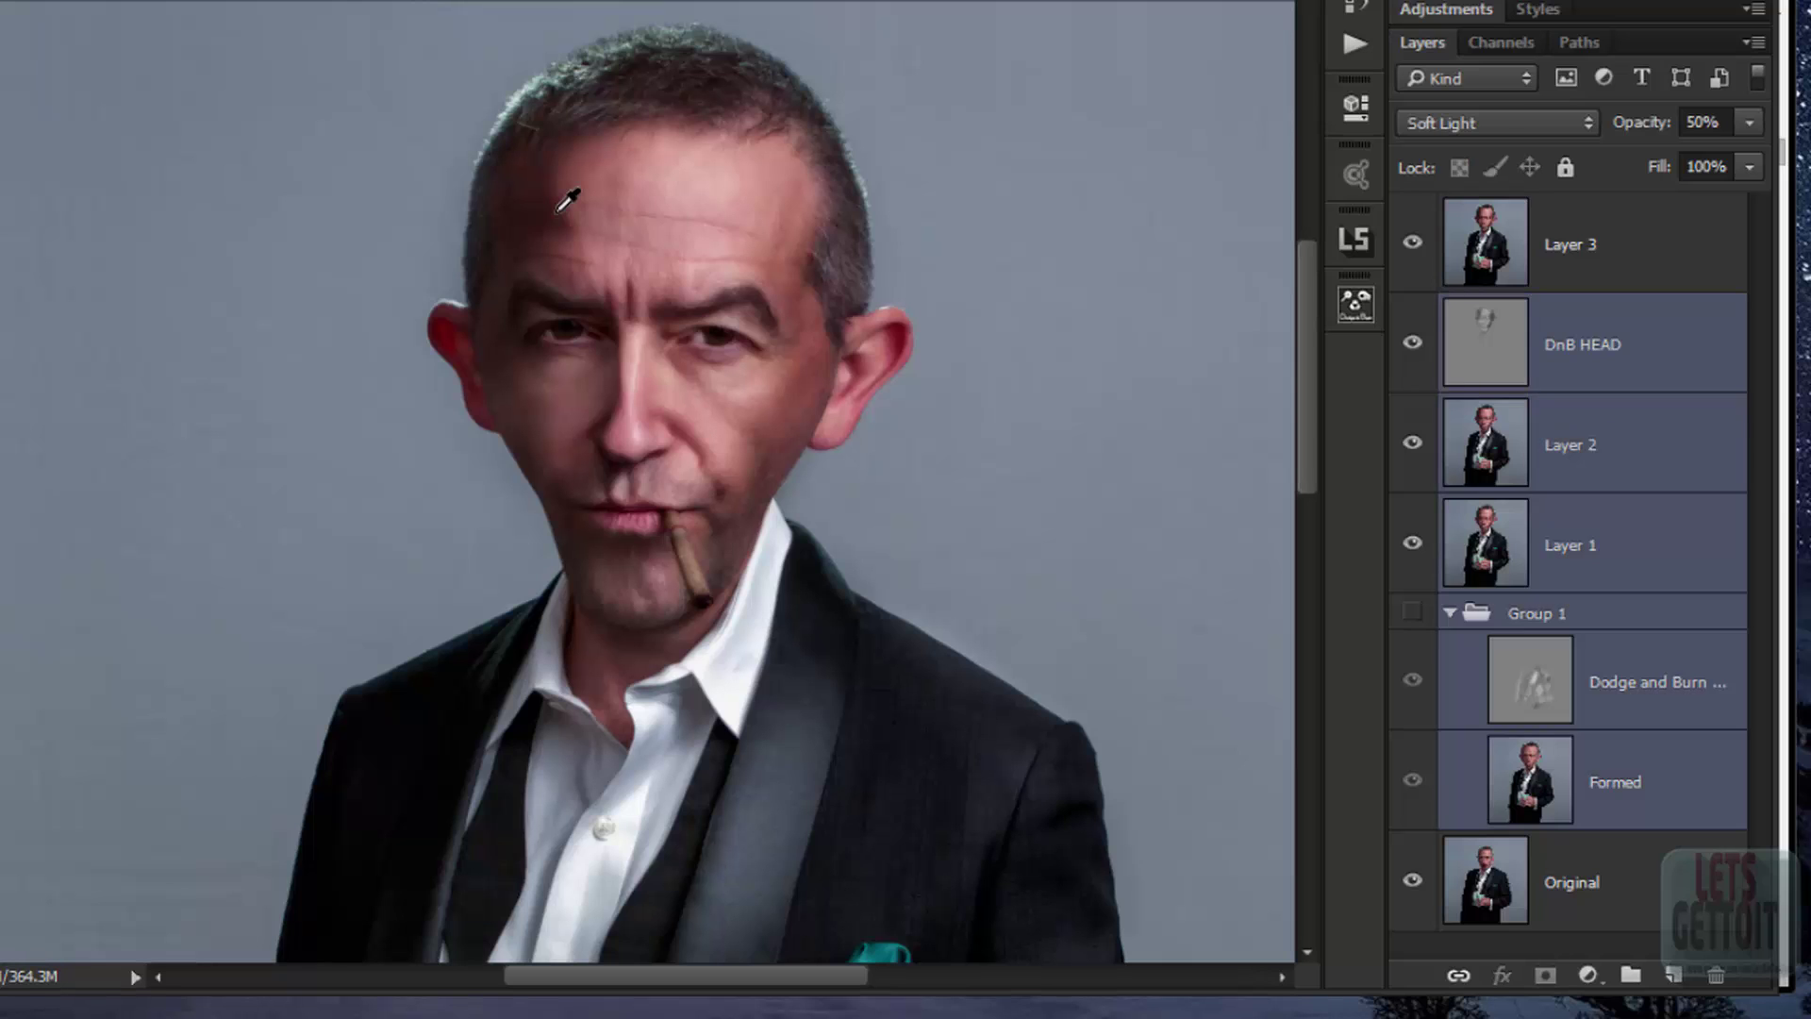
pyautogui.hotkey('ctrl', 'g')
# Step: Hide Group 2 and compare Layer 3 with the Original by toggling its visibility, leaving Layer 3 shown
pyautogui.hotkey('ctrl', ',')
pyautogui.hotkey('ctrl', ',')
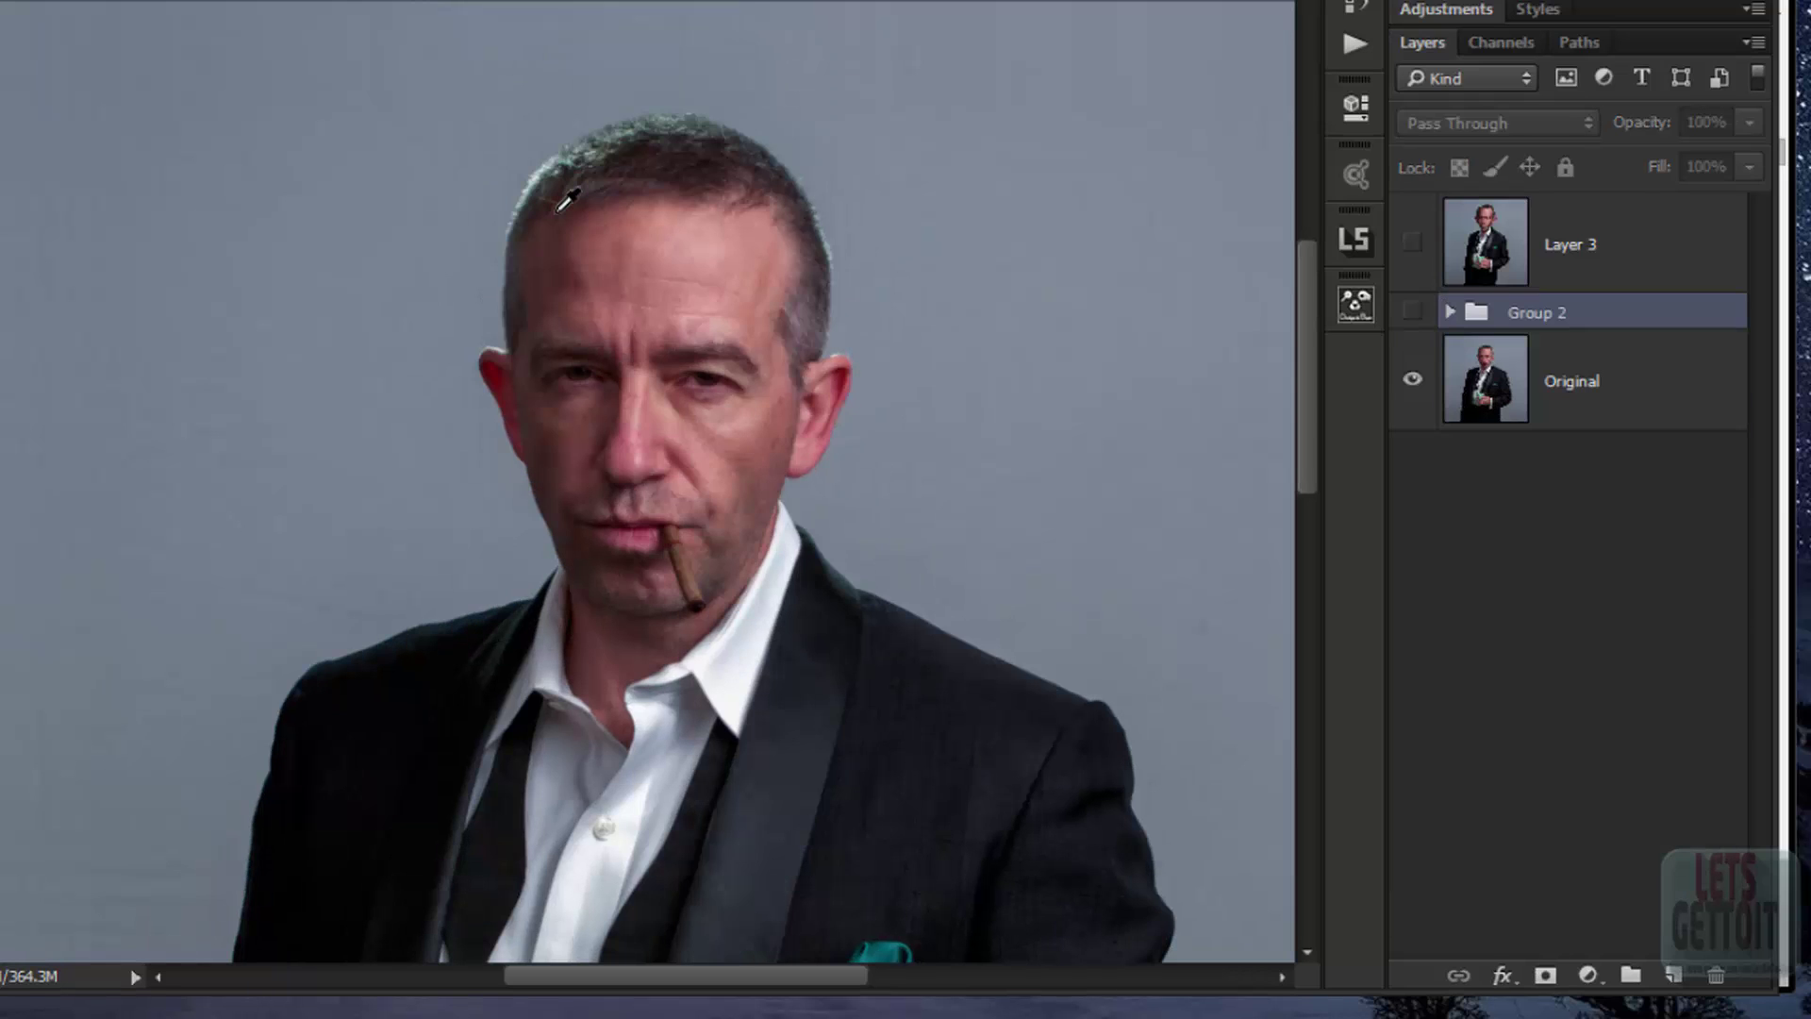
pyautogui.hotkey('ctrl', ',')
pyautogui.hotkey('ctrl', '0')
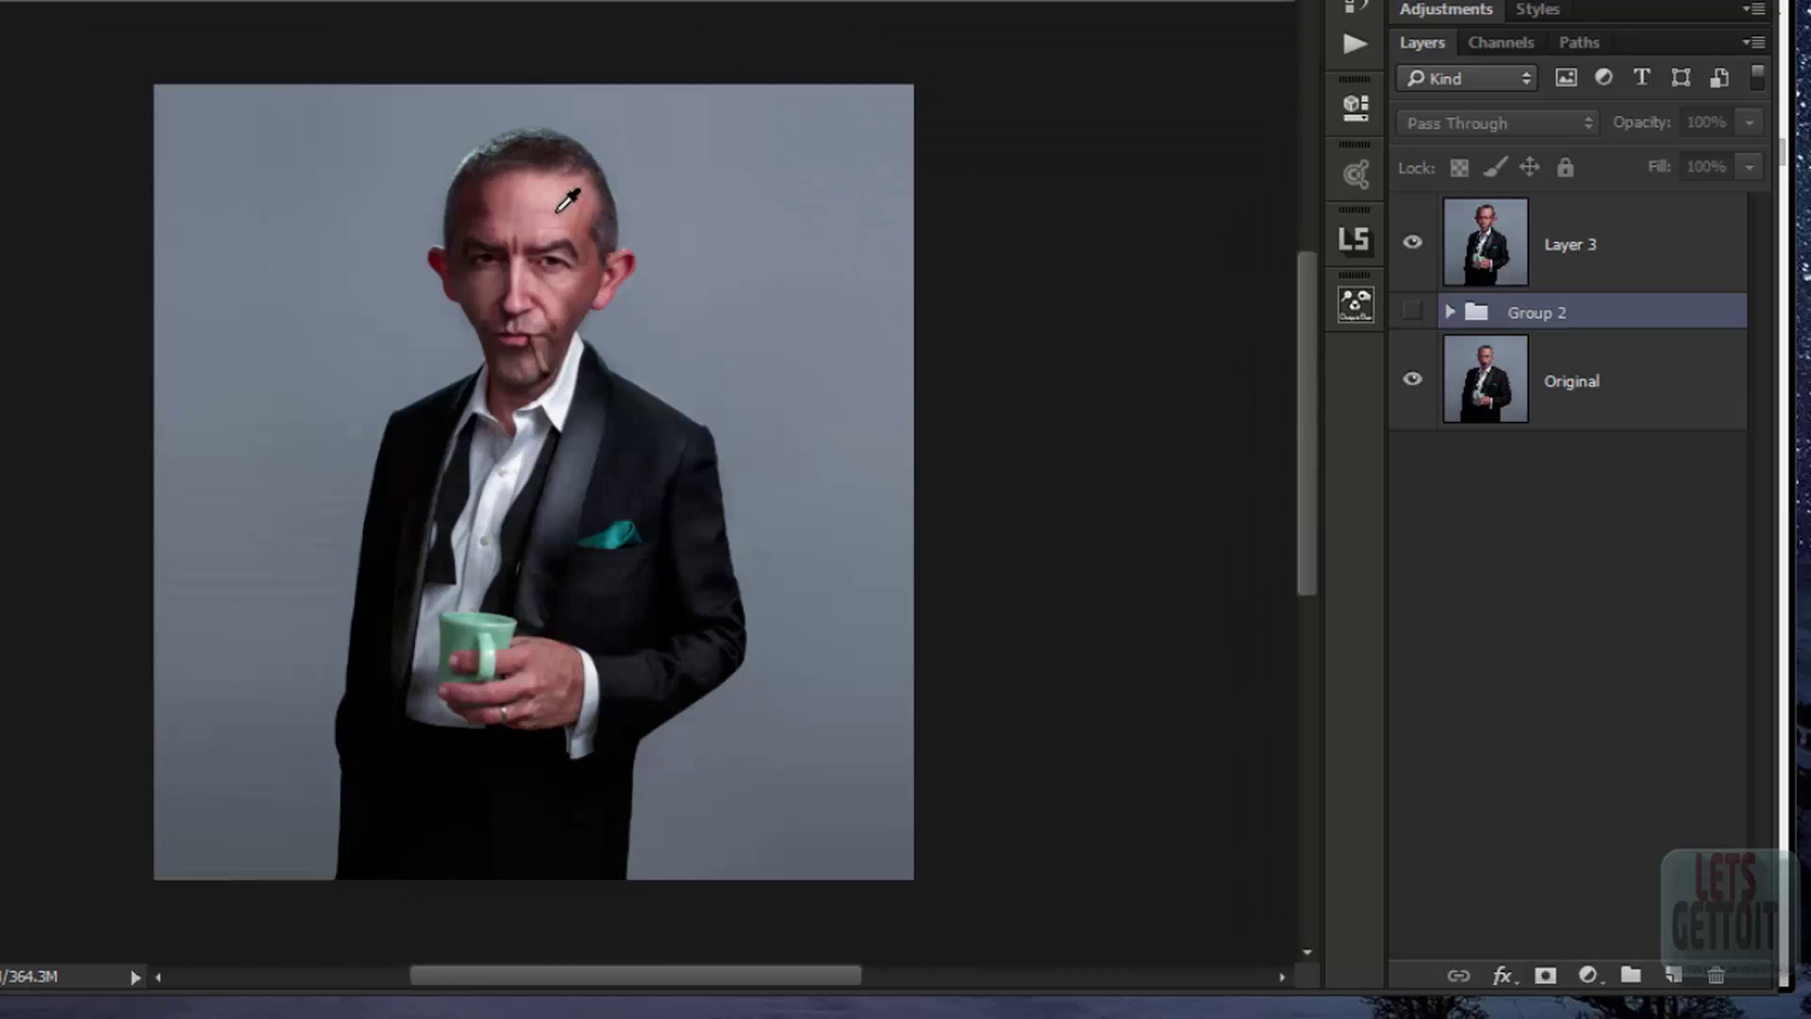
pyautogui.hotkey('ctrl', 'z')
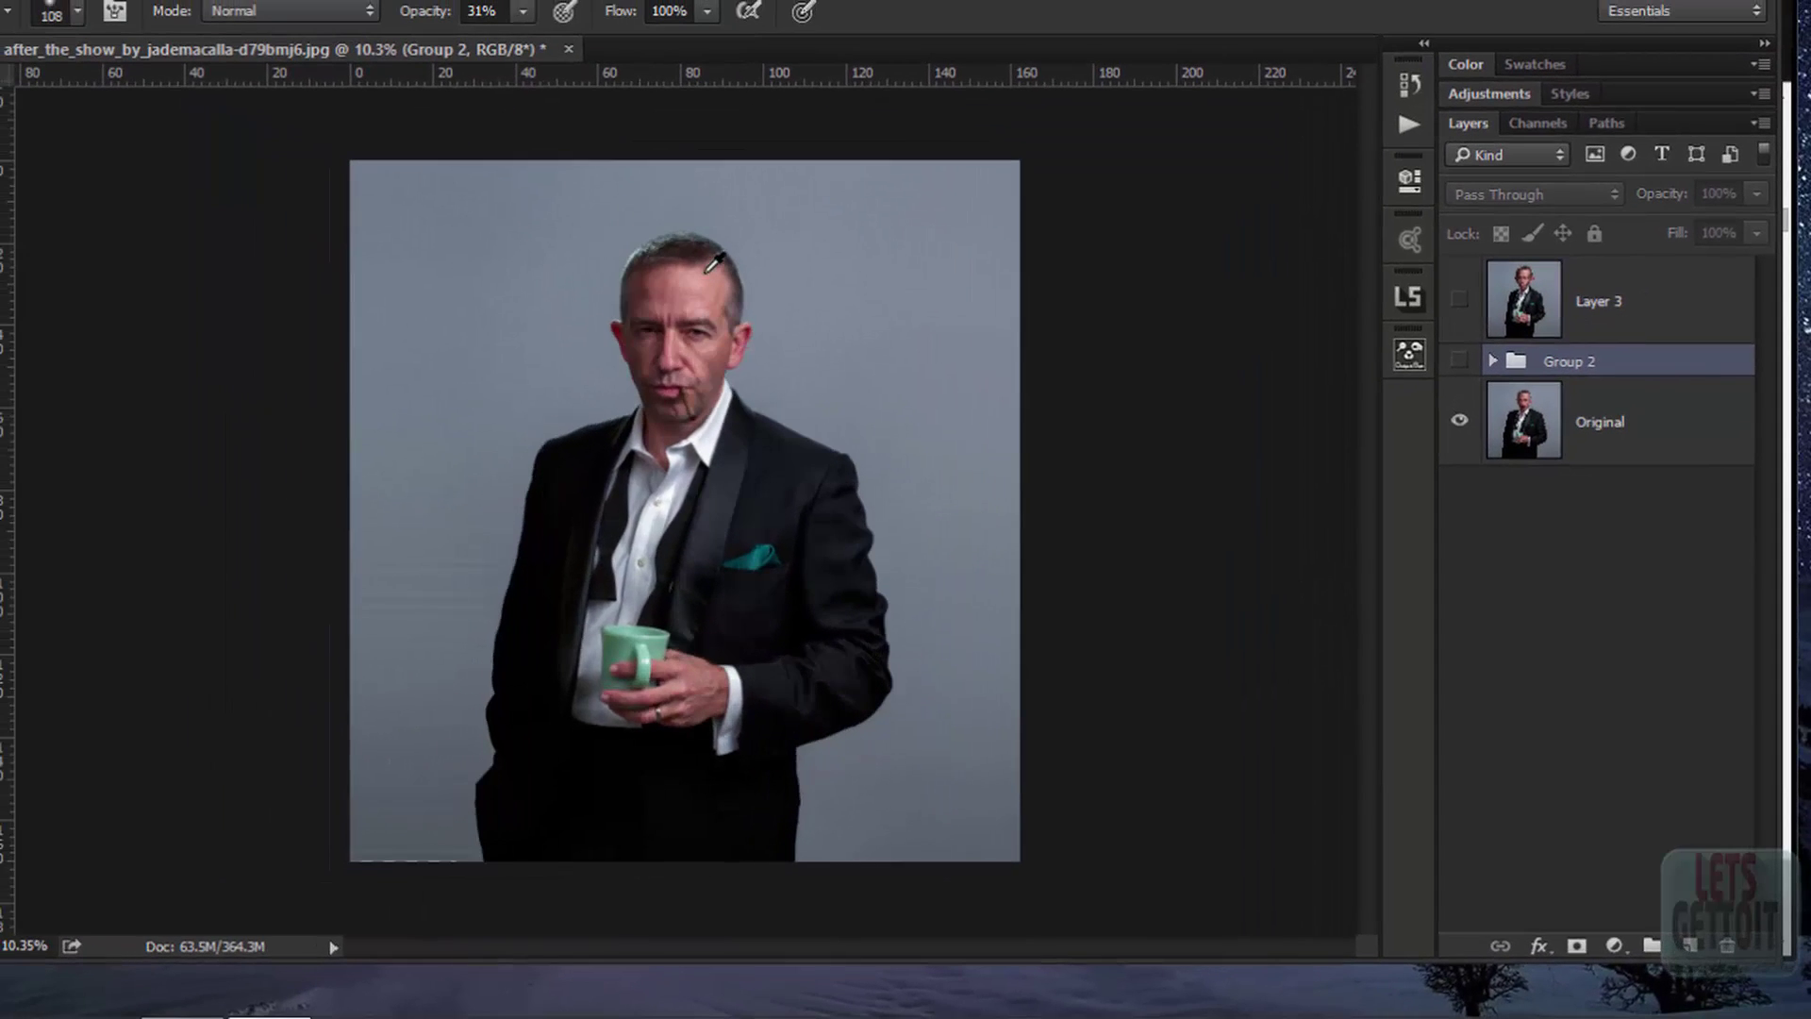
pyautogui.hotkey('ctrl', ',')
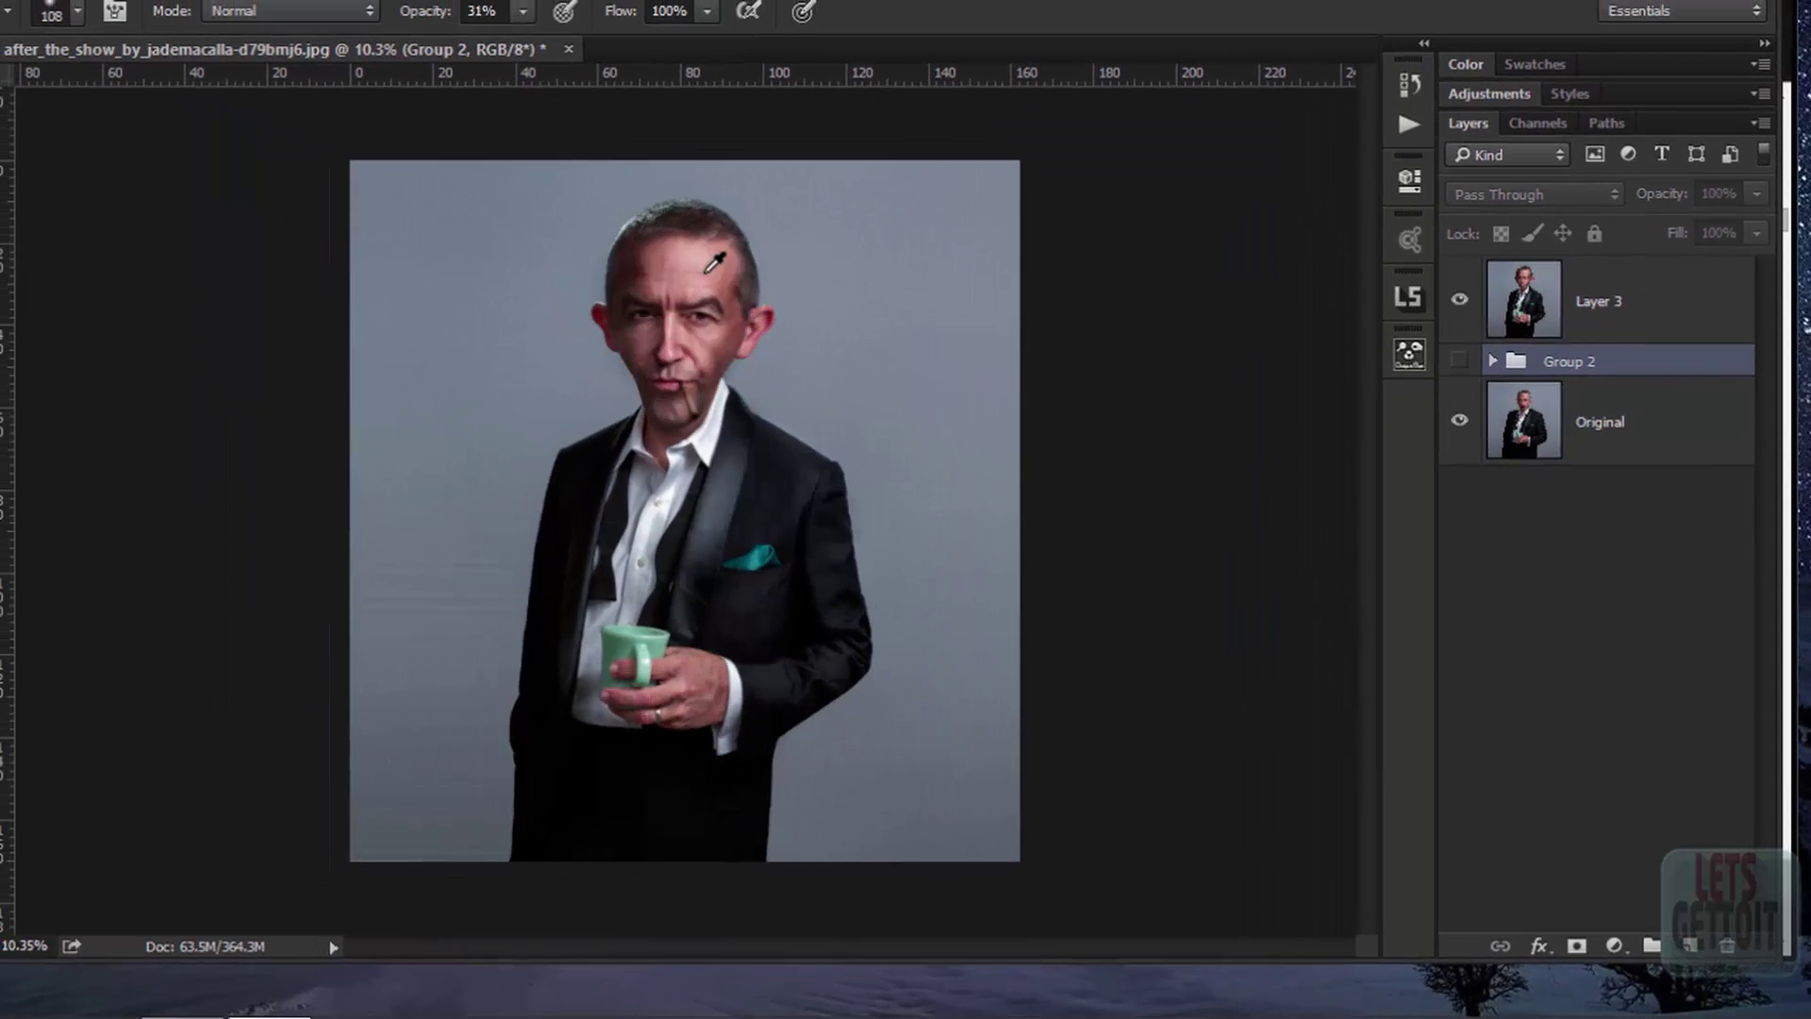
pyautogui.hotkey('ctrl', ',')
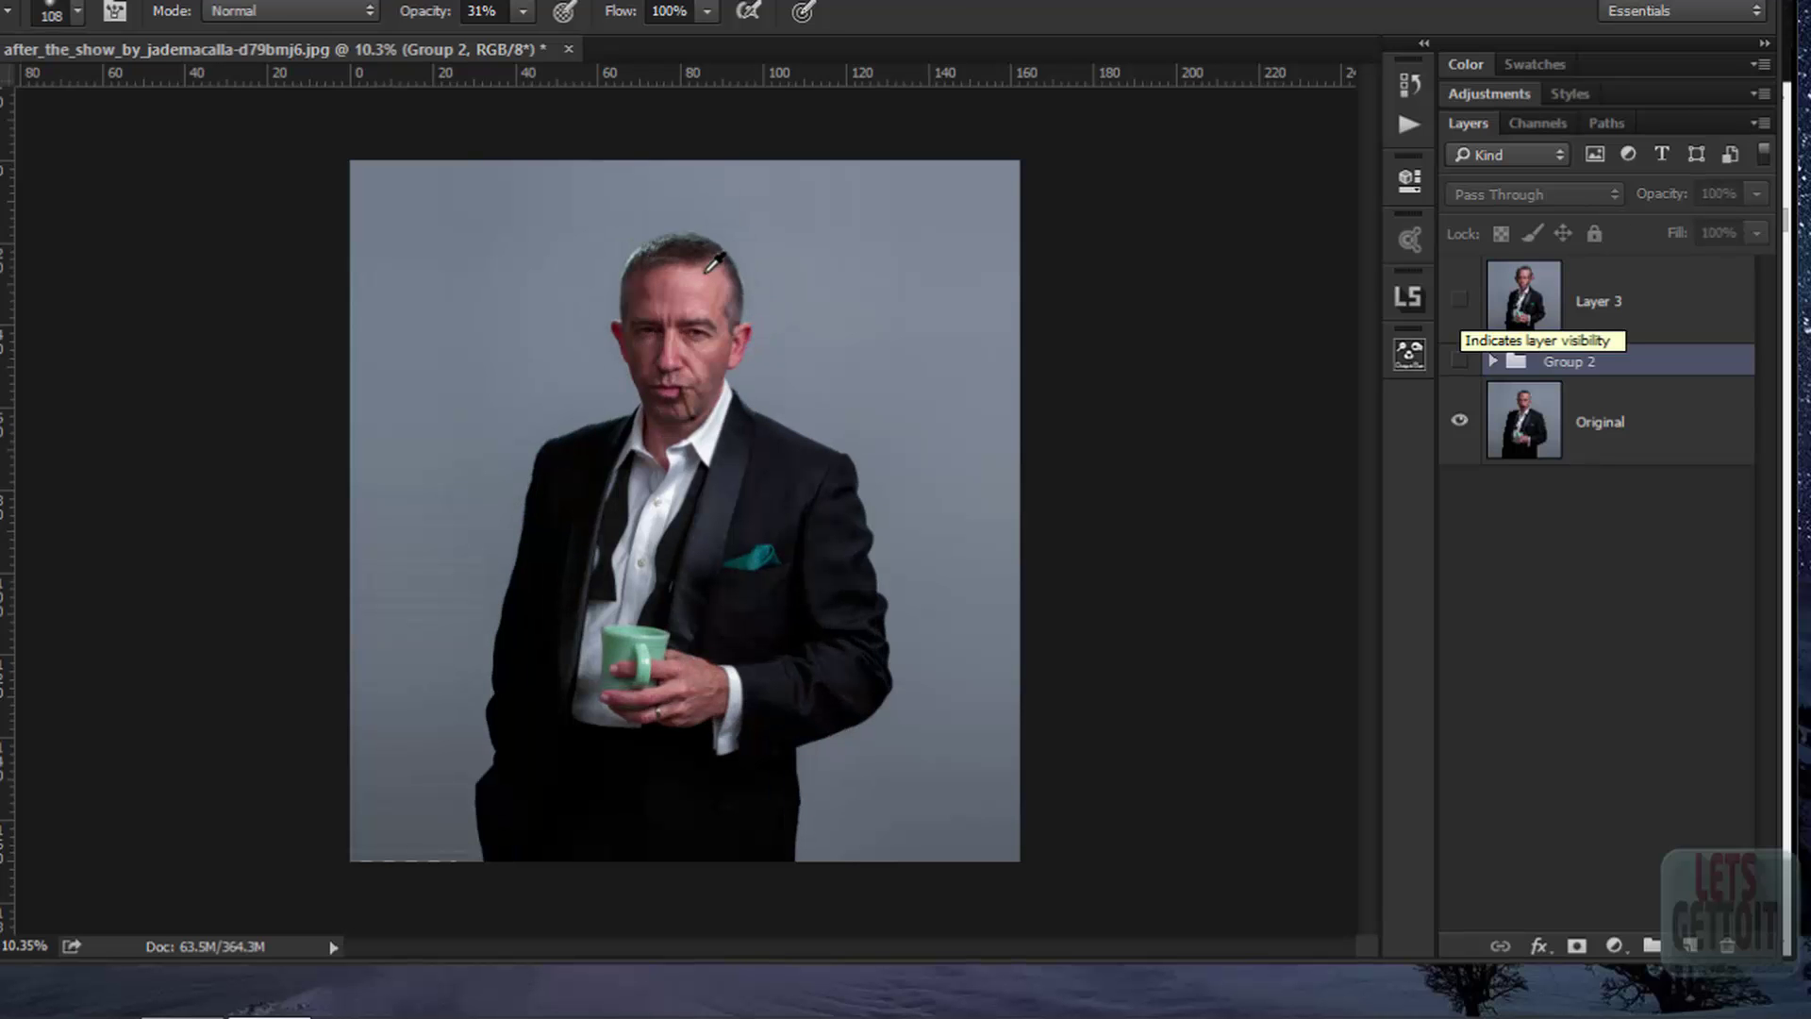
pyautogui.hotkey('ctrl', ',')
pyautogui.scroll(3, 715, 261)
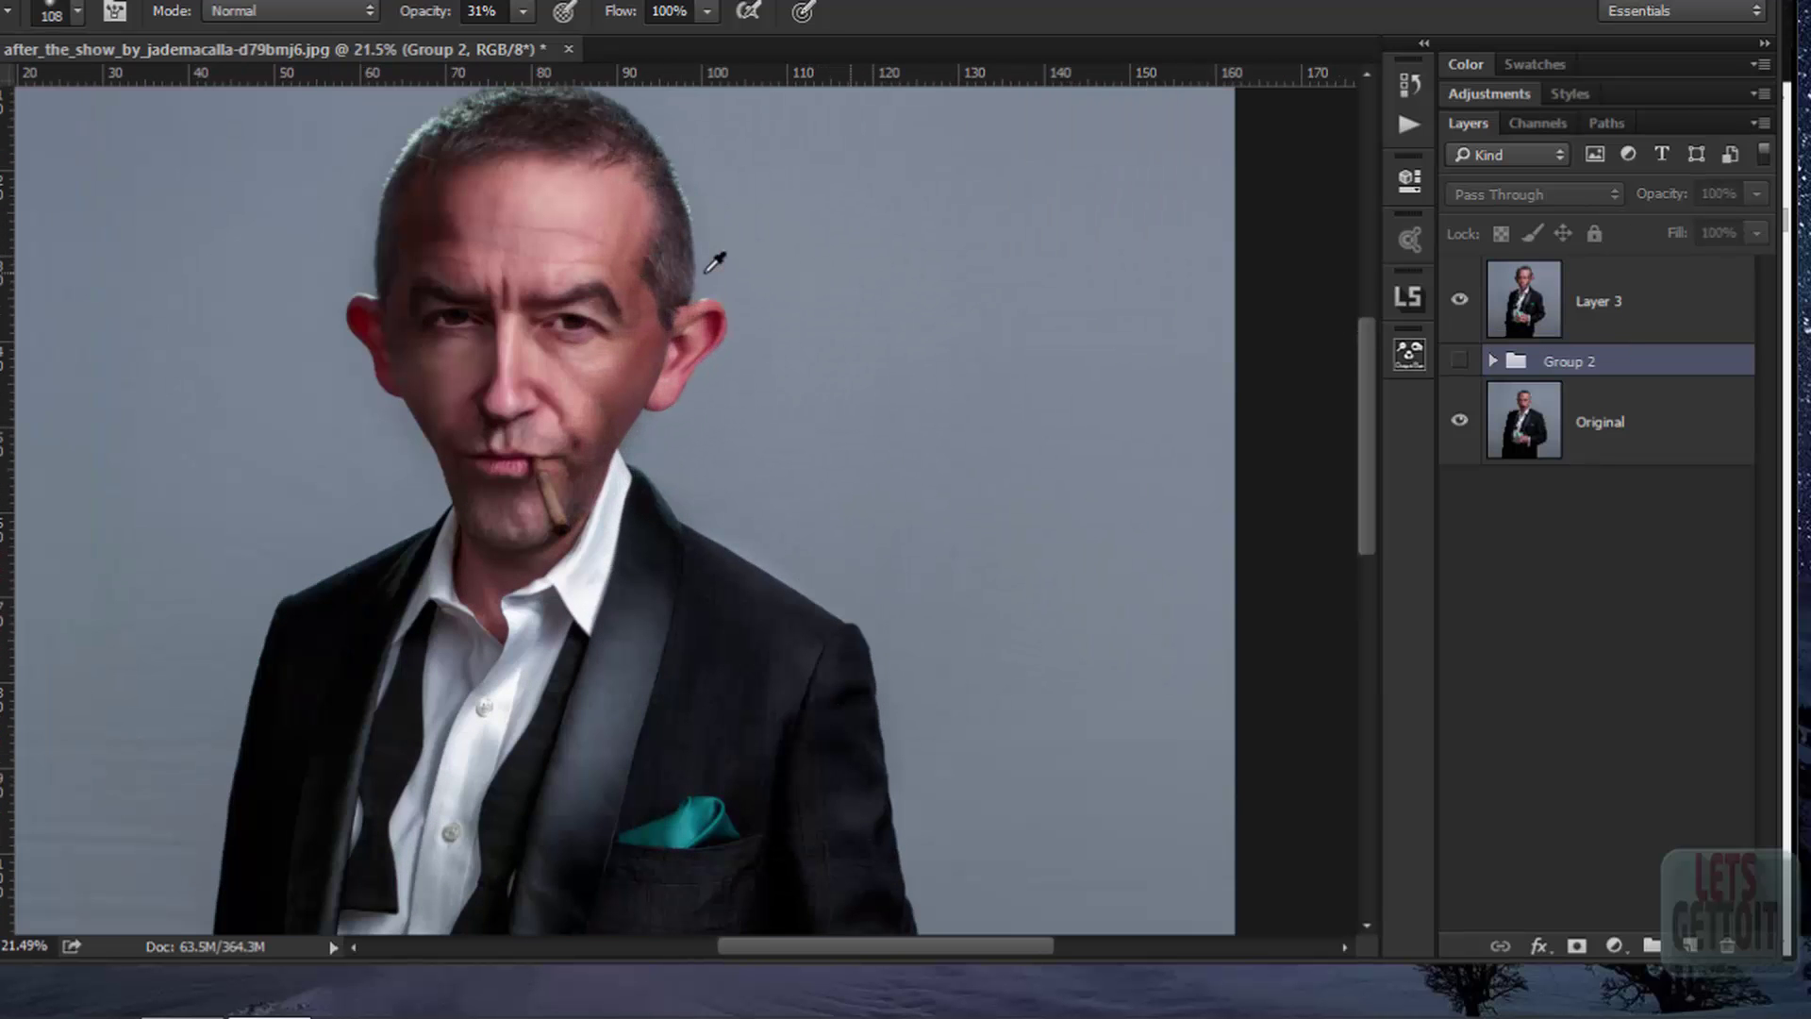